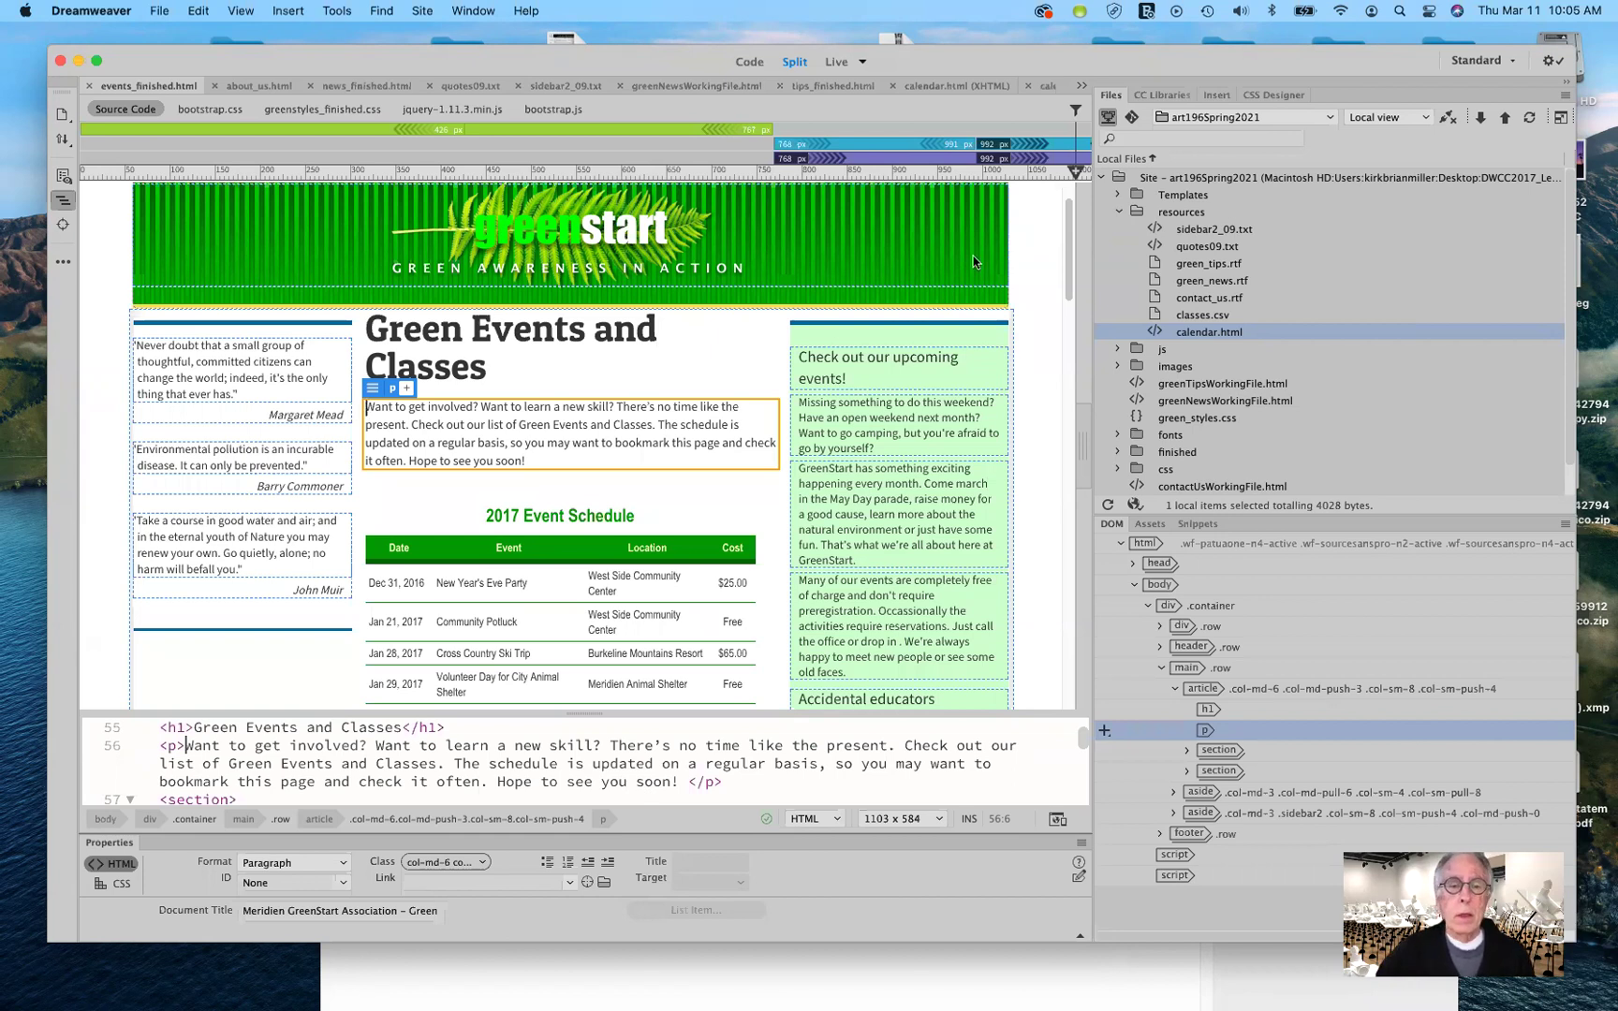
# Examine the 2017 Event Schedule table below the introduction on the finished events page.
pyautogui.scroll(-1, 849, 560)
pyautogui.scroll(-5, 849, 560)
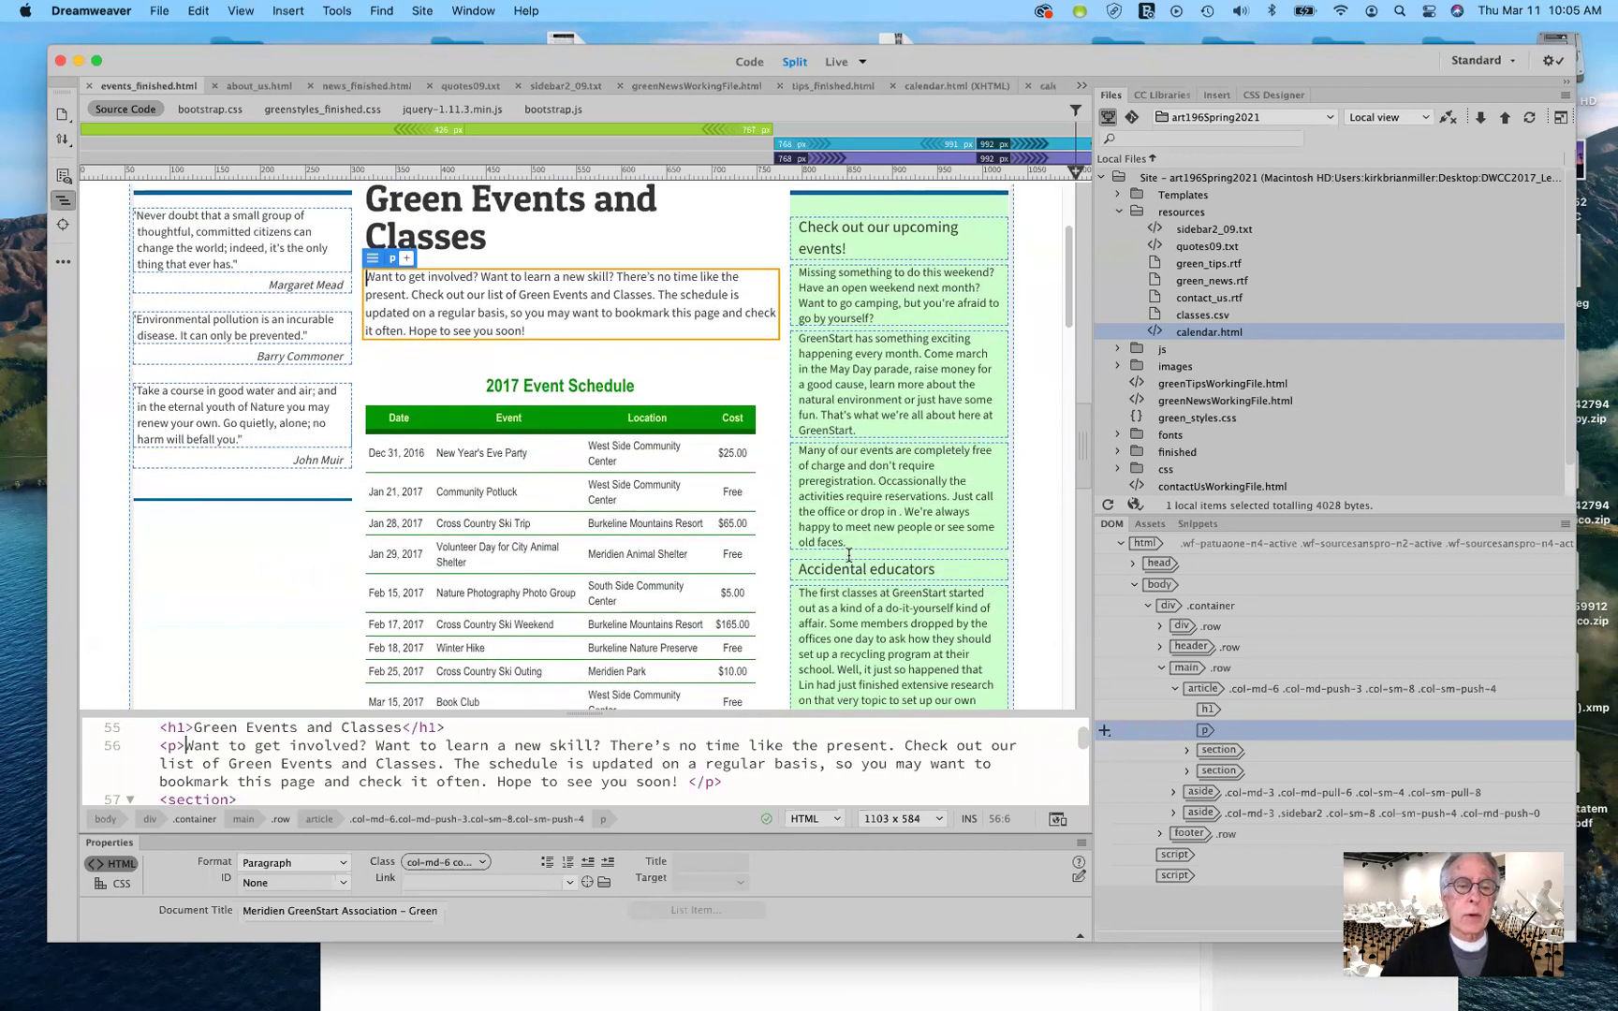
pyautogui.scroll(-3, 849, 554)
pyautogui.scroll(-2, 654, 584)
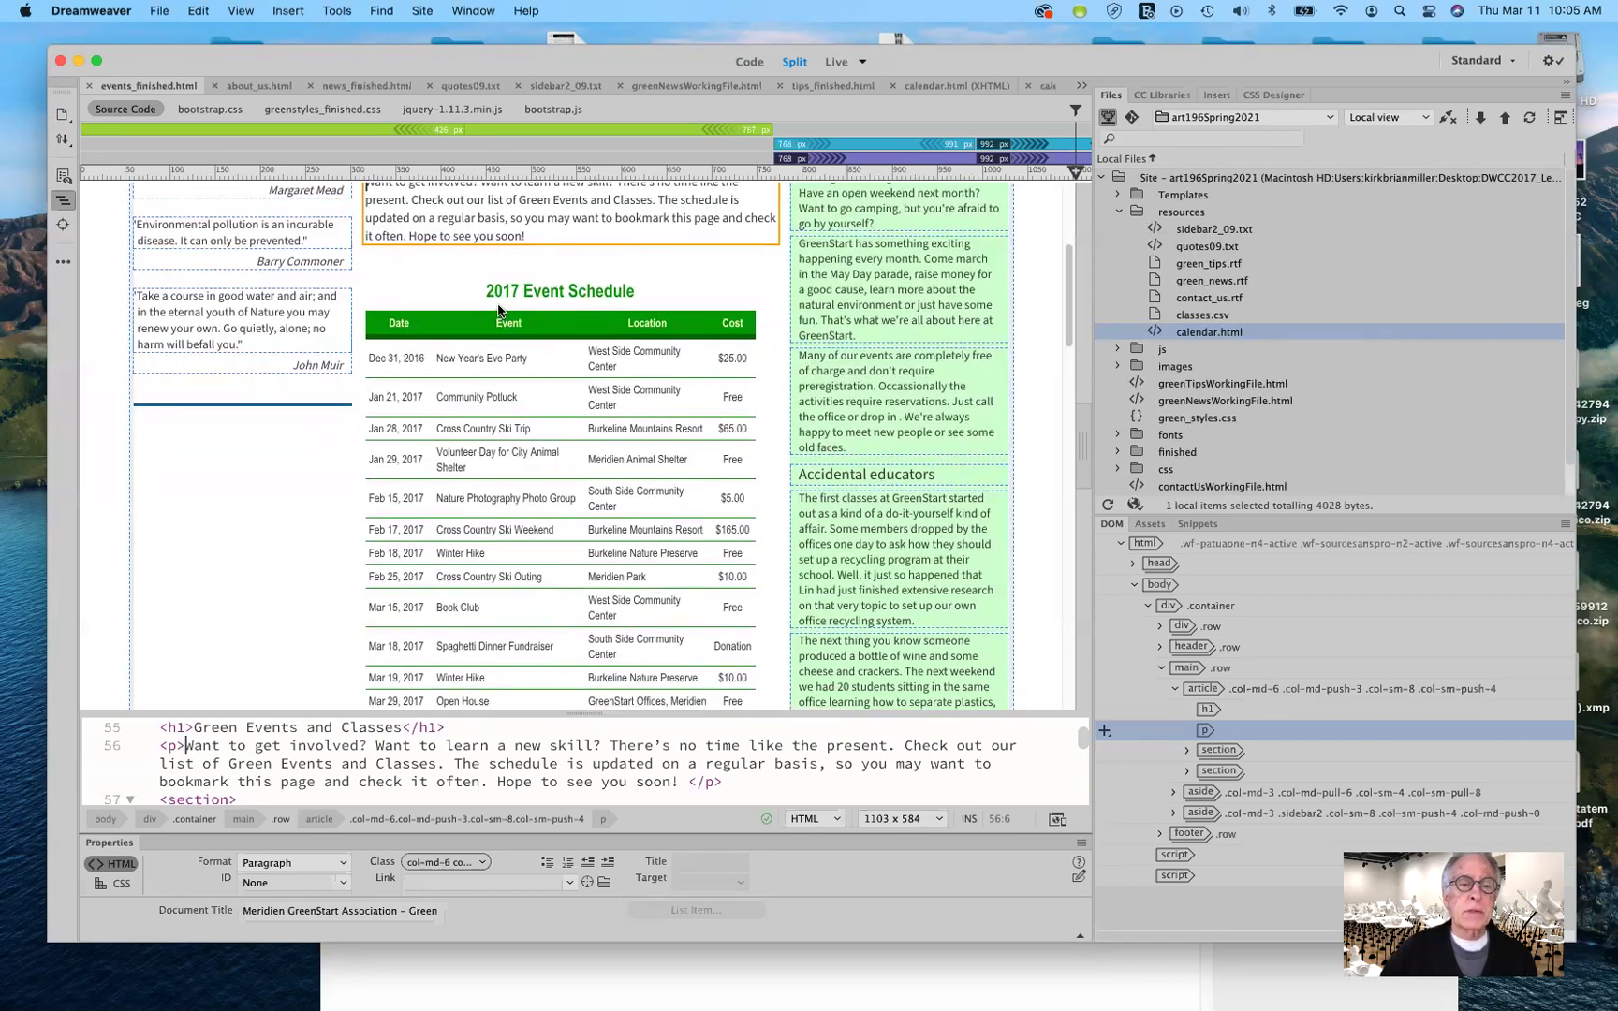
pyautogui.scroll(-1, 661, 568)
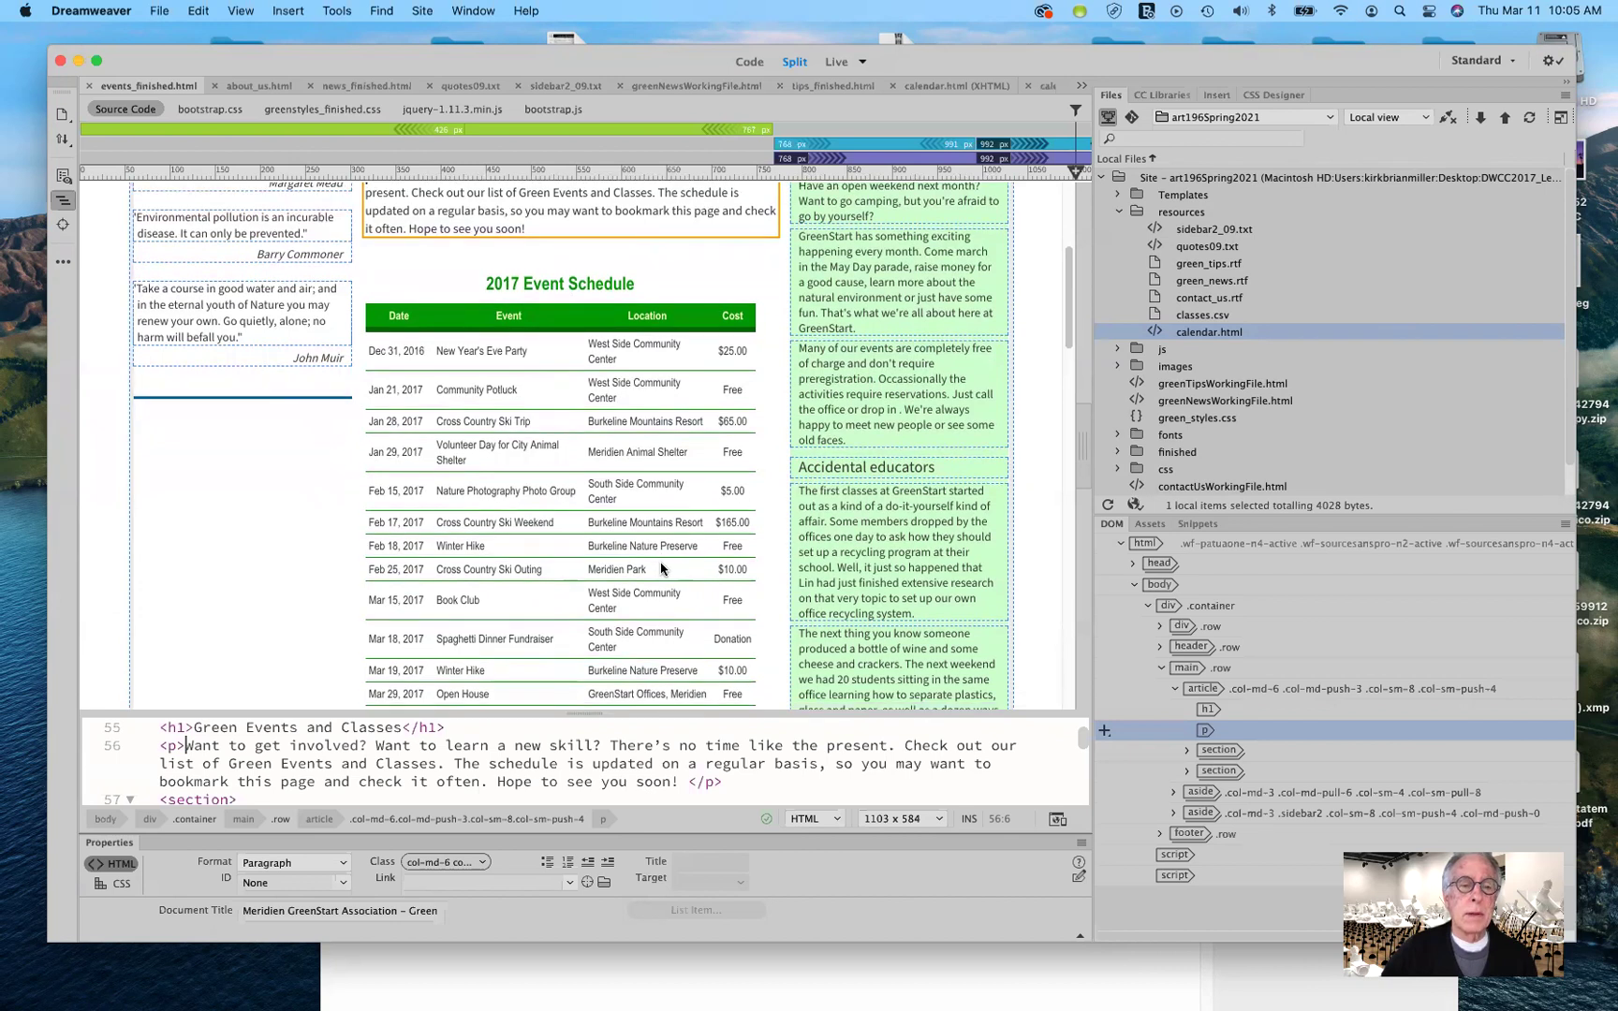
pyautogui.scroll(-2, 662, 569)
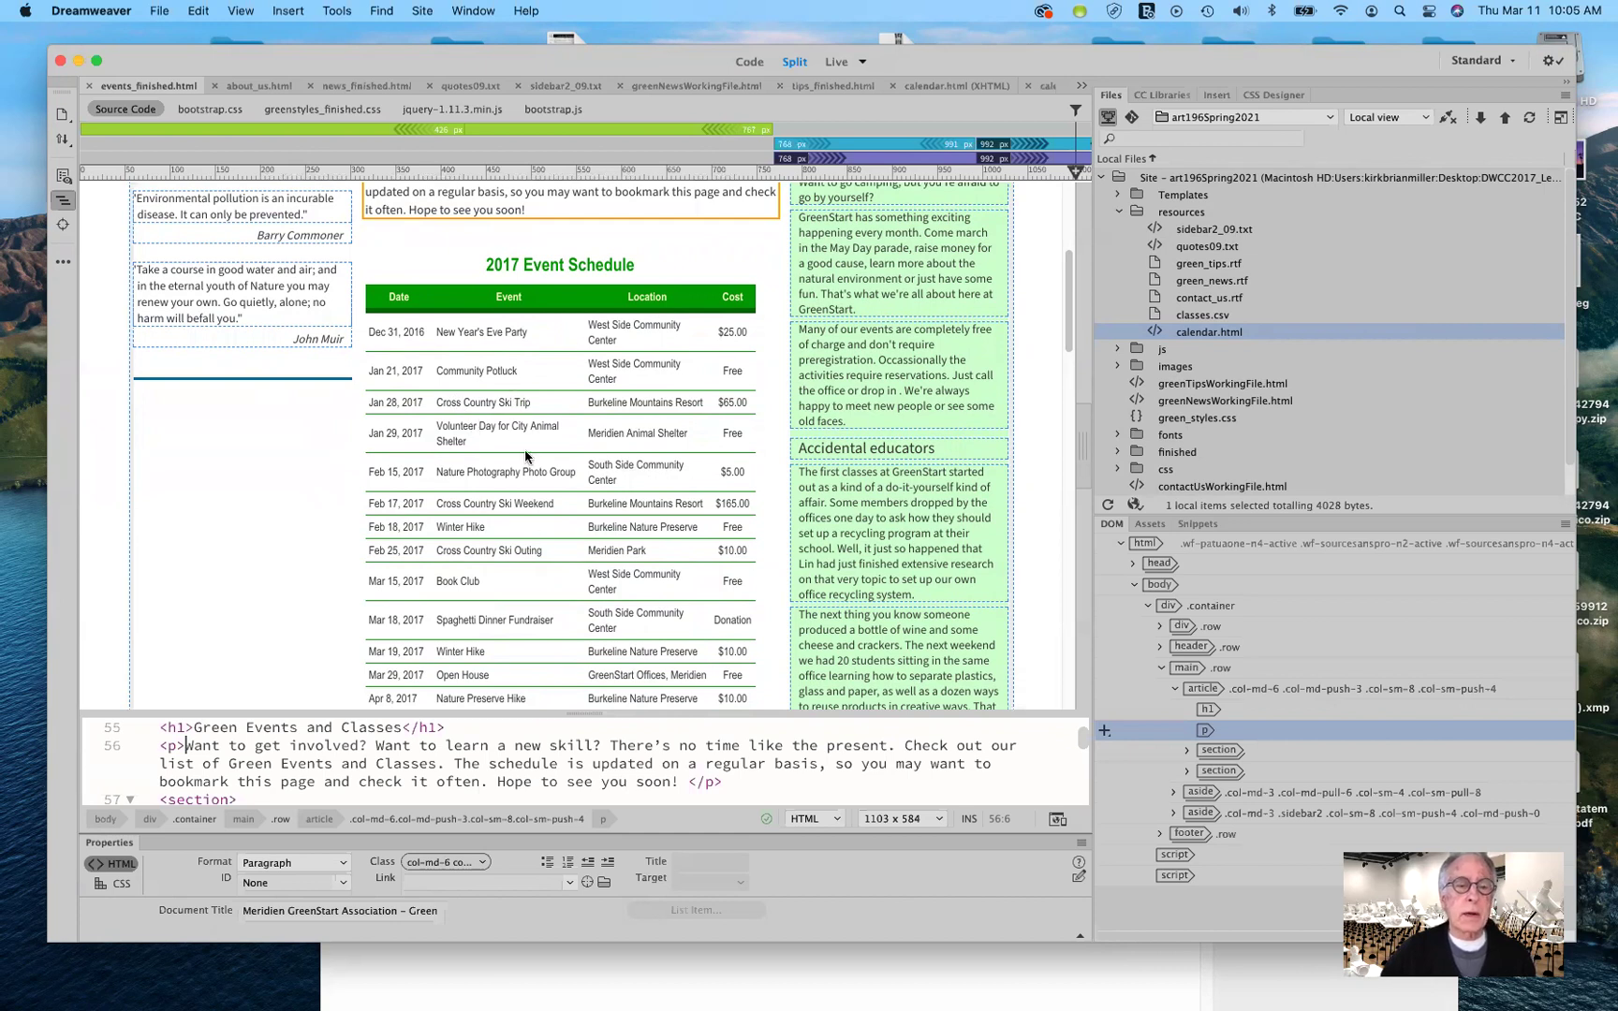
pyautogui.scroll(-5, 597, 599)
pyautogui.scroll(-3, 597, 600)
pyautogui.scroll(5, 598, 595)
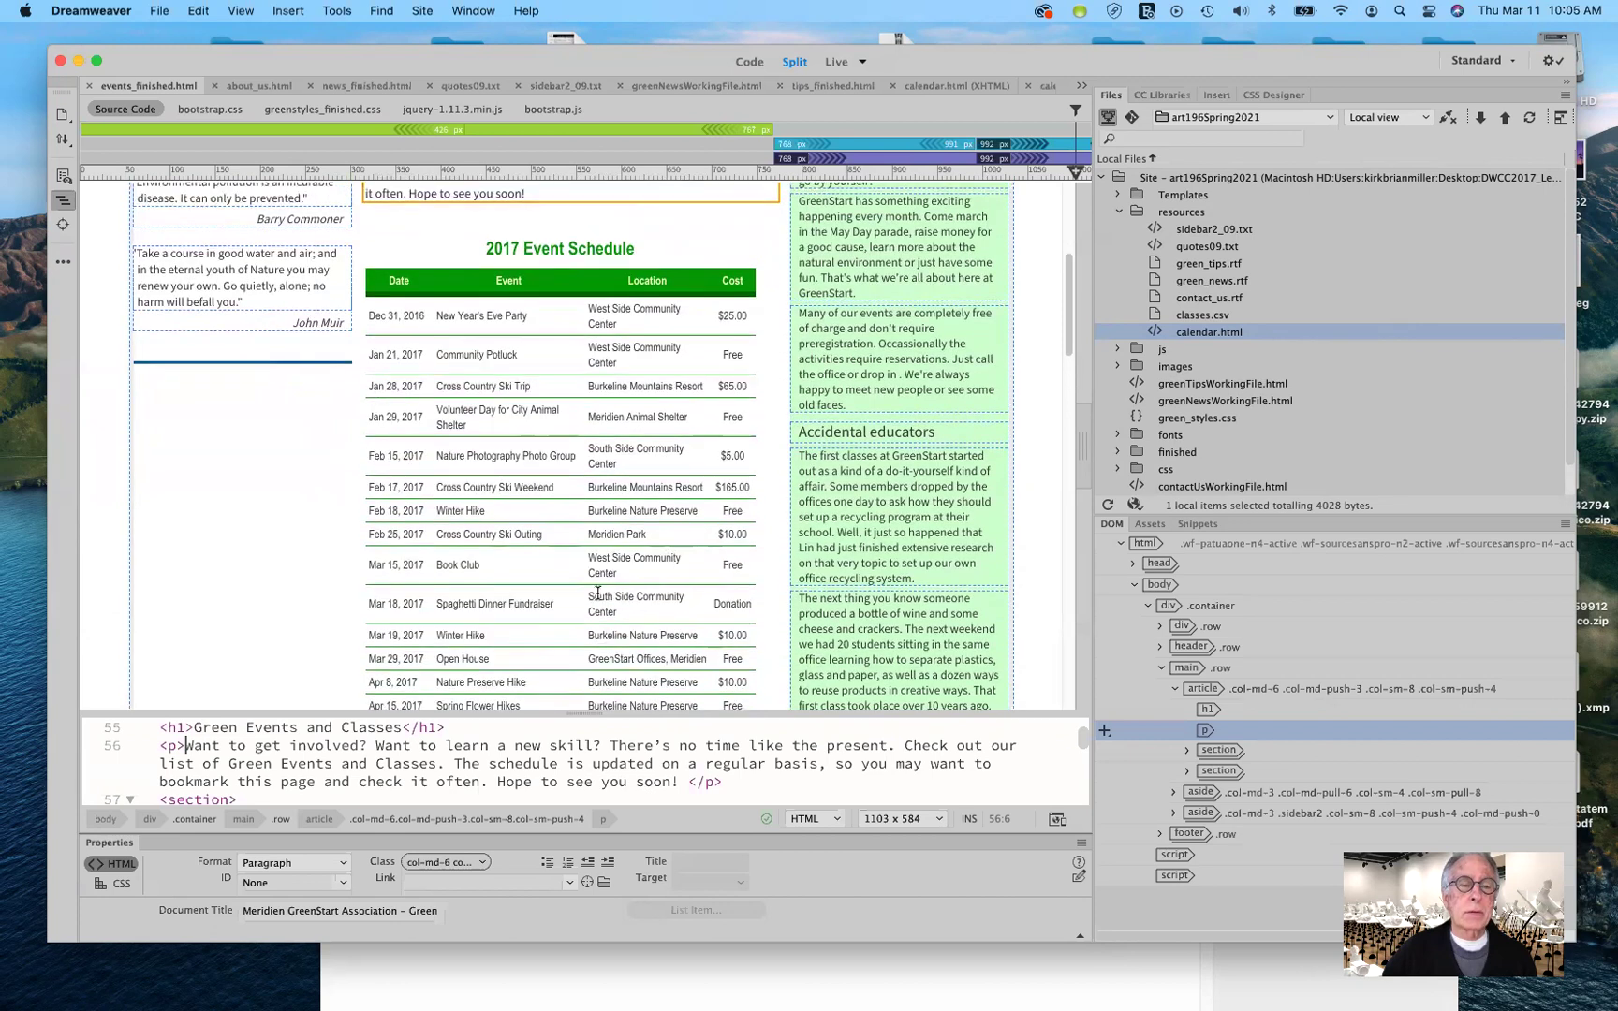
pyautogui.scroll(2, 598, 594)
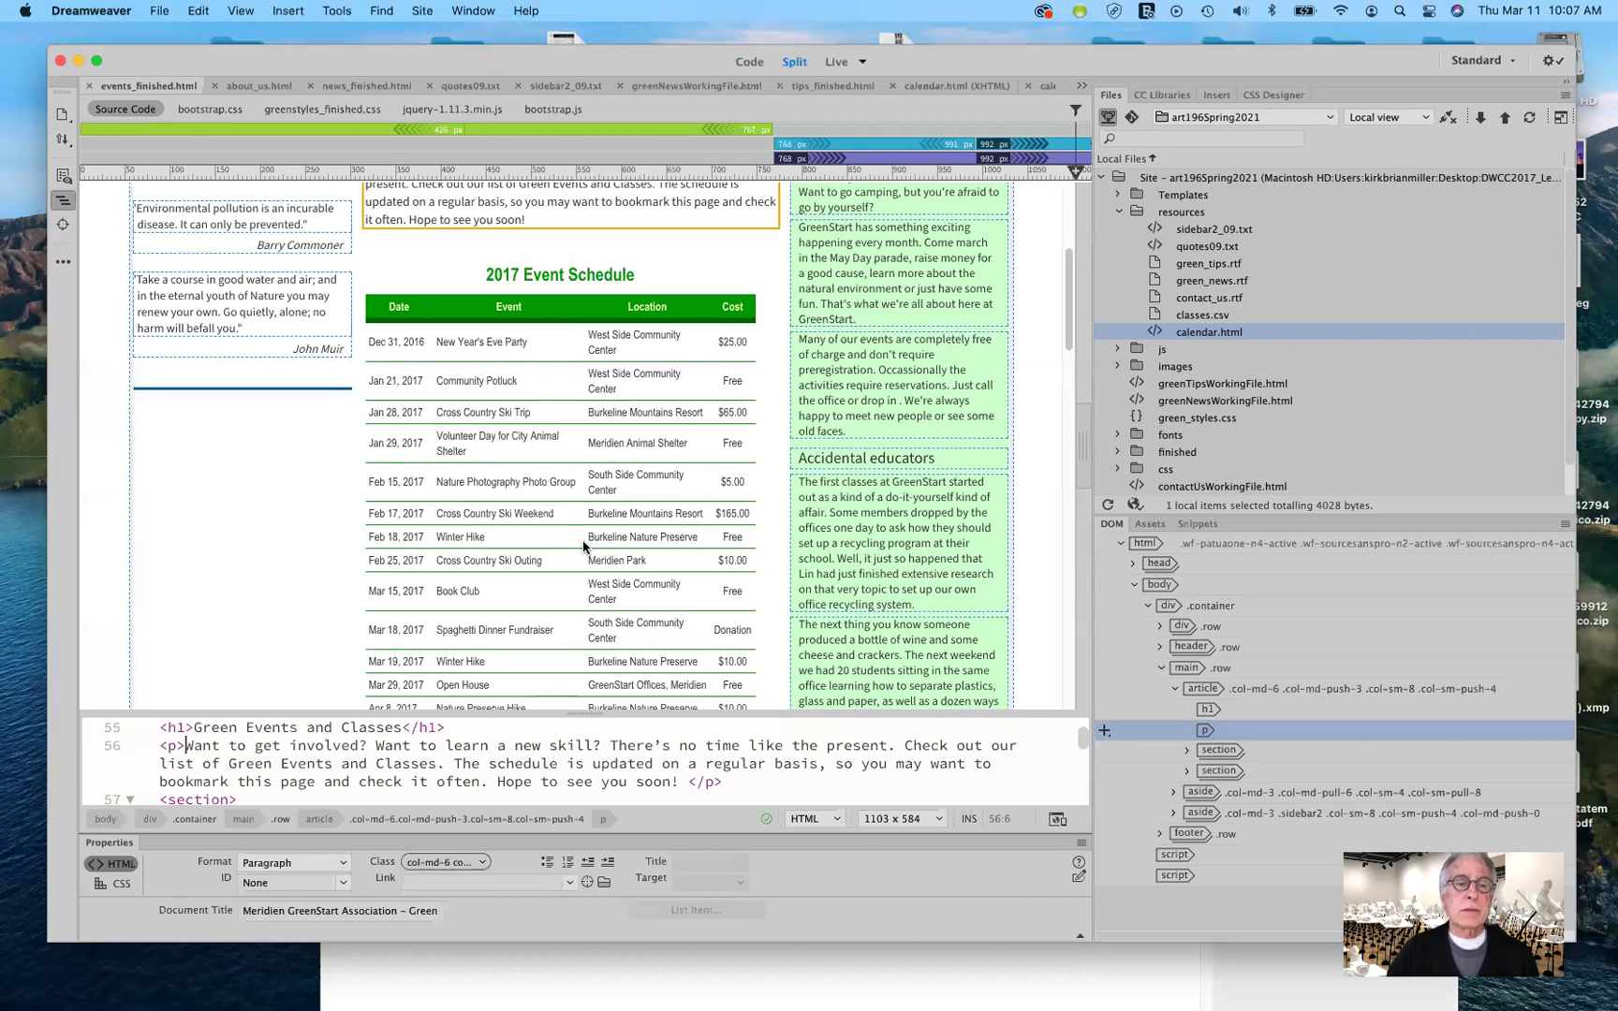
# Look through the remaining event rows and examine the 2017 Class Schedule table beneath them.
pyautogui.scroll(-2, 567, 440)
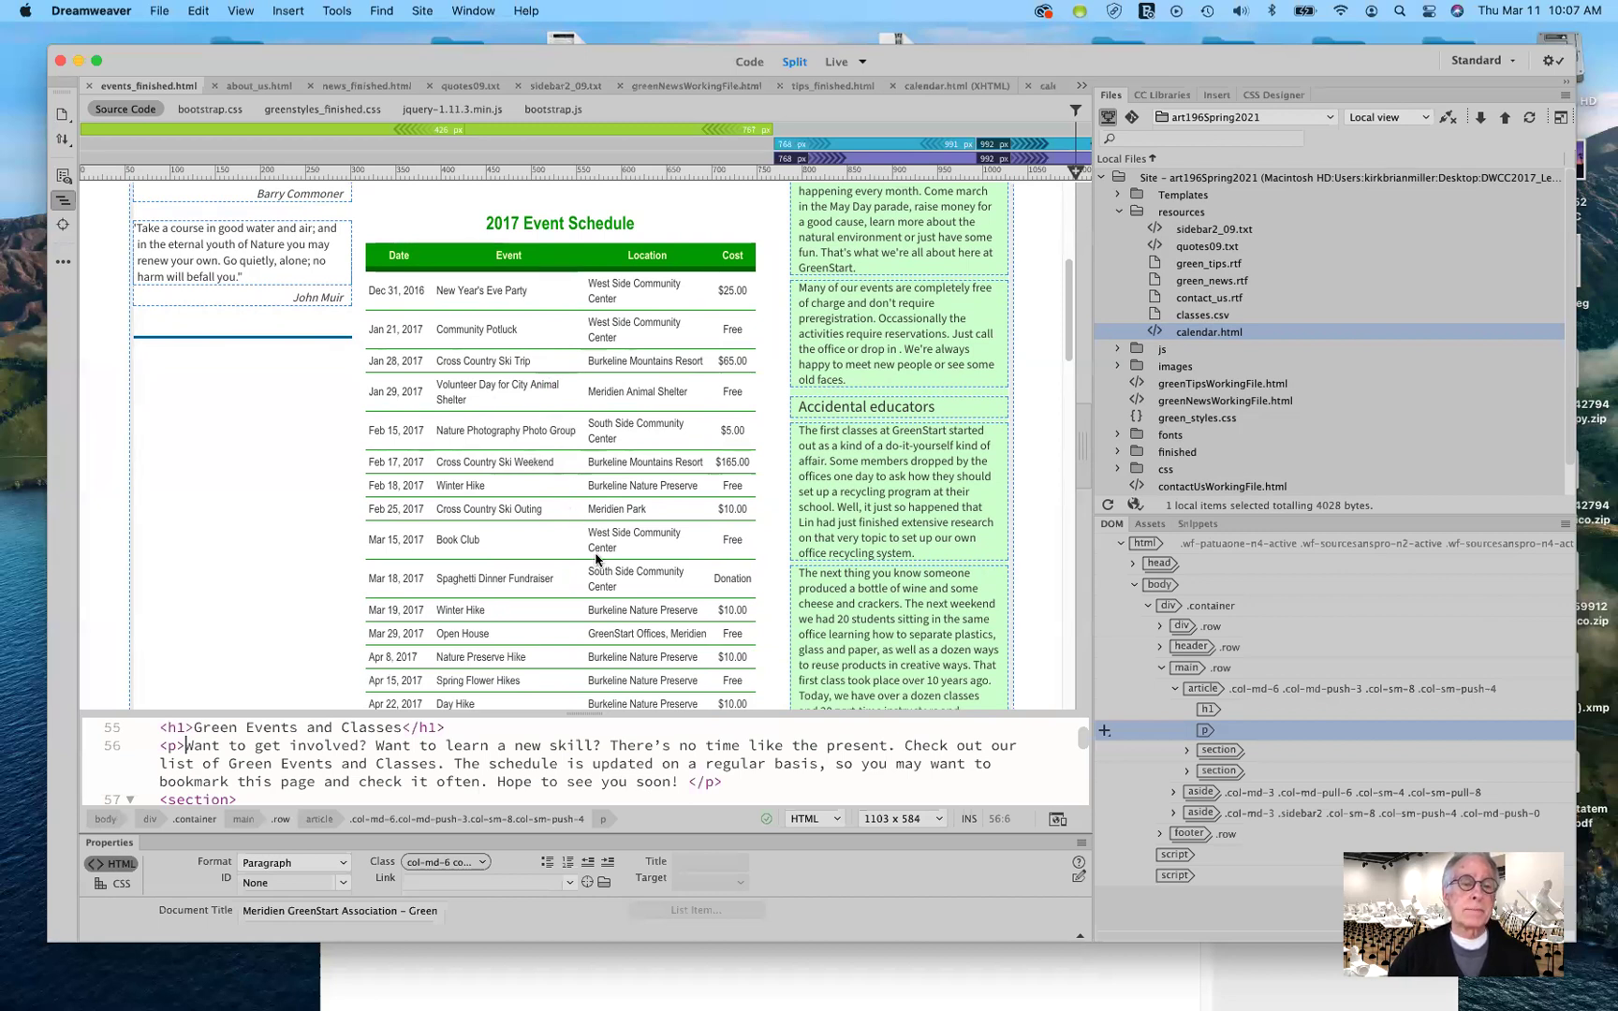
pyautogui.scroll(-4, 596, 553)
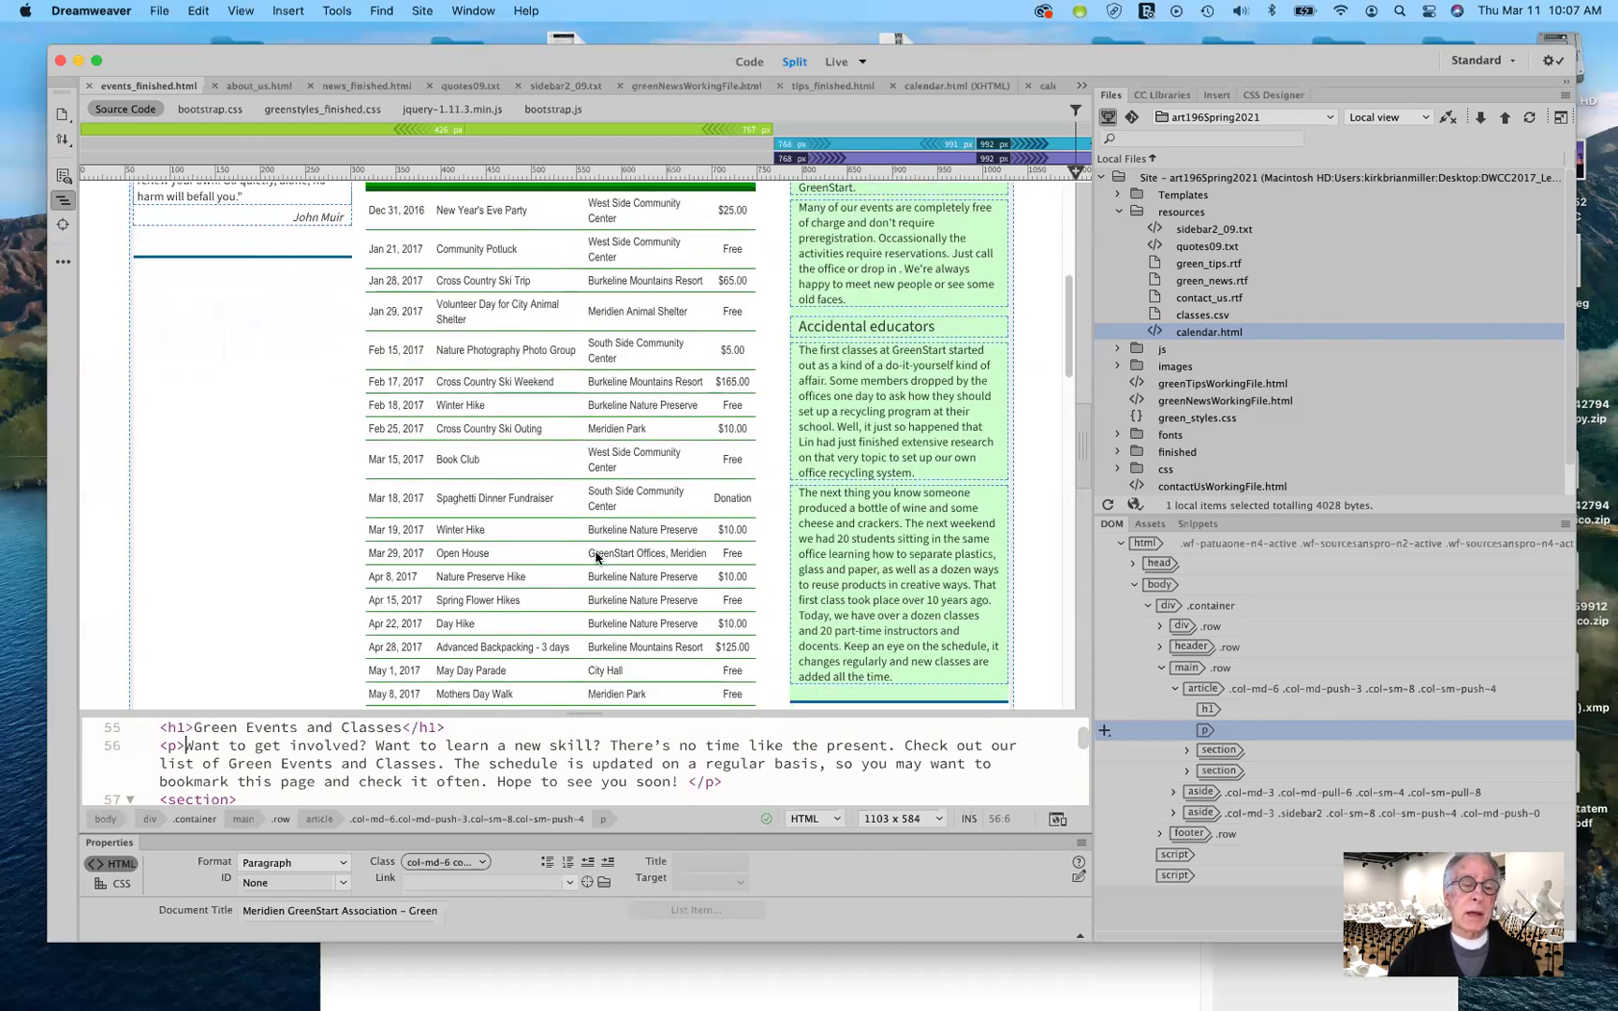
pyautogui.scroll(-4, 596, 553)
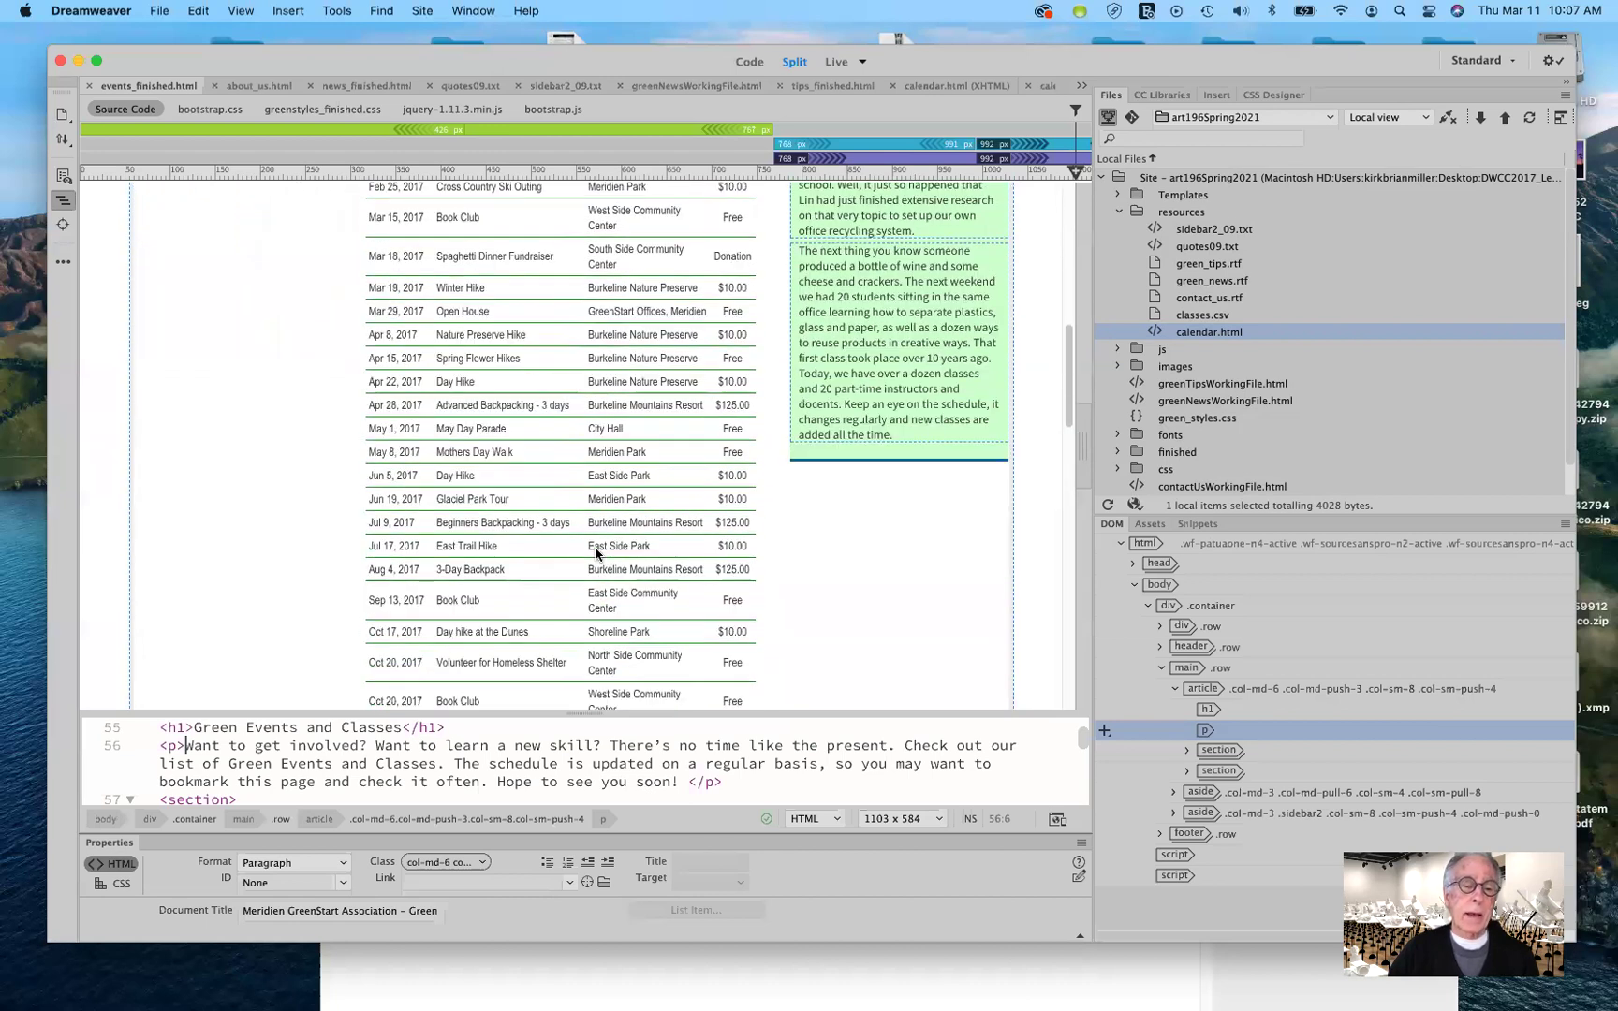
pyautogui.scroll(-8, 595, 554)
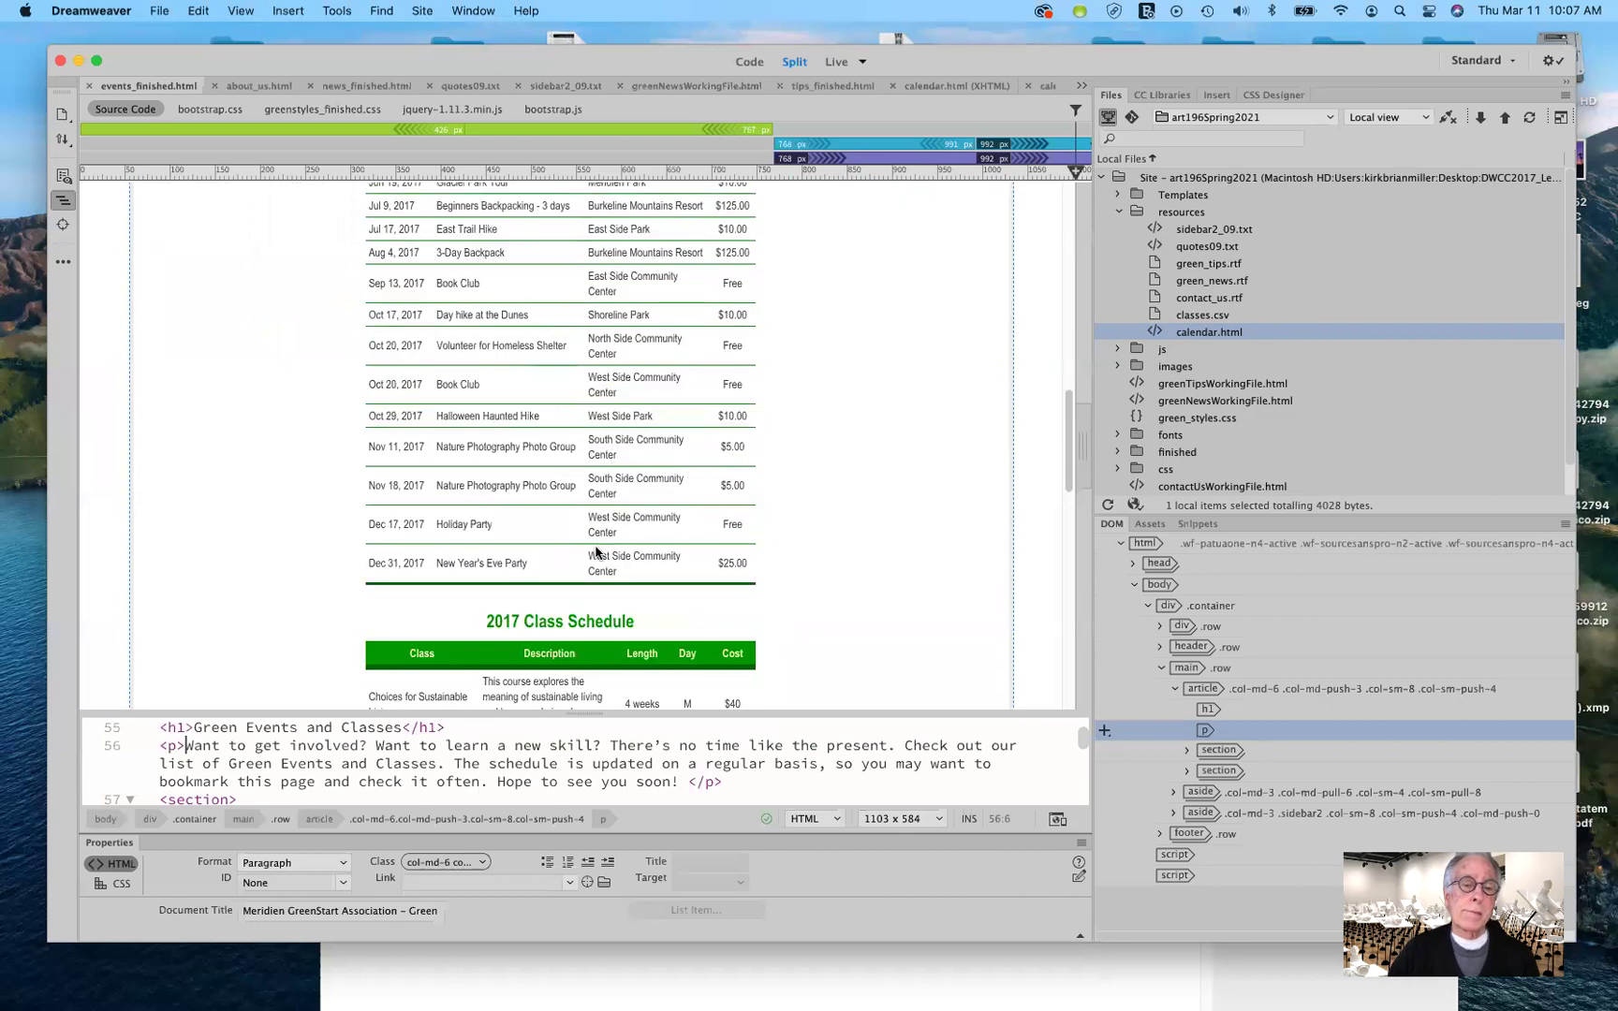
pyautogui.scroll(-5, 596, 547)
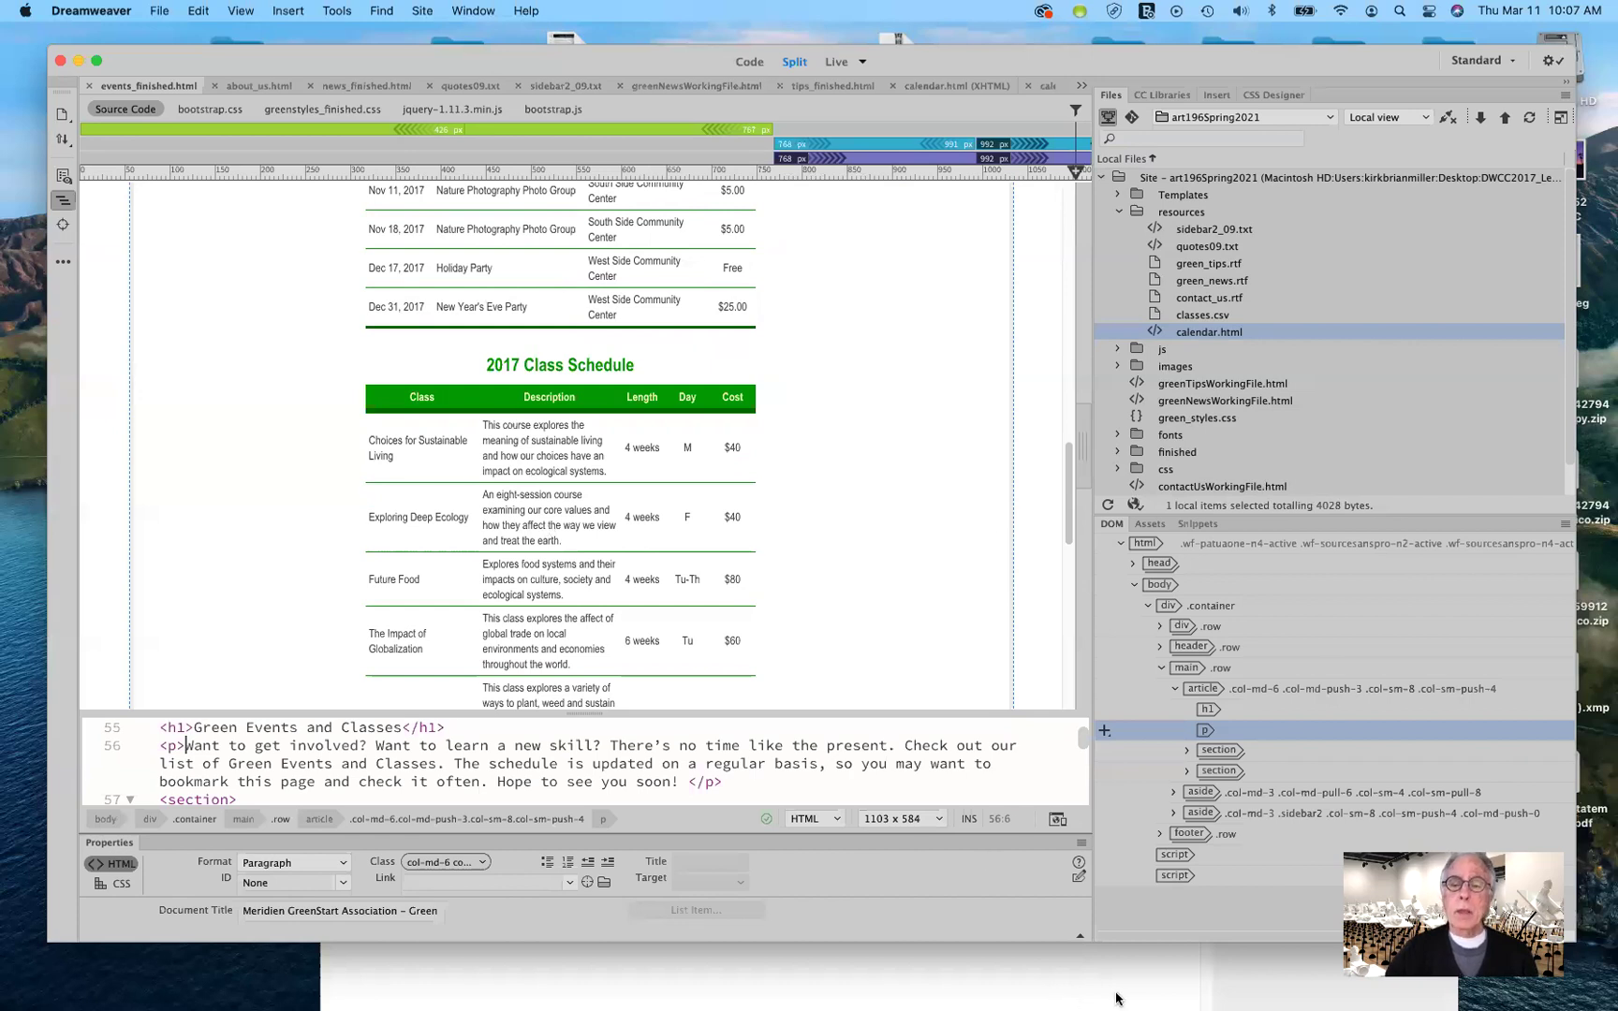
pyautogui.moveTo(1094, 998)
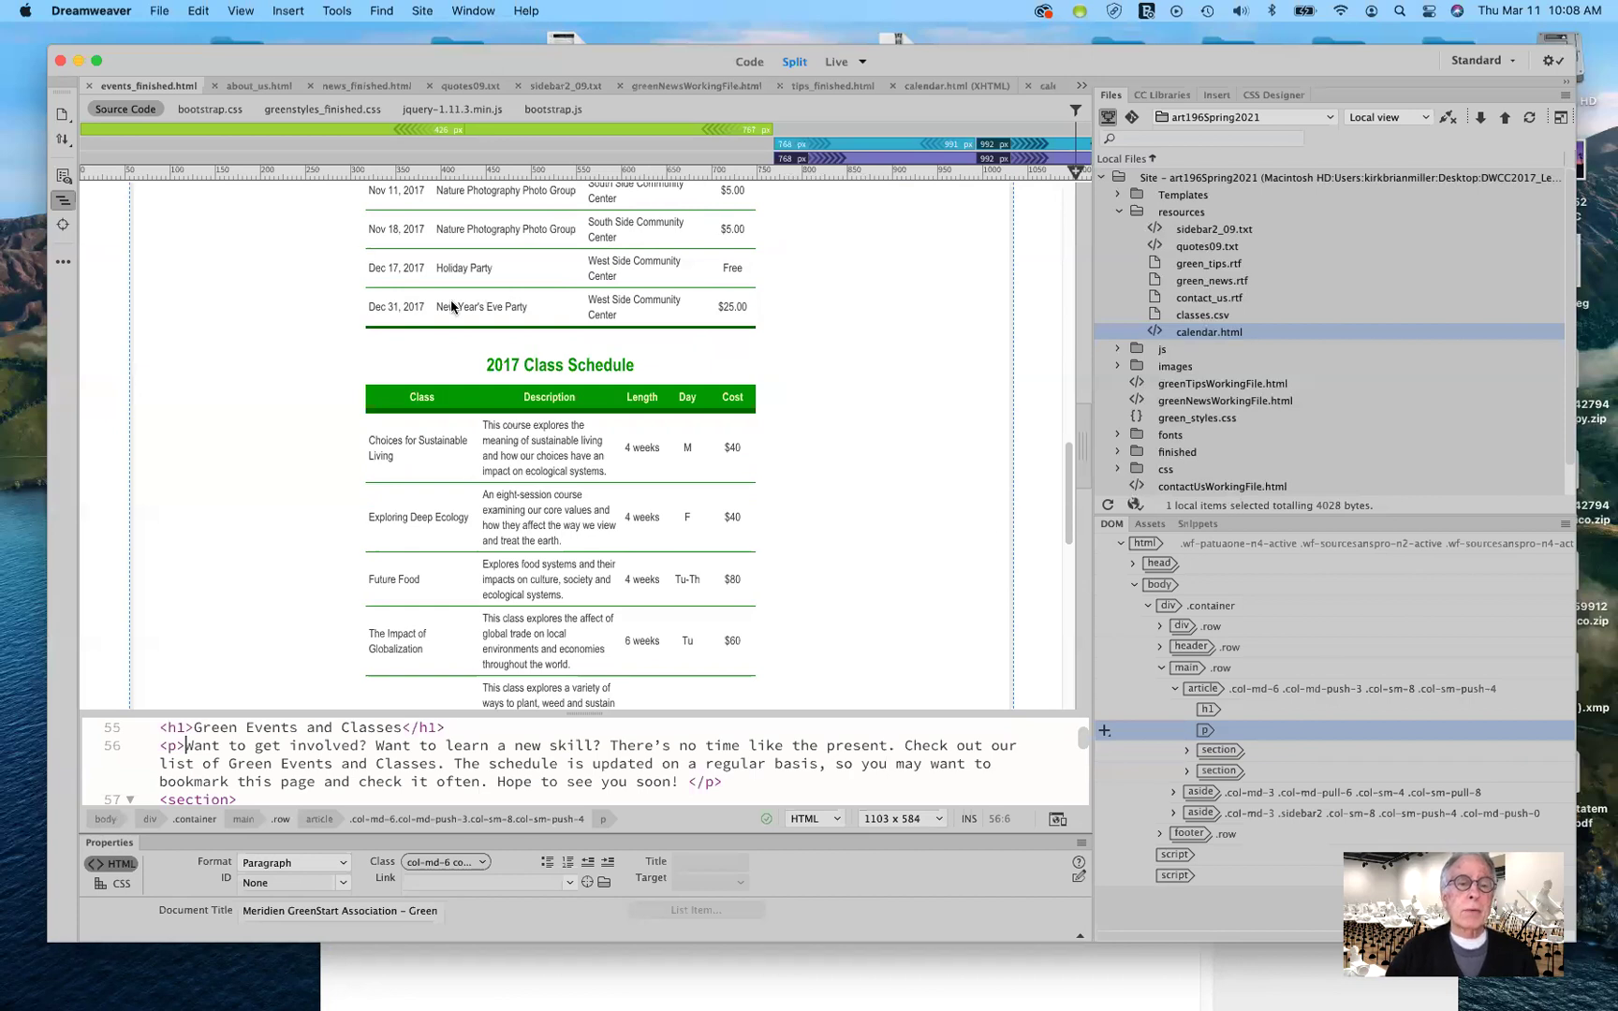
pyautogui.scroll(3, 451, 307)
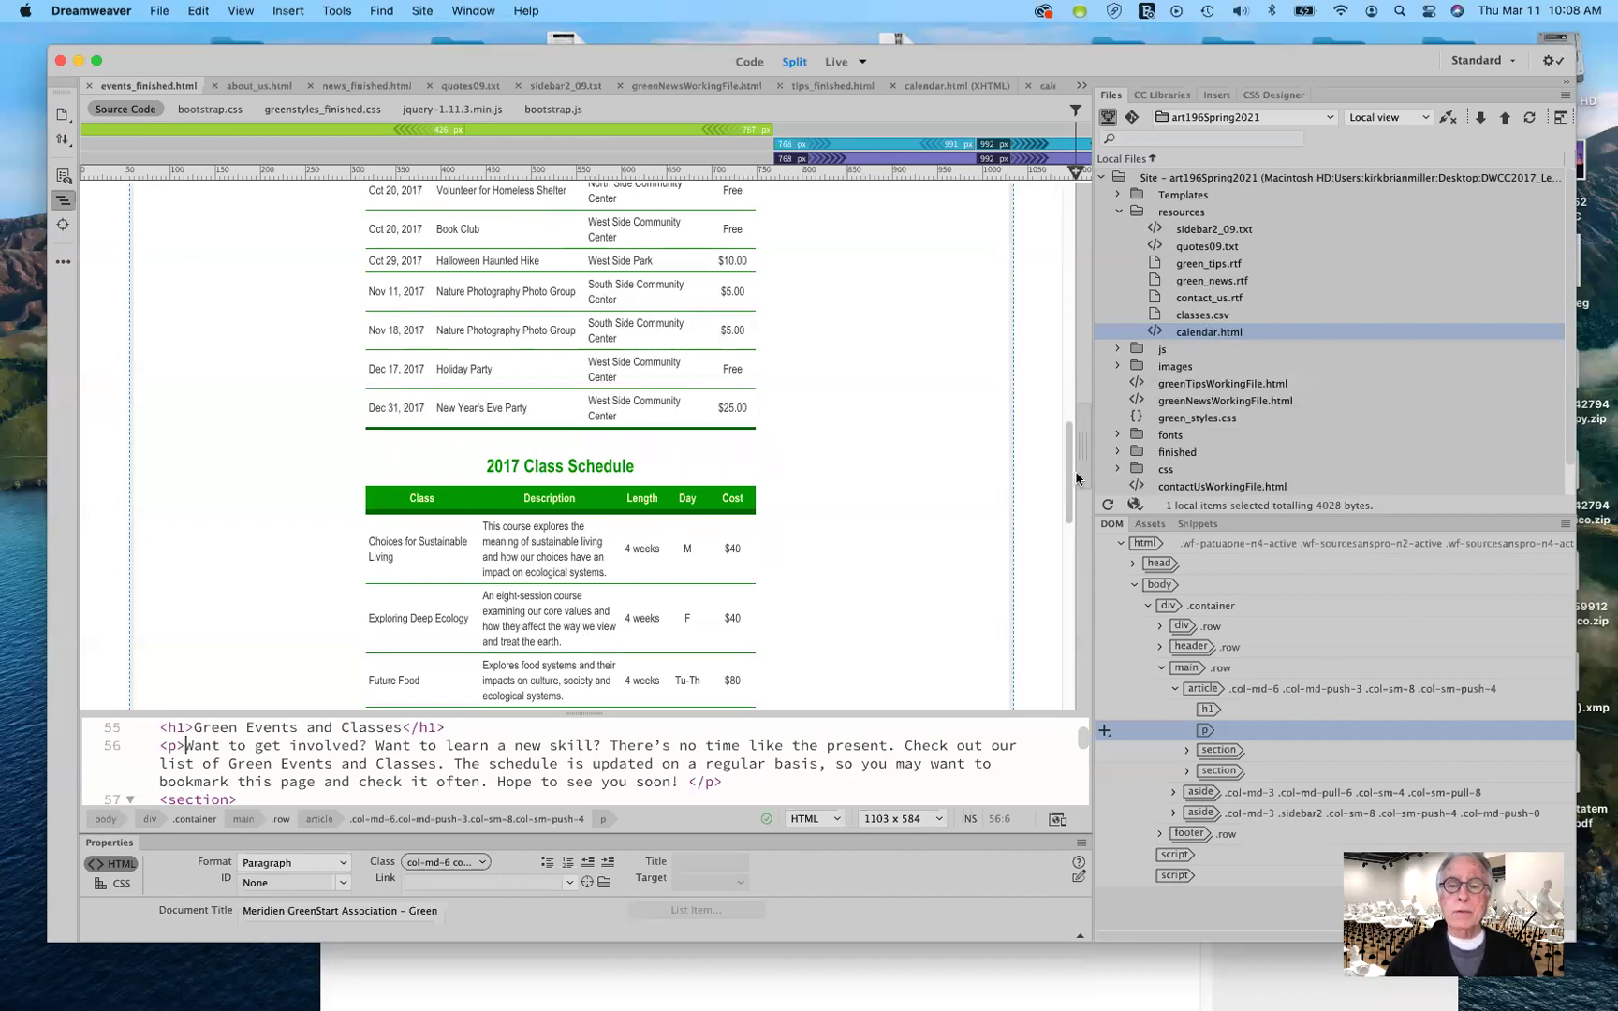
# Narrow the page preview to about 385 px to check the event table's responsive layout, and restore the full width.
pyautogui.moveTo(1077, 478); pyautogui.dragTo(430, 466)
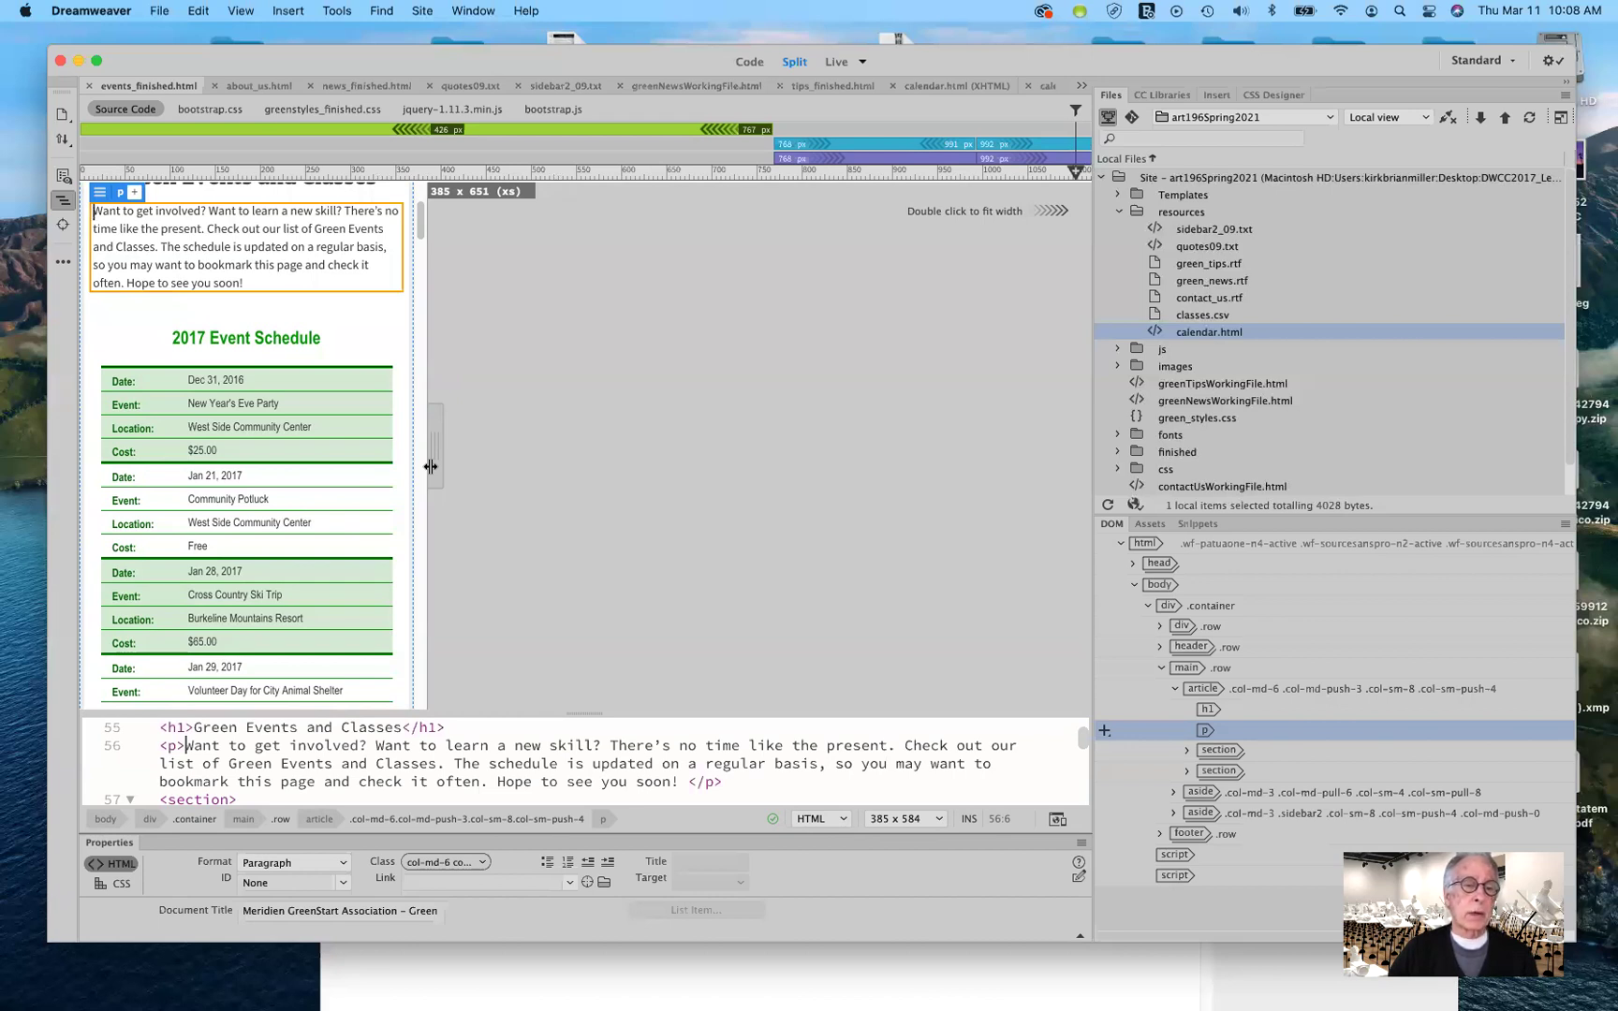
pyautogui.moveTo(430, 466); pyautogui.dragTo(1133, 494)
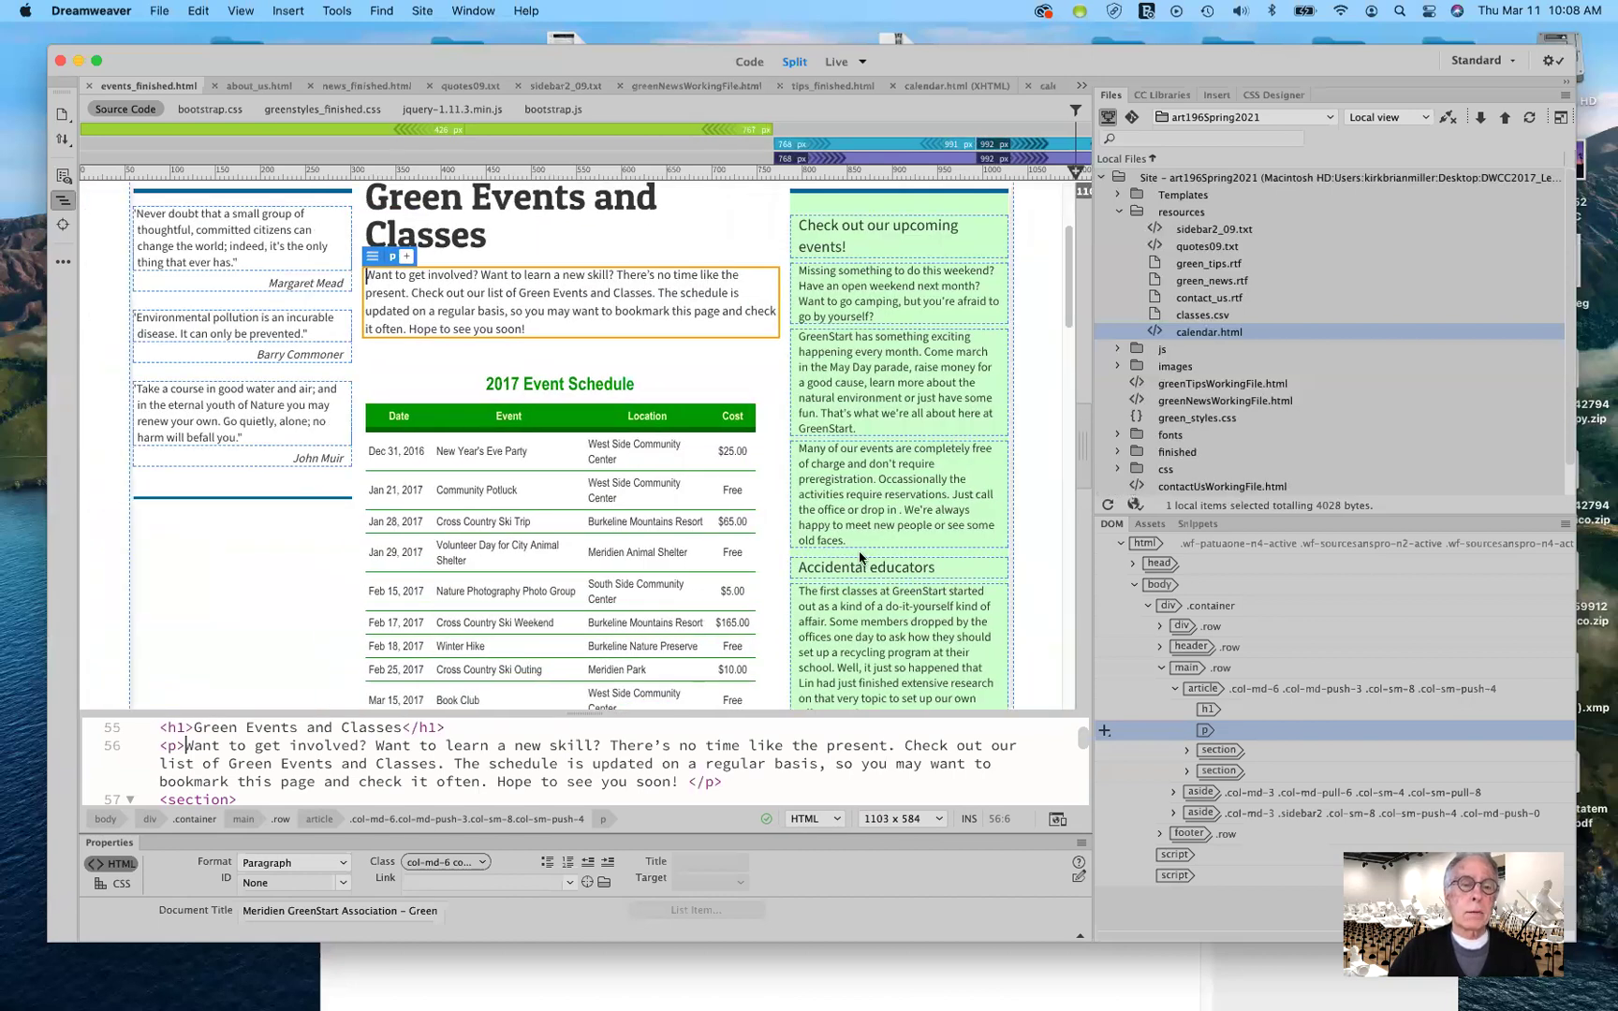
pyautogui.click(848, 555)
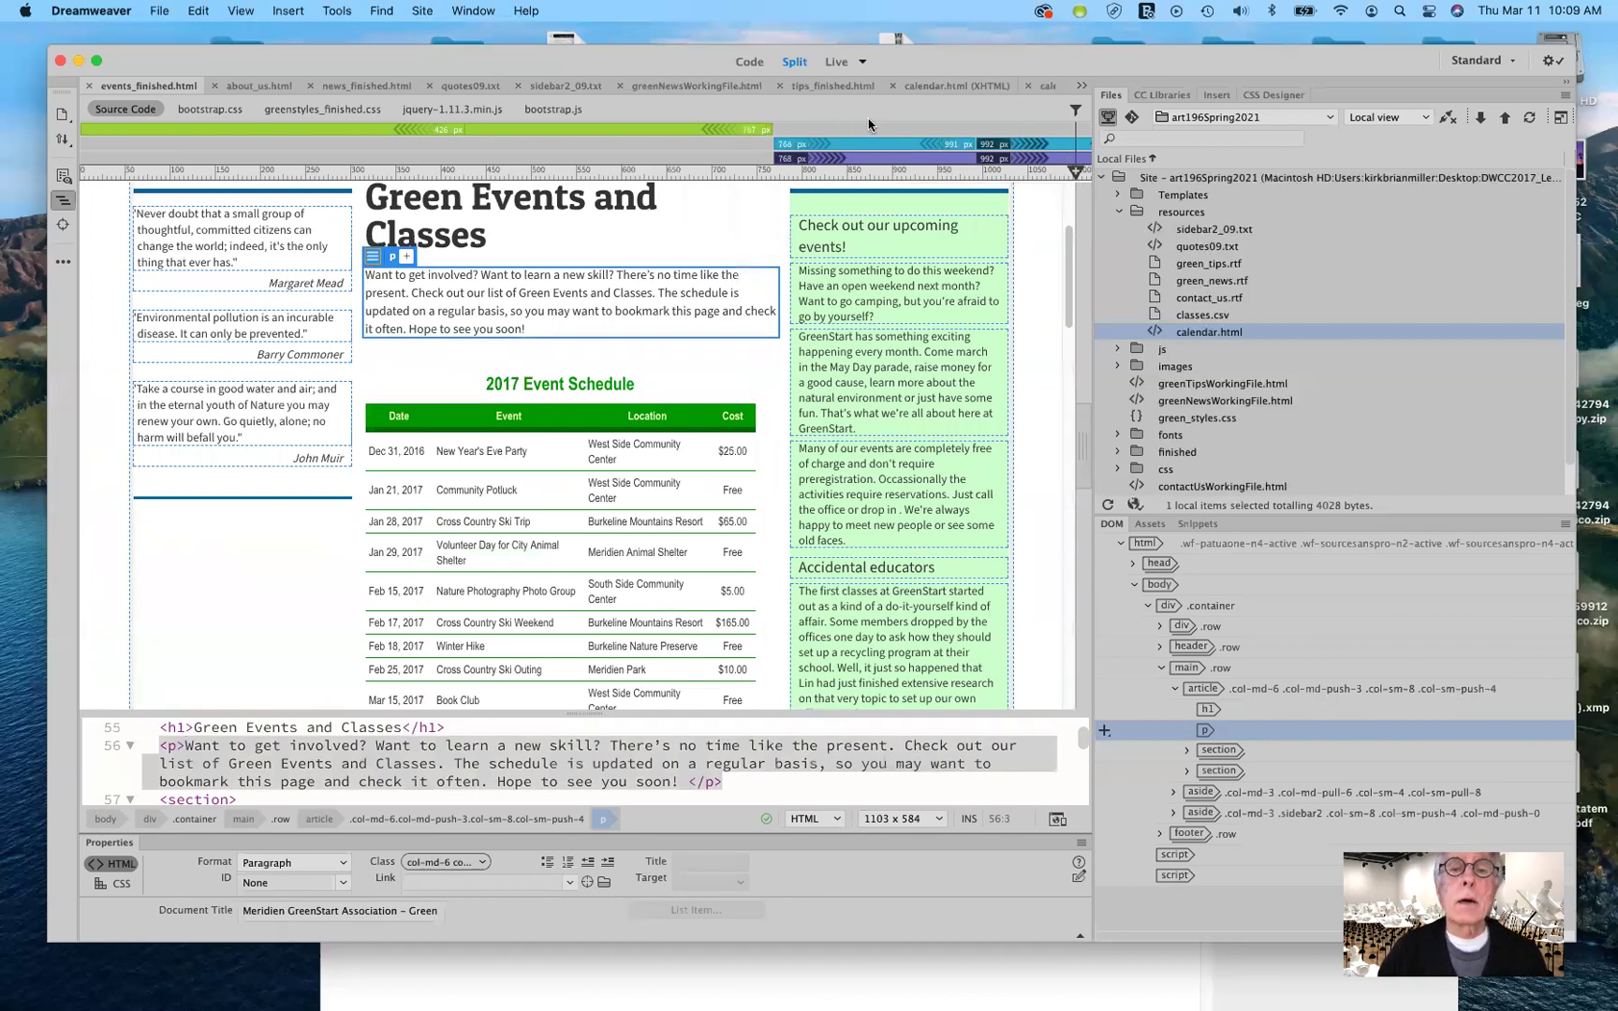
# Look at greenNewsWorkingFile.html and switch to the open document calenderWorkingFile.html.
pyautogui.click(1081, 86)
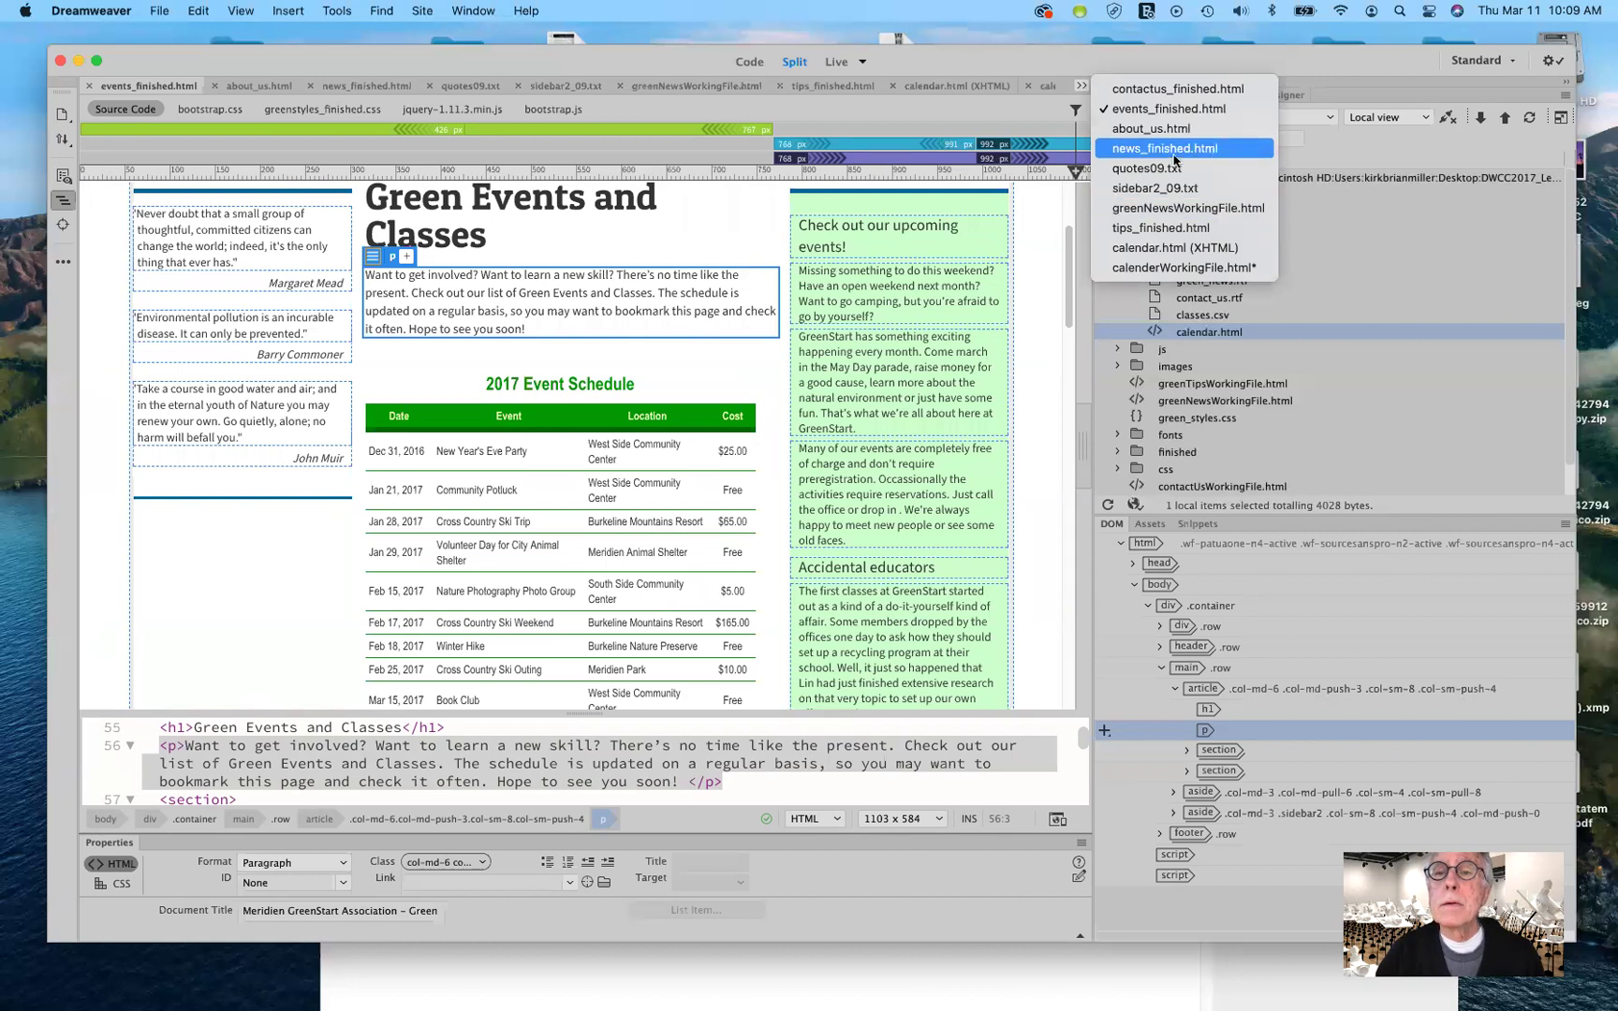
pyautogui.click(1212, 214)
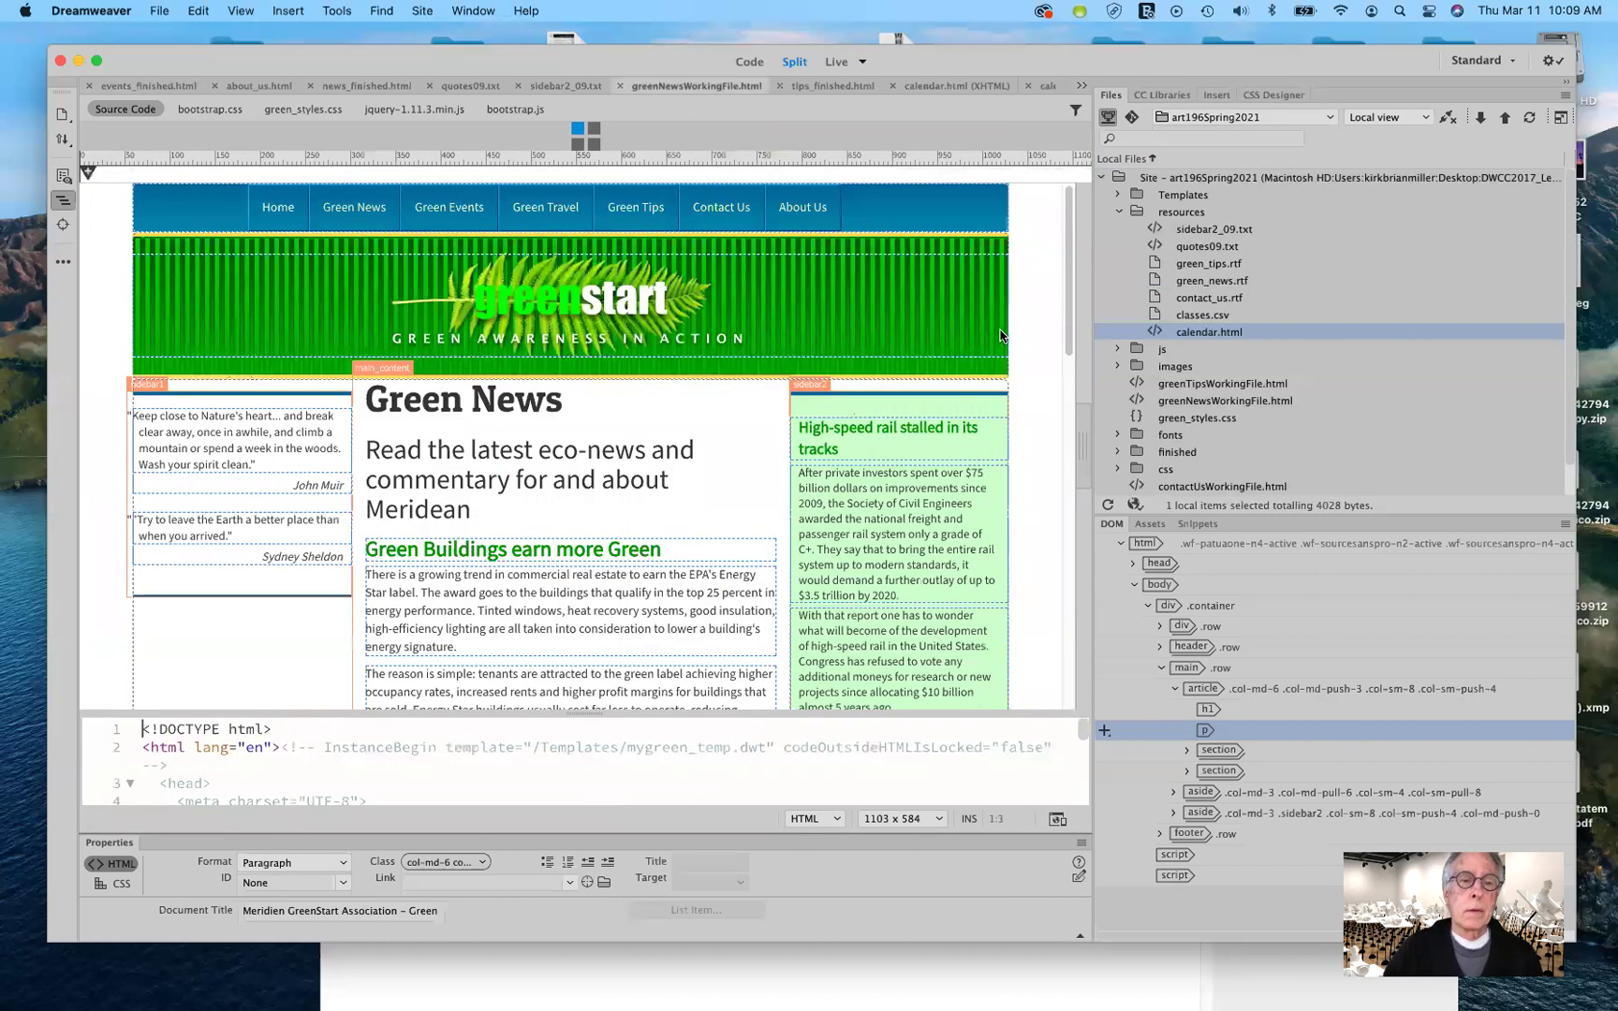
pyautogui.click(1082, 86)
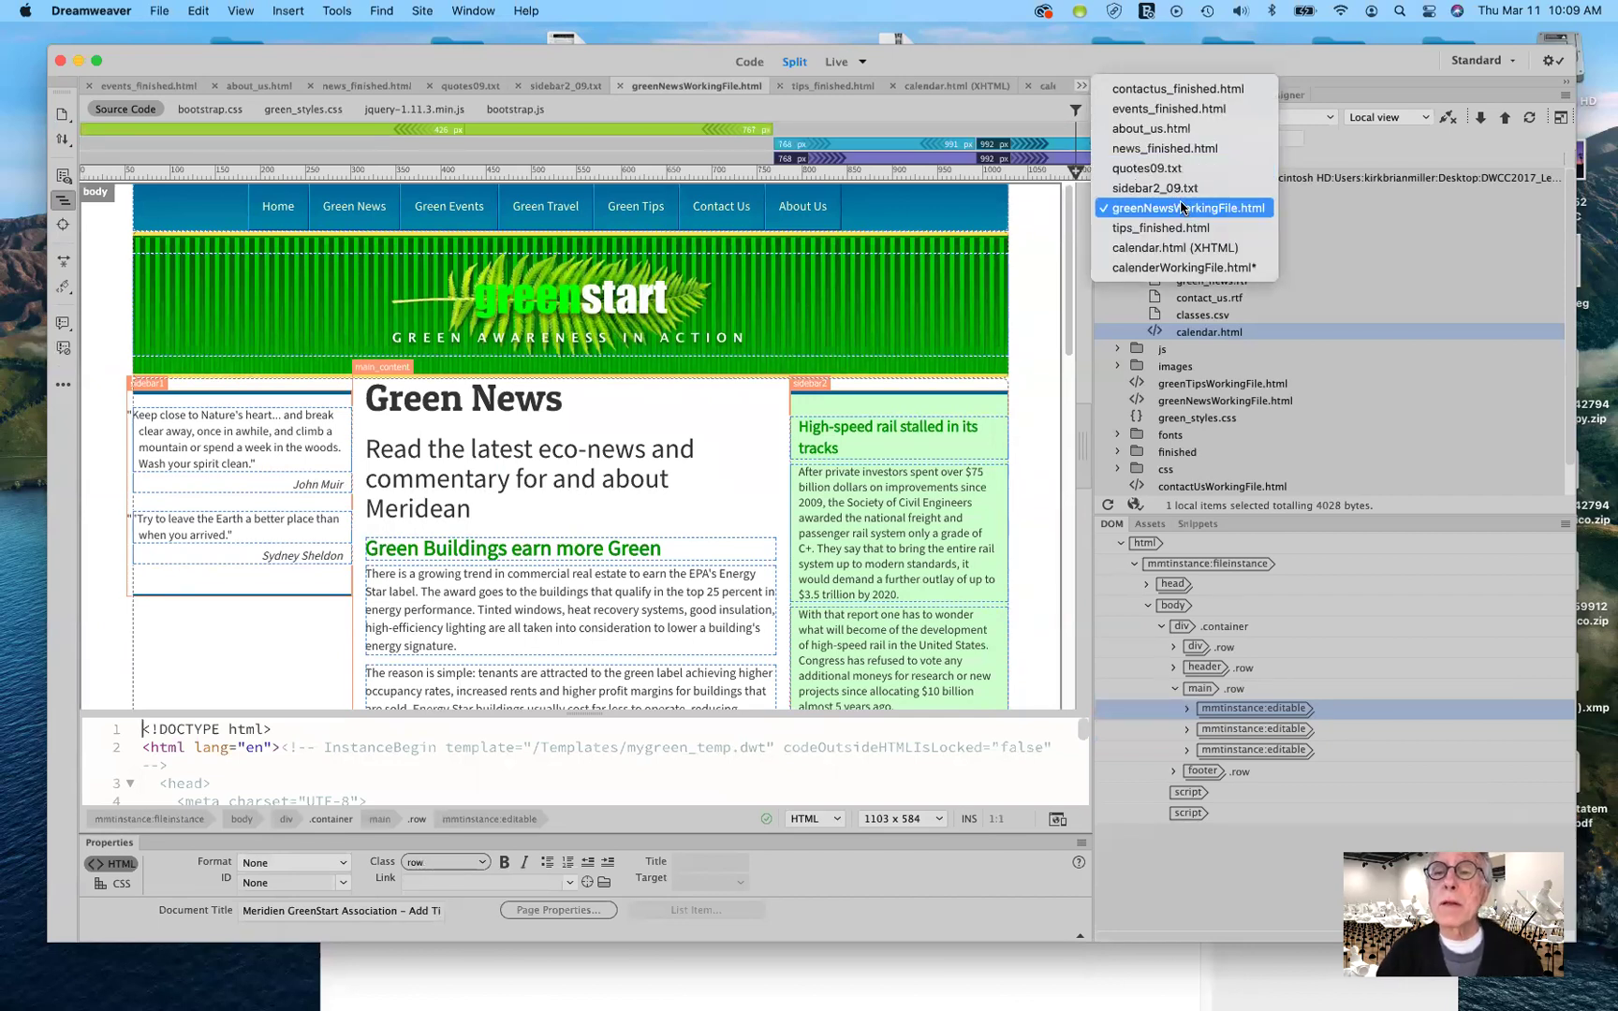
pyautogui.click(1185, 268)
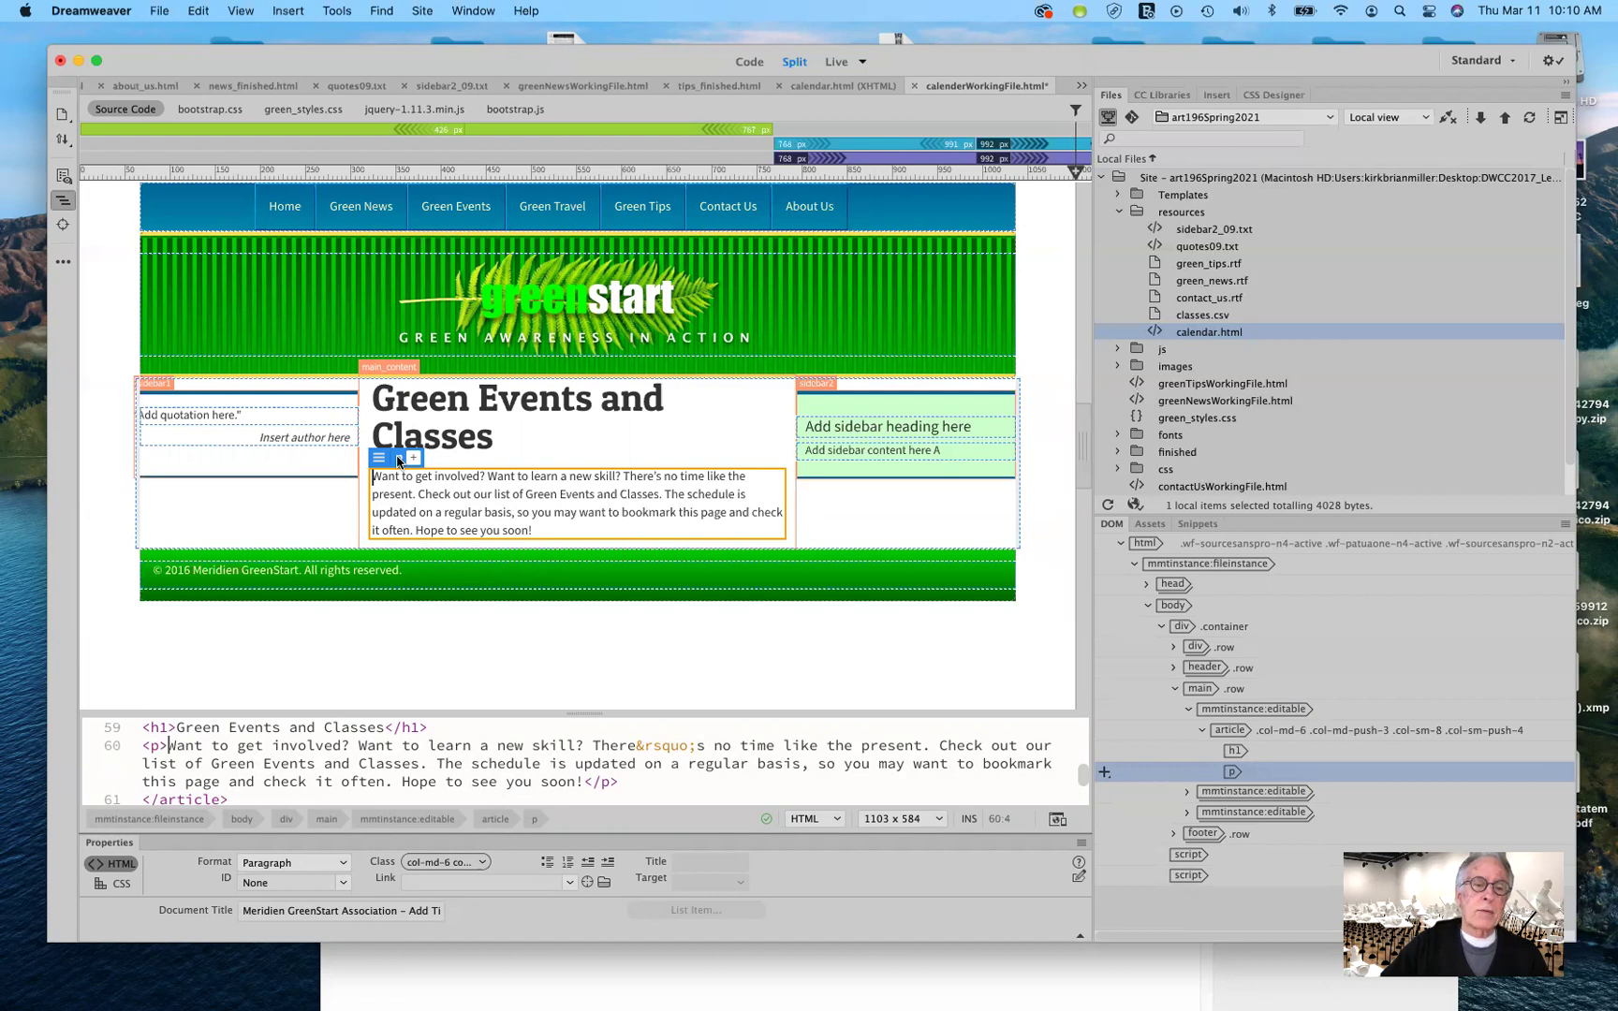
# Start a table placed after the introductory paragraph under Green Events and Classes, with 2 rows and 4 columns.
pyautogui.click(617, 677)
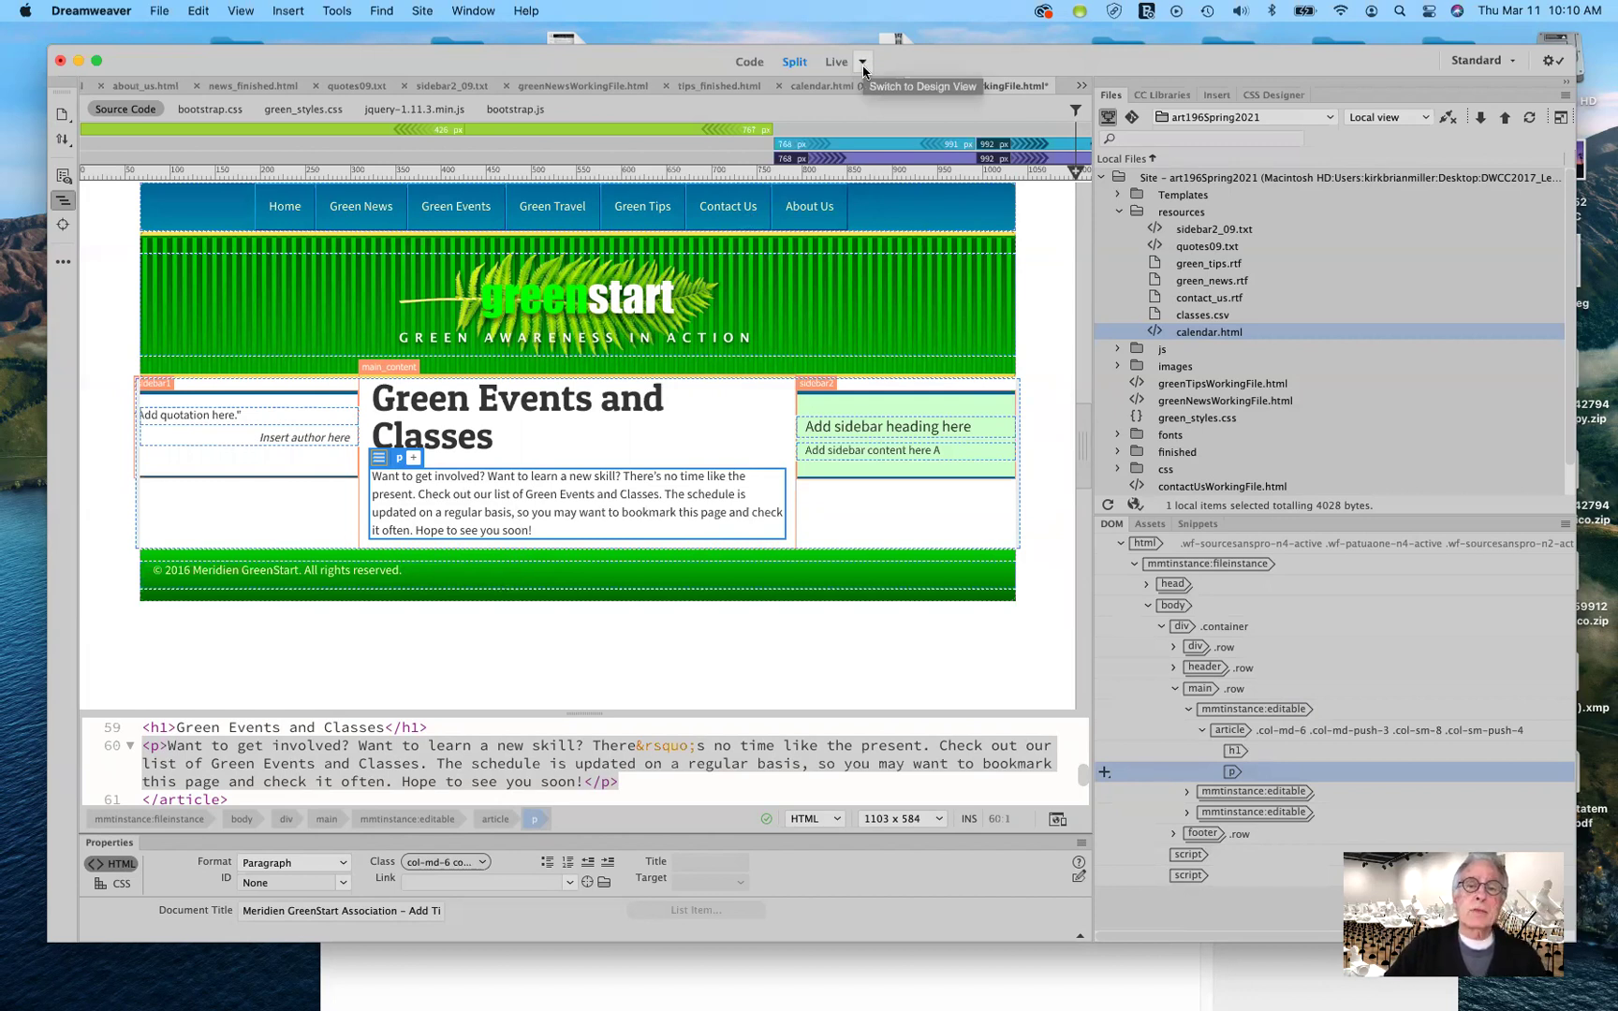
pyautogui.click(285, 11)
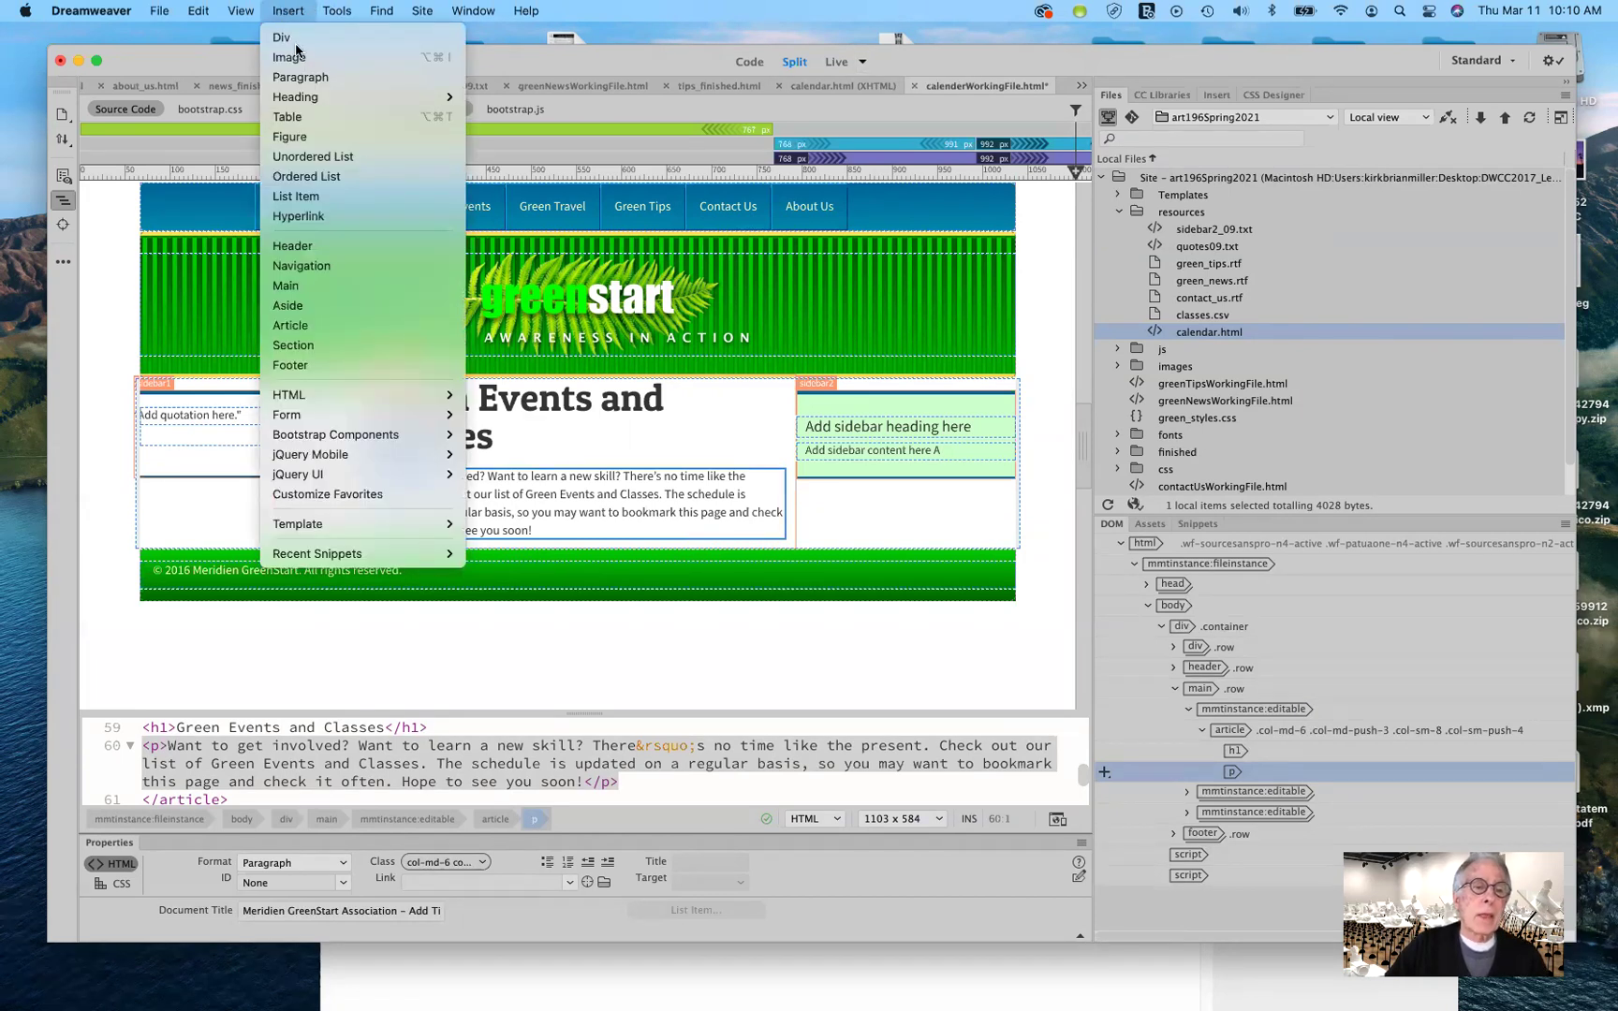
pyautogui.moveTo(363, 401)
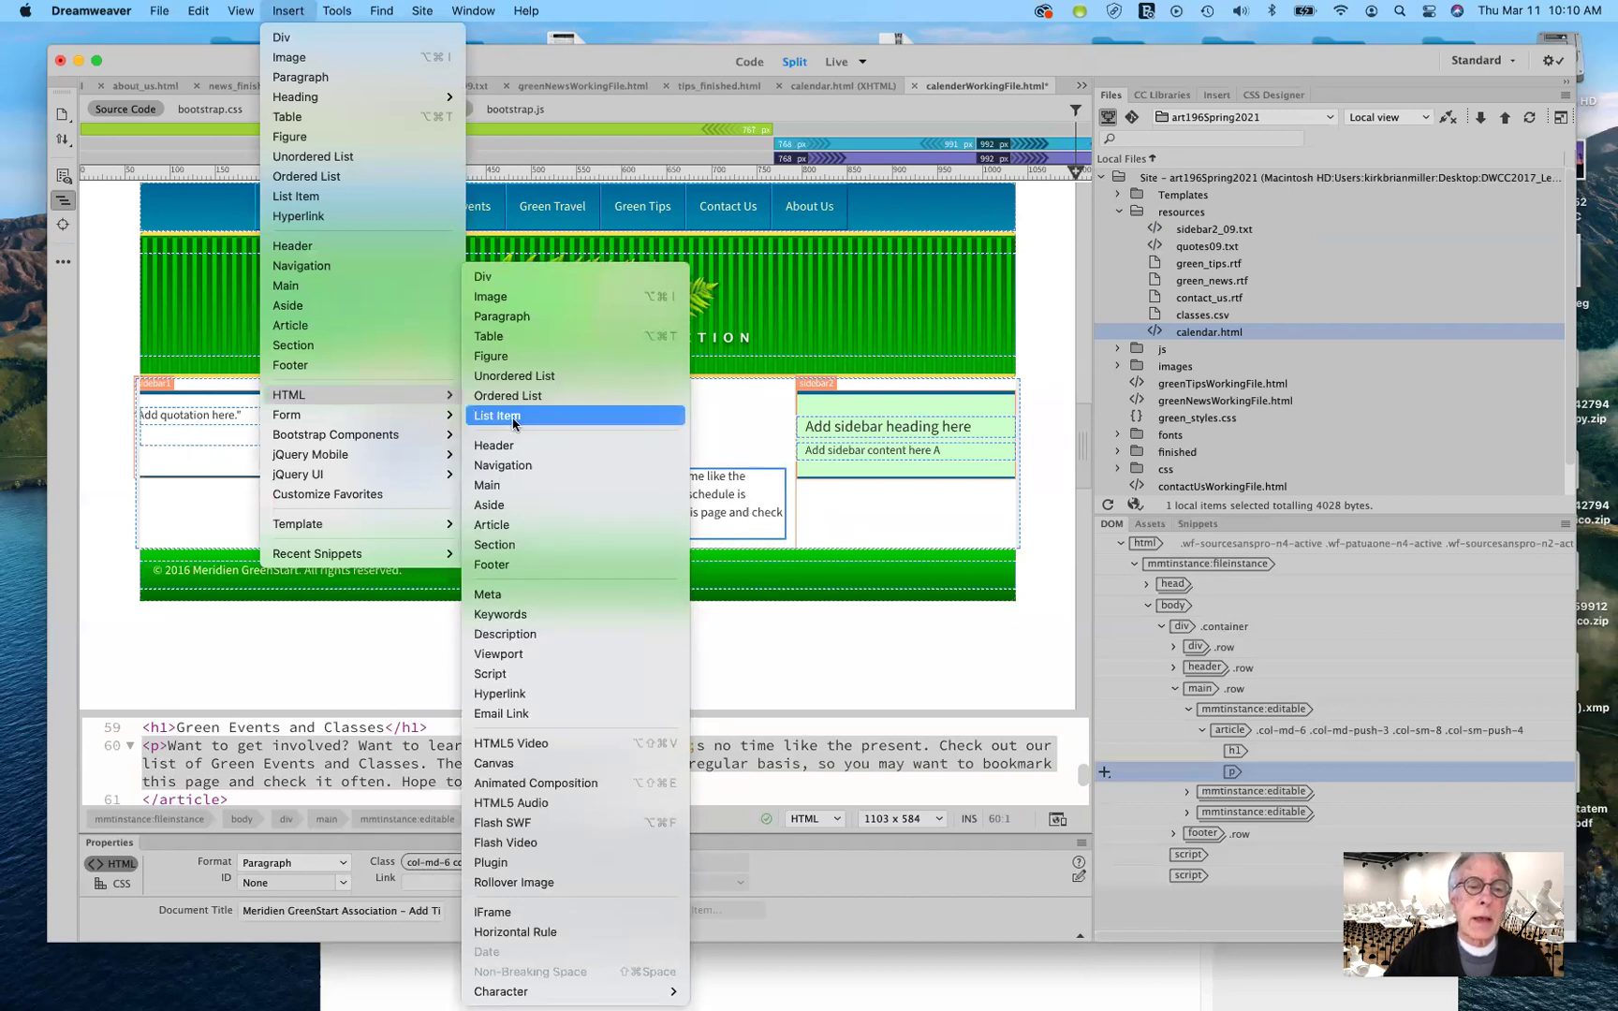
pyautogui.click(512, 339)
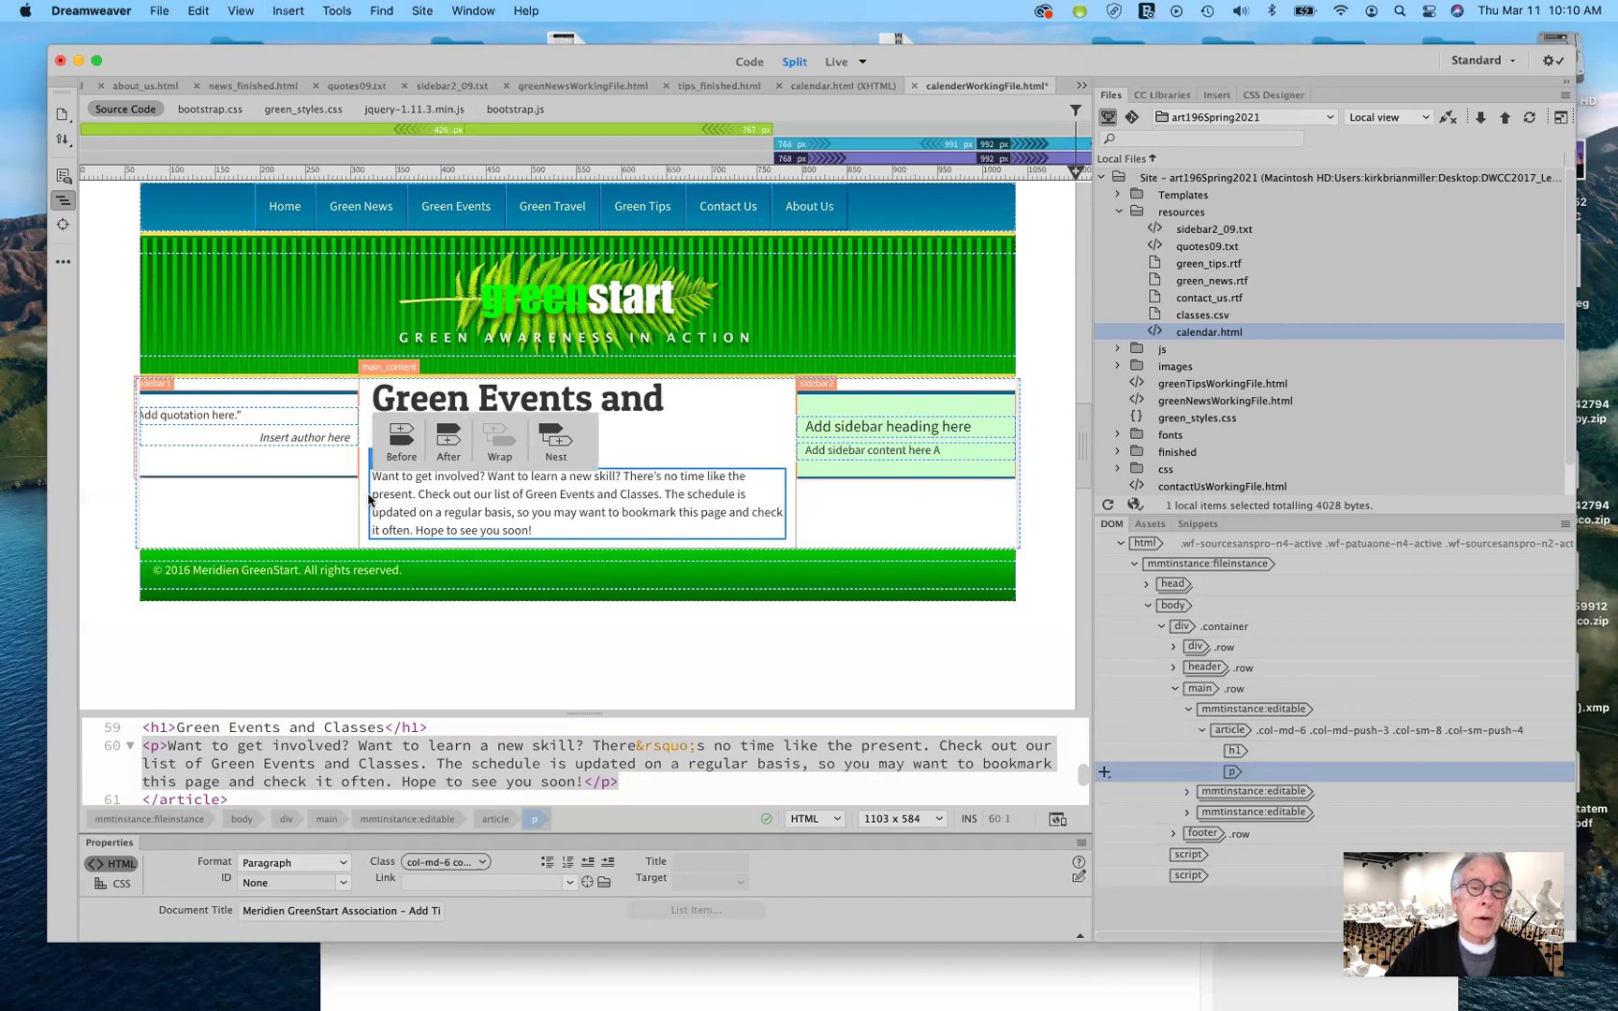
pyautogui.click(449, 447)
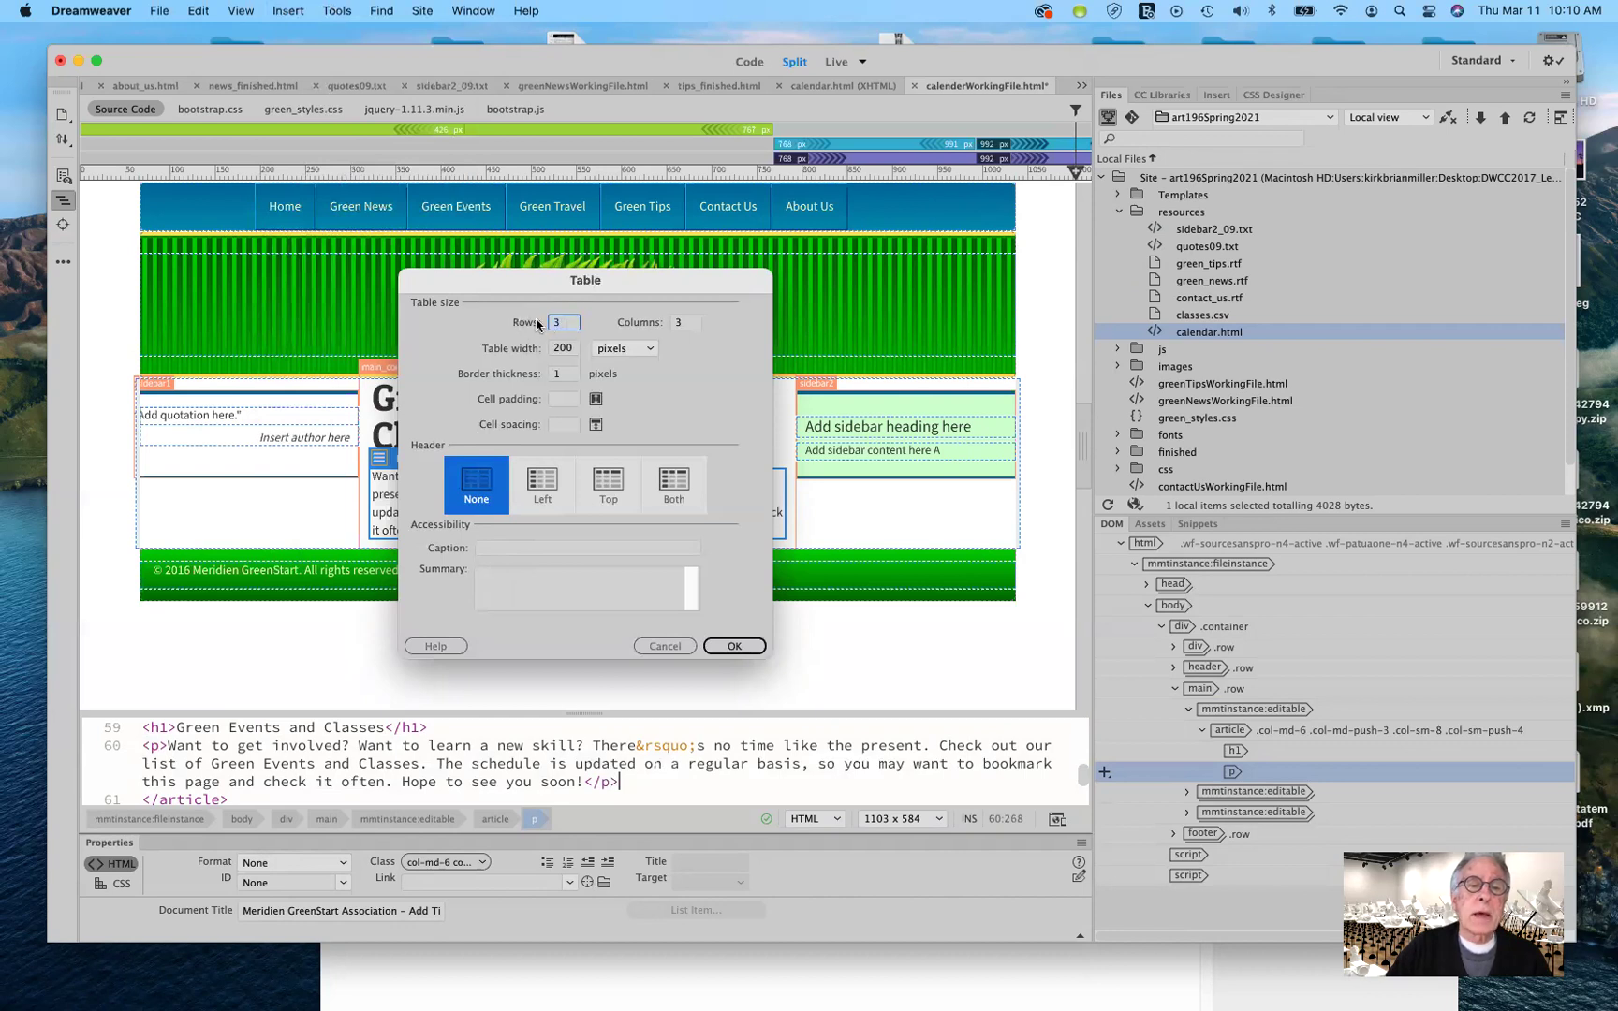
pyautogui.write('2')
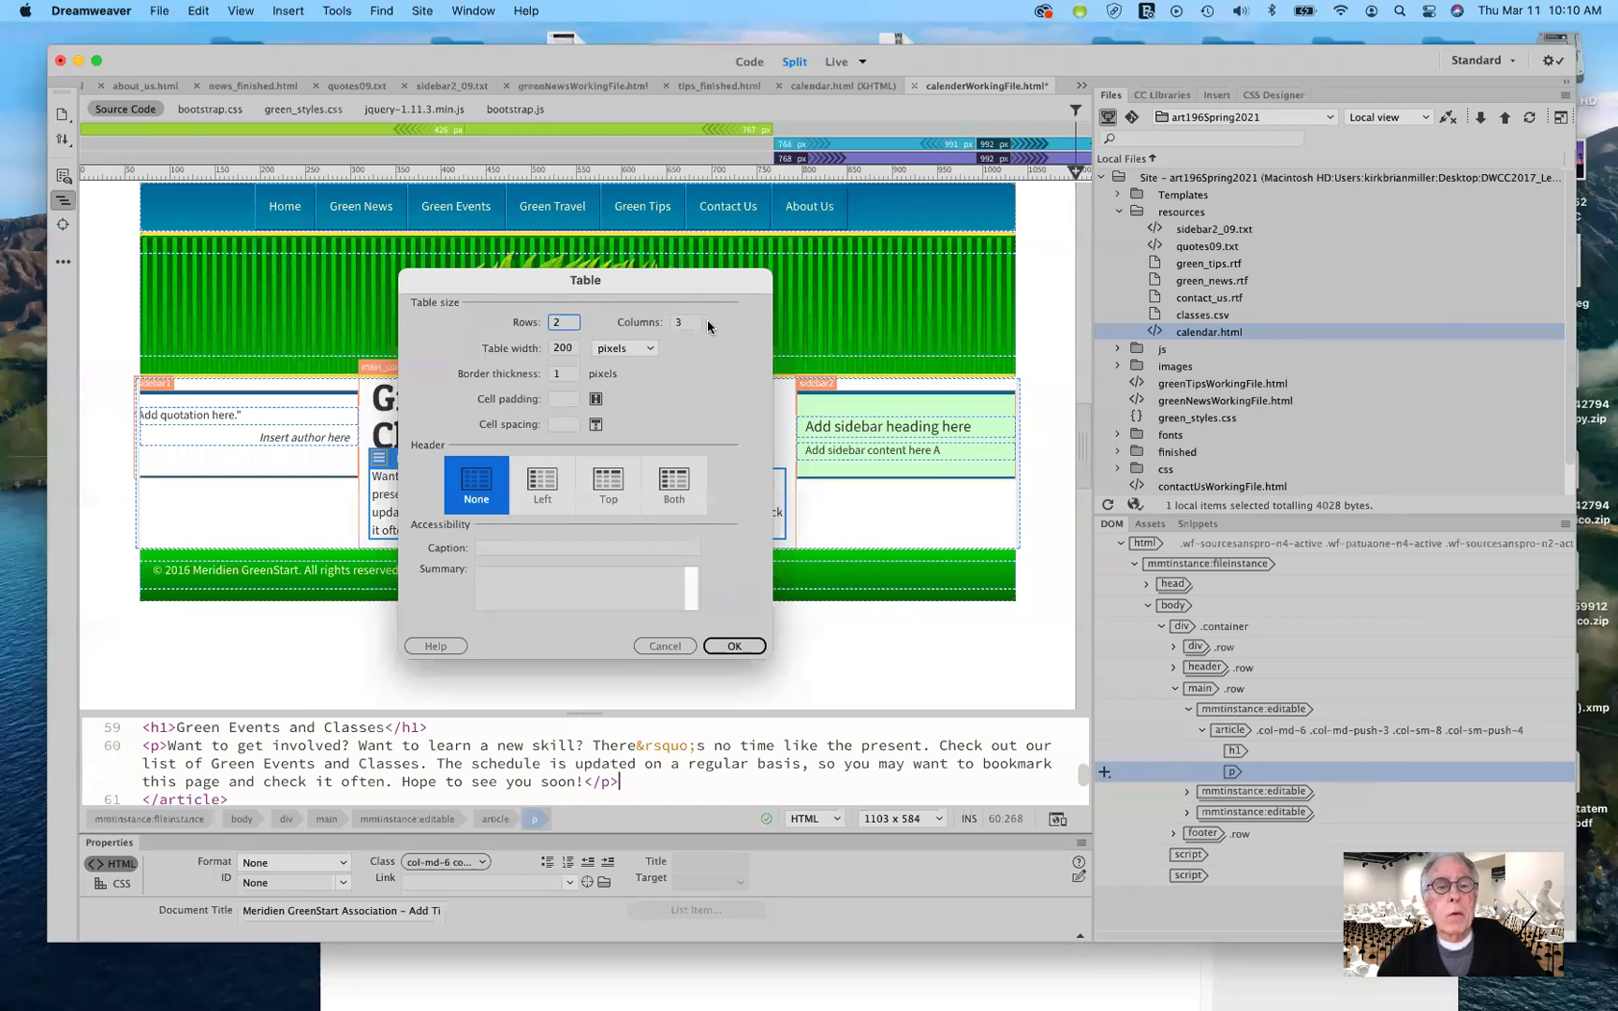
pyautogui.click(688, 324)
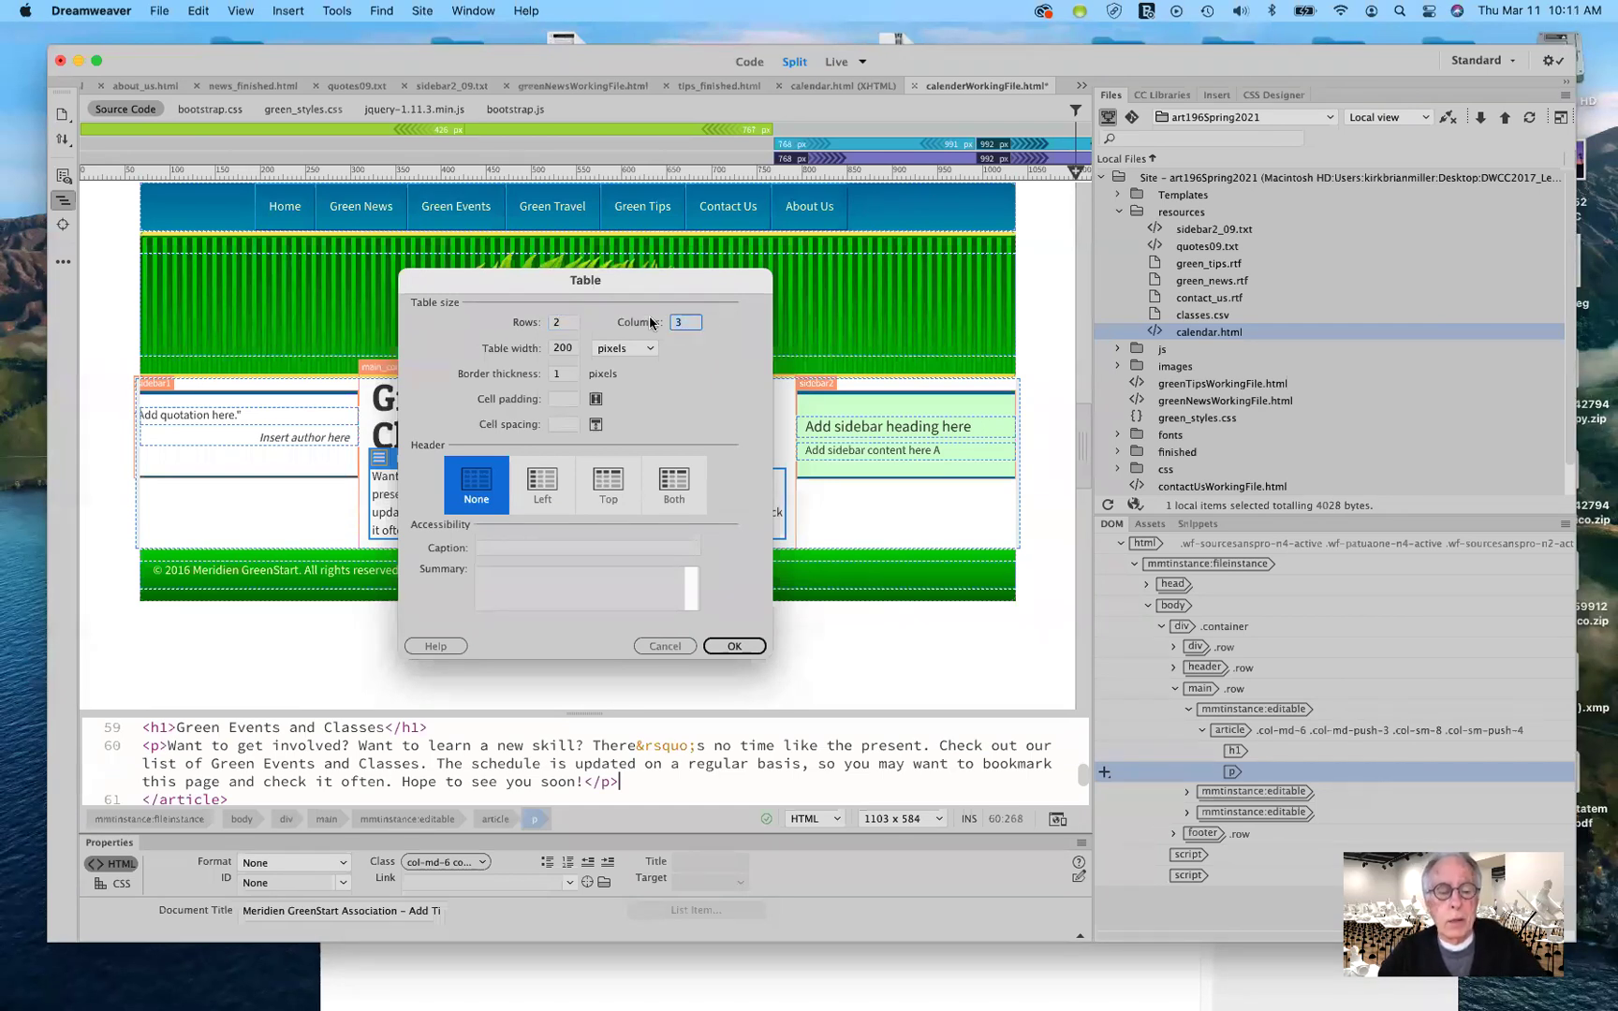
pyautogui.write('4')
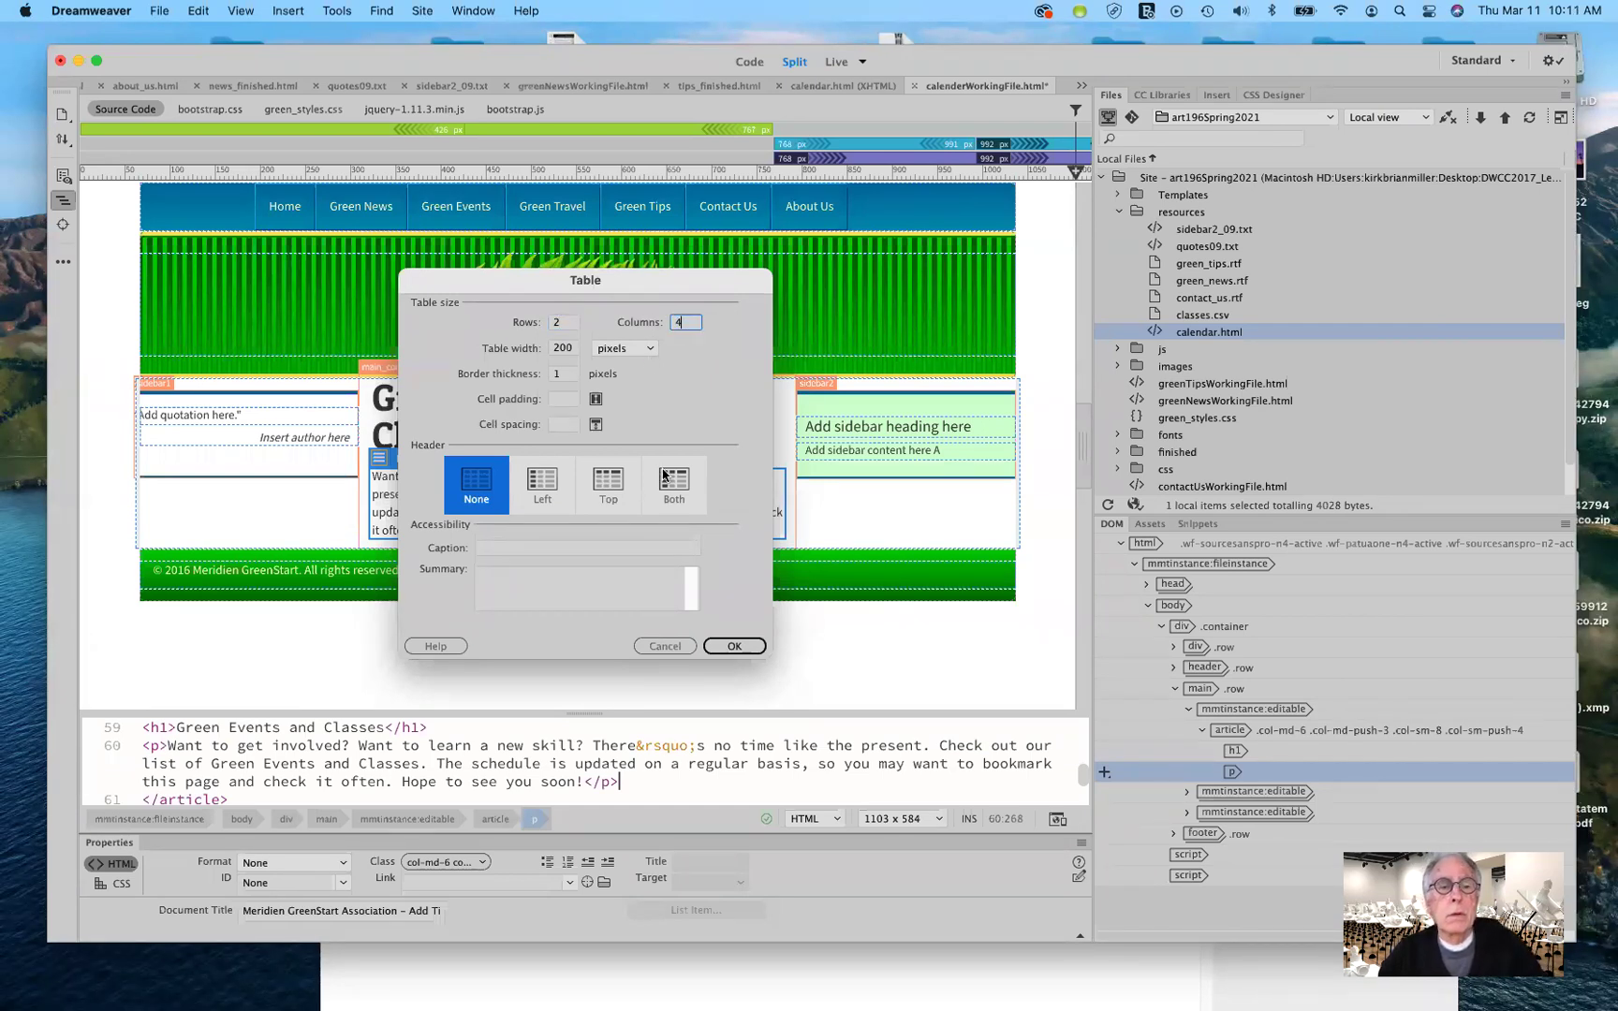
# Set the new table's width to 100 percent and create it.
pyautogui.click(554, 348)
pyautogui.moveTo(573, 351); pyautogui.dragTo(543, 351)
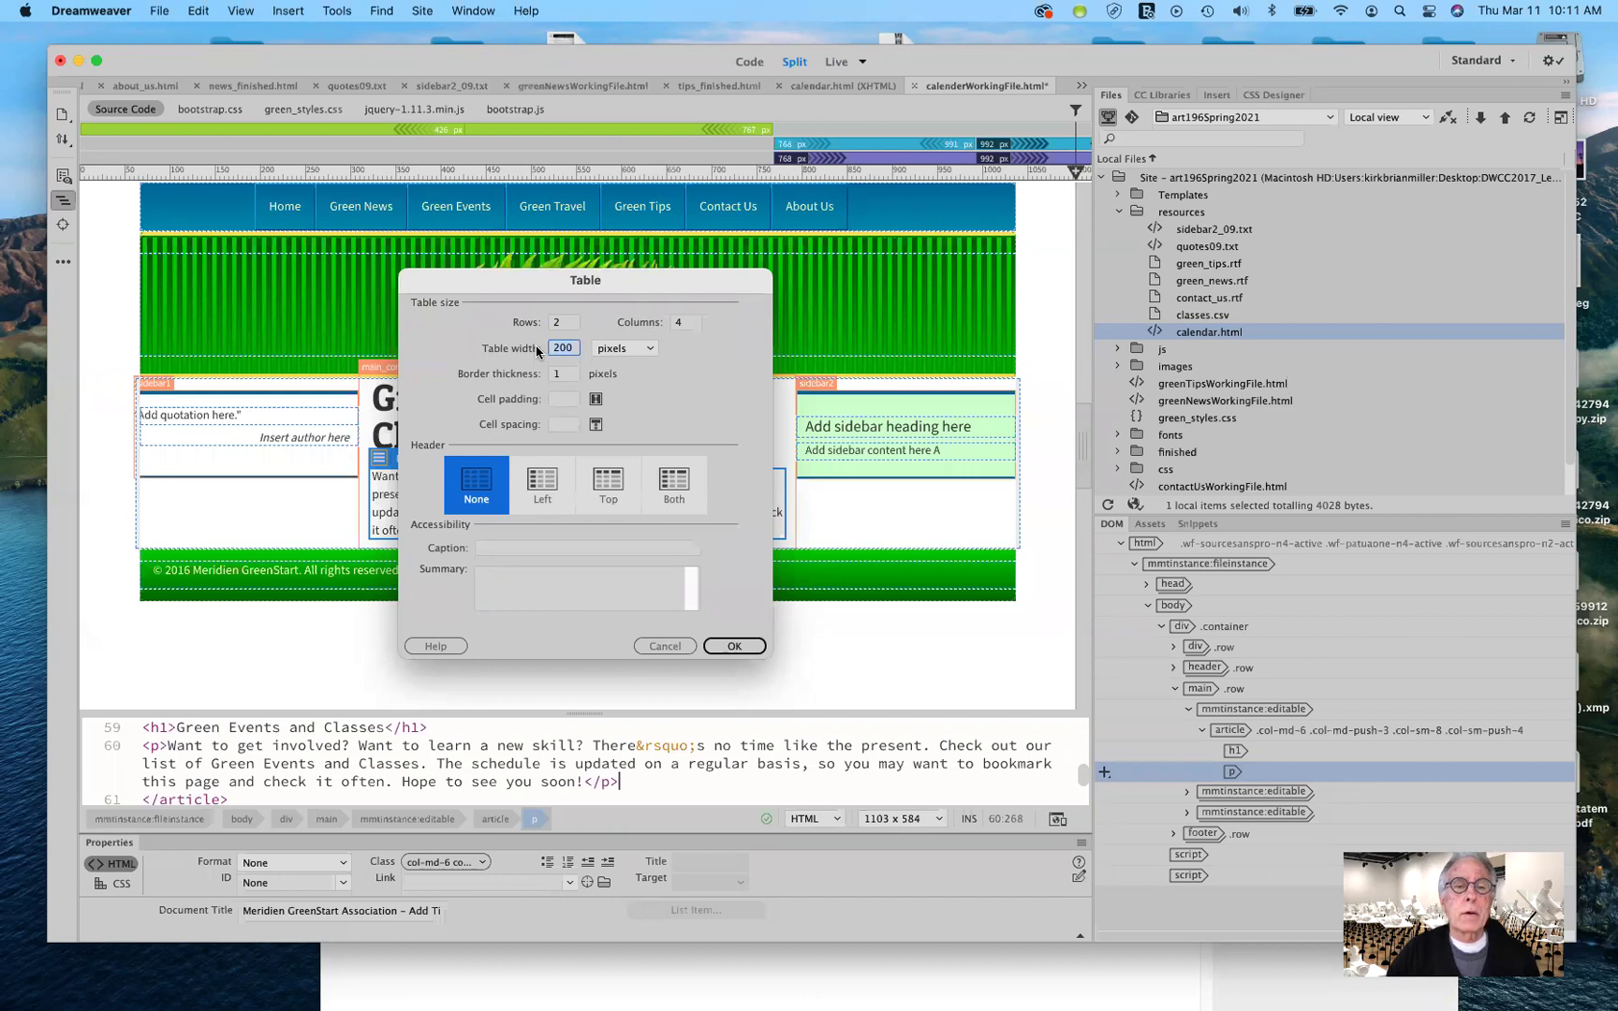
pyautogui.write('100')
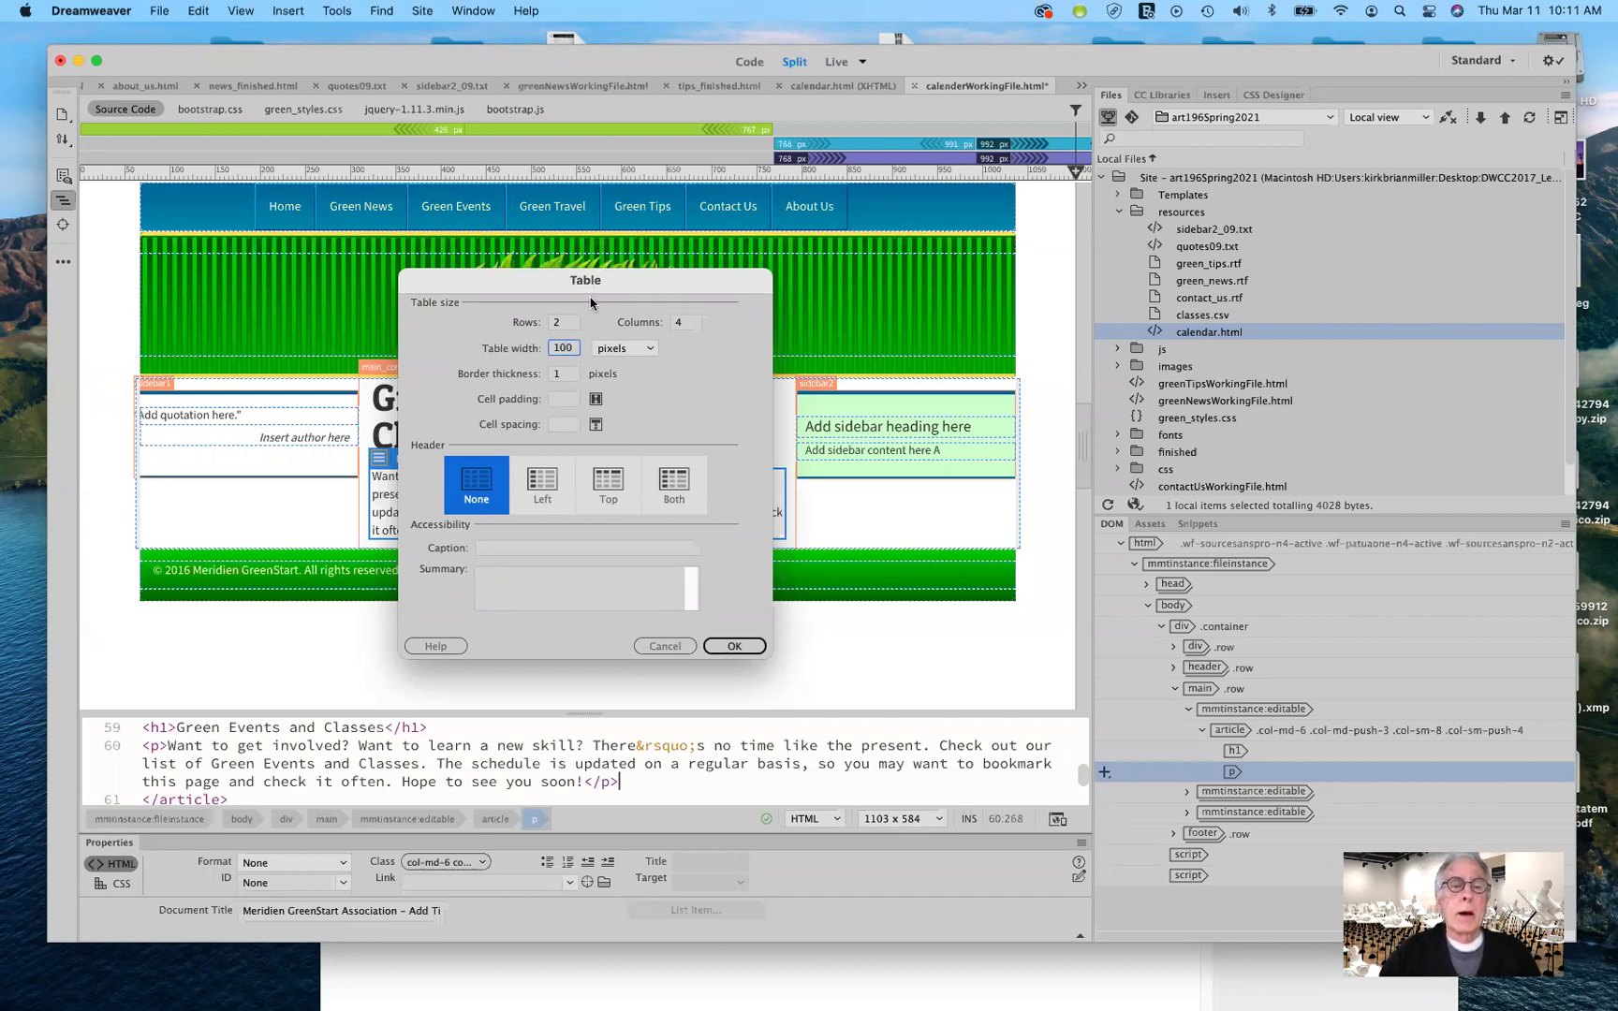
pyautogui.click(648, 351)
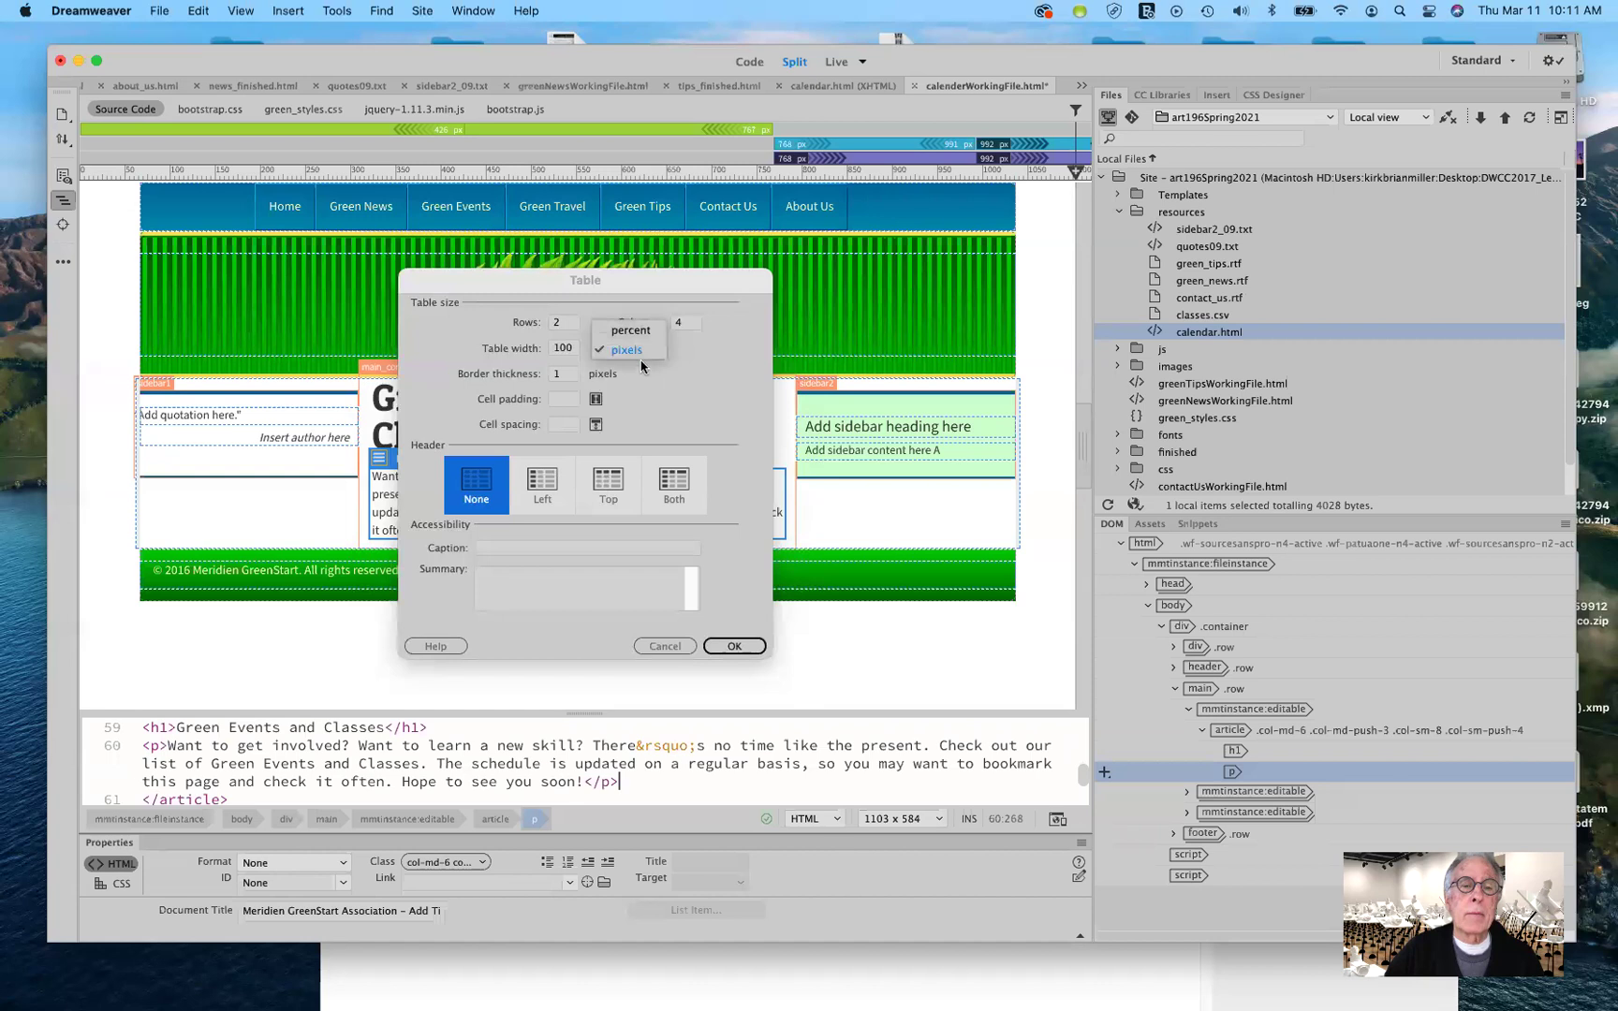
pyautogui.click(642, 330)
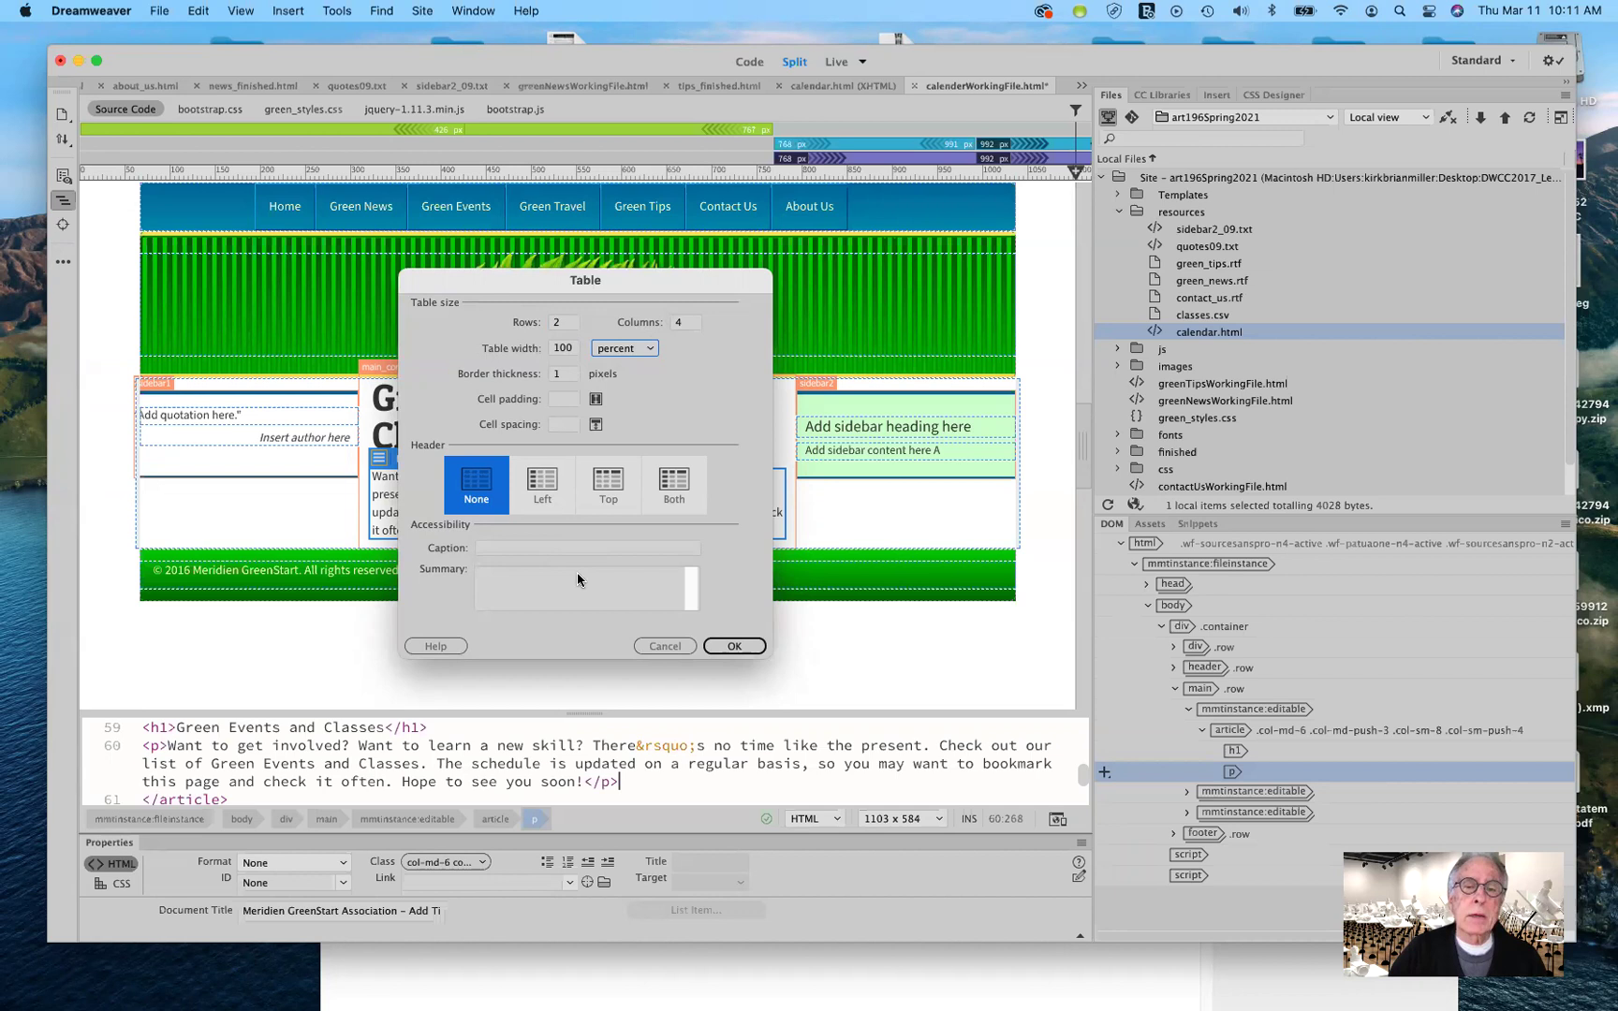
pyautogui.click(754, 652)
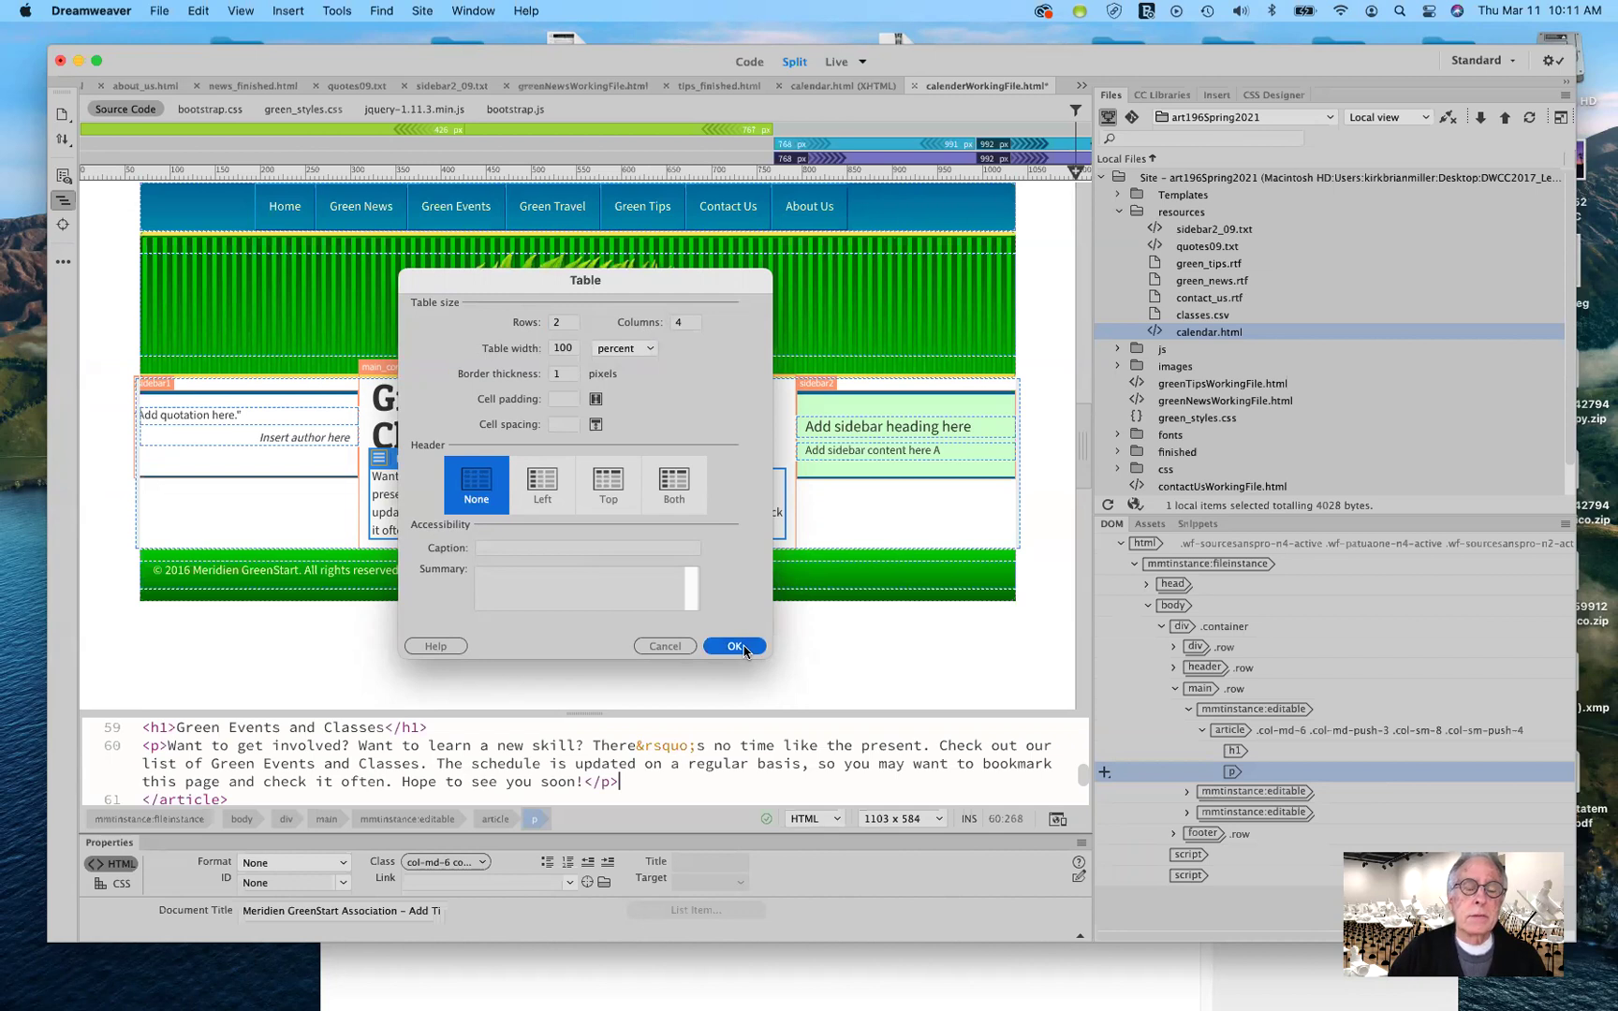
pyautogui.click(745, 652)
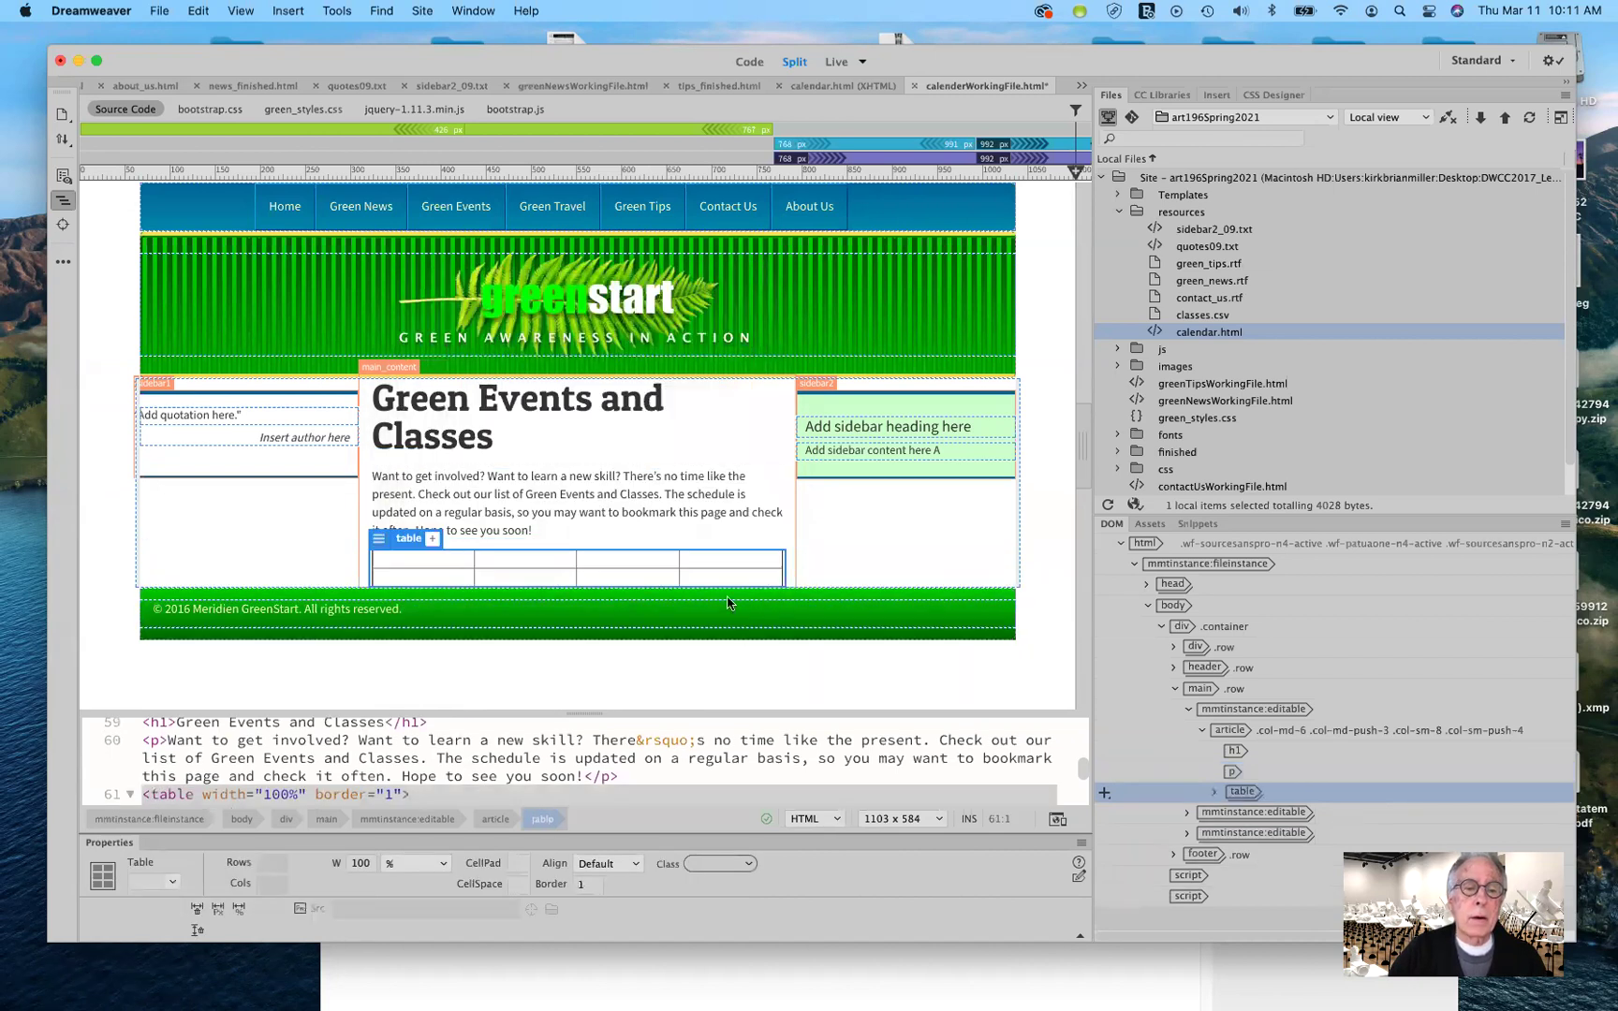
pyautogui.scroll(-2, 939, 734)
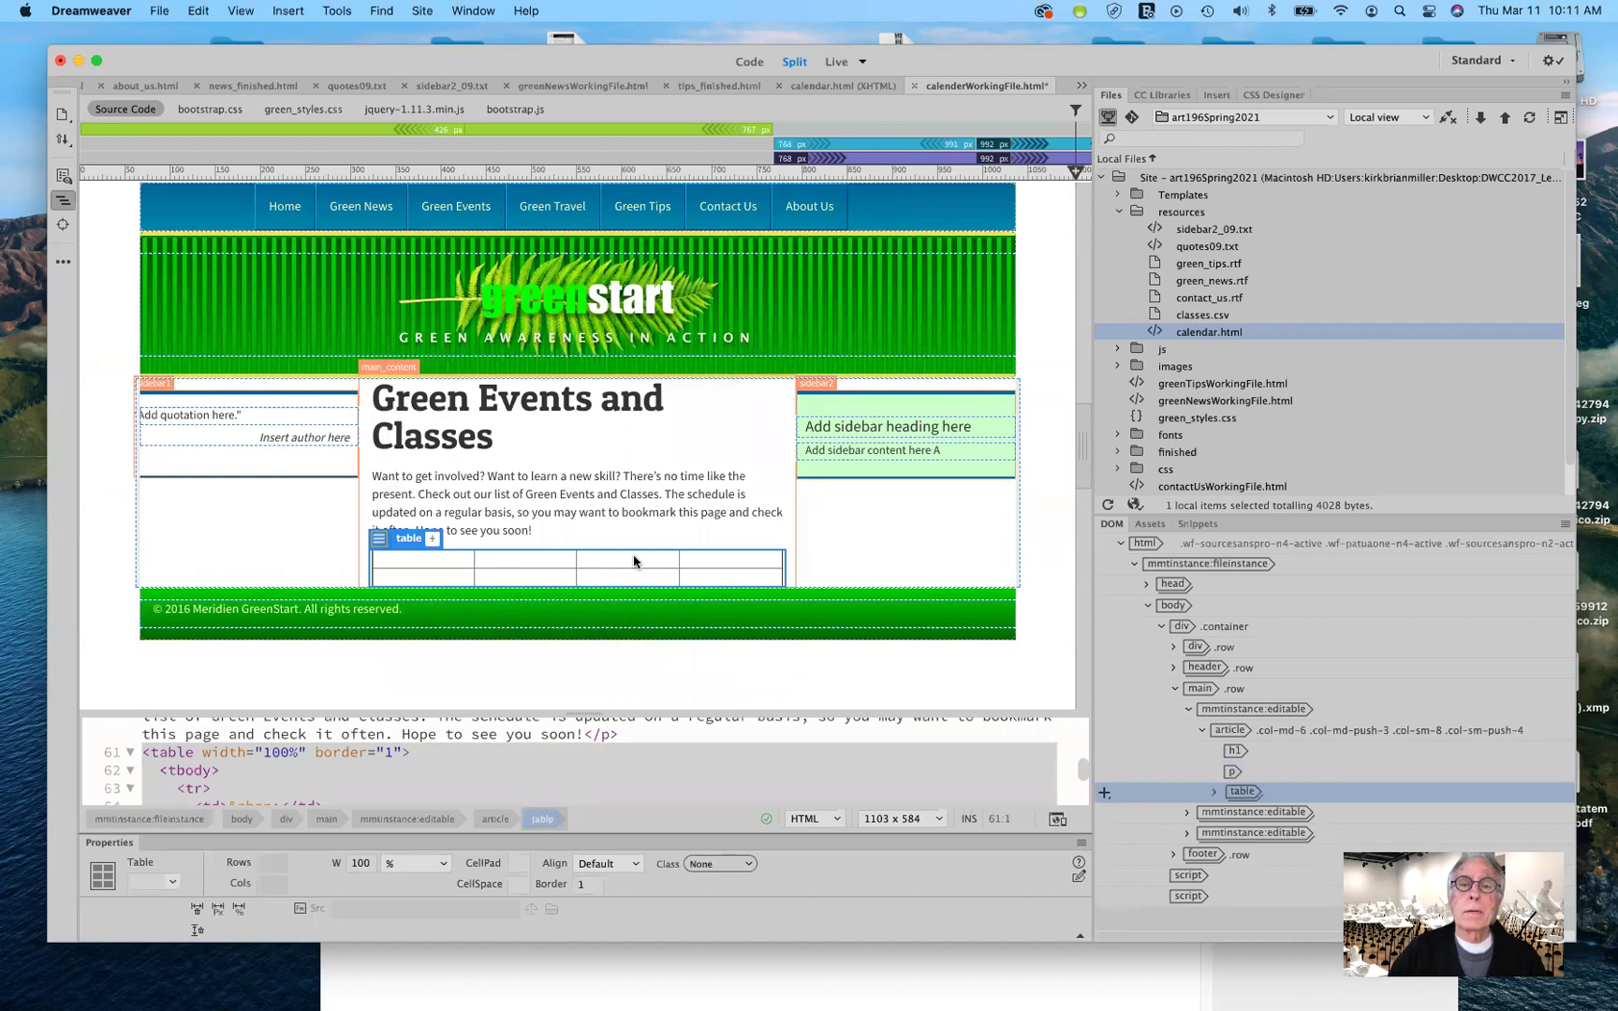
# Show the page in Design view and widen the document area by narrowing the panel column beside it.
pyautogui.click(863, 62)
pyautogui.click(864, 104)
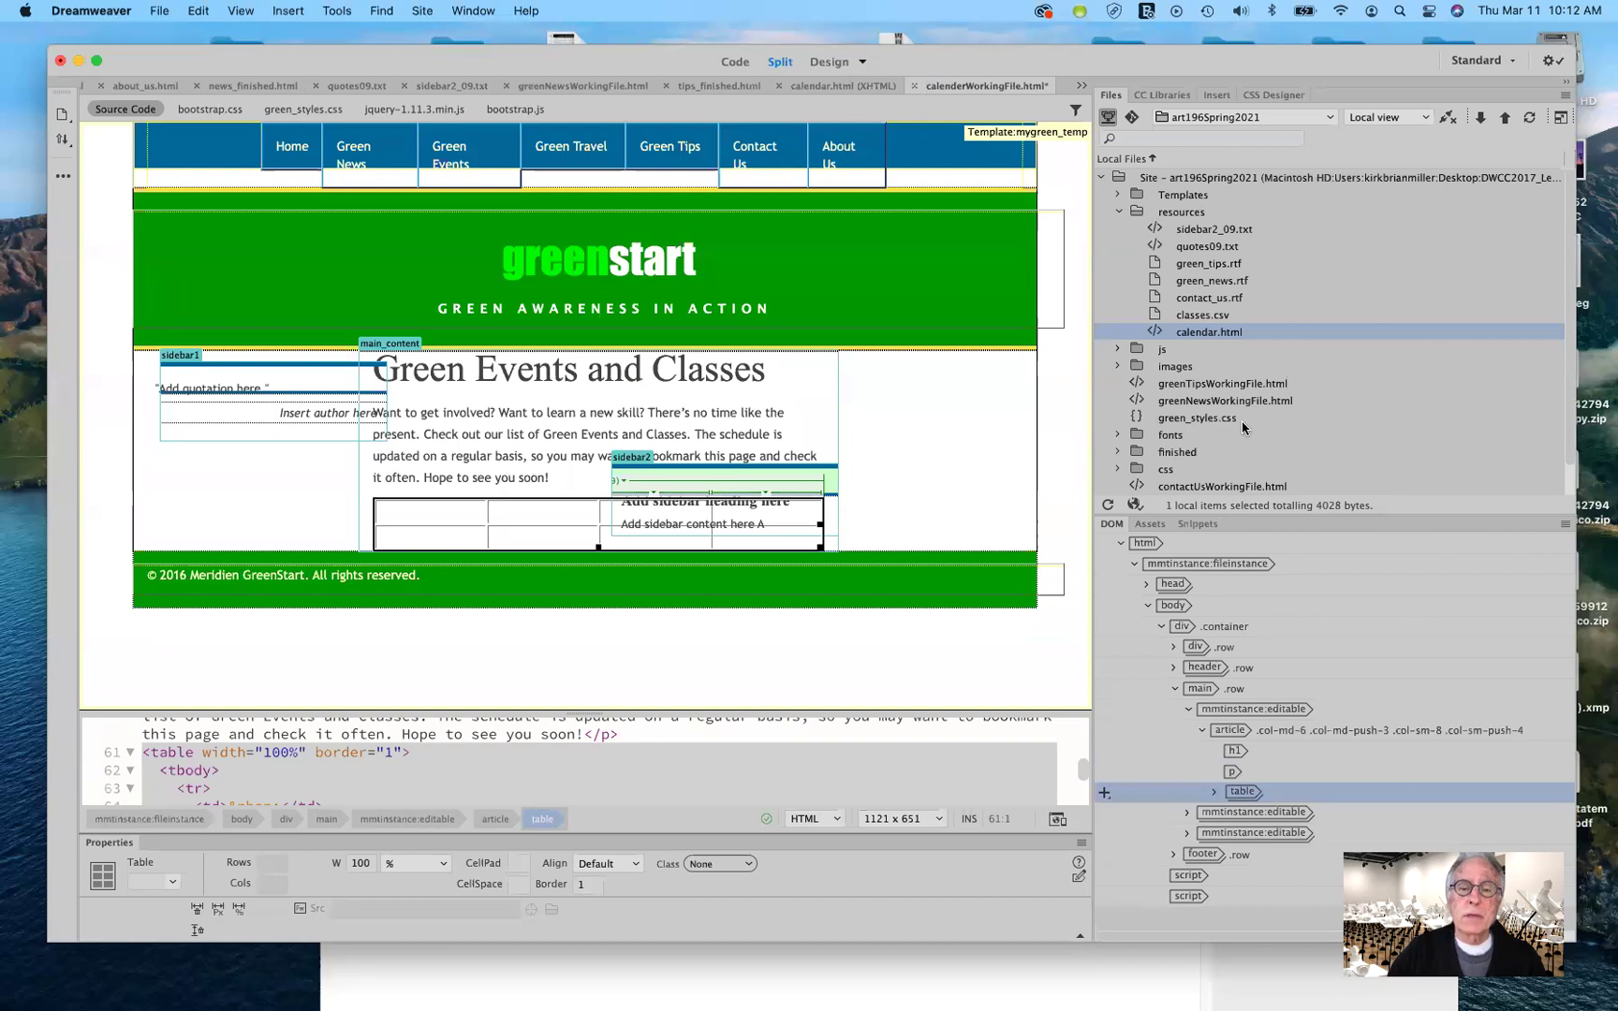
pyautogui.moveTo(1094, 426); pyautogui.dragTo(1370, 404)
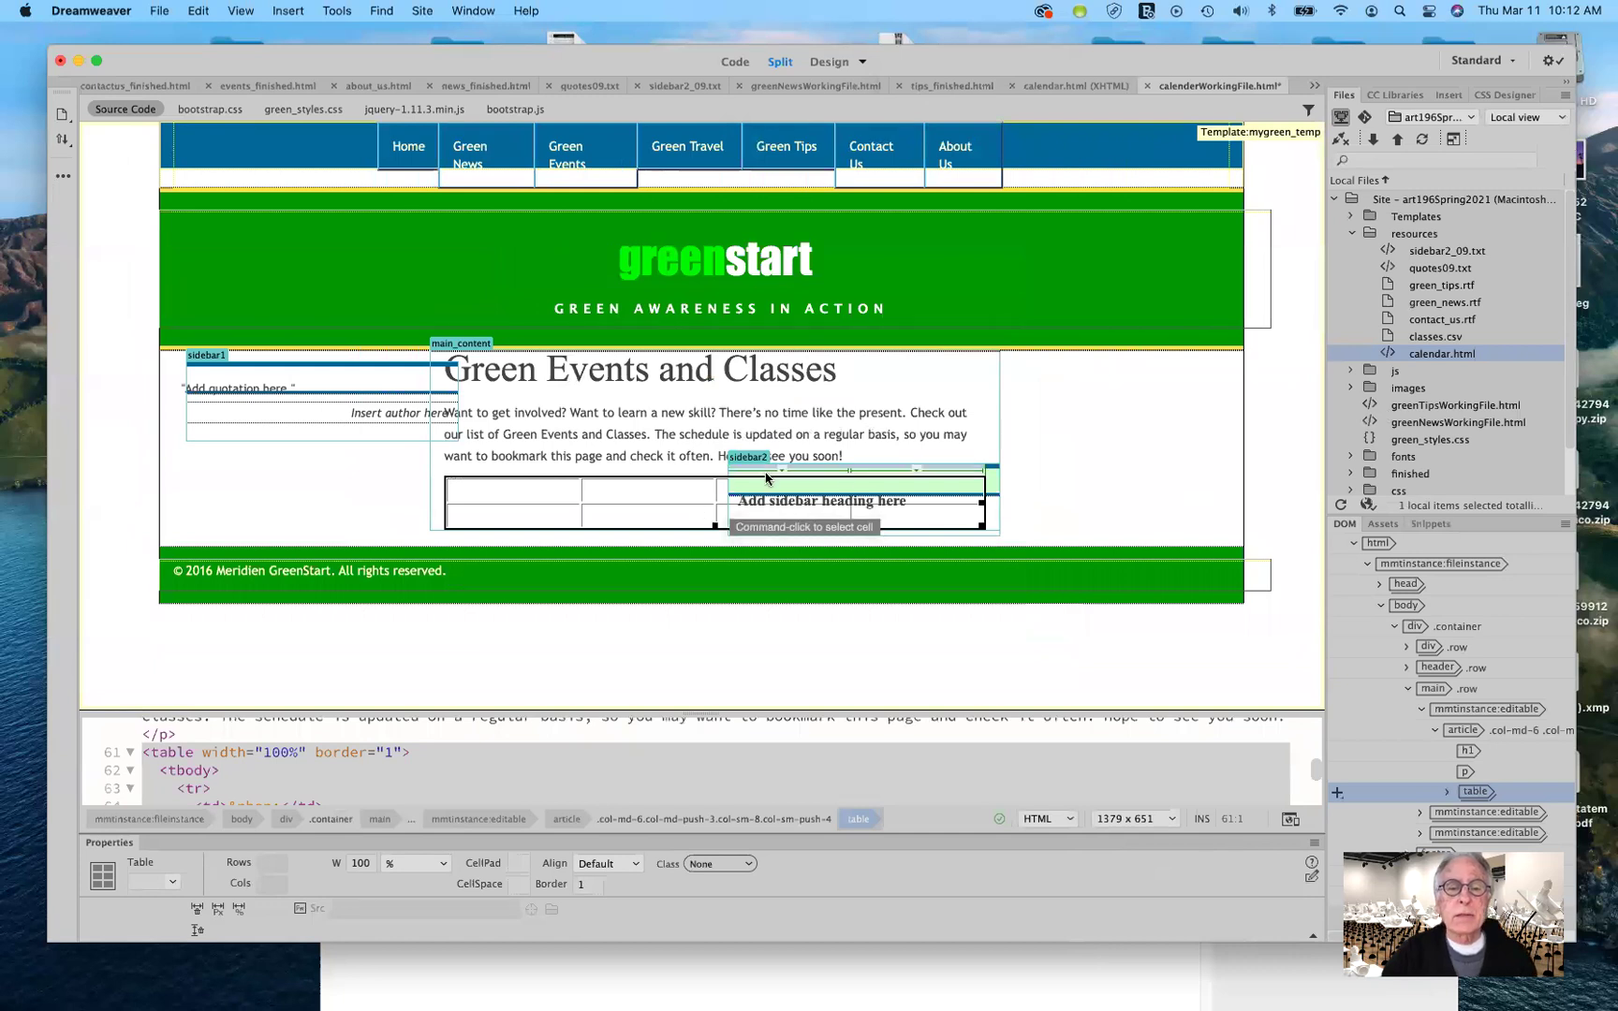
pyautogui.click(1321, 471)
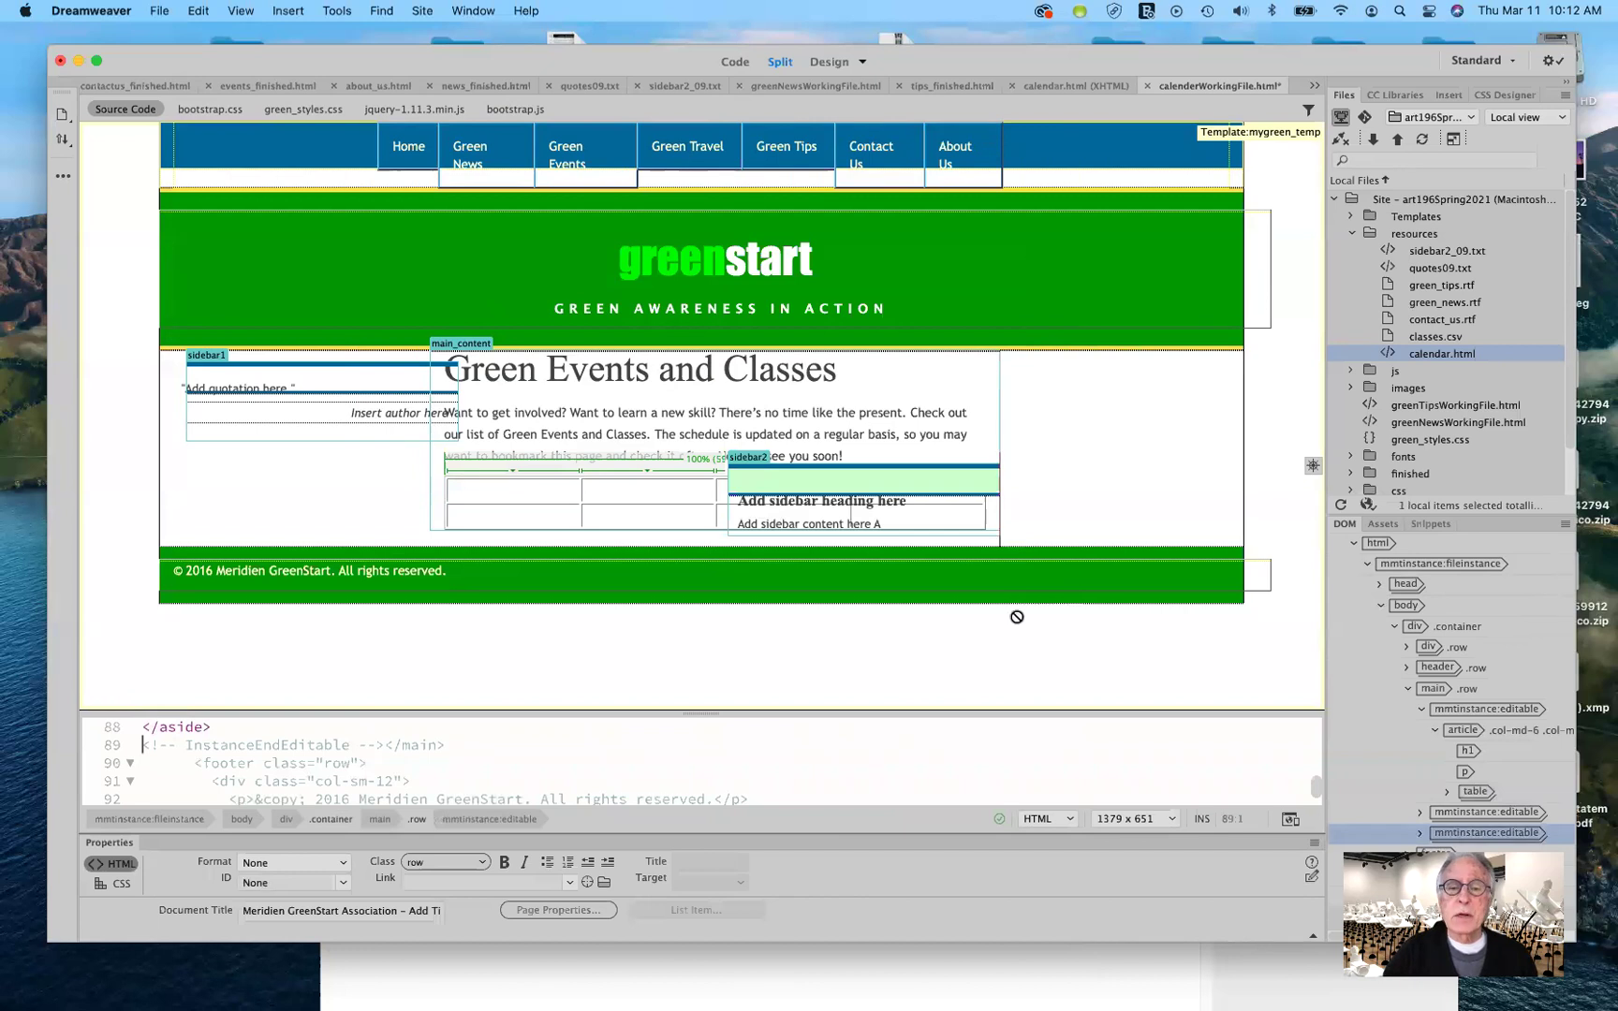
# Enter the headings Date and Event in the first two cells of the table's first row.
pyautogui.click(494, 499)
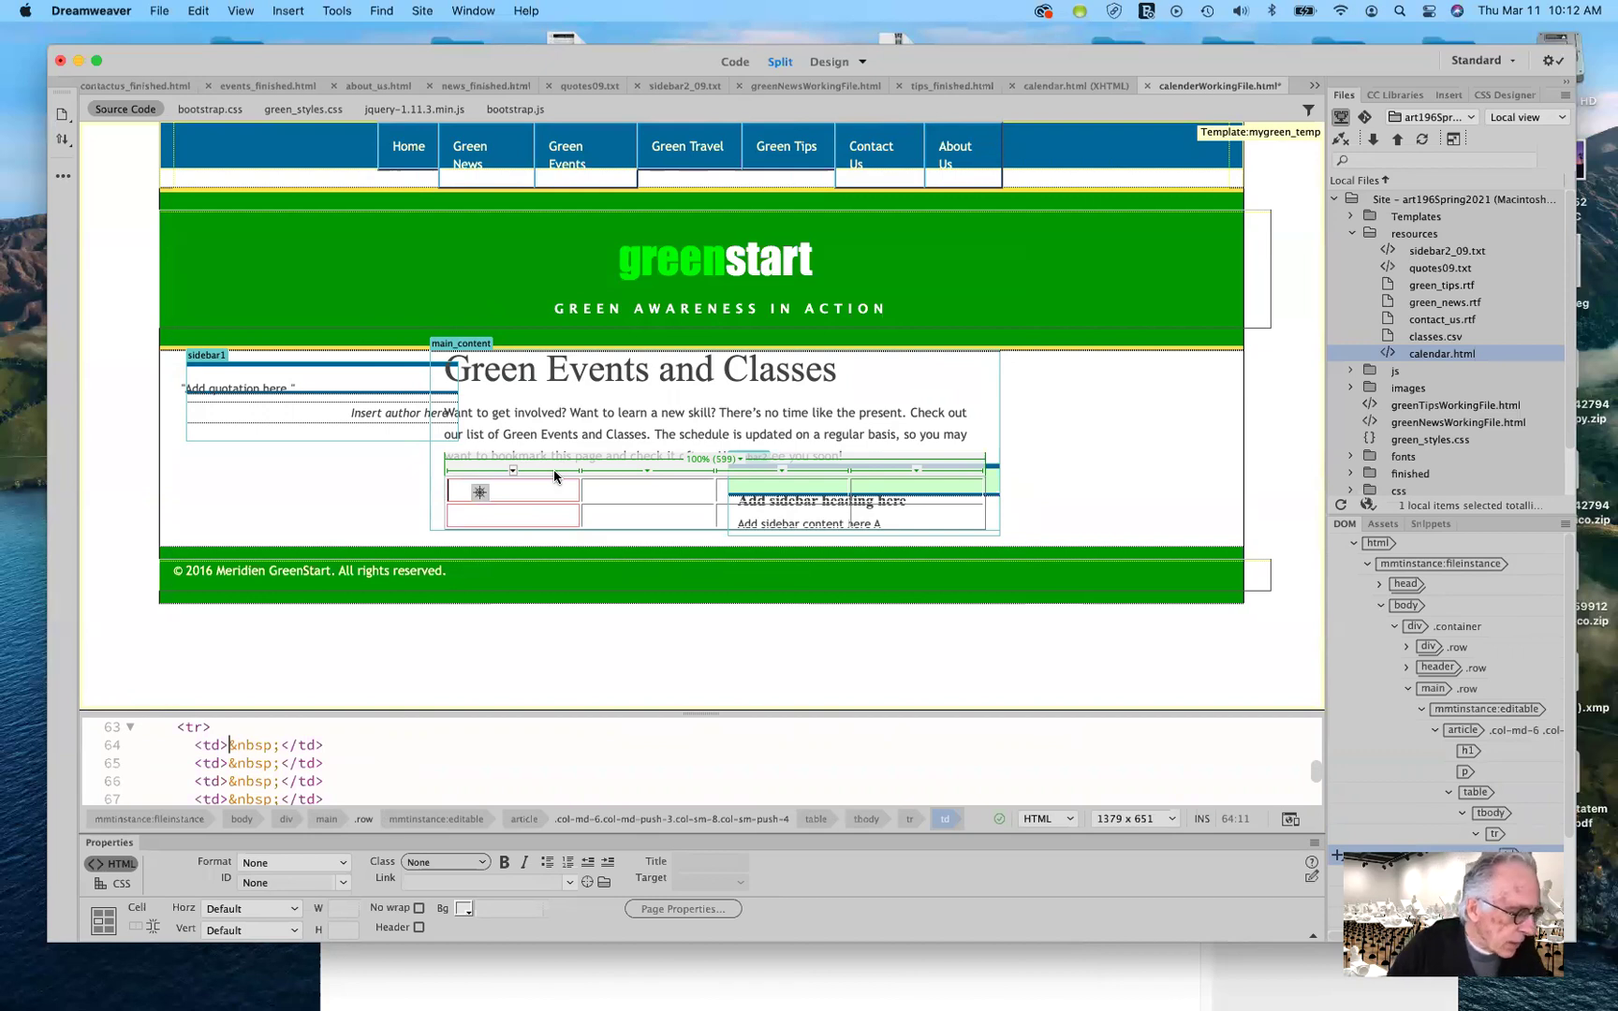
pyautogui.write('D')
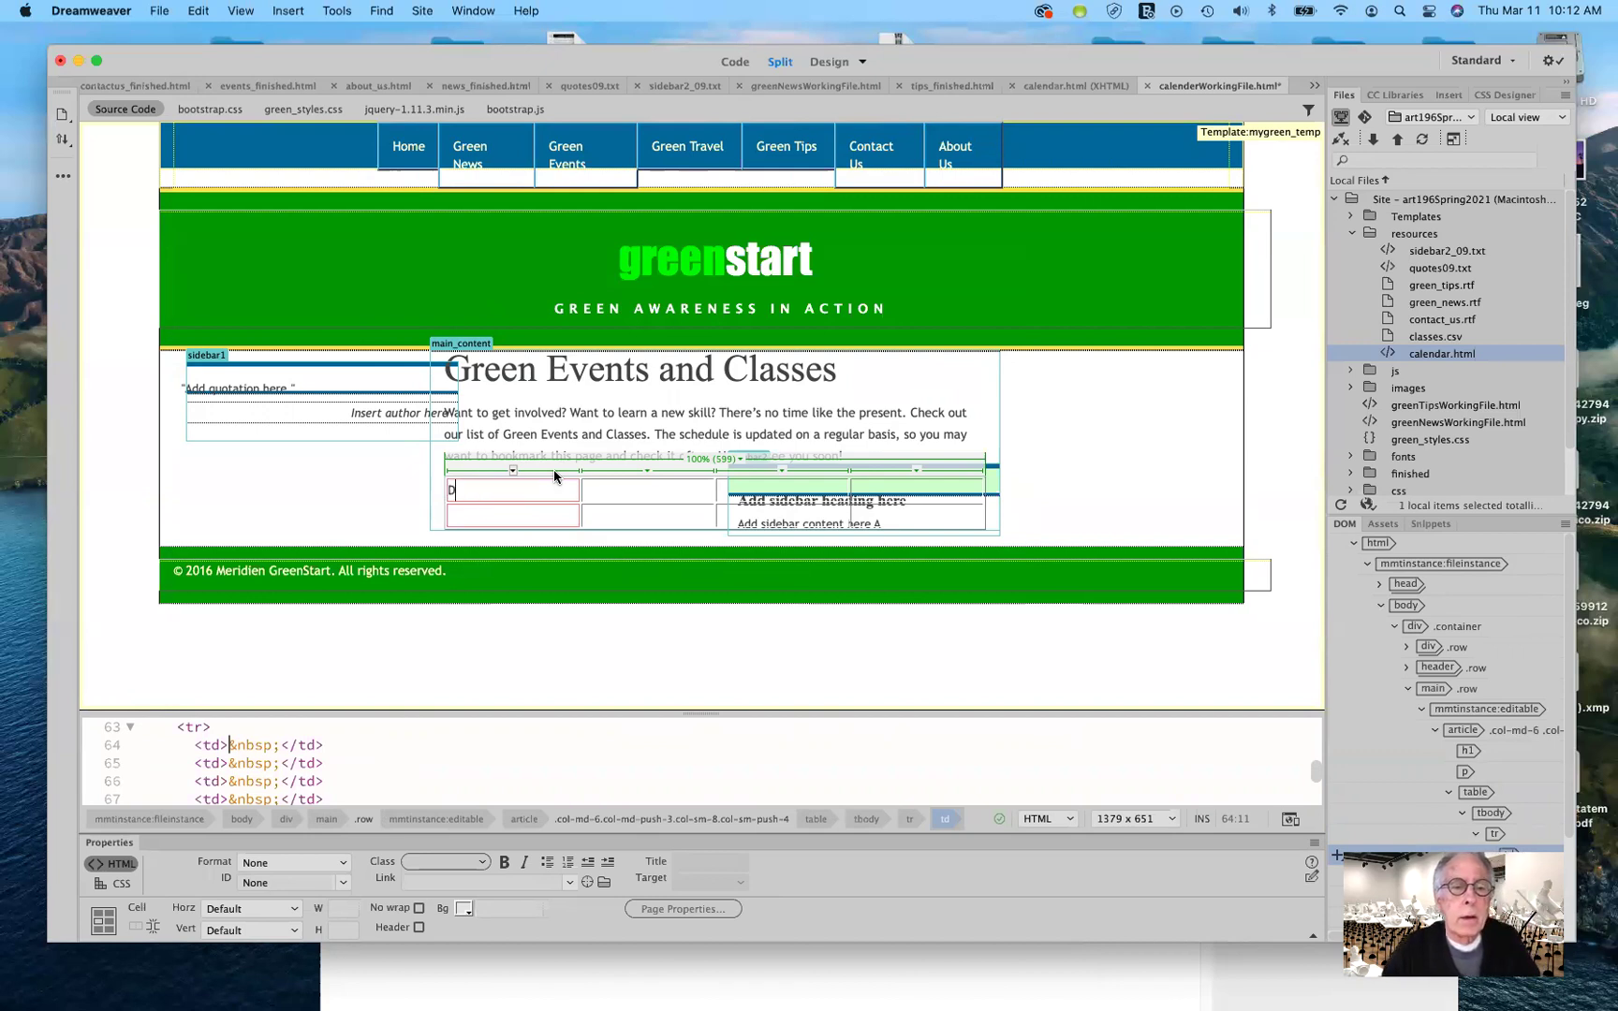
pyautogui.write('ate')
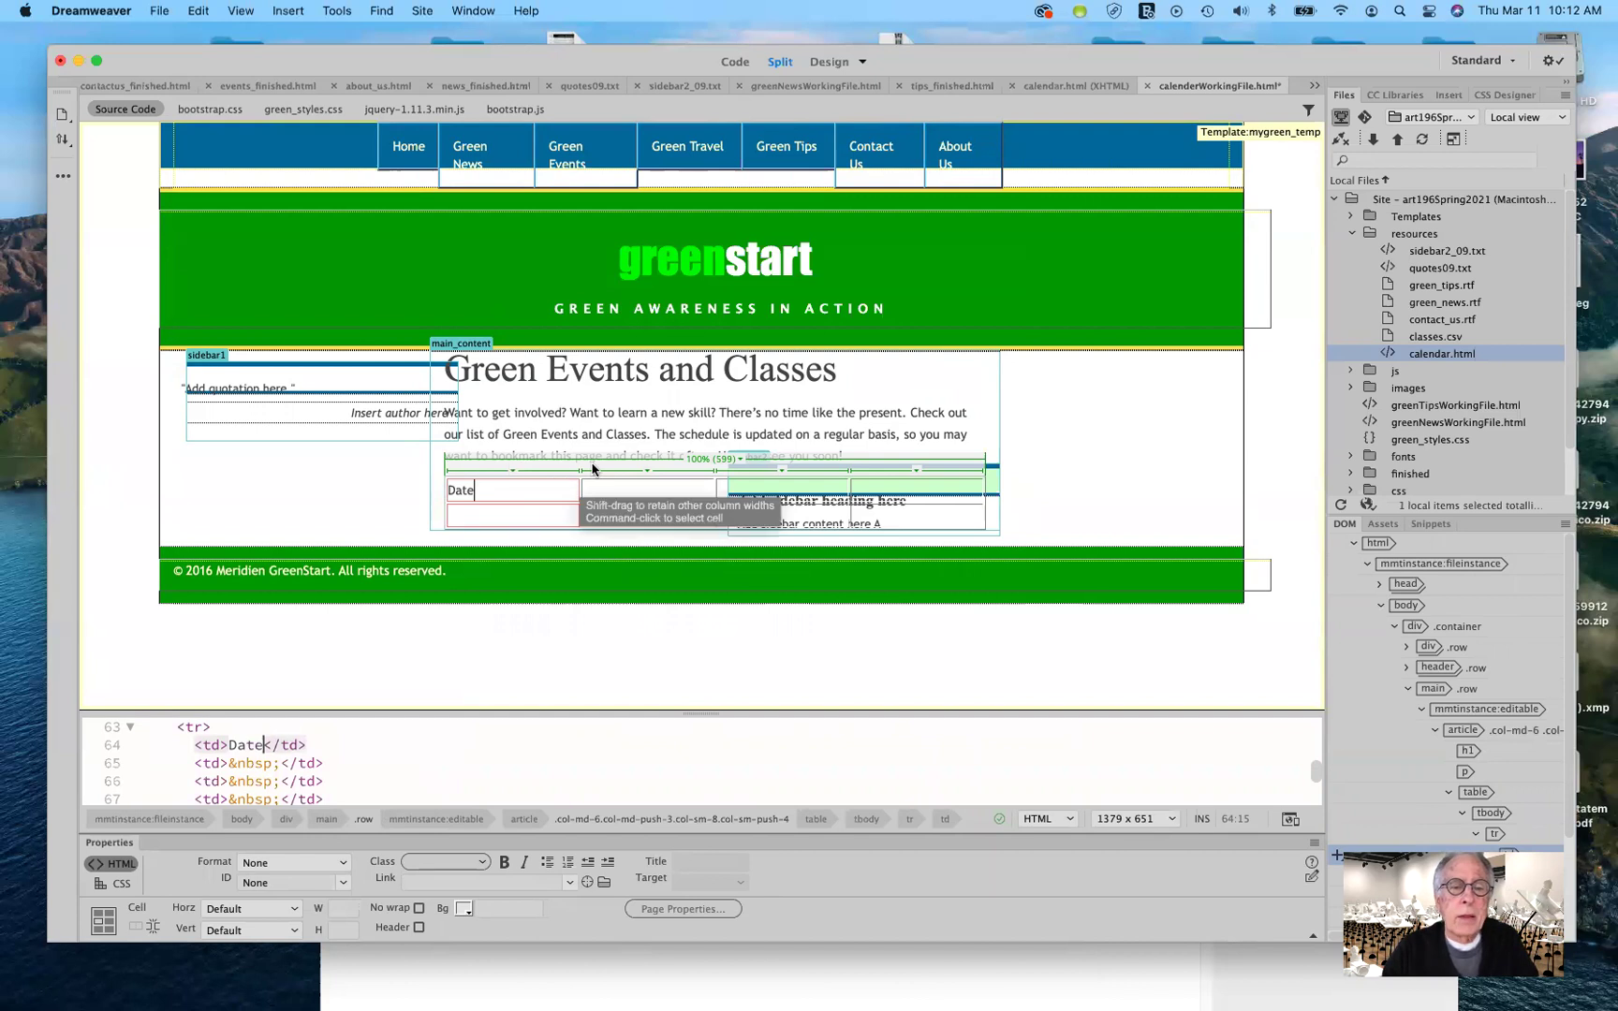
pyautogui.press('Tab')
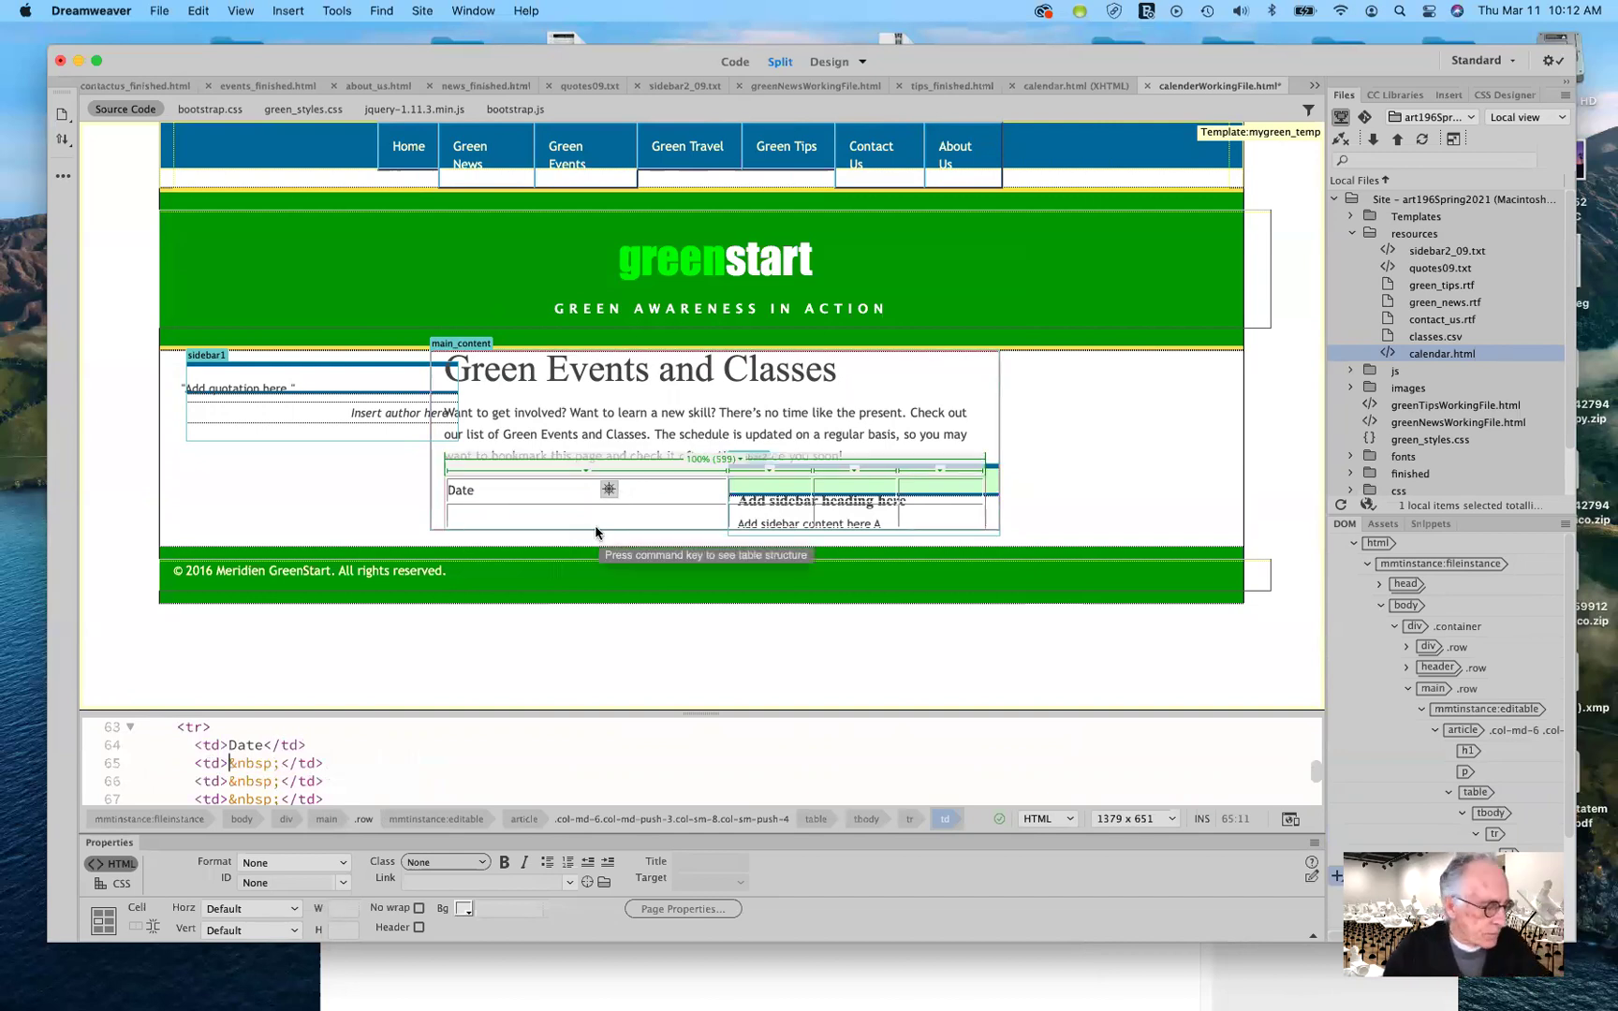
pyautogui.write('Ev')
pyautogui.write('en')
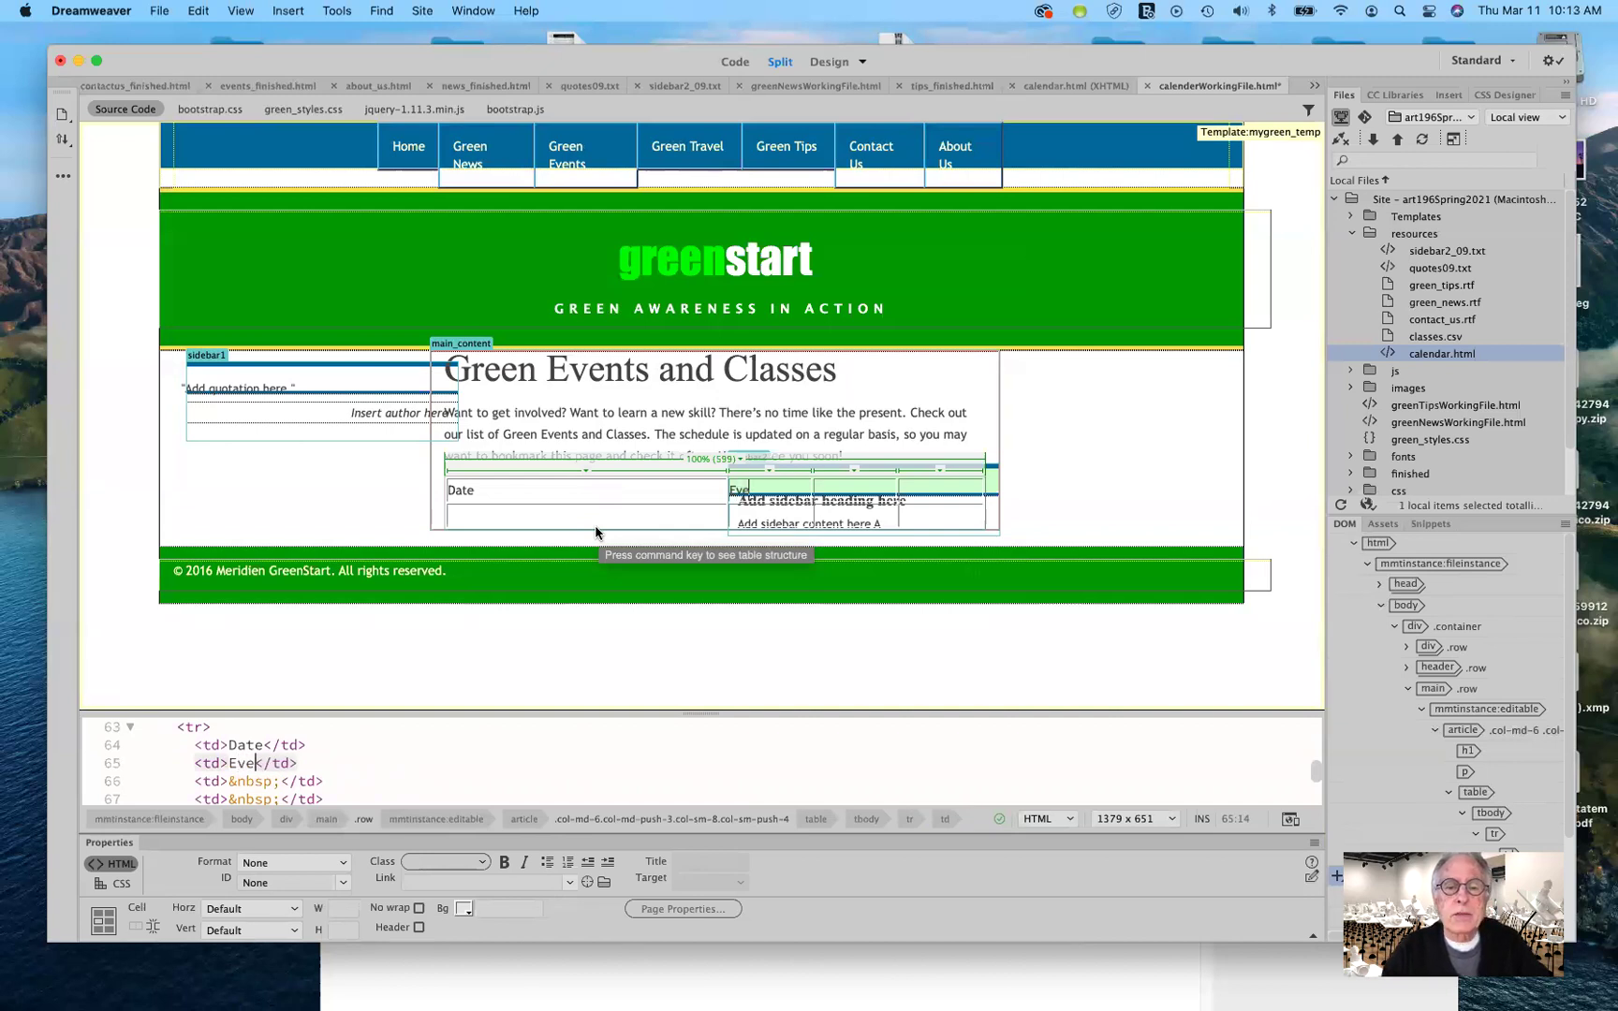
pyautogui.write('t')
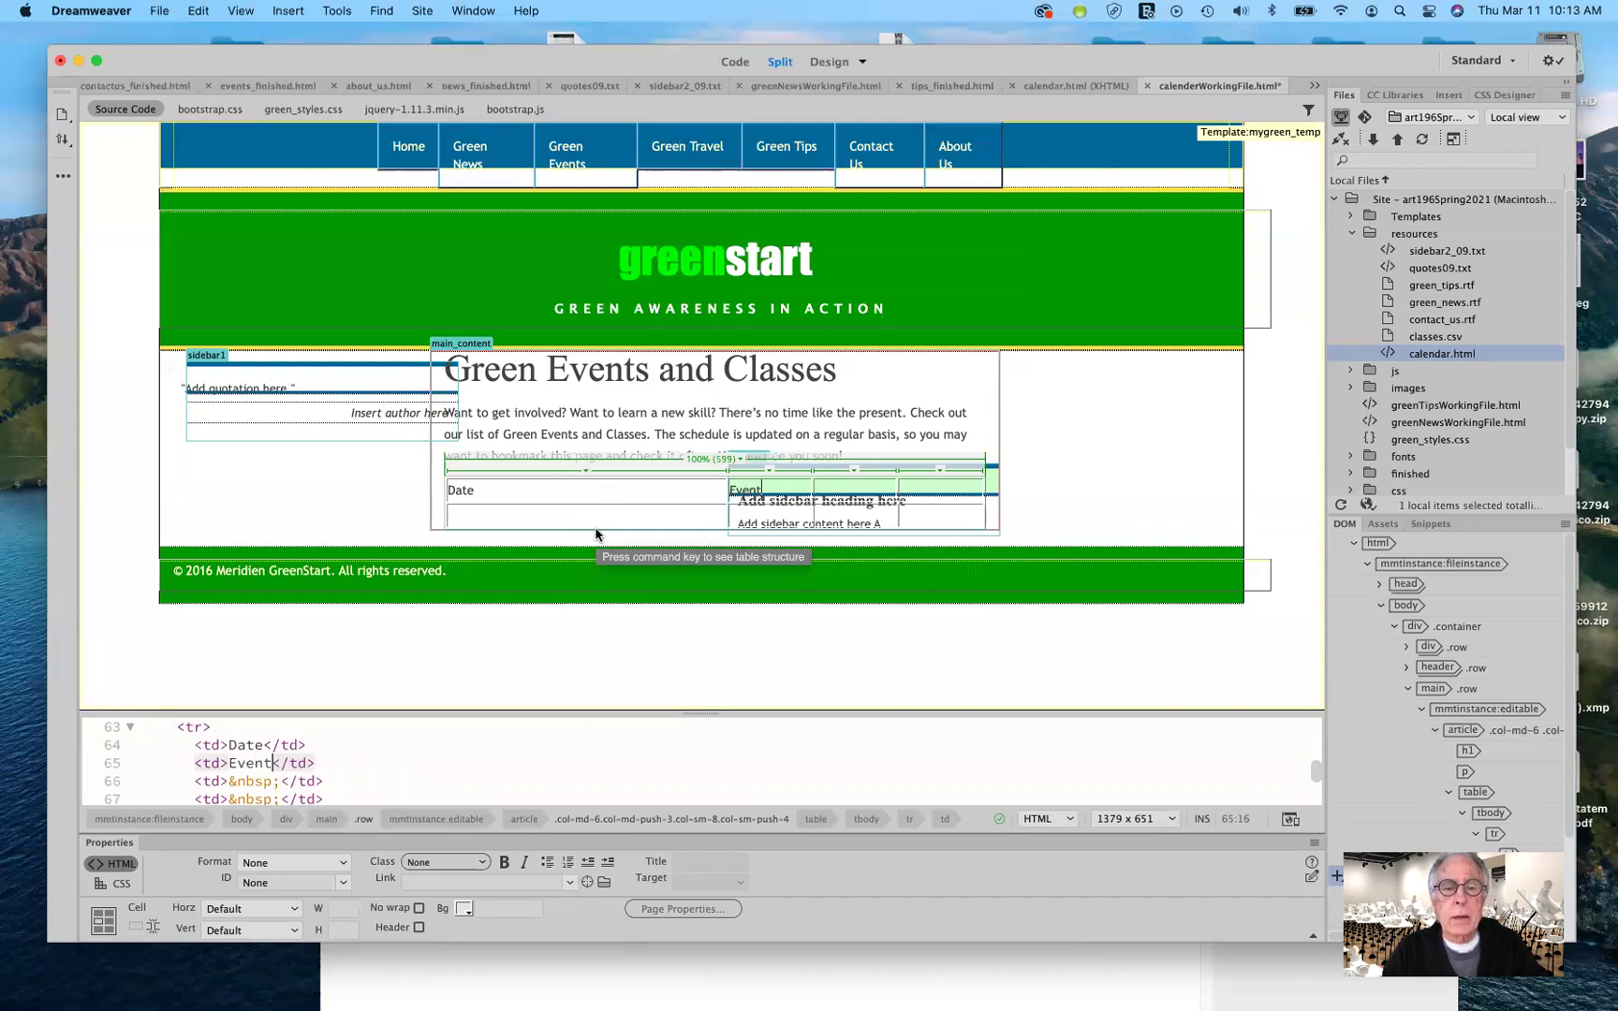
# Enter the headings Location and Cost in the third and fourth cells of the table's first row.
pyautogui.press('Tab')
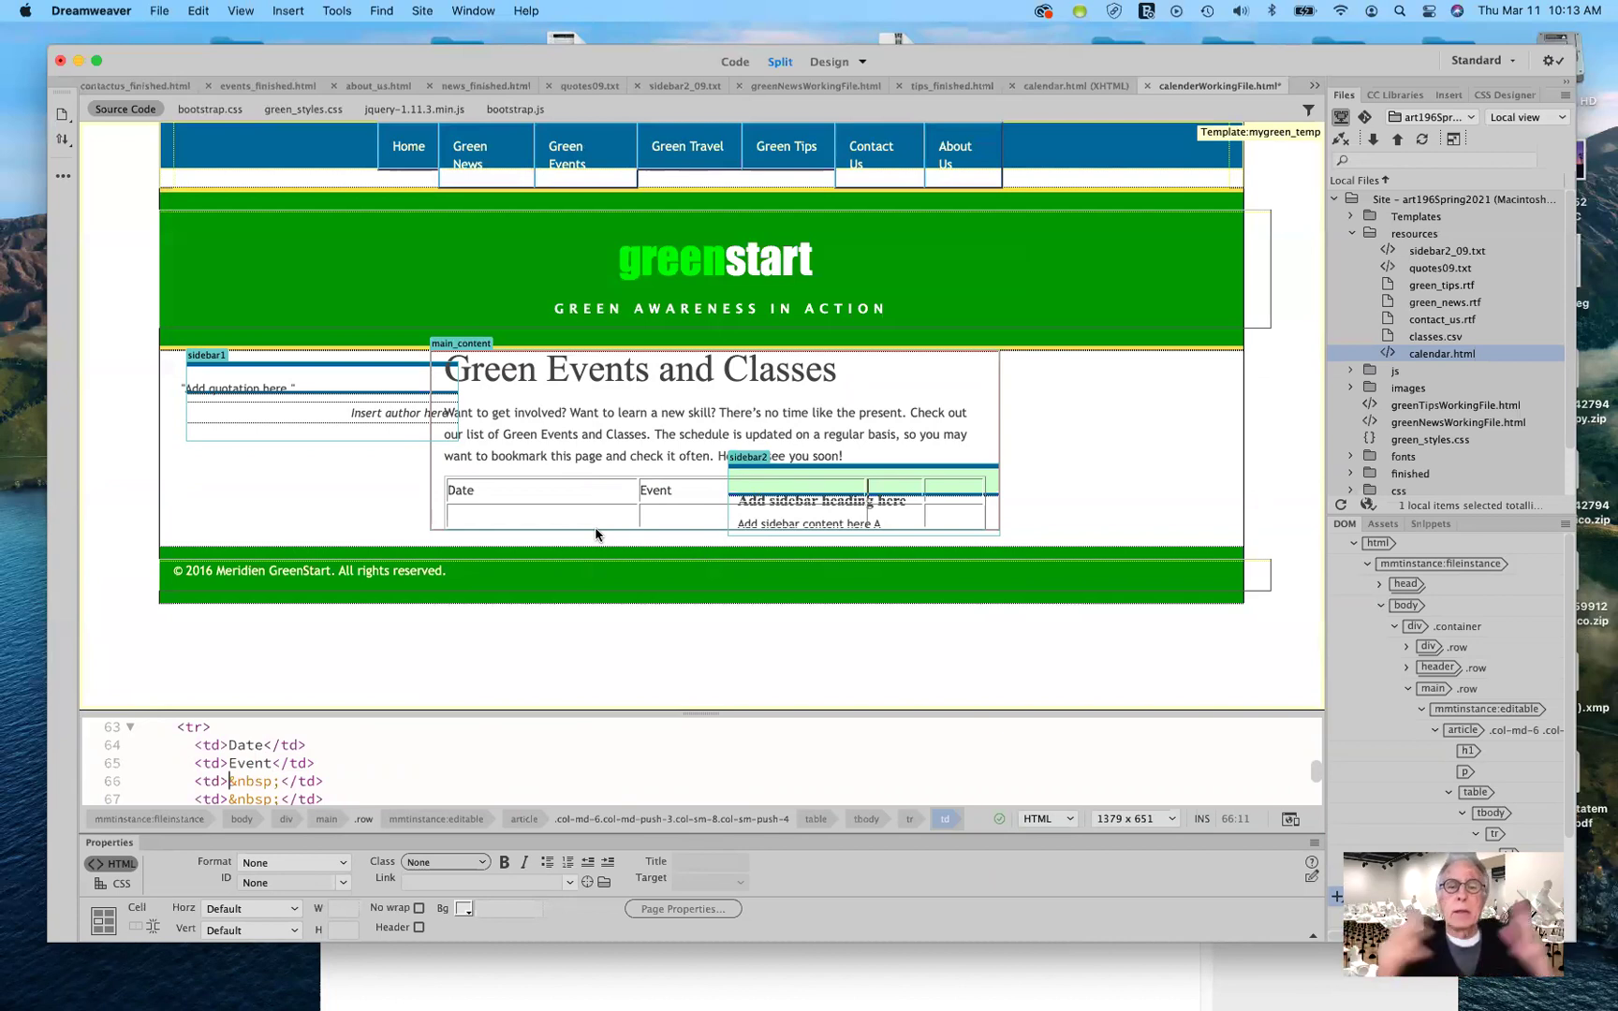
pyautogui.click(600, 521)
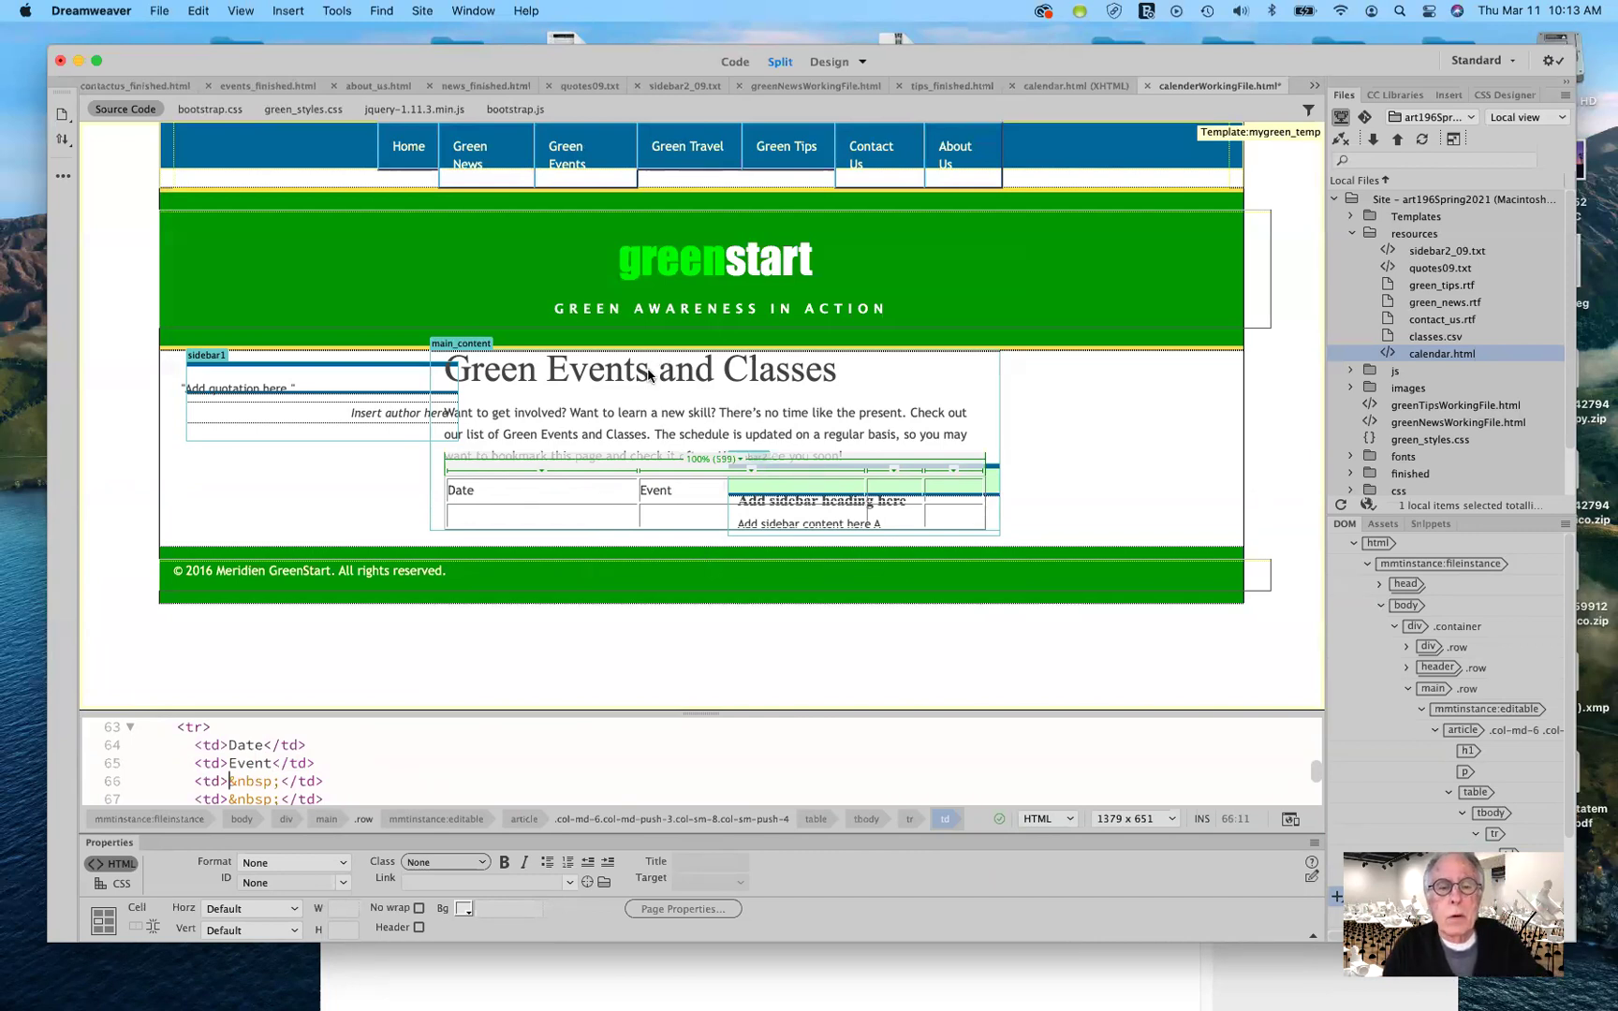
pyautogui.write('Loca')
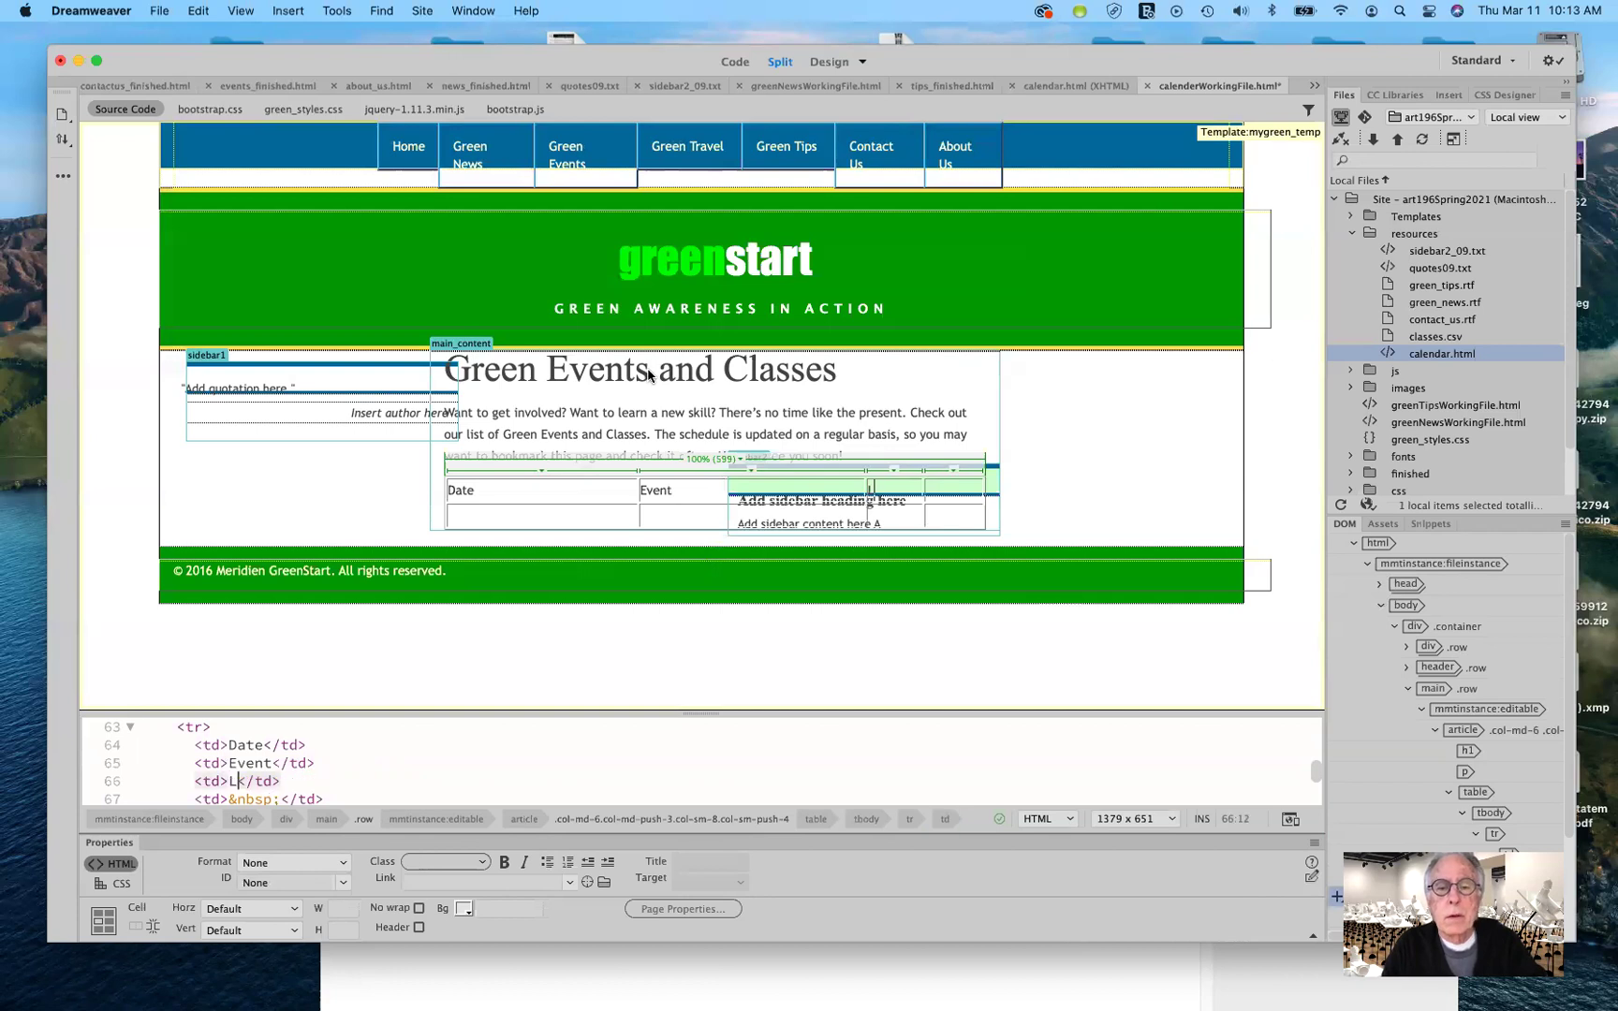
pyautogui.write('tion')
pyautogui.press('Tab')
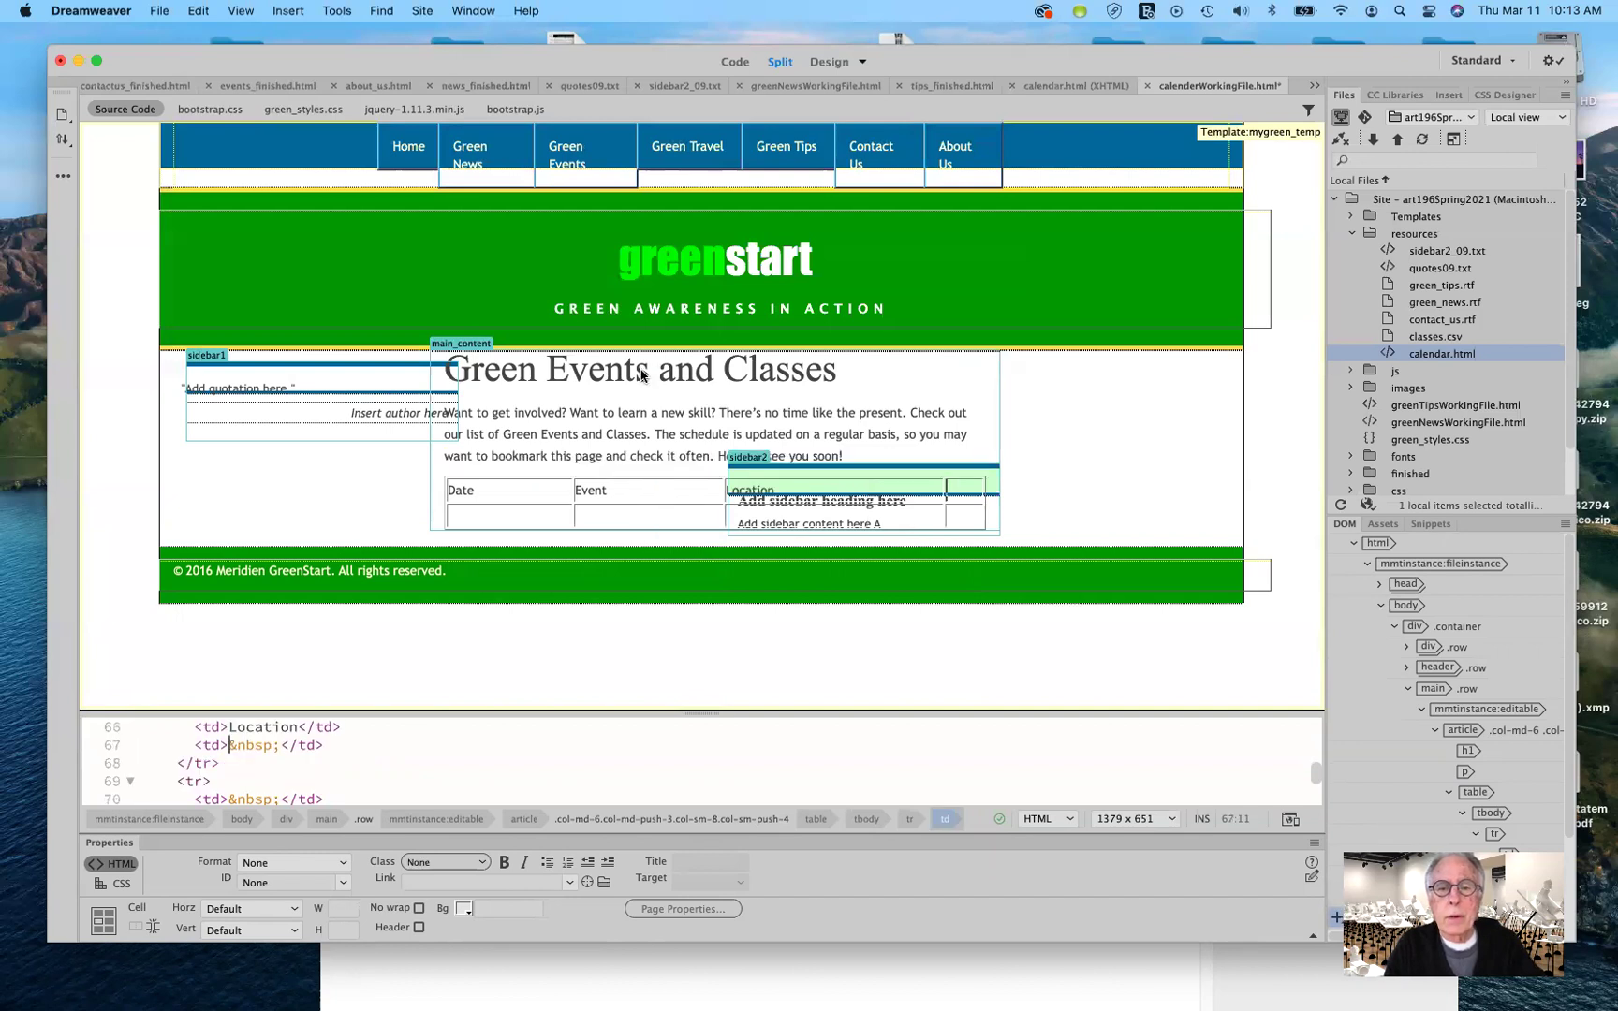
pyautogui.write('Cost')
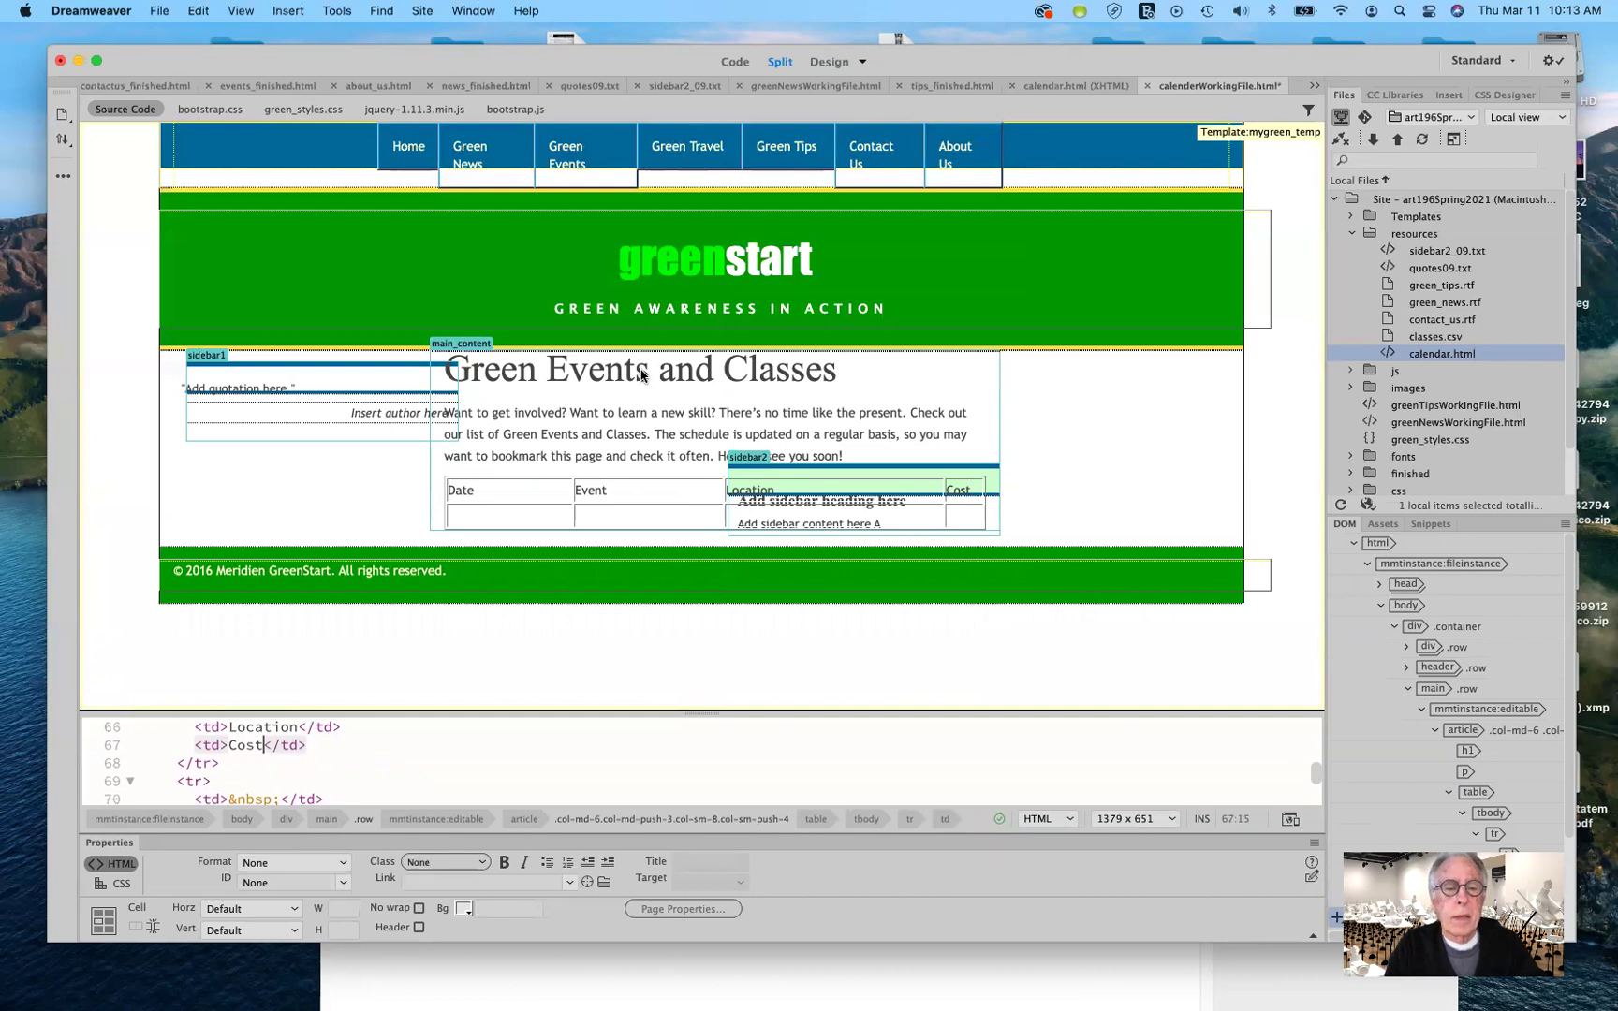
# Fill in the second row's Date cell with May 1 and its Event cell with May Day Parade.
pyautogui.click(493, 526)
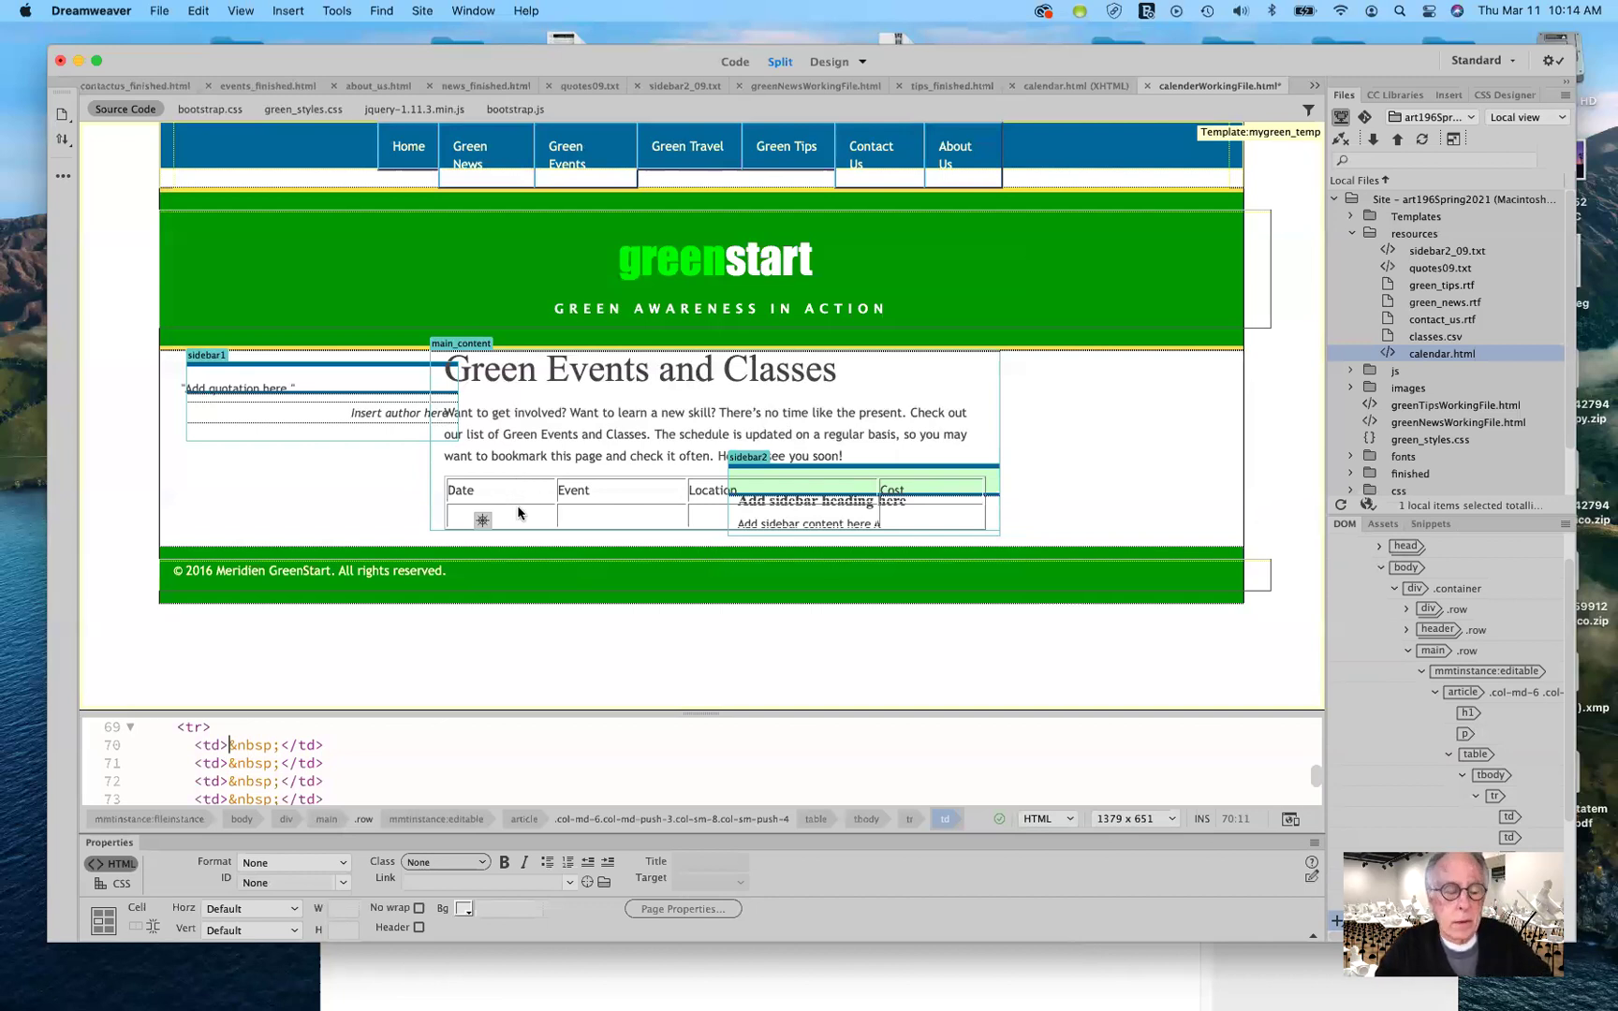
pyautogui.write('May')
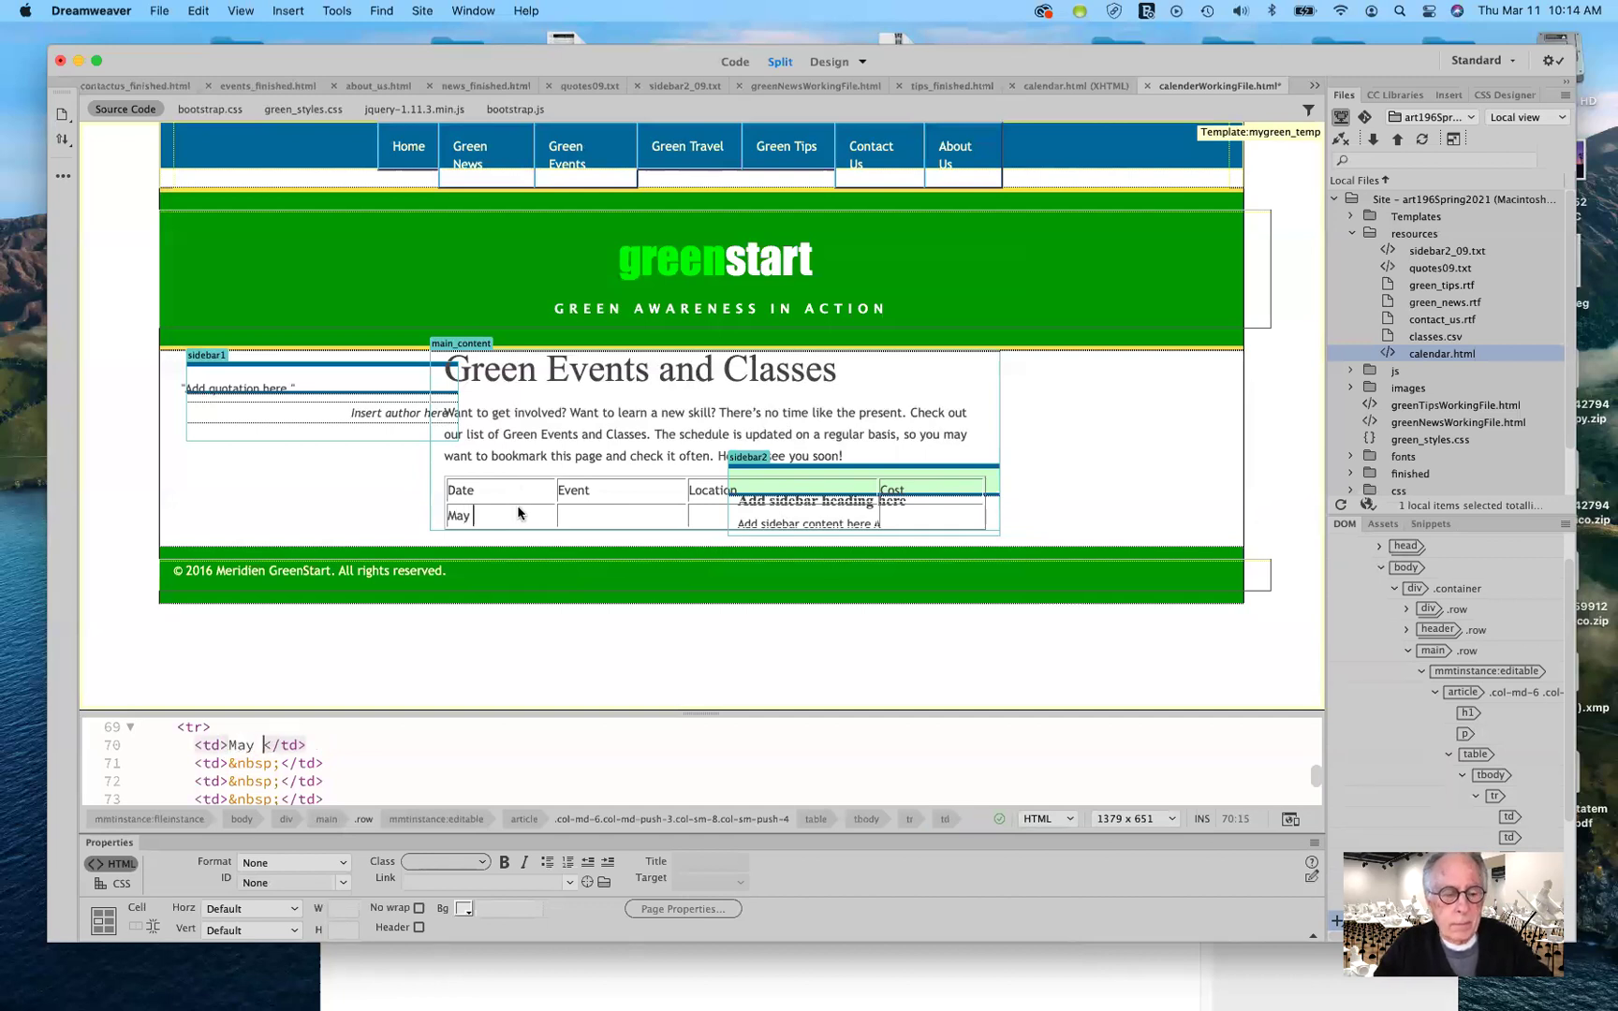
pyautogui.write(' 1')
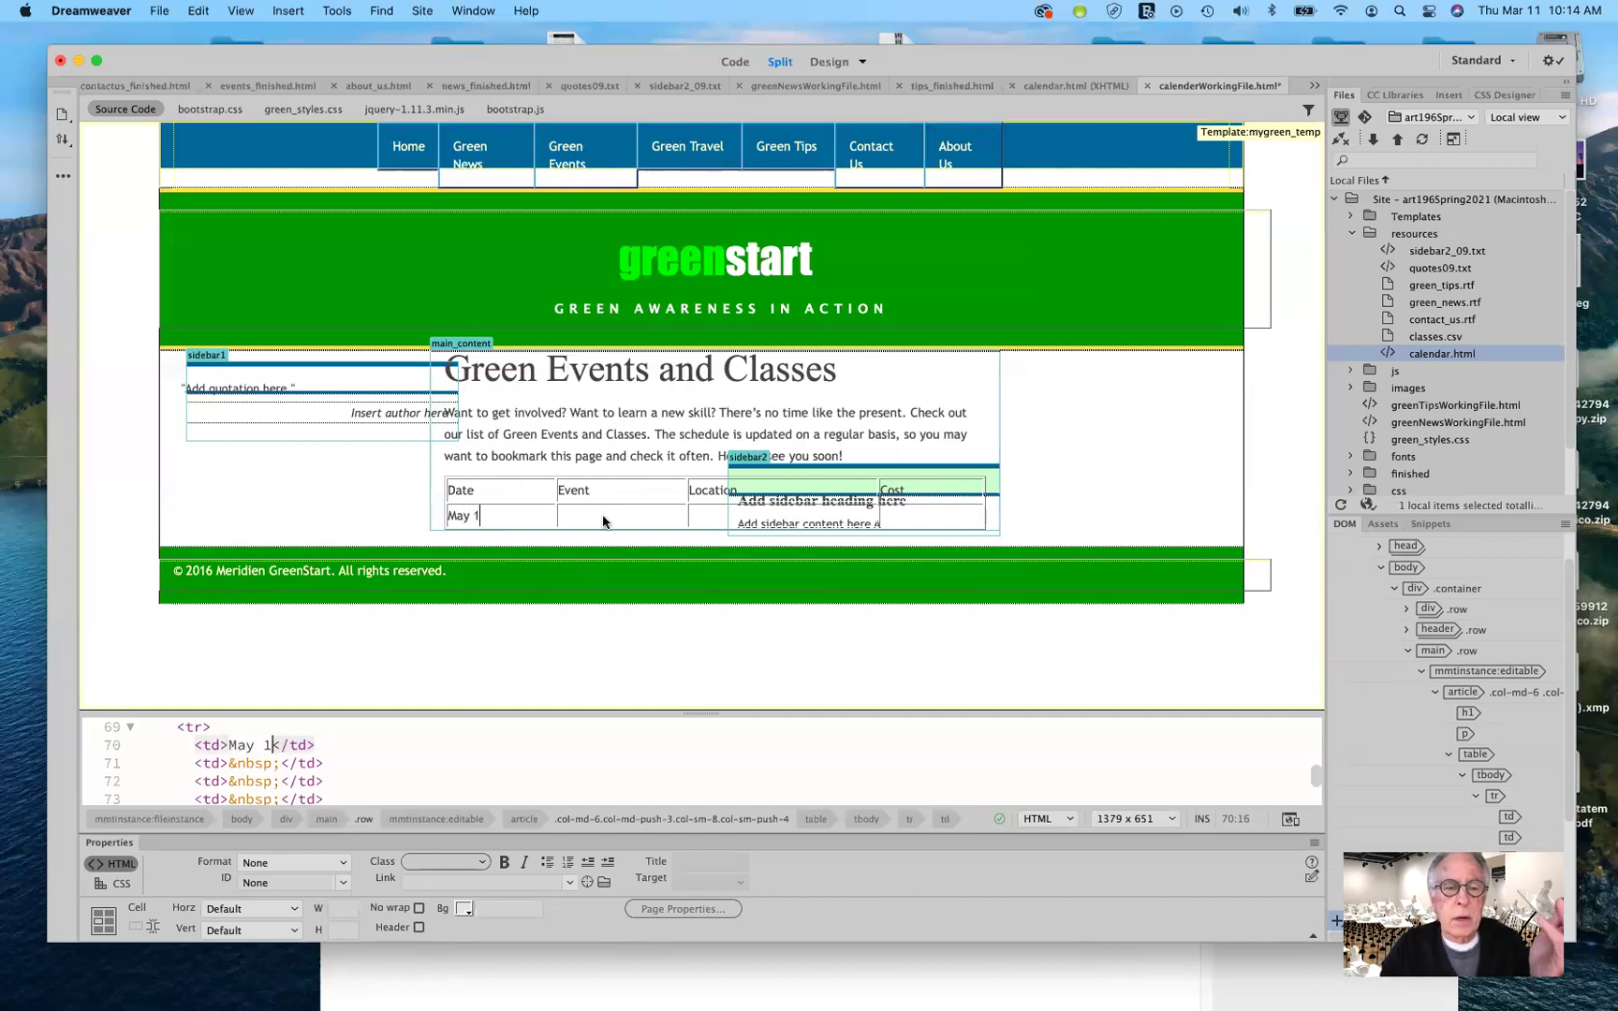
pyautogui.press('Tab')
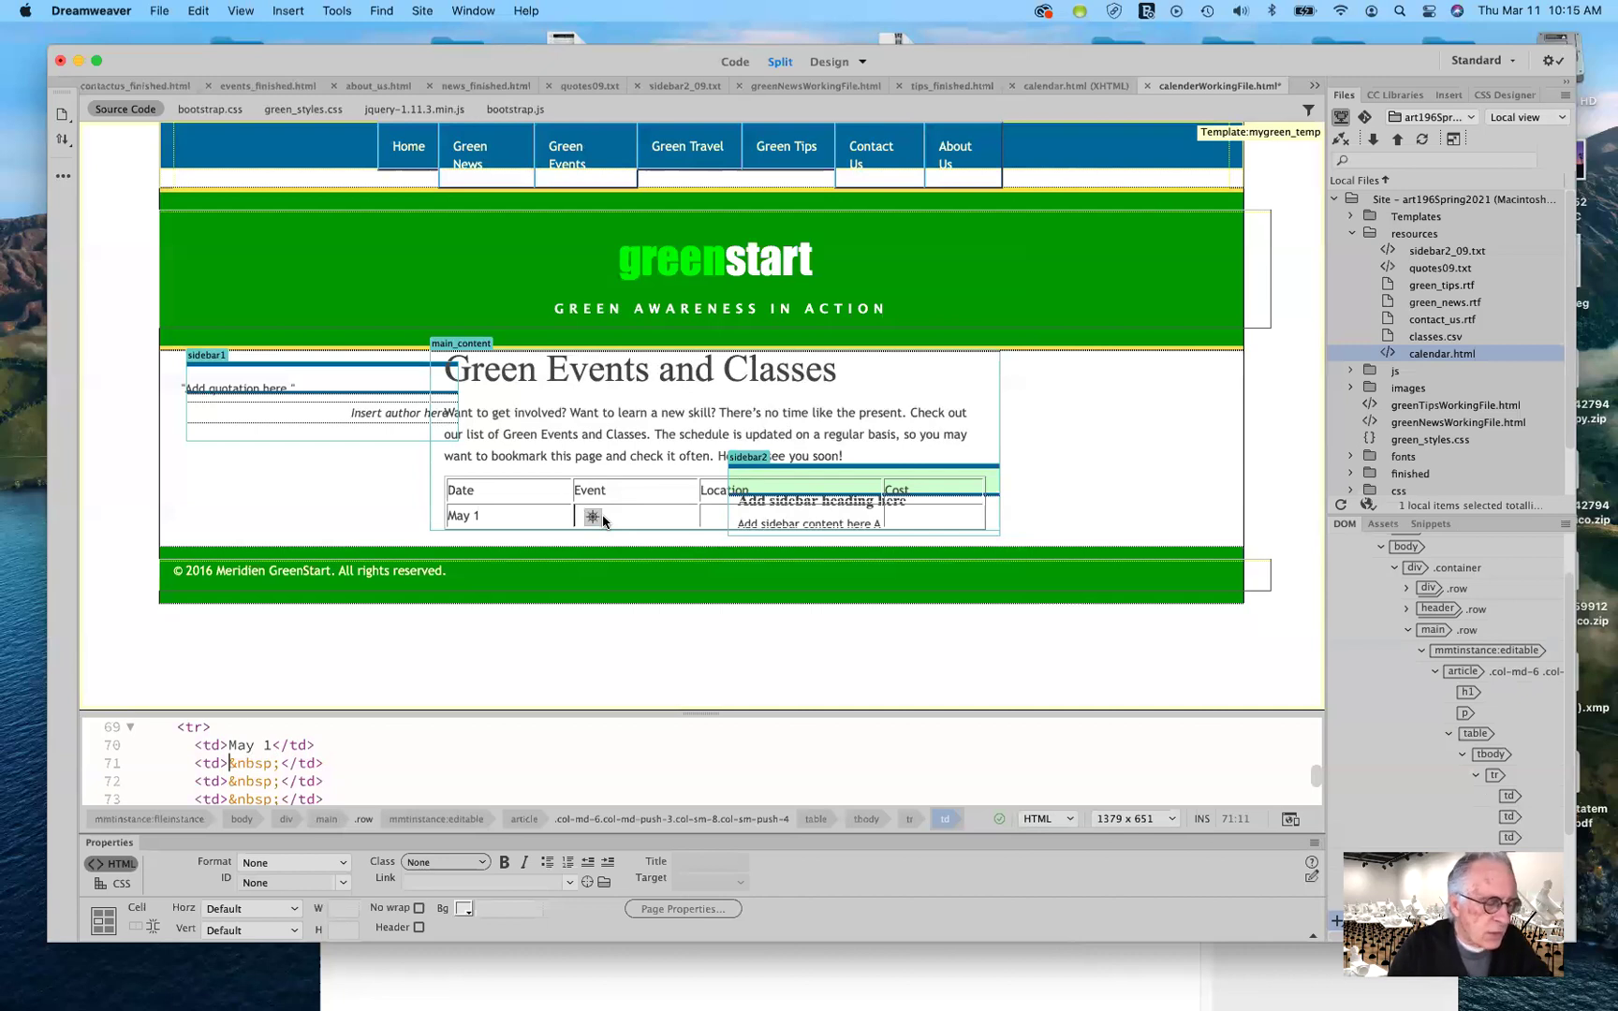
pyautogui.write('May Da')
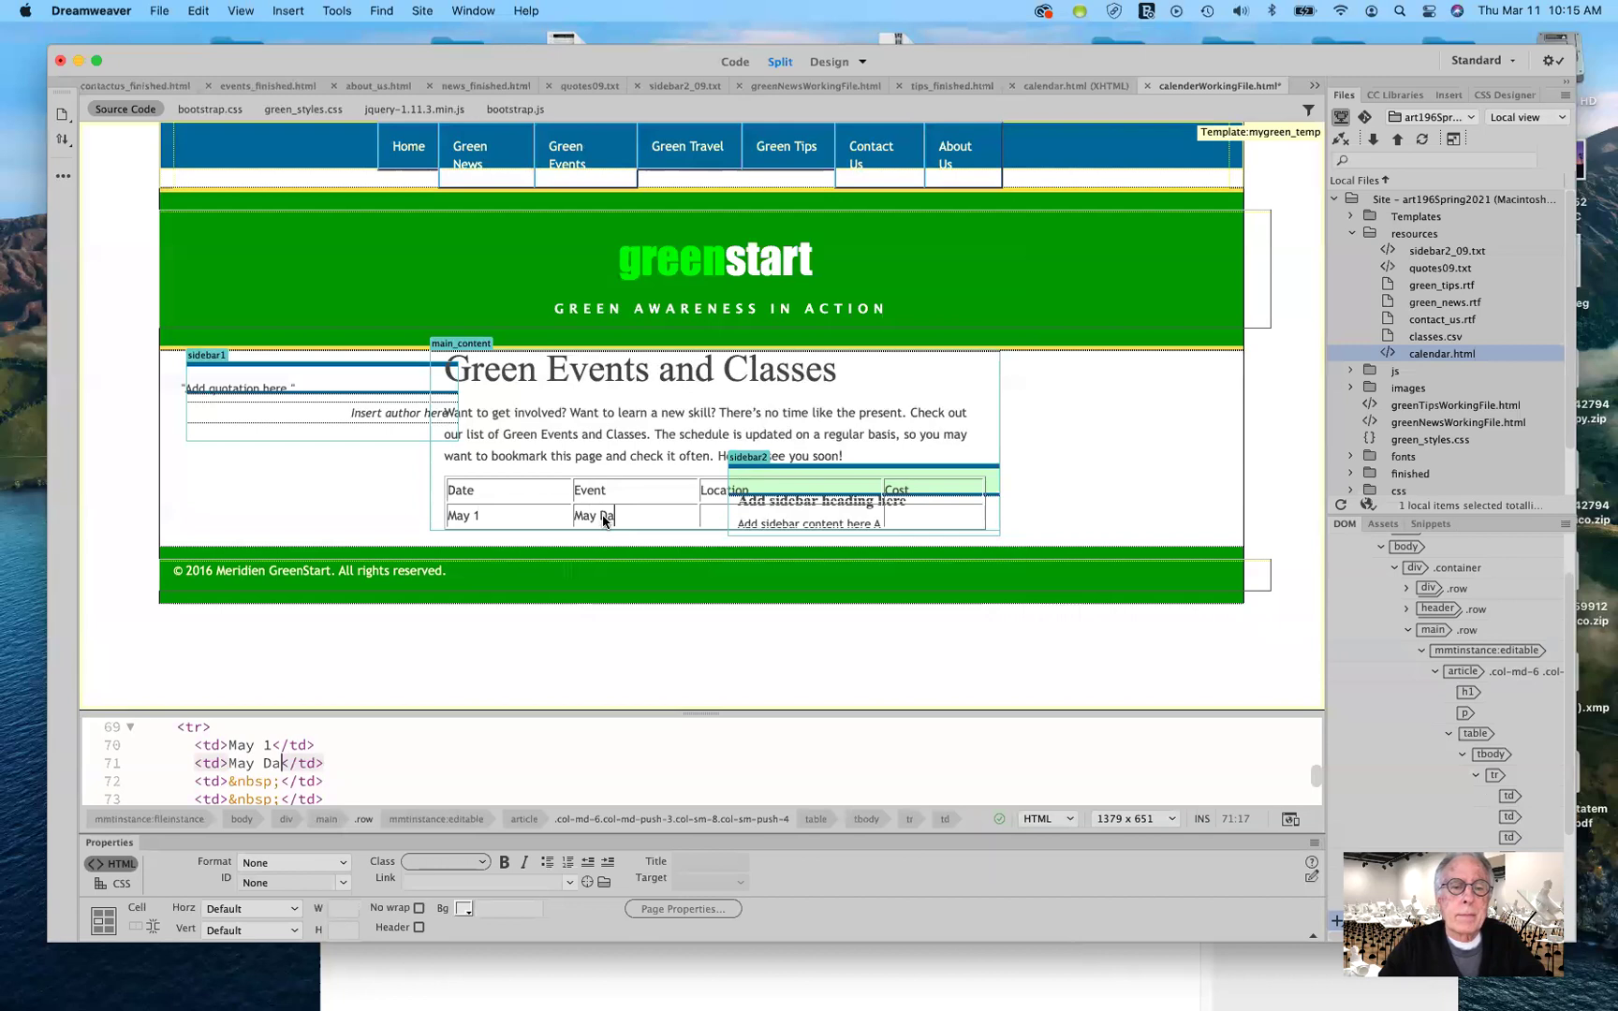
pyautogui.write('y Para')
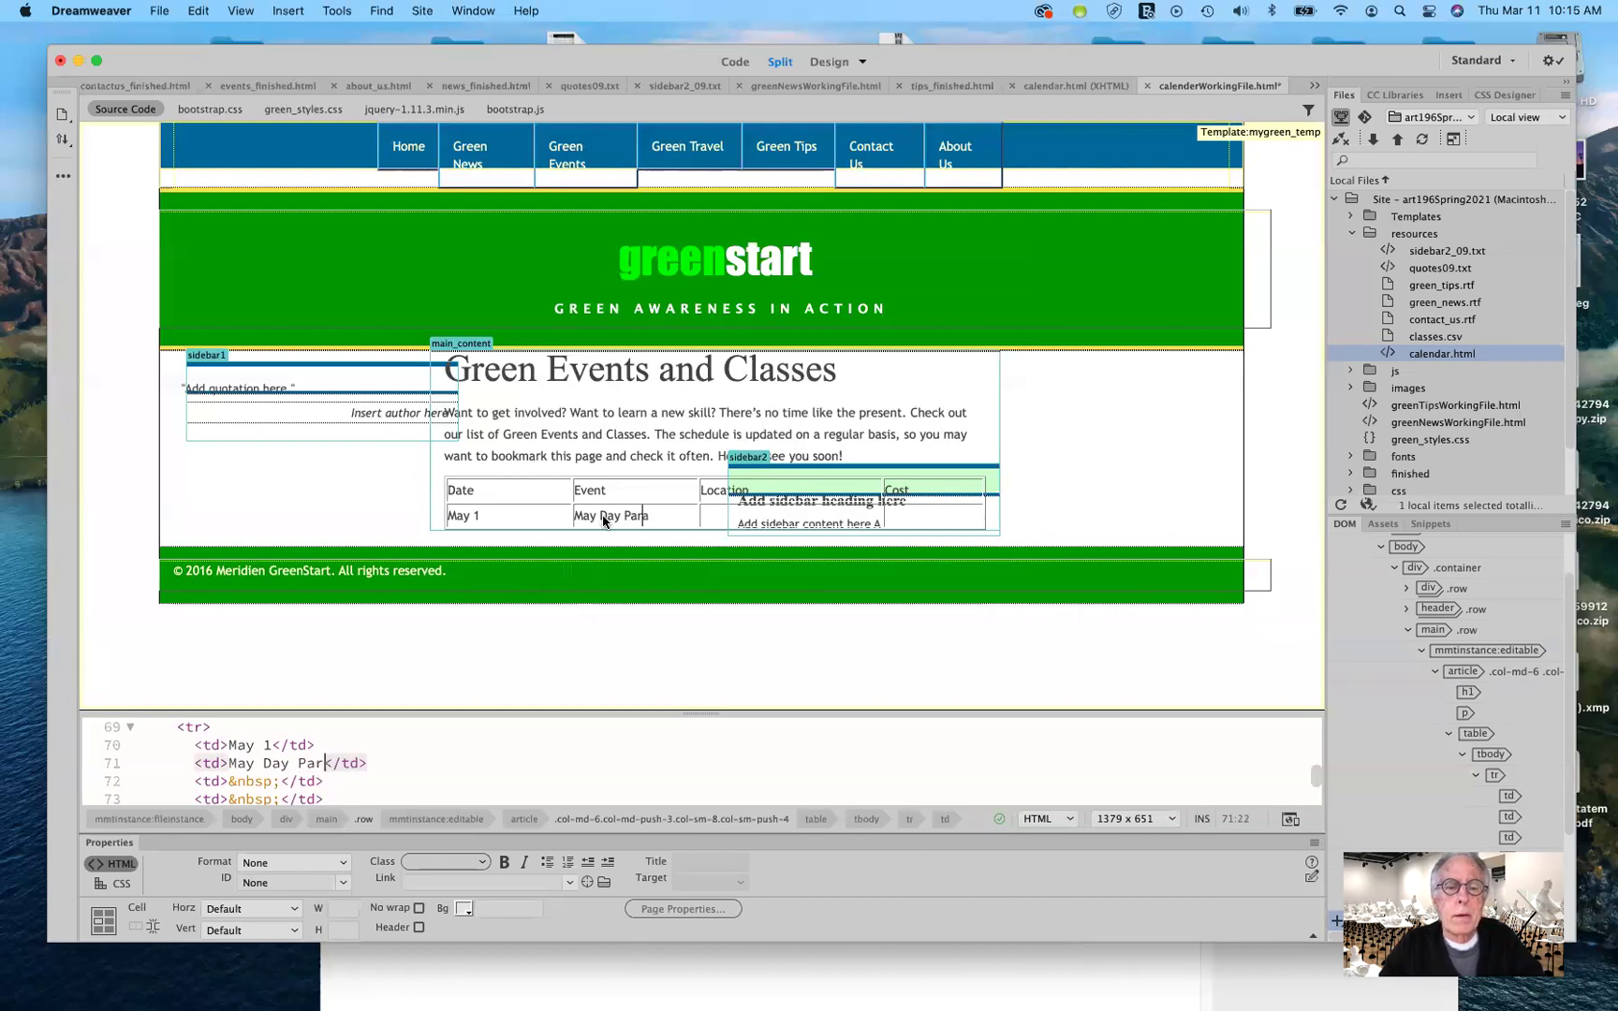
pyautogui.write('de')
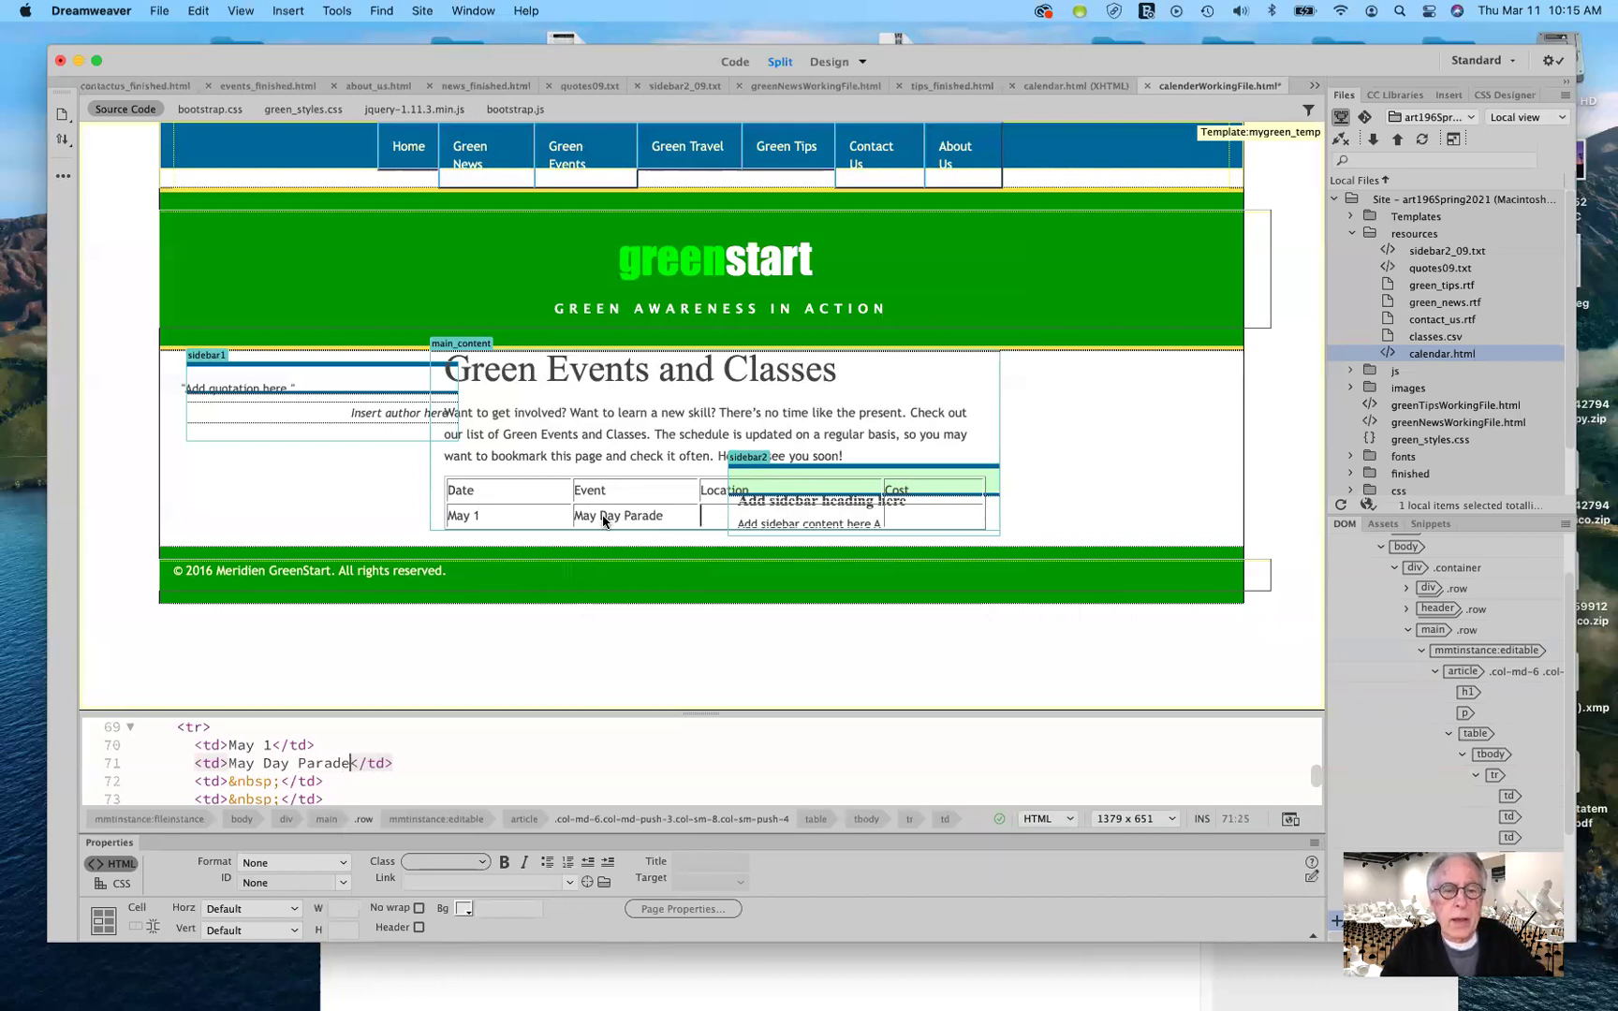
# Complete the May Day Parade row with City Hall as the location and Free as the cost.
pyautogui.press('Tab')
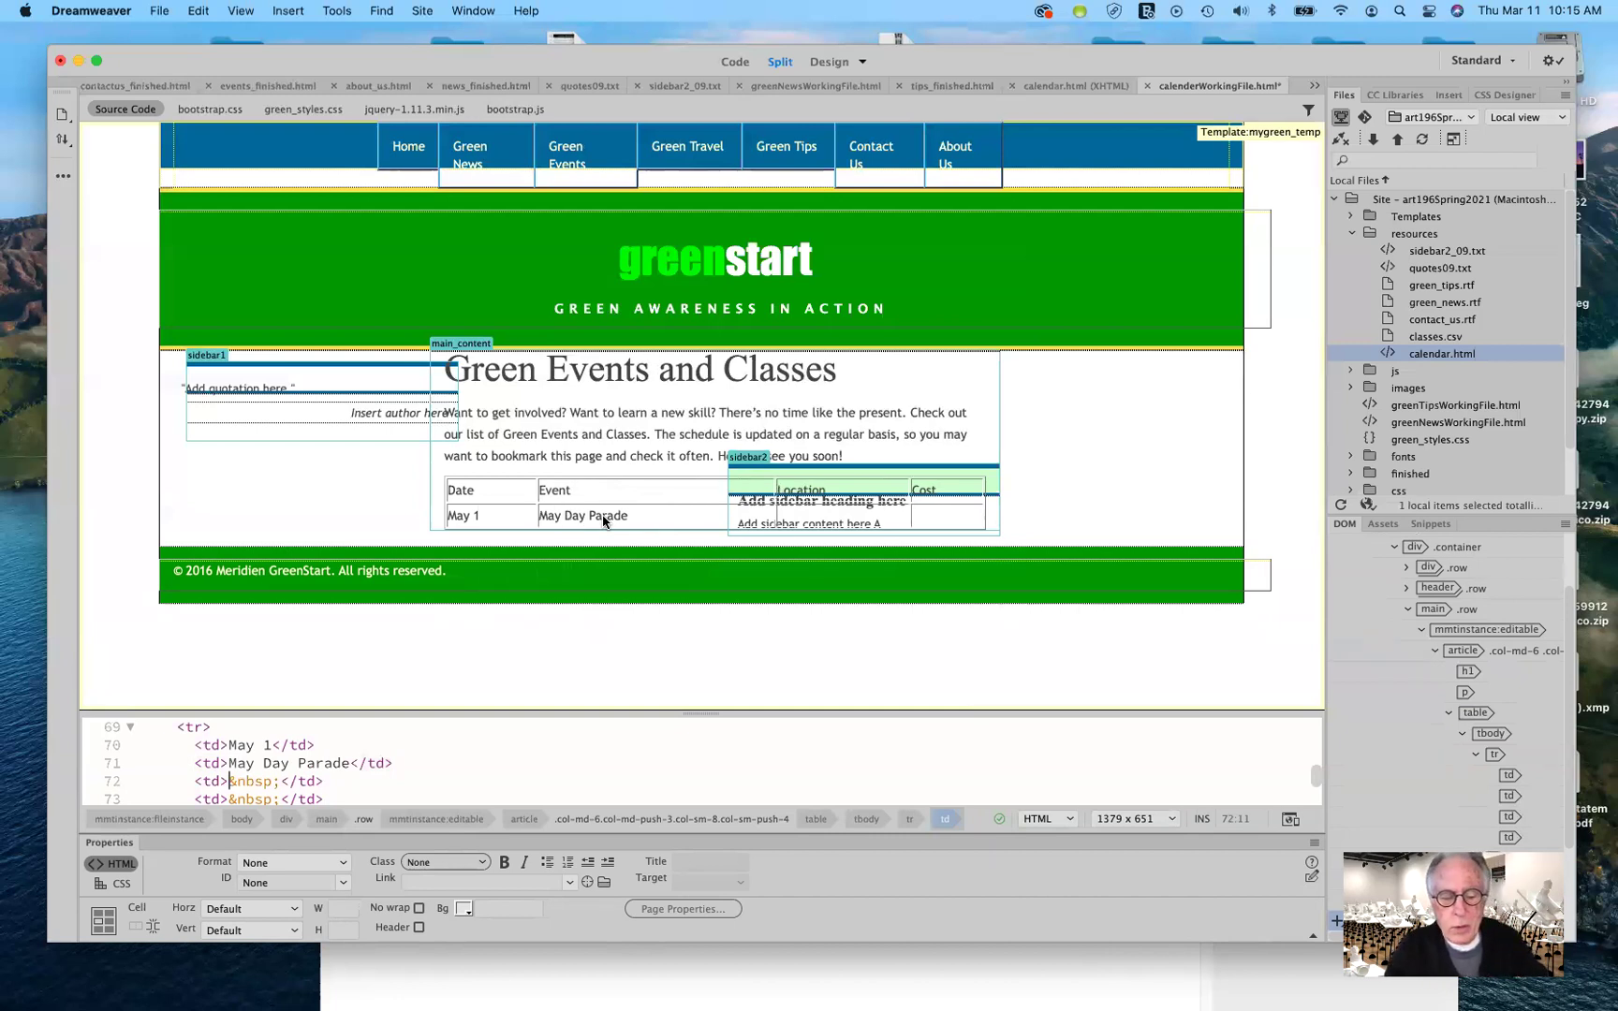
pyautogui.write('City')
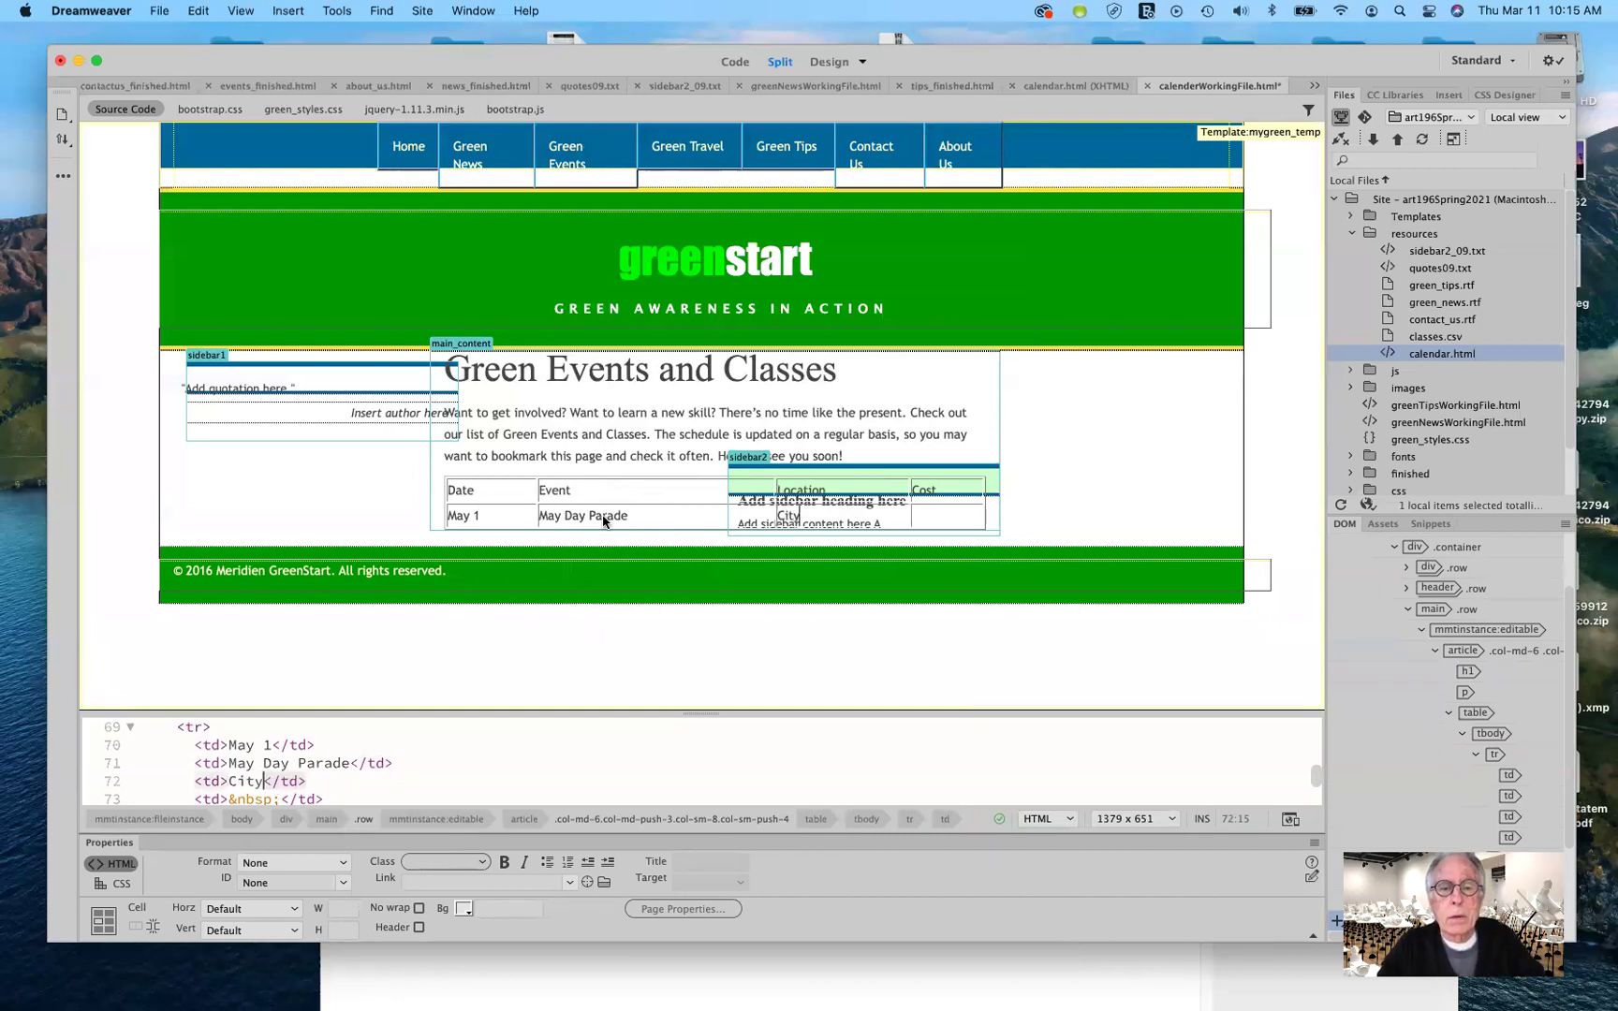
pyautogui.write(' Hall')
pyautogui.press('Tab')
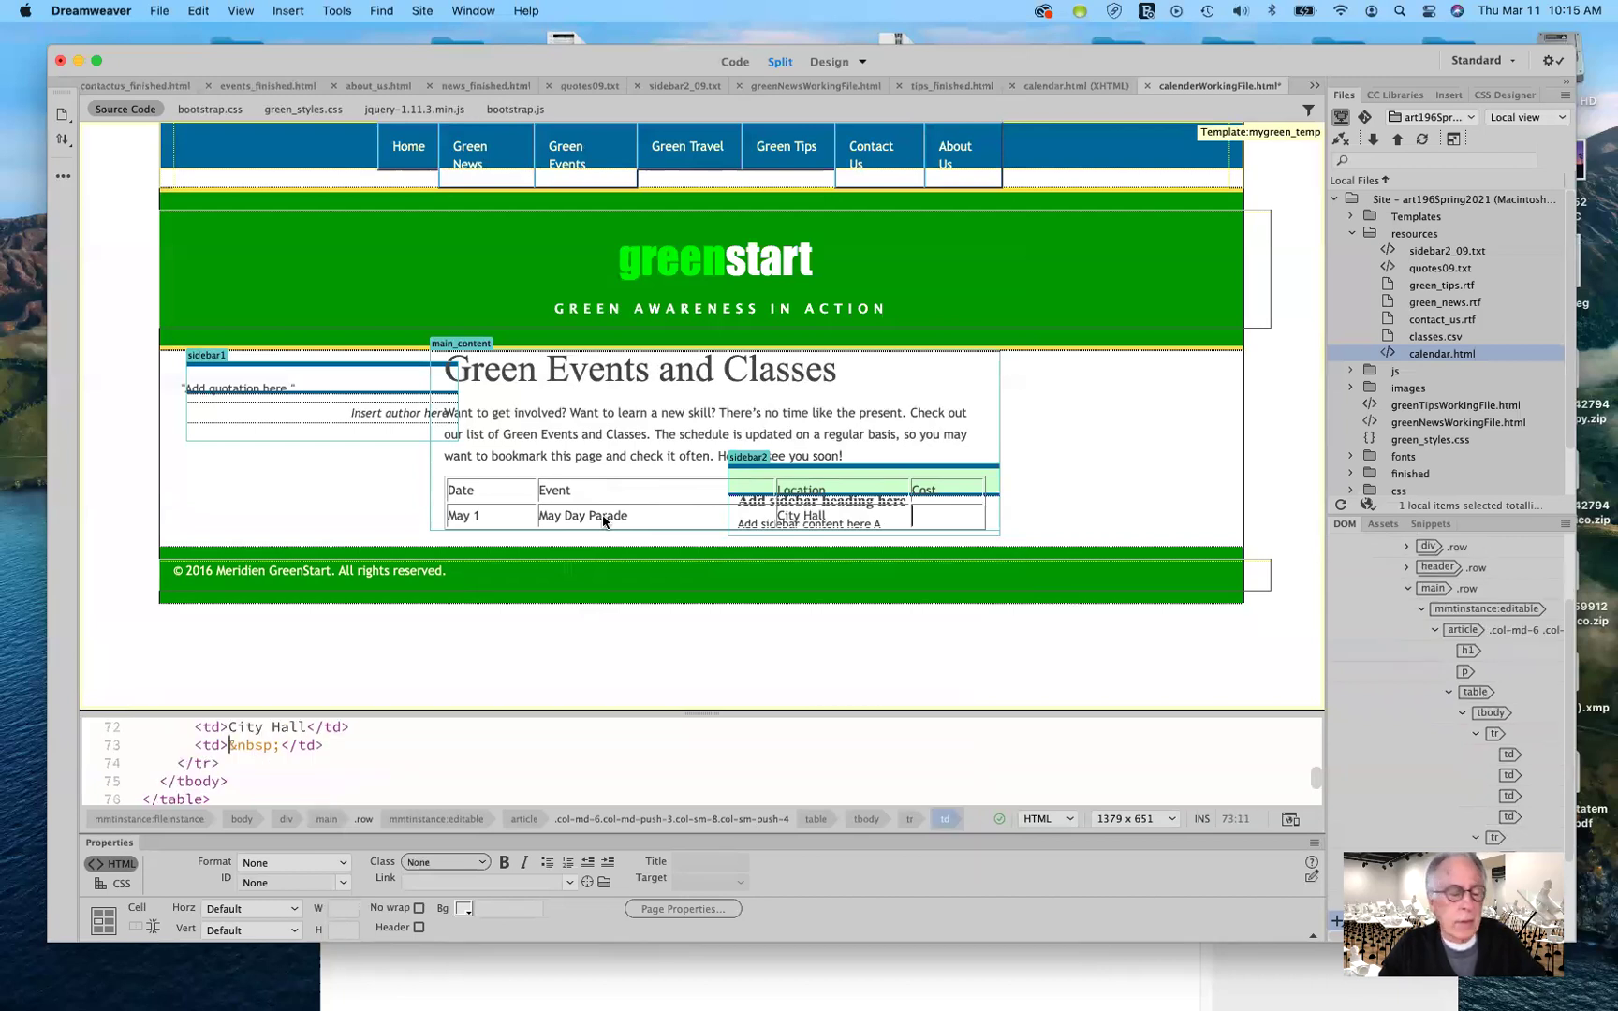
pyautogui.write('Free')
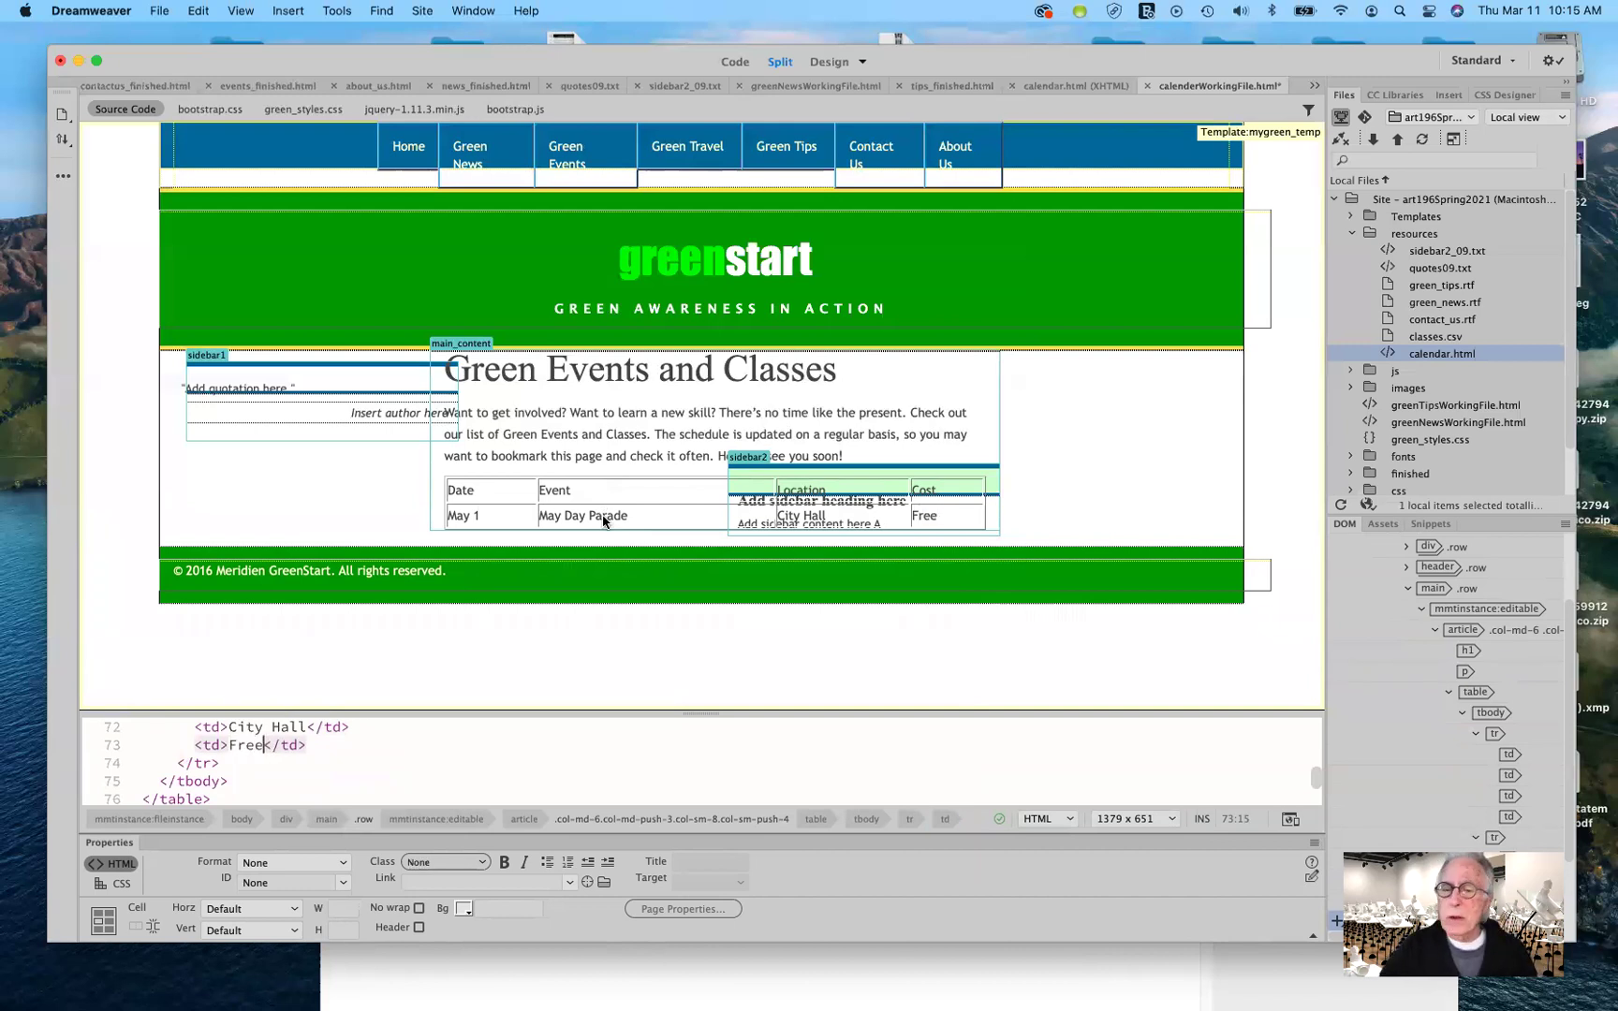
# Check the filled event table in Live view and return to Design view.
pyautogui.click(863, 61)
pyautogui.click(881, 85)
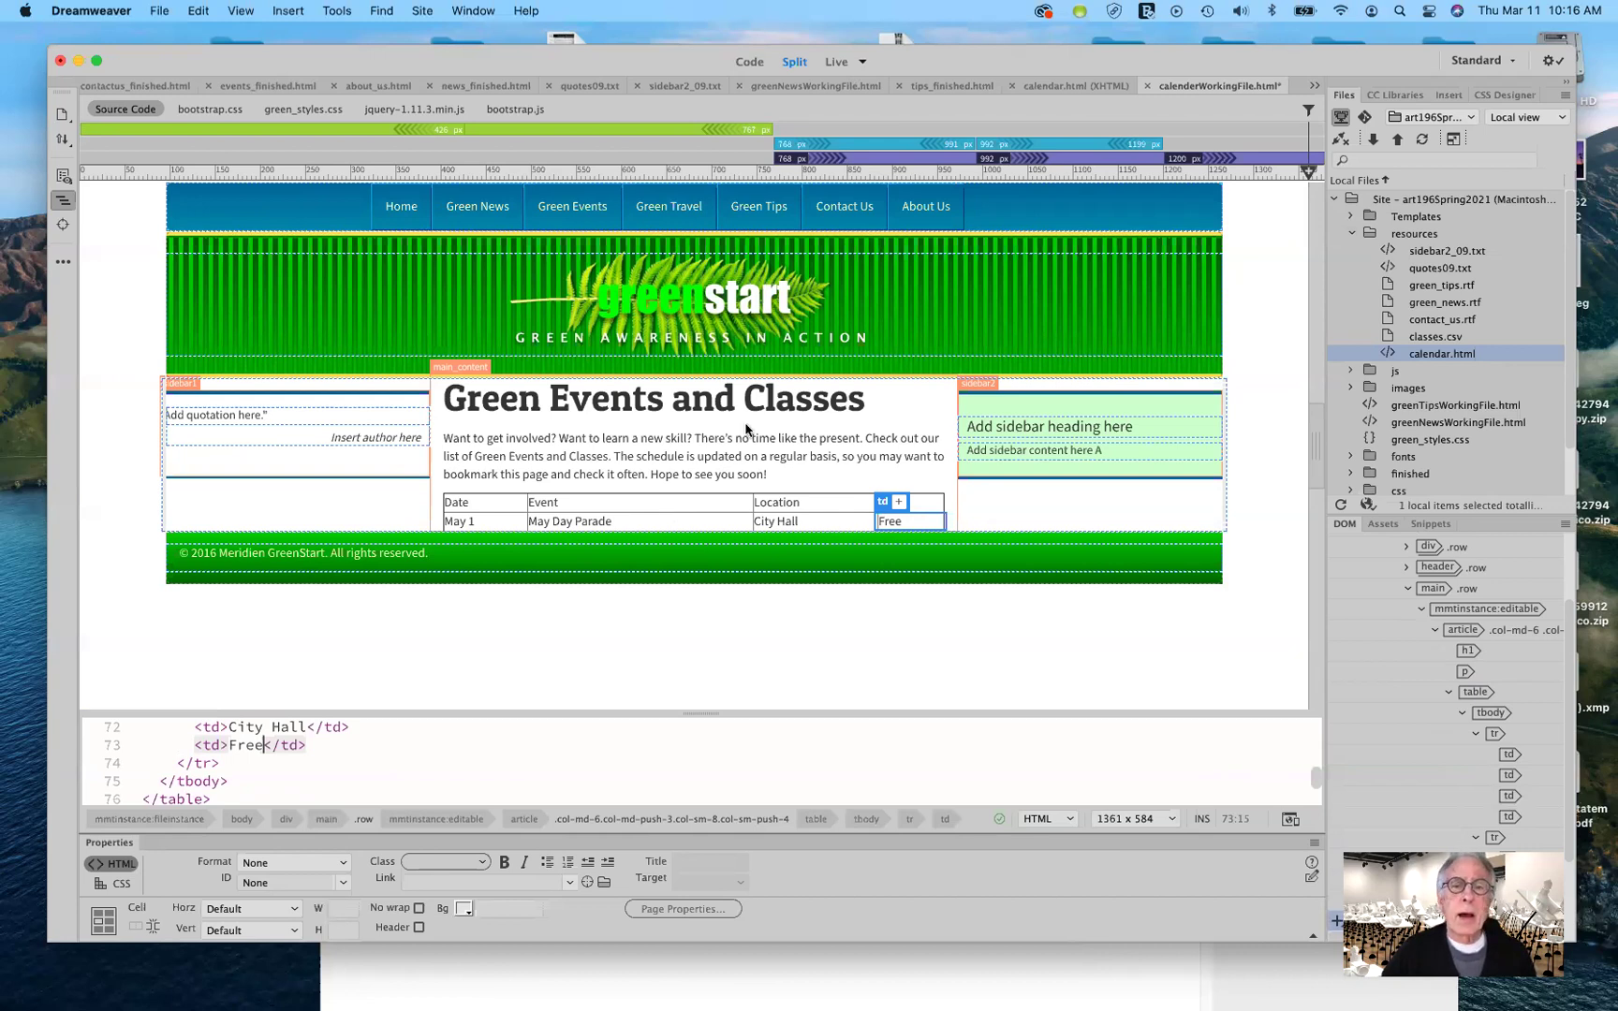
pyautogui.click(864, 62)
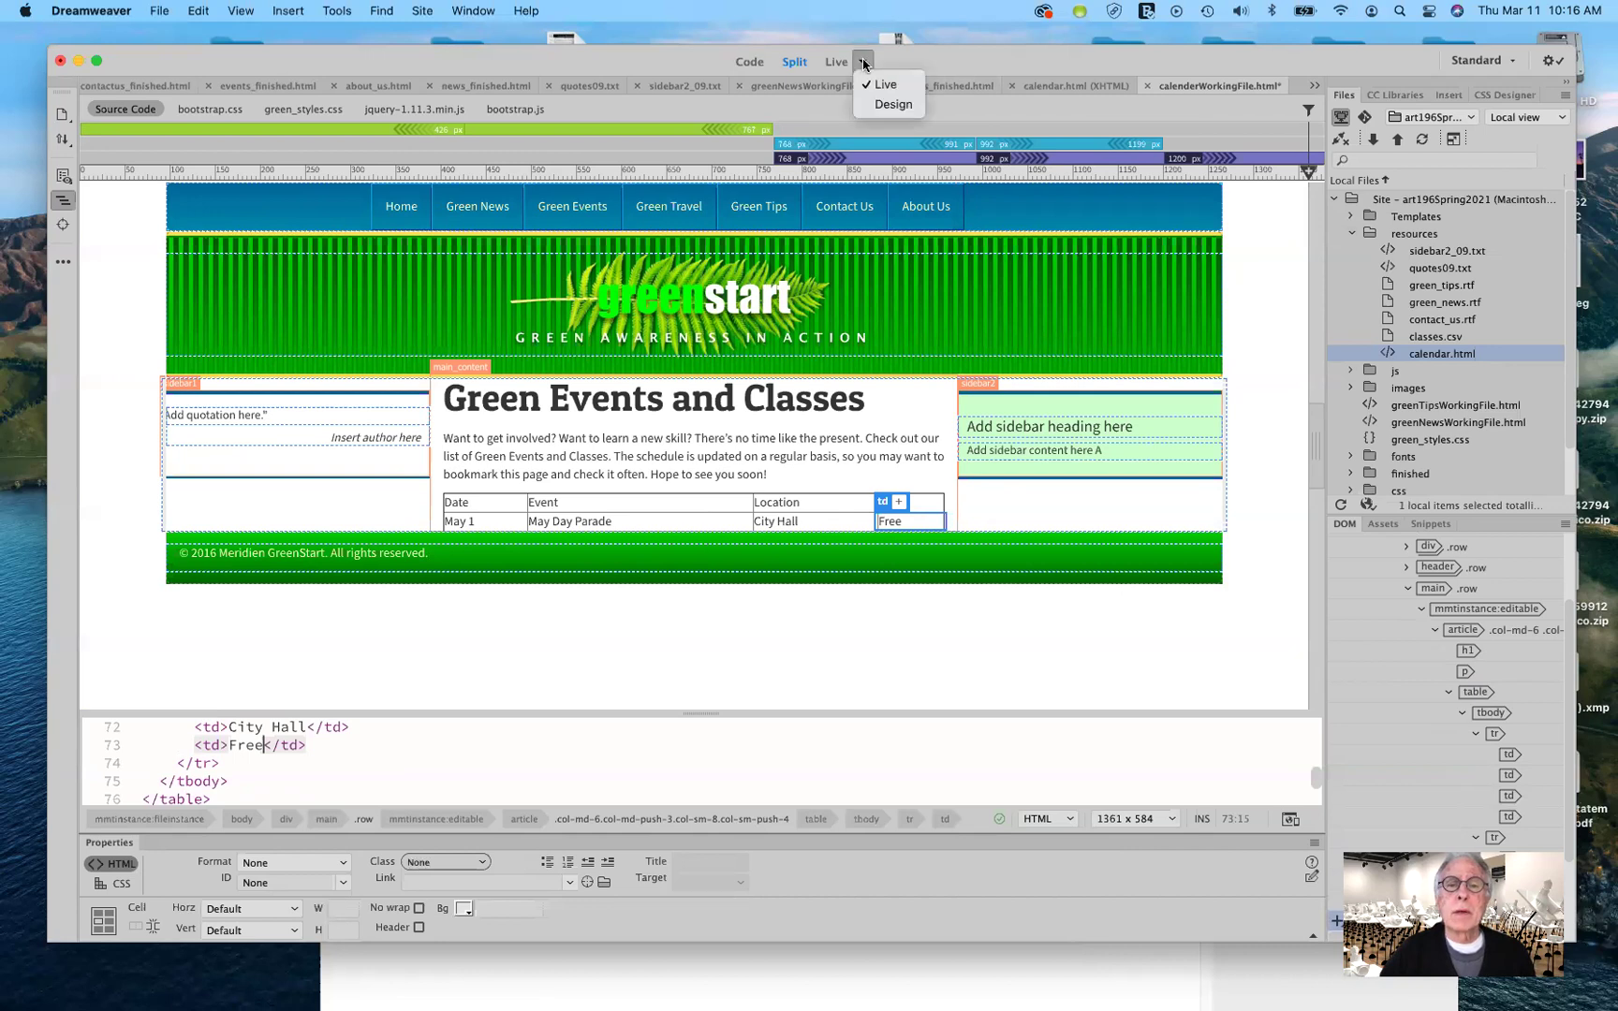
pyautogui.click(892, 104)
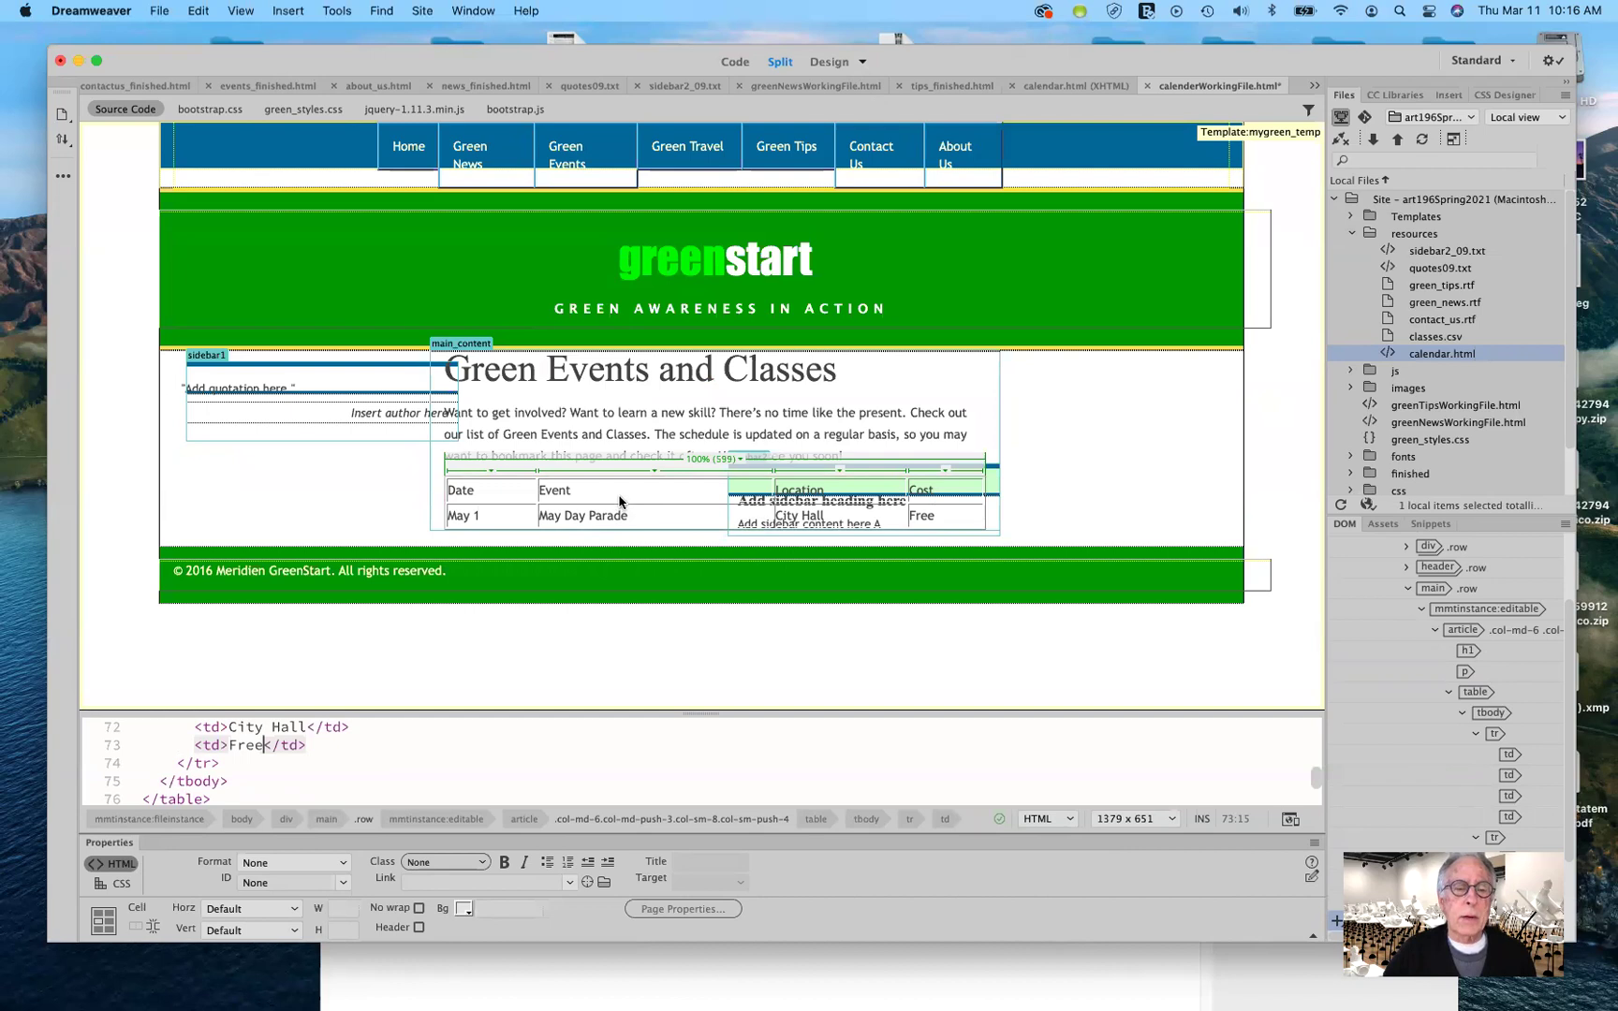
# Select the whole event table and enlarge it to 5 rows and 5 columns.
pyautogui.click(619, 502)
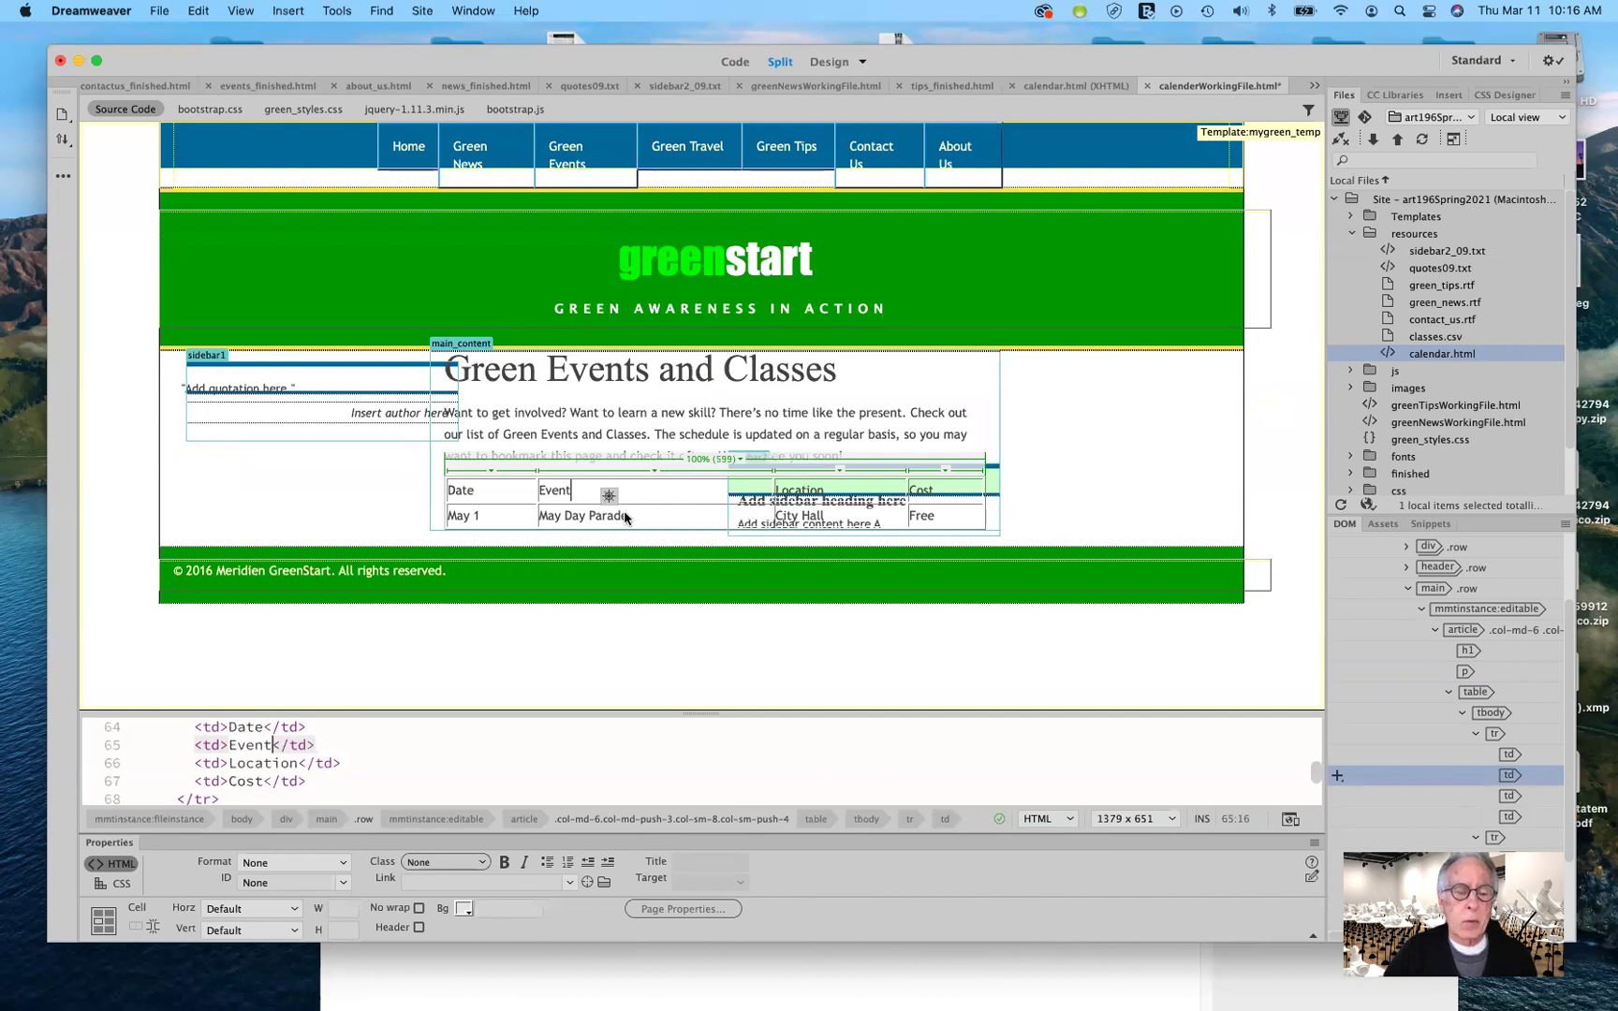
pyautogui.click(818, 819)
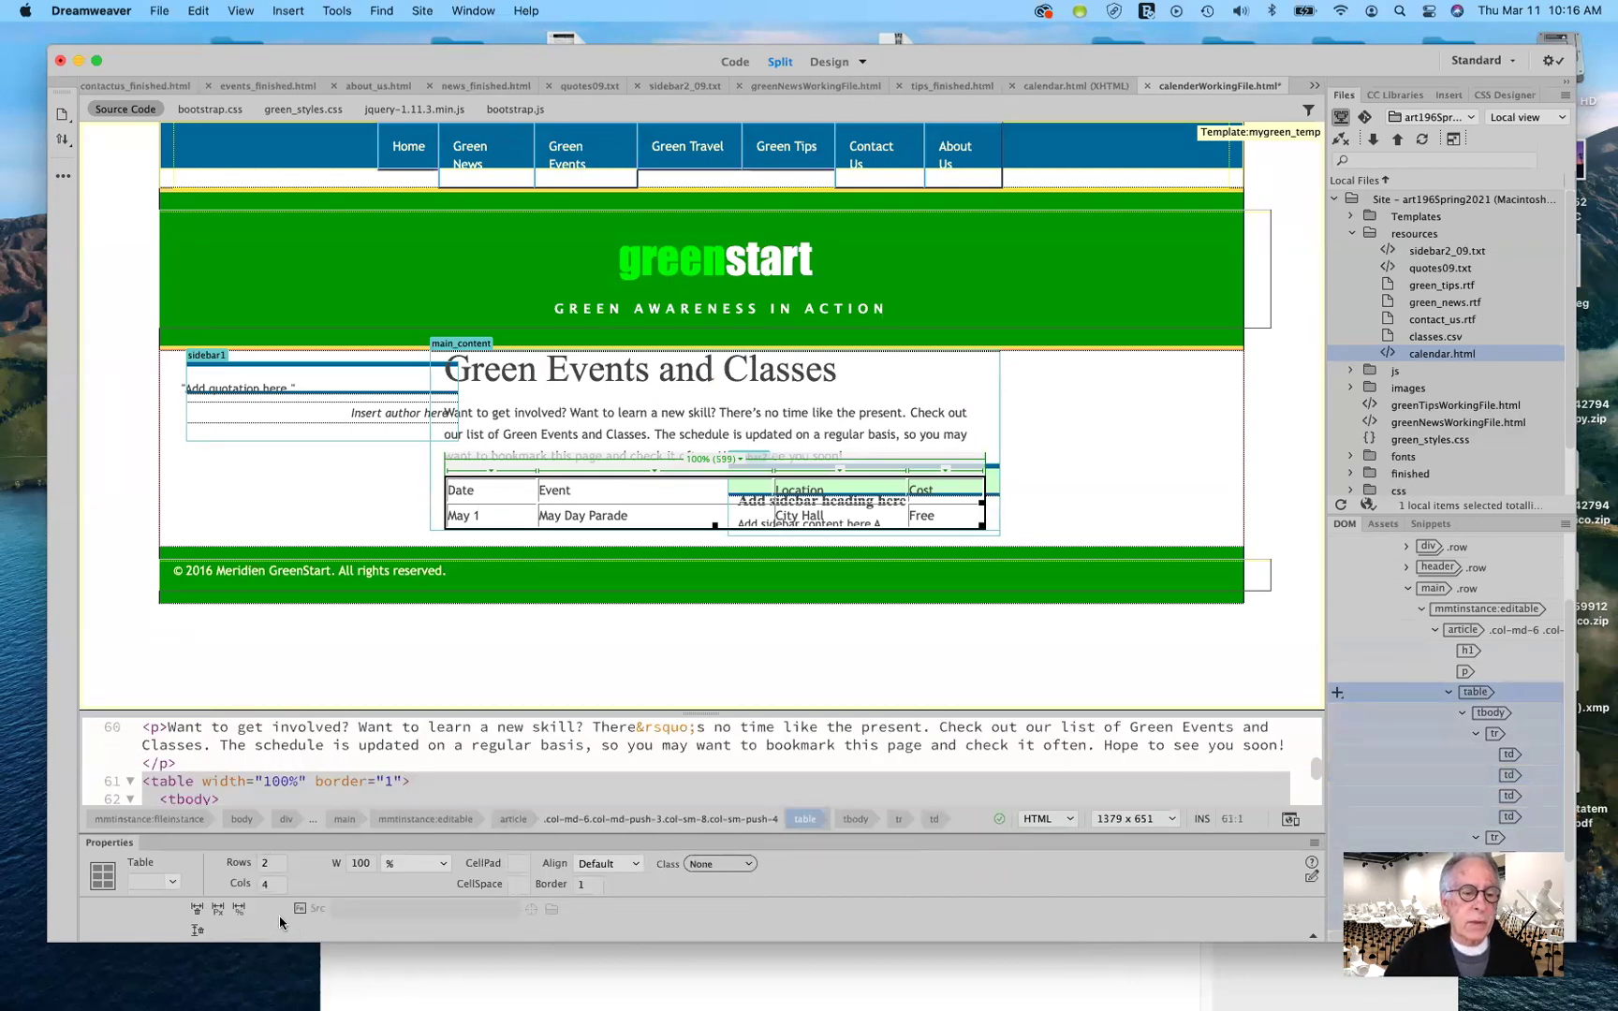
pyautogui.click(270, 863)
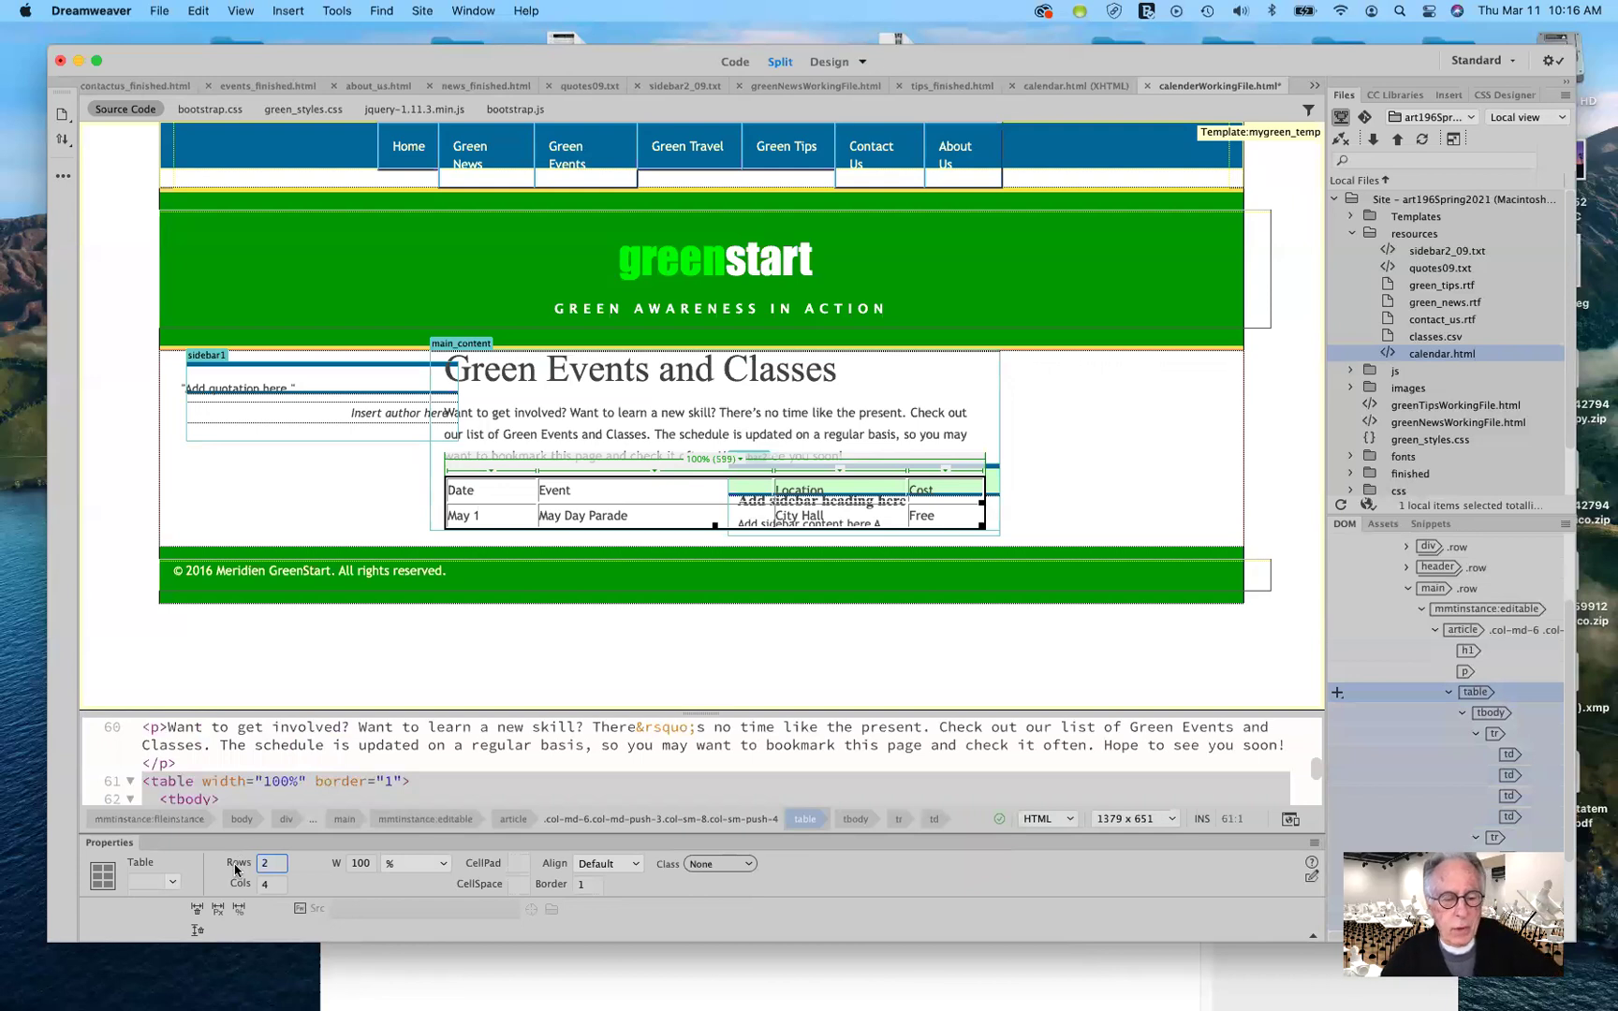
pyautogui.press('BackSpace')
pyautogui.write('5')
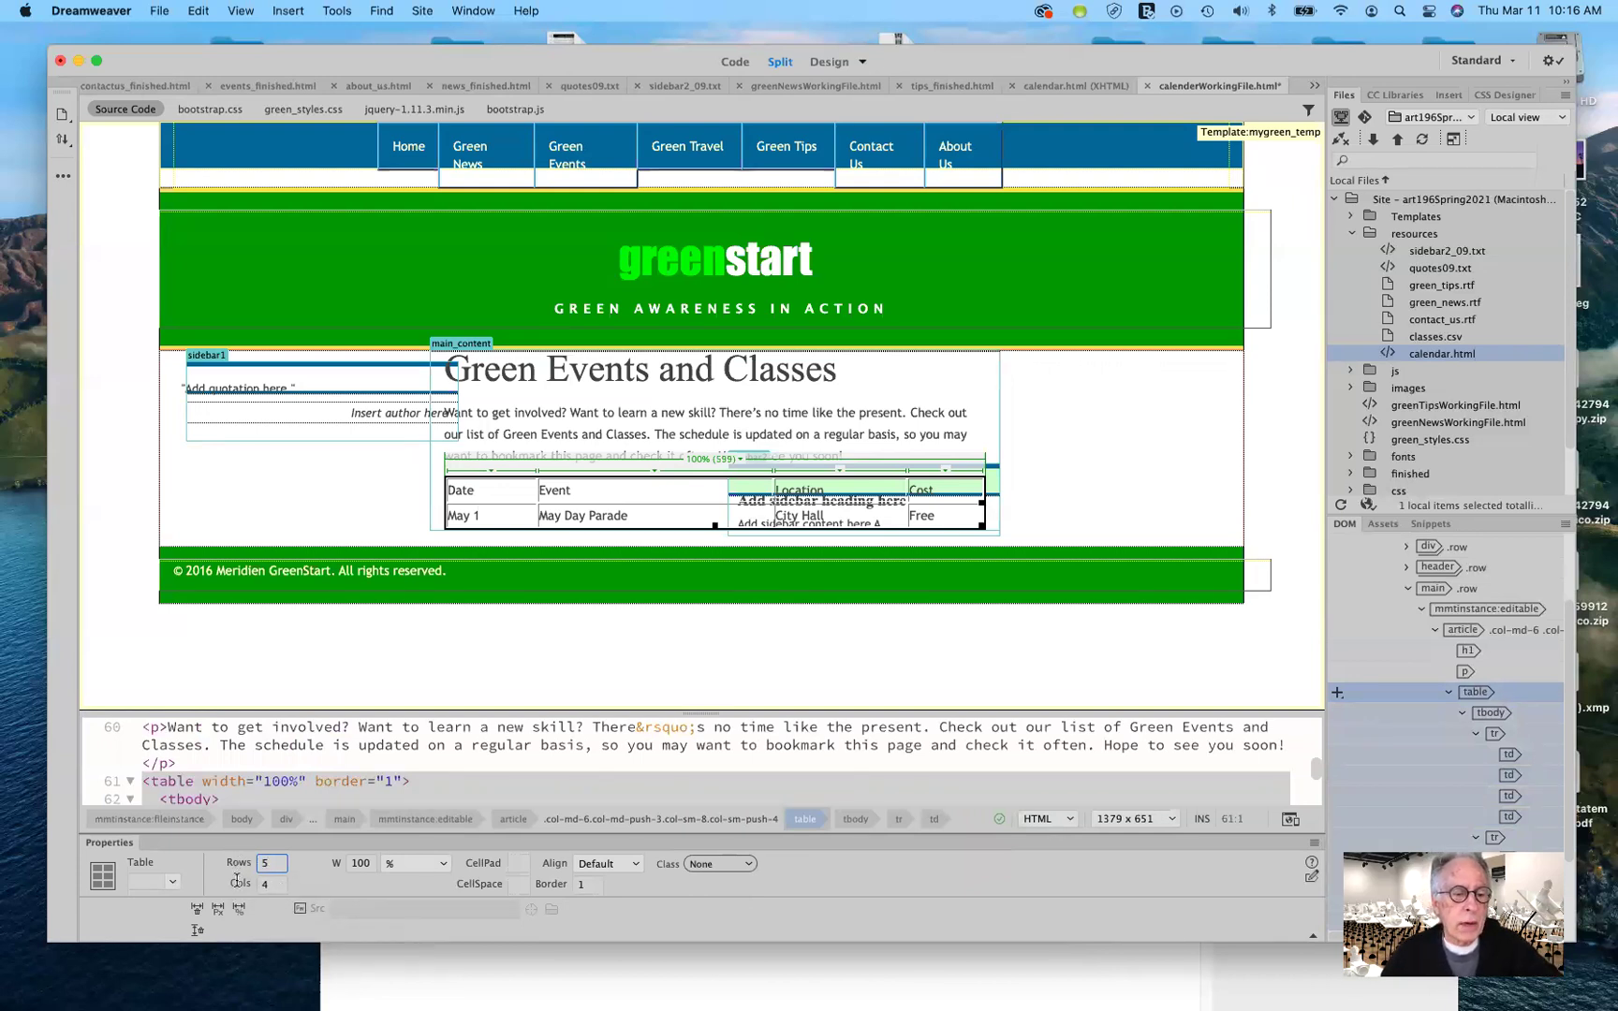
pyautogui.click(270, 885)
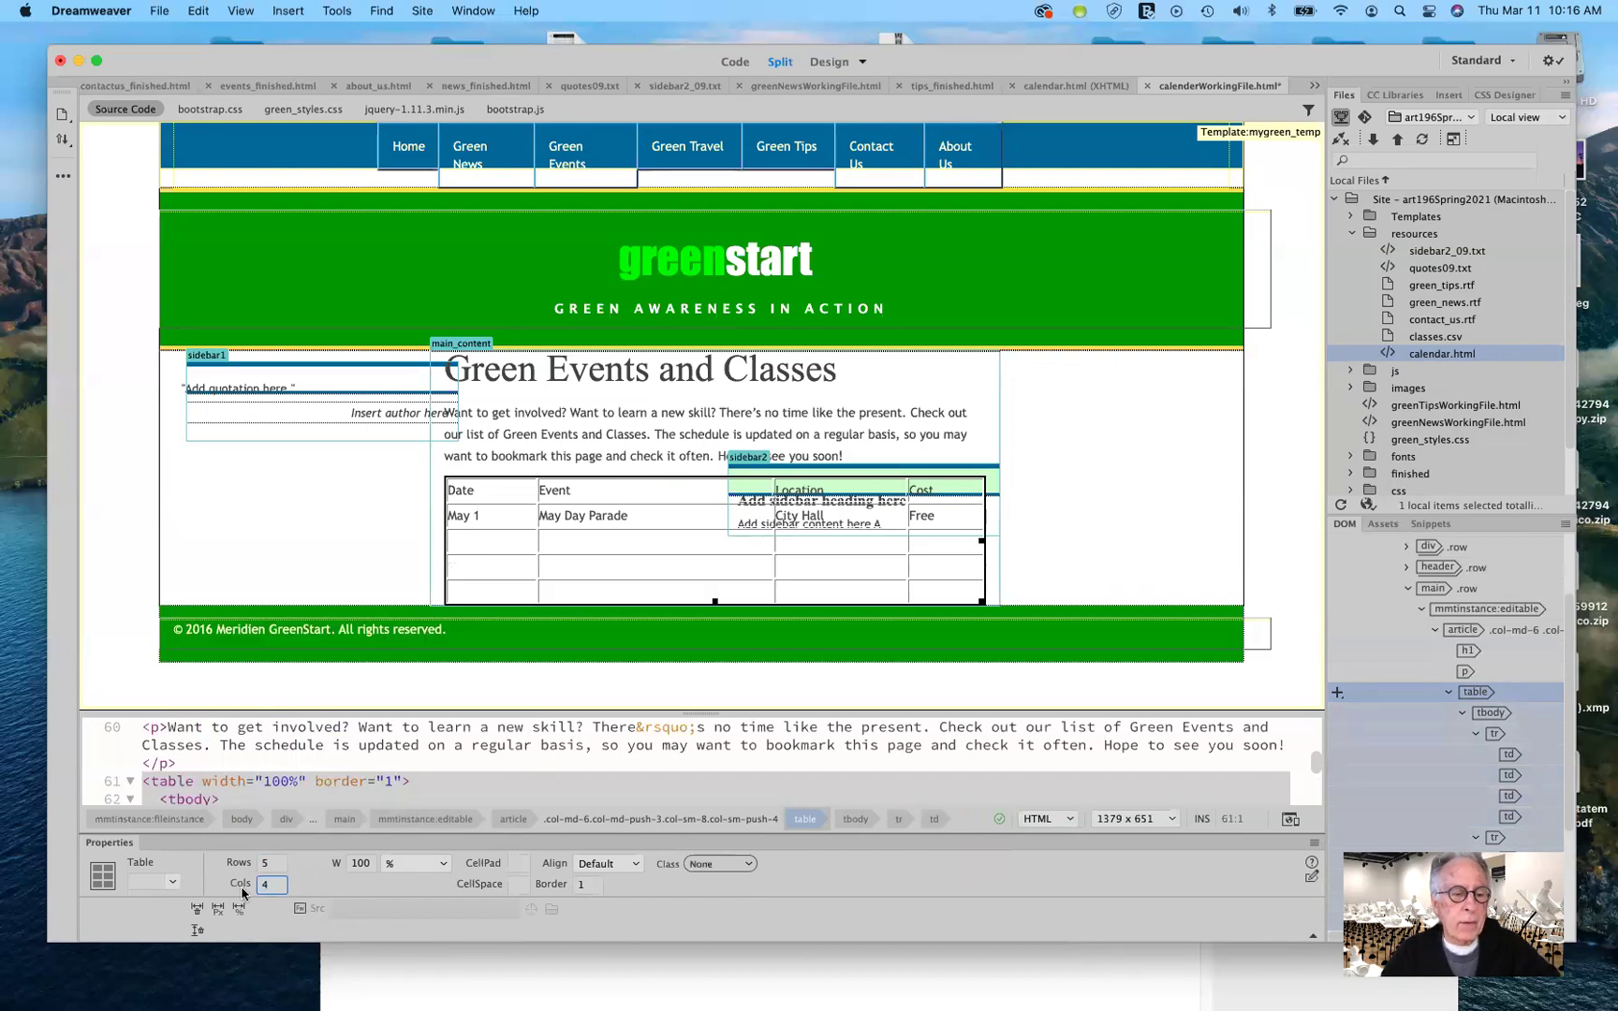
pyautogui.press('BackSpace')
pyautogui.write('5')
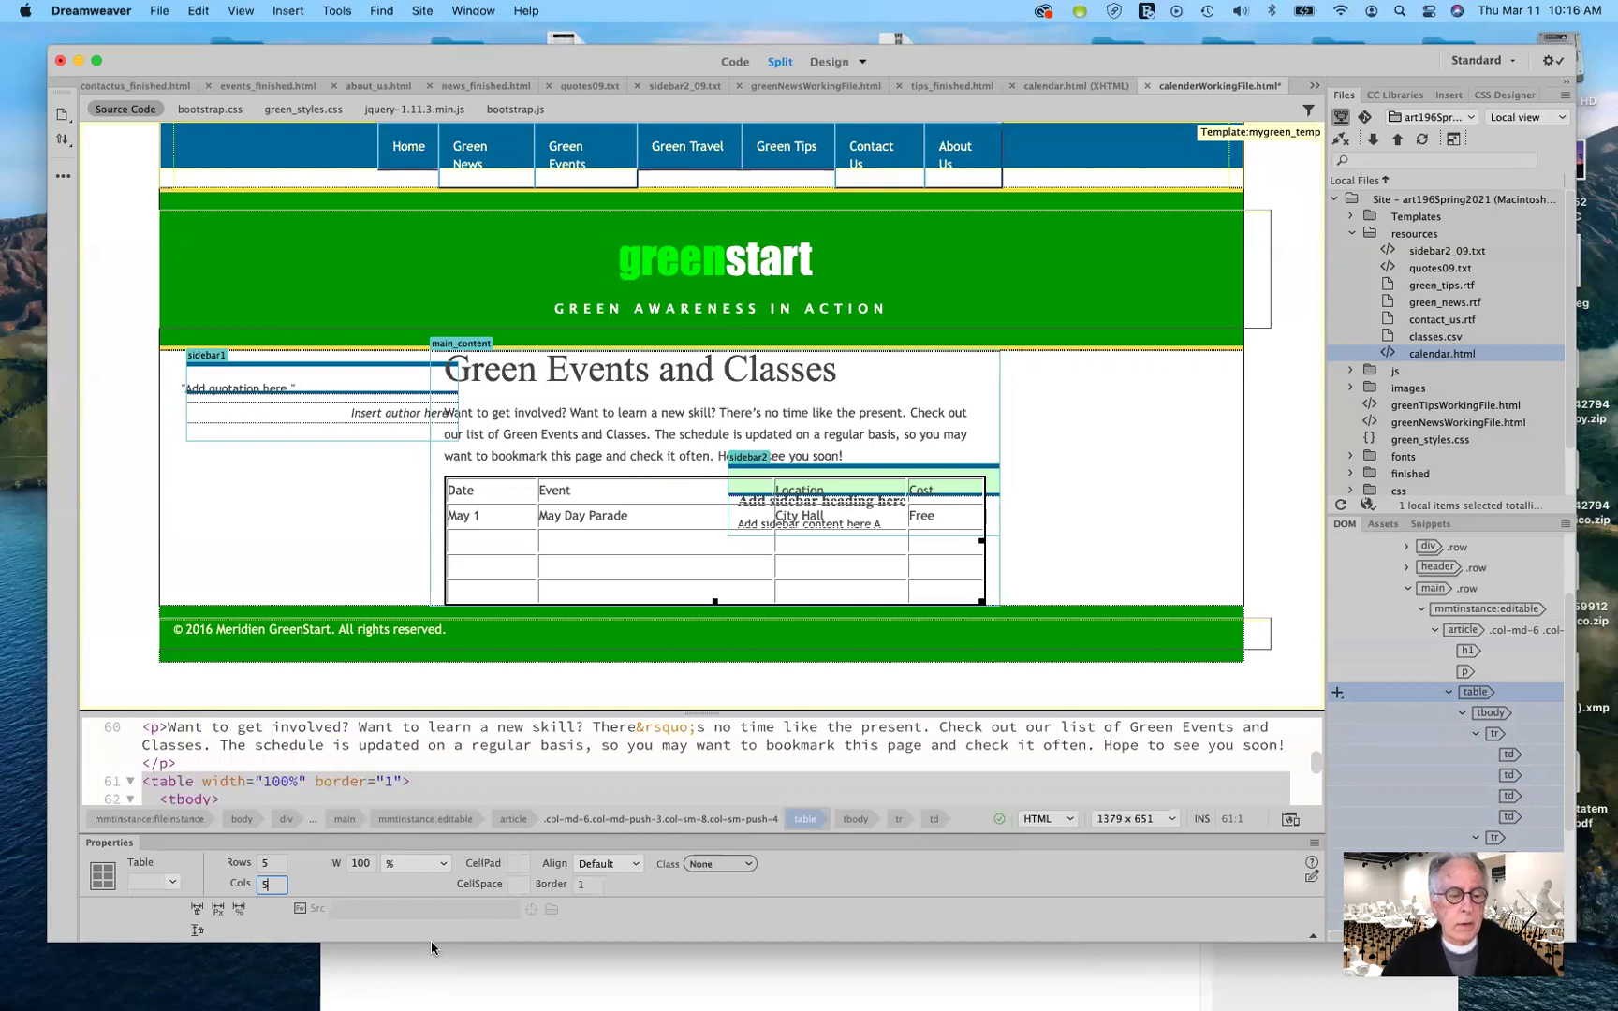
pyautogui.press('Tab')
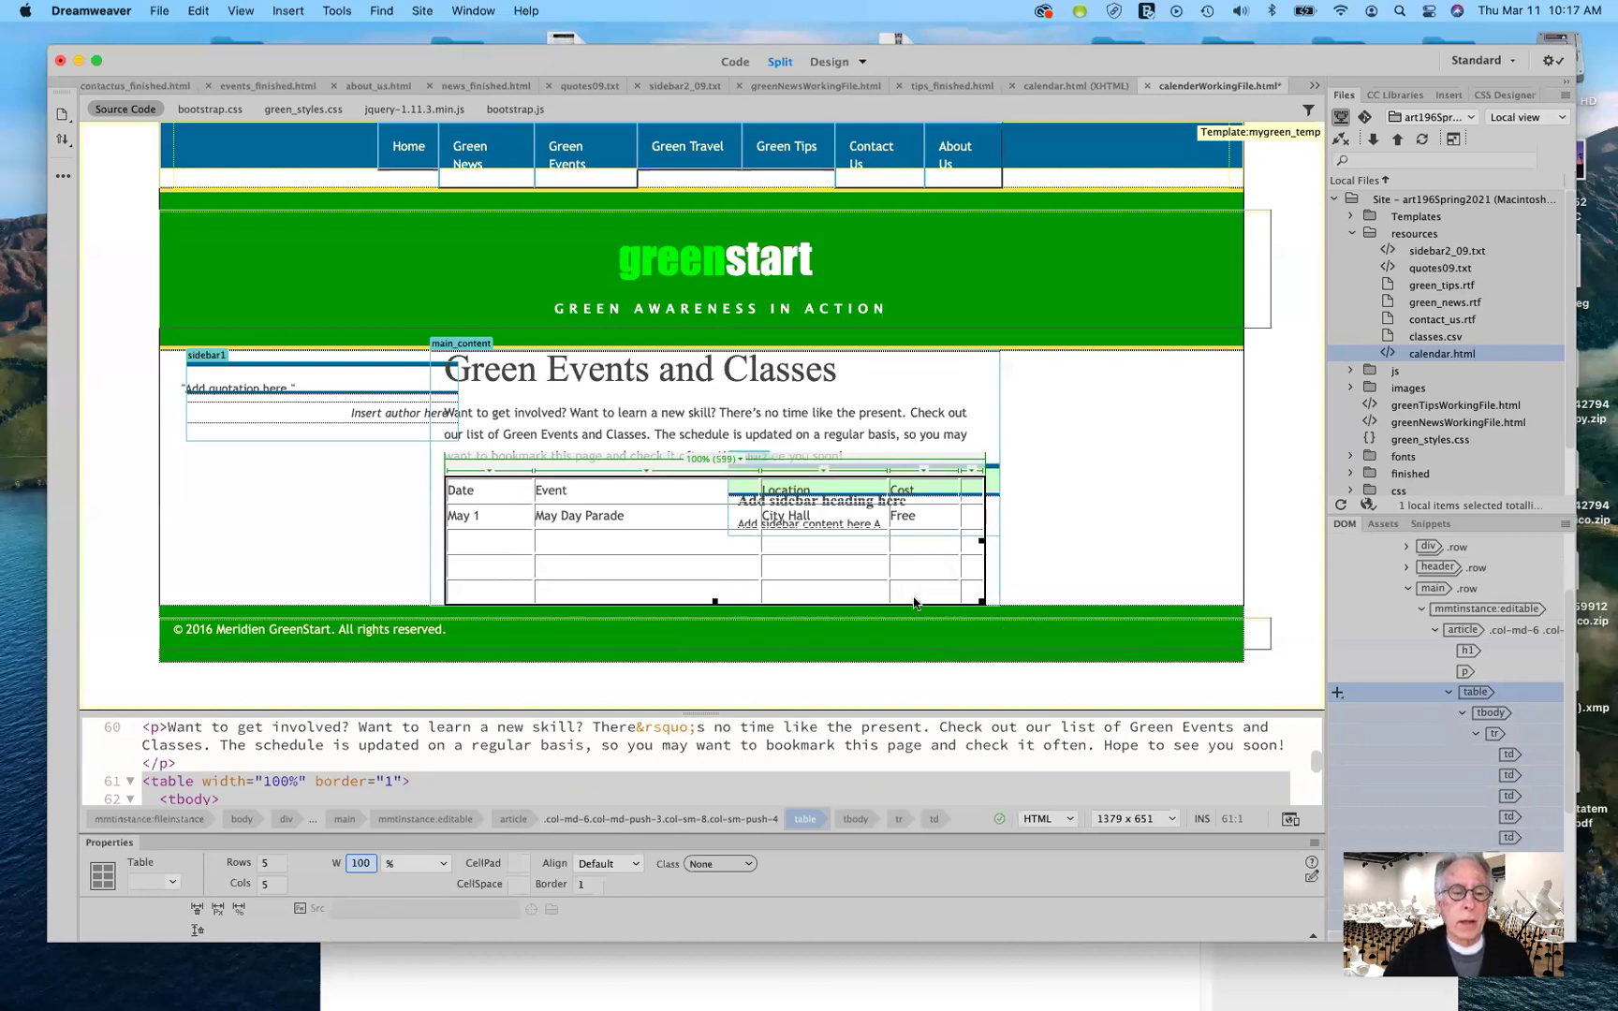
# Reduce the event table to 4 rows and 4 columns.
pyautogui.click(269, 867)
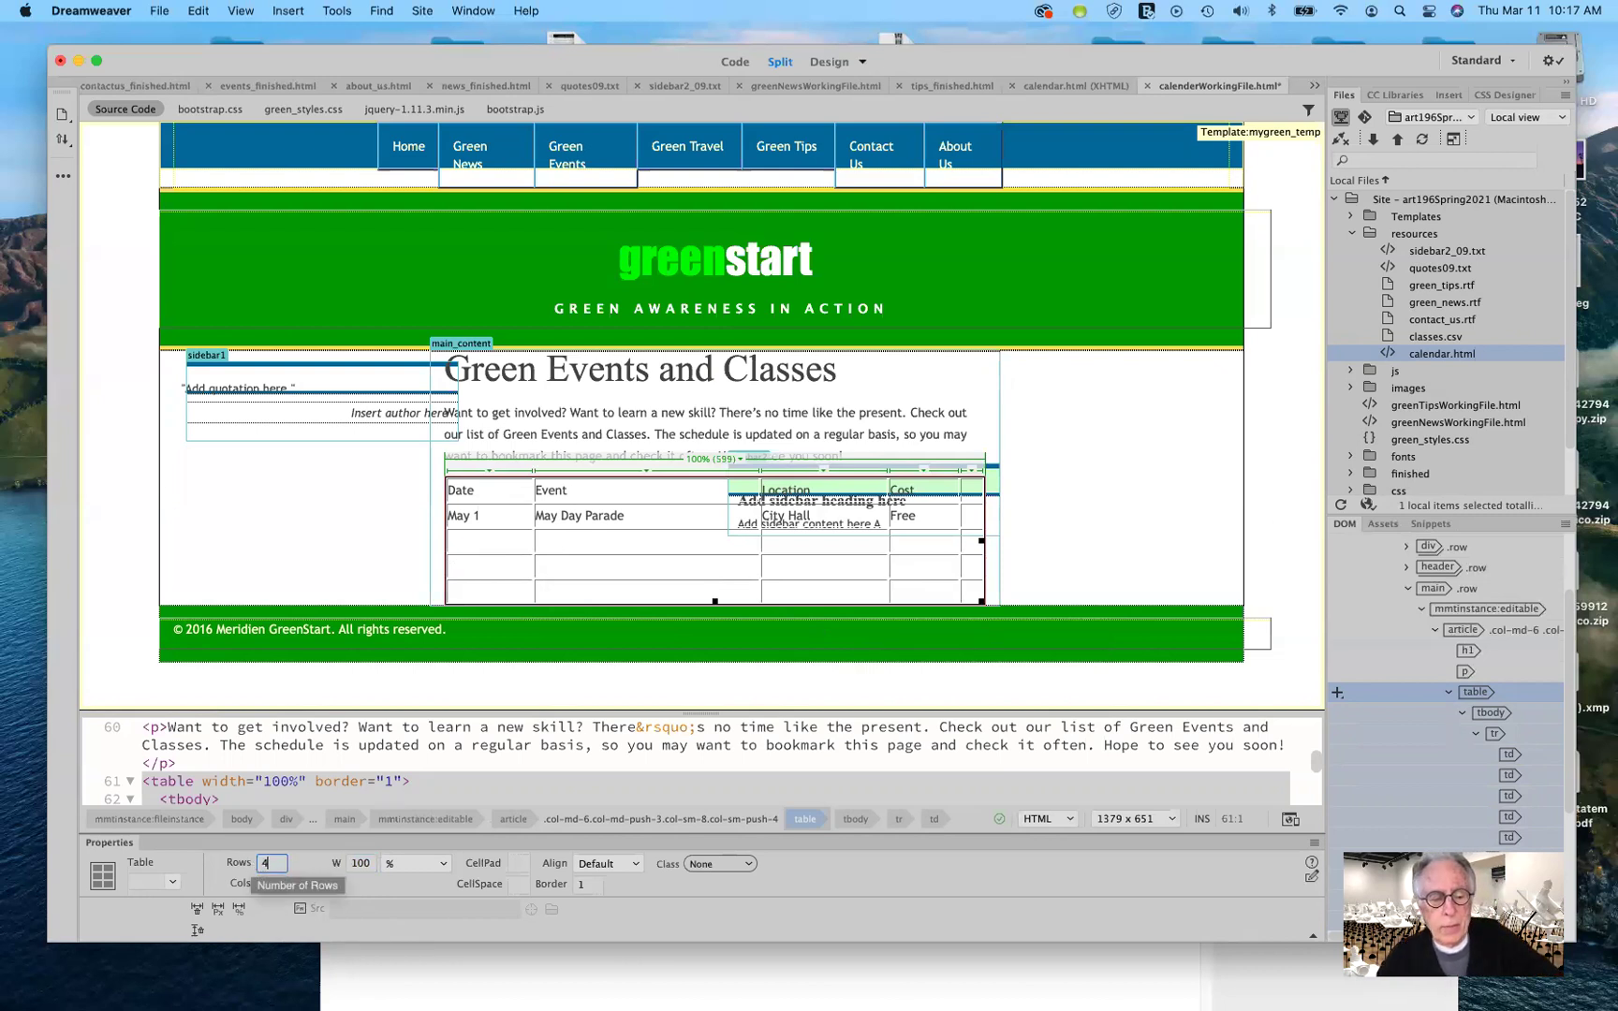
pyautogui.press('BackSpace')
pyautogui.write('4')
pyautogui.press('Tab')
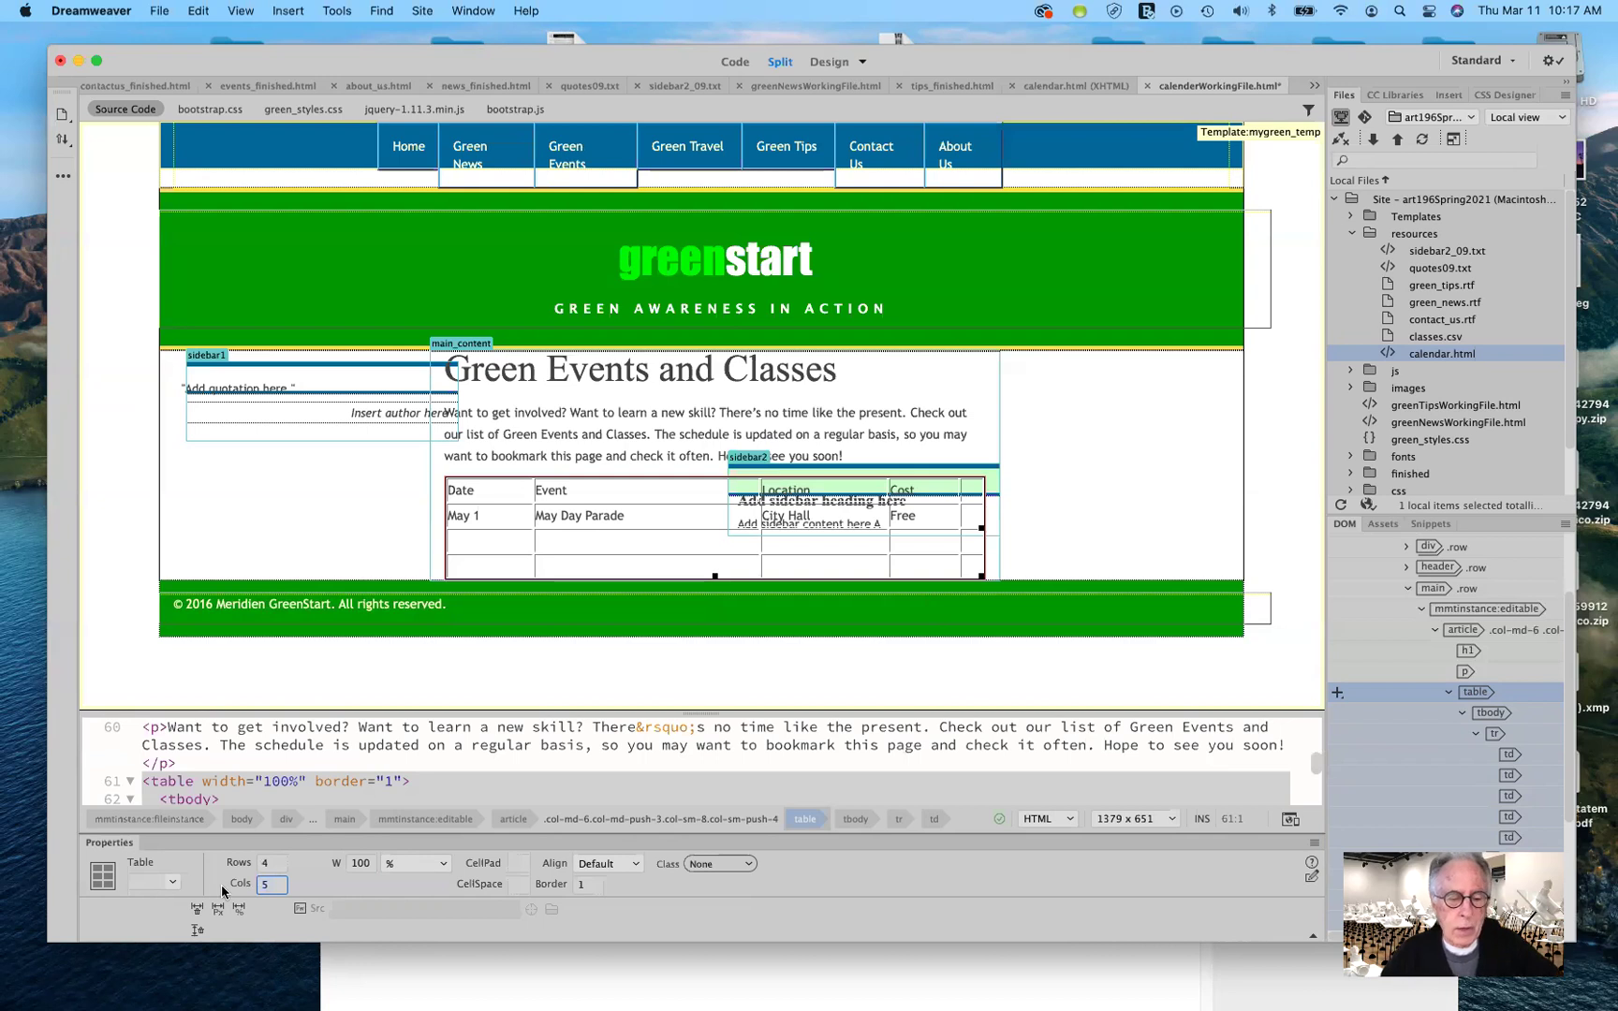
pyautogui.press('BackSpace')
pyautogui.write('4')
pyautogui.press('Tab')
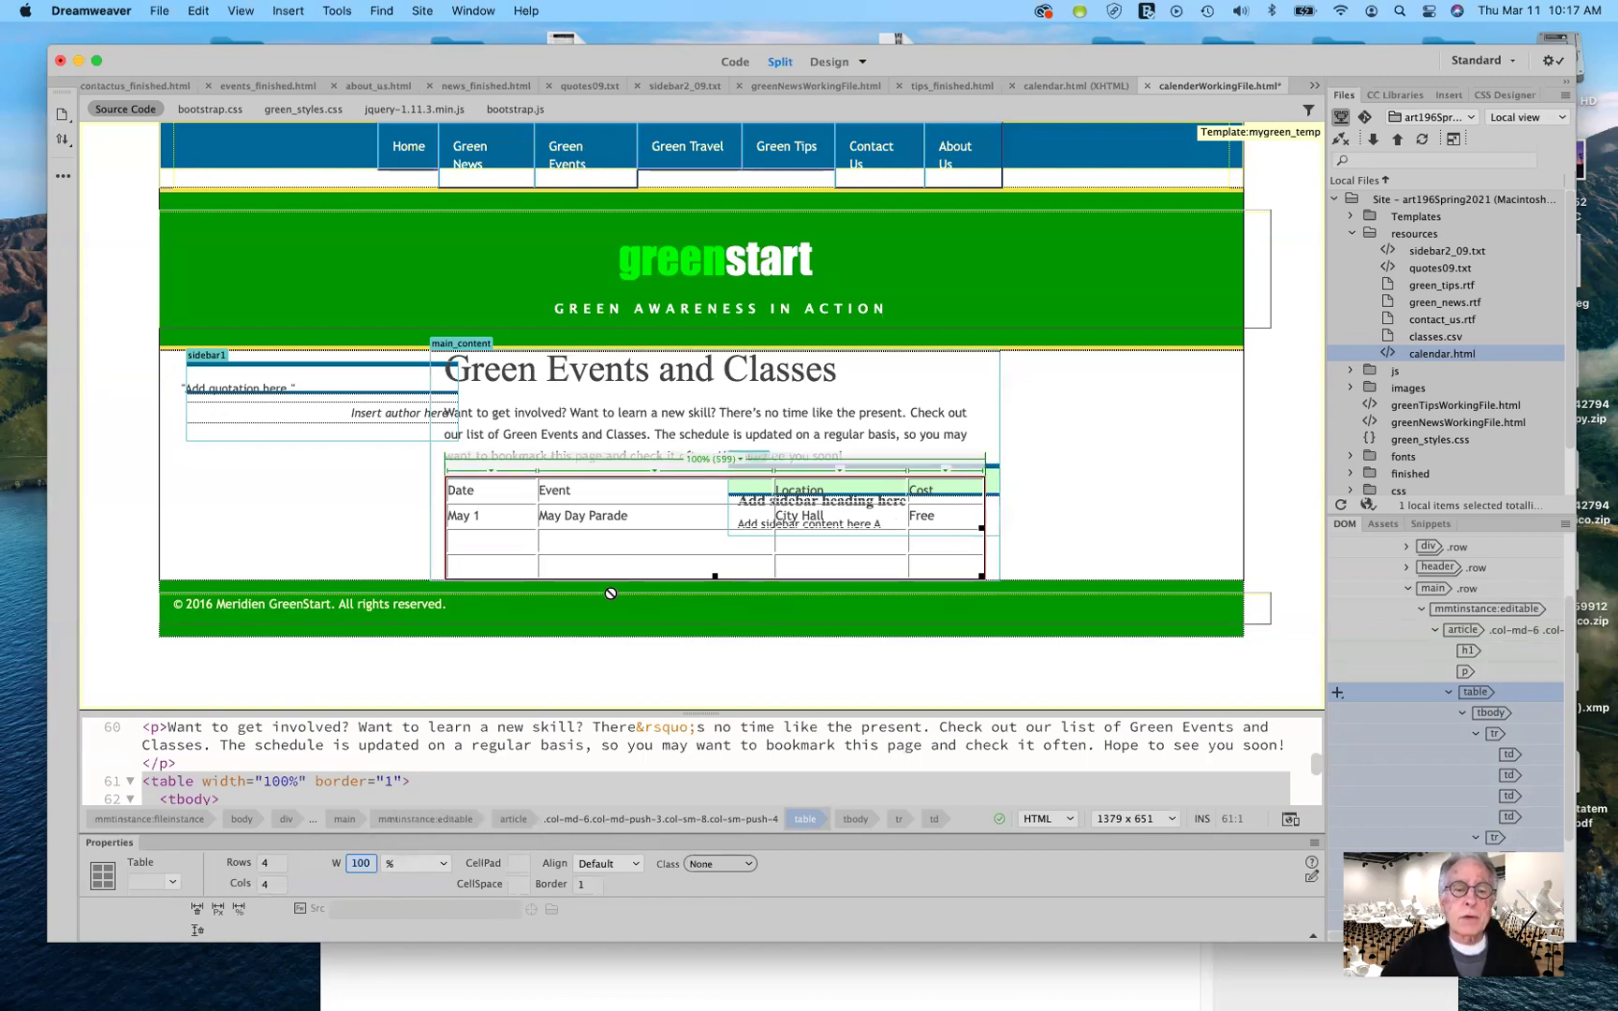
pyautogui.moveTo(511, 567); pyautogui.dragTo(920, 570)
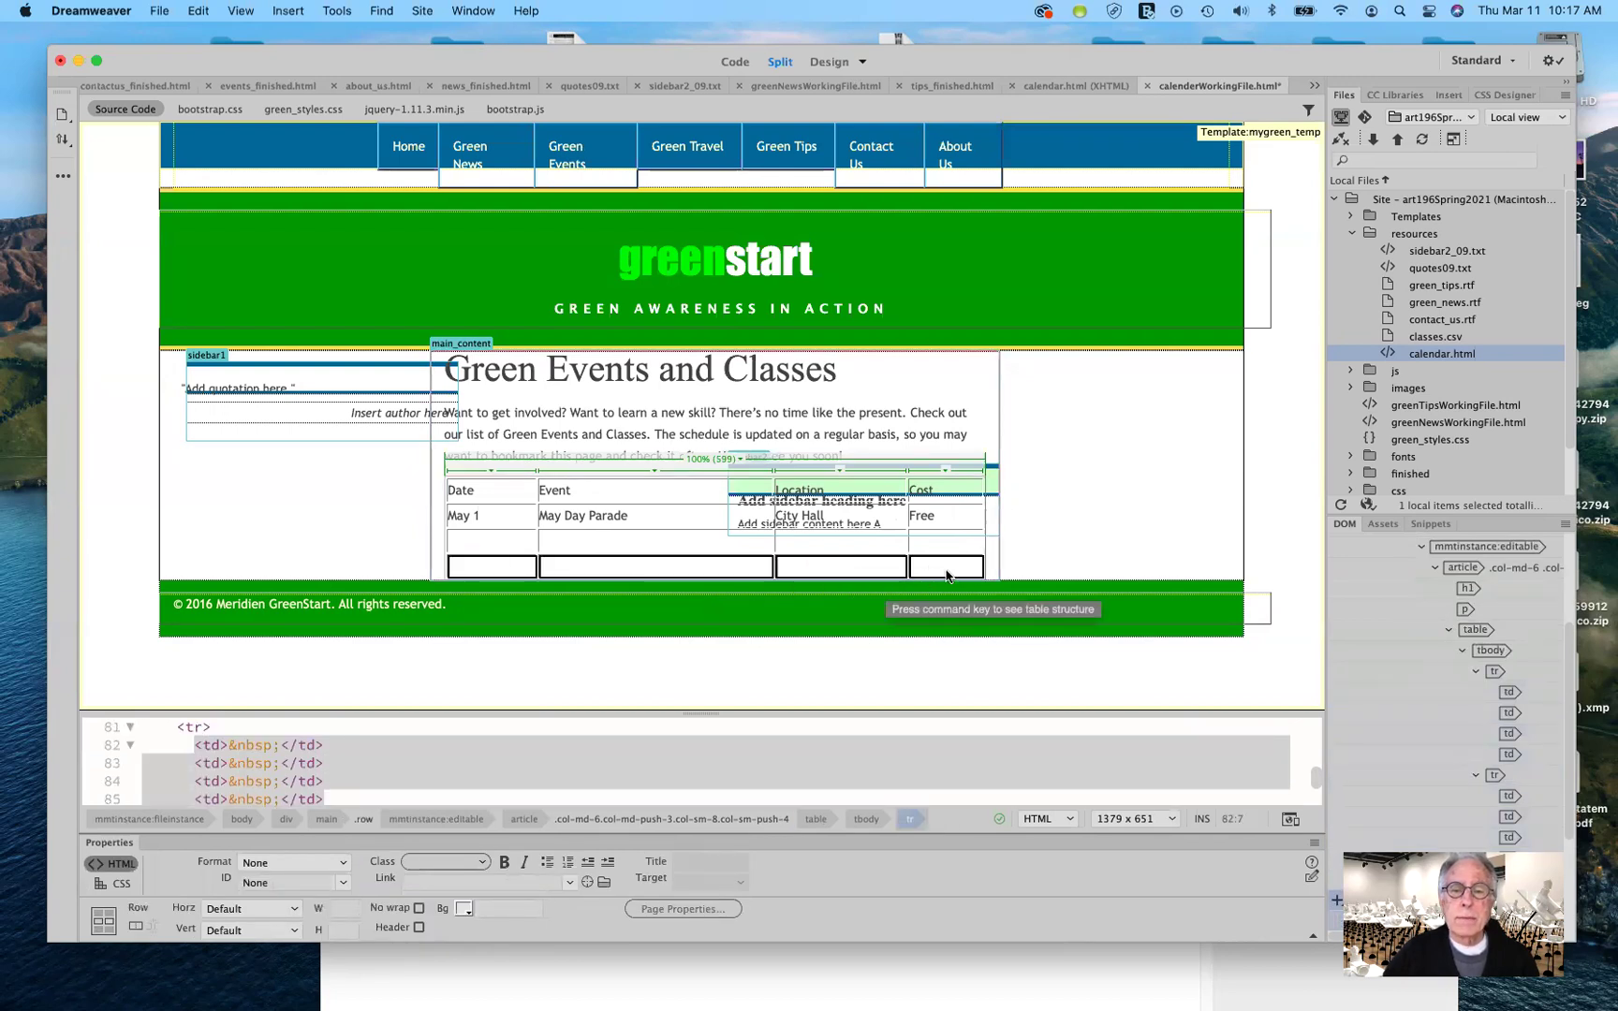
pyautogui.rightClick(955, 574)
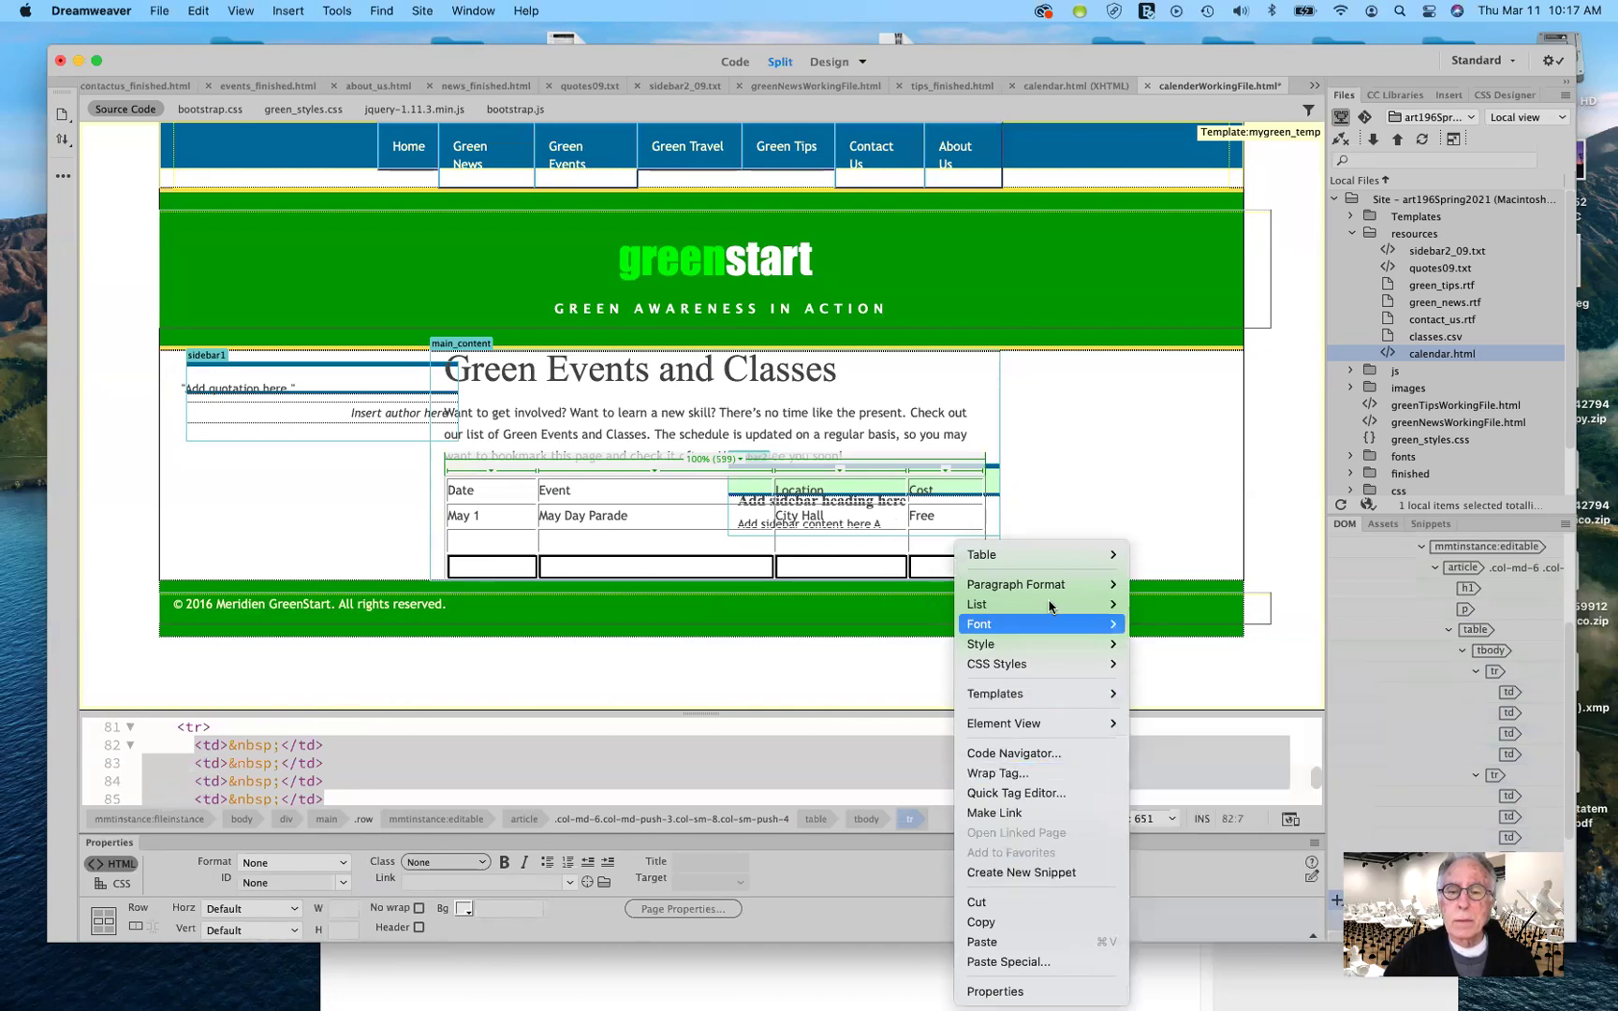
pyautogui.moveTo(1055, 560)
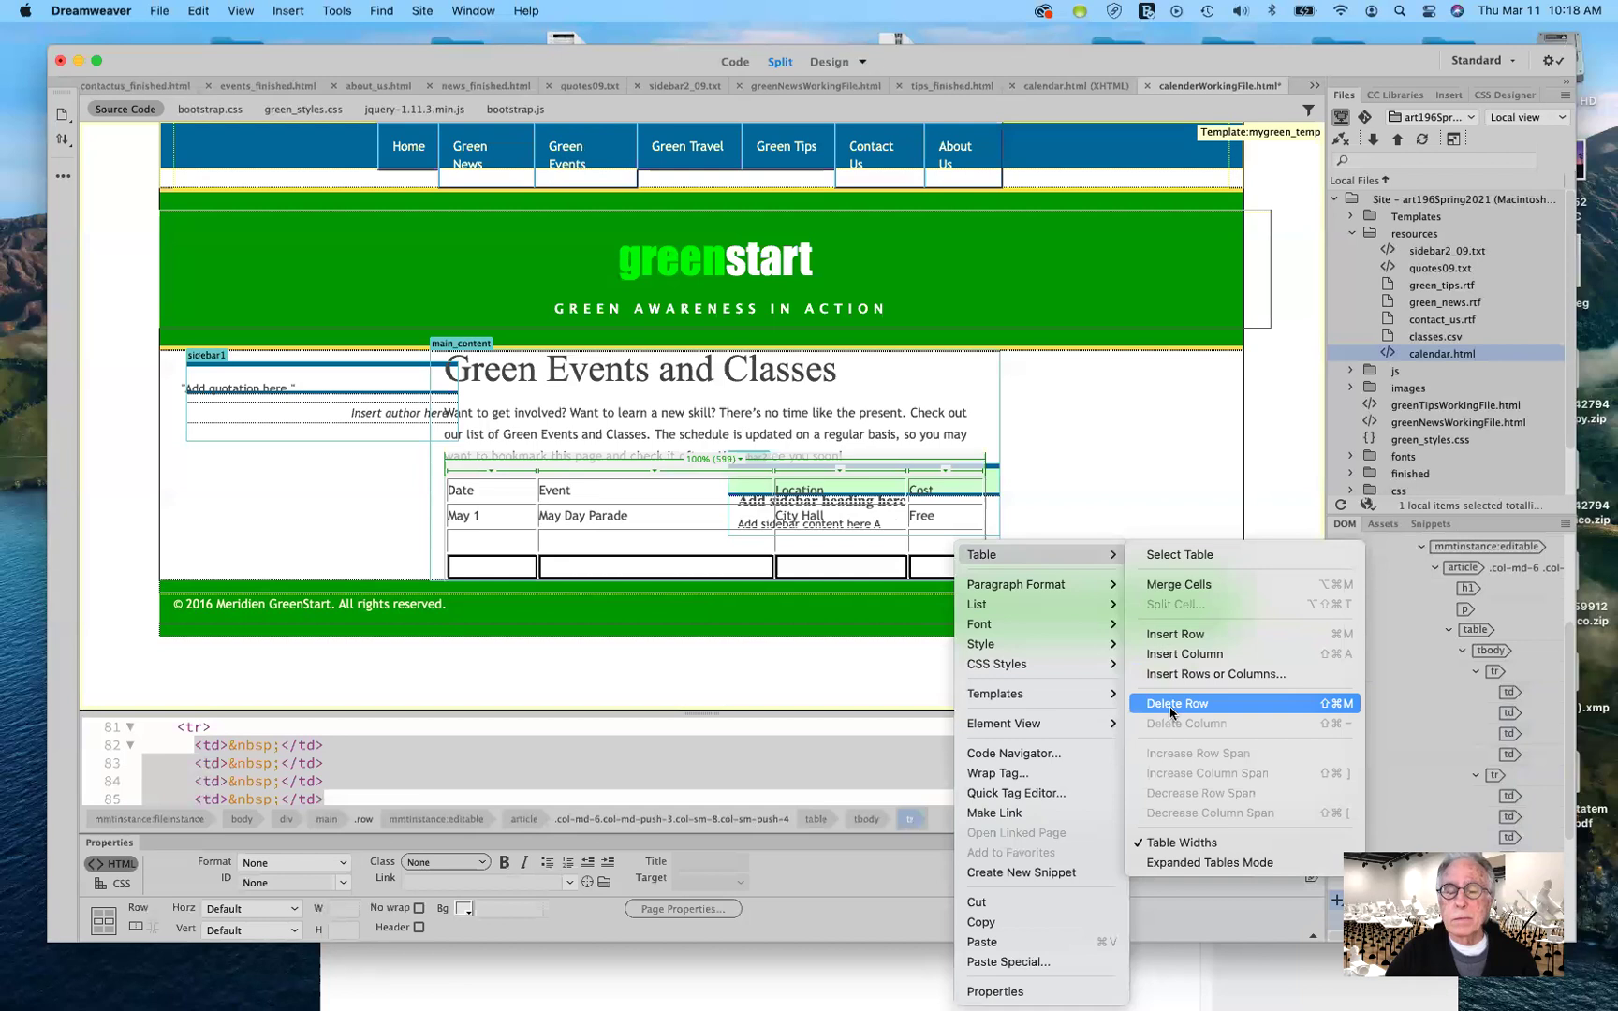
pyautogui.click(803, 563)
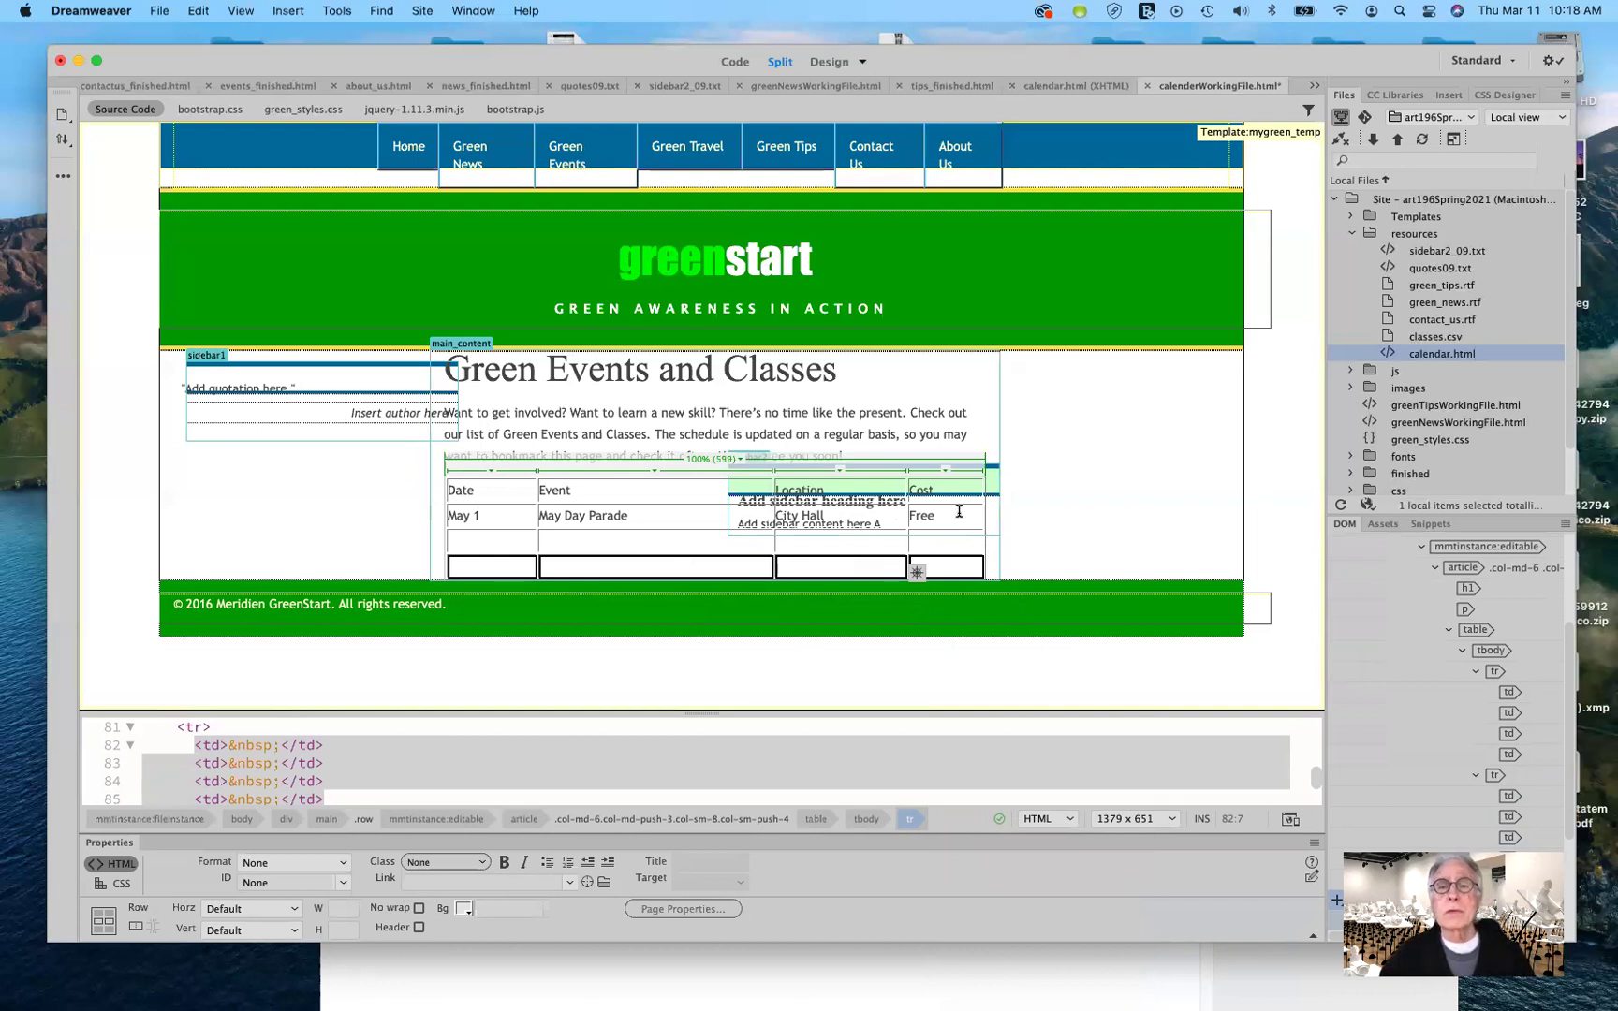
# Select and copy the whole event table in calendar.html.
pyautogui.click(1079, 92)
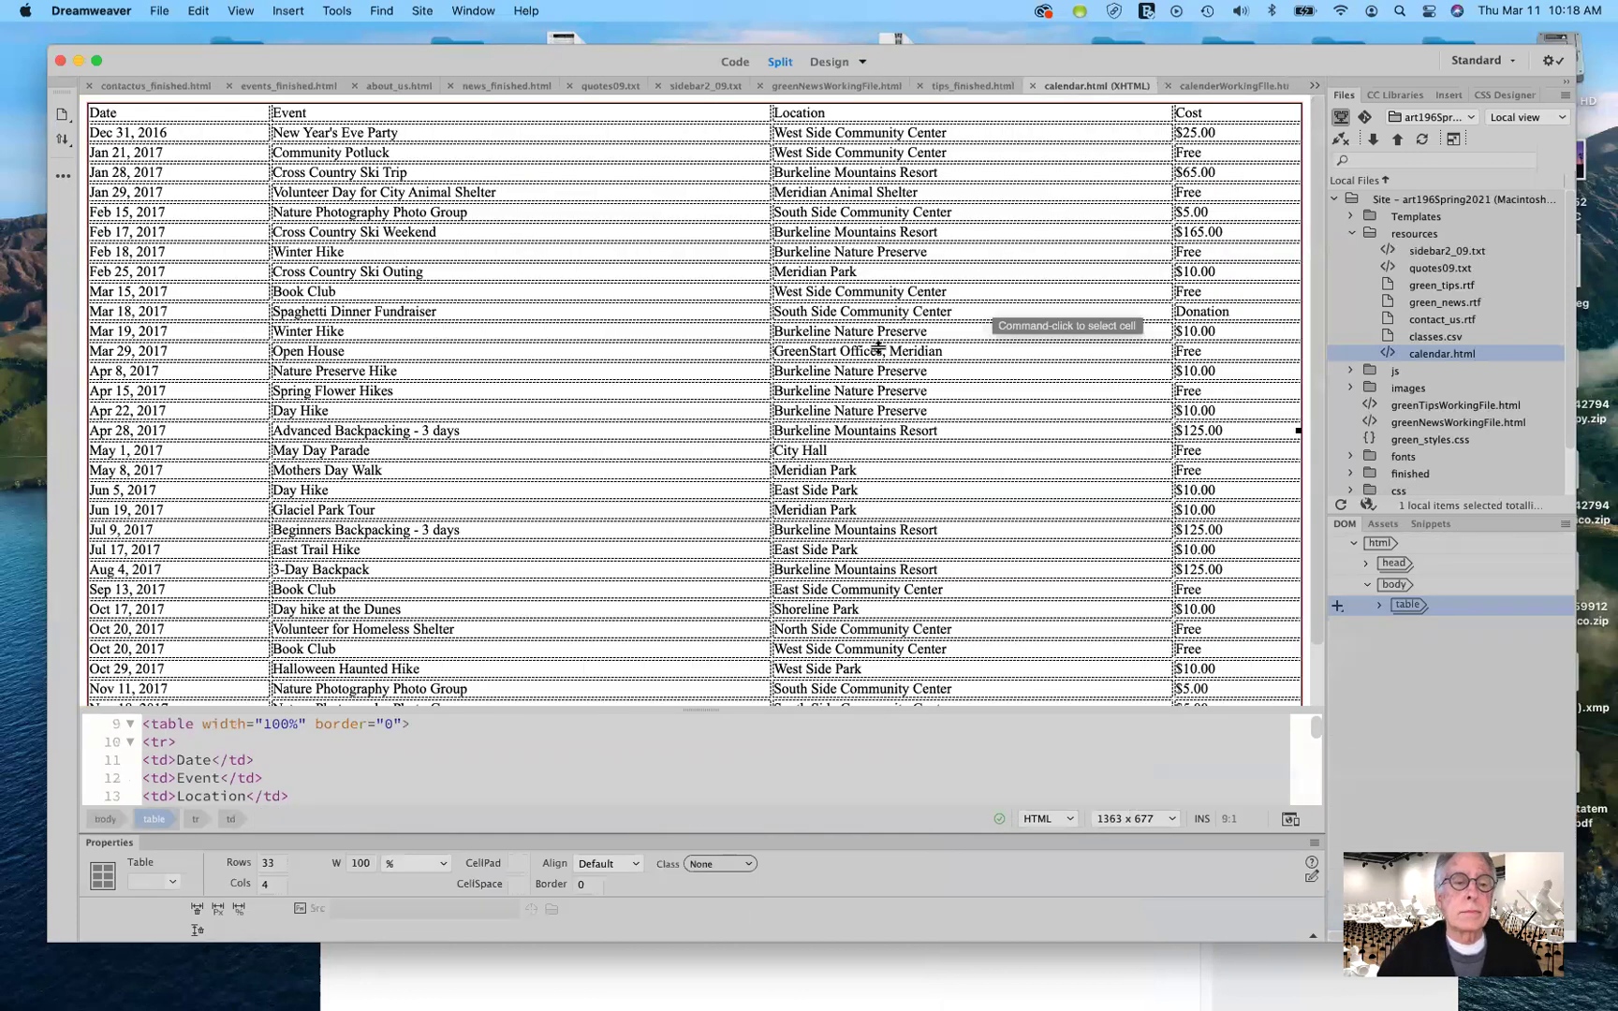
pyautogui.scroll(-2, 877, 351)
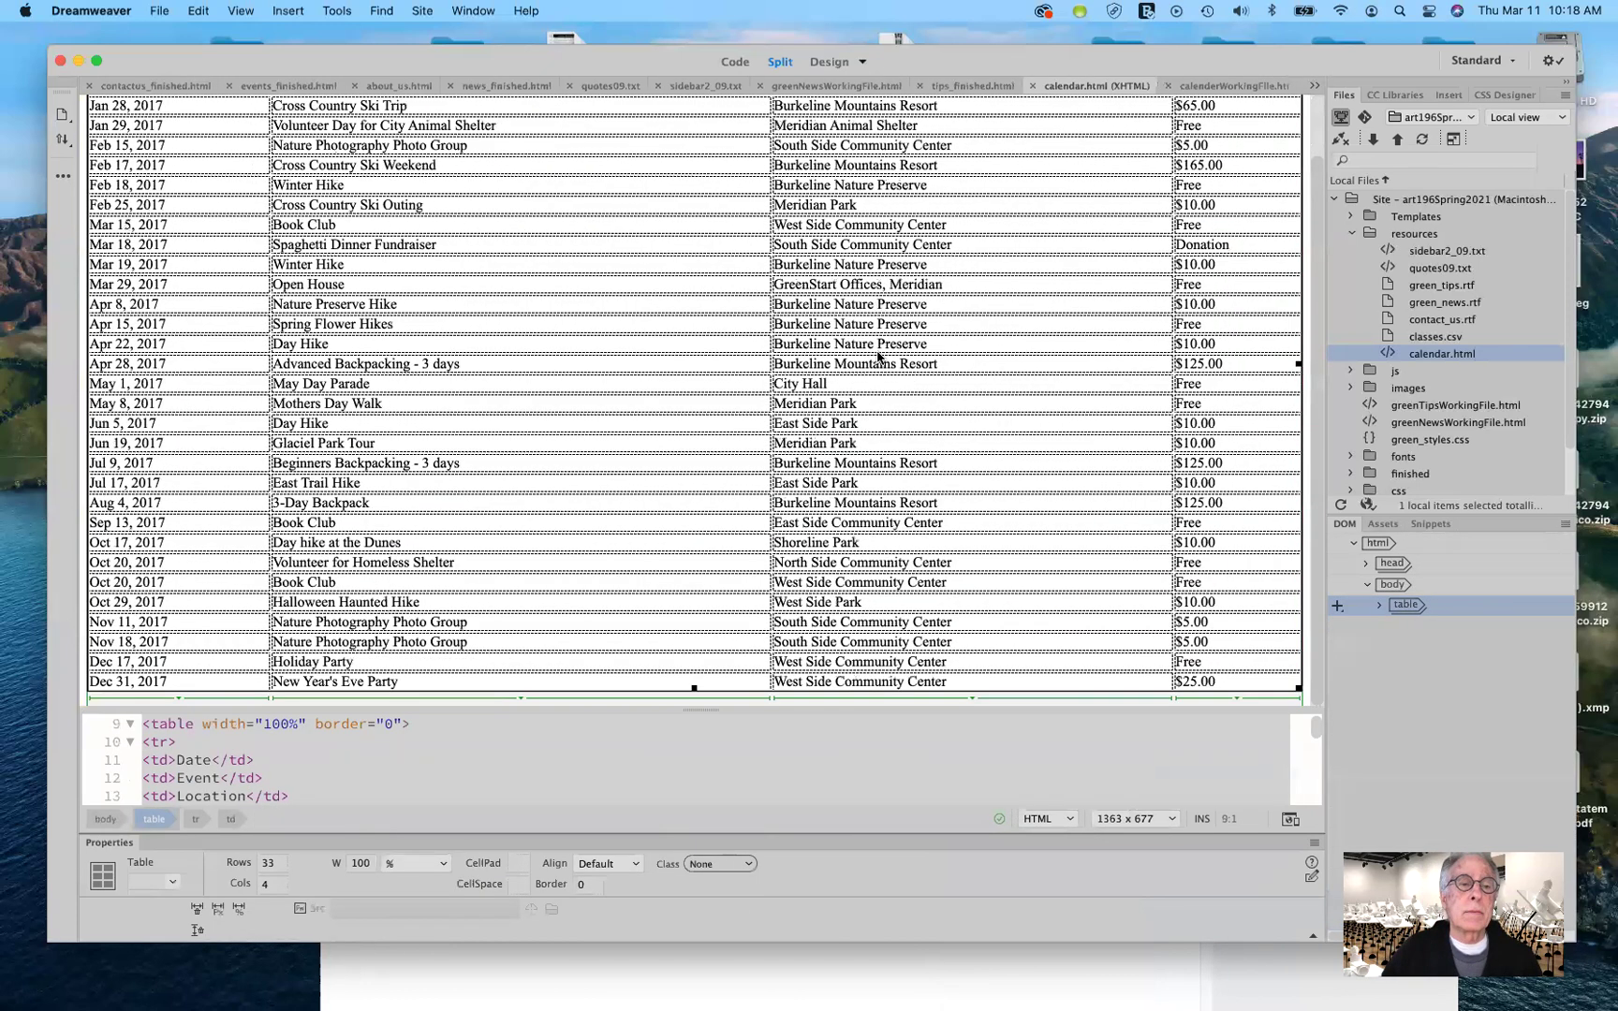
pyautogui.scroll(2, 880, 360)
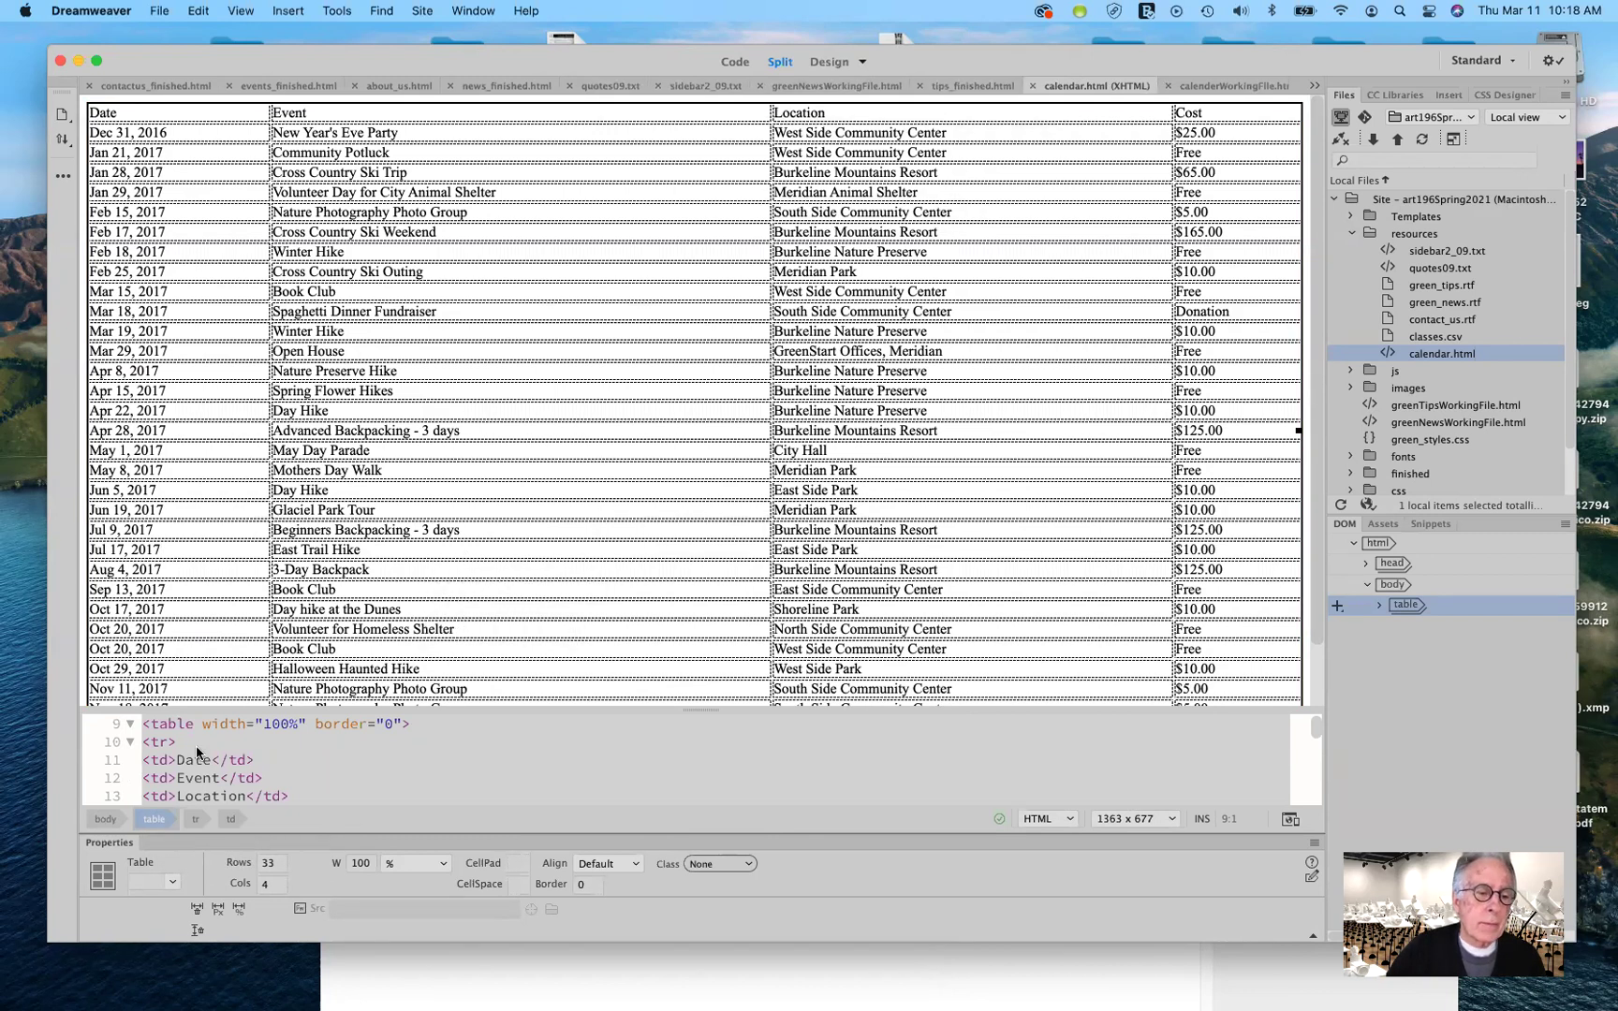
pyautogui.click(419, 555)
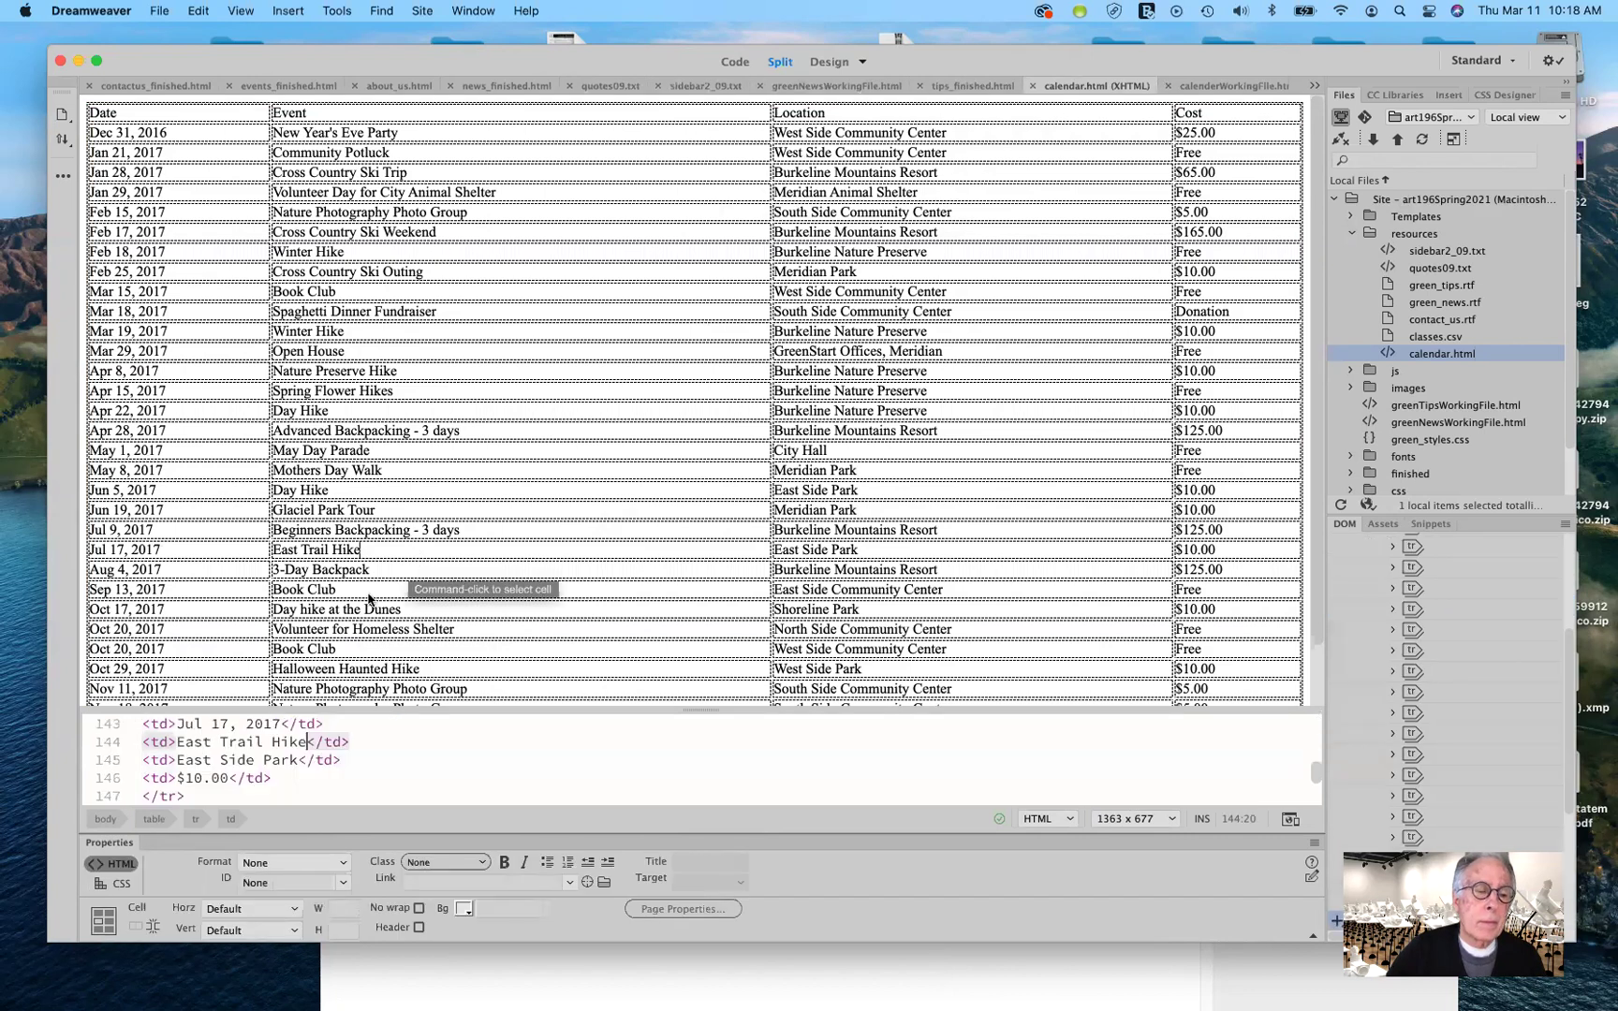
pyautogui.click(153, 821)
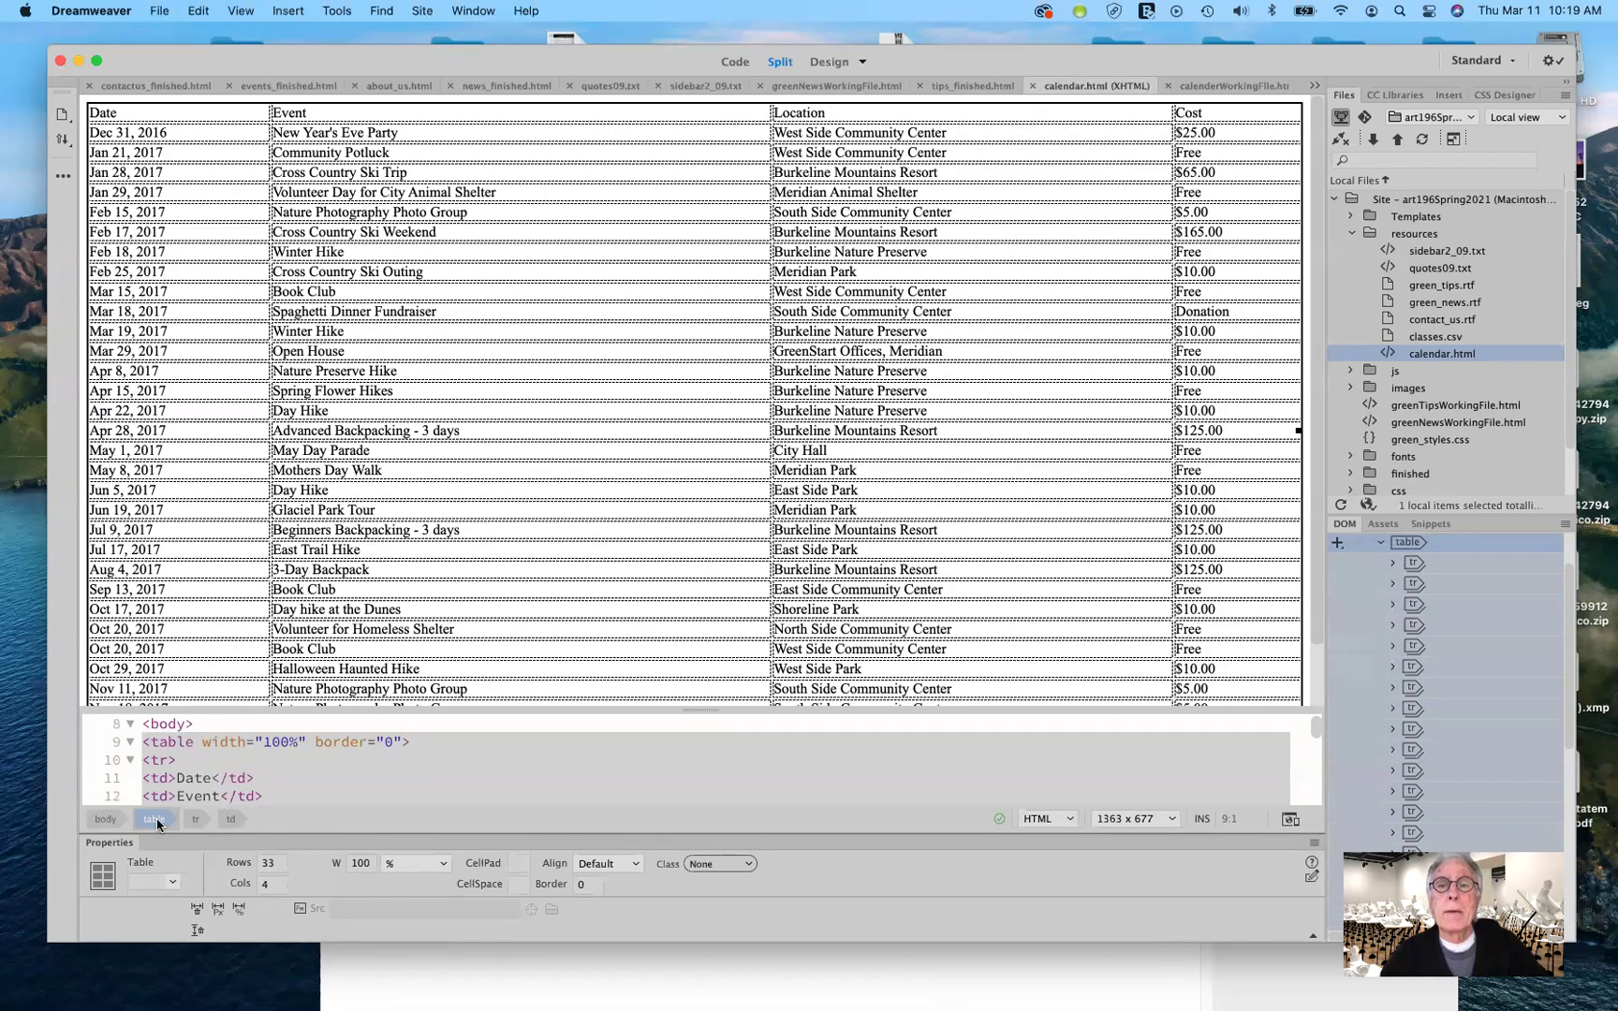
# Replace the existing event table in calenderWorkingFile.html with the table copied from calendar.html.
pyautogui.click(1222, 86)
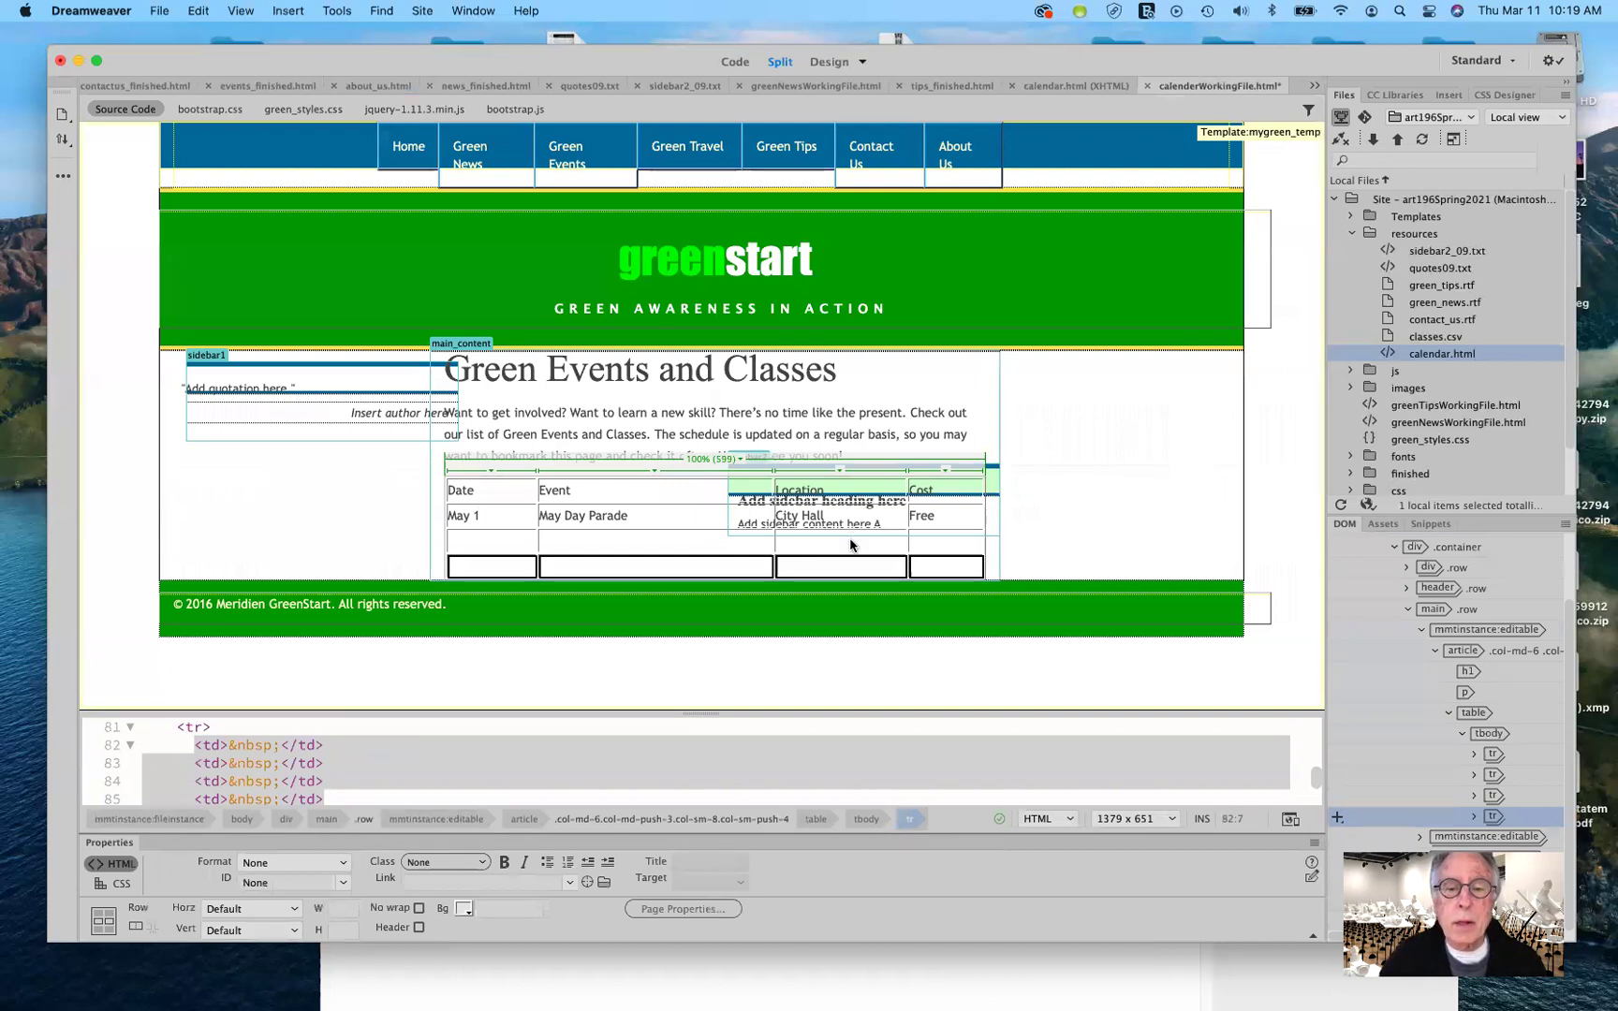
pyautogui.click(846, 570)
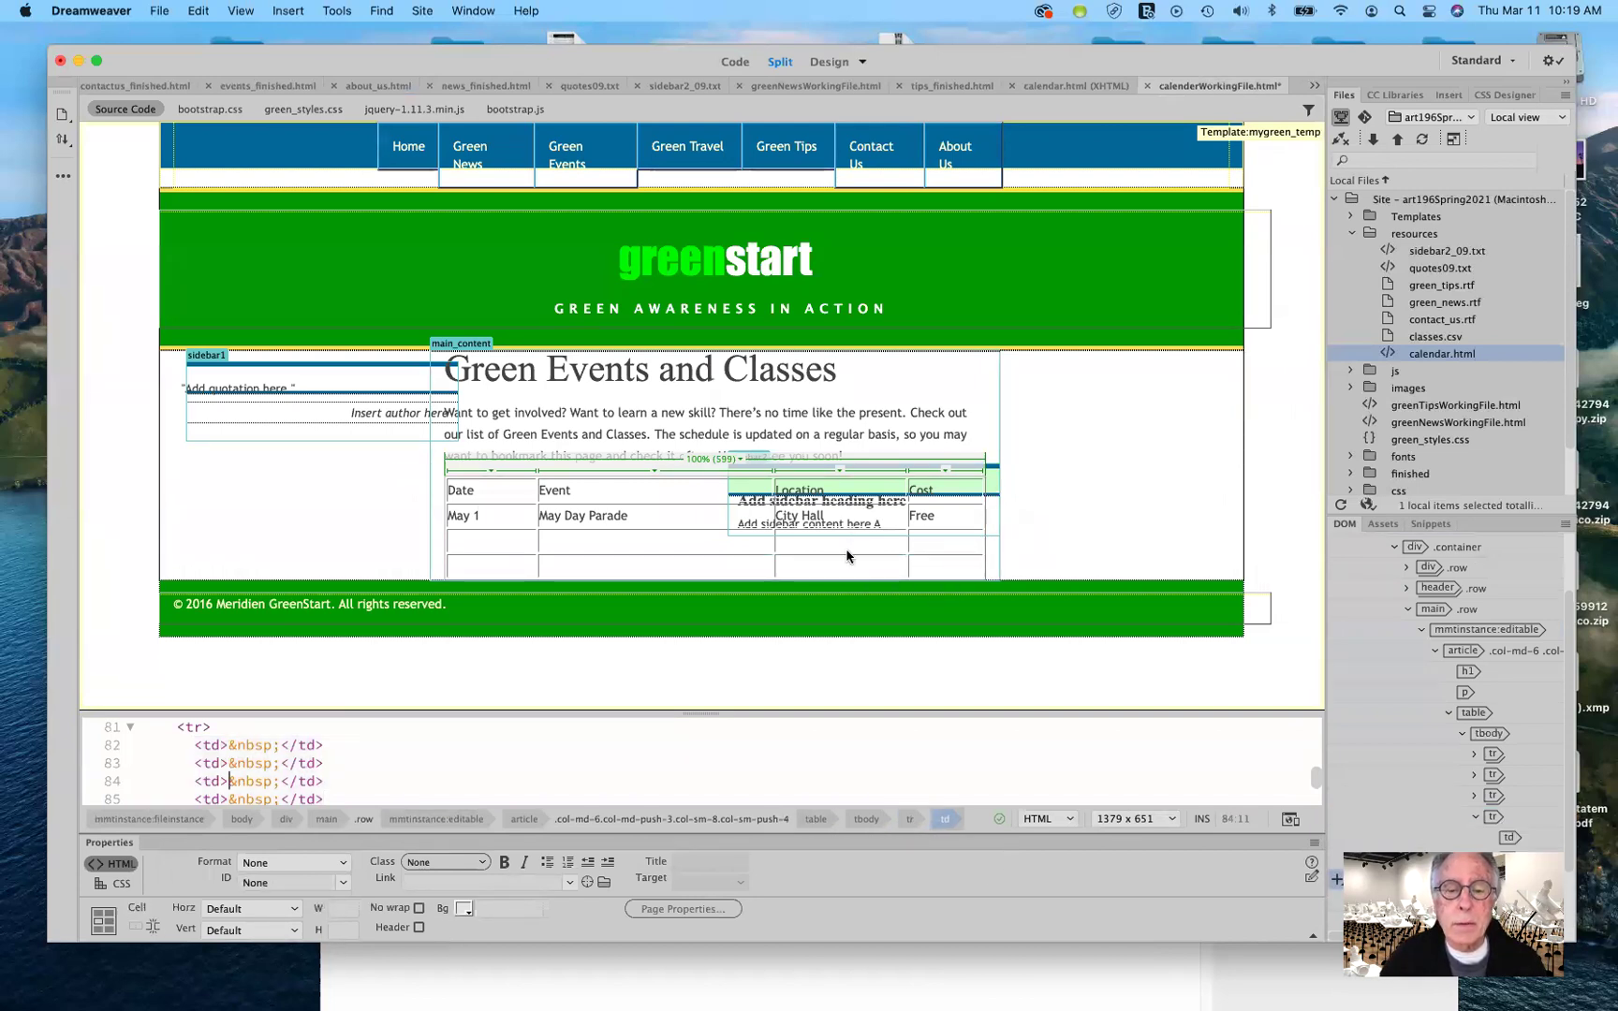
pyautogui.click(817, 823)
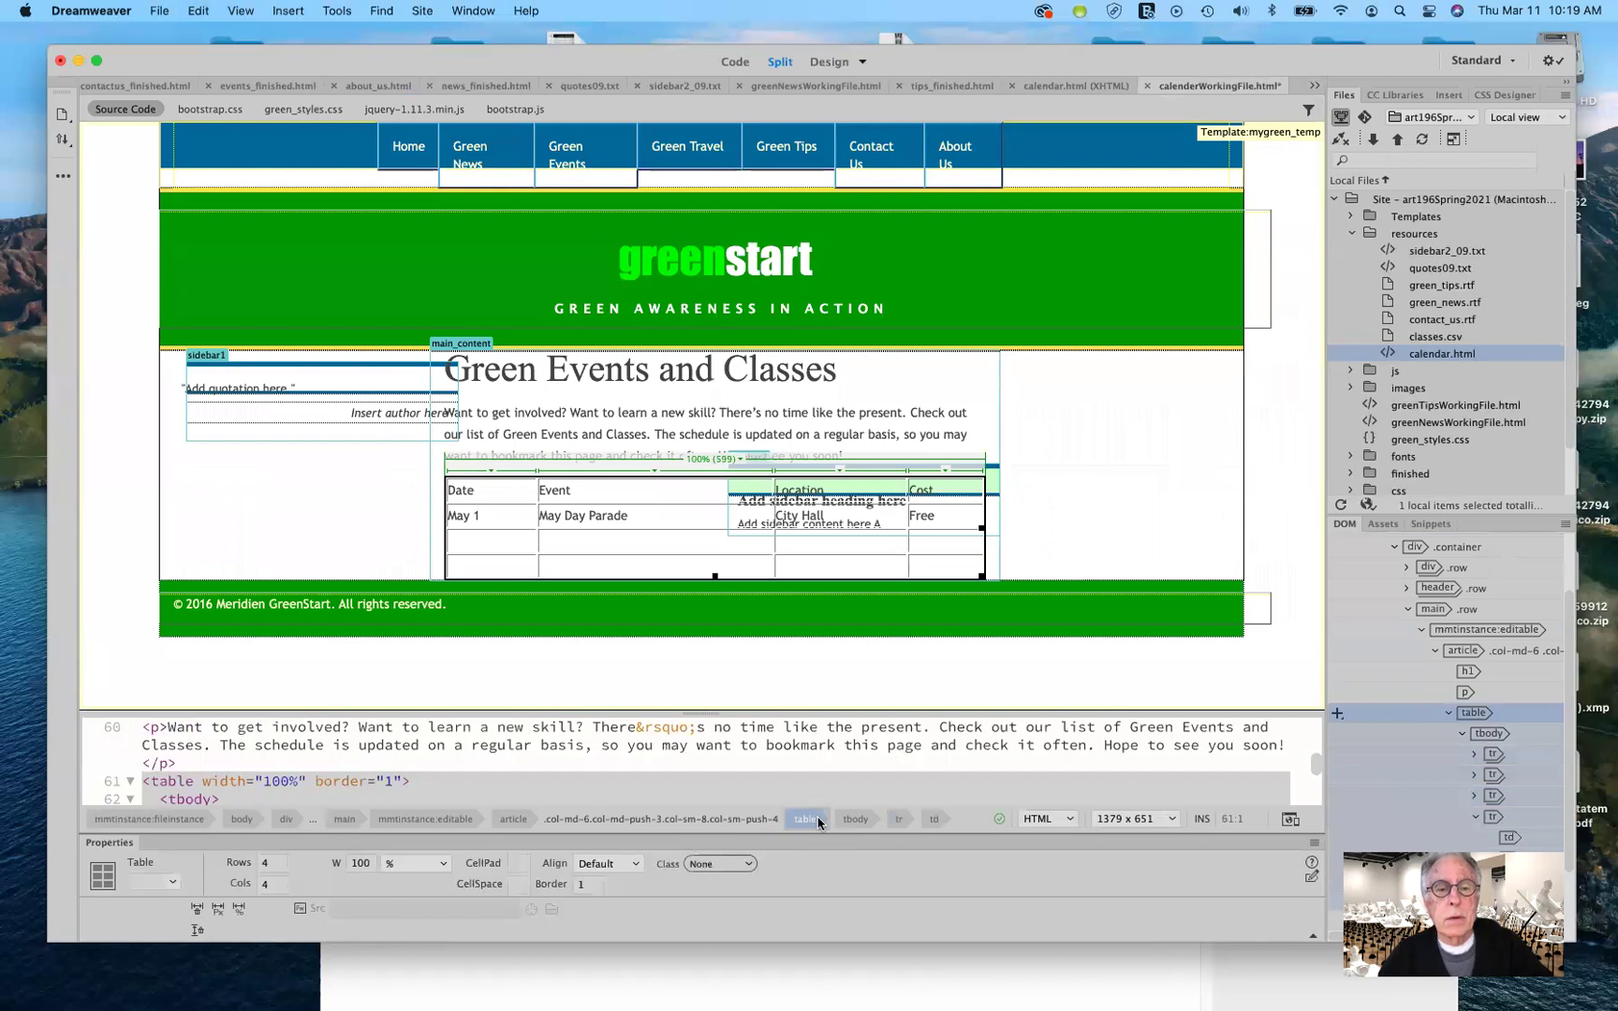
pyautogui.press('super+v')
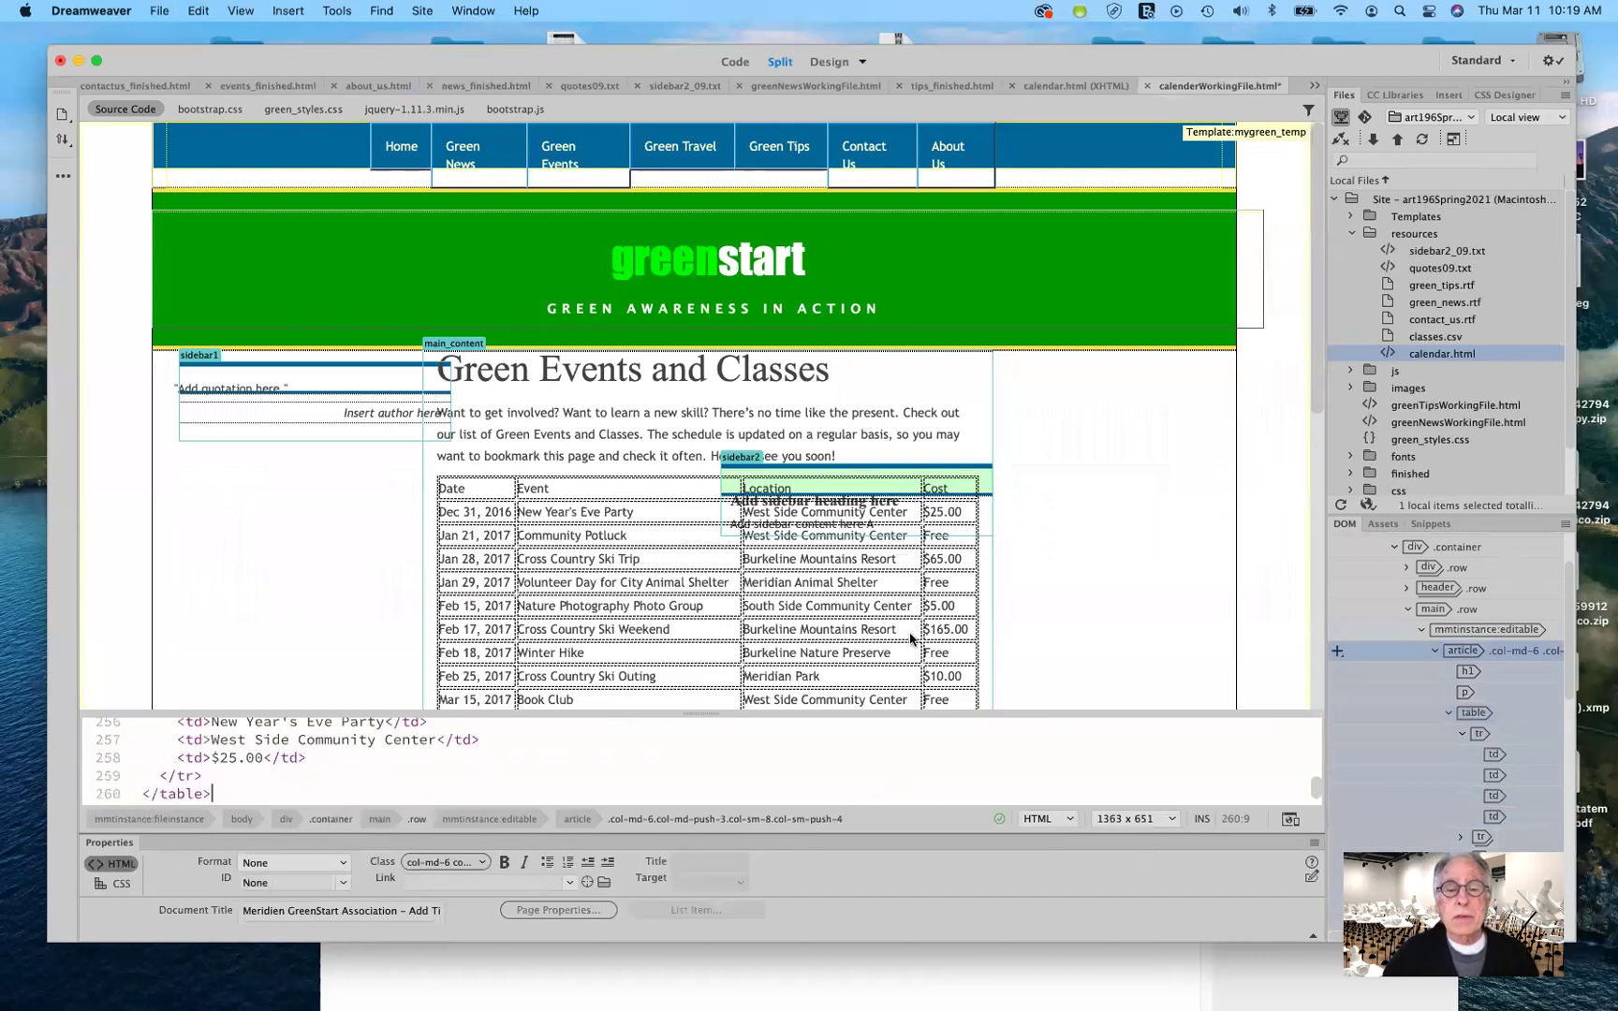
# Examine the pasted event schedule from its header row down to the last entry and the page footer.
pyautogui.scroll(-5, 910, 640)
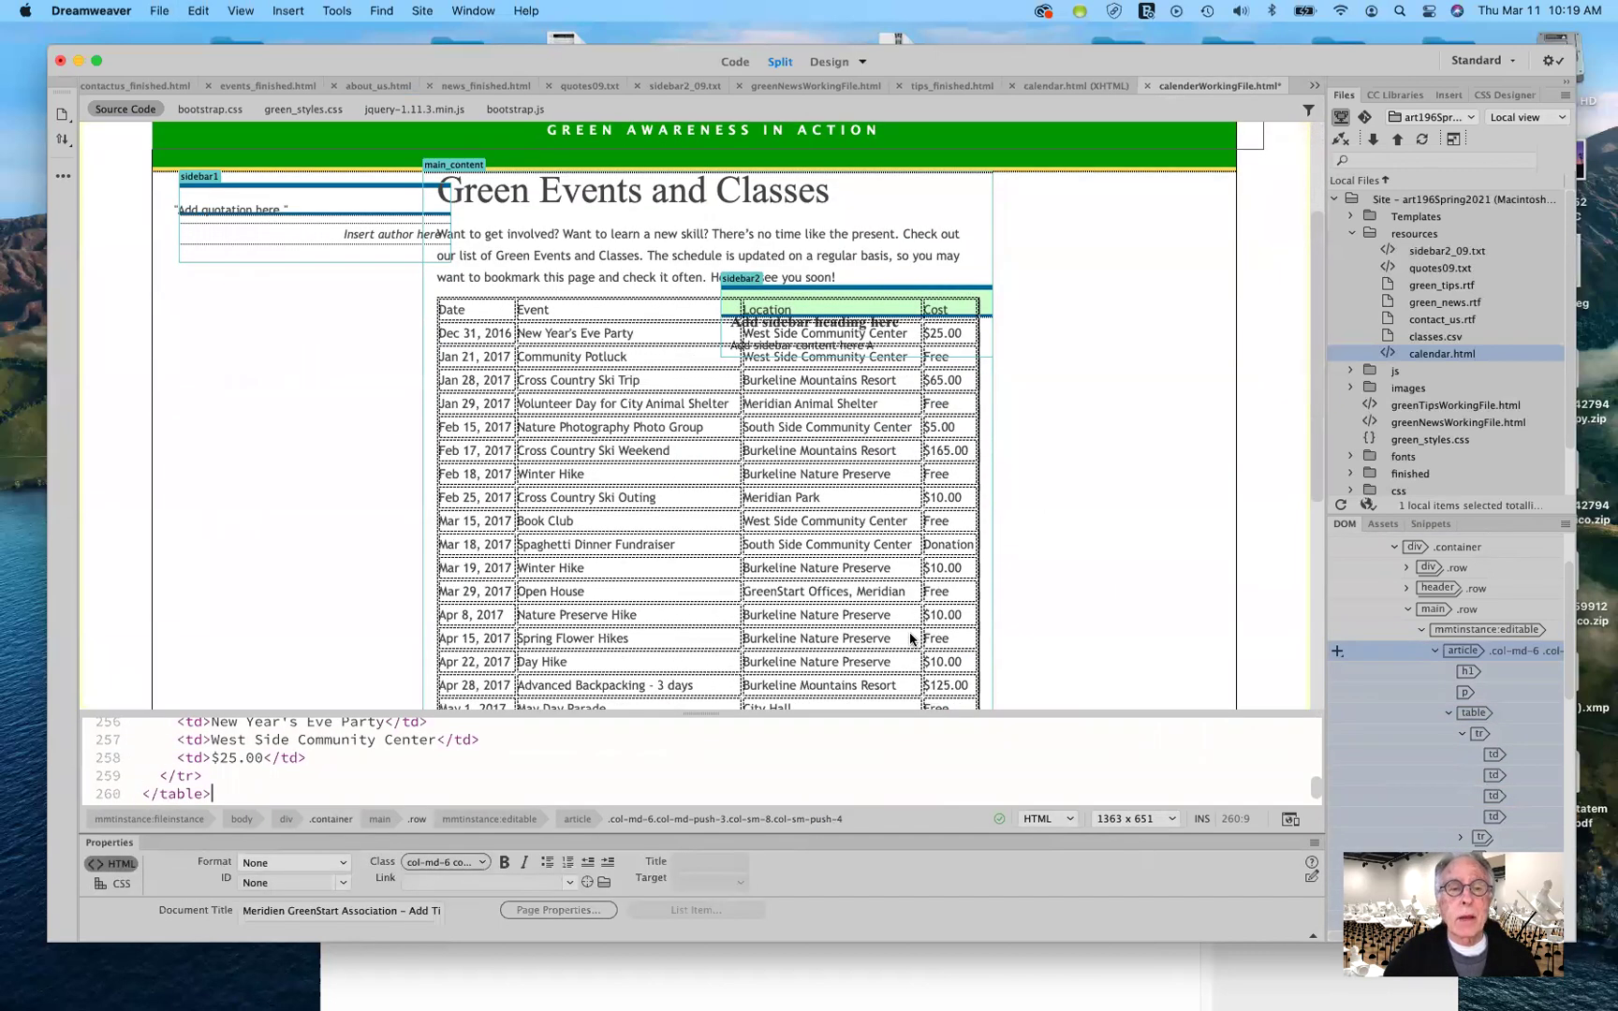
pyautogui.scroll(-1, 911, 640)
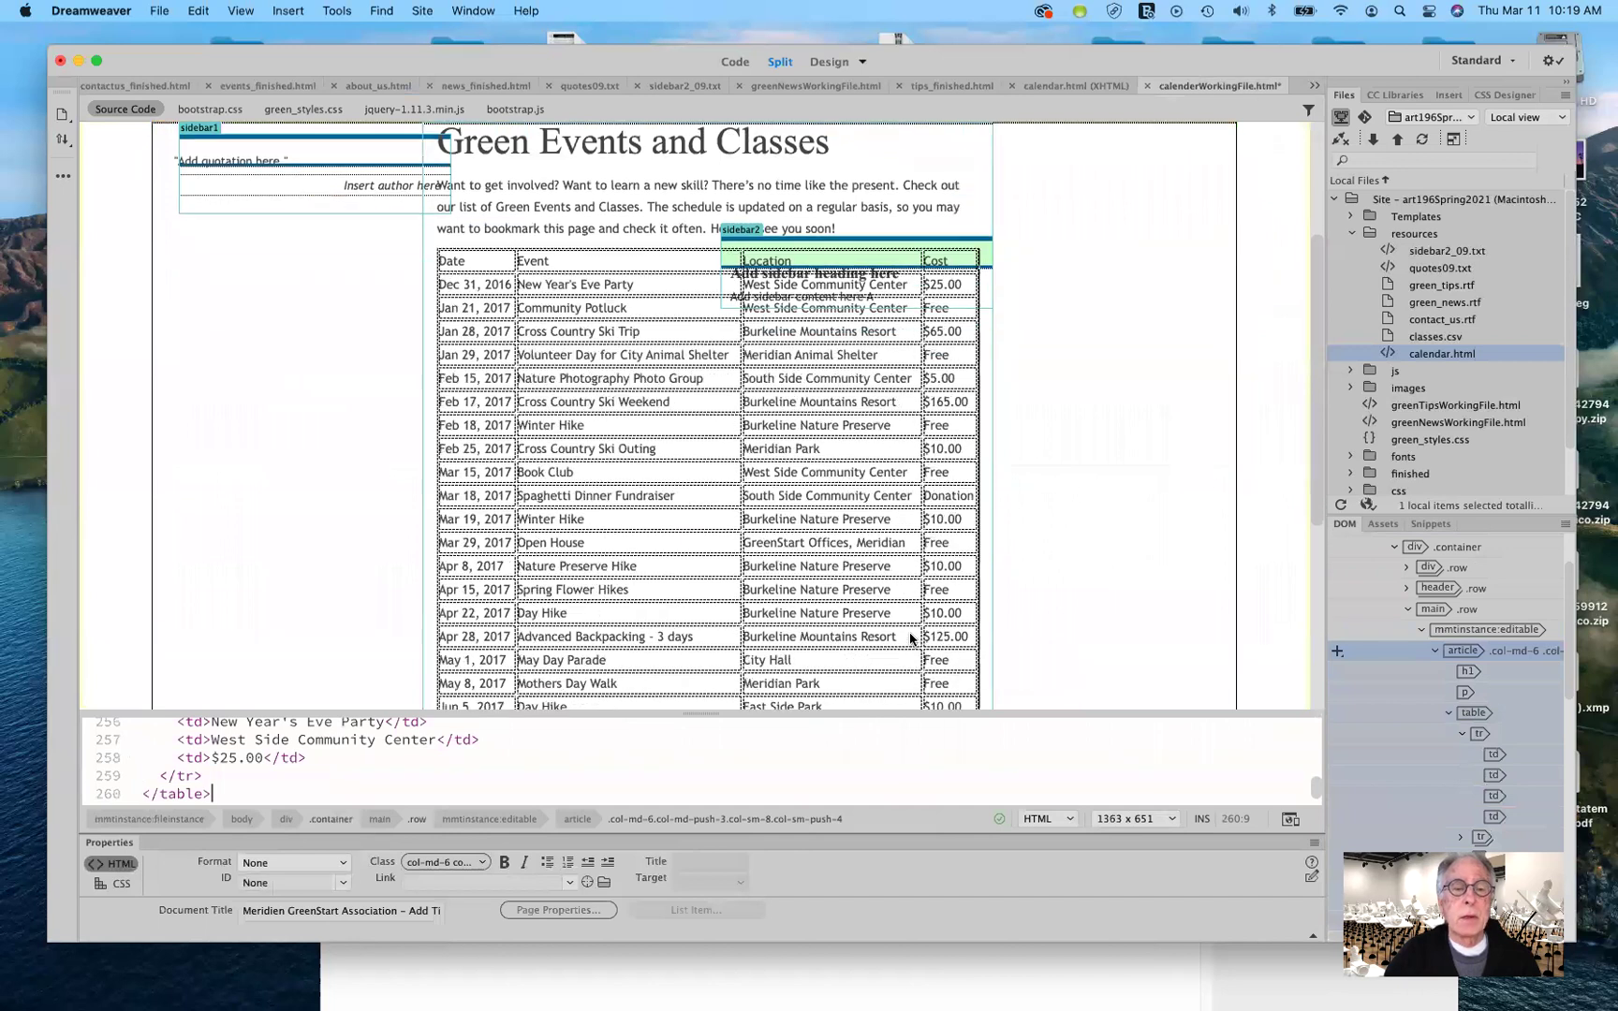
pyautogui.scroll(-2, 910, 640)
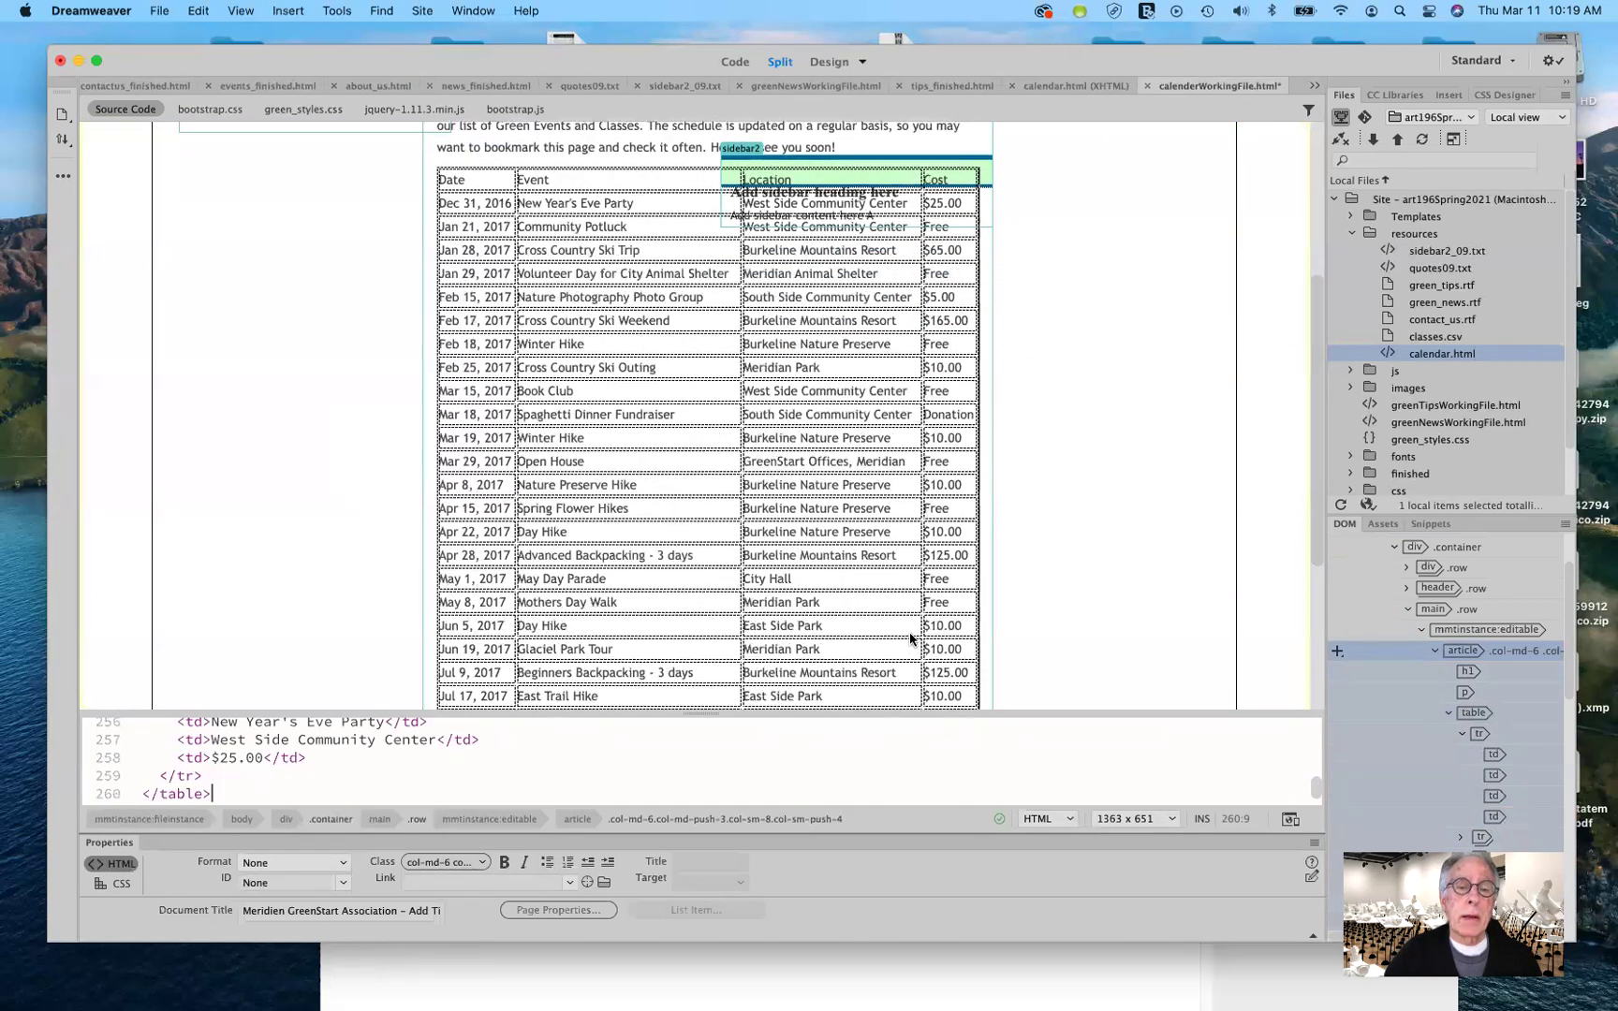
pyautogui.scroll(1, 911, 640)
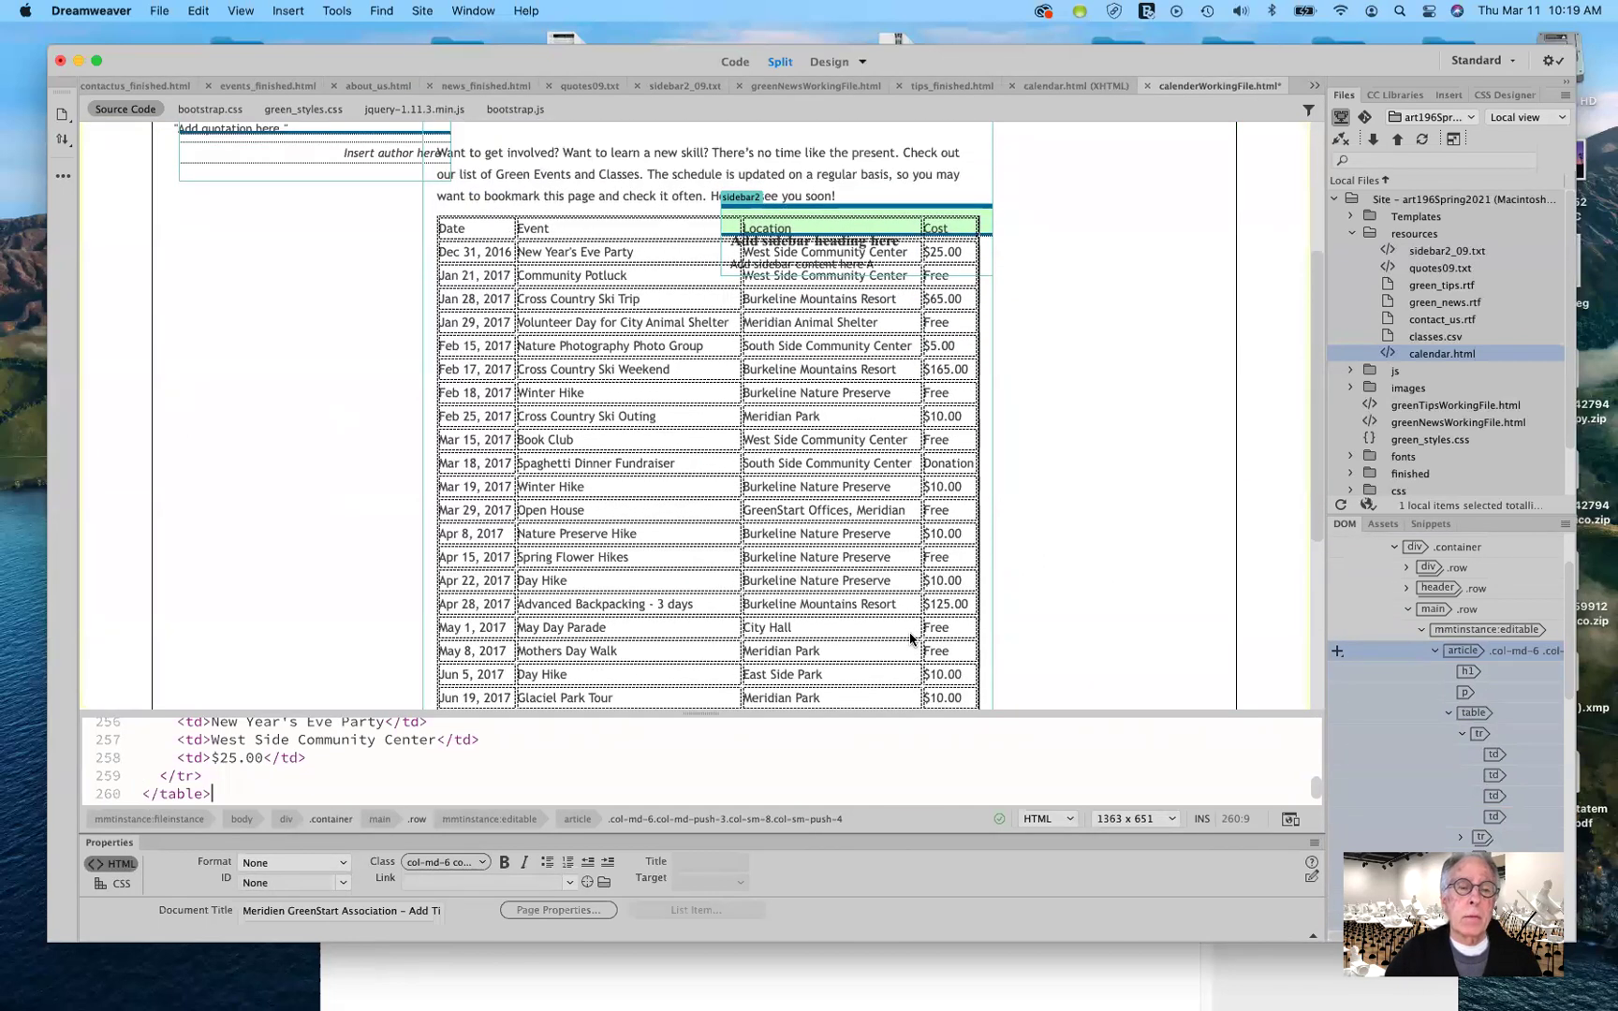
pyautogui.scroll(1, 911, 640)
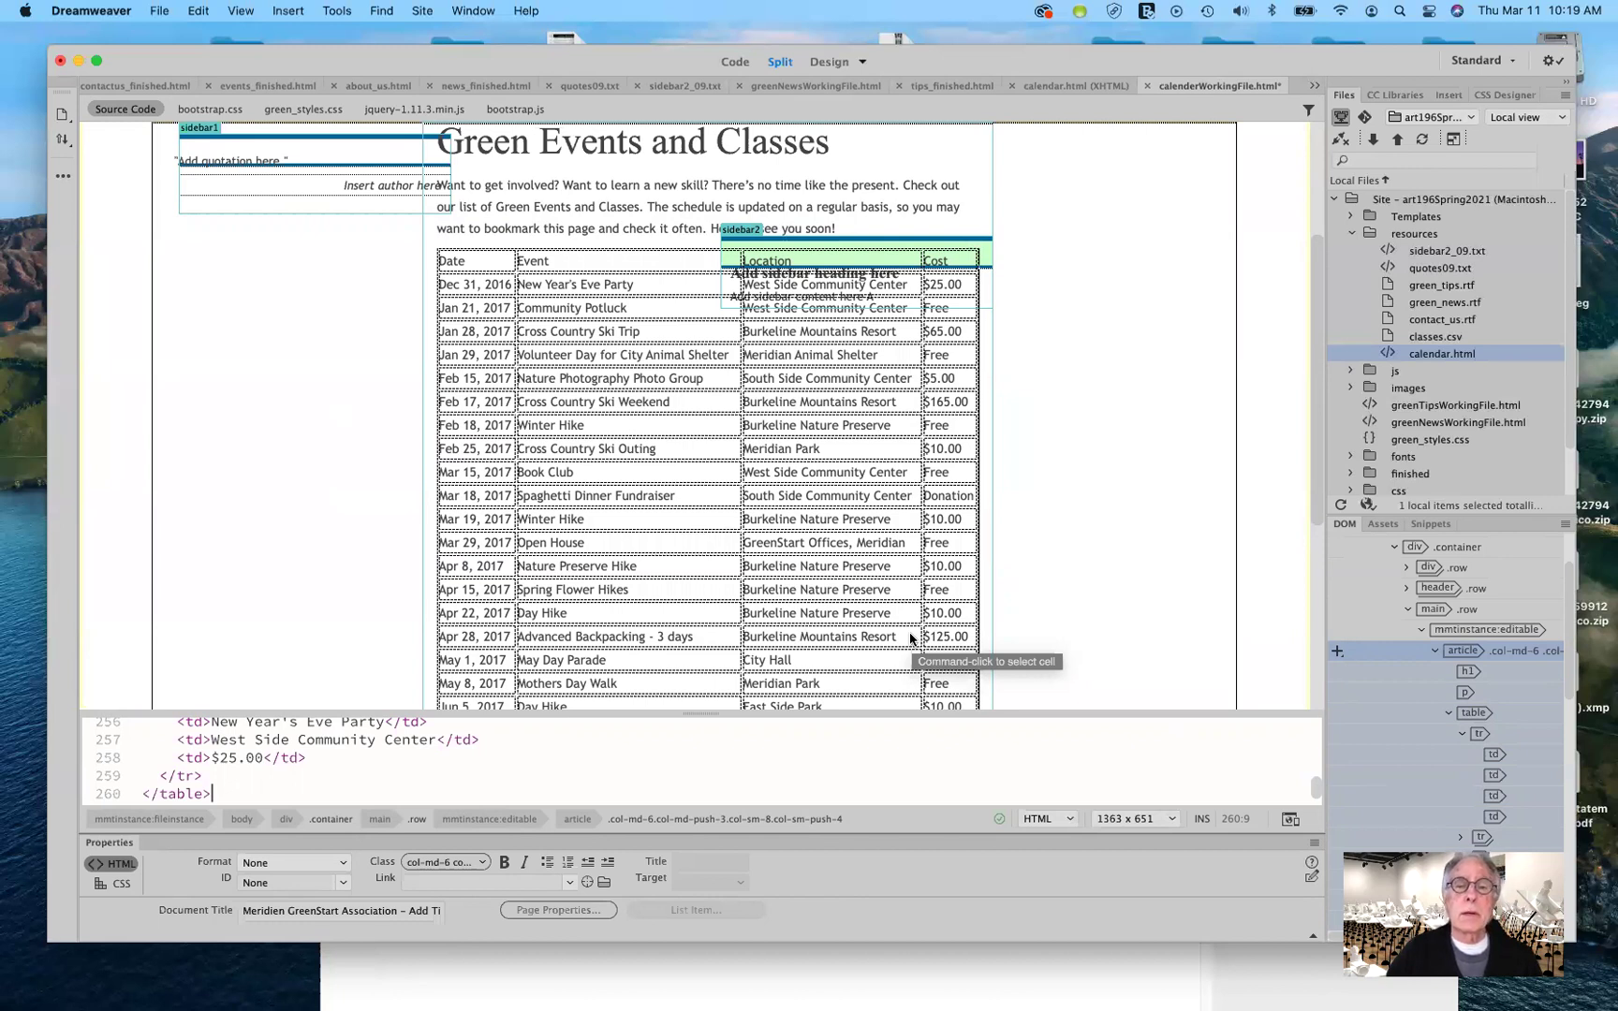
pyautogui.scroll(2, 911, 639)
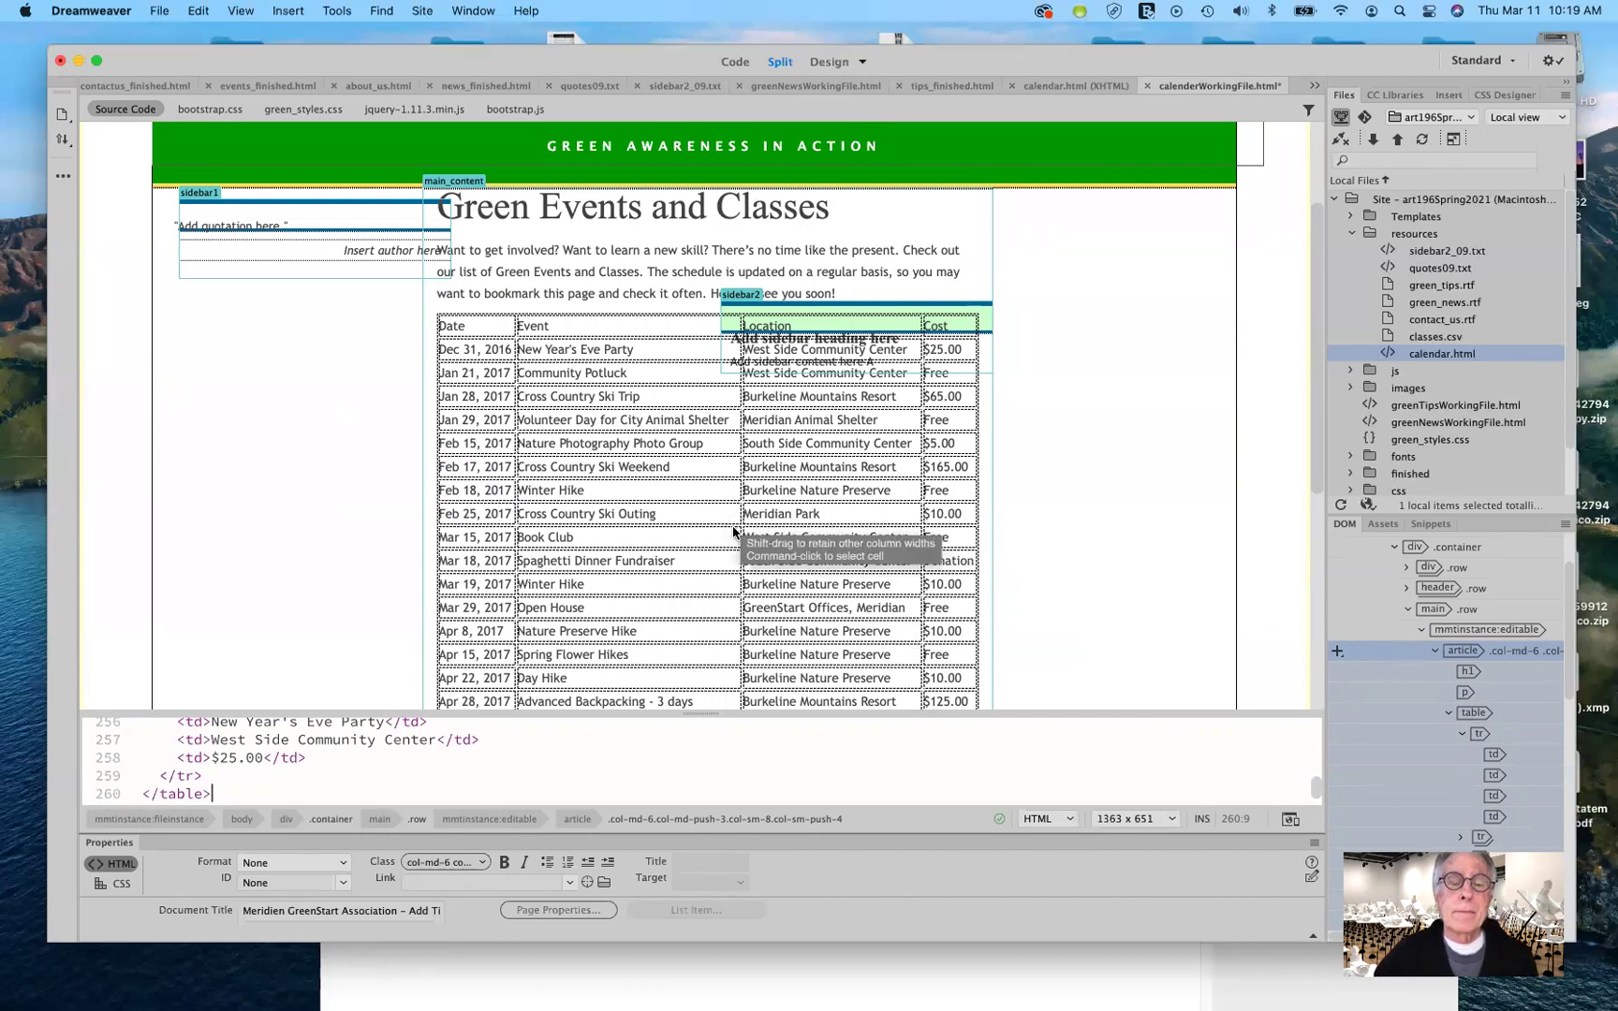
pyautogui.scroll(-3, 692, 614)
pyautogui.scroll(2, 691, 618)
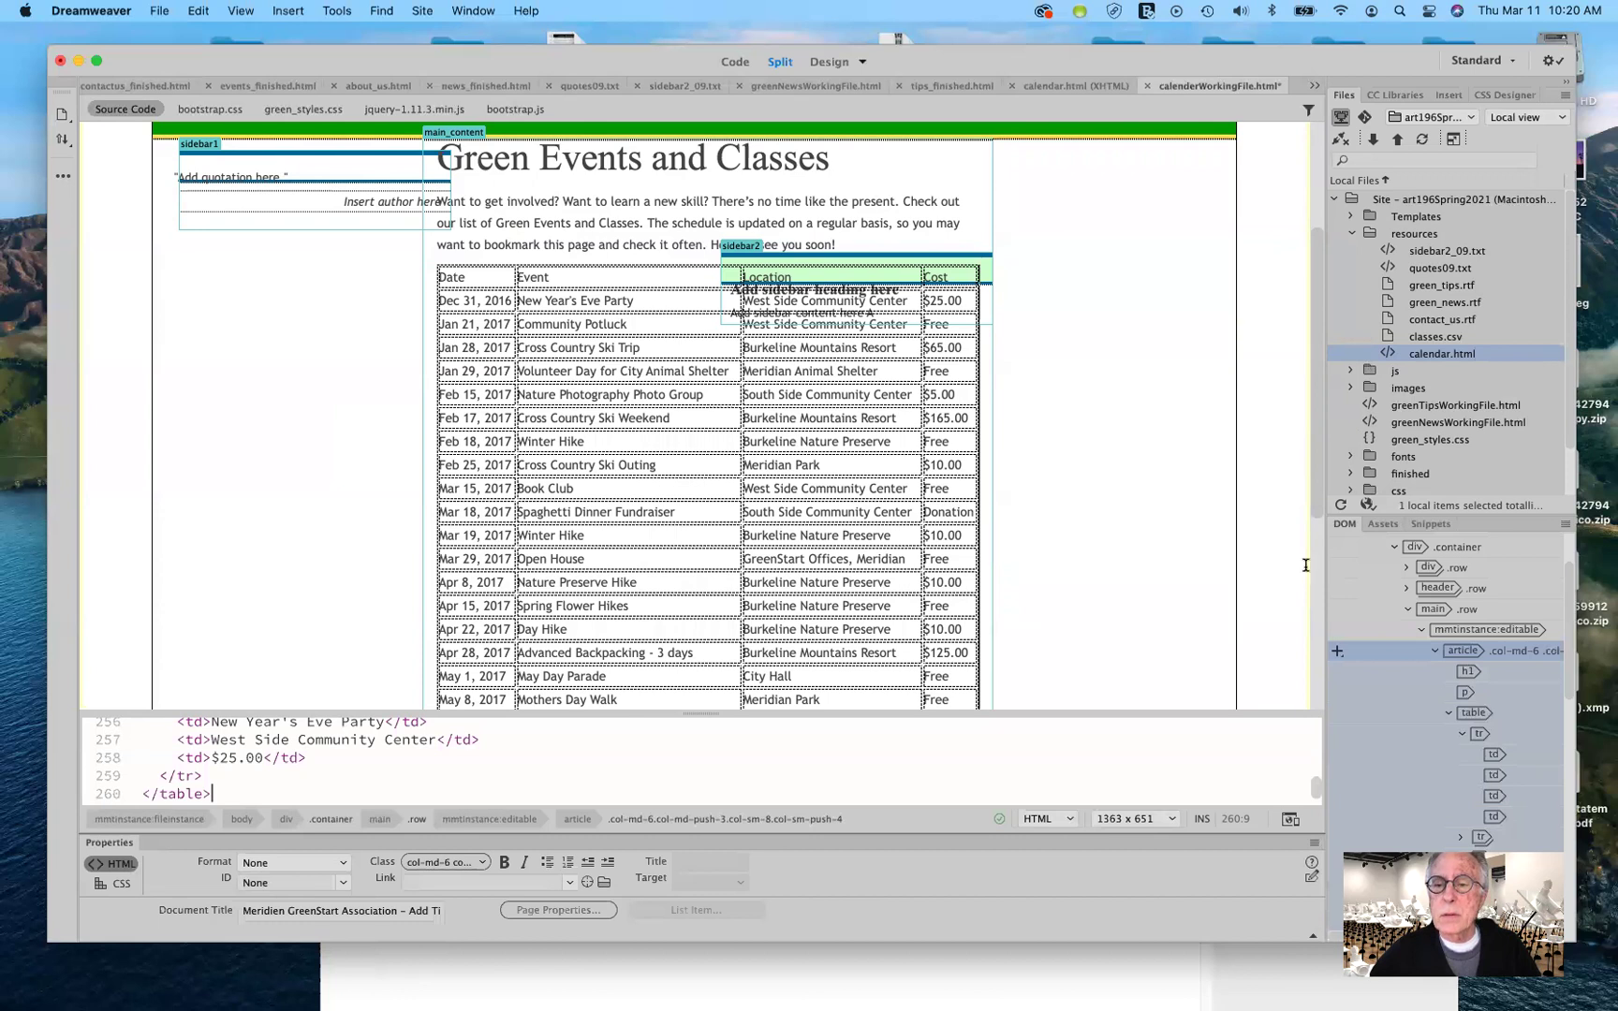
pyautogui.scroll(-5, 1258, 570)
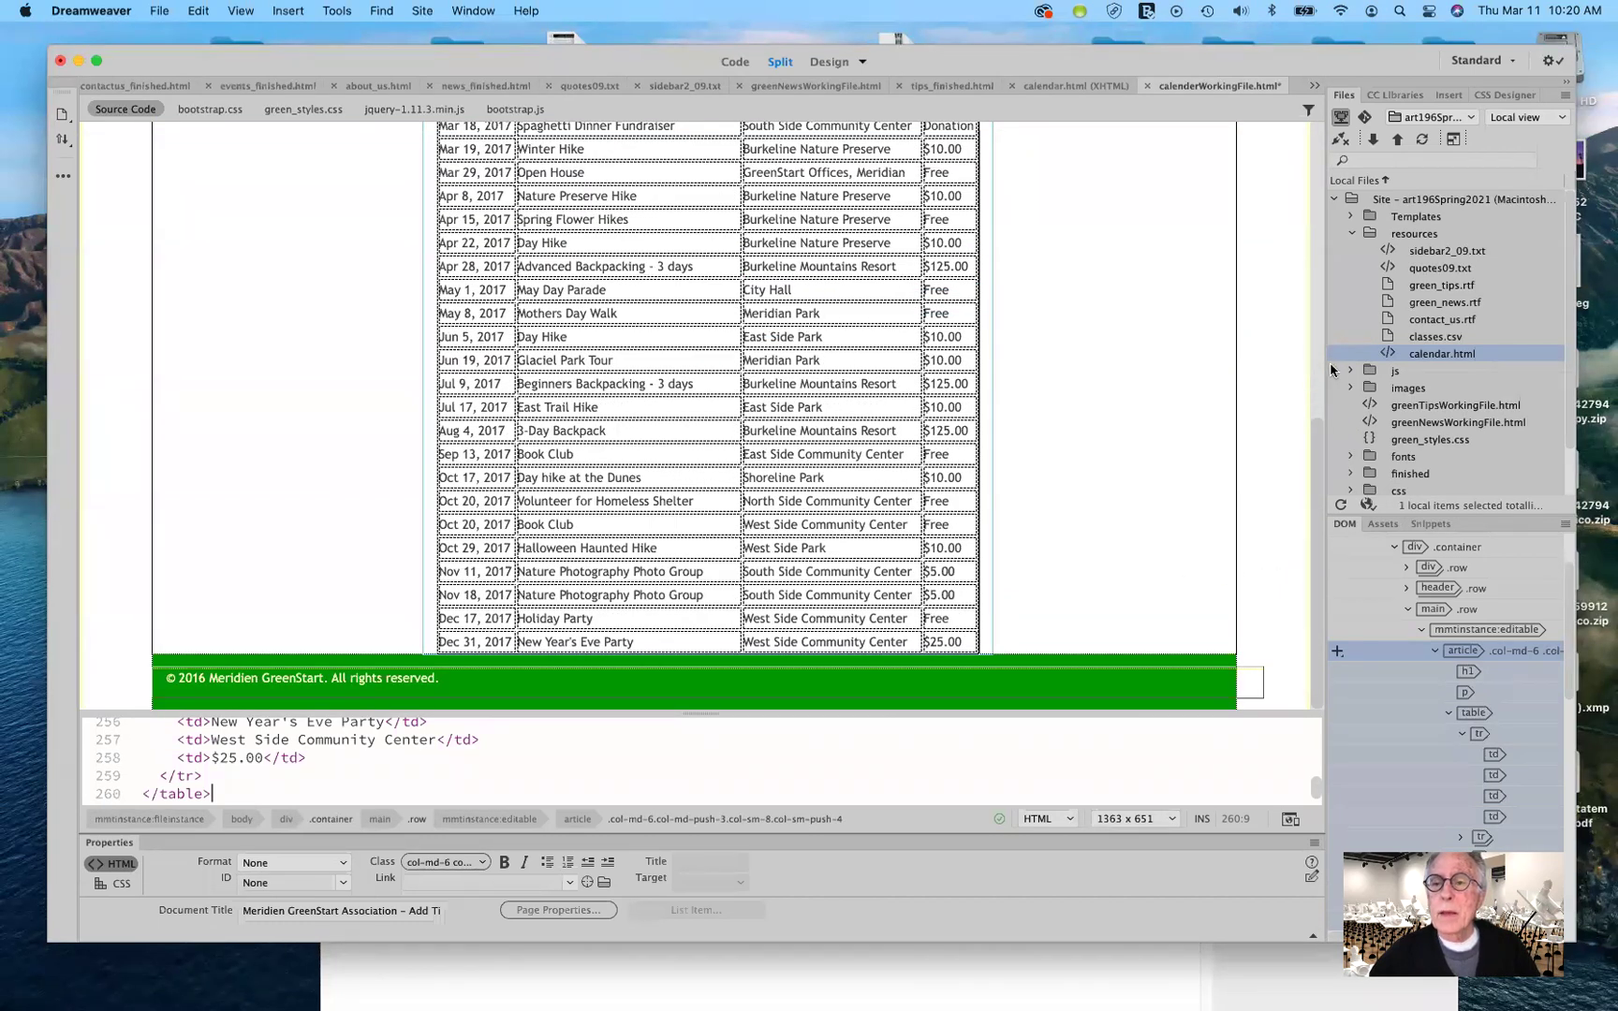
# Widen the side panel area and bring up the CSS Designer for the events page.
pyautogui.moveTo(1325, 374); pyautogui.dragTo(1102, 386)
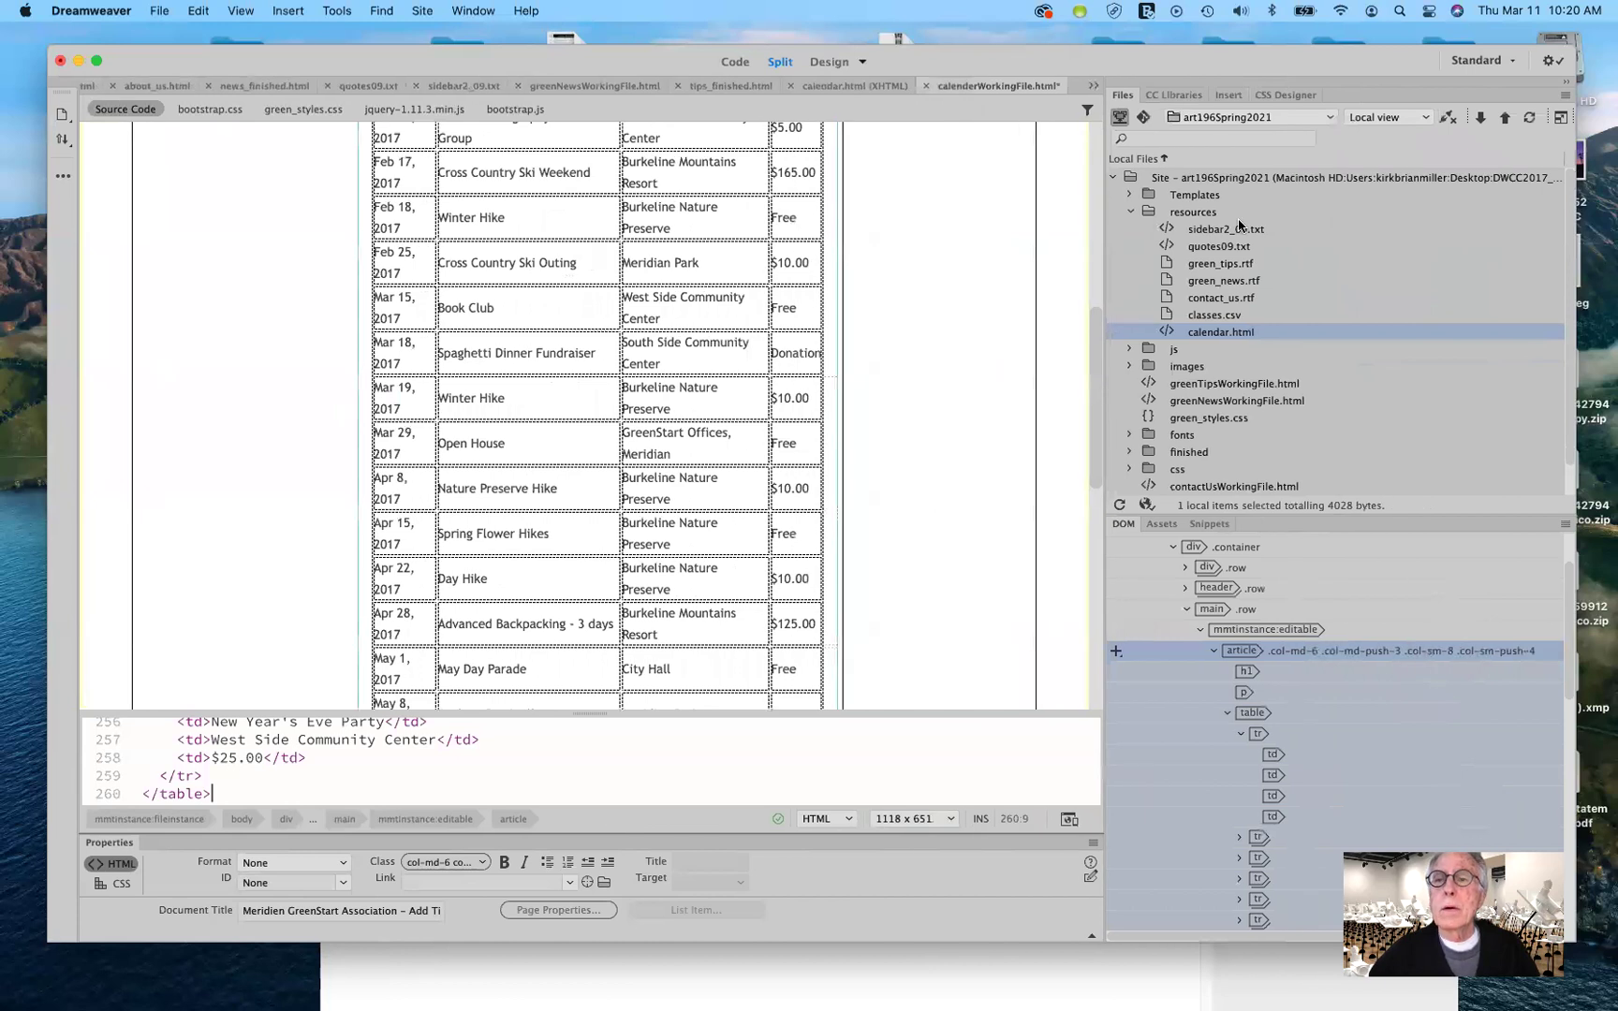
pyautogui.click(1285, 94)
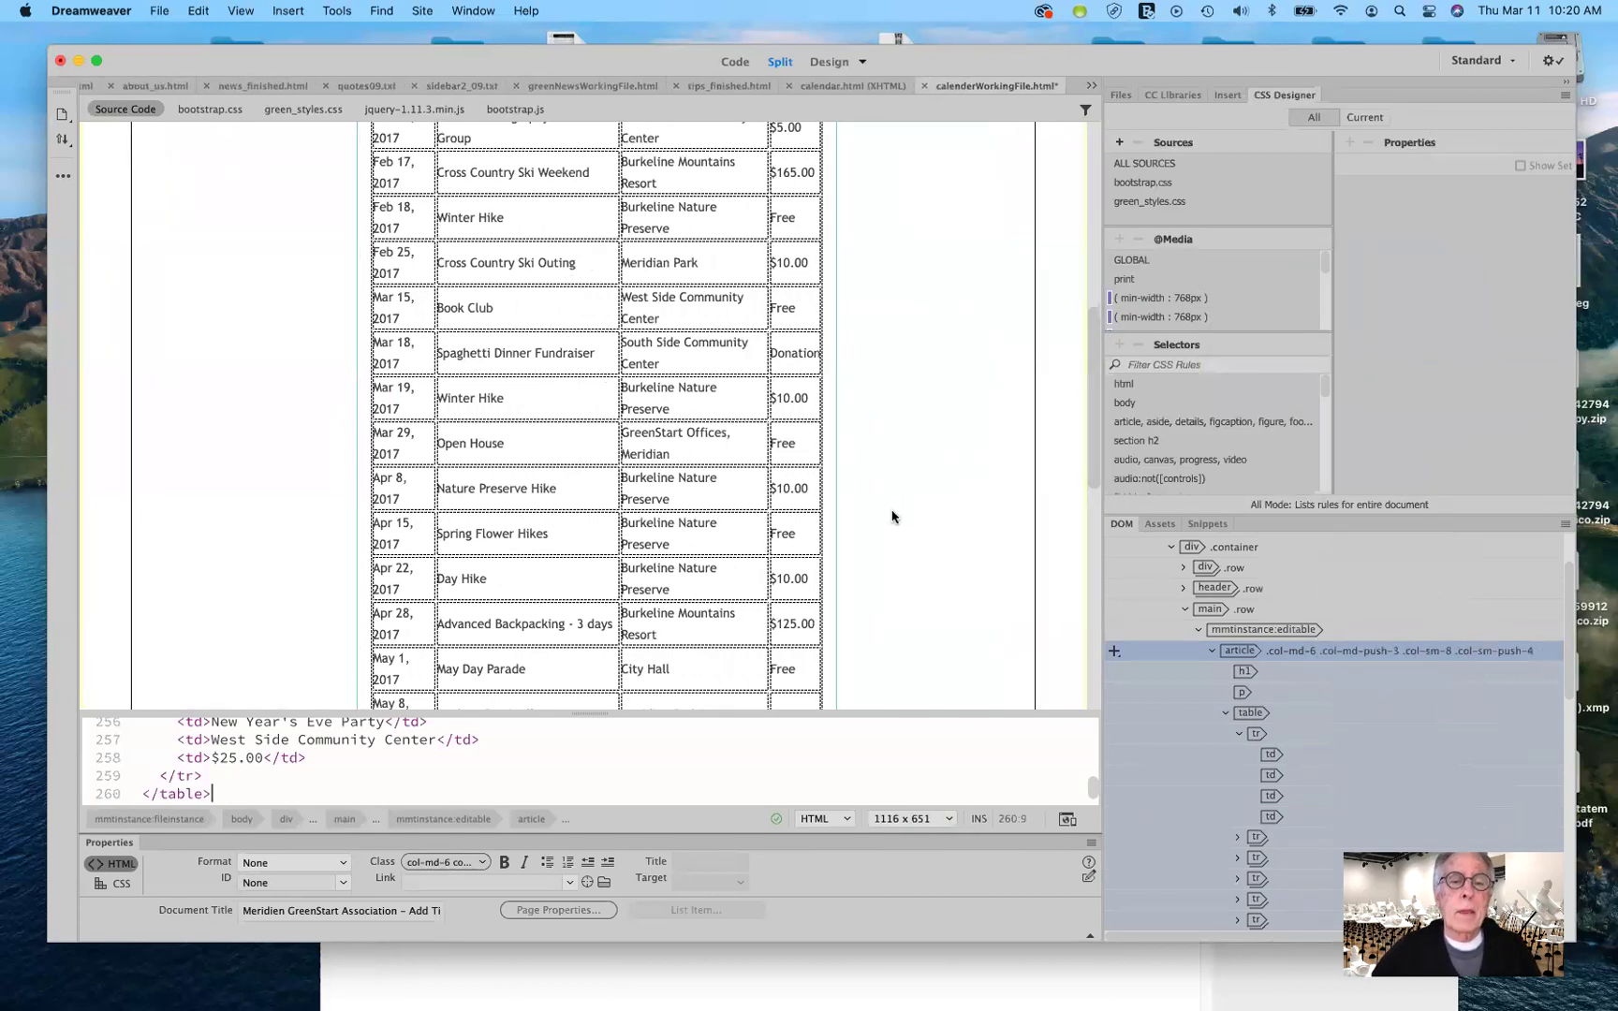
pyautogui.scroll(10, 893, 515)
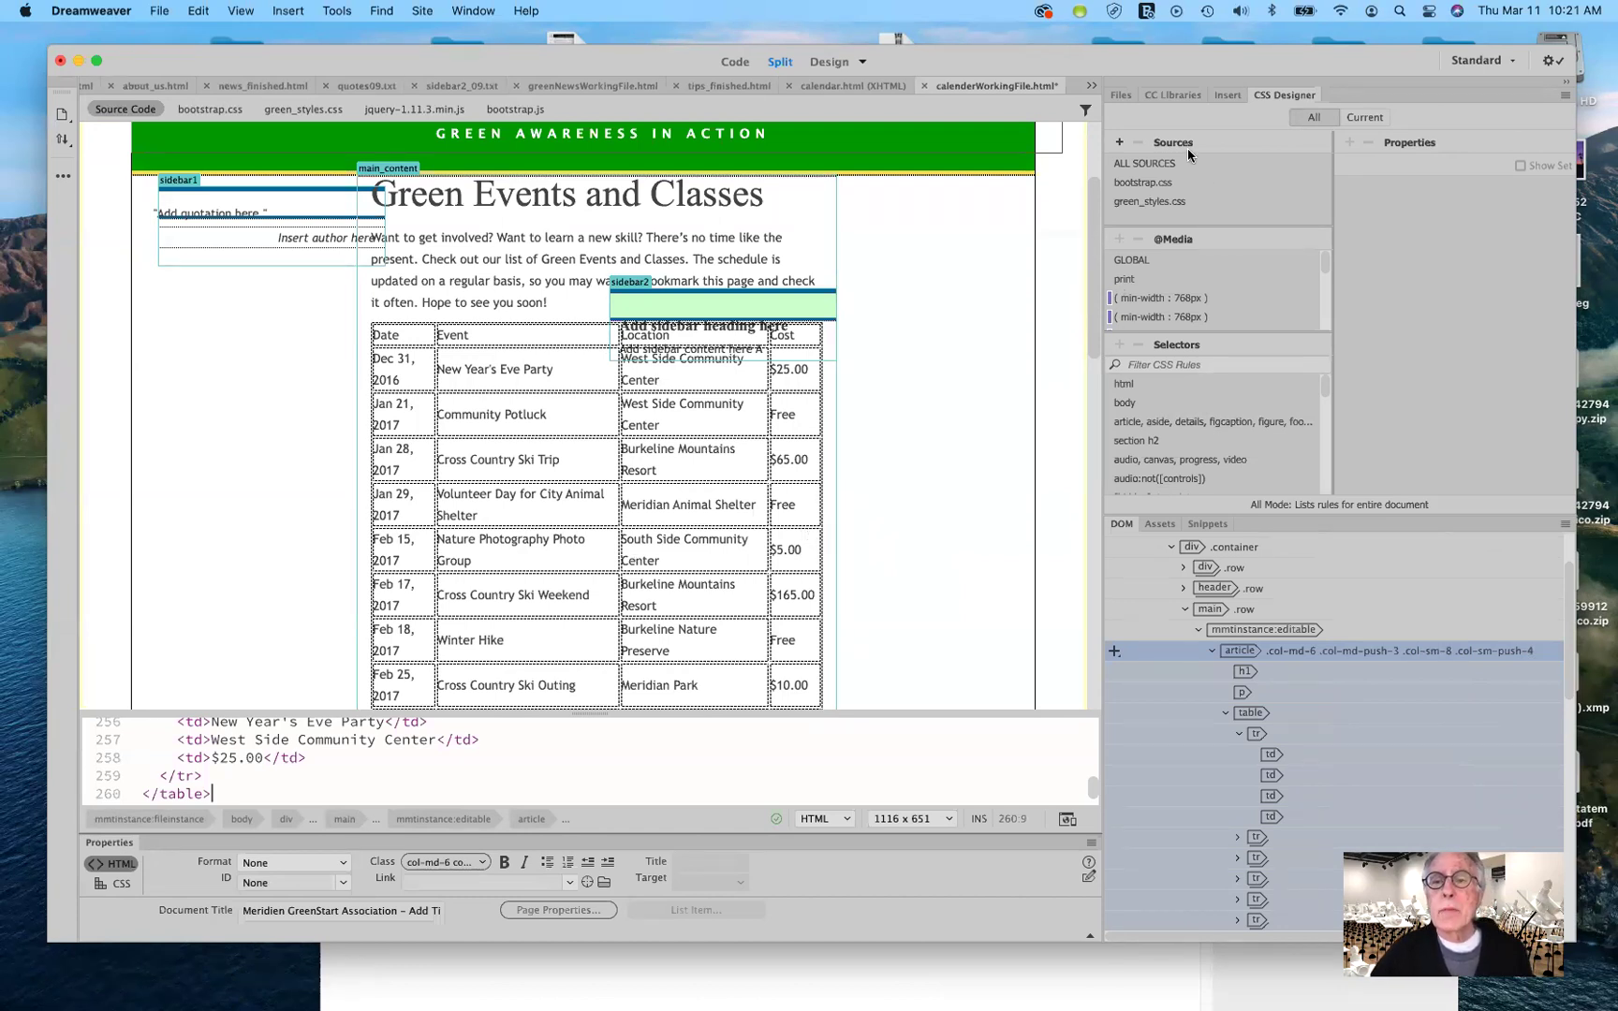
# Create a section table selector in green_styles.css under the GLOBAL media scope.
pyautogui.click(1176, 204)
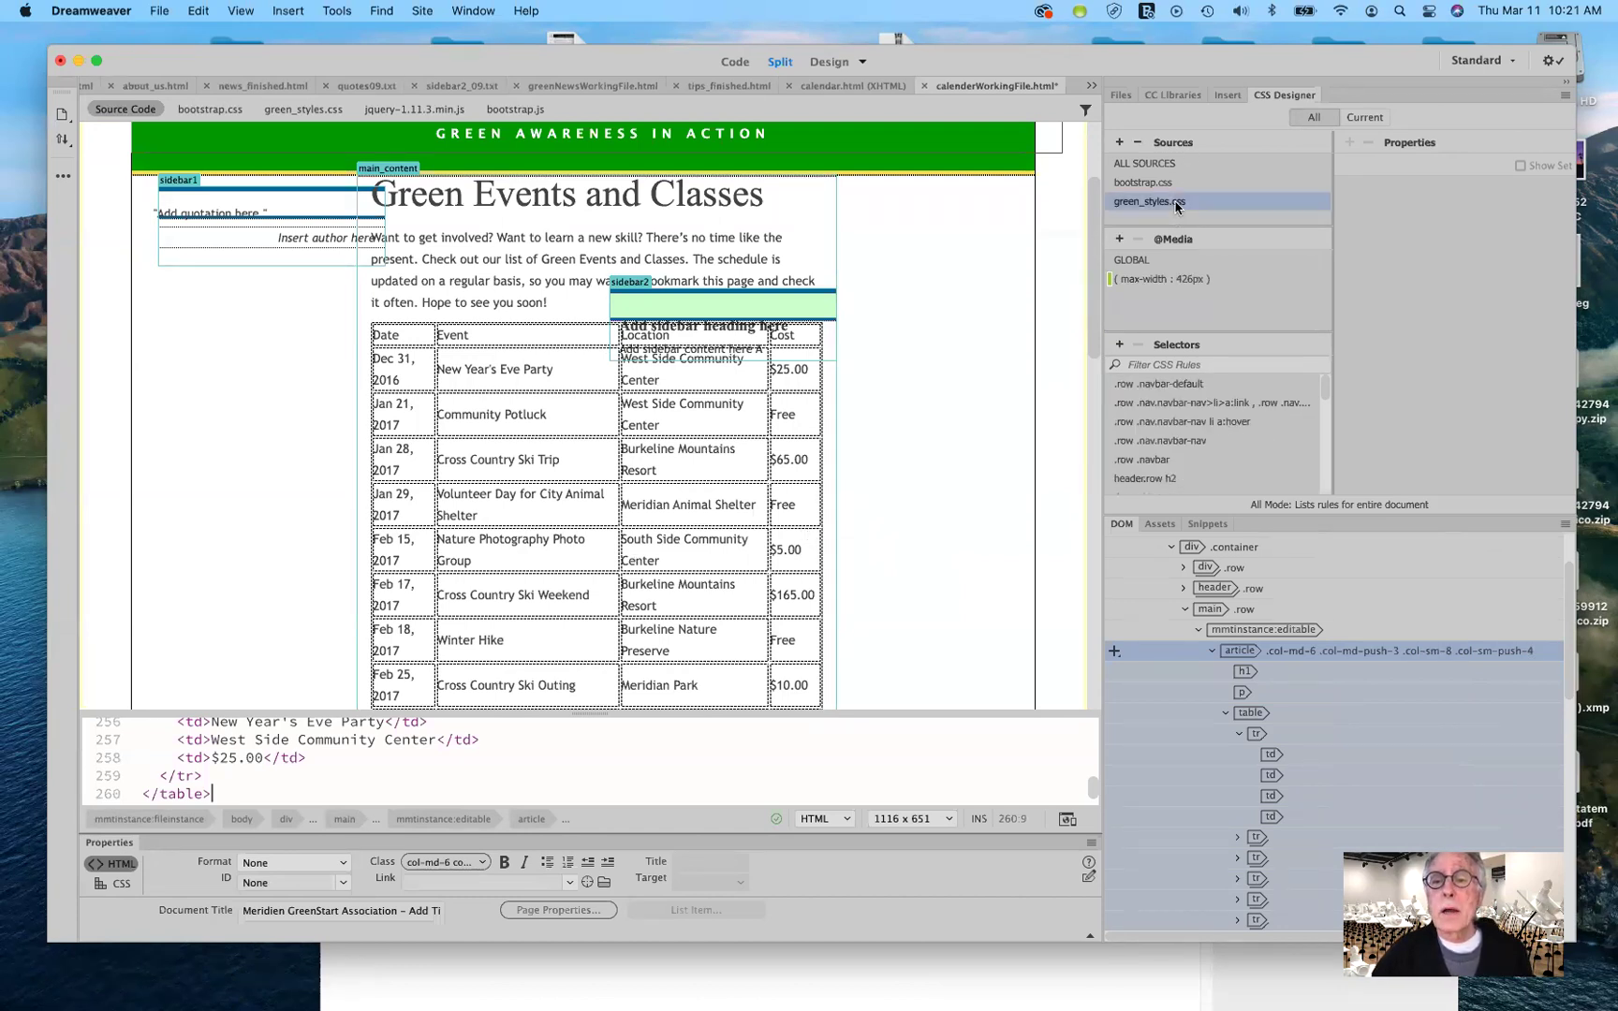
pyautogui.click(1171, 259)
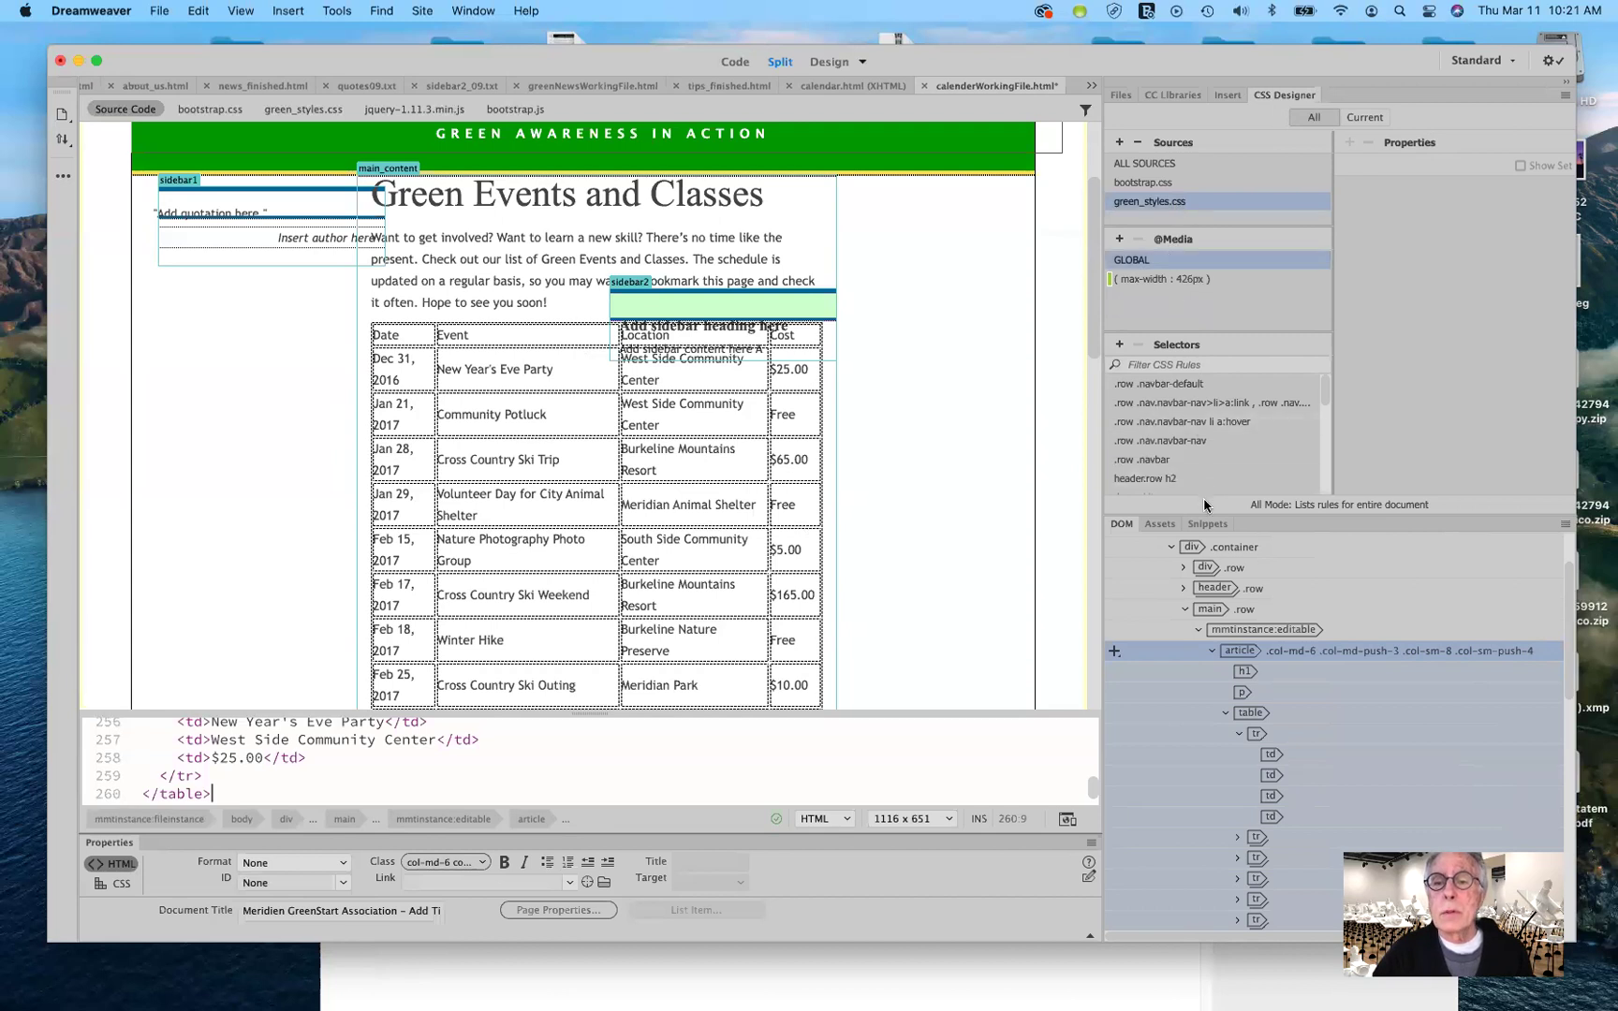
pyautogui.click(1120, 345)
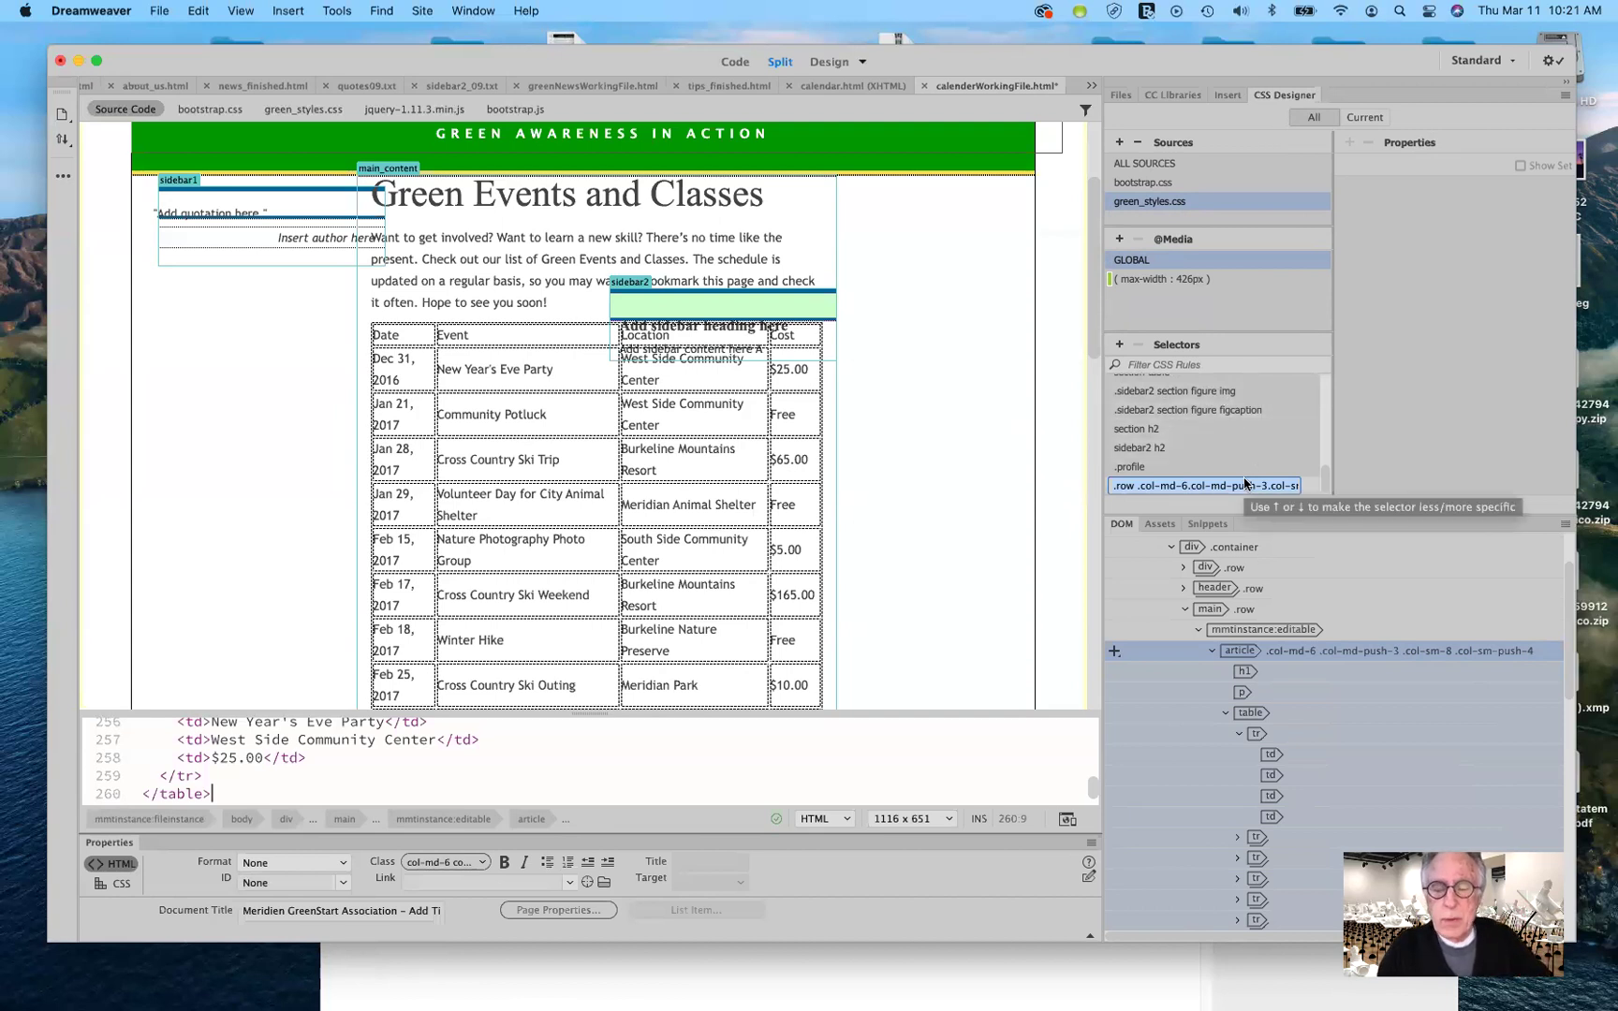
pyautogui.write('section')
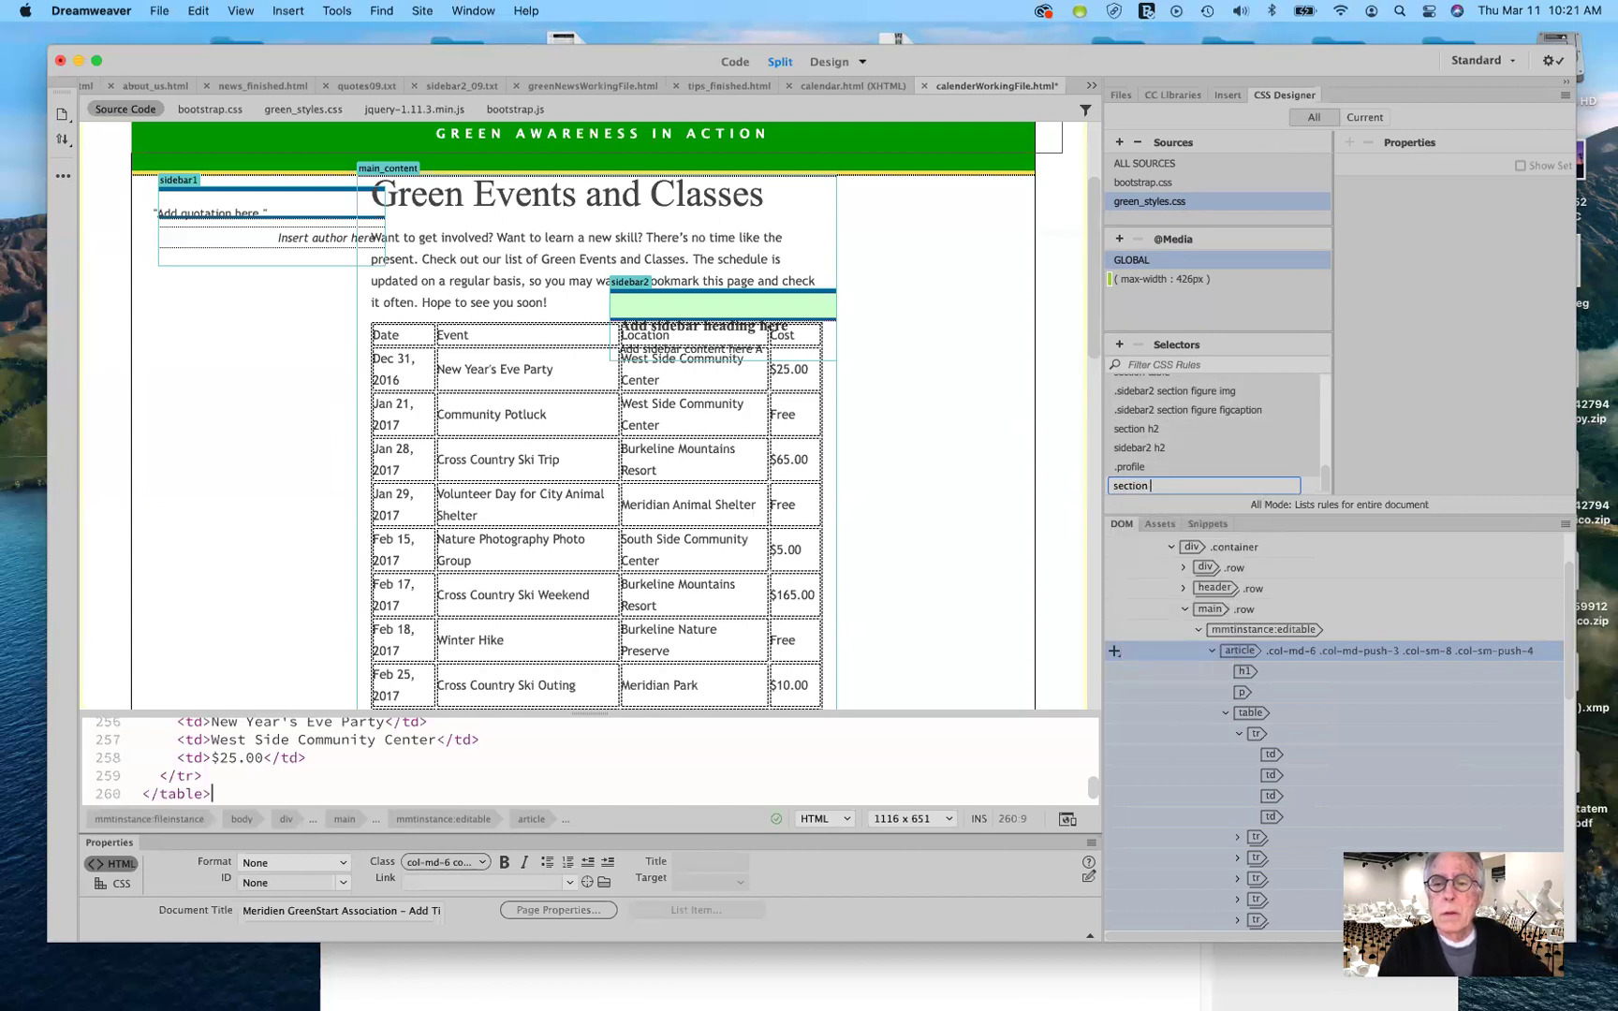
pyautogui.write(' table')
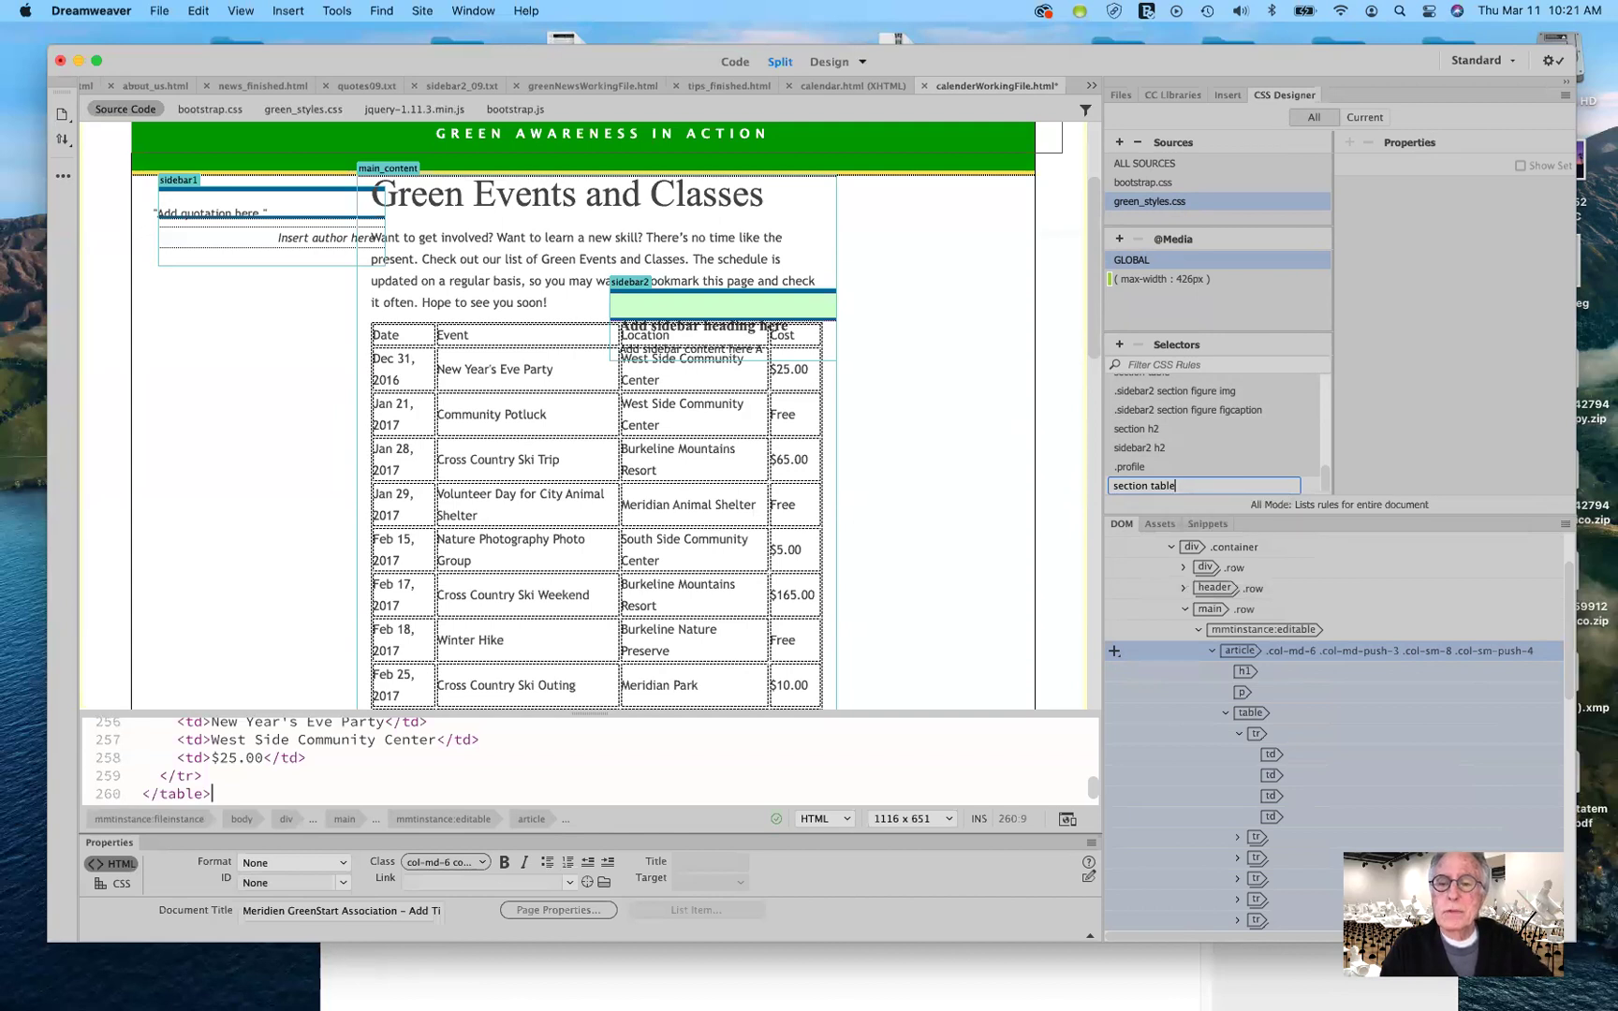
pyautogui.press('Return')
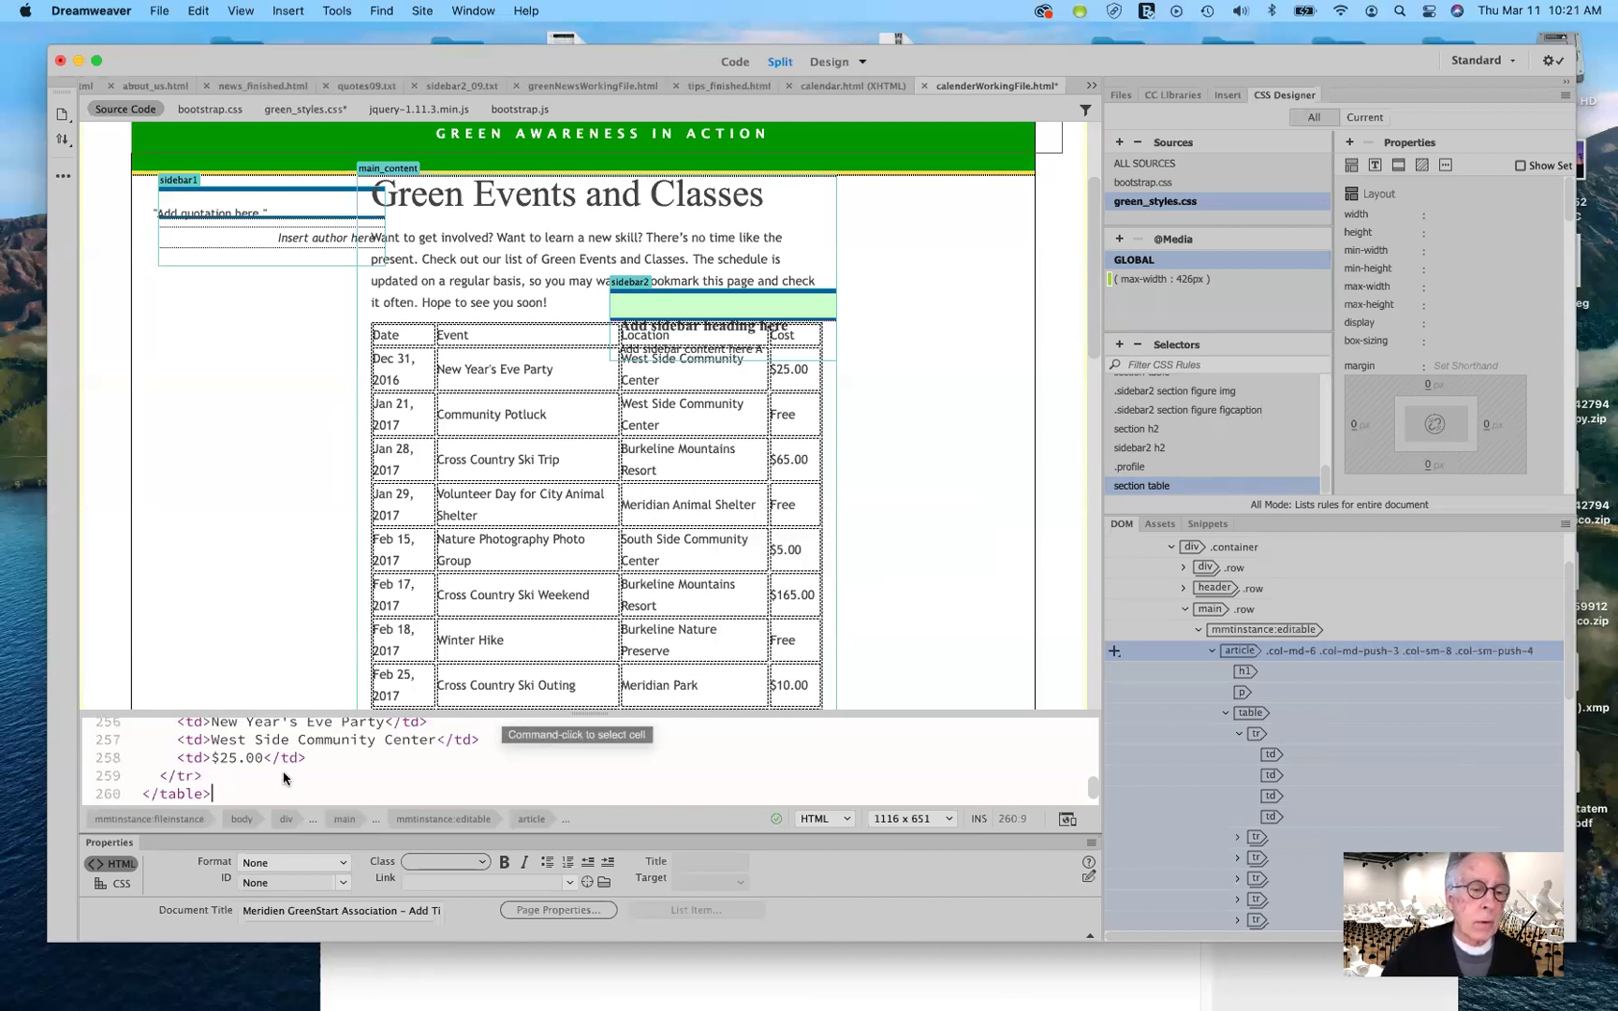
# Wrap the whole event table under the Green Events and Classes introduction in a section element.
pyautogui.scroll(1, 283, 779)
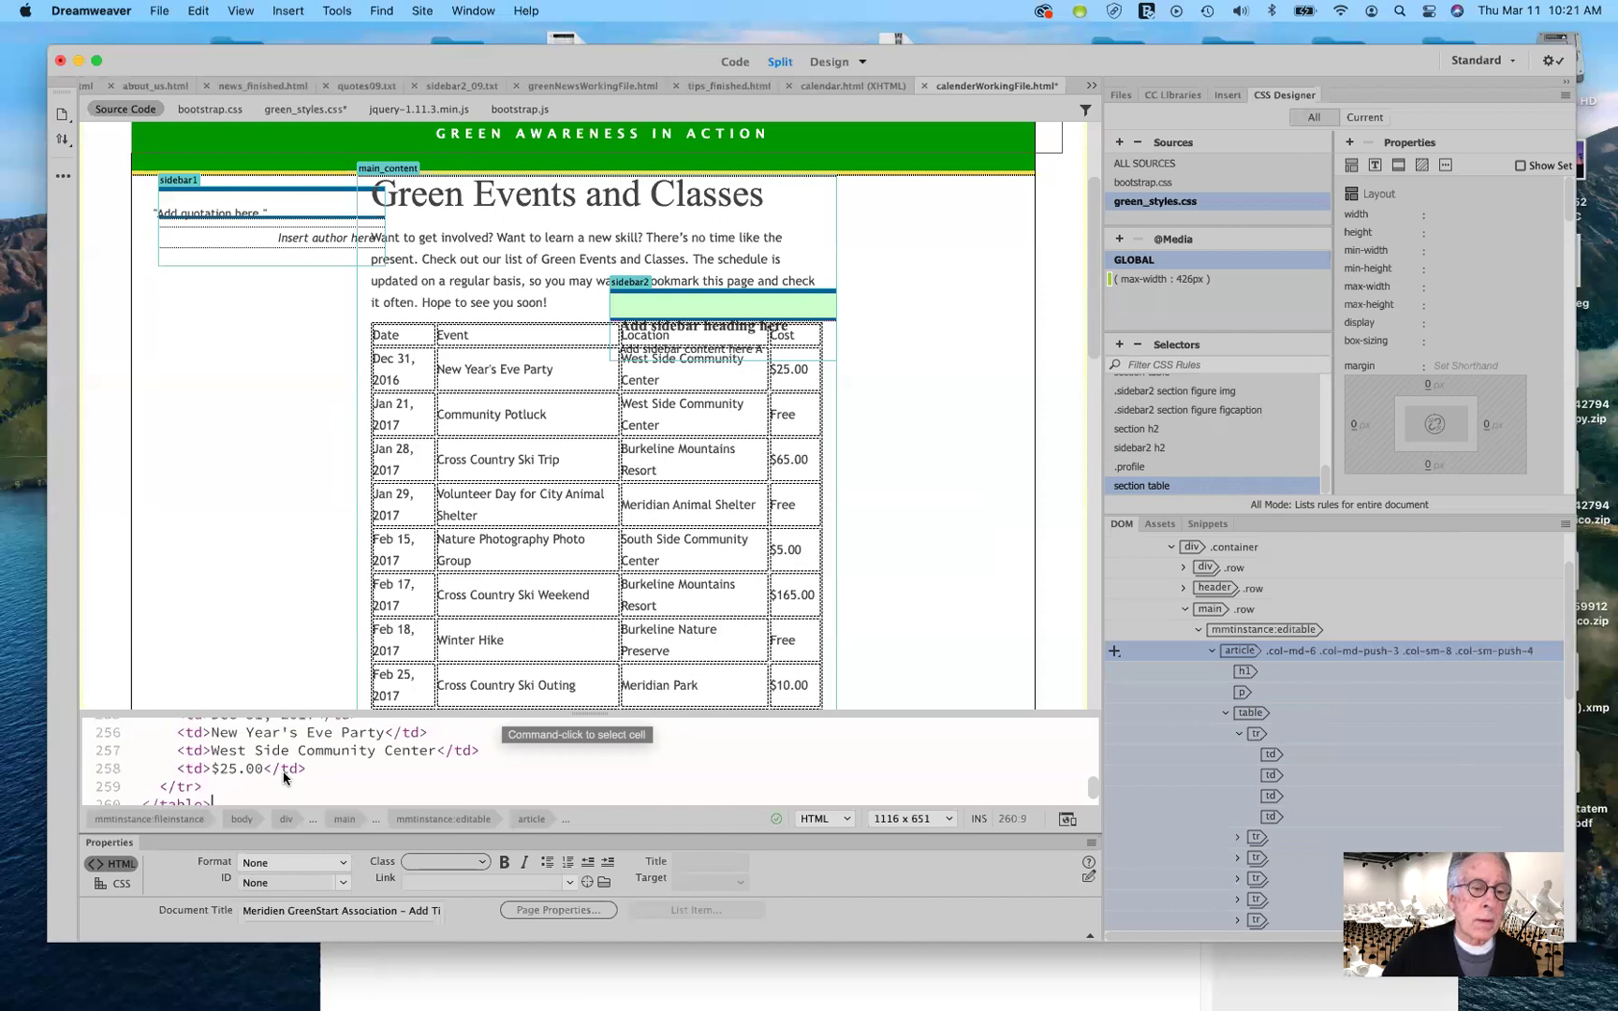
pyautogui.scroll(2, 284, 778)
pyautogui.scroll(5, 291, 775)
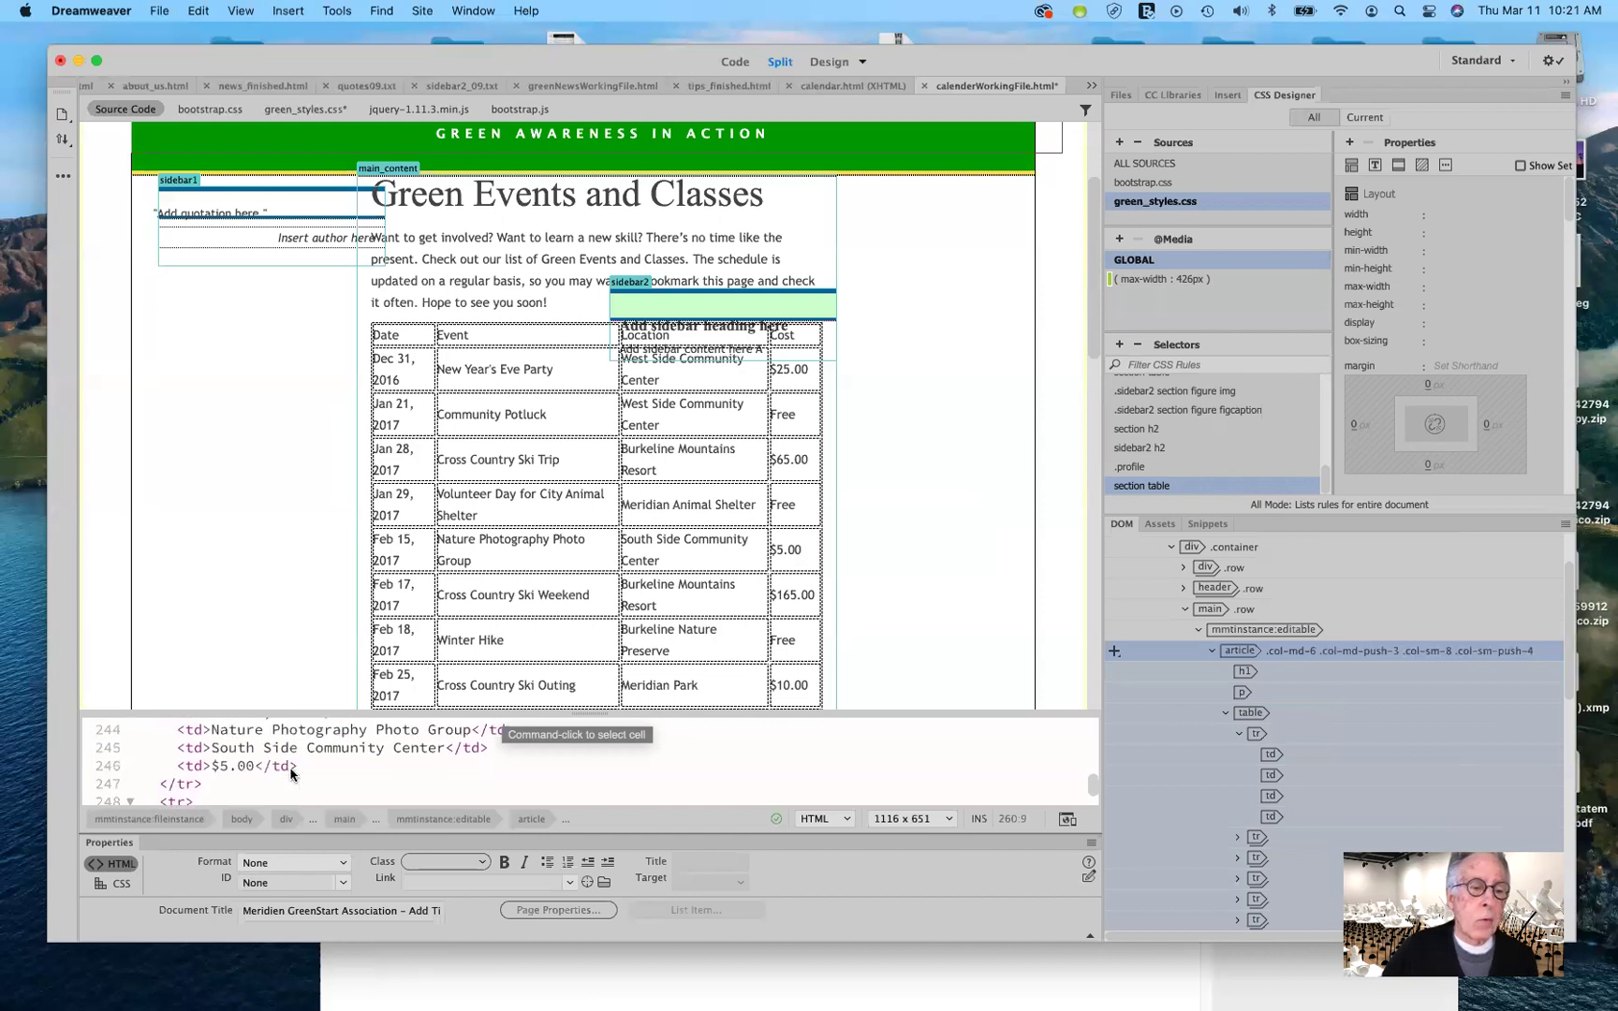
pyautogui.scroll(-1, 291, 775)
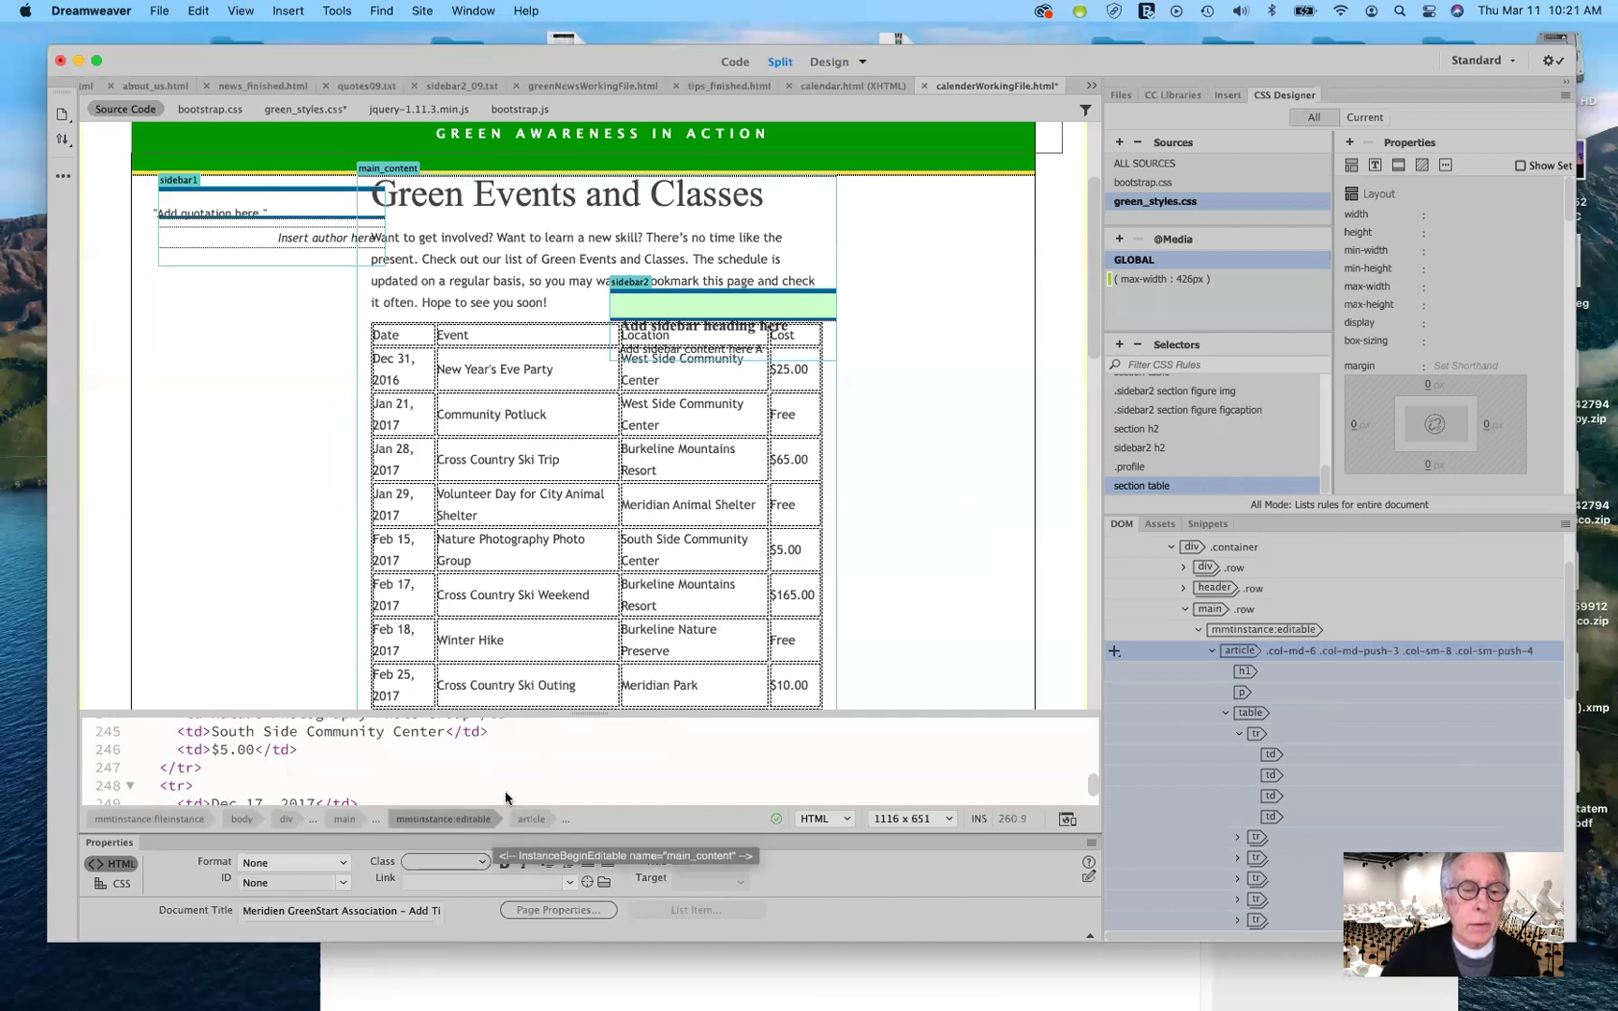
pyautogui.click(574, 497)
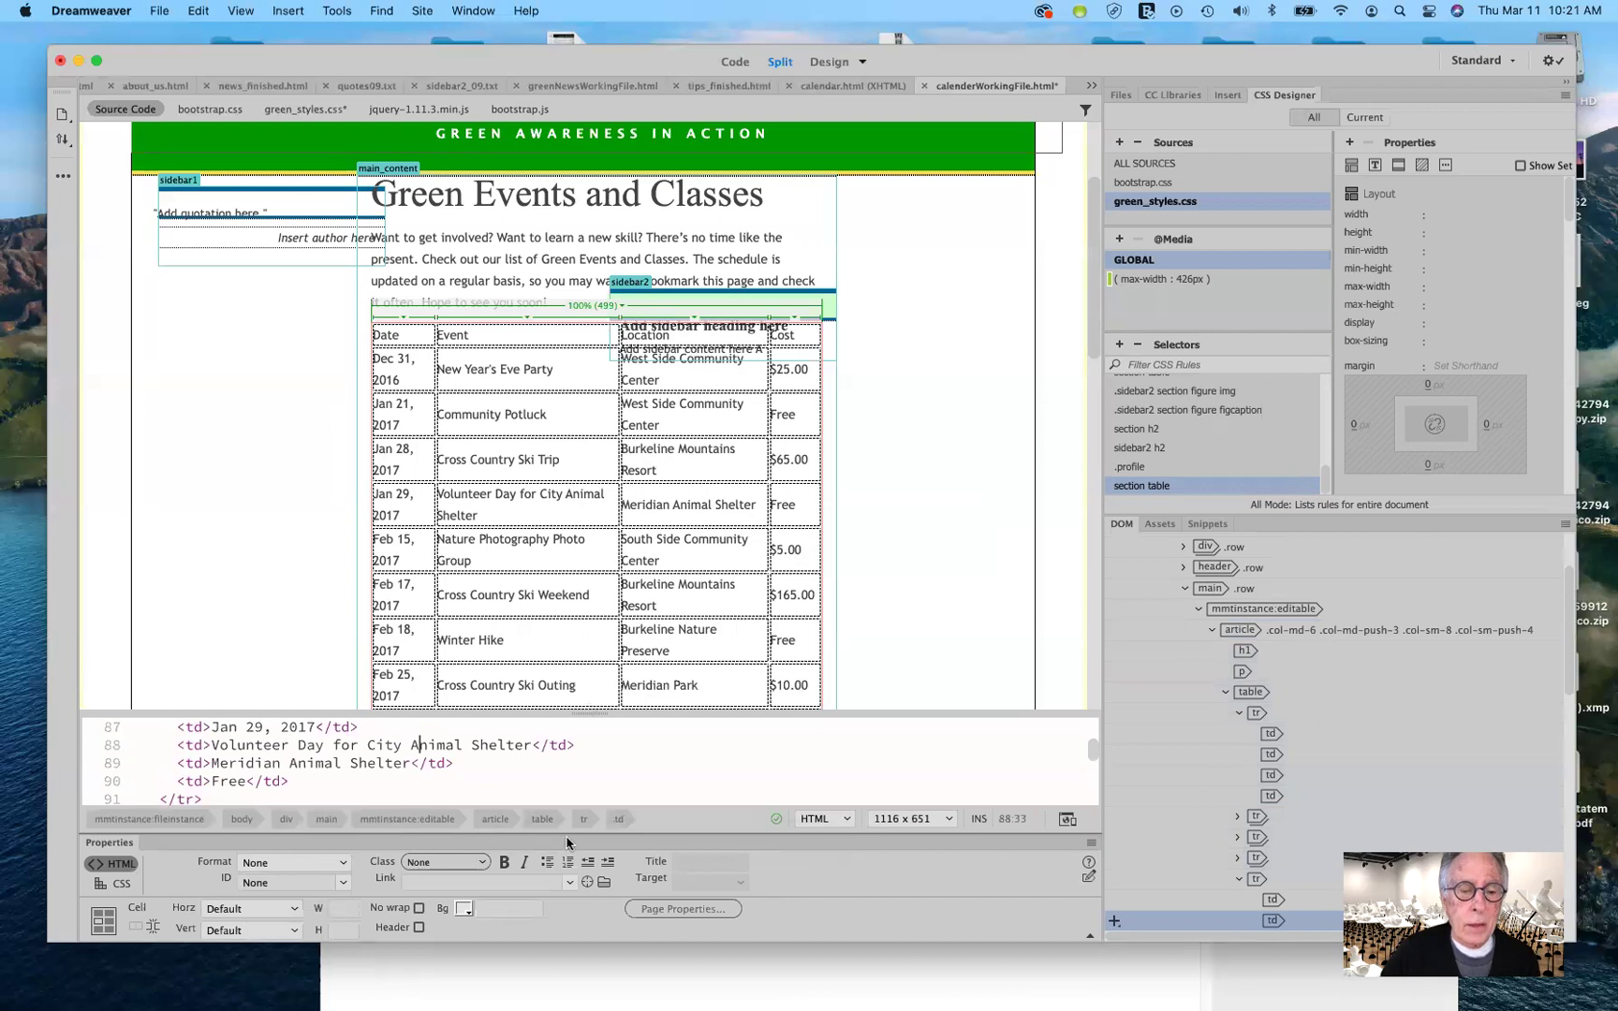
pyautogui.click(545, 820)
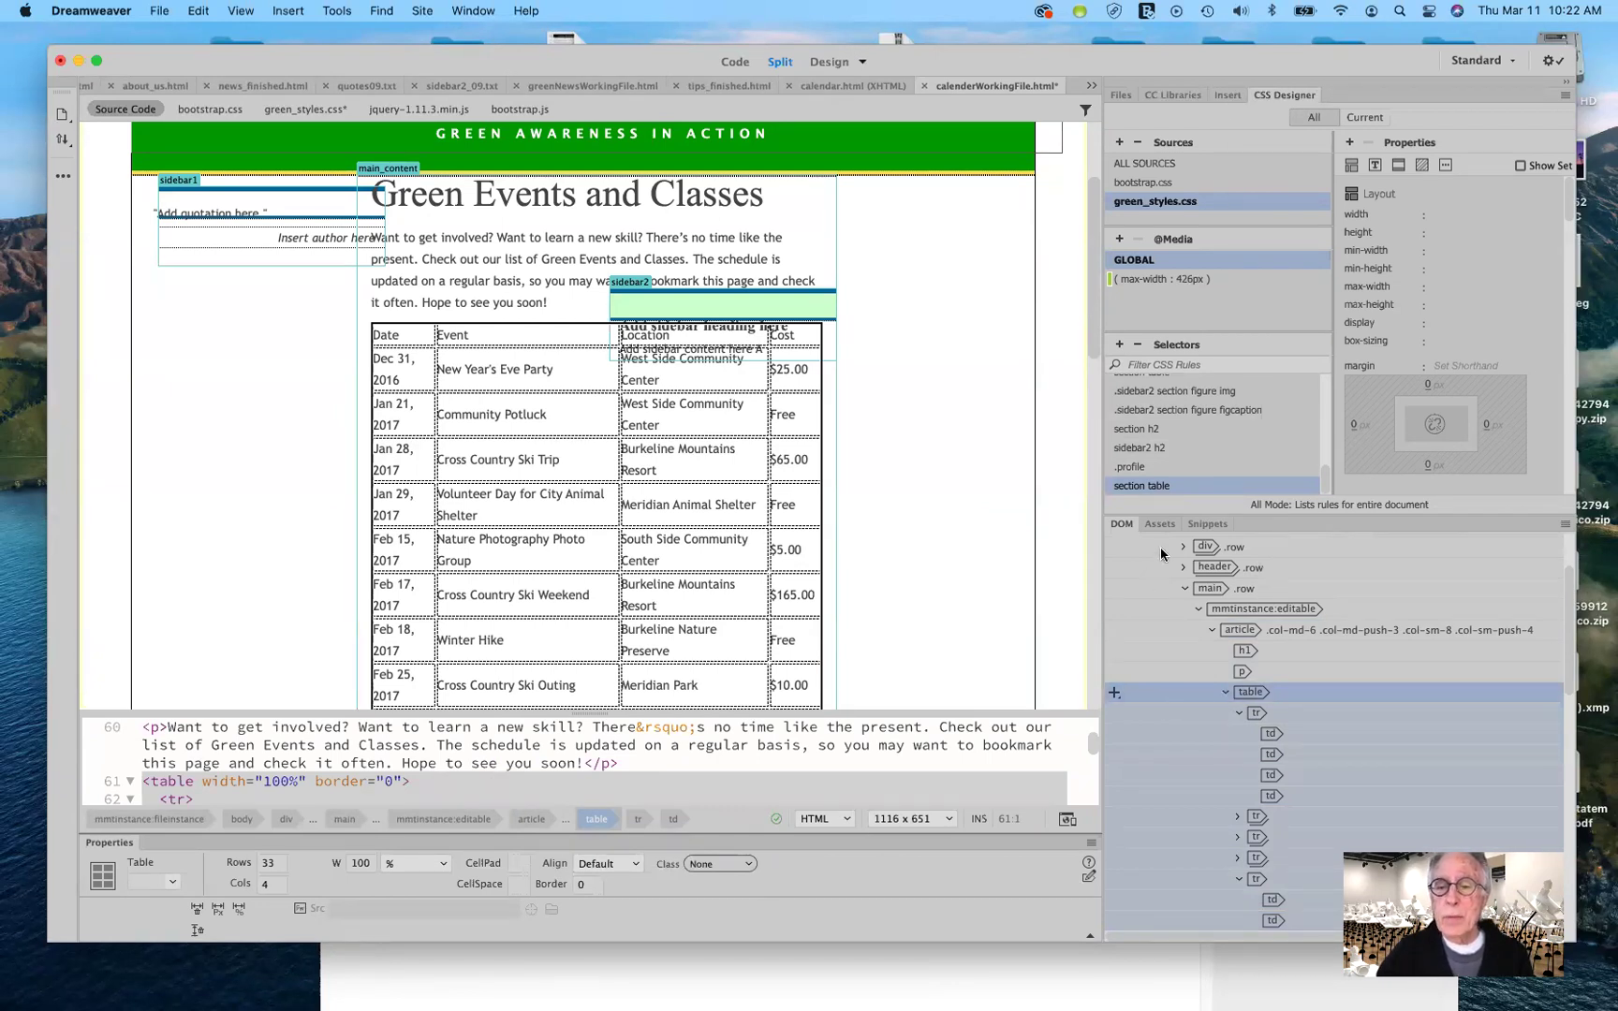
pyautogui.click(1115, 693)
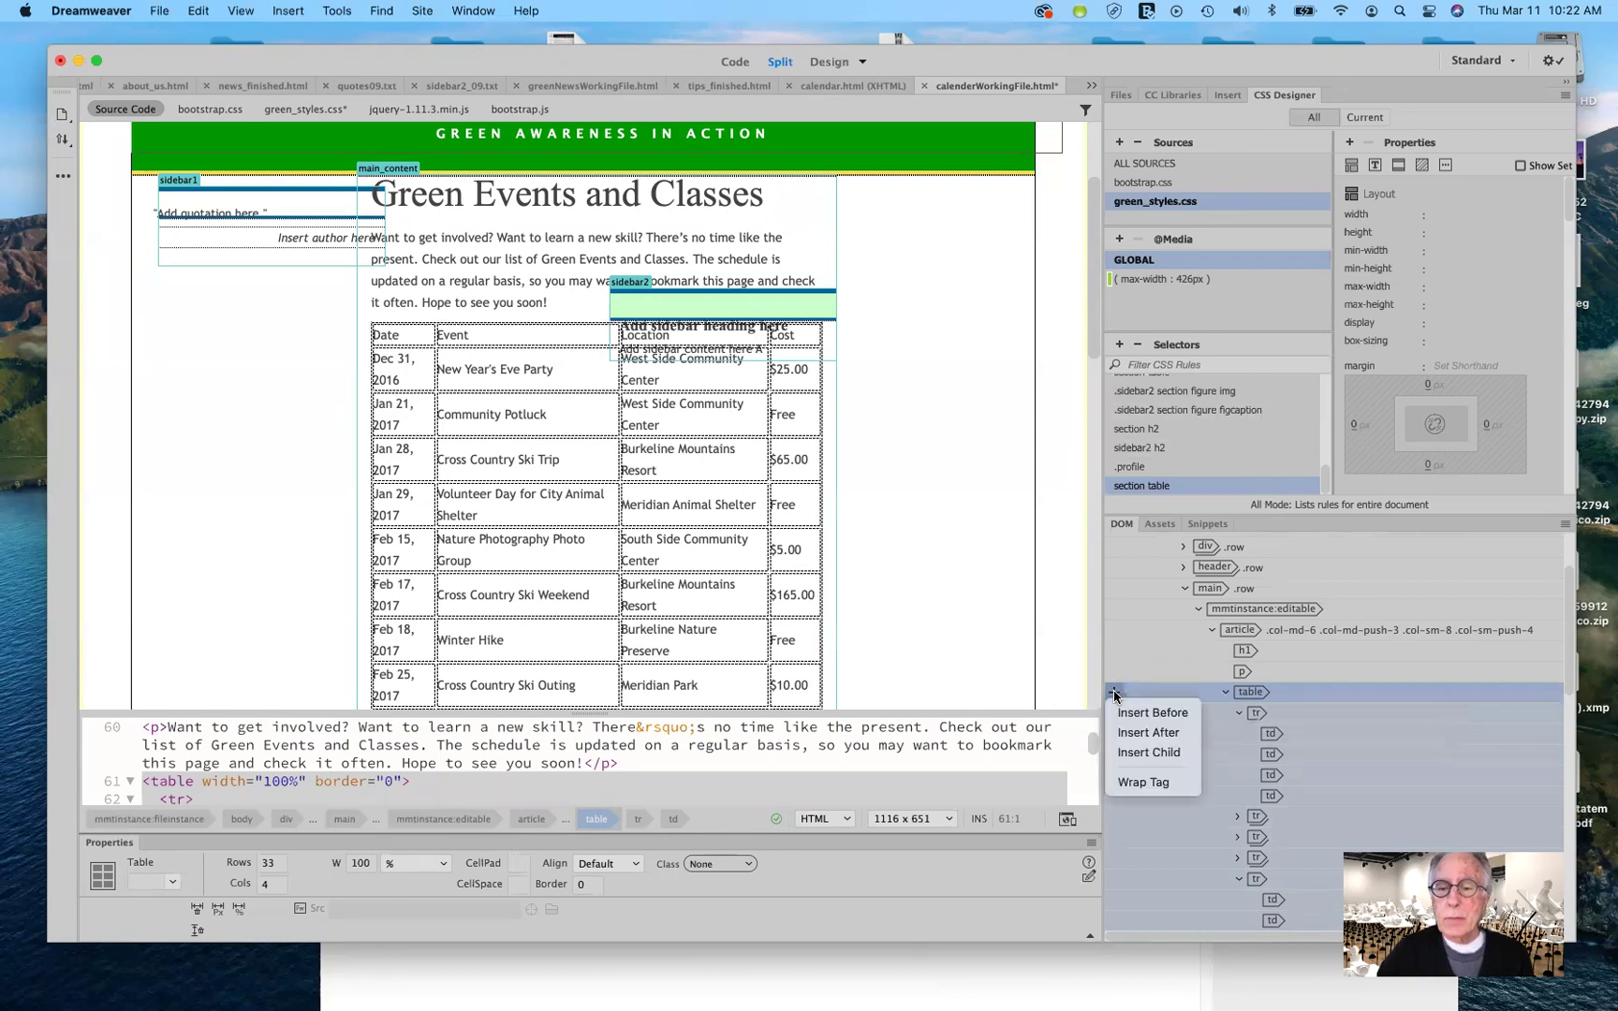
pyautogui.click(1135, 786)
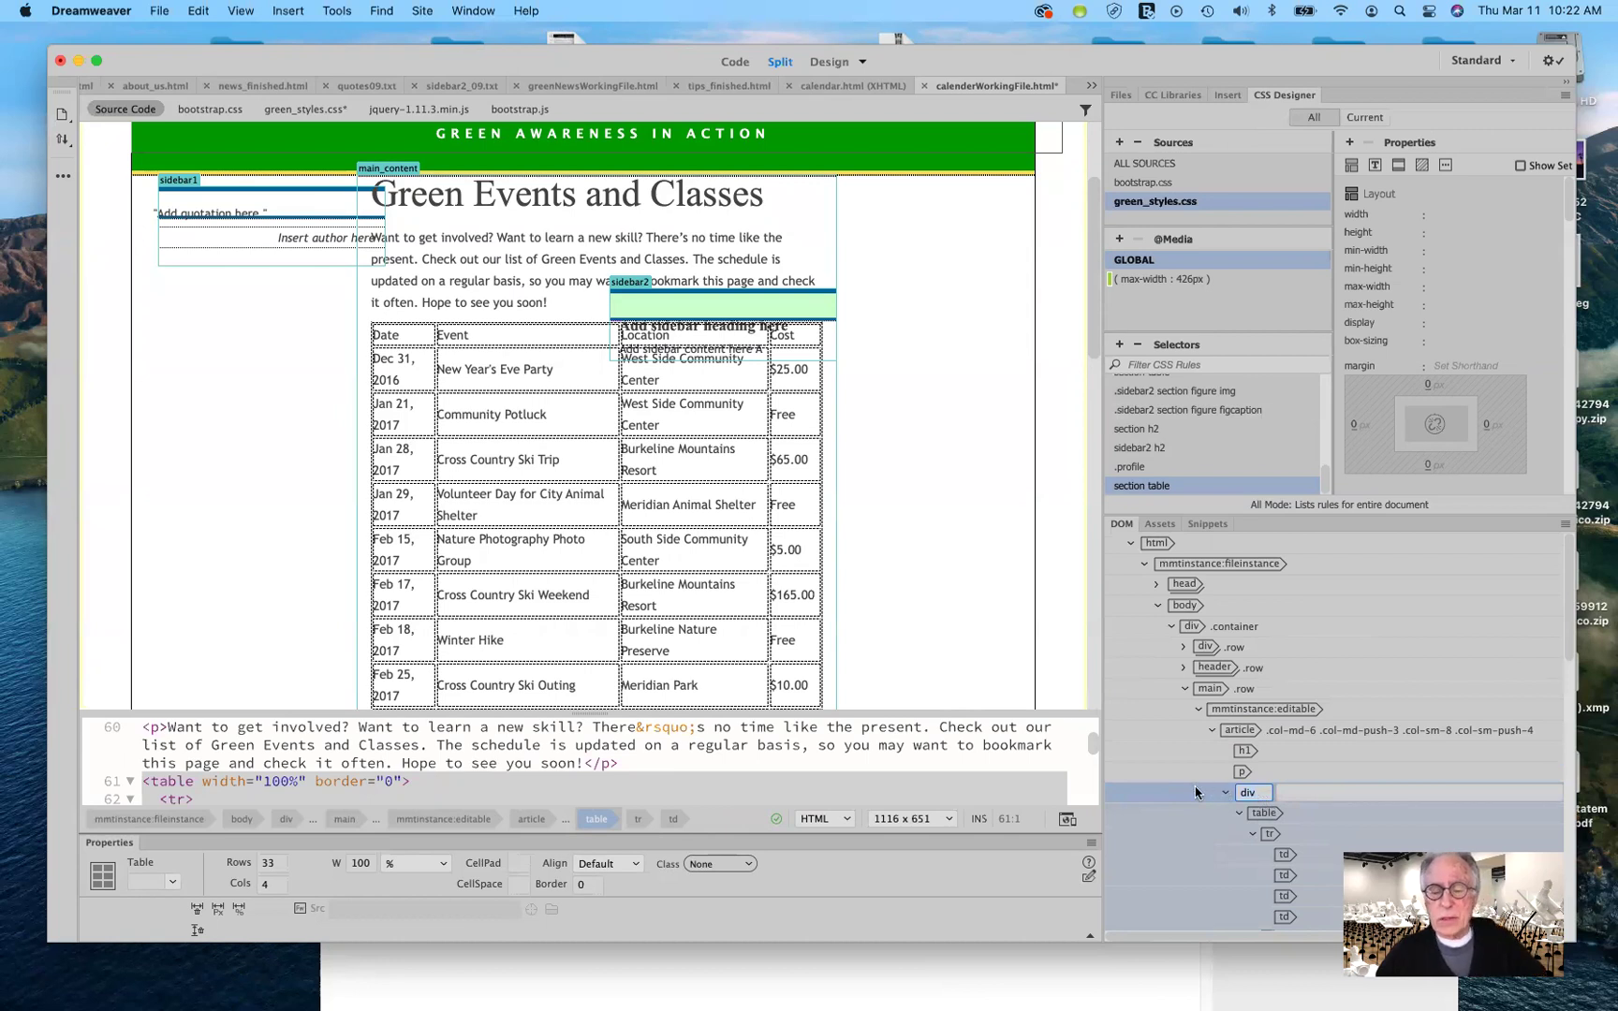
pyautogui.write('se')
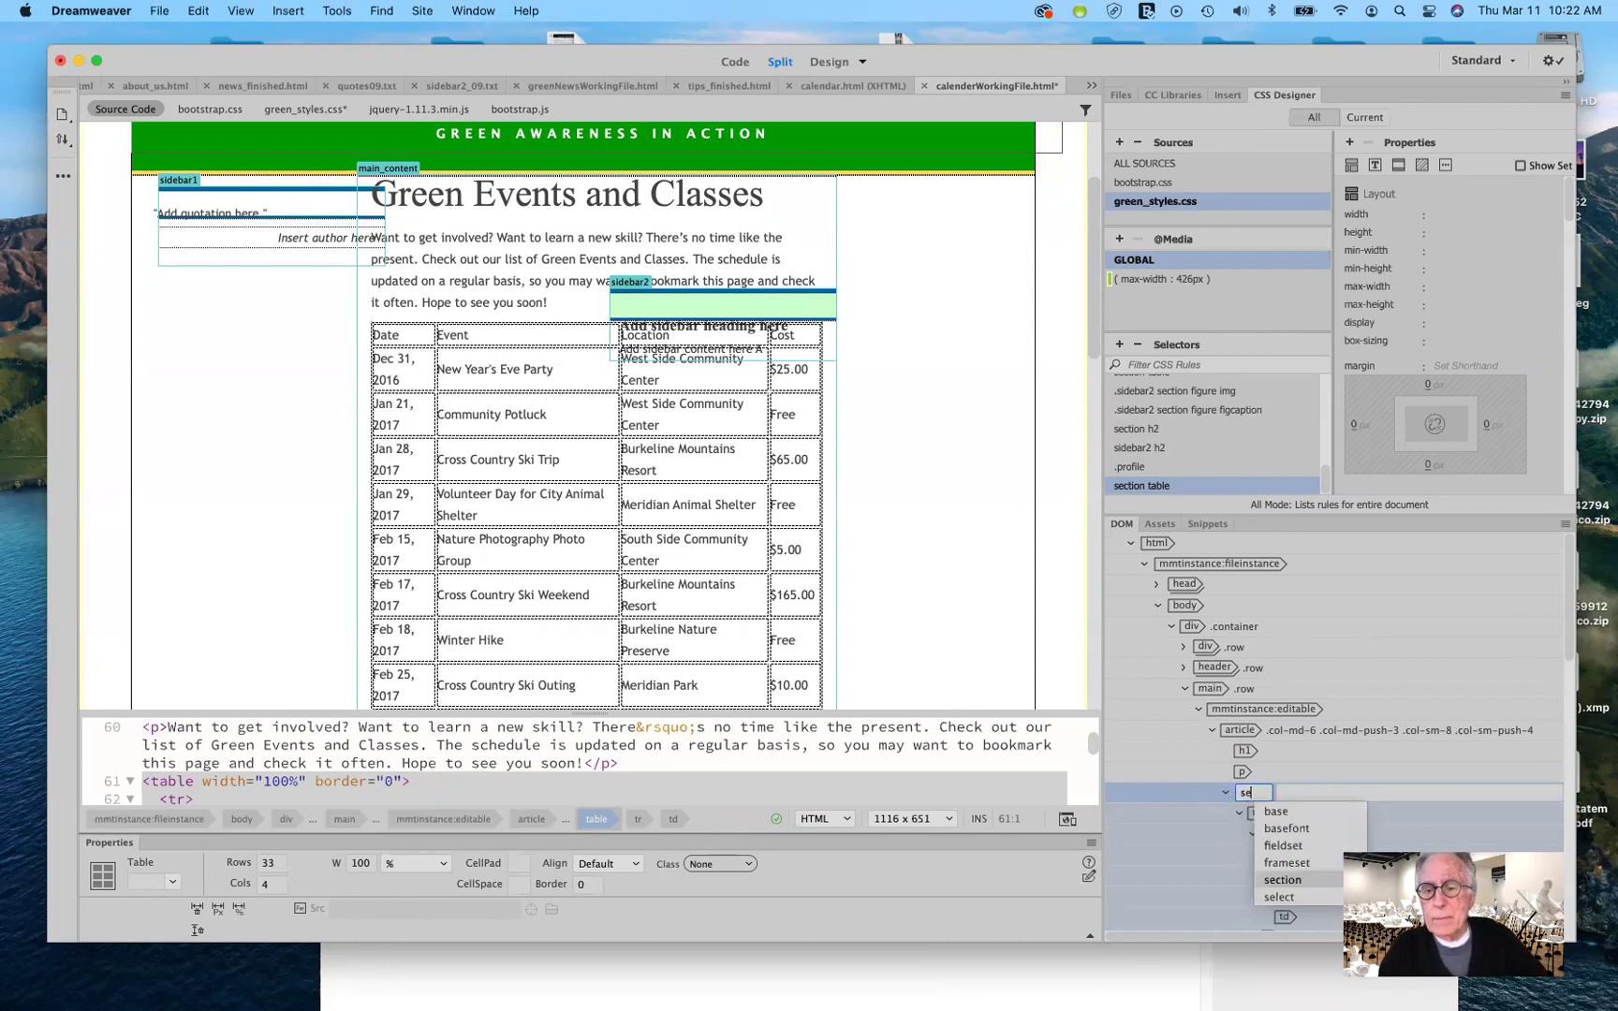
pyautogui.write('ction')
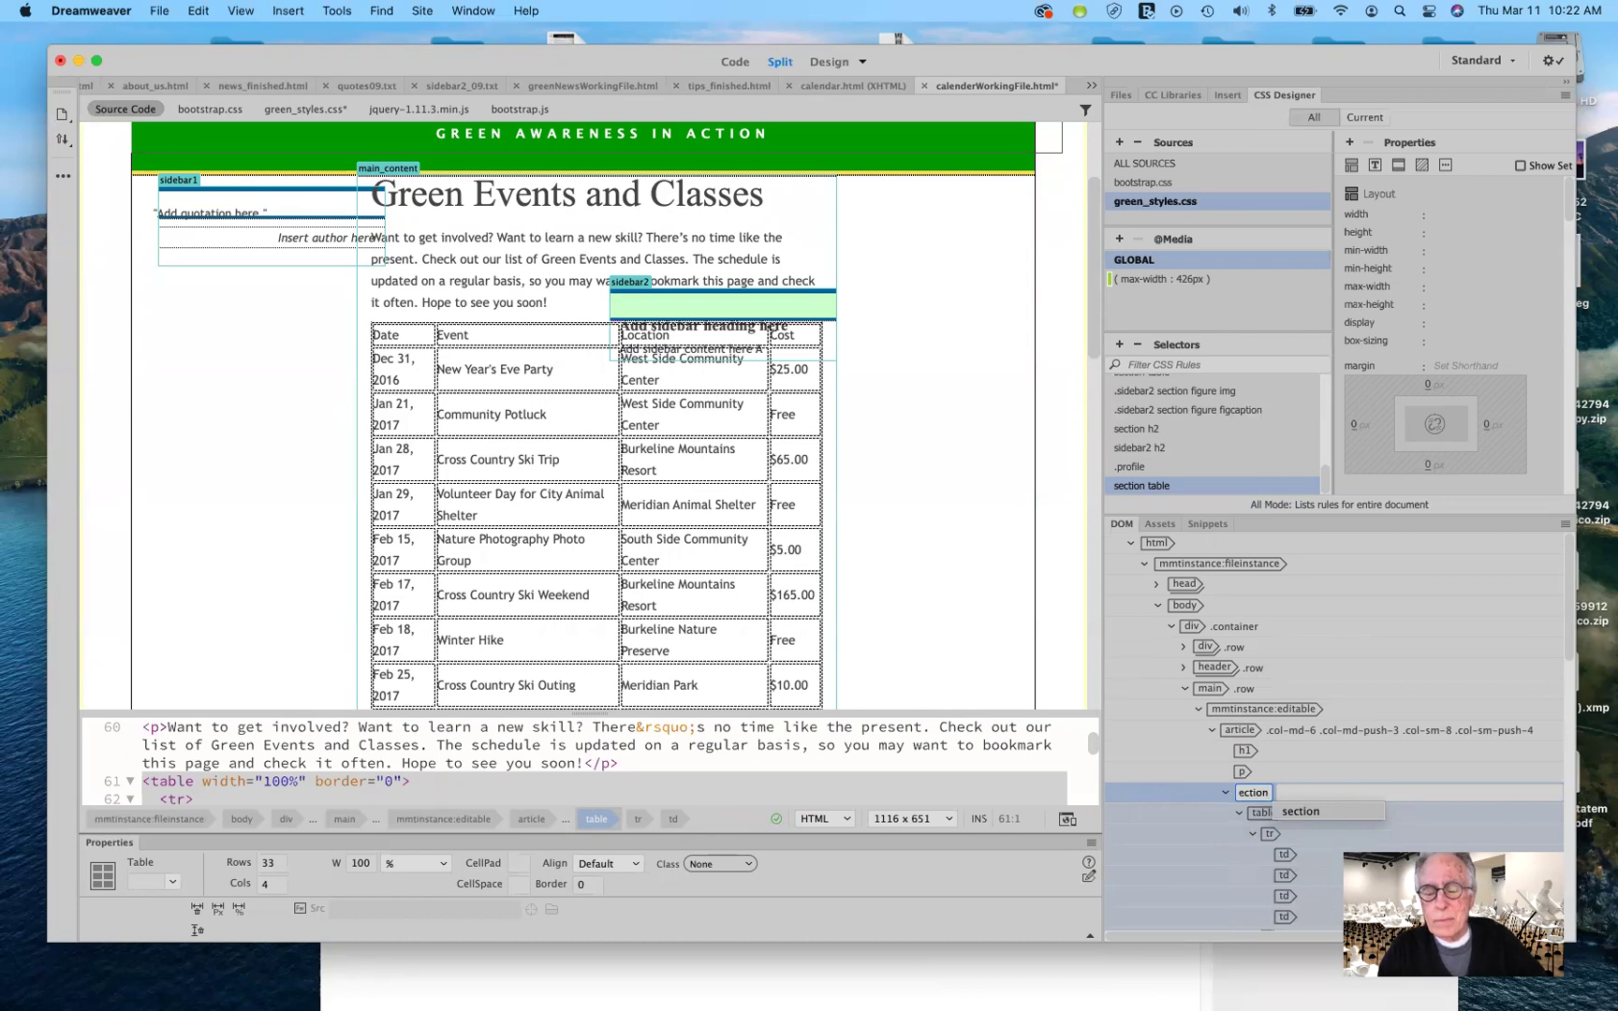
pyautogui.press('Return')
pyautogui.press('Return')
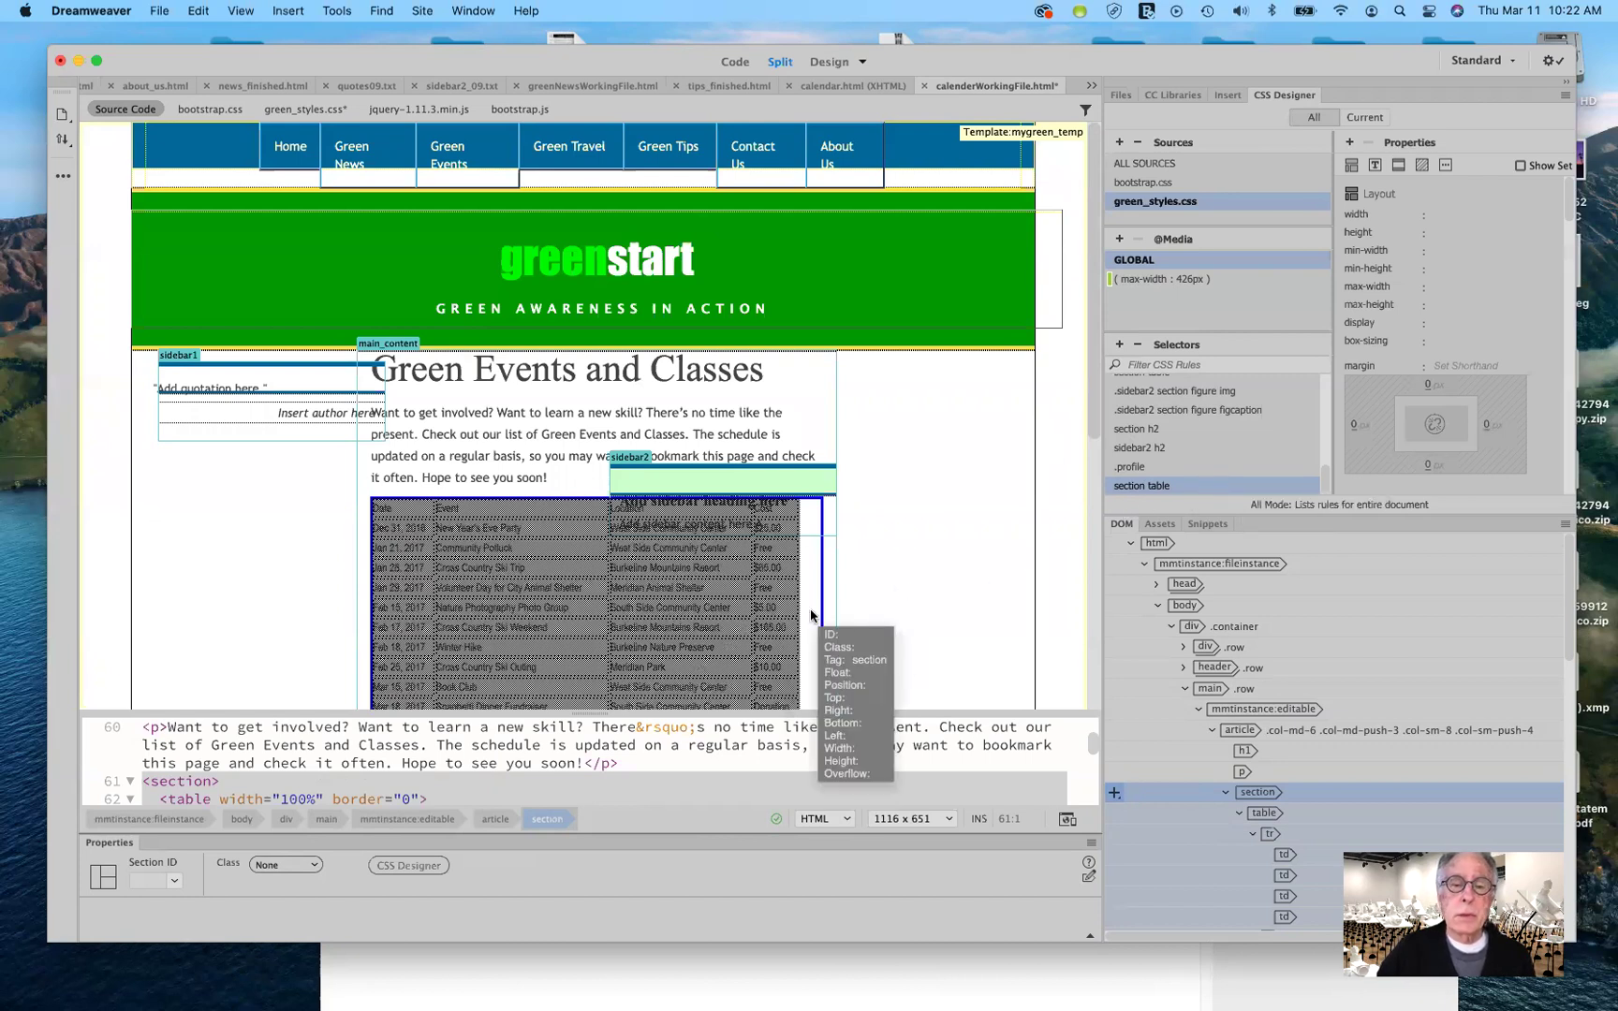
pyautogui.click(886, 630)
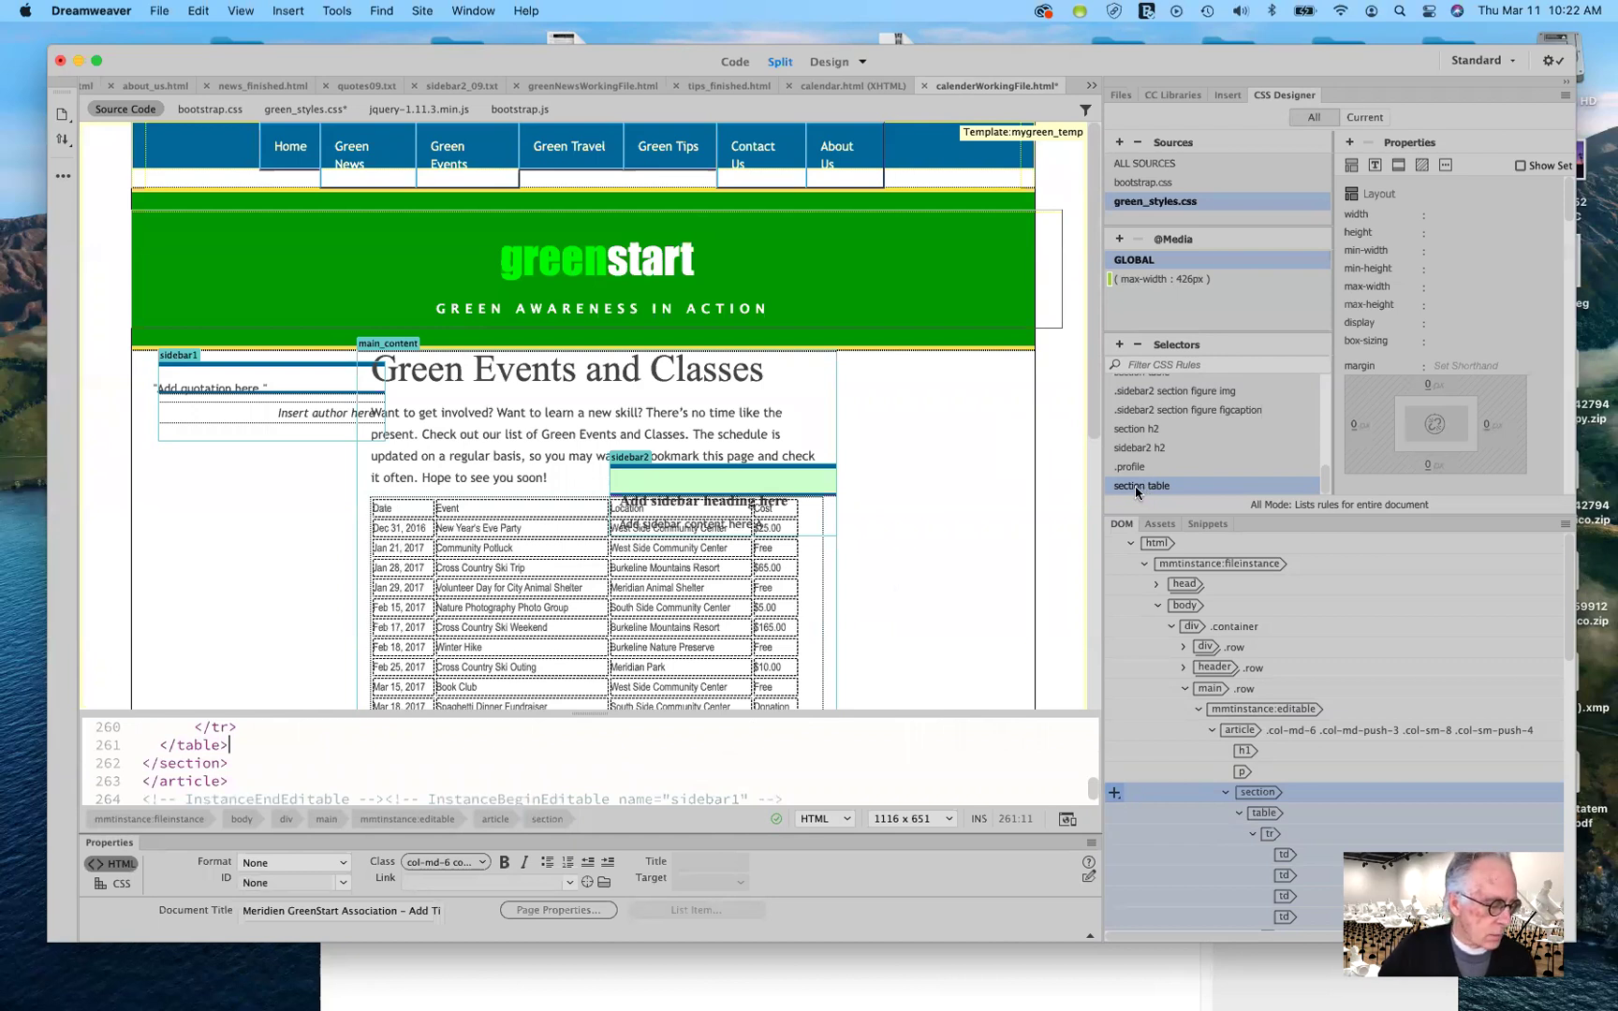
# Open the Custom Font Stacks settings from the font-family property of the section table rule.
pyautogui.click(1376, 166)
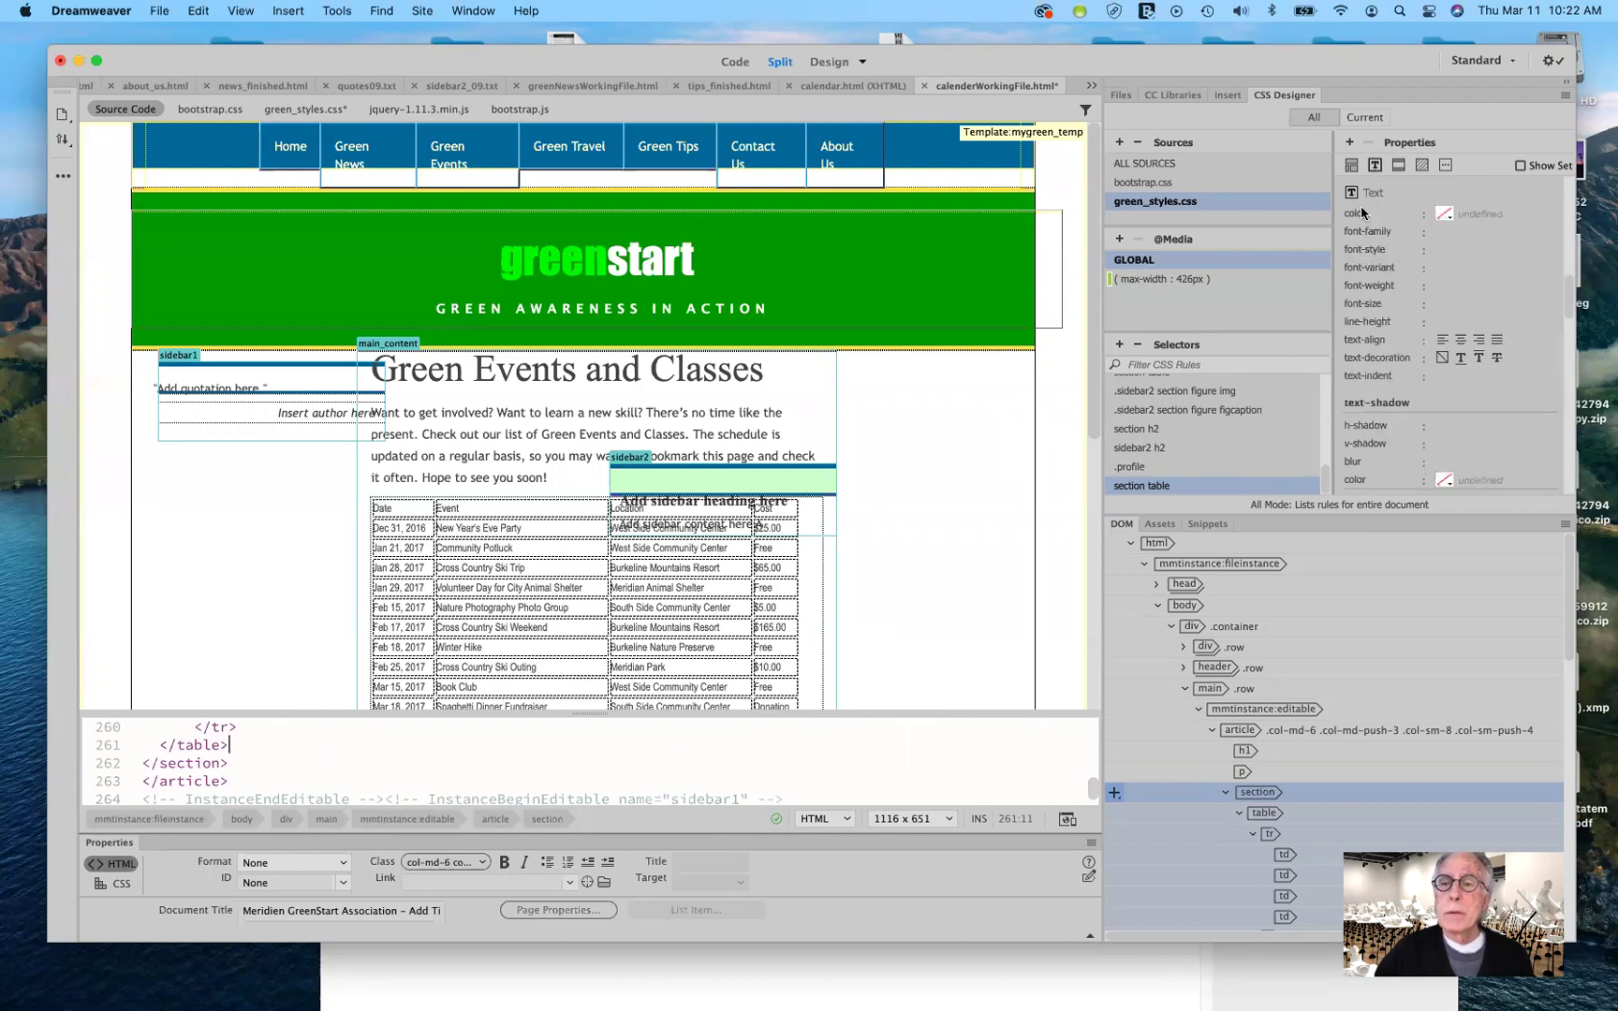
pyautogui.click(1447, 231)
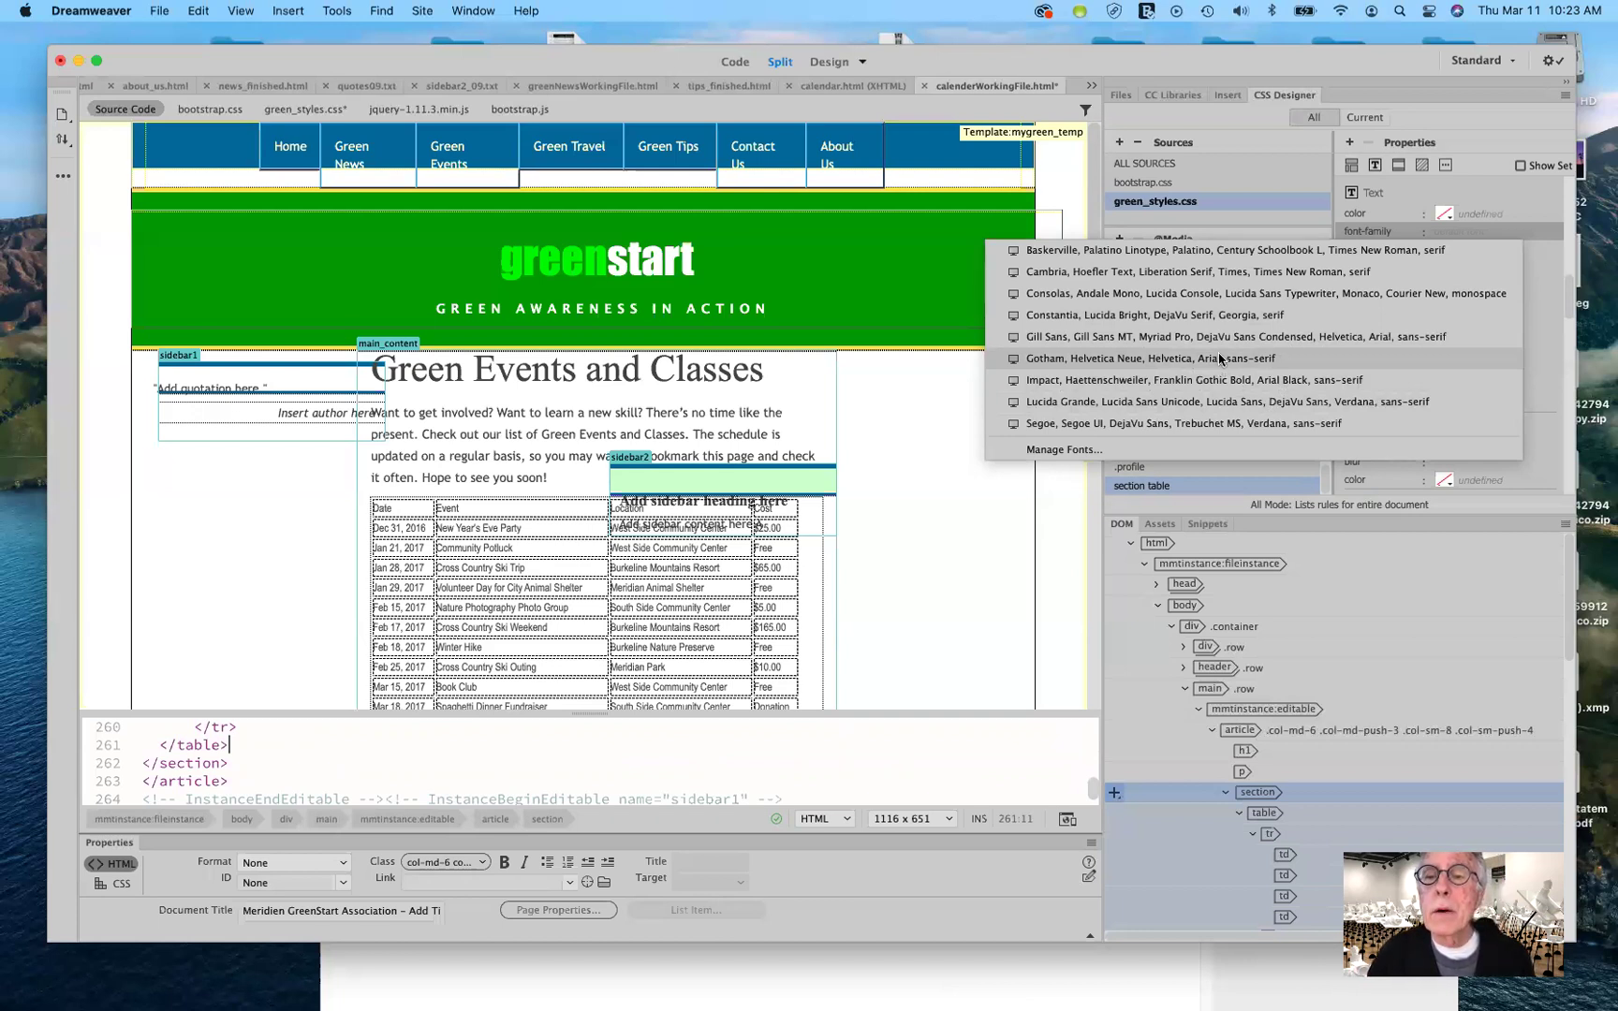
pyautogui.click(1084, 452)
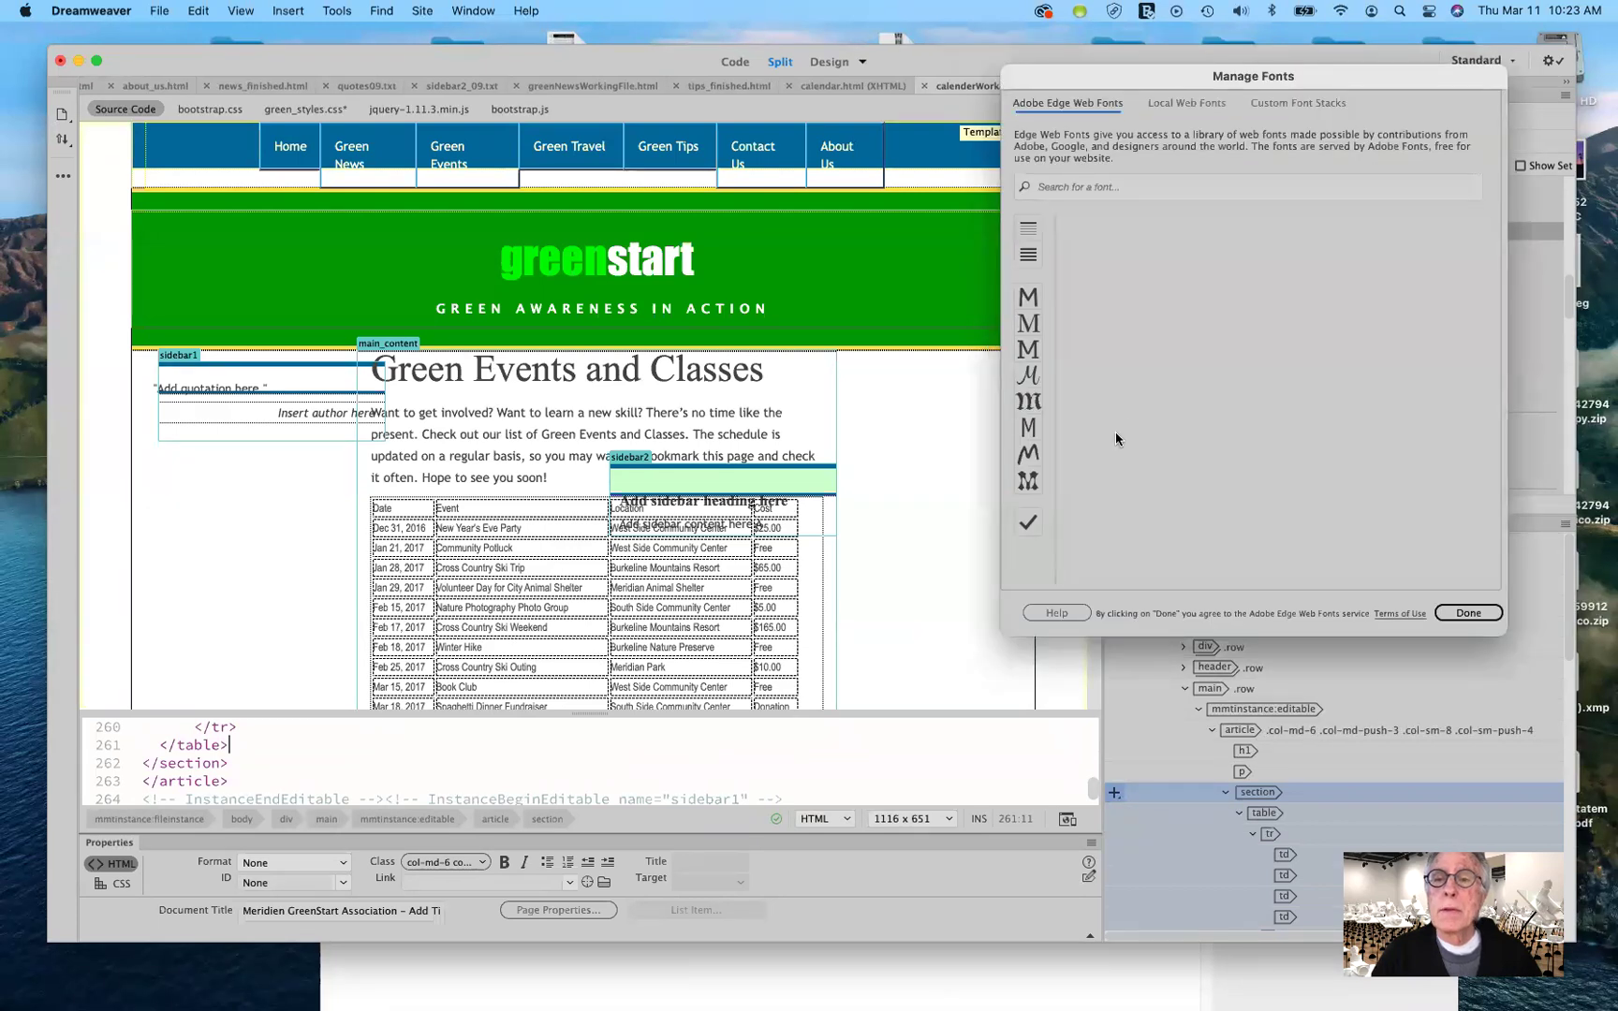
pyautogui.click(1308, 106)
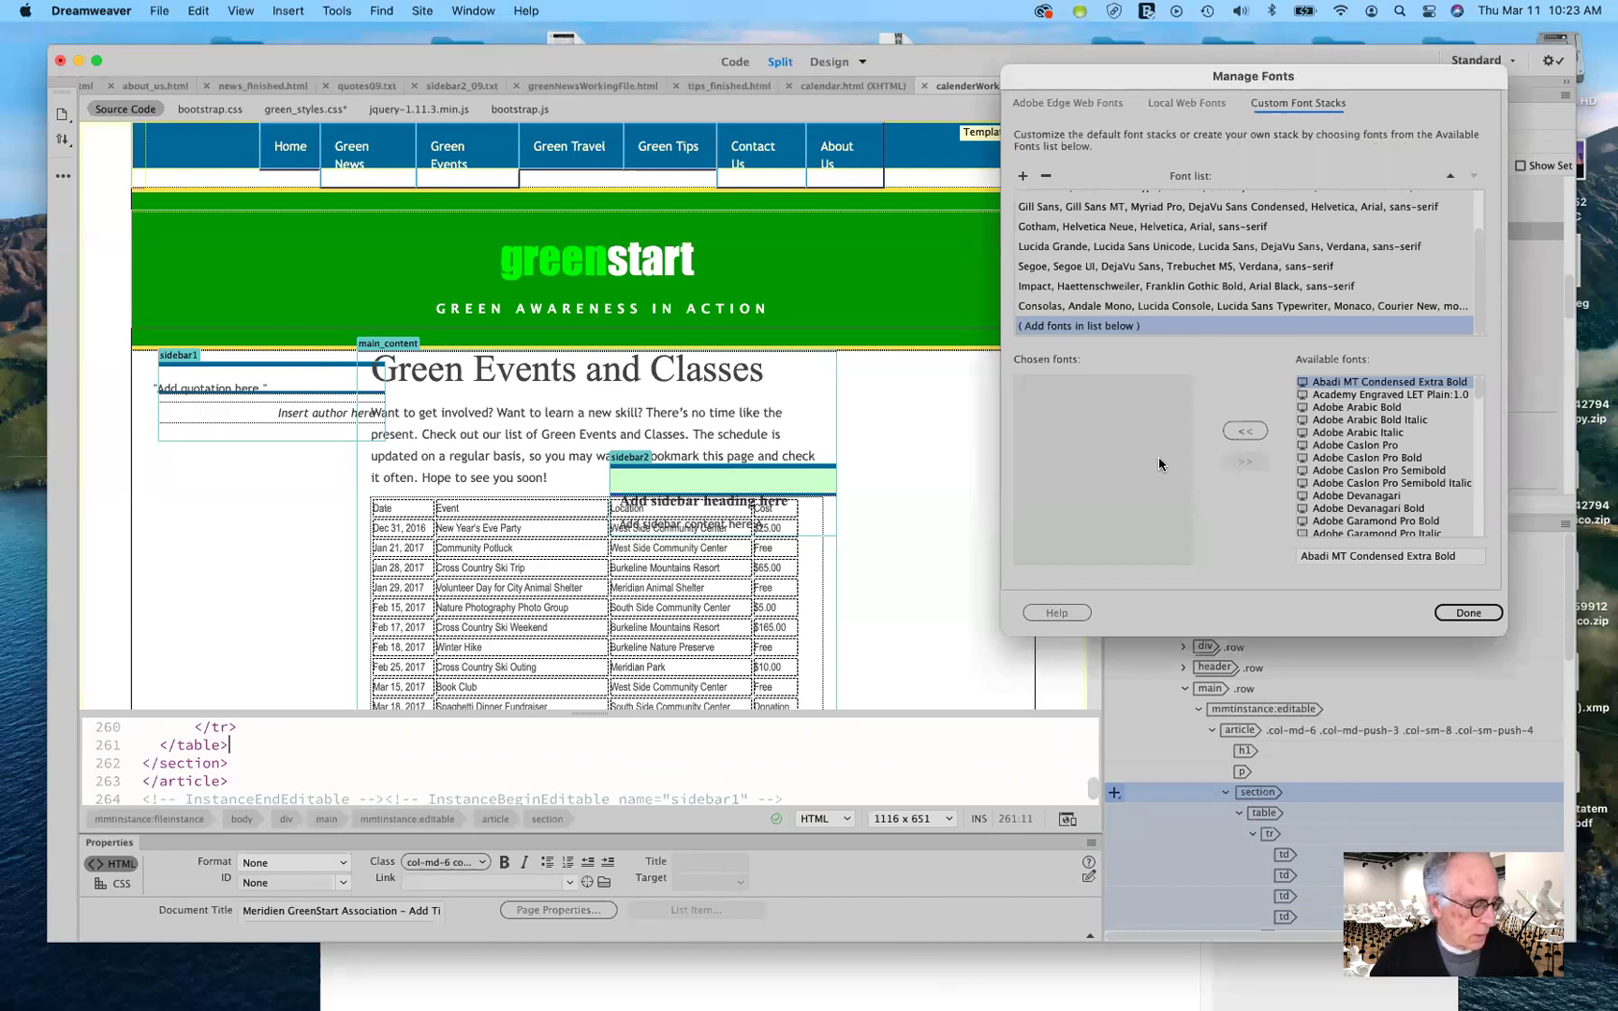
# Start a new custom font stack with Arial Narrow as its first chosen font.
pyautogui.click(1464, 557)
pyautogui.moveTo(1466, 559); pyautogui.dragTo(1293, 560)
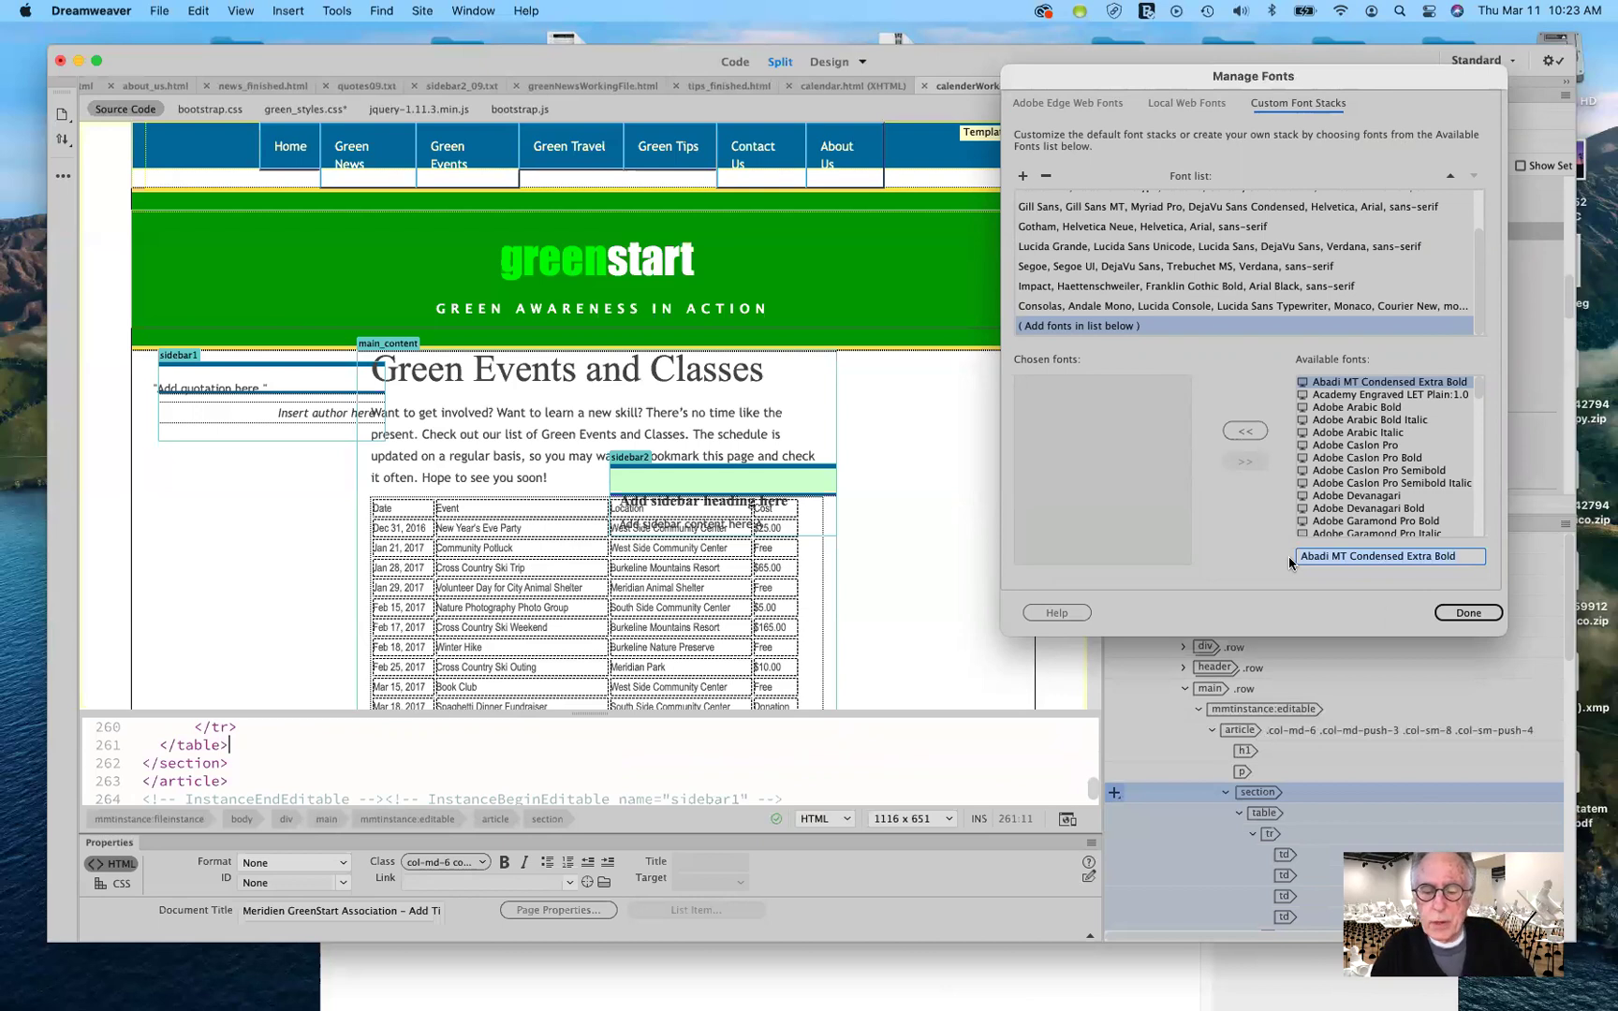
pyautogui.write('Arial')
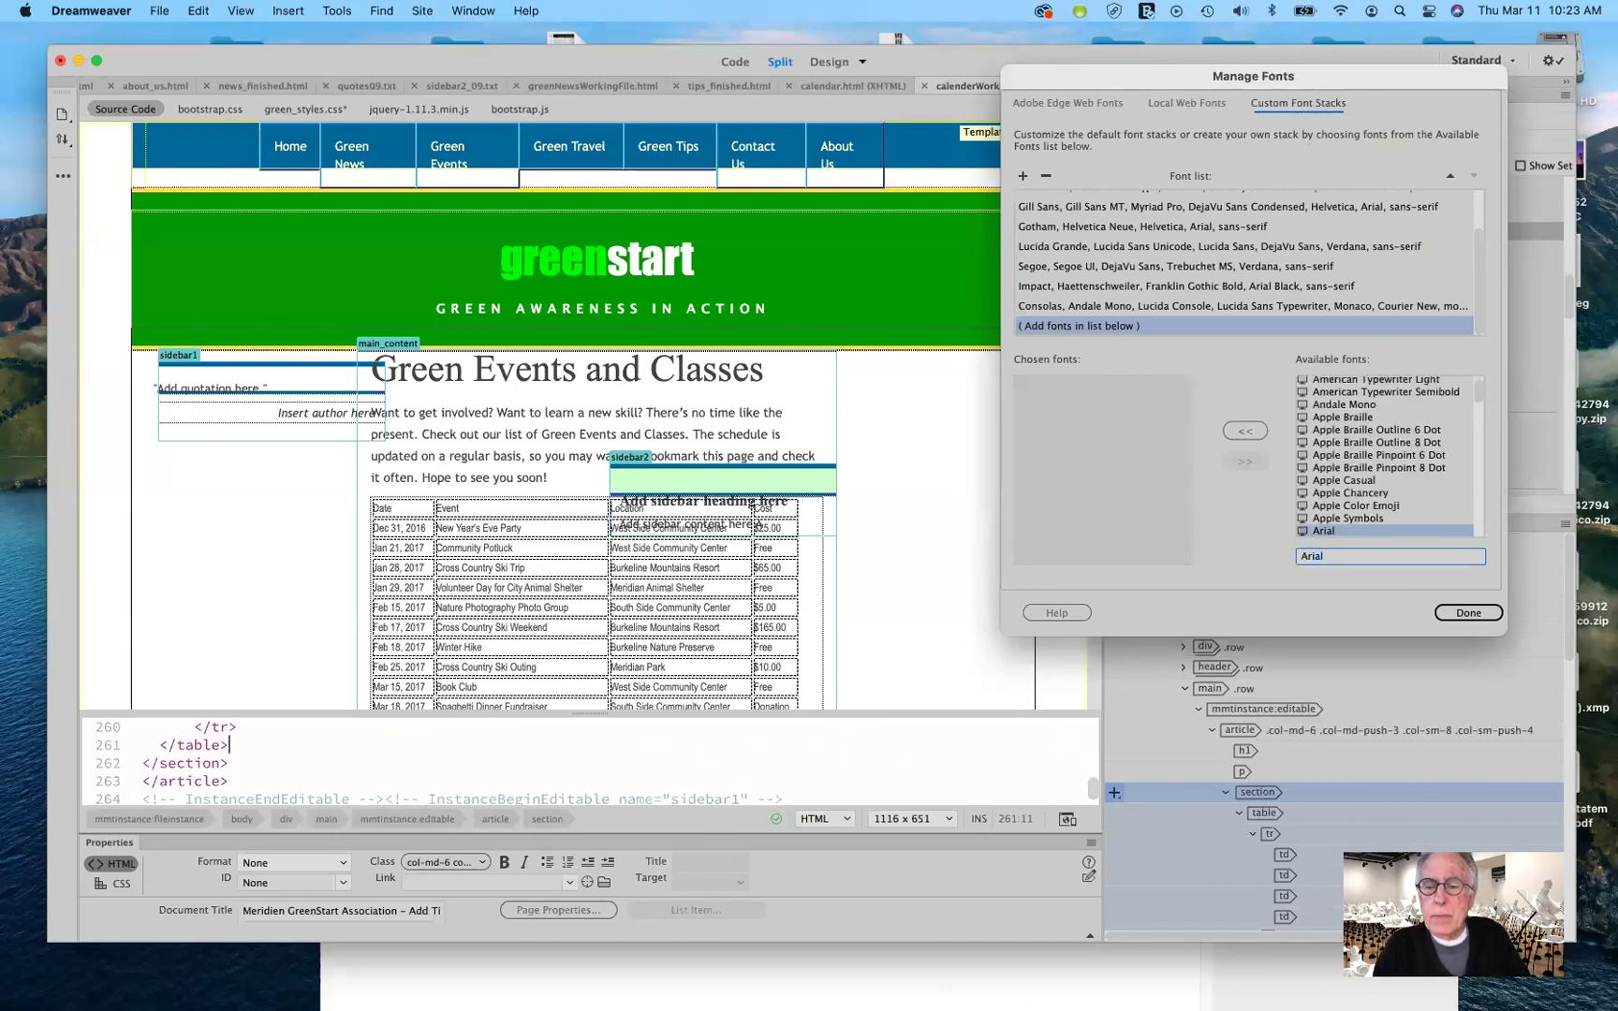
pyautogui.press('BackSpace')
pyautogui.write('al')
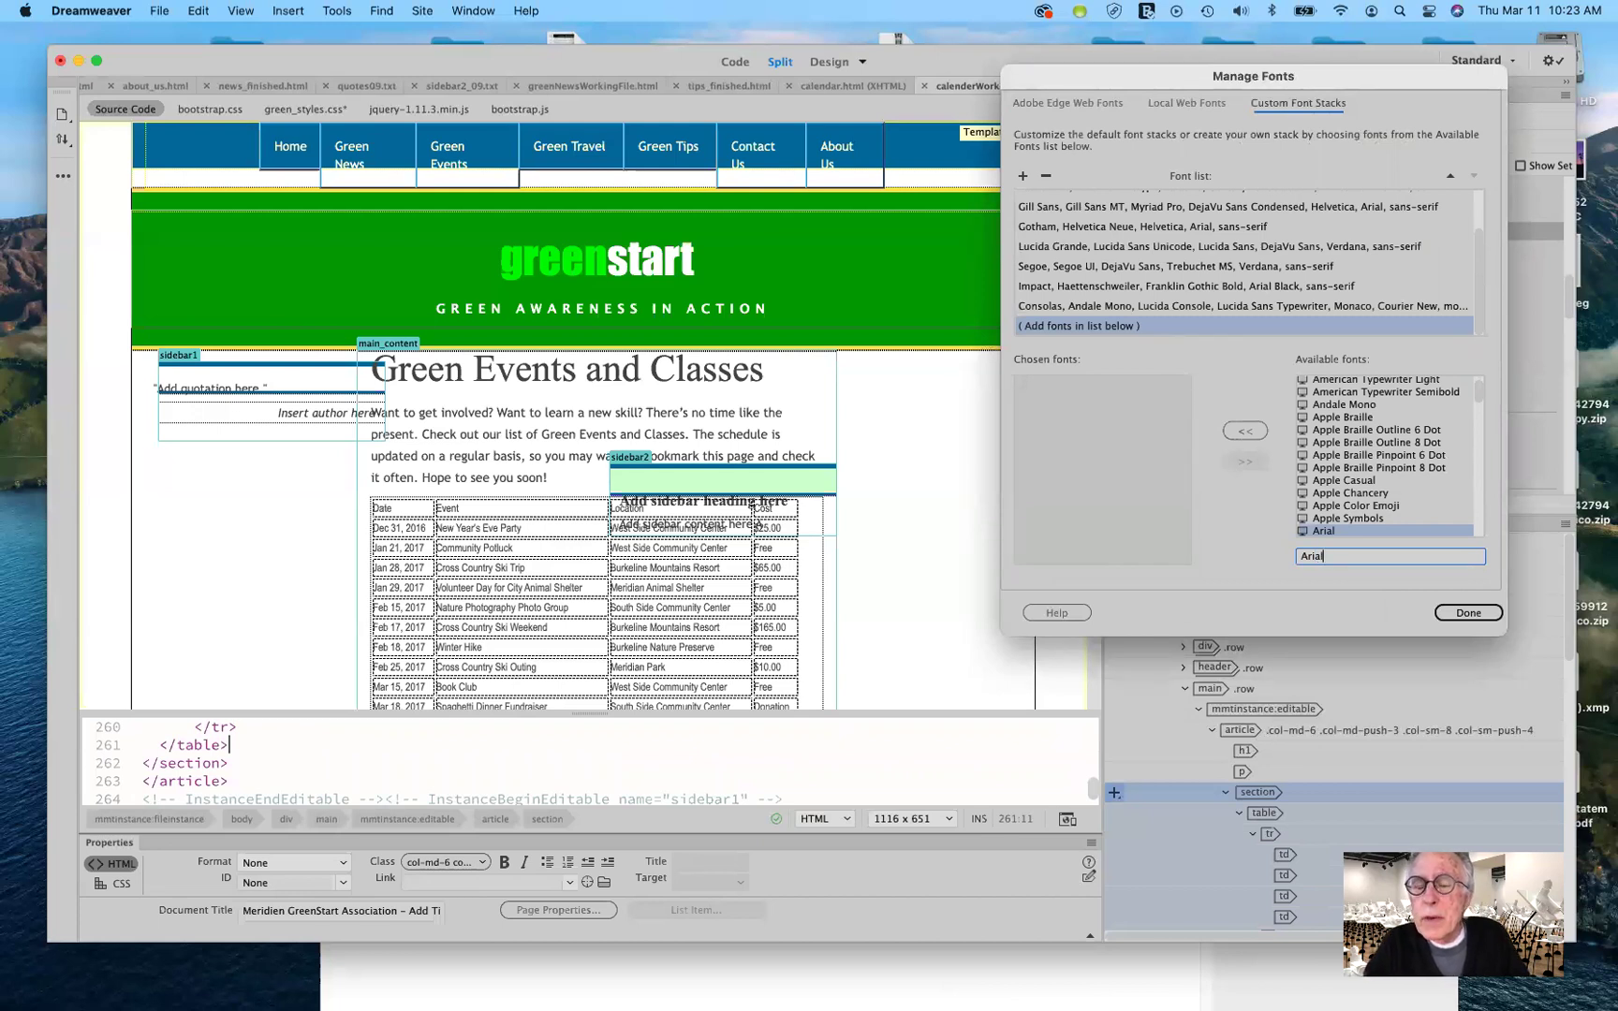
pyautogui.write(' Black')
pyautogui.press('Down')
pyautogui.press('Down')
pyautogui.press('Down')
pyautogui.press('Down')
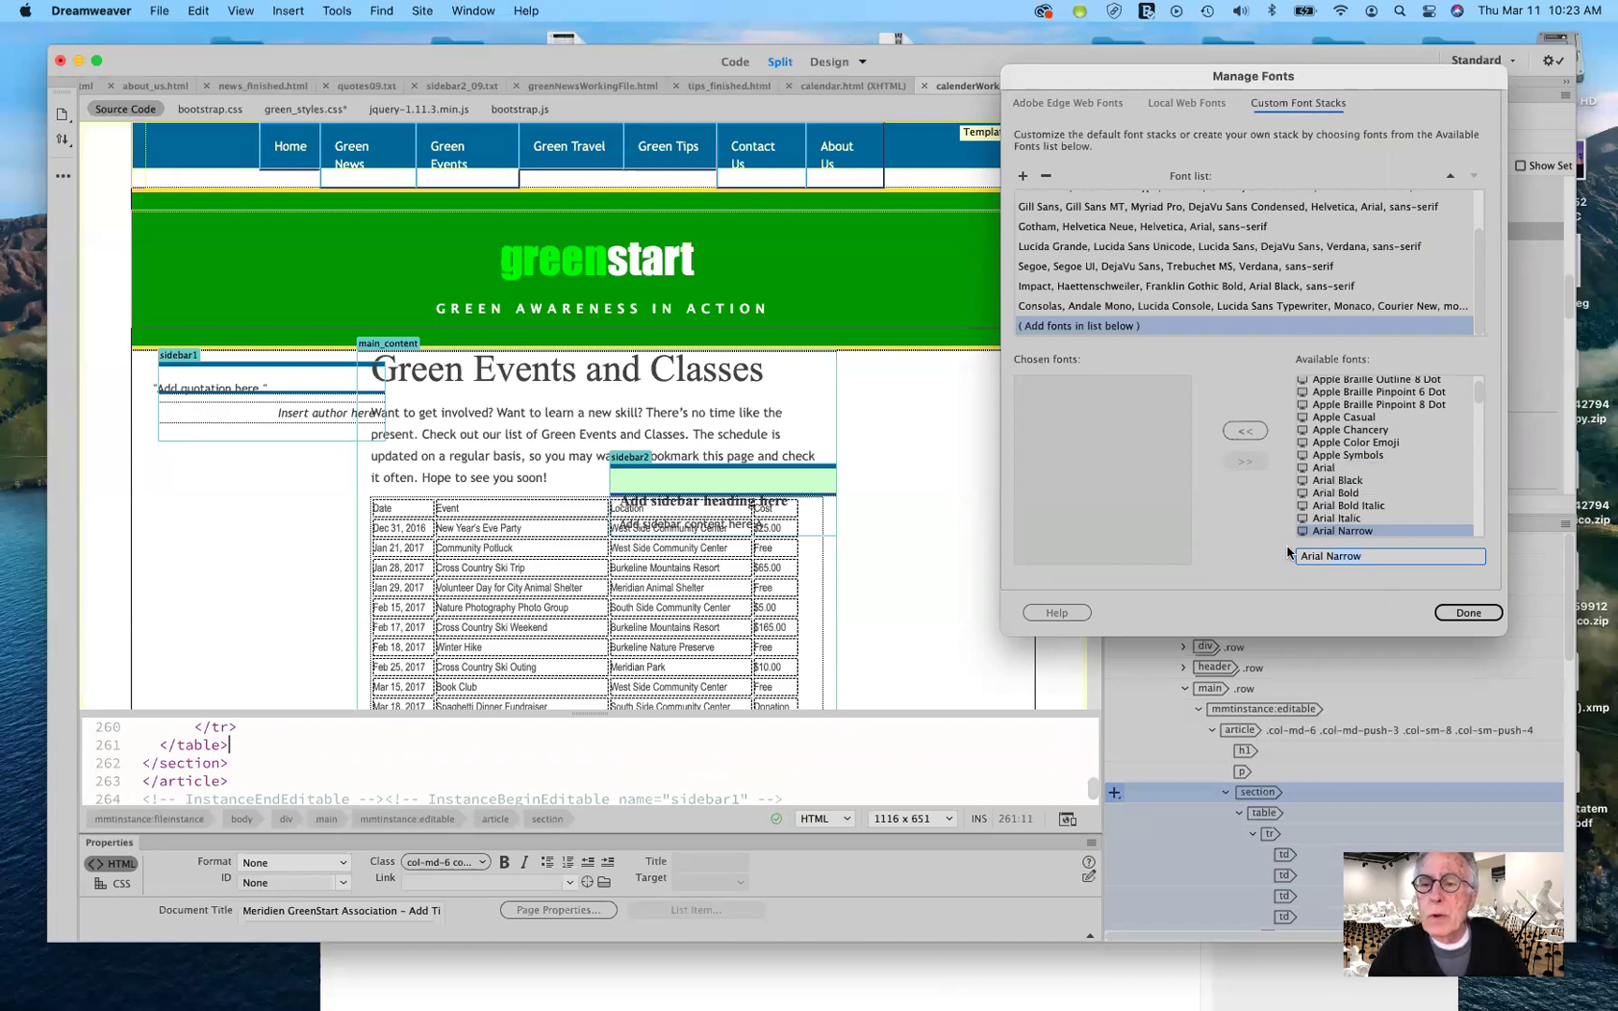
pyautogui.click(1247, 433)
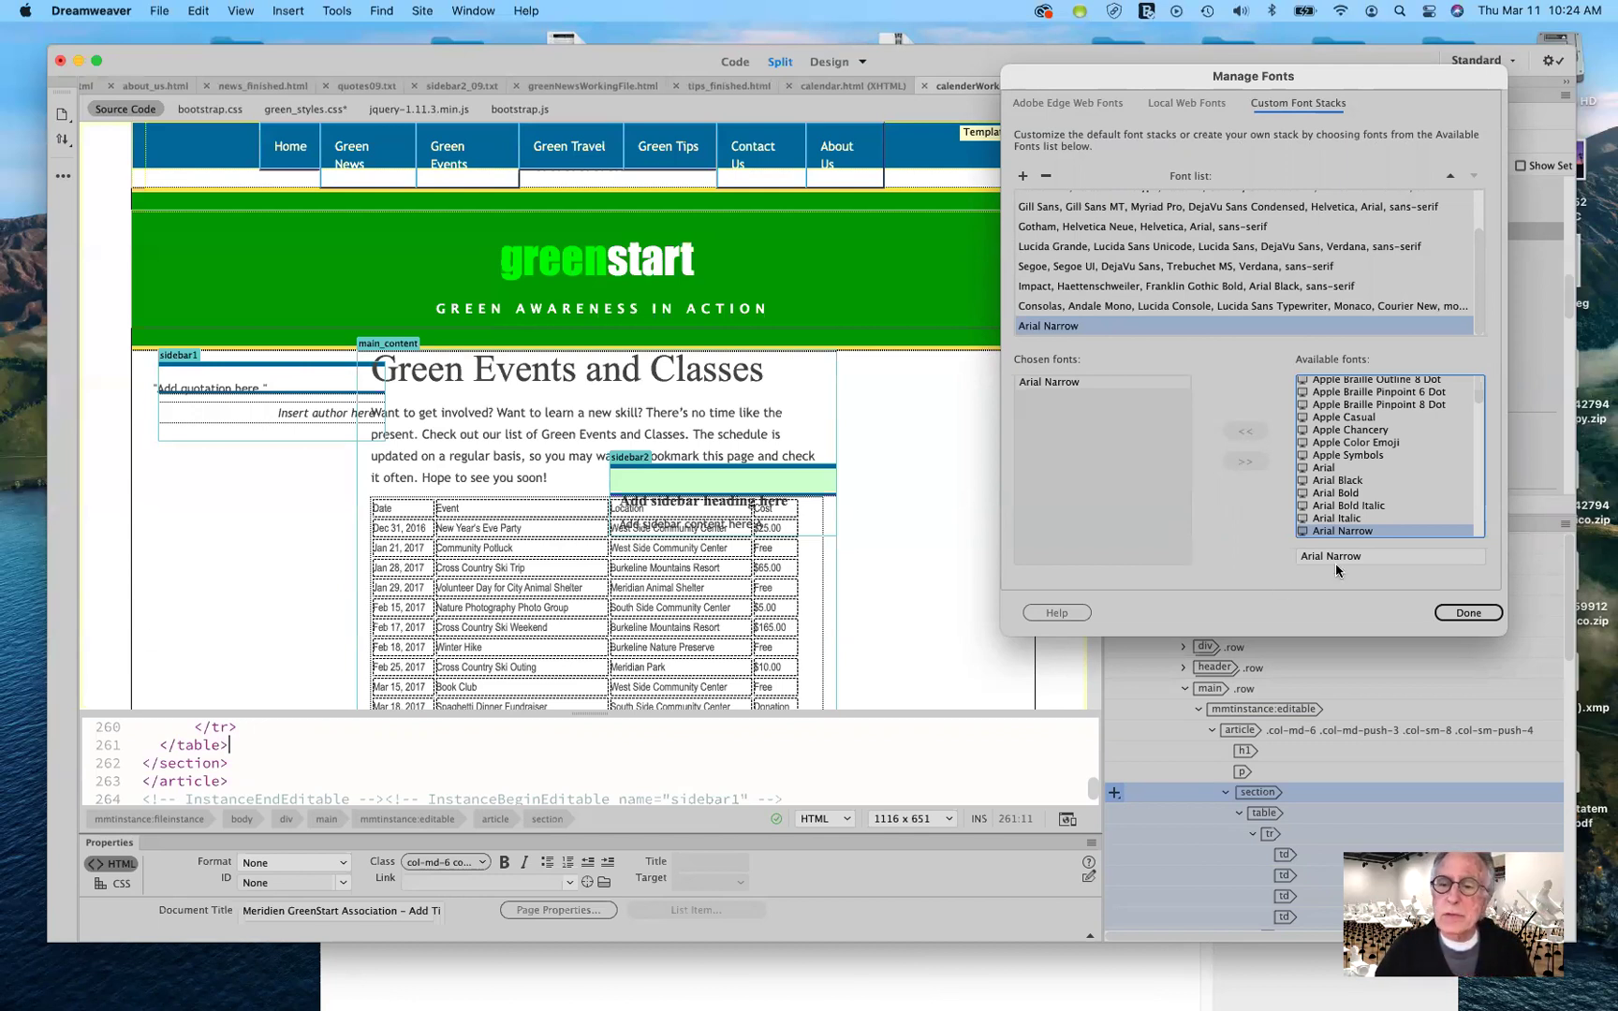
# Add Arial to the new font stack after Arial Narrow.
pyautogui.click(1369, 557)
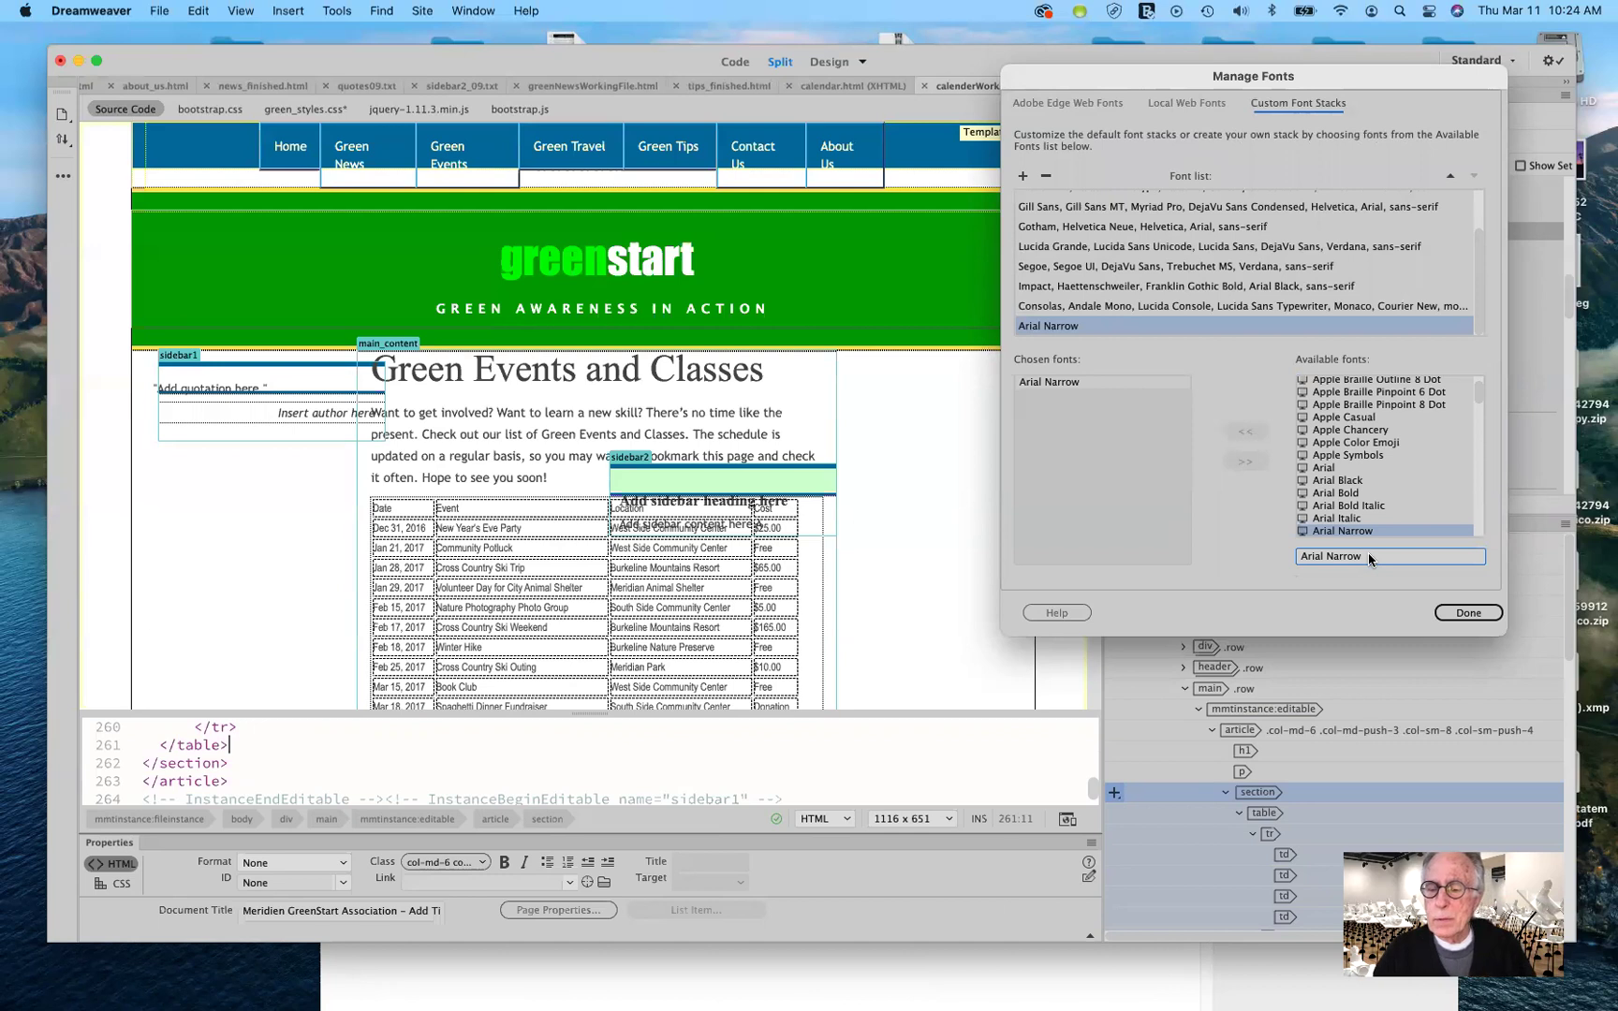
pyautogui.press('BackSpace')
pyautogui.press('BackSpace')
pyautogui.press('BackSpace')
pyautogui.press('BackSpace')
pyautogui.press('BackSpace')
pyautogui.press('BackSpace')
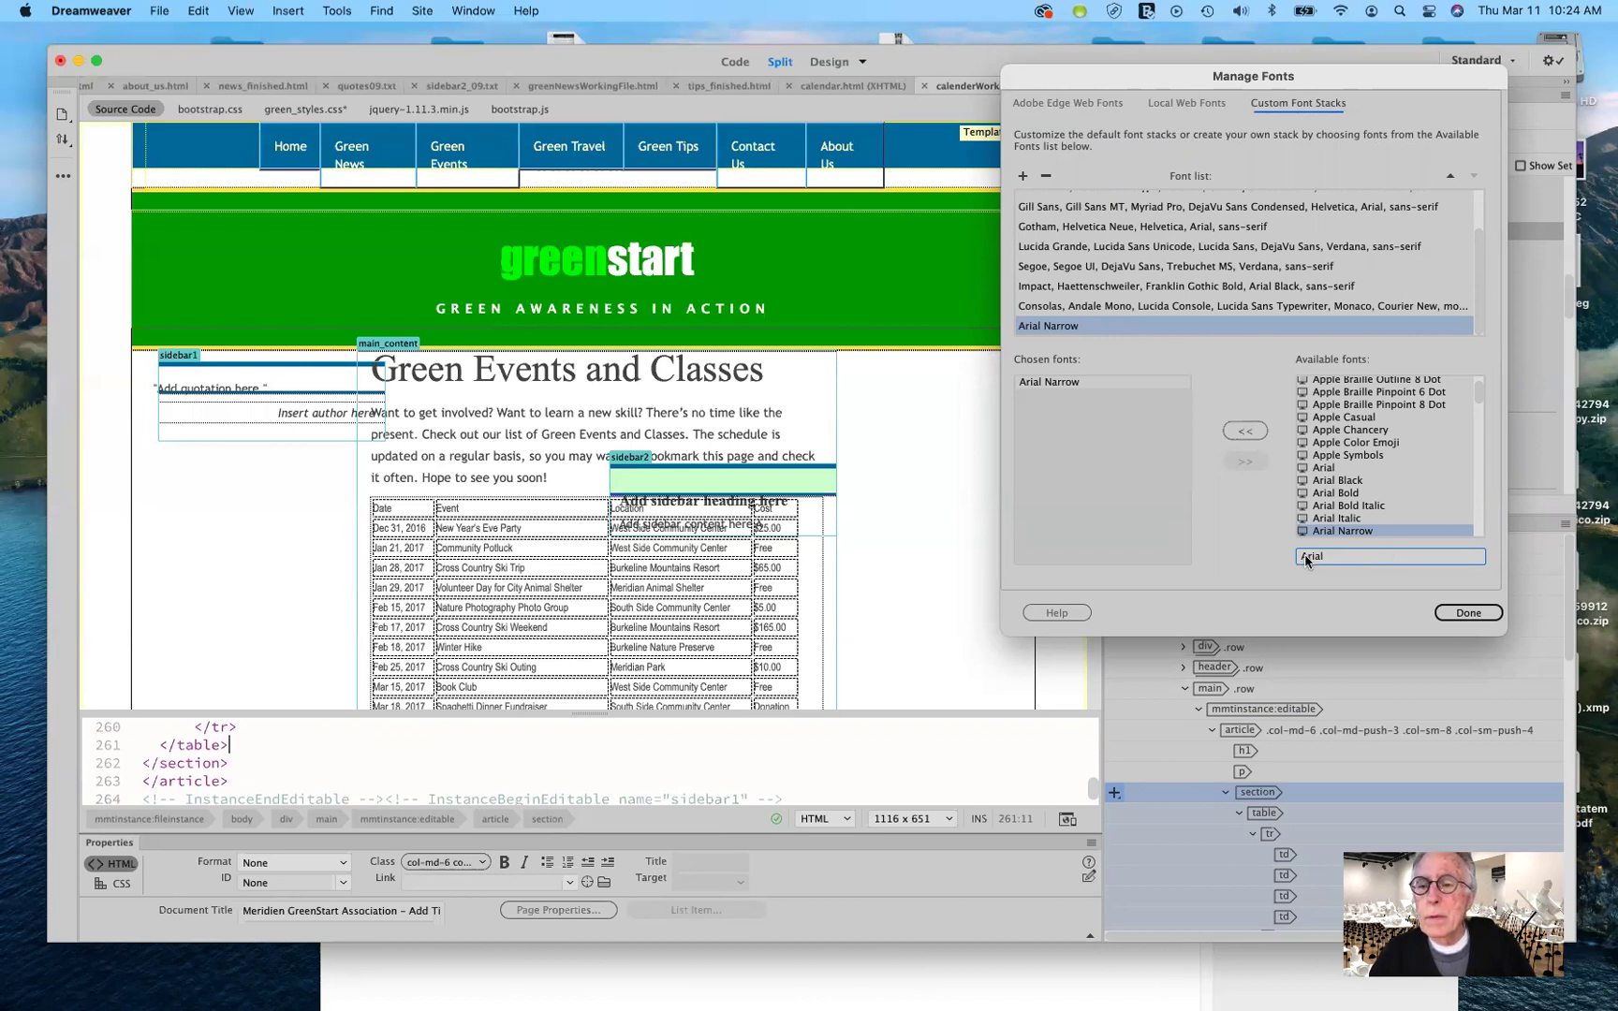
pyautogui.scroll(-2, 1361, 524)
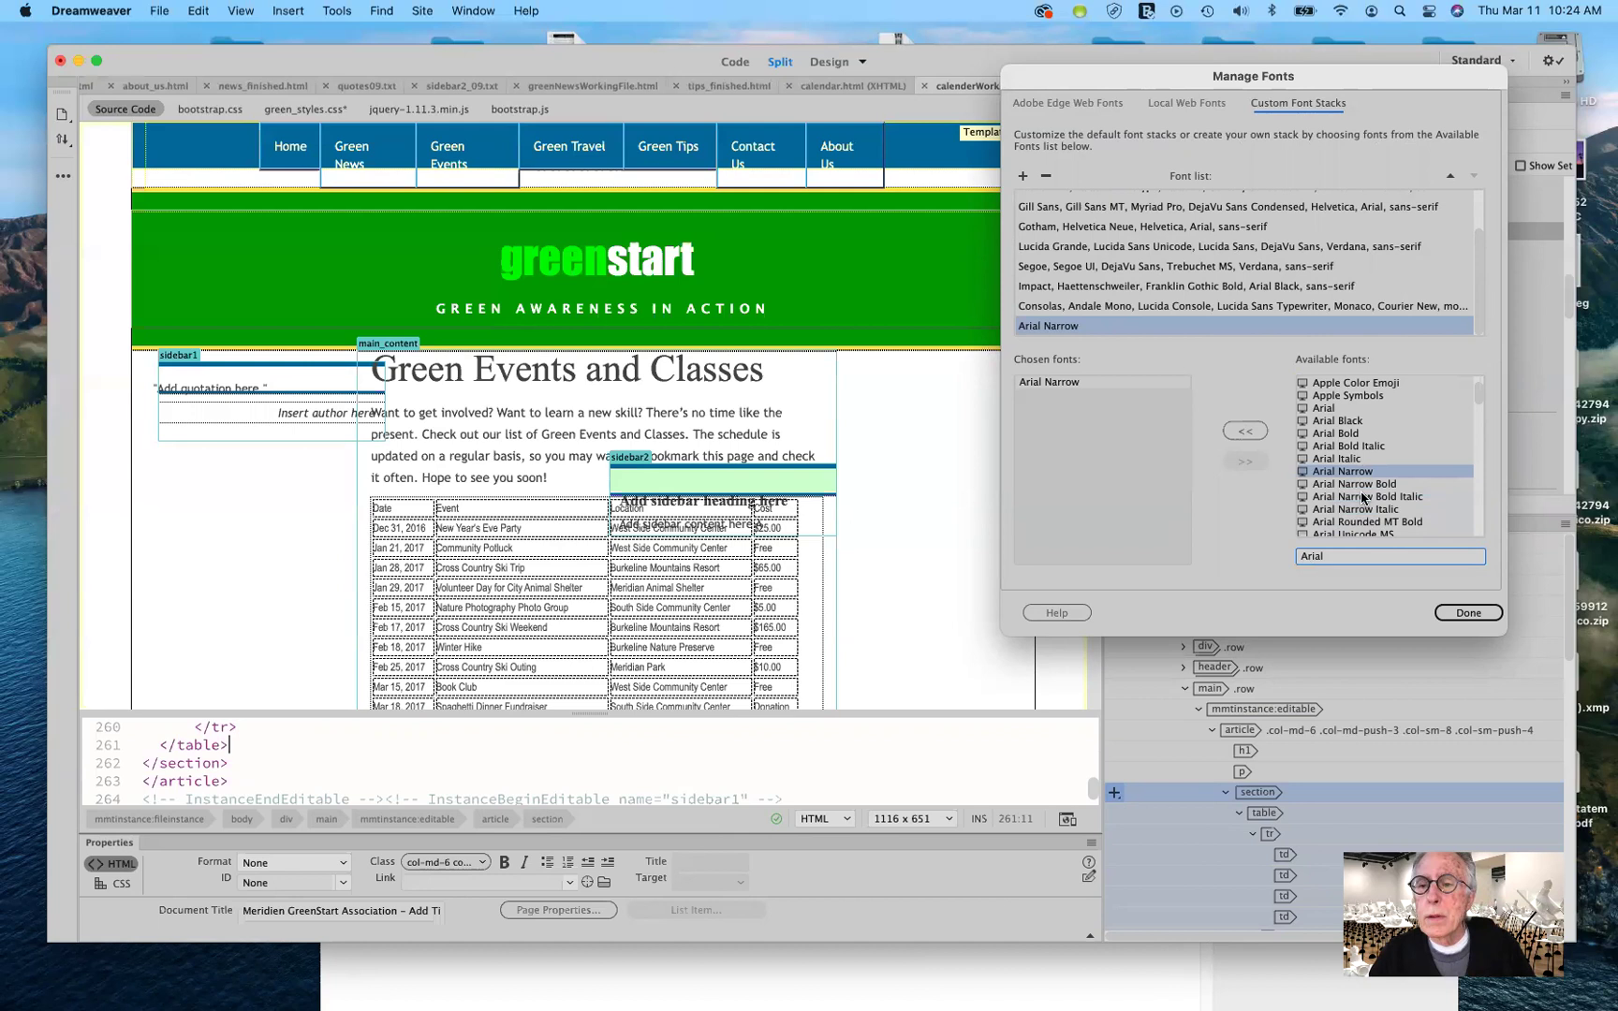
pyautogui.click(1341, 409)
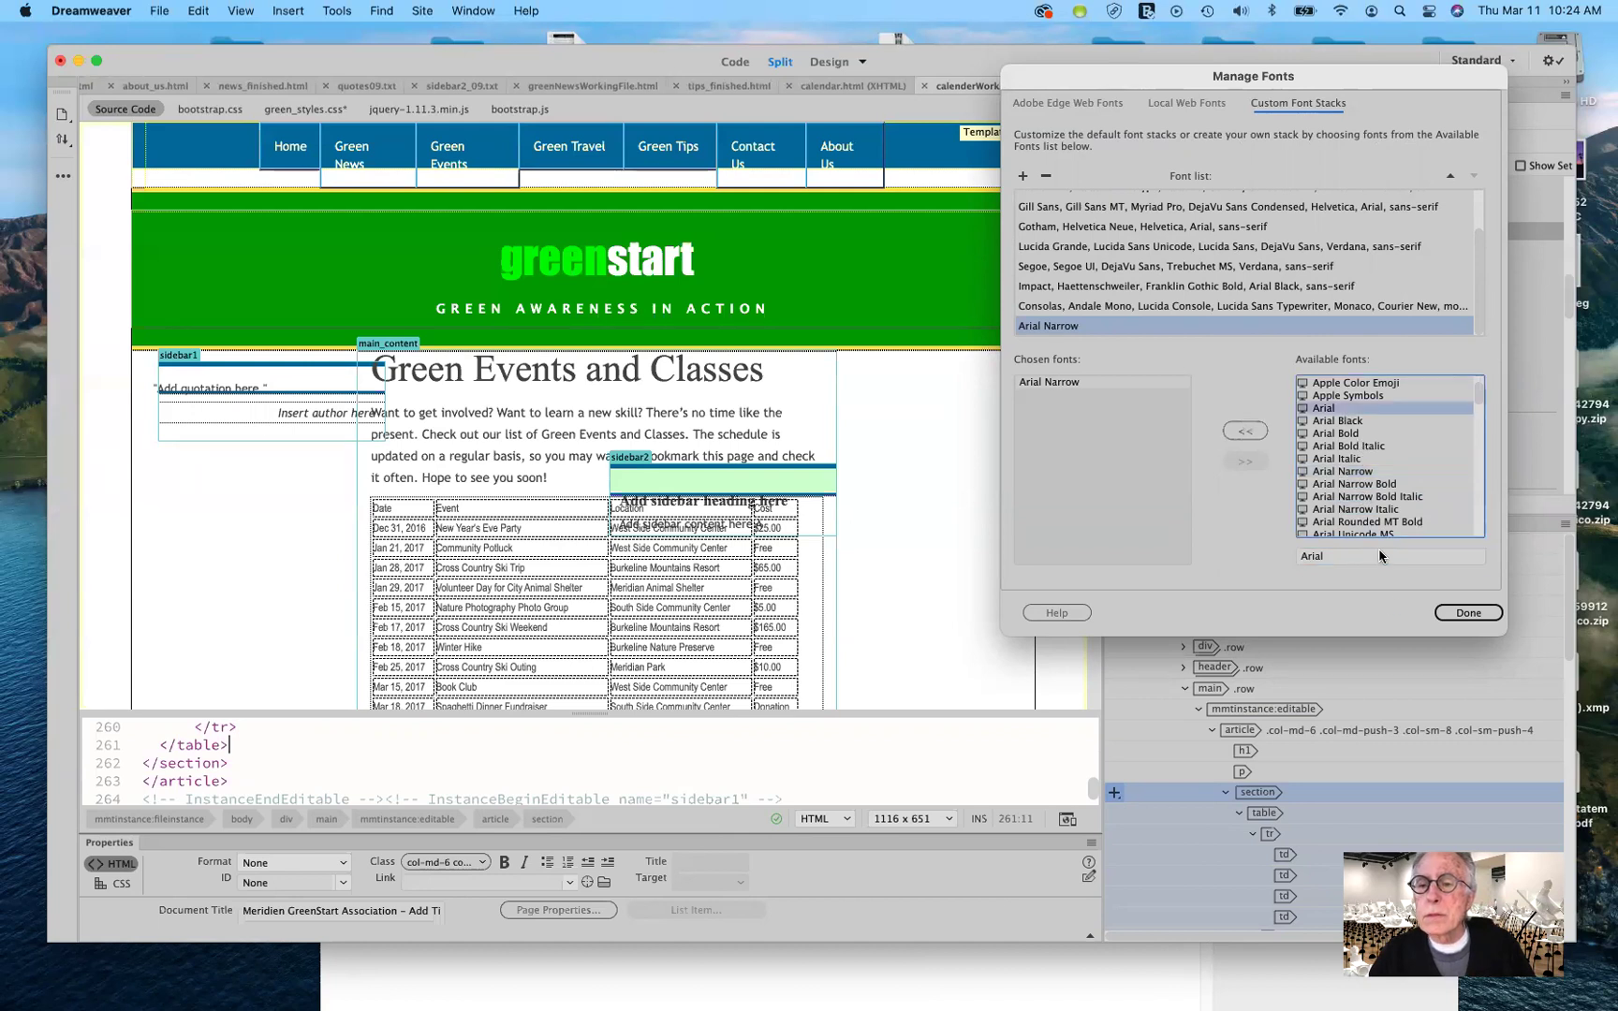
pyautogui.click(1246, 432)
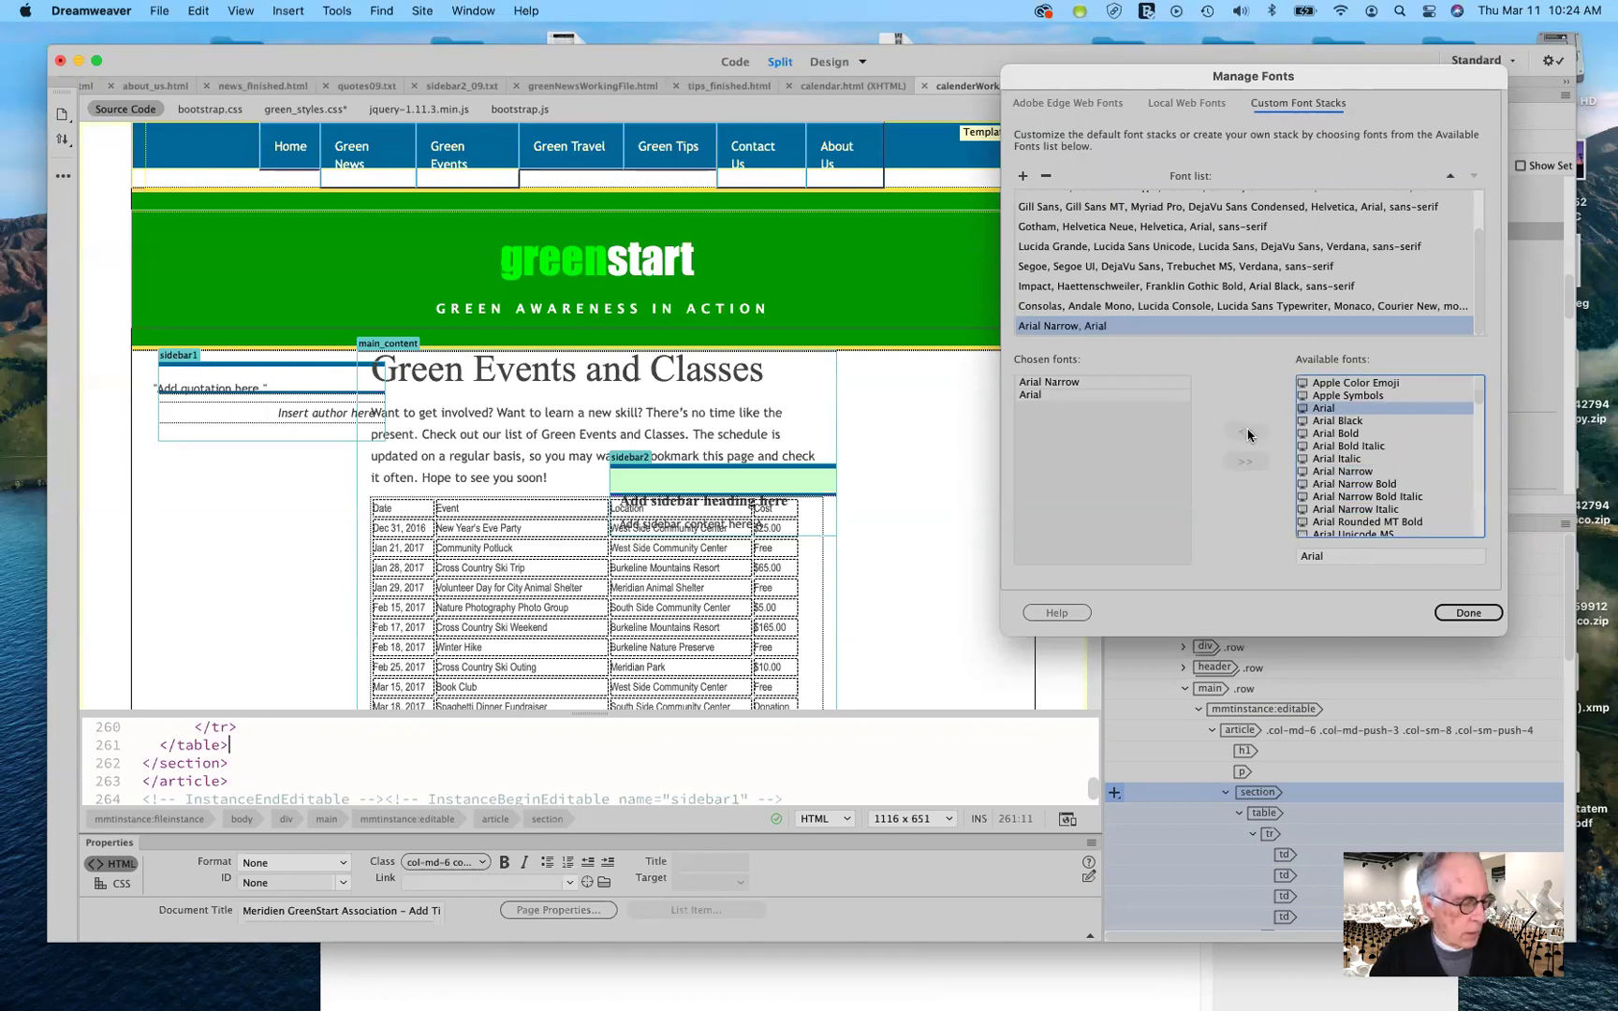
# Add Verdana as the third font in the custom stack.
pyautogui.click(1301, 556)
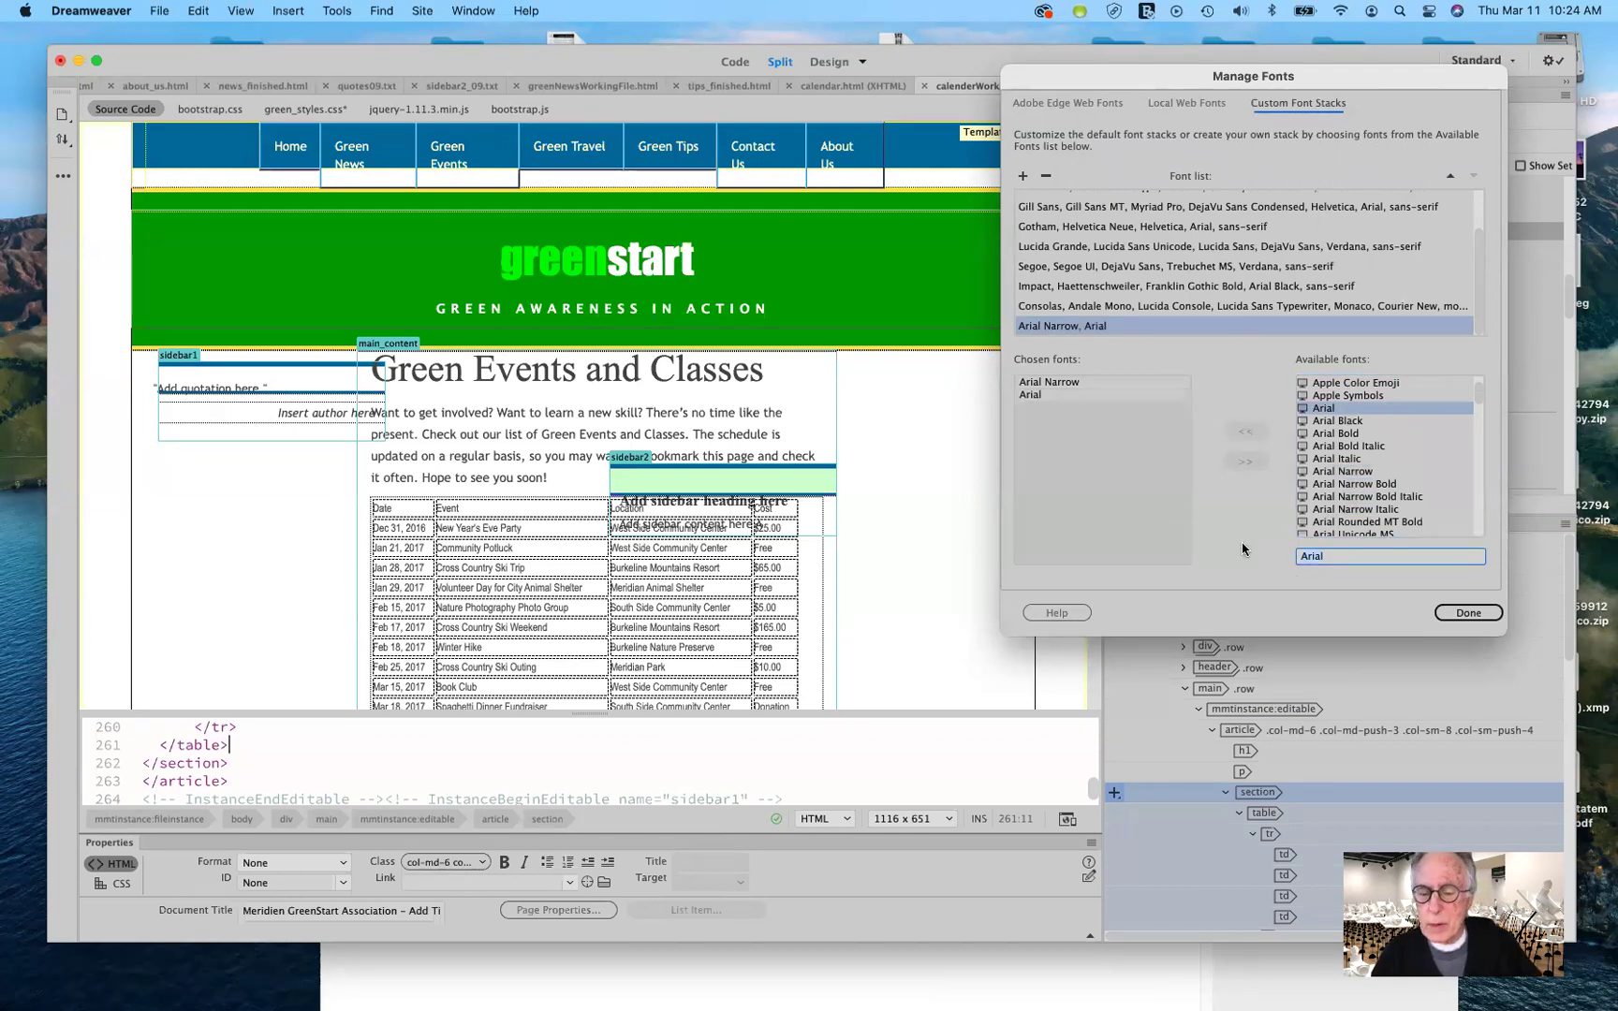
pyautogui.press('super+a')
pyautogui.write('V')
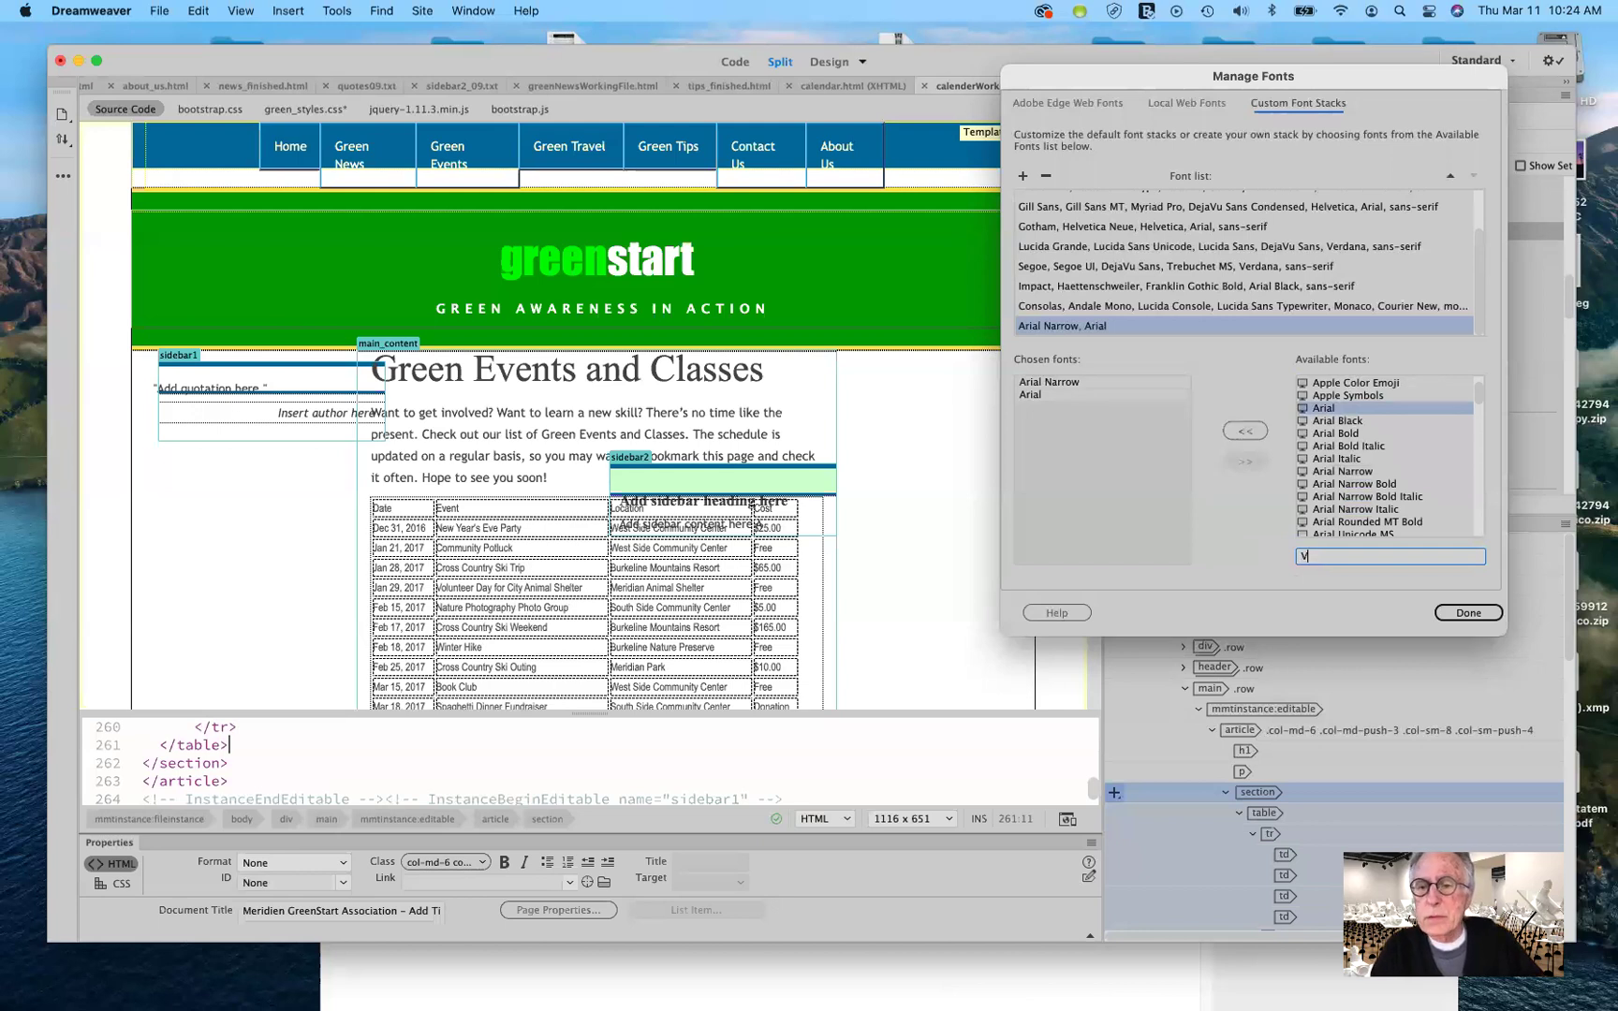
pyautogui.write('erdana')
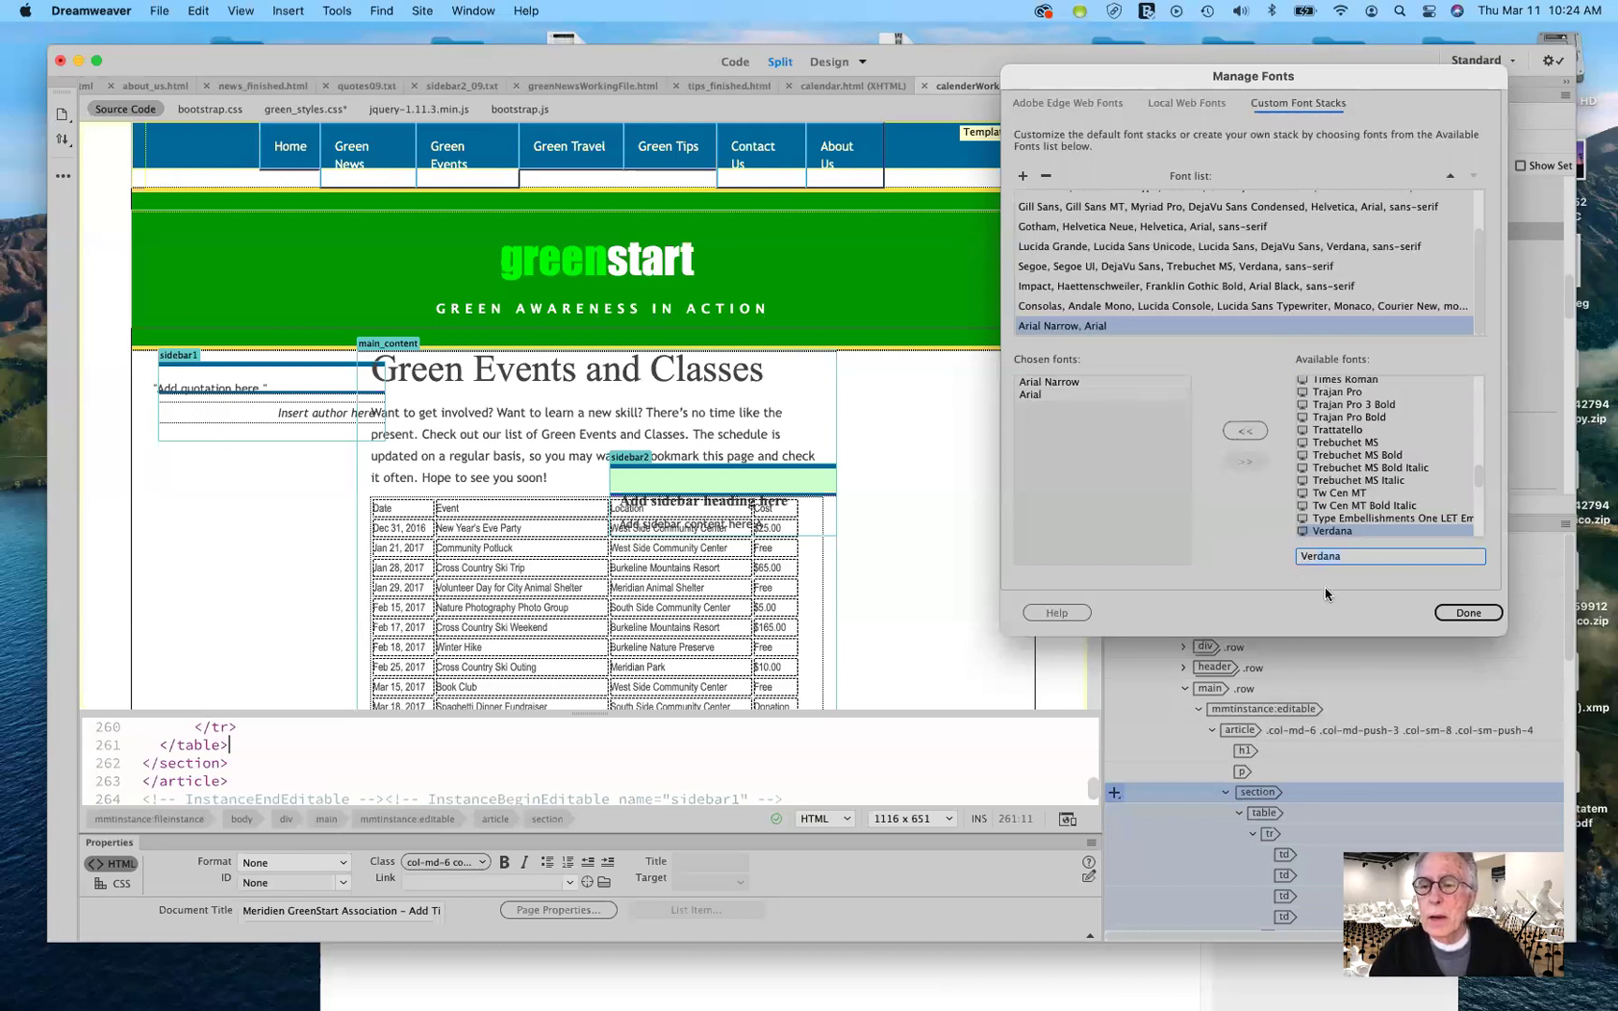
pyautogui.click(1247, 430)
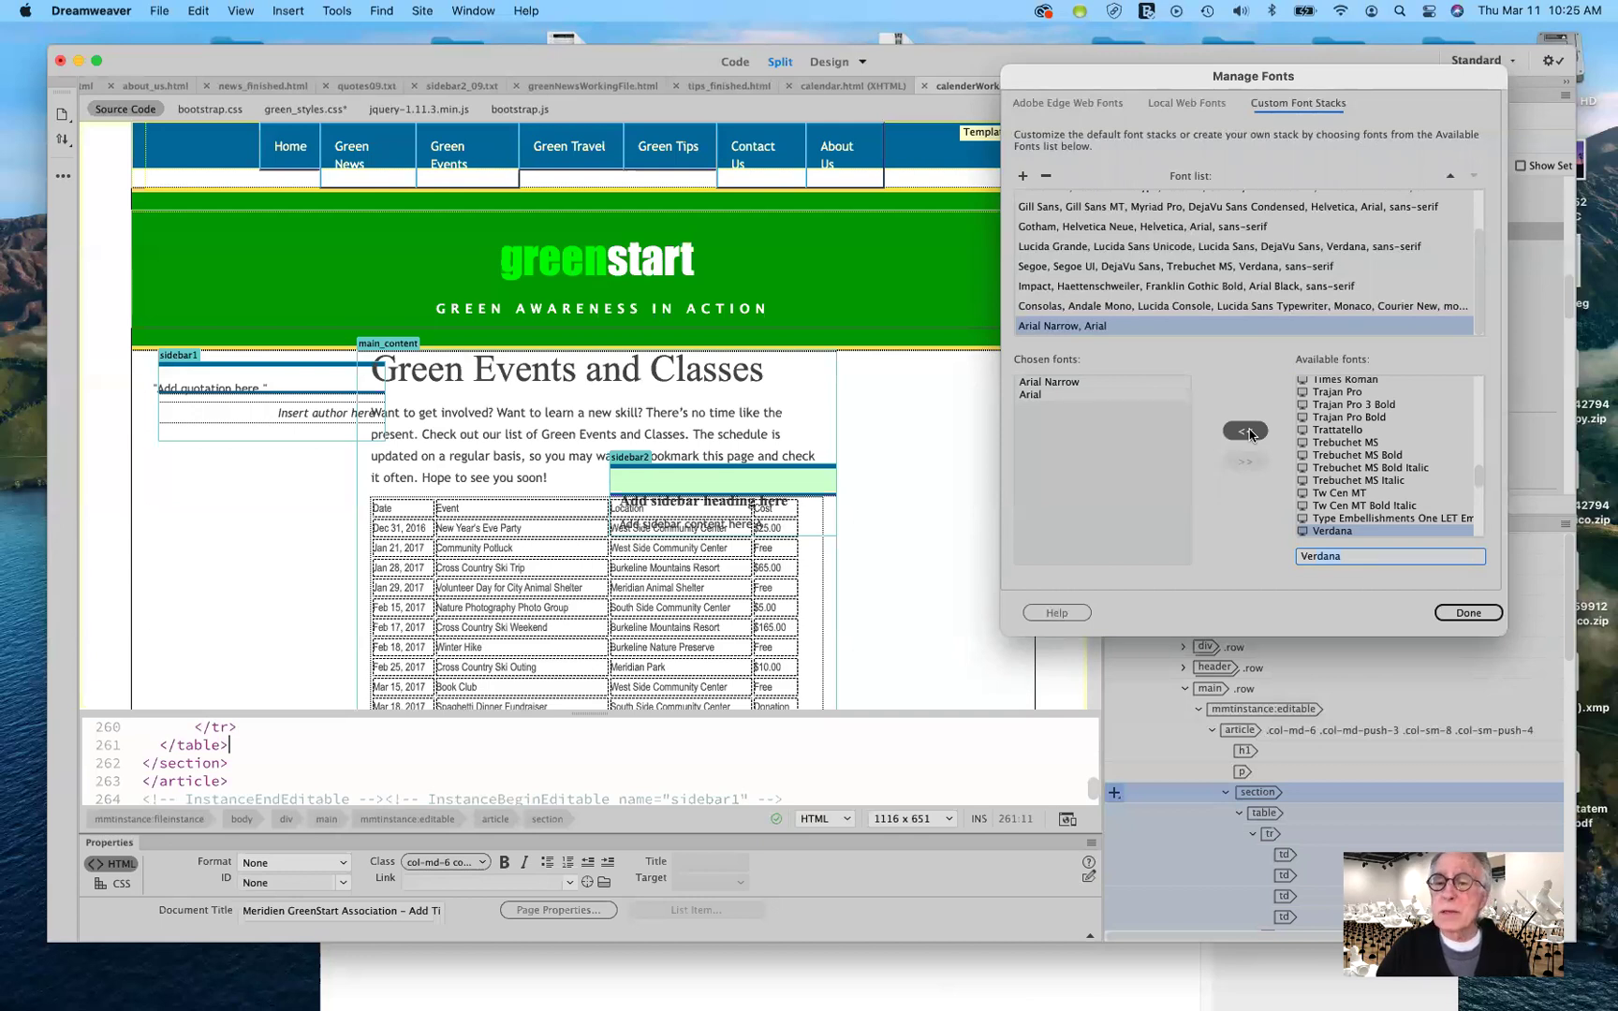
pyautogui.click(1246, 432)
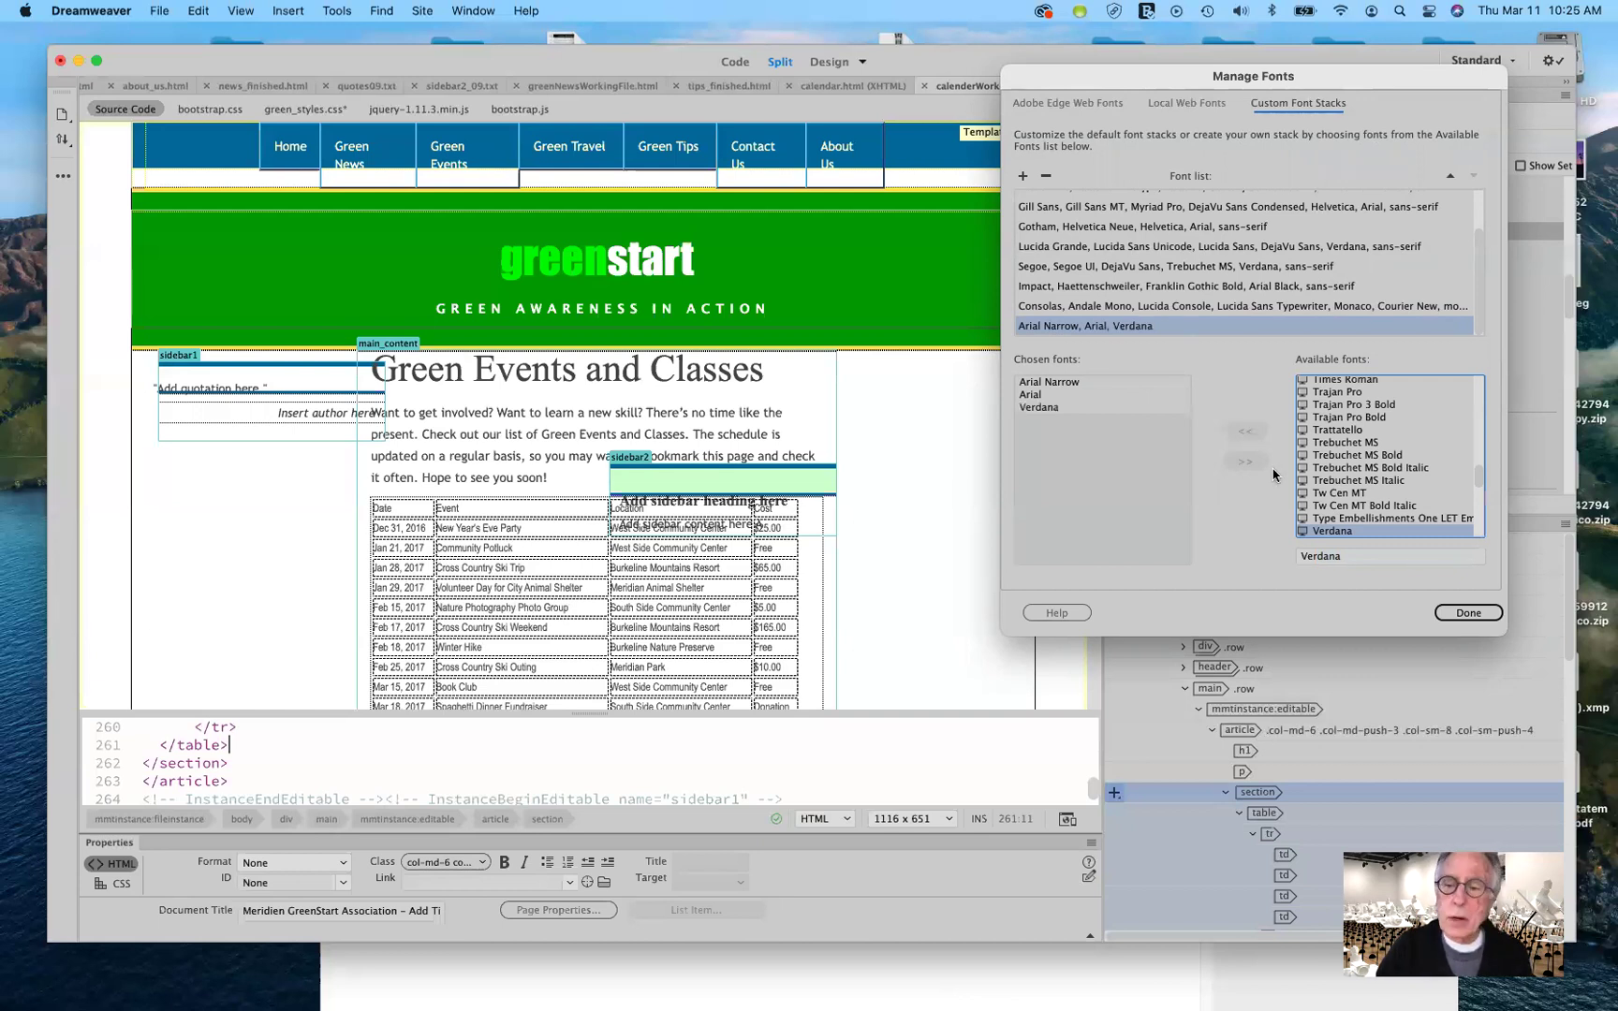
# Add the generic sans-serif fallback to the end of the custom stack and finish managing fonts.
pyautogui.click(1347, 559)
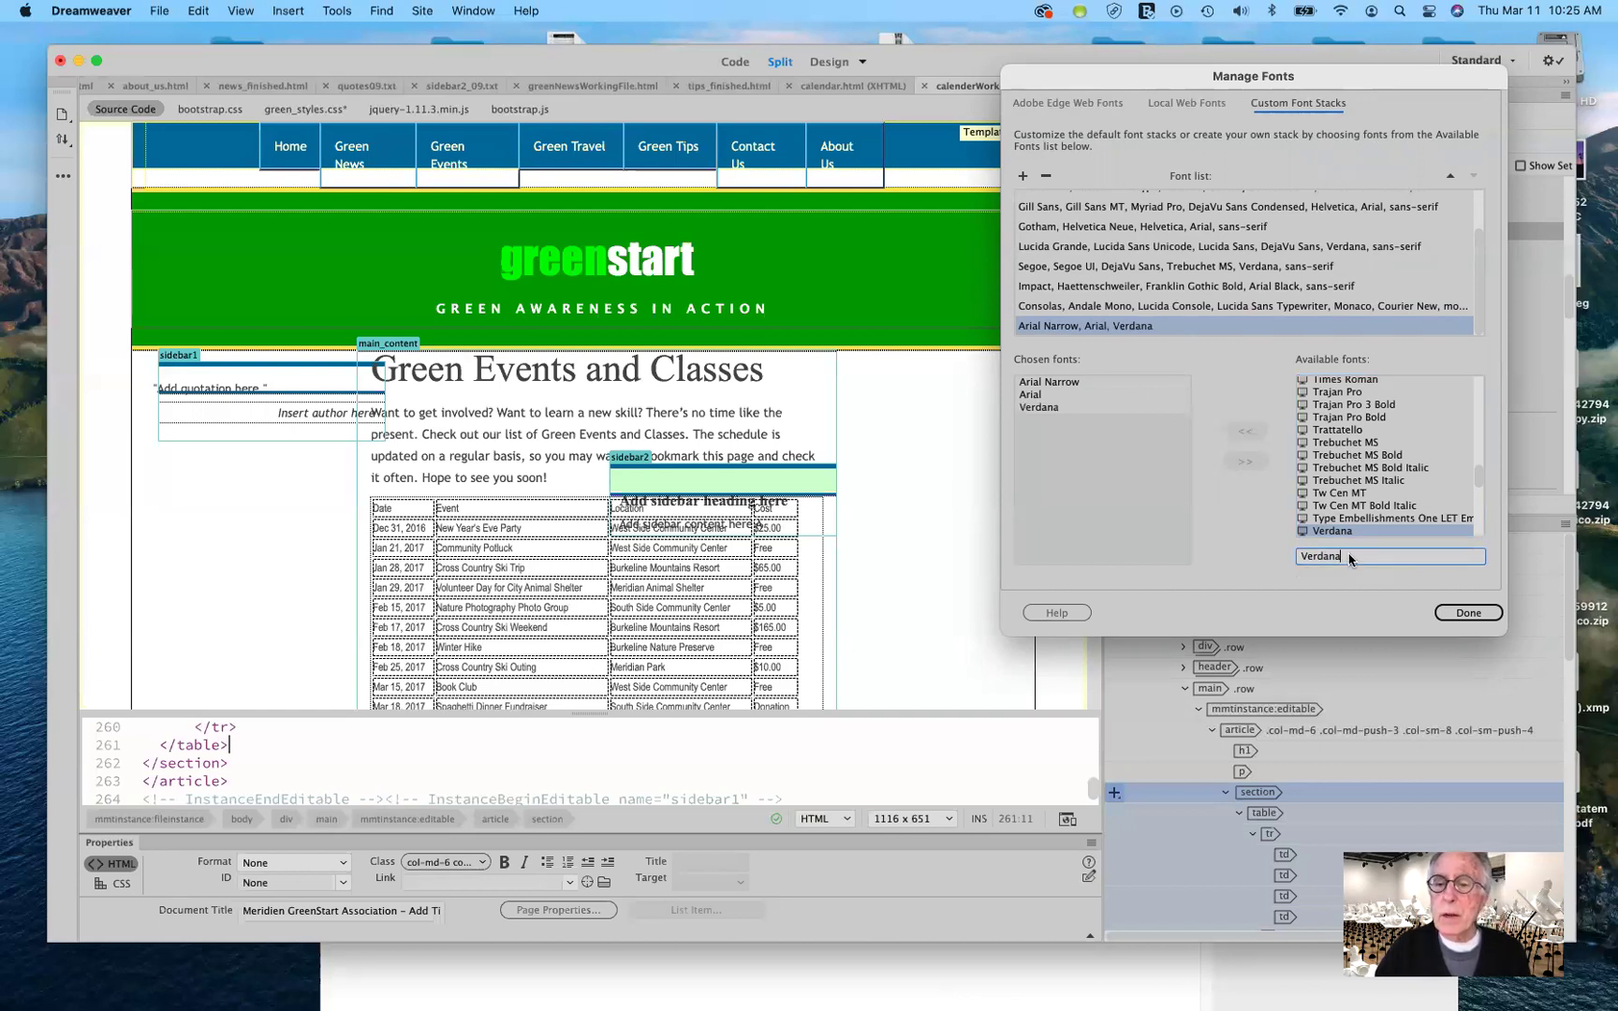
pyautogui.press('BackSpace')
pyautogui.press('BackSpace')
pyautogui.press('BackSpace')
pyautogui.press('BackSpace')
pyautogui.press('BackSpace')
pyautogui.press('BackSpace')
pyautogui.press('BackSpace')
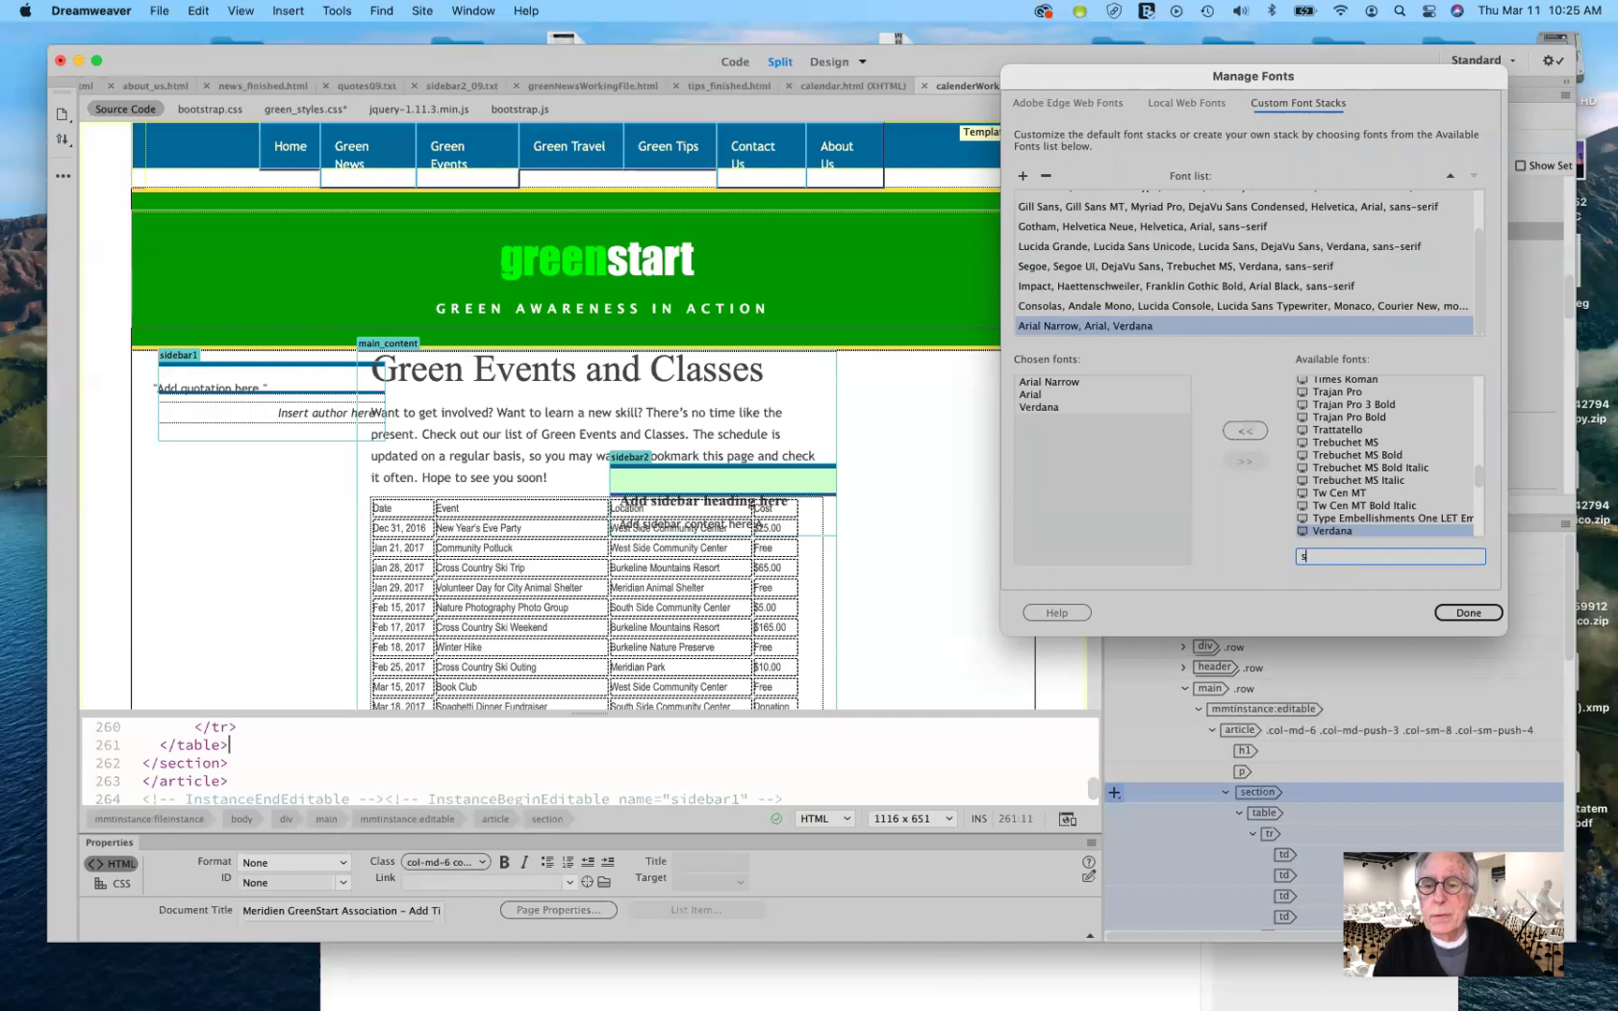
pyautogui.write('Sans-serif')
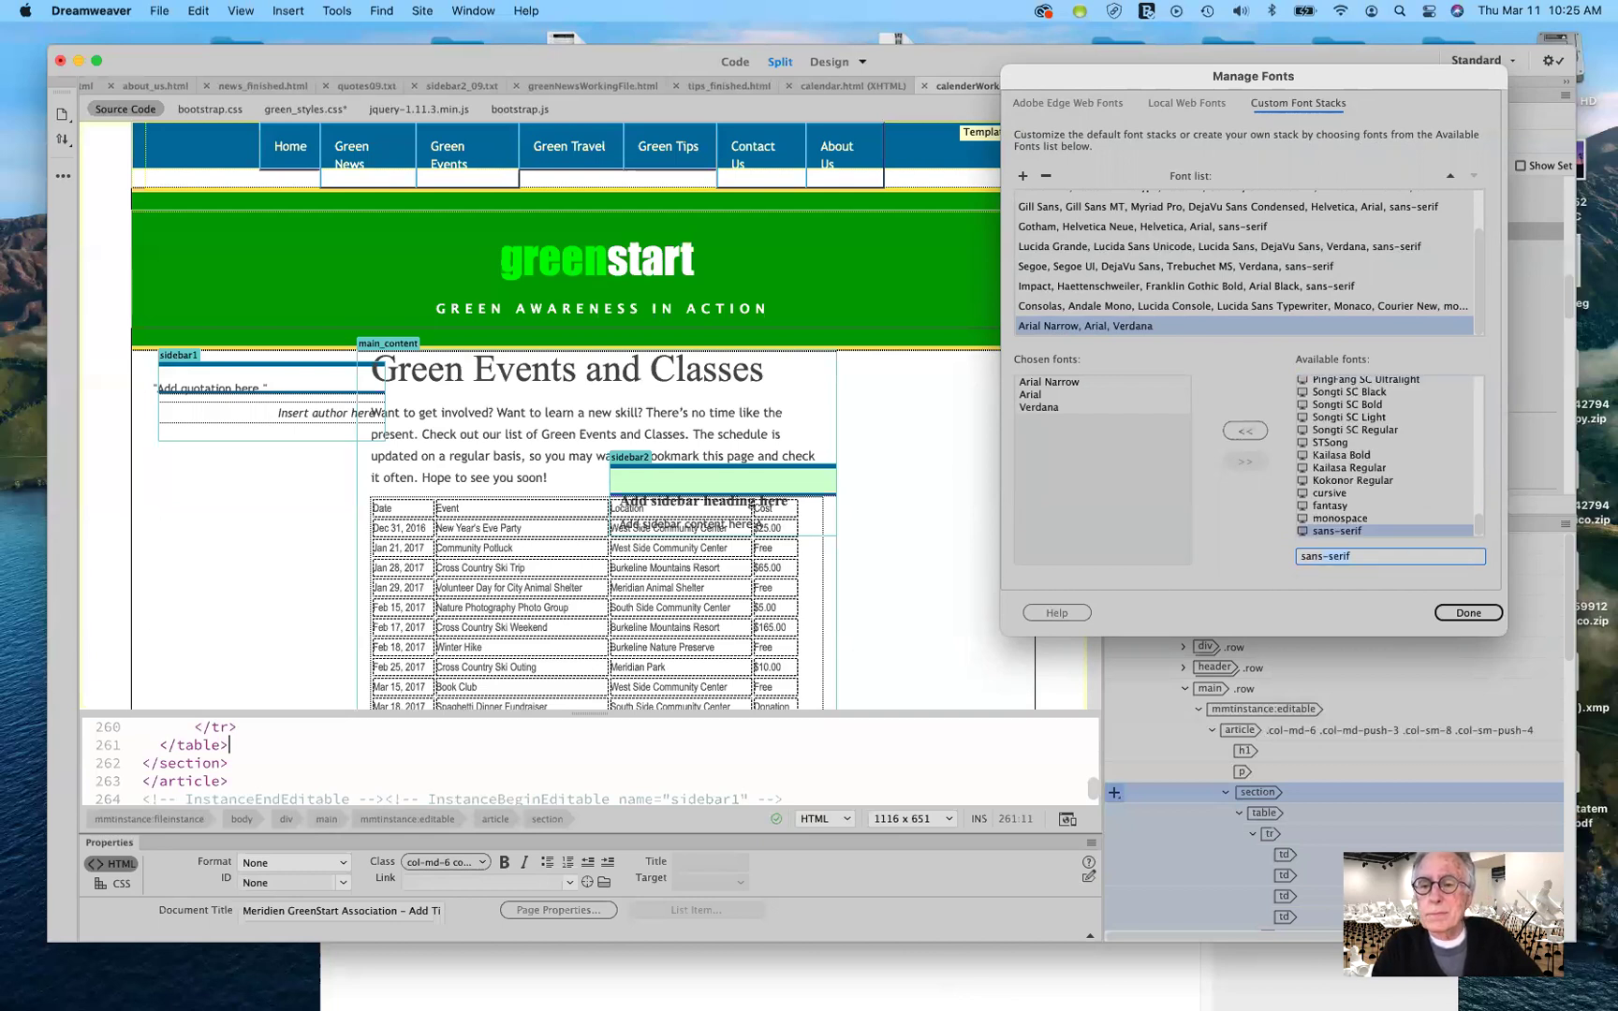
pyautogui.click(1246, 431)
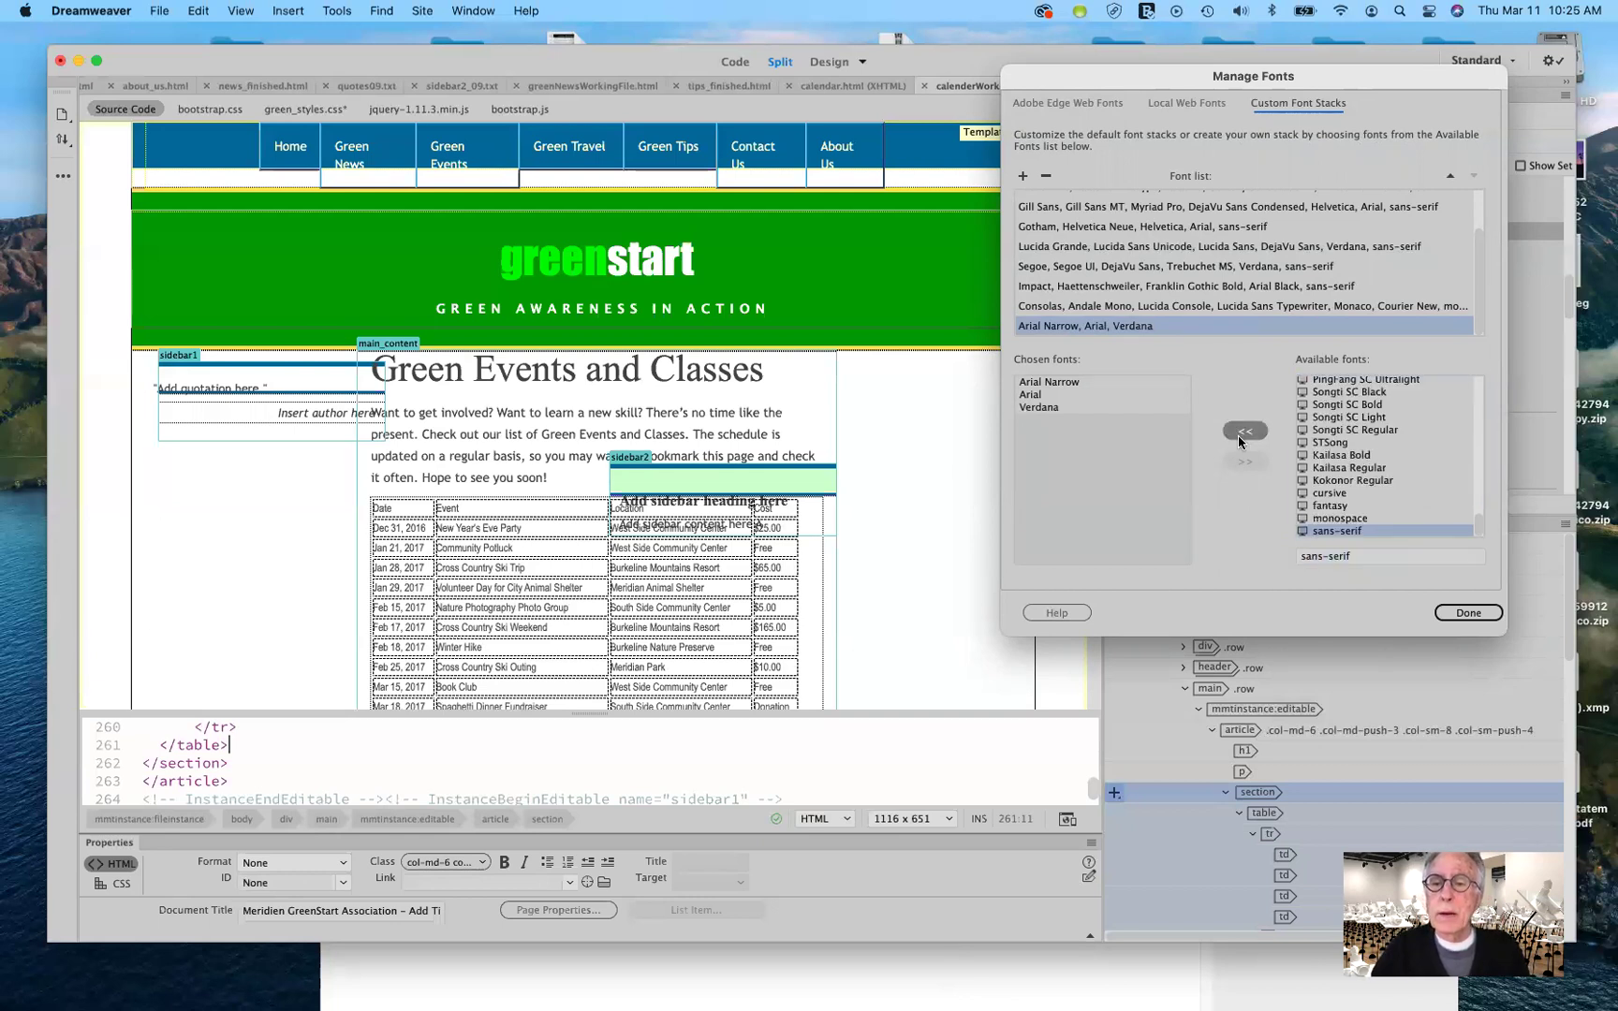
pyautogui.click(1473, 617)
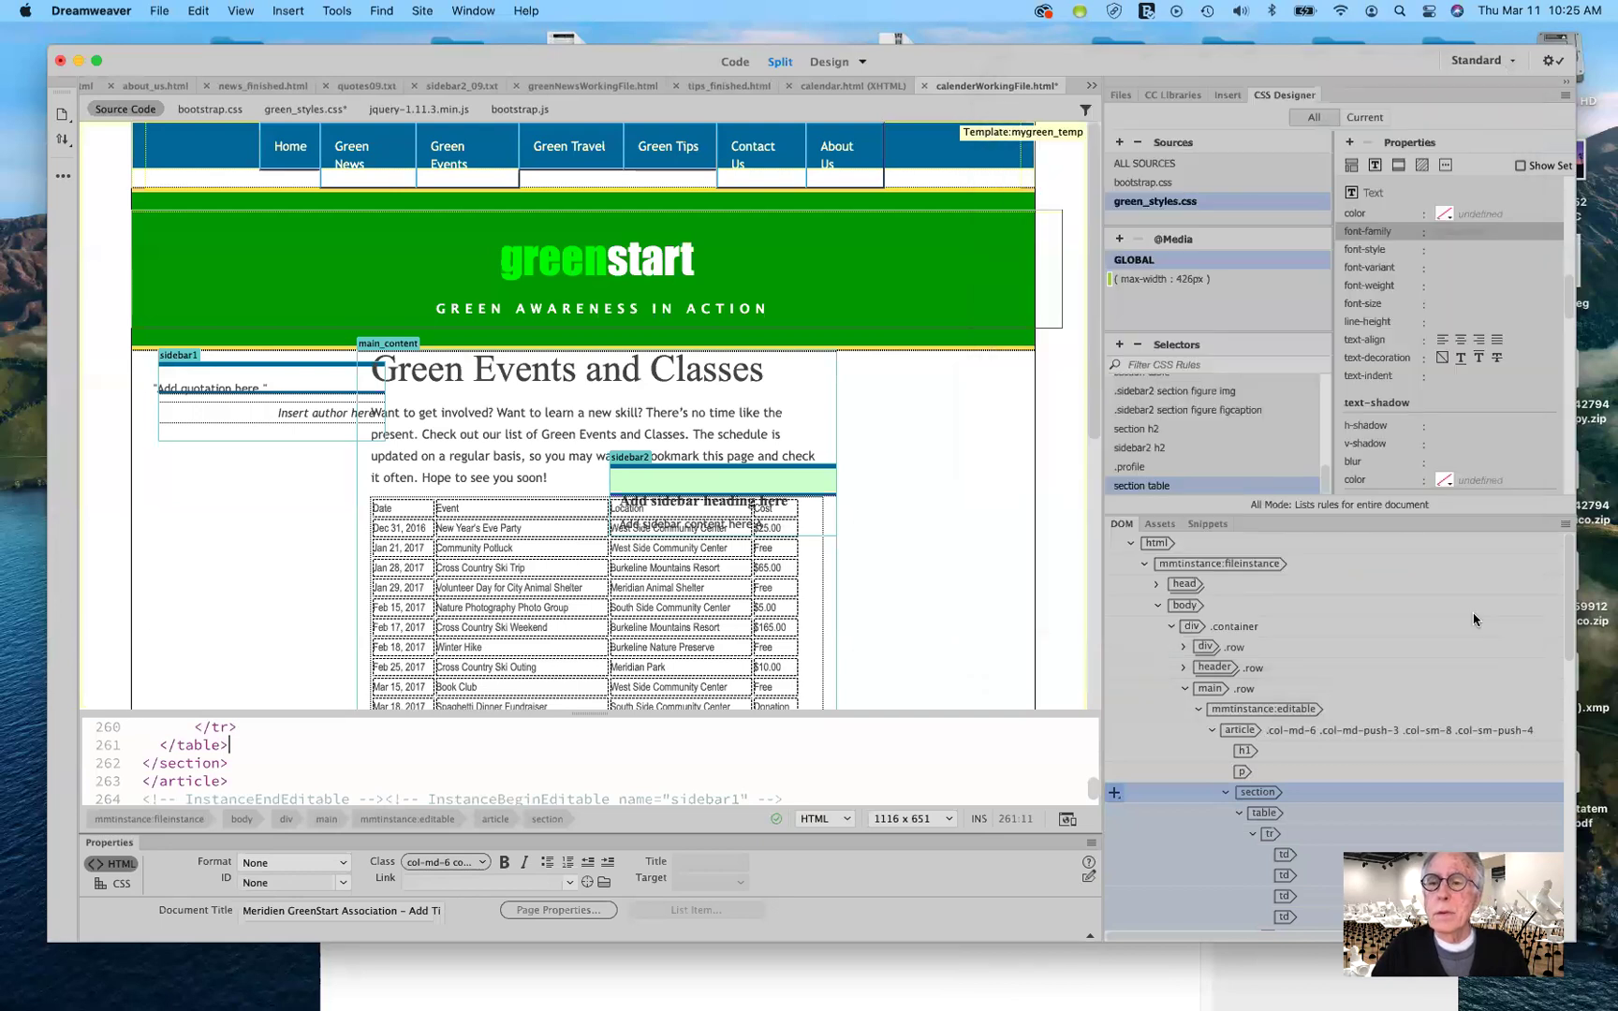
# Apply the Arial Narrow, Arial, Verdana, sans-serif font stack to the section table rule.
pyautogui.click(1458, 233)
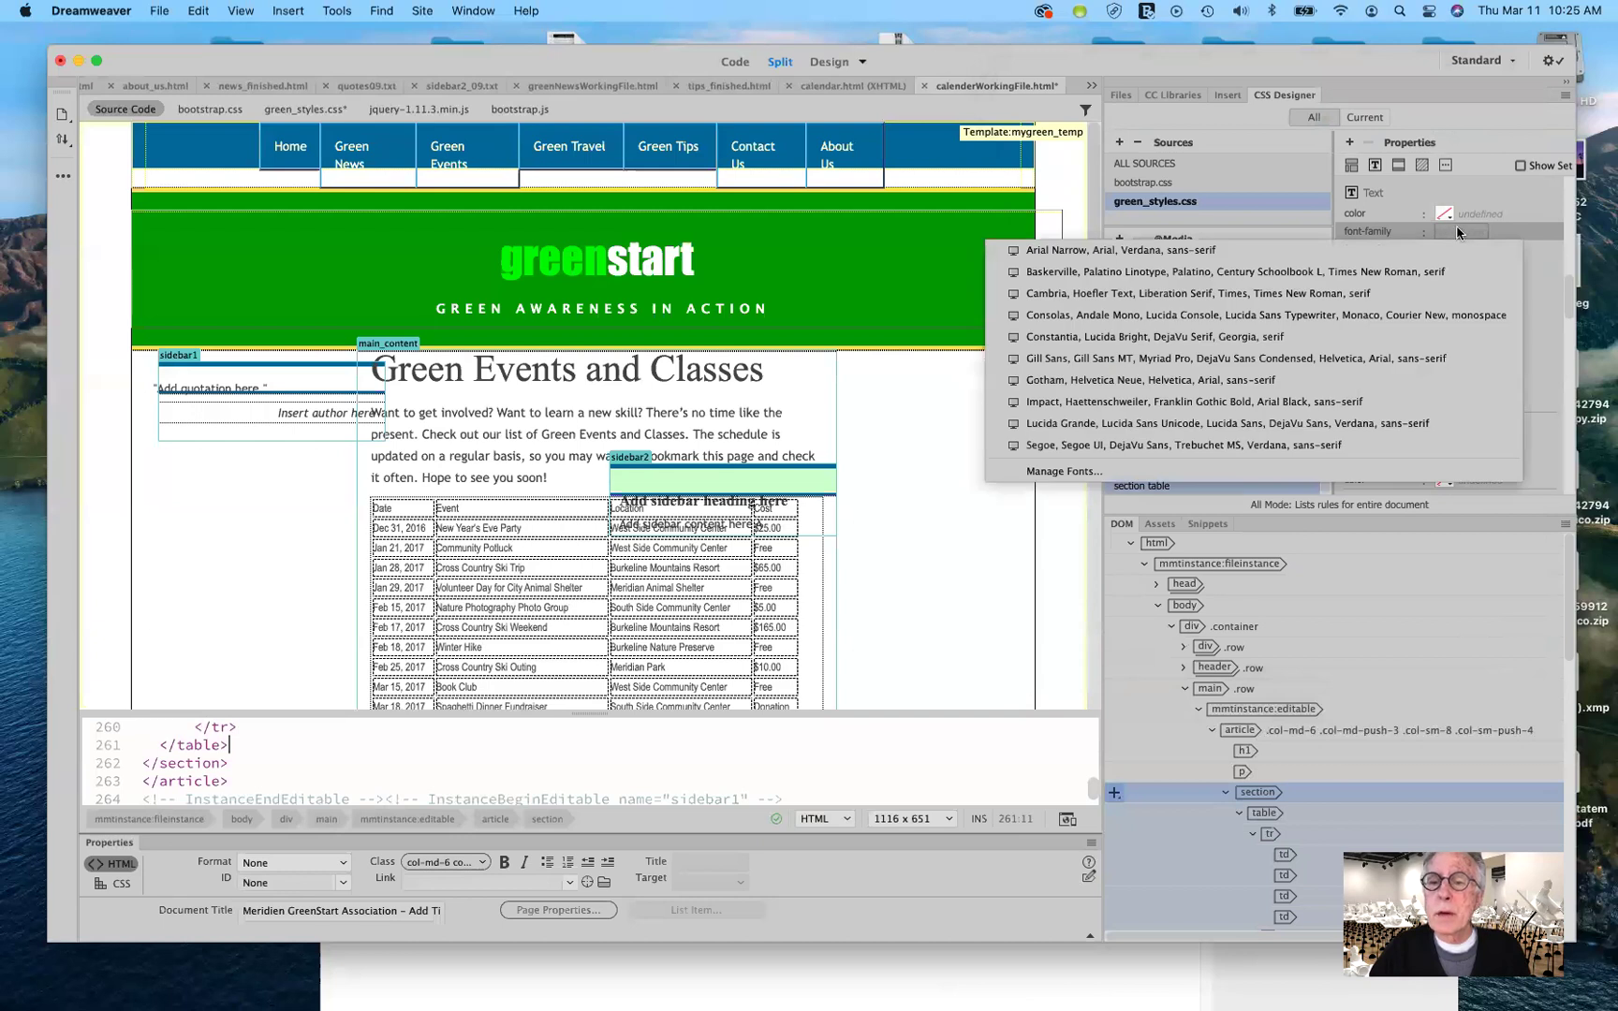
pyautogui.click(1191, 251)
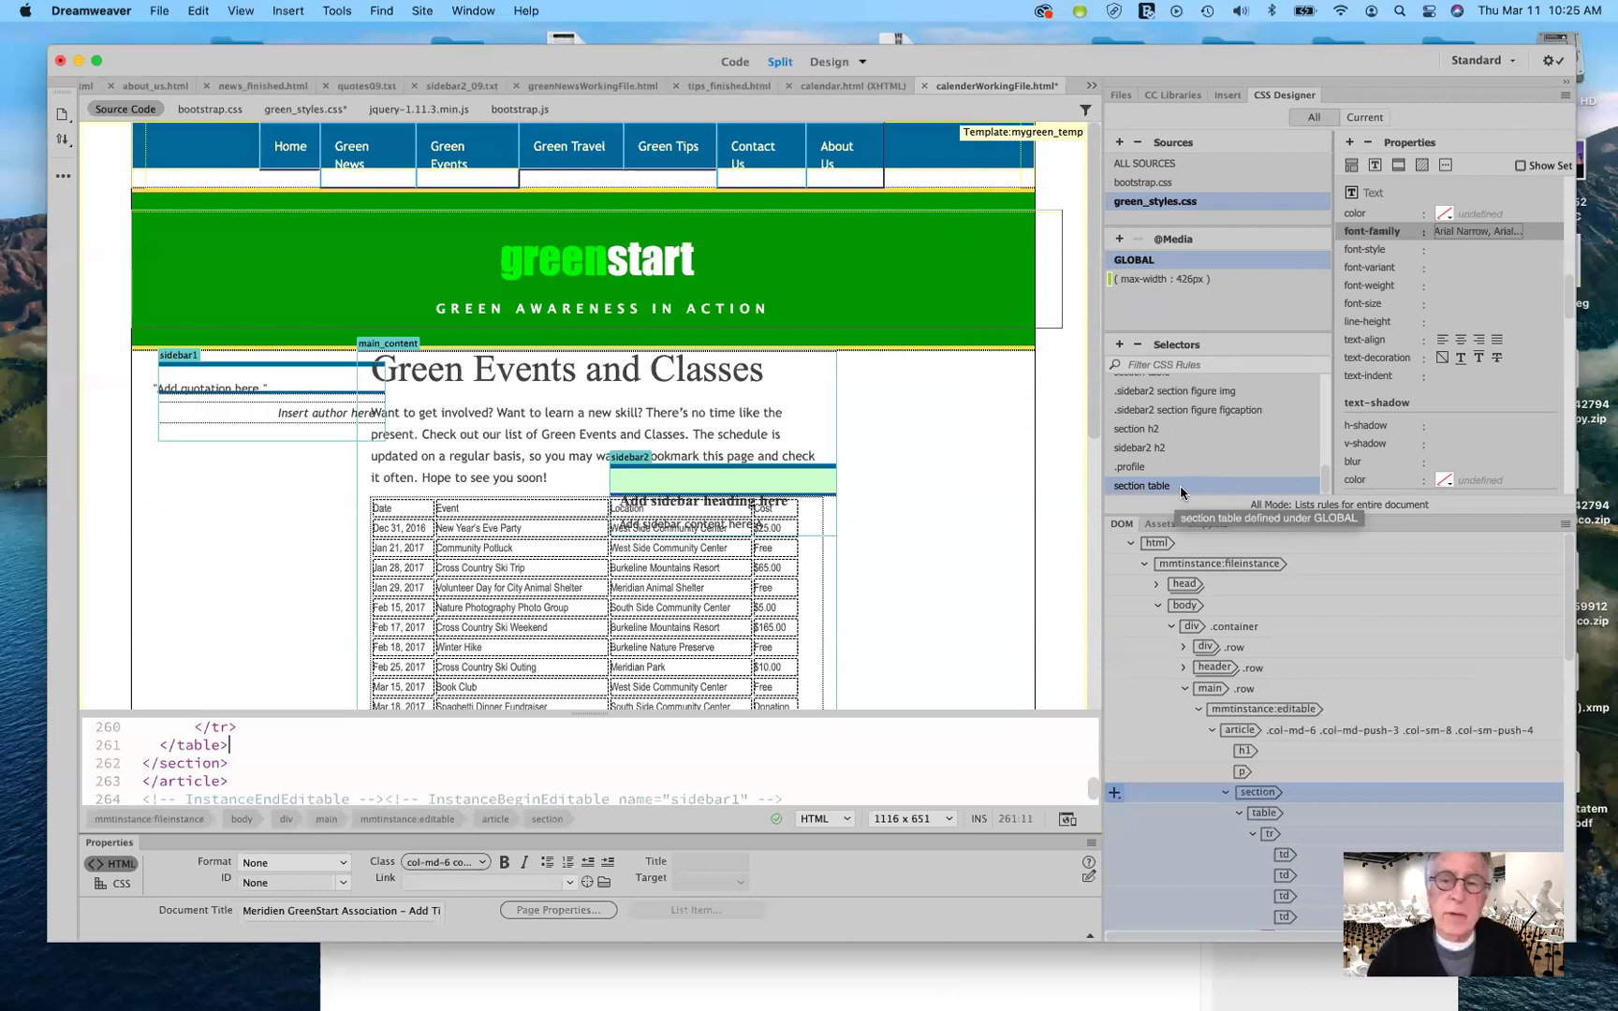
# Set the section table rule's width to 95%.
pyautogui.click(1351, 166)
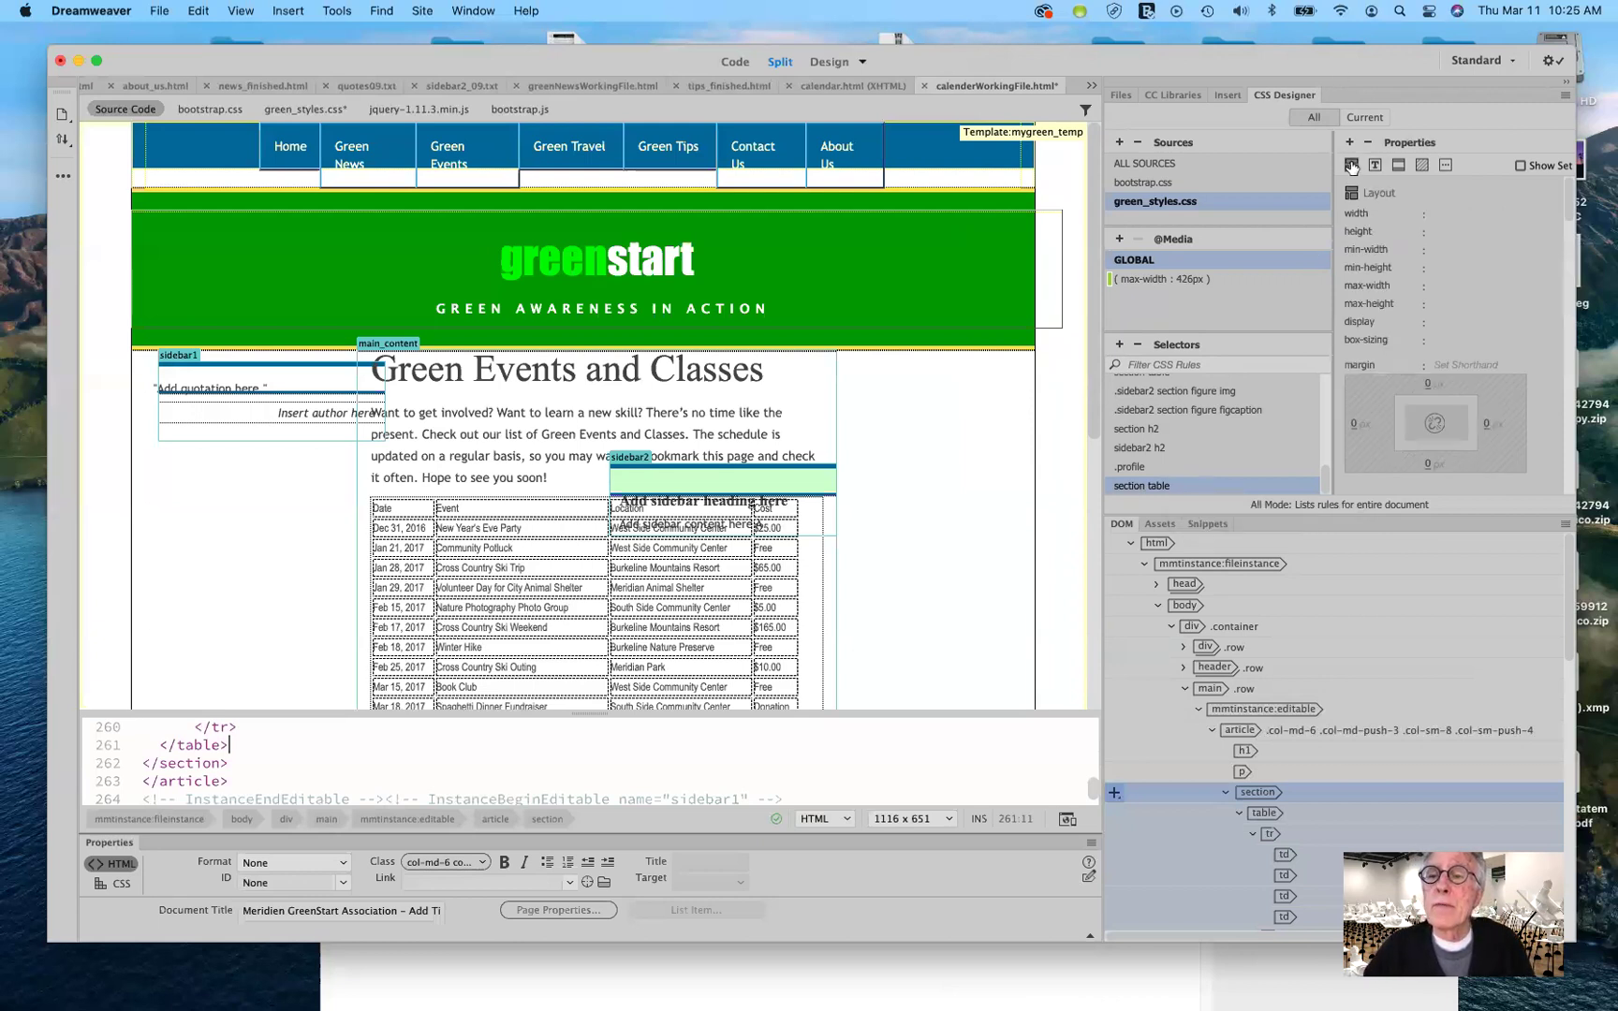
pyautogui.click(1443, 215)
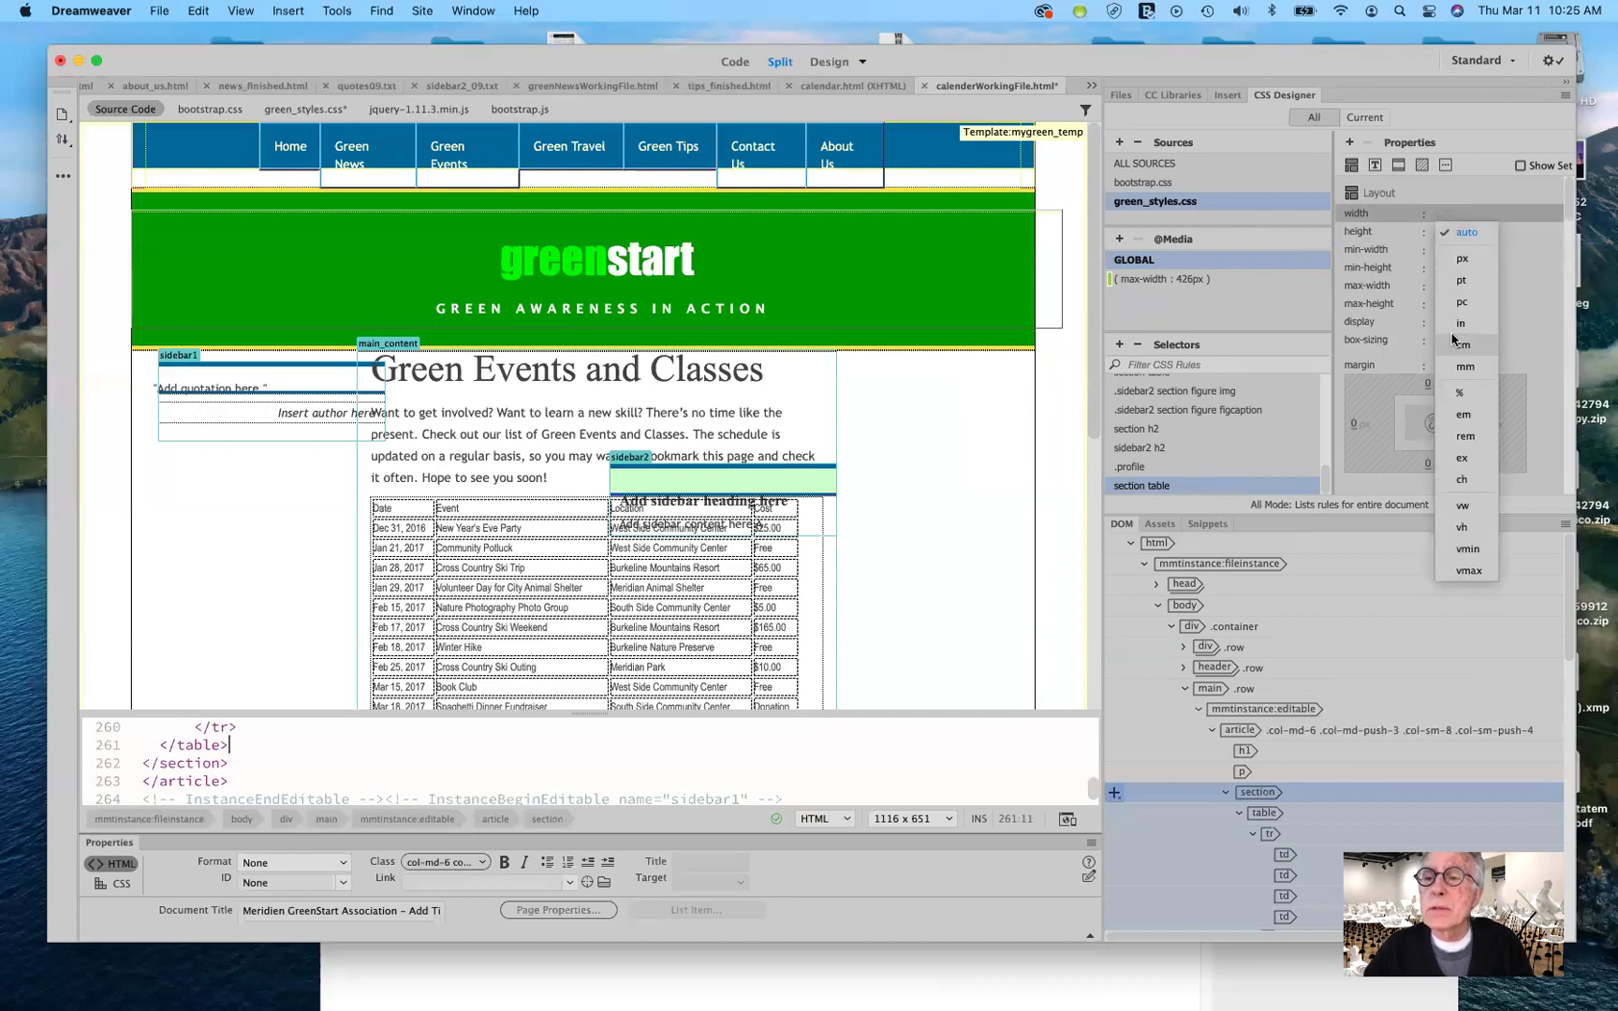
pyautogui.click(1457, 395)
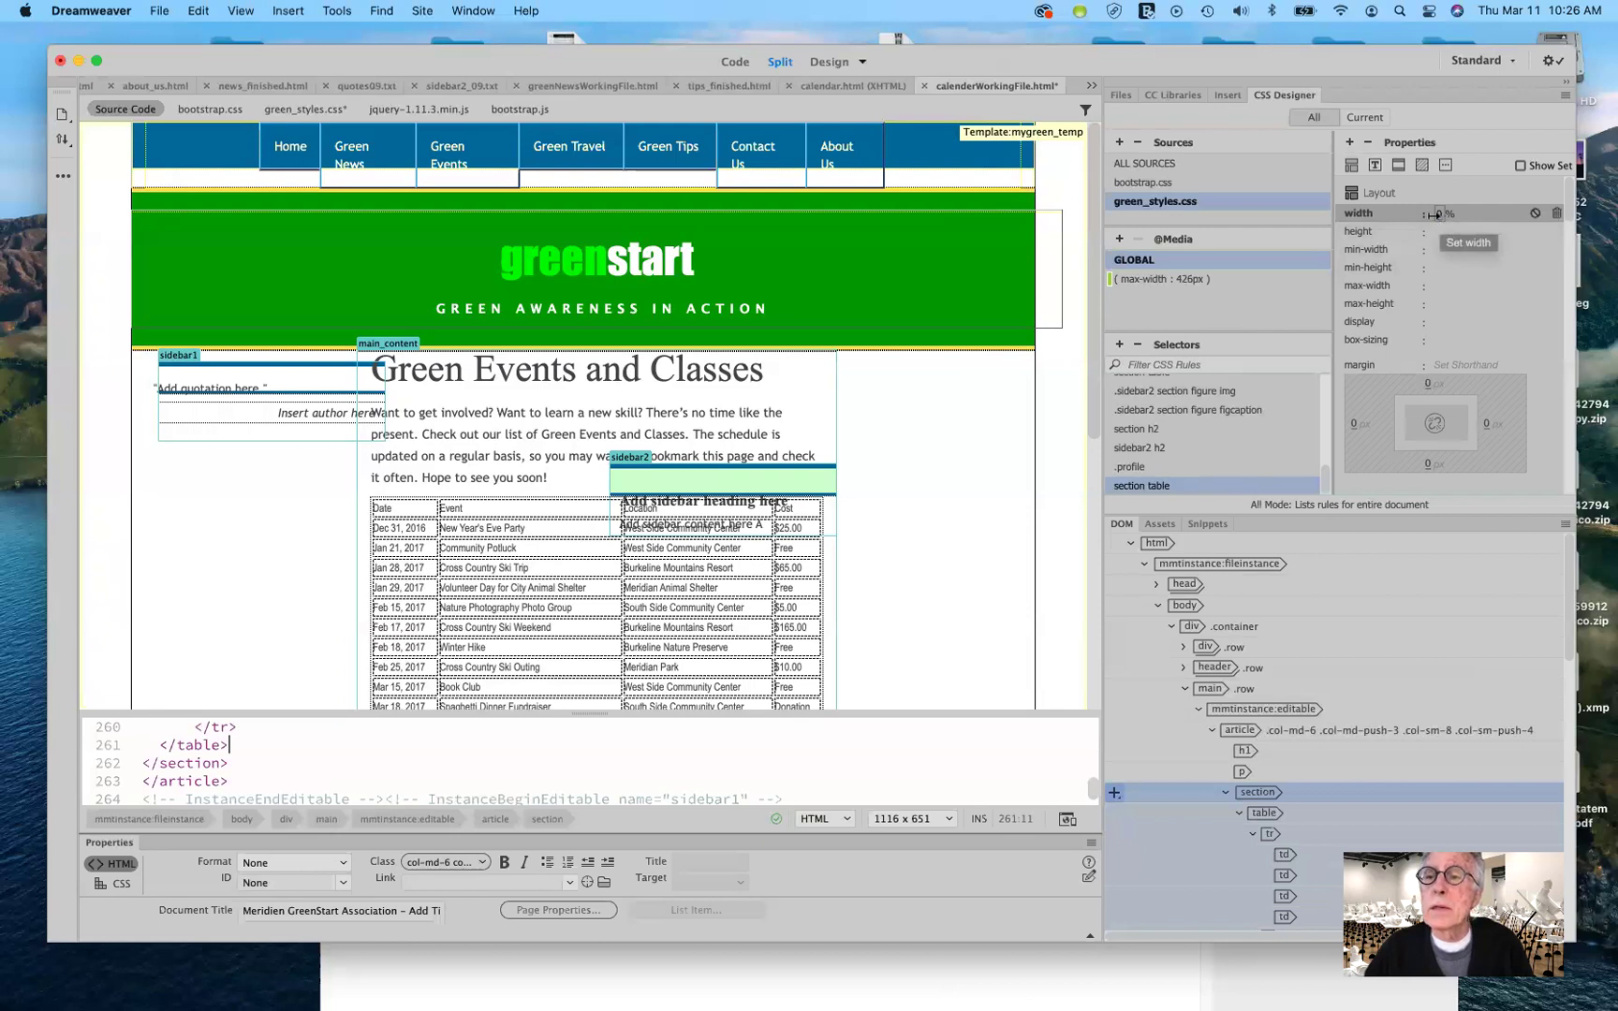
pyautogui.click(1442, 215)
pyautogui.write('90')
pyautogui.press('Tab')
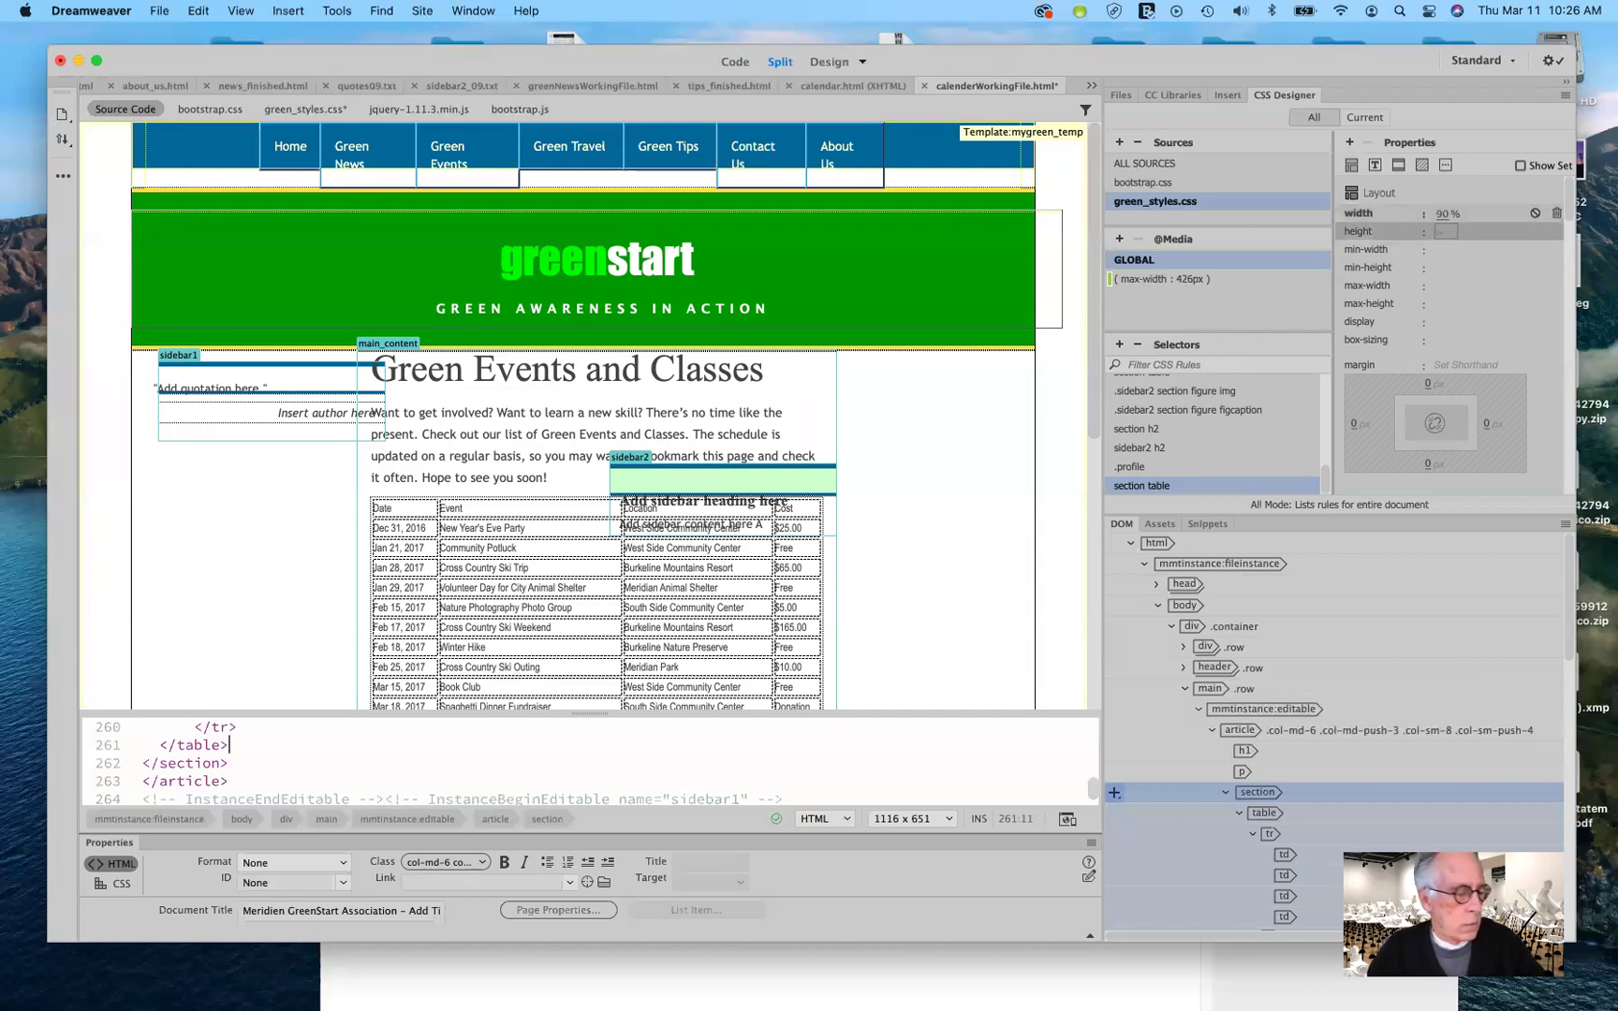
pyautogui.click(1443, 213)
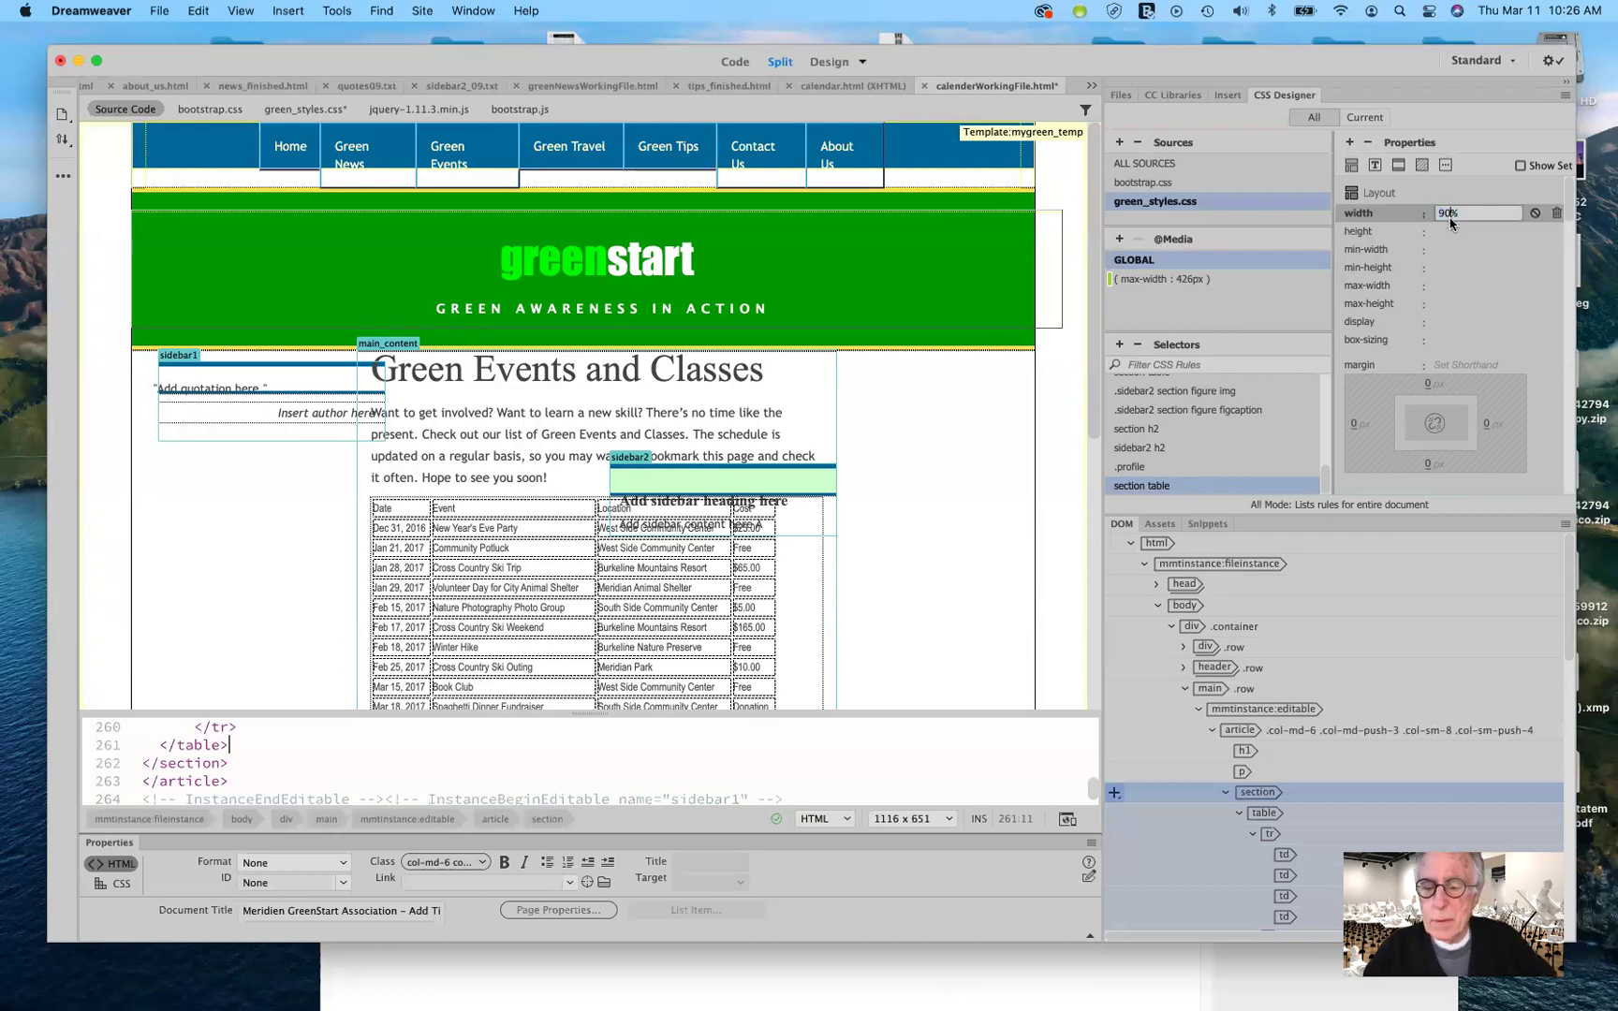
pyautogui.press('BackSpace')
pyautogui.write('5')
pyautogui.press('Tab')
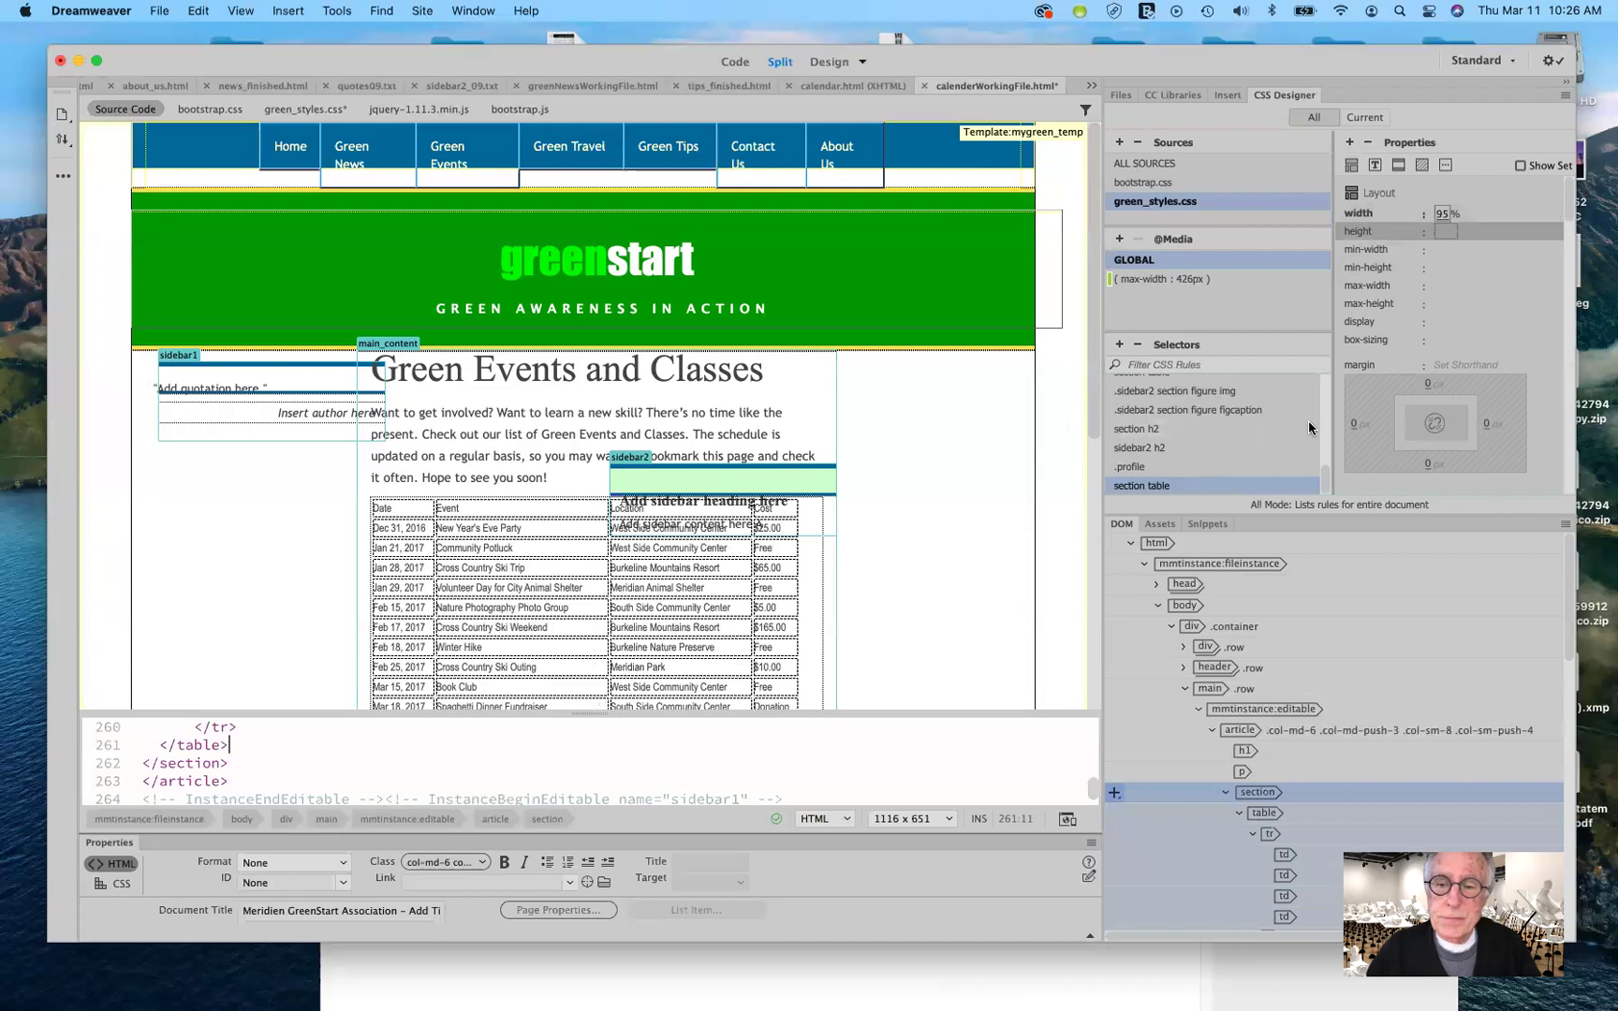
# Set the bottom margin of the section table rule to 2 em.
pyautogui.scroll(-1, 1418, 421)
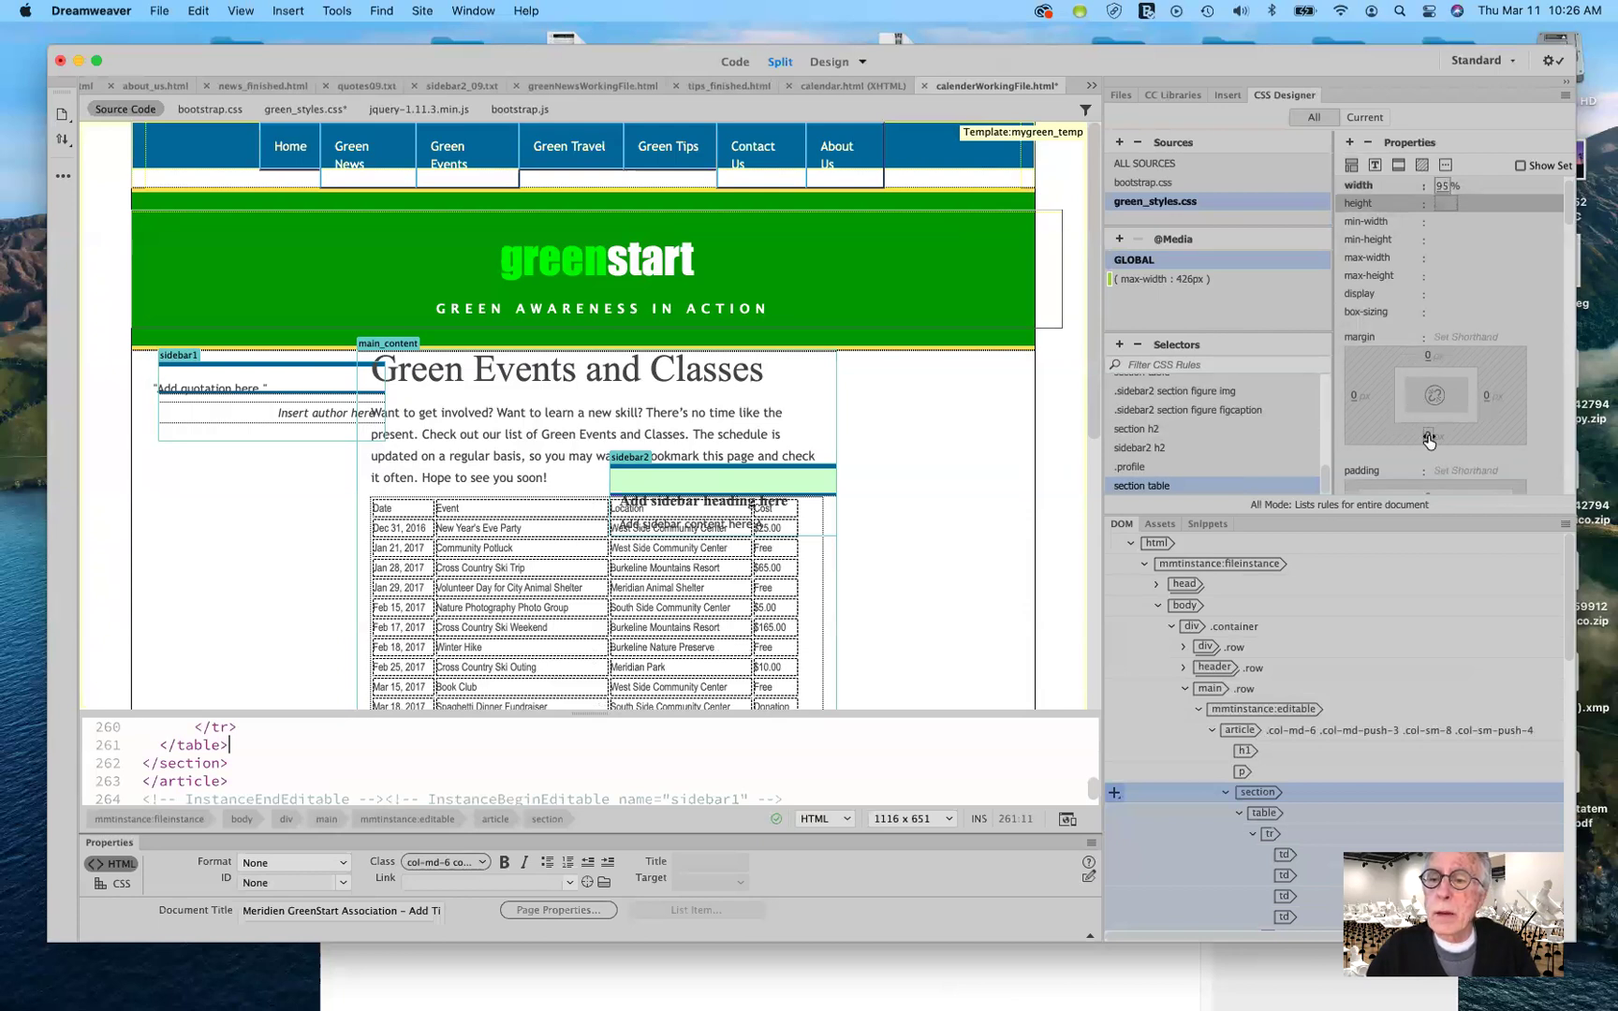
pyautogui.click(1430, 437)
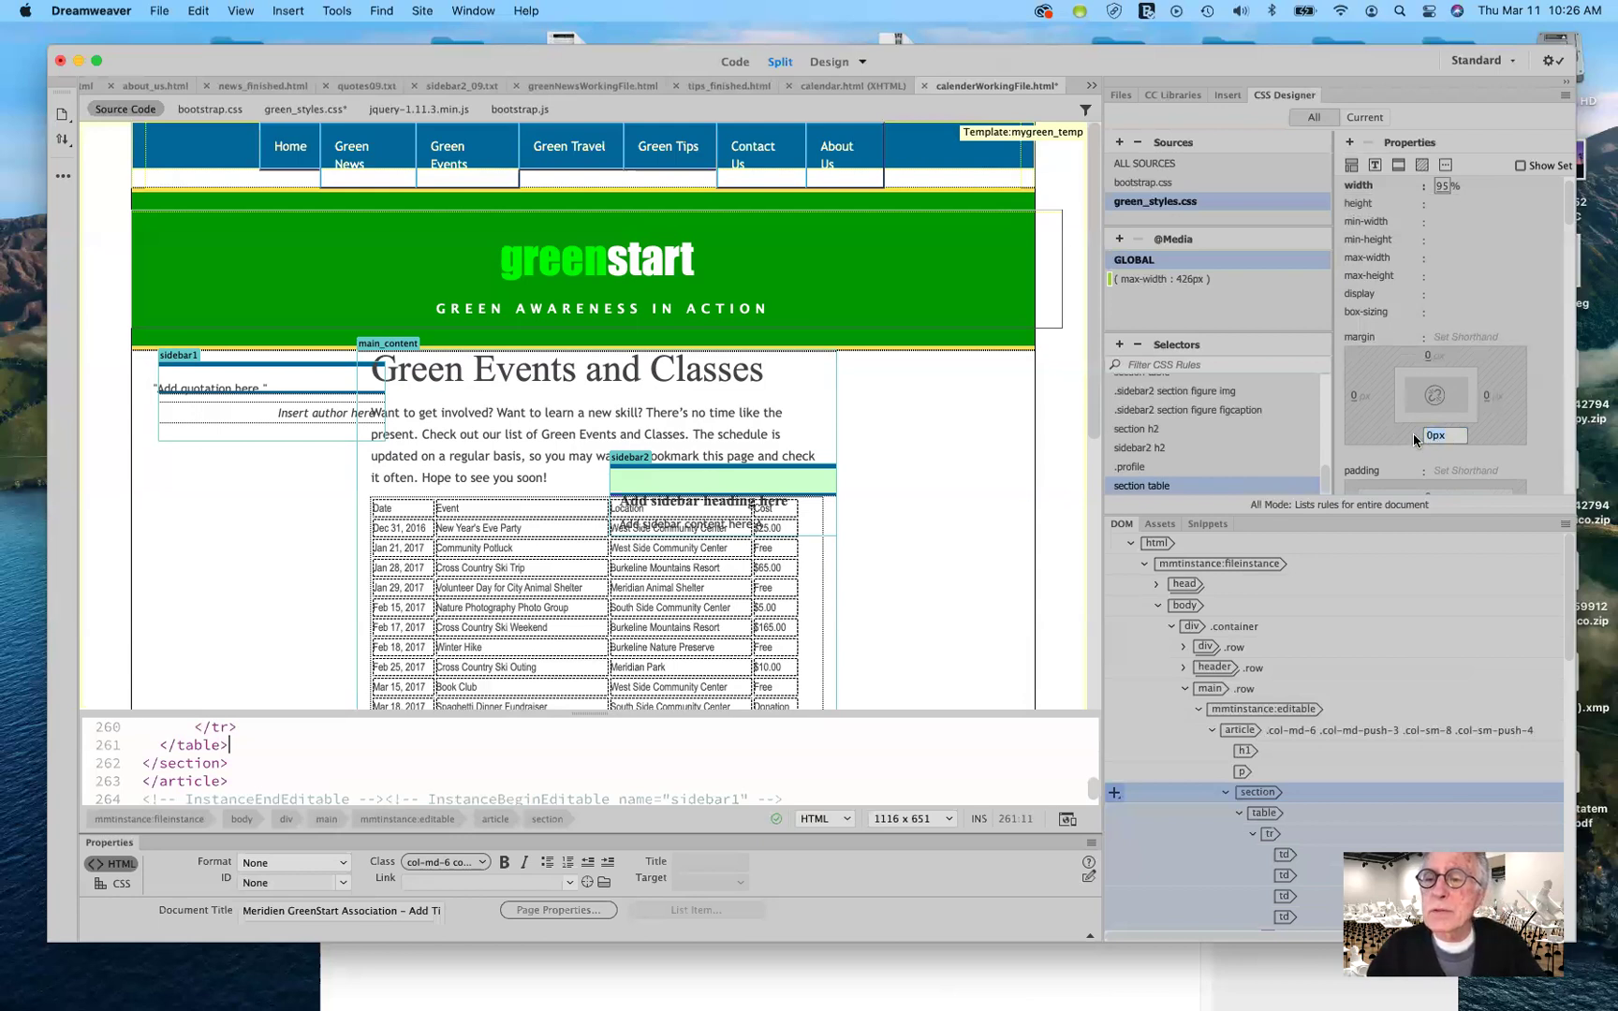
pyautogui.write('2')
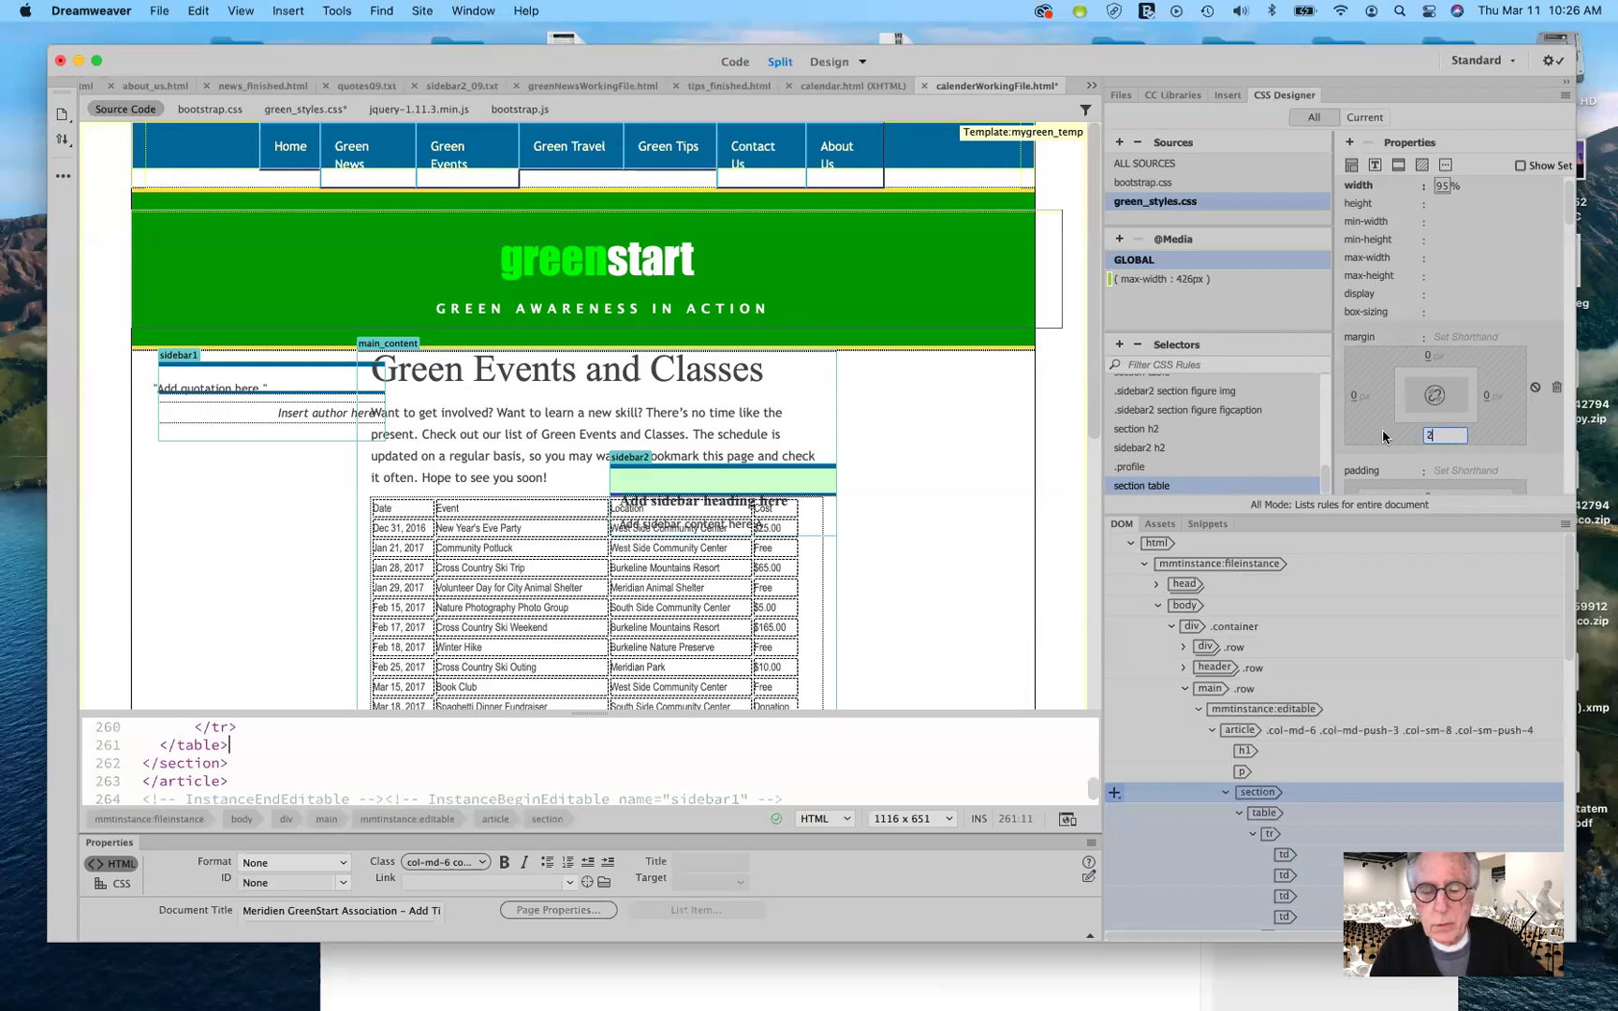
pyautogui.write('em')
pyautogui.press('Tab')
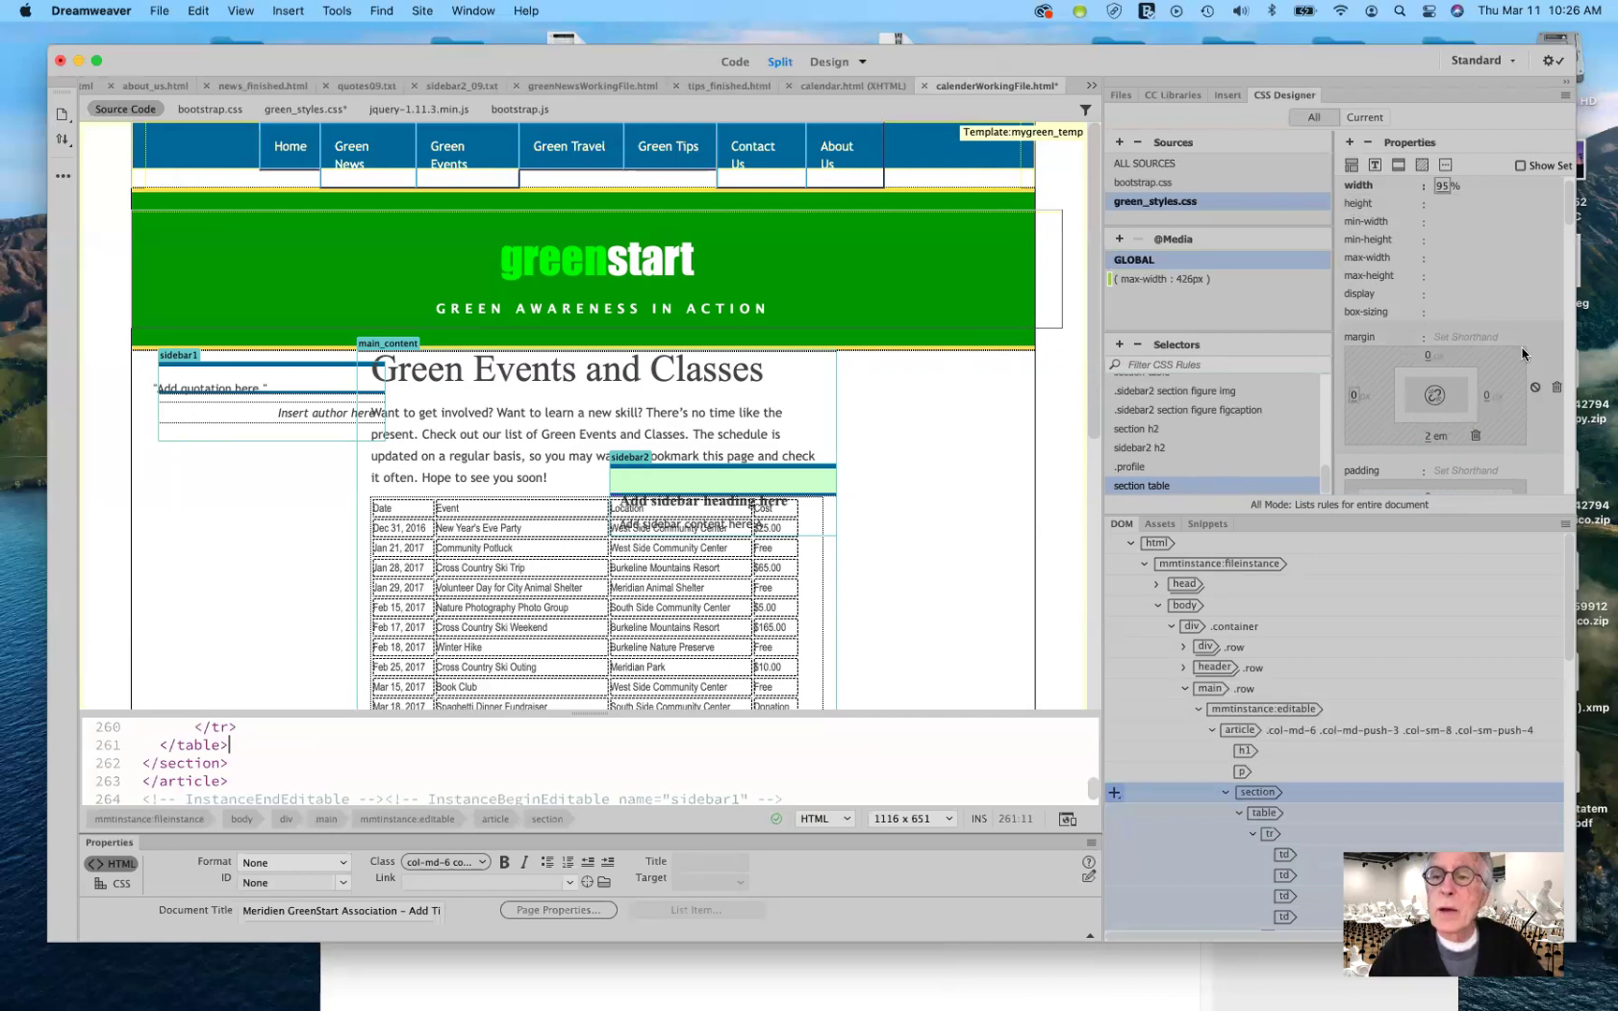
# Set the section table rule's font size to 90%.
pyautogui.click(1374, 168)
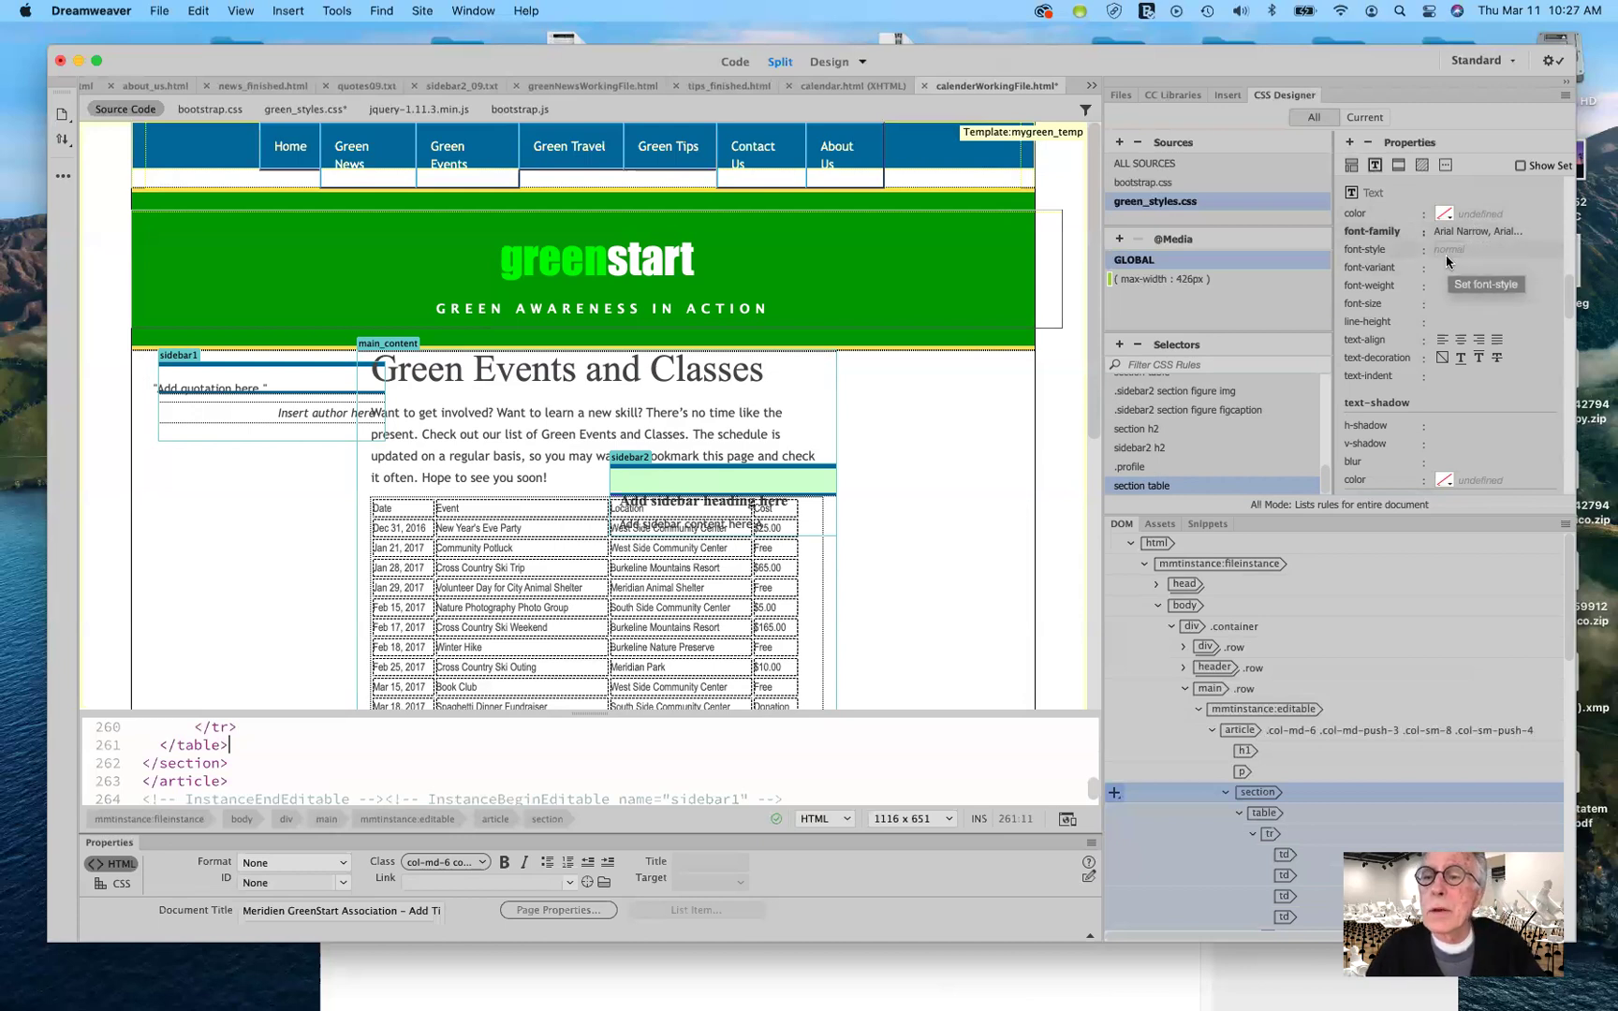
pyautogui.click(1451, 306)
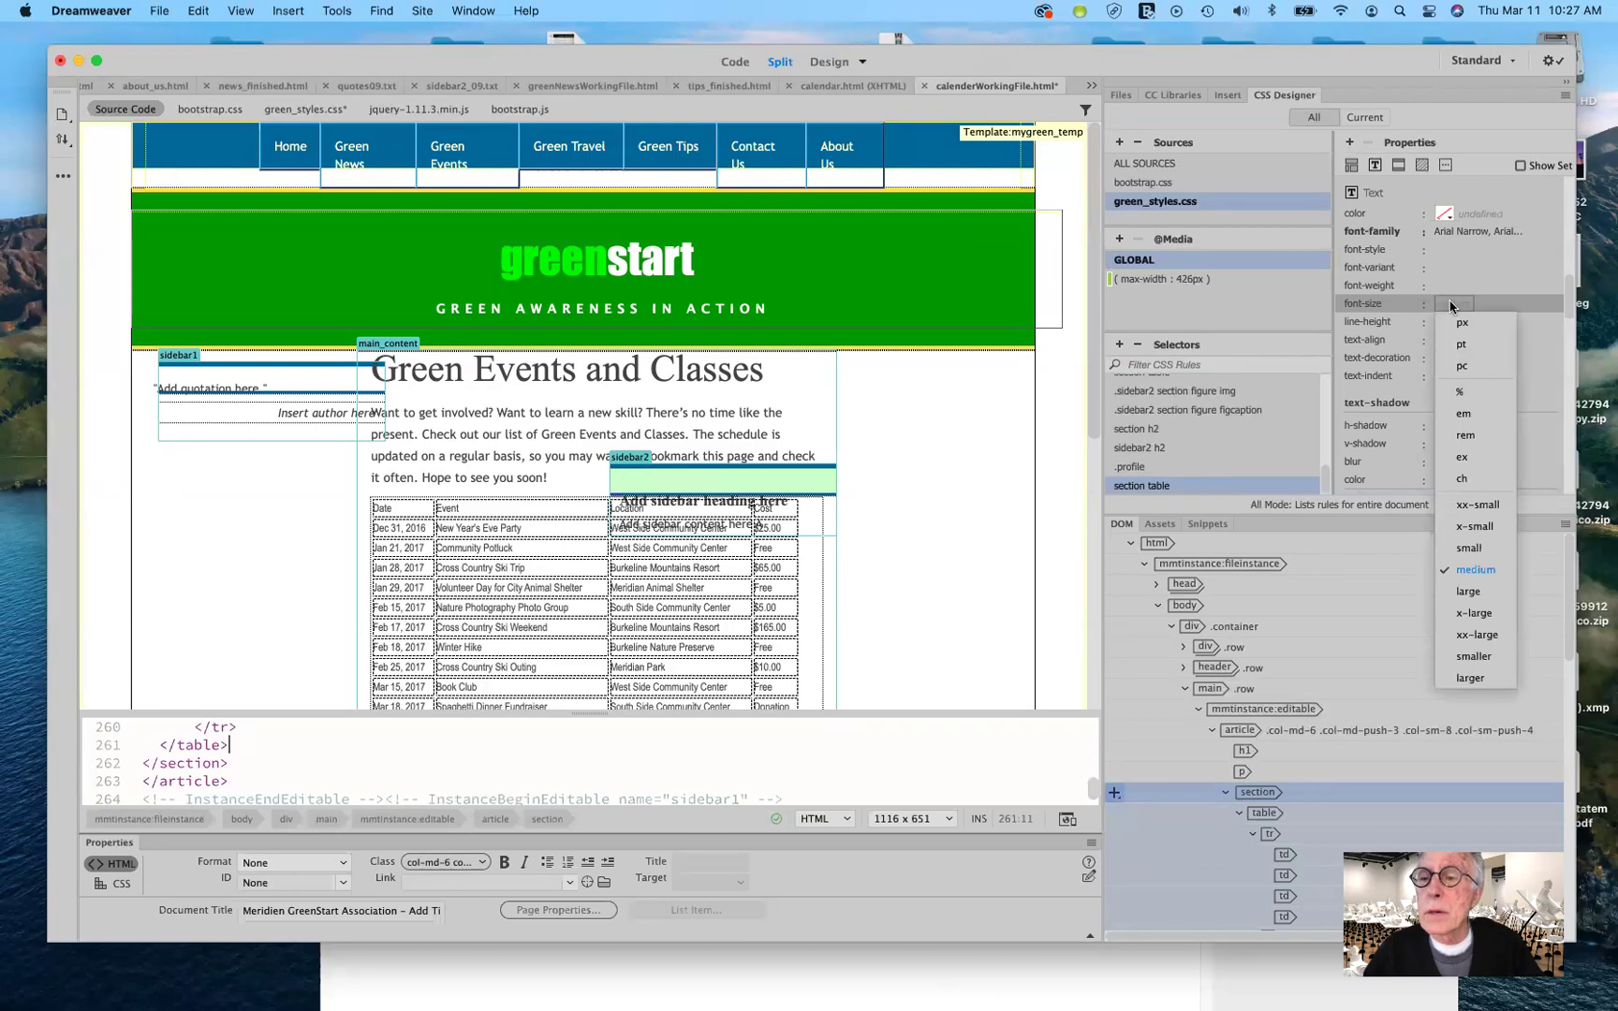
pyautogui.click(1452, 391)
pyautogui.click(1440, 303)
pyautogui.write('0')
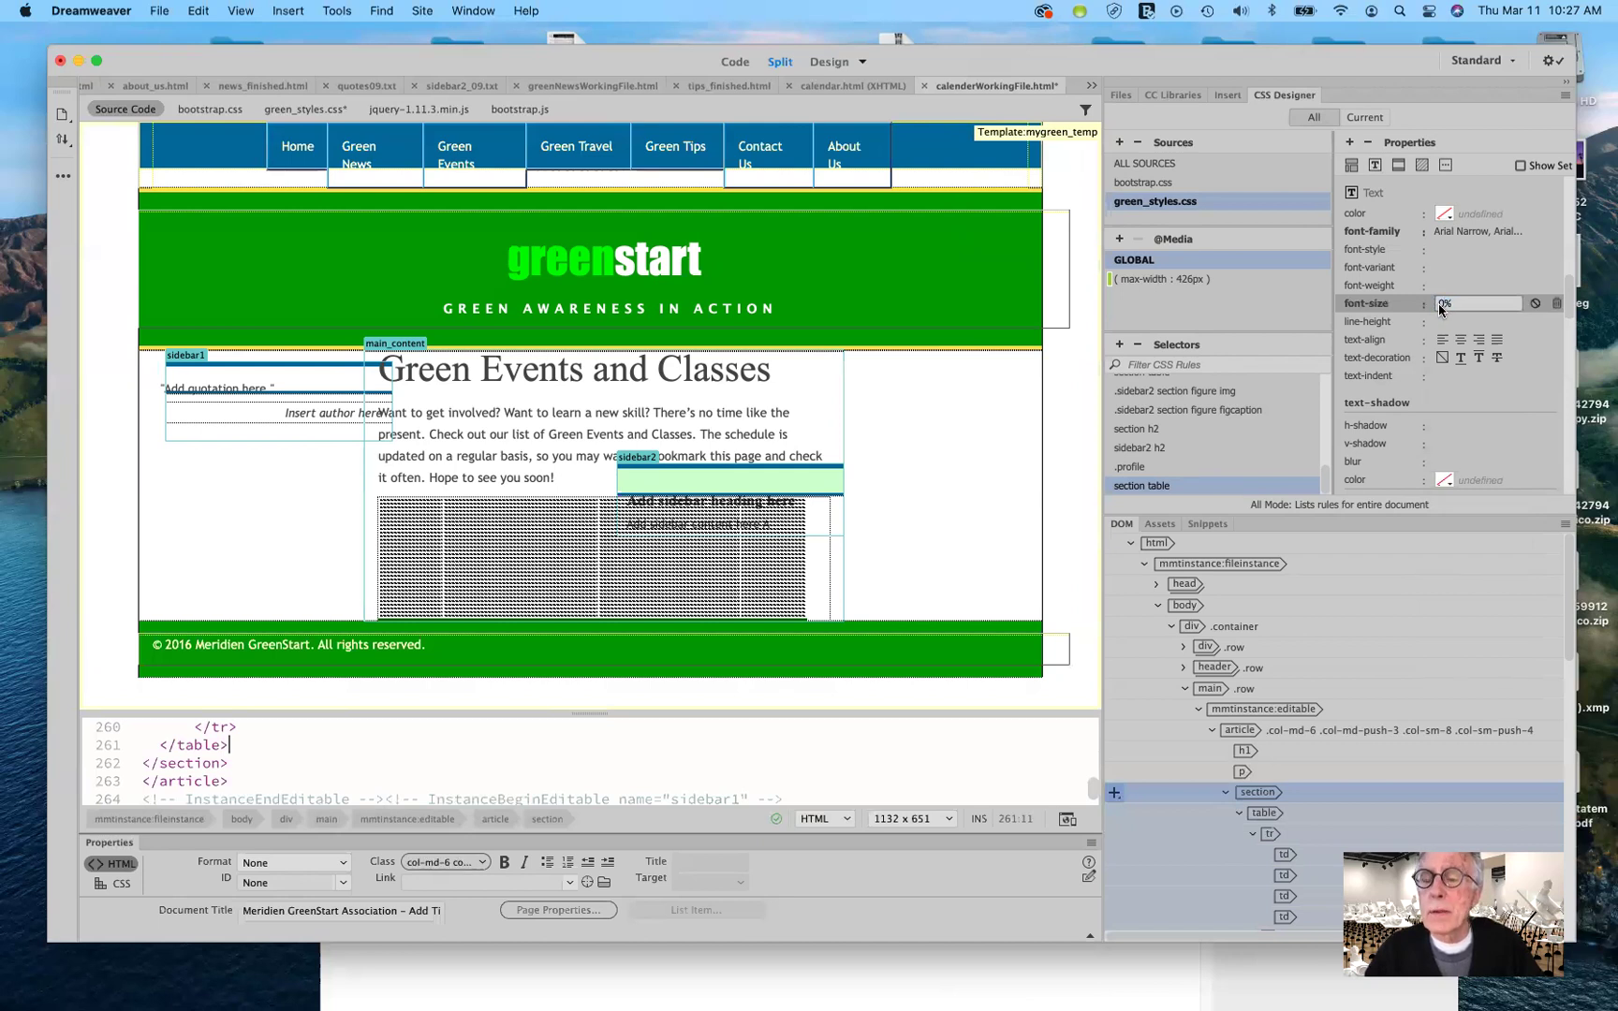
pyautogui.write('90')
pyautogui.press('Tab')
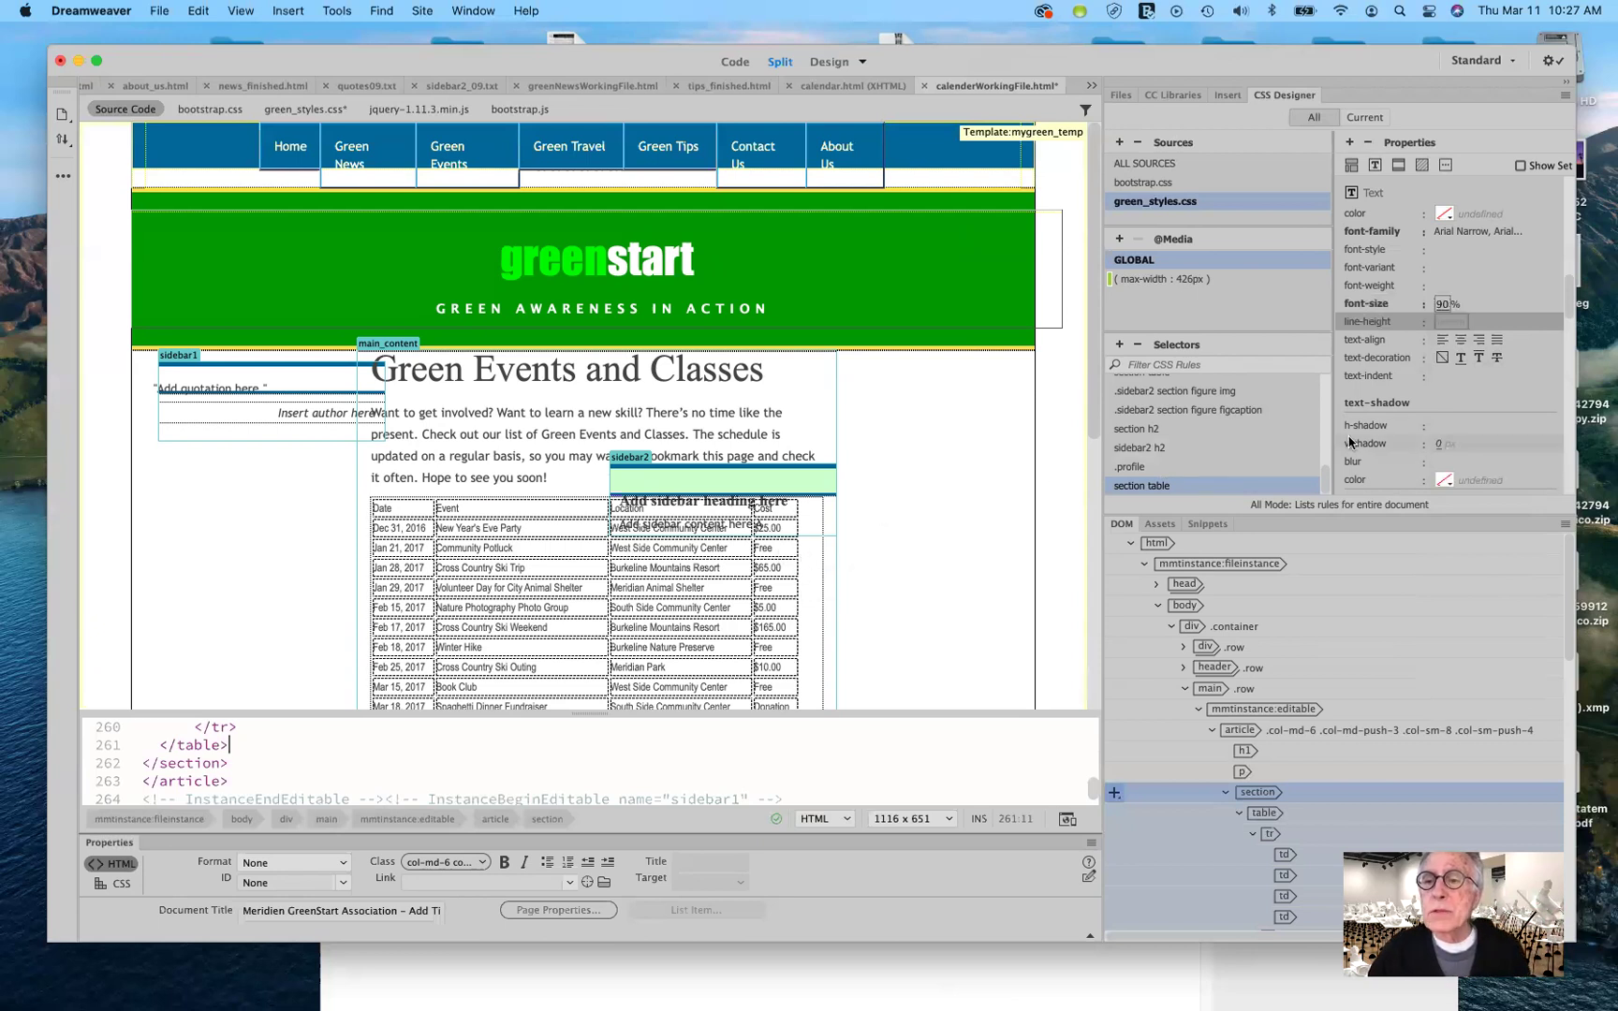
# Give the section table rule a solid bottom border 3 px wide.
pyautogui.click(1399, 165)
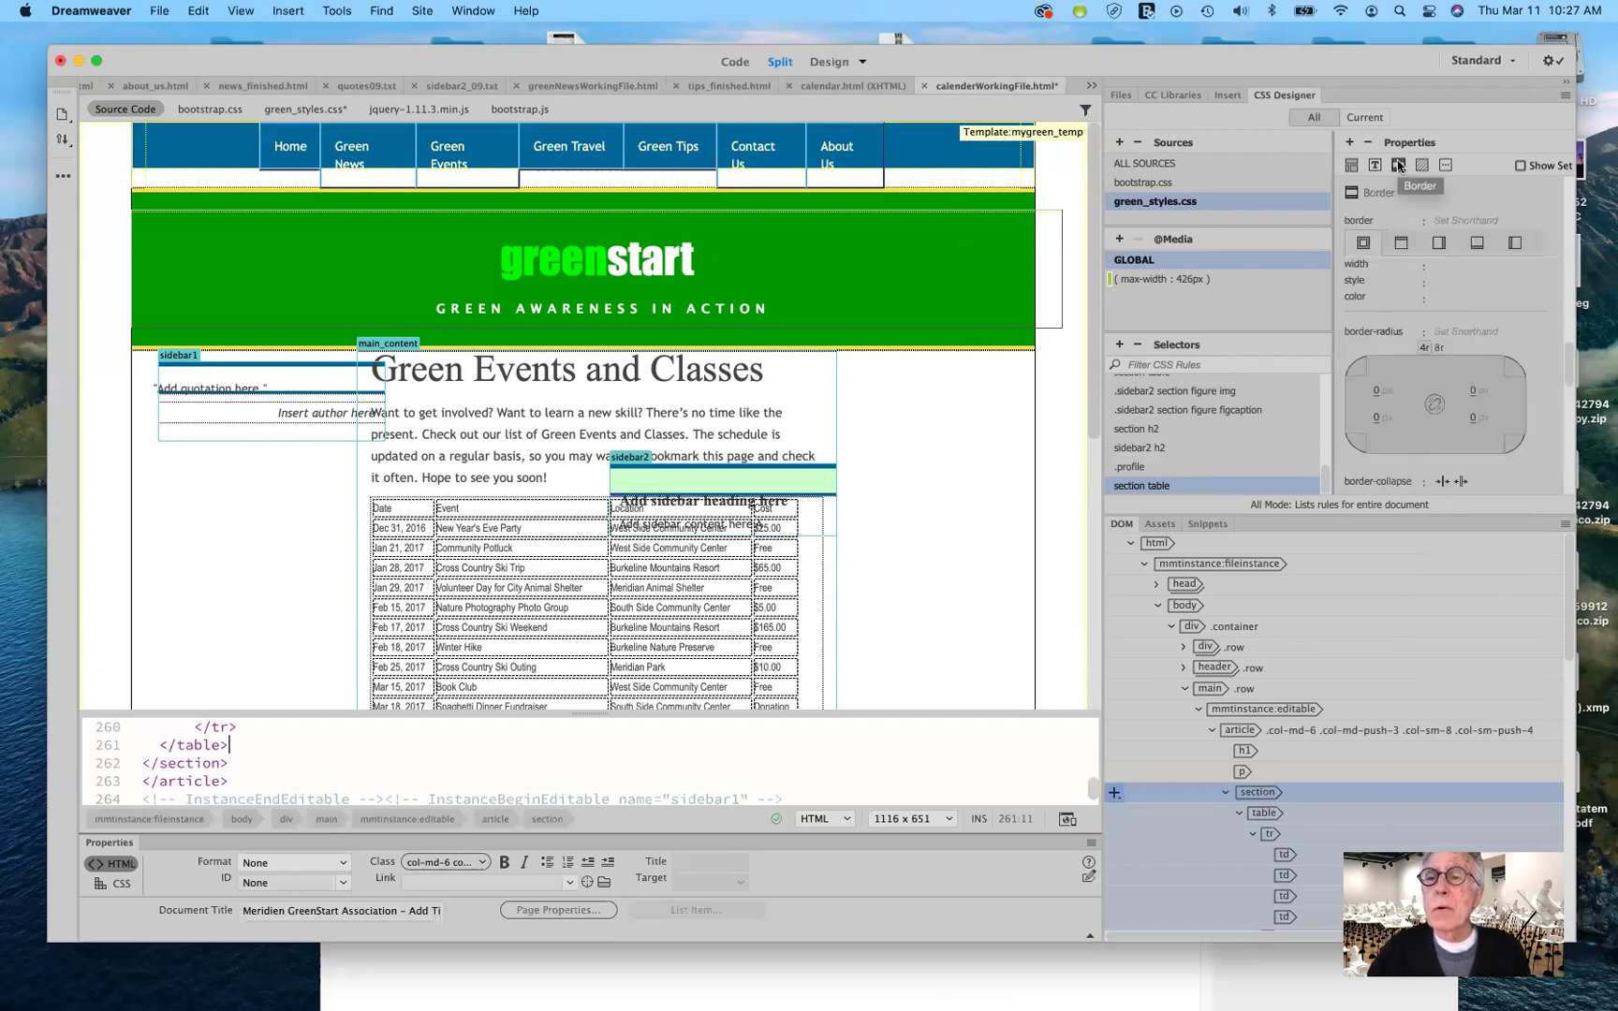
pyautogui.click(1477, 243)
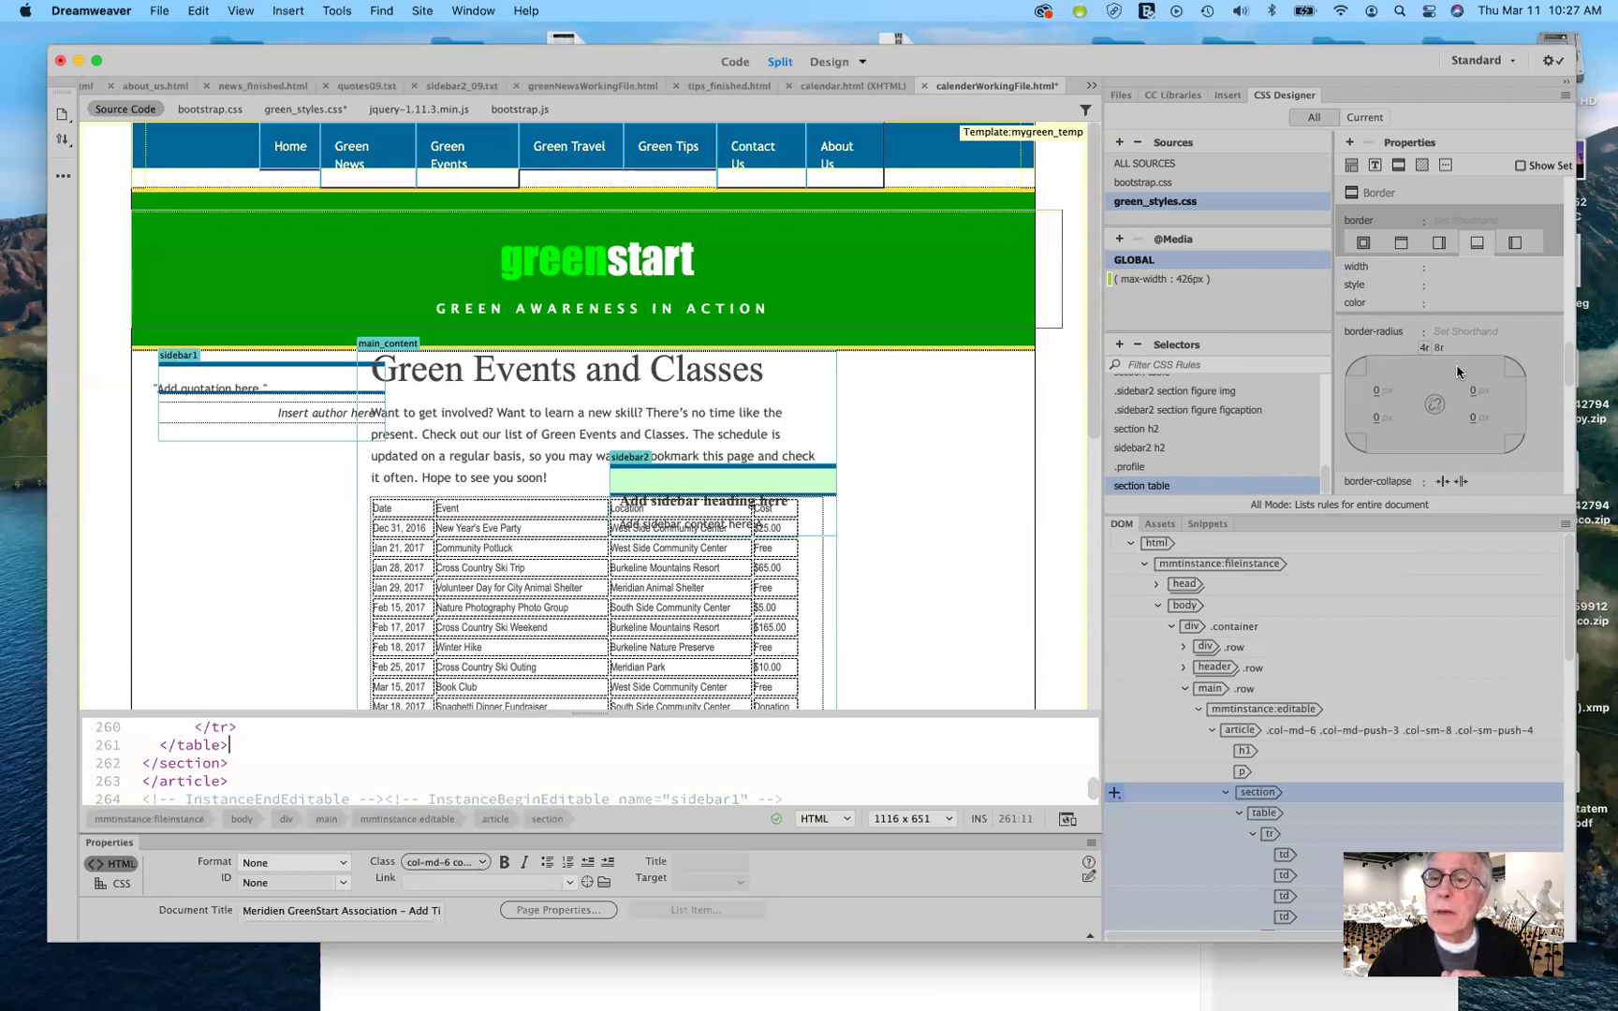
pyautogui.click(1443, 270)
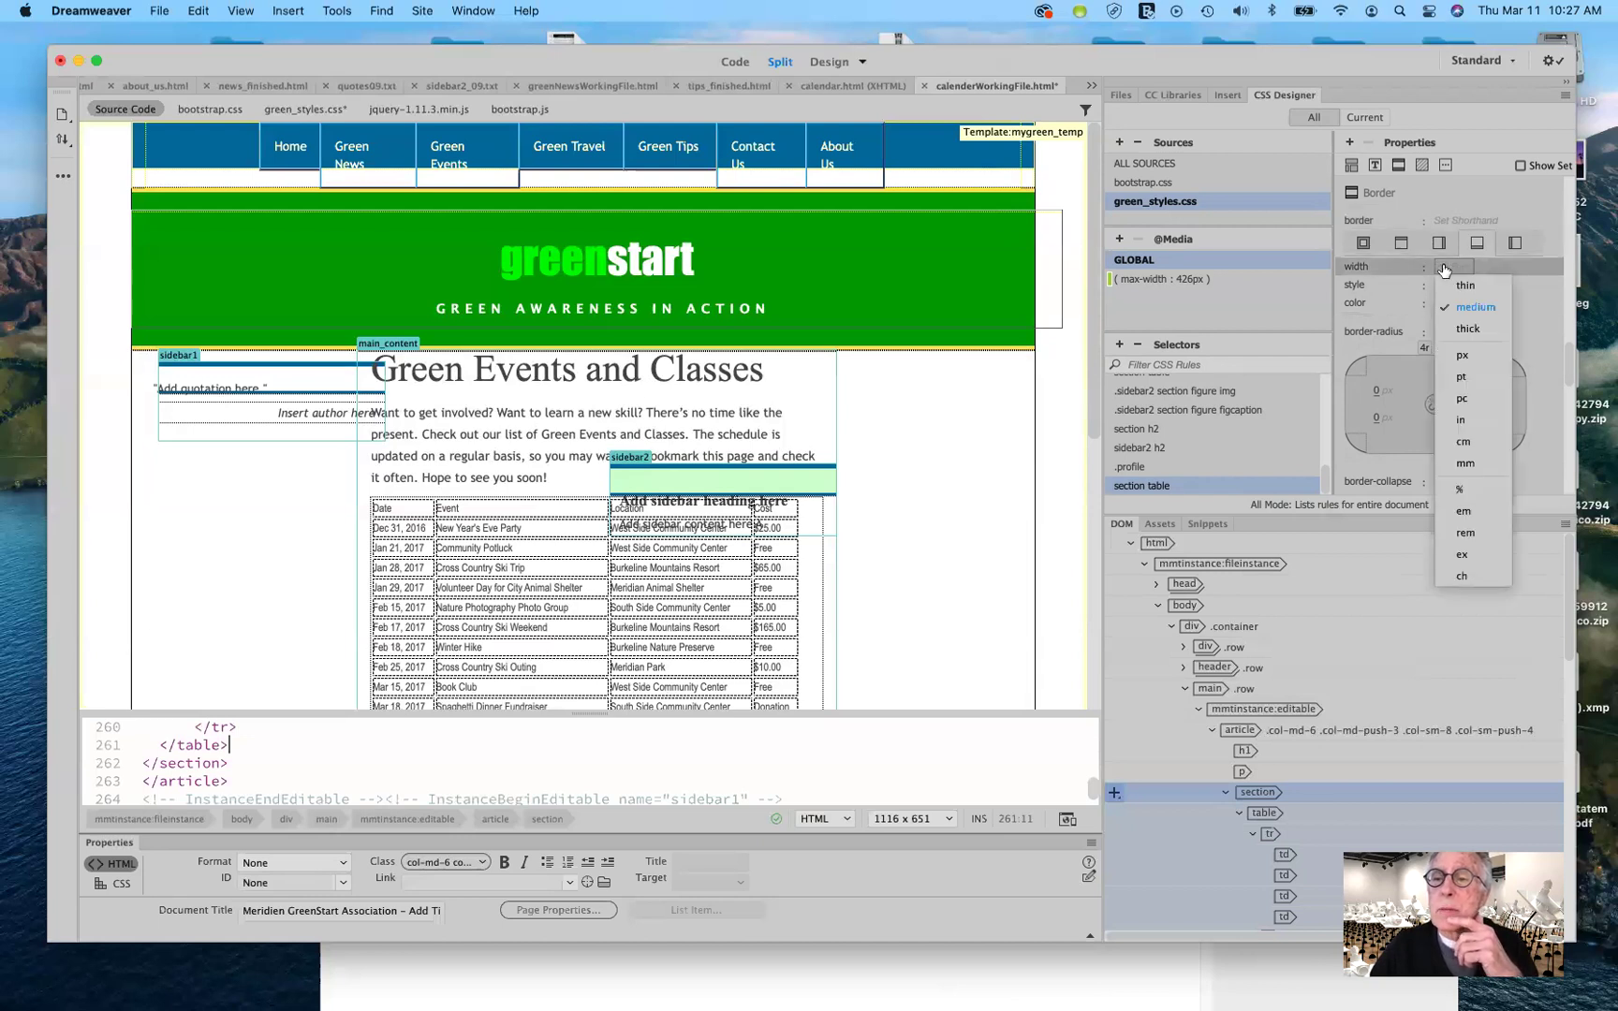
pyautogui.click(1449, 357)
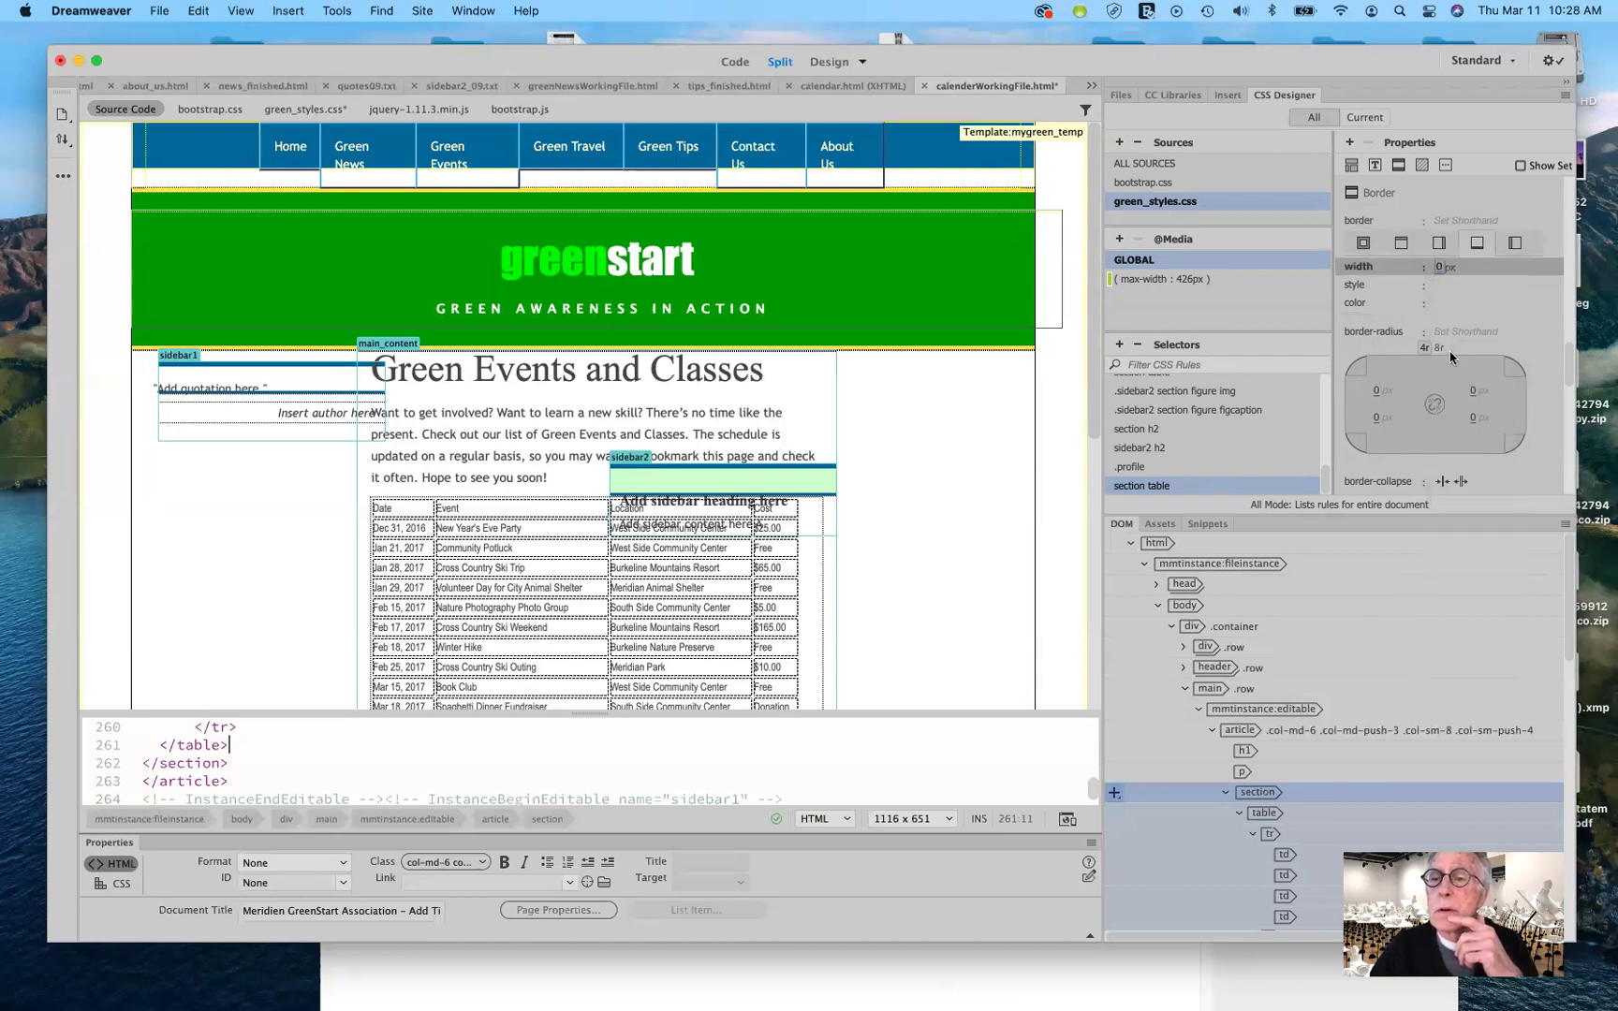
pyautogui.click(1443, 269)
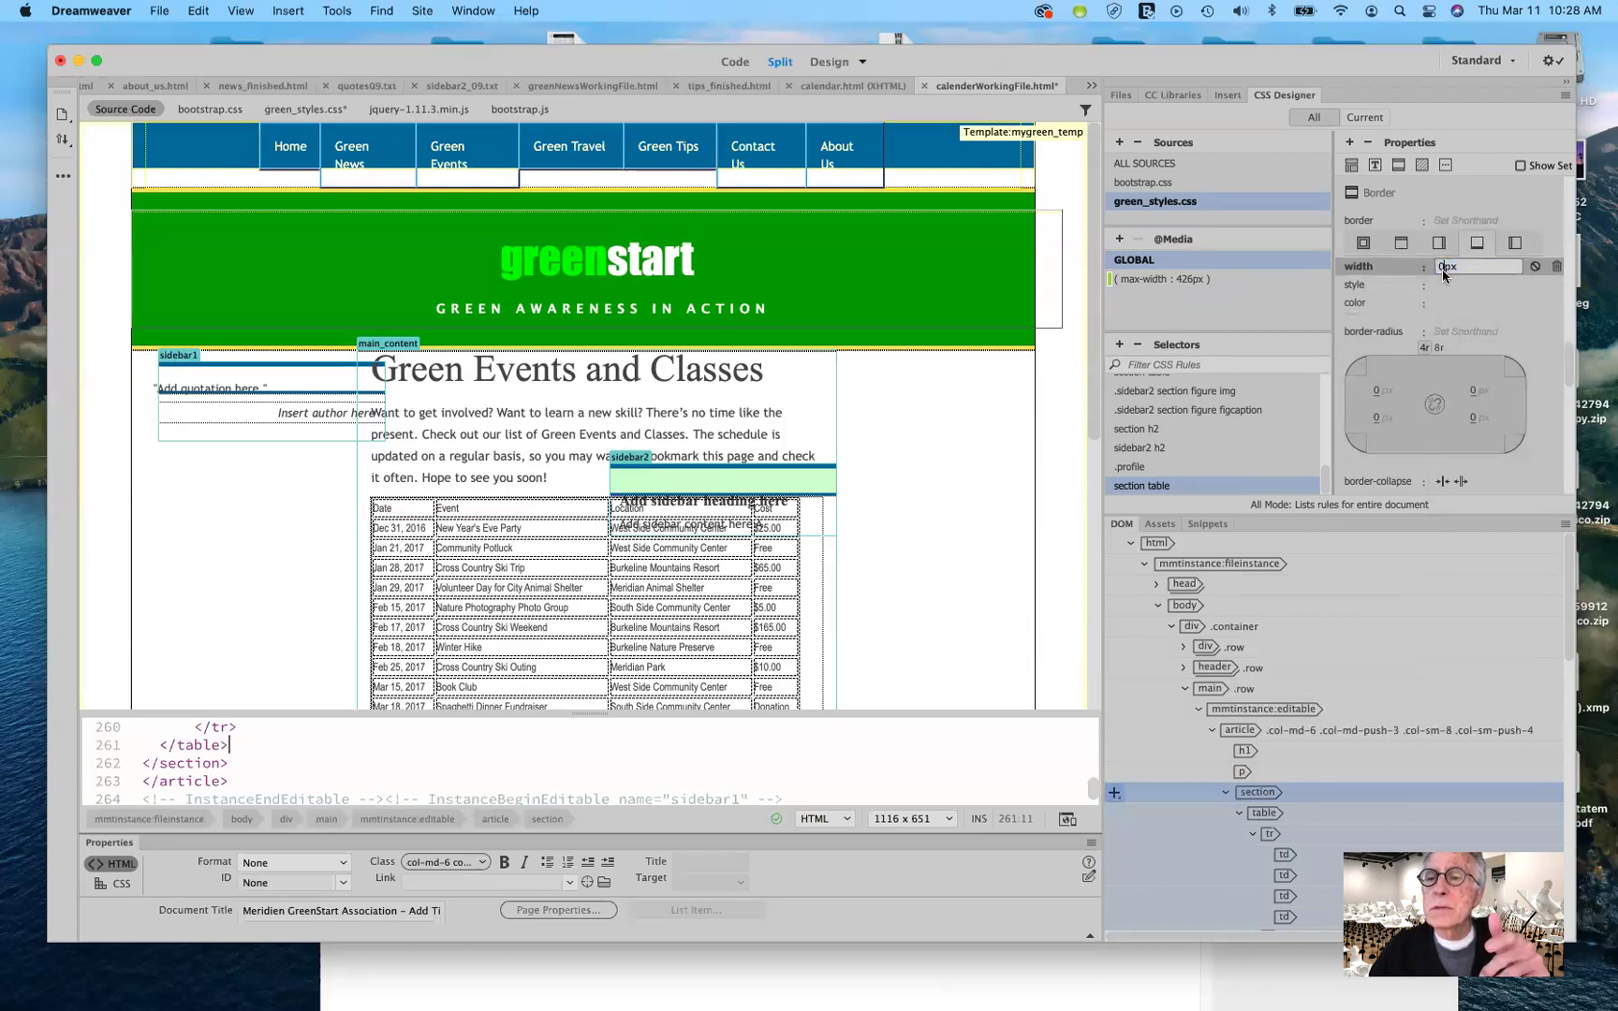
pyautogui.write('1')
pyautogui.write('3')
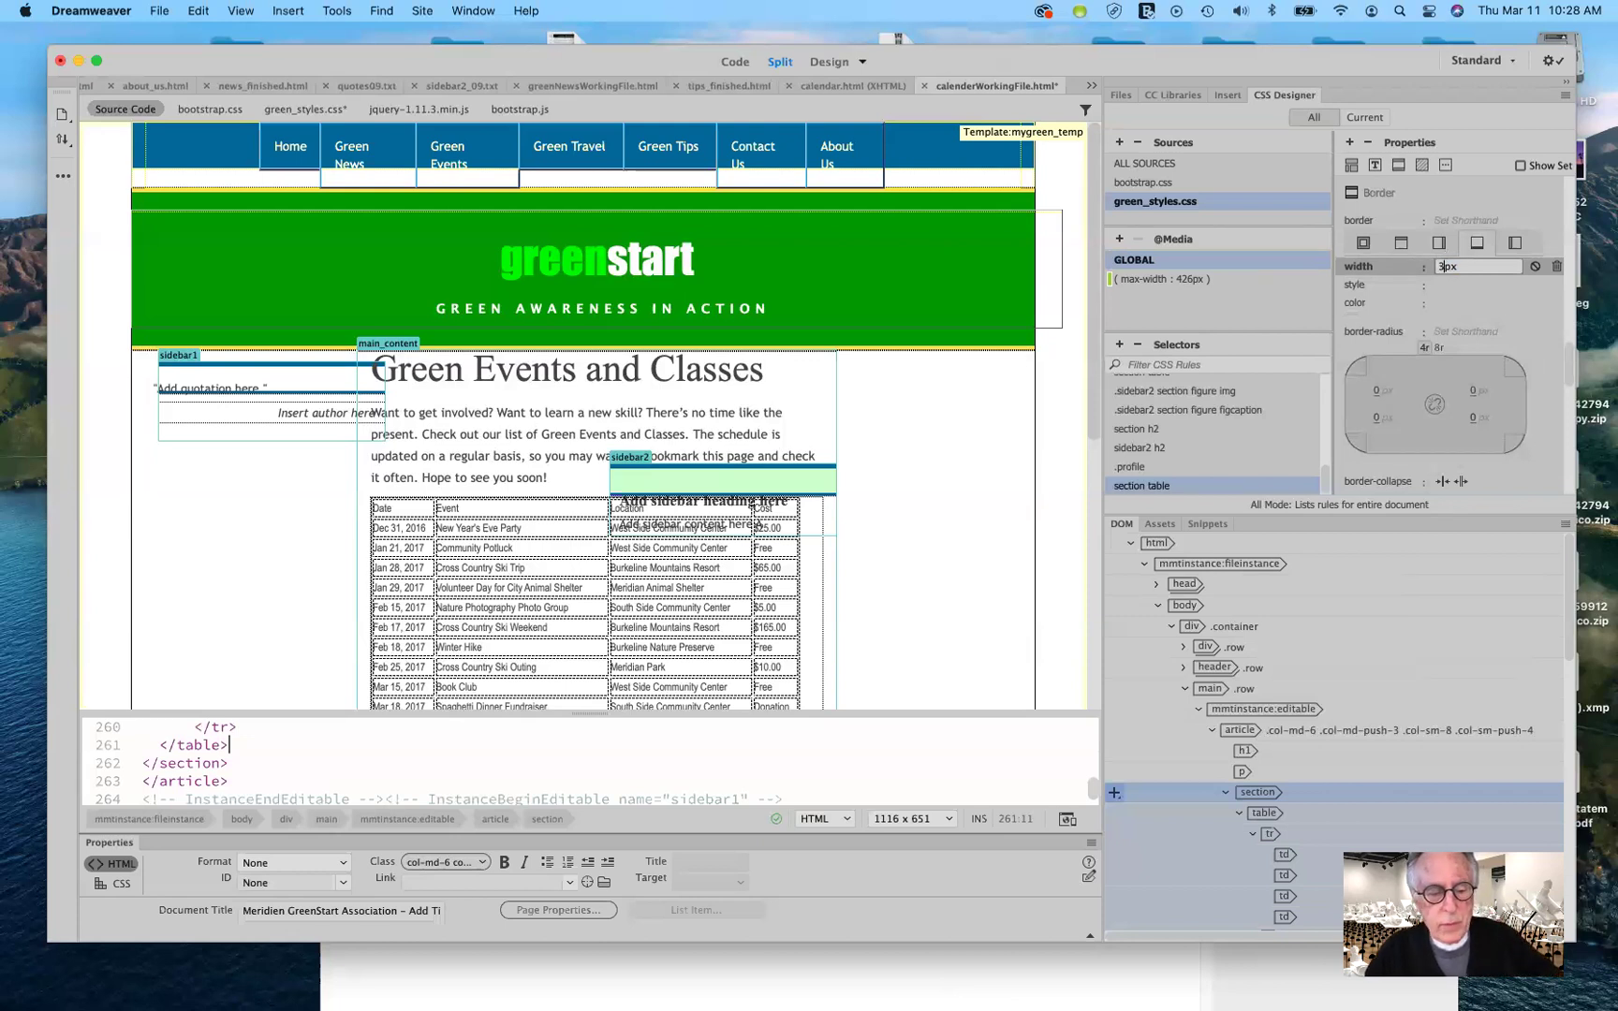
pyautogui.write('3')
pyautogui.press('BackSpace')
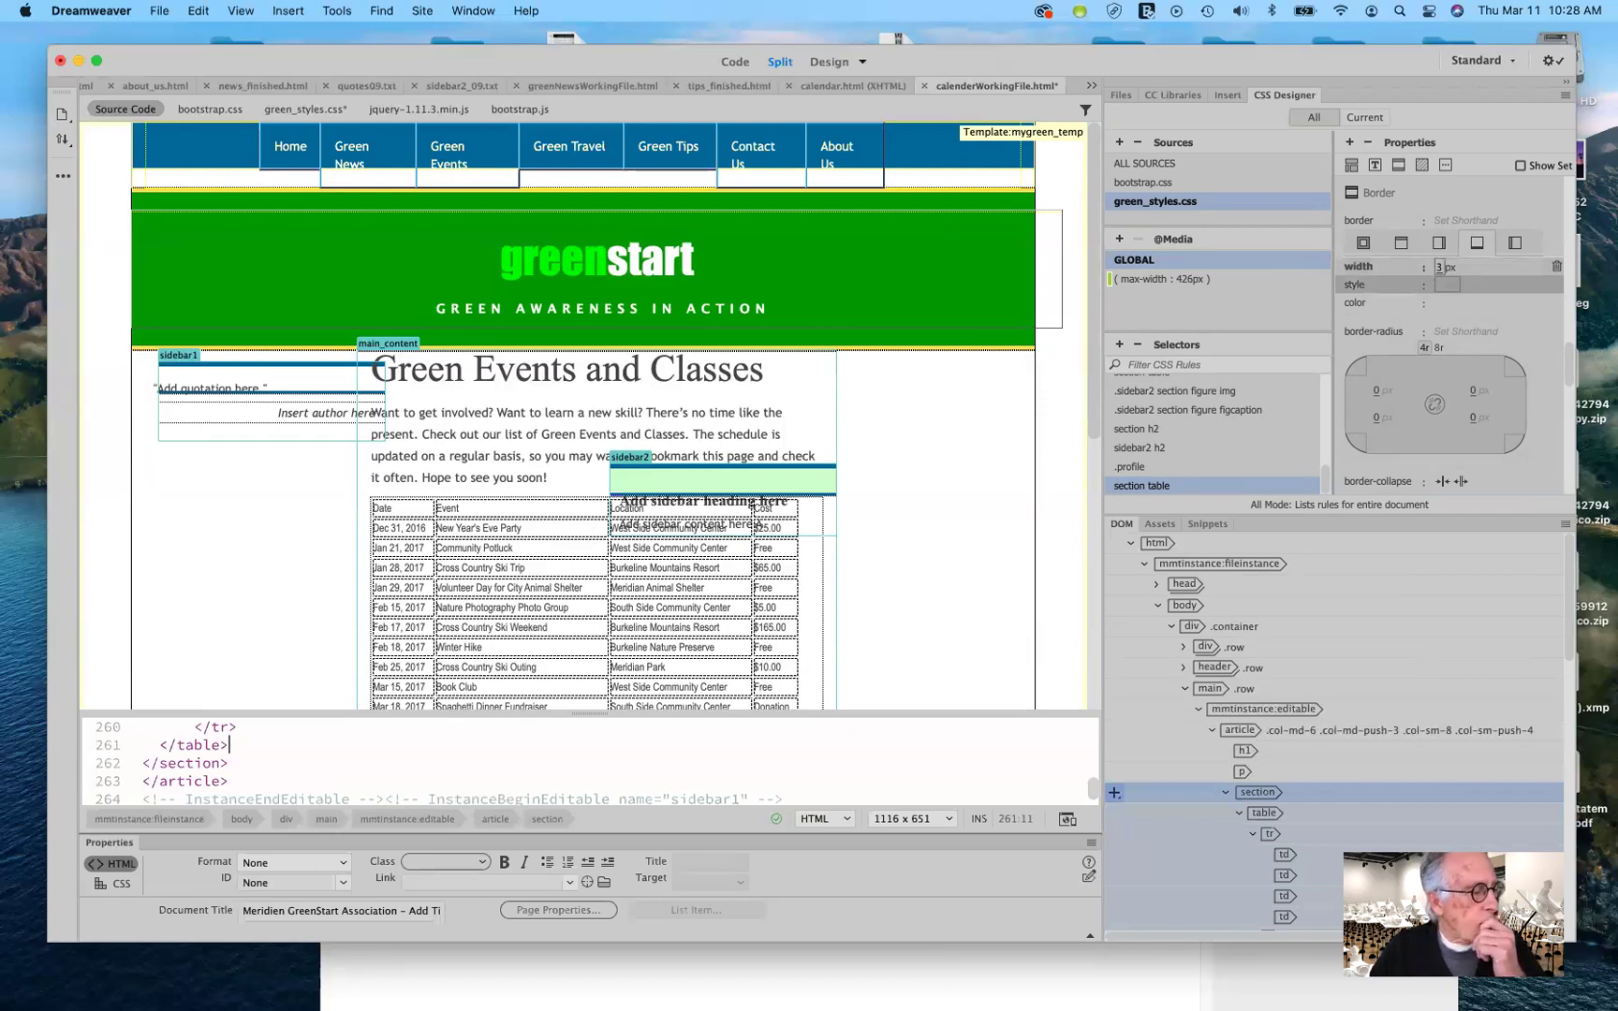
pyautogui.click(1450, 286)
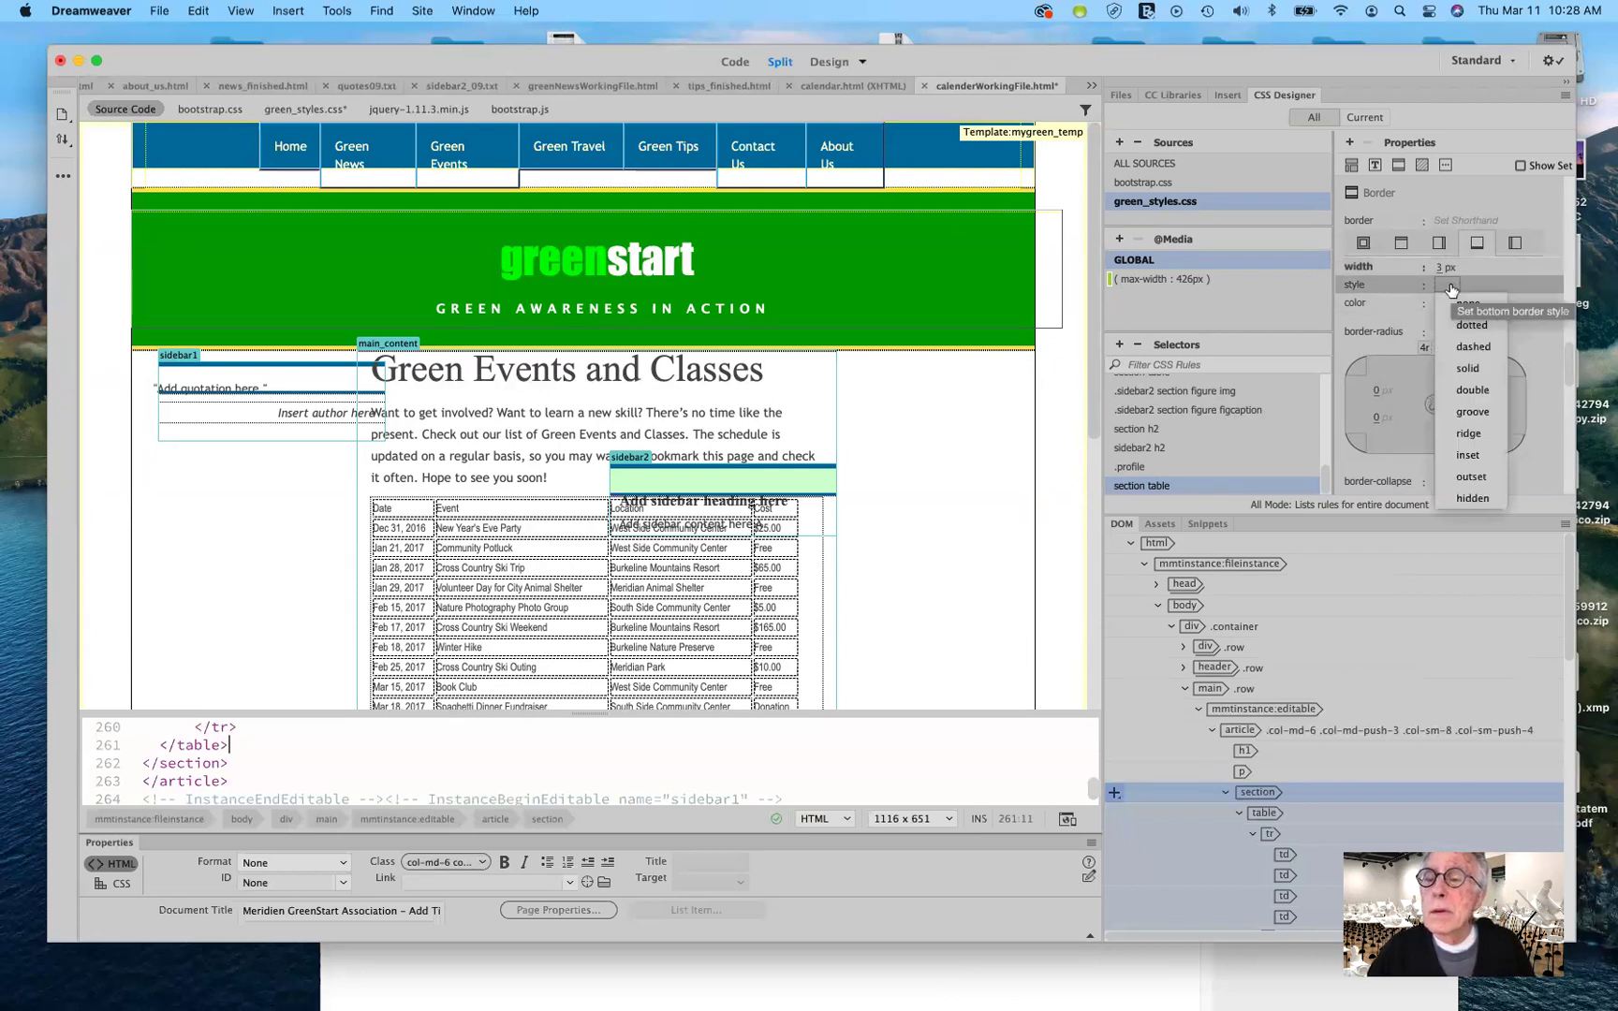
pyautogui.click(1467, 368)
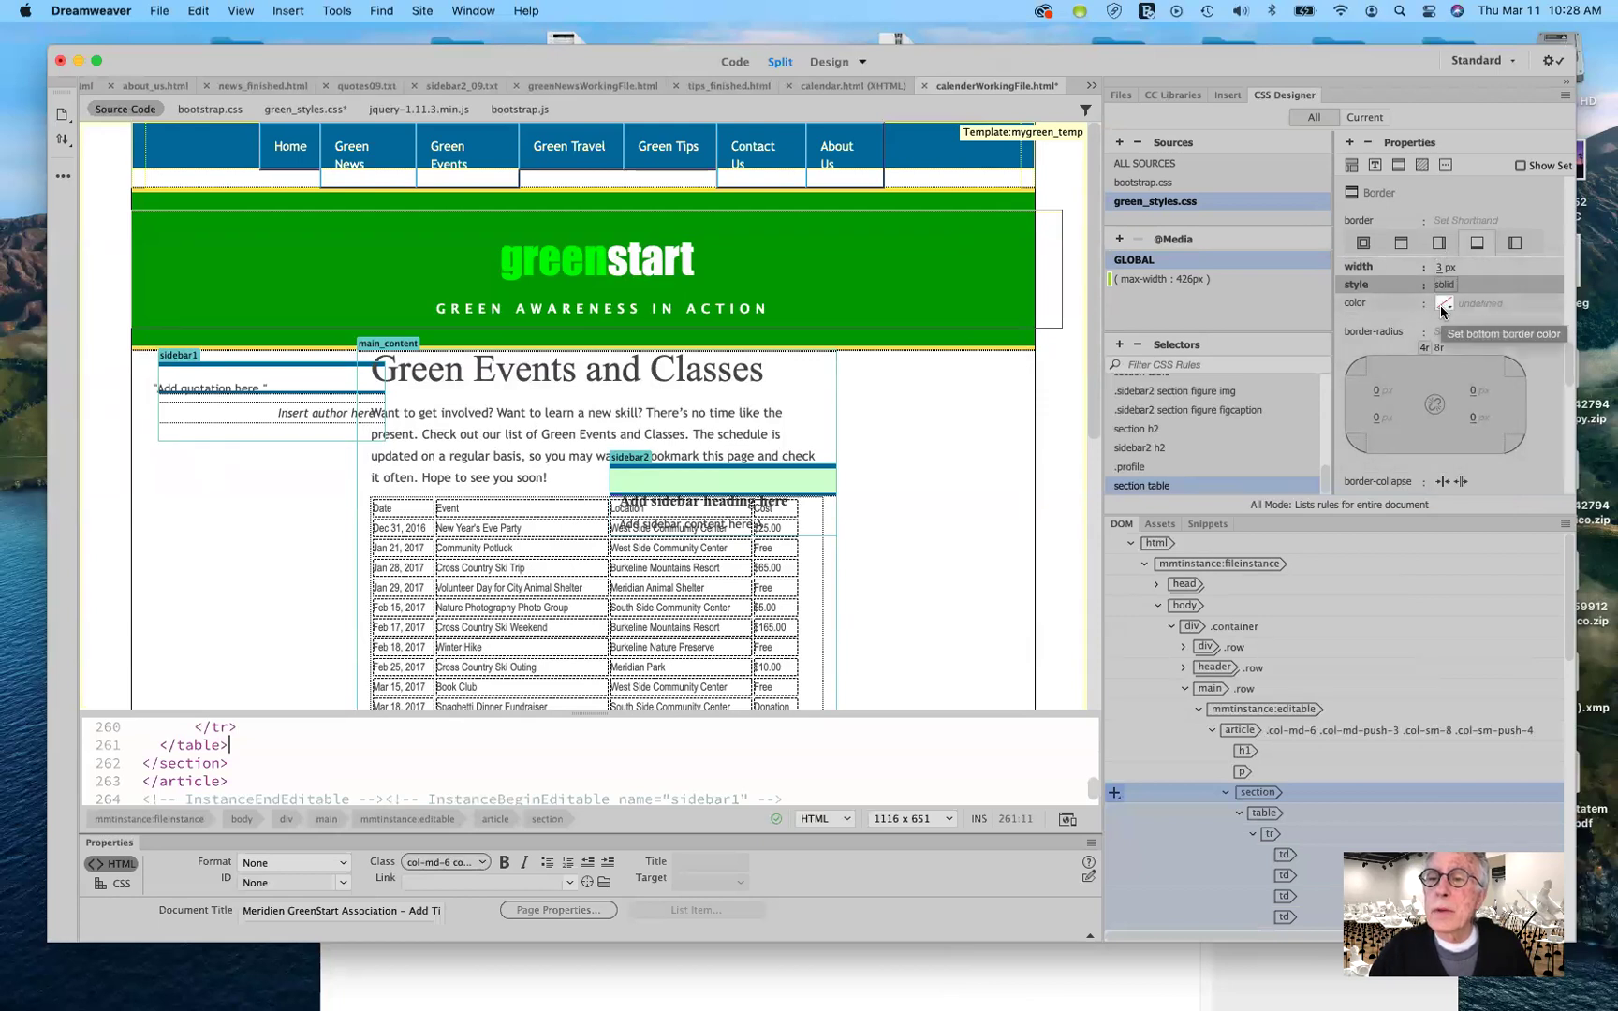
# Set the table's bottom border color to #060 and save that green as a color swatch.
pyautogui.click(1440, 305)
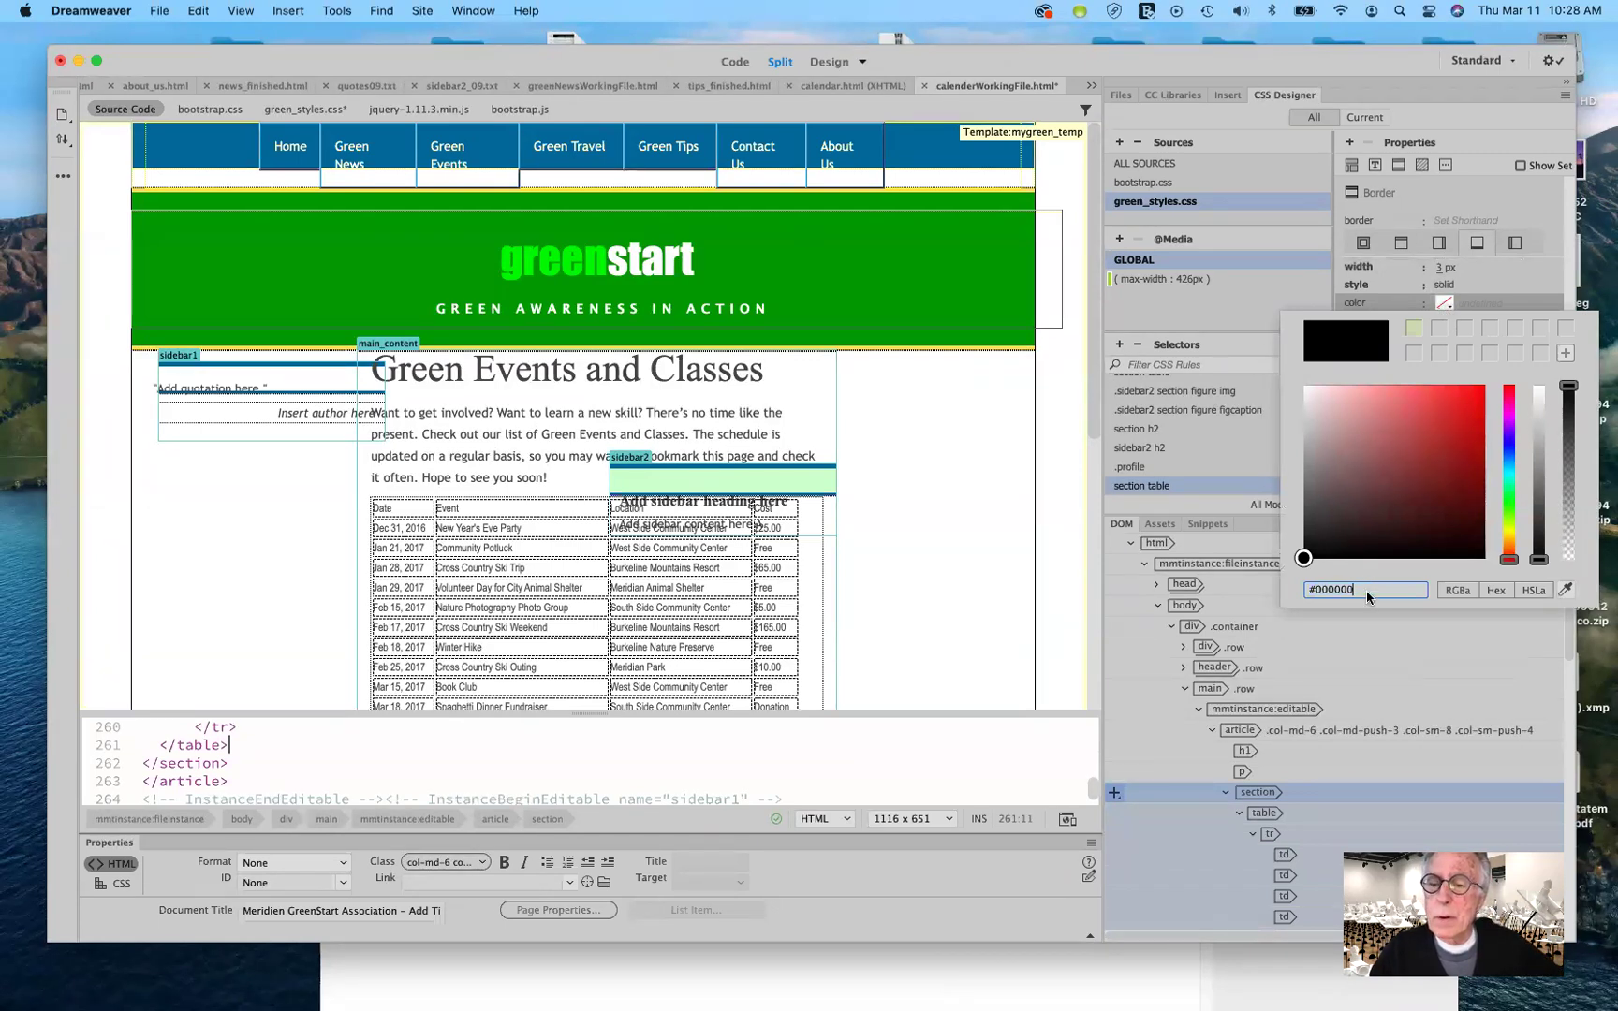
pyautogui.press('BackSpace')
pyautogui.press('BackSpace')
pyautogui.press('BackSpace')
pyautogui.press('BackSpace')
pyautogui.press('BackSpace')
pyautogui.write('6')
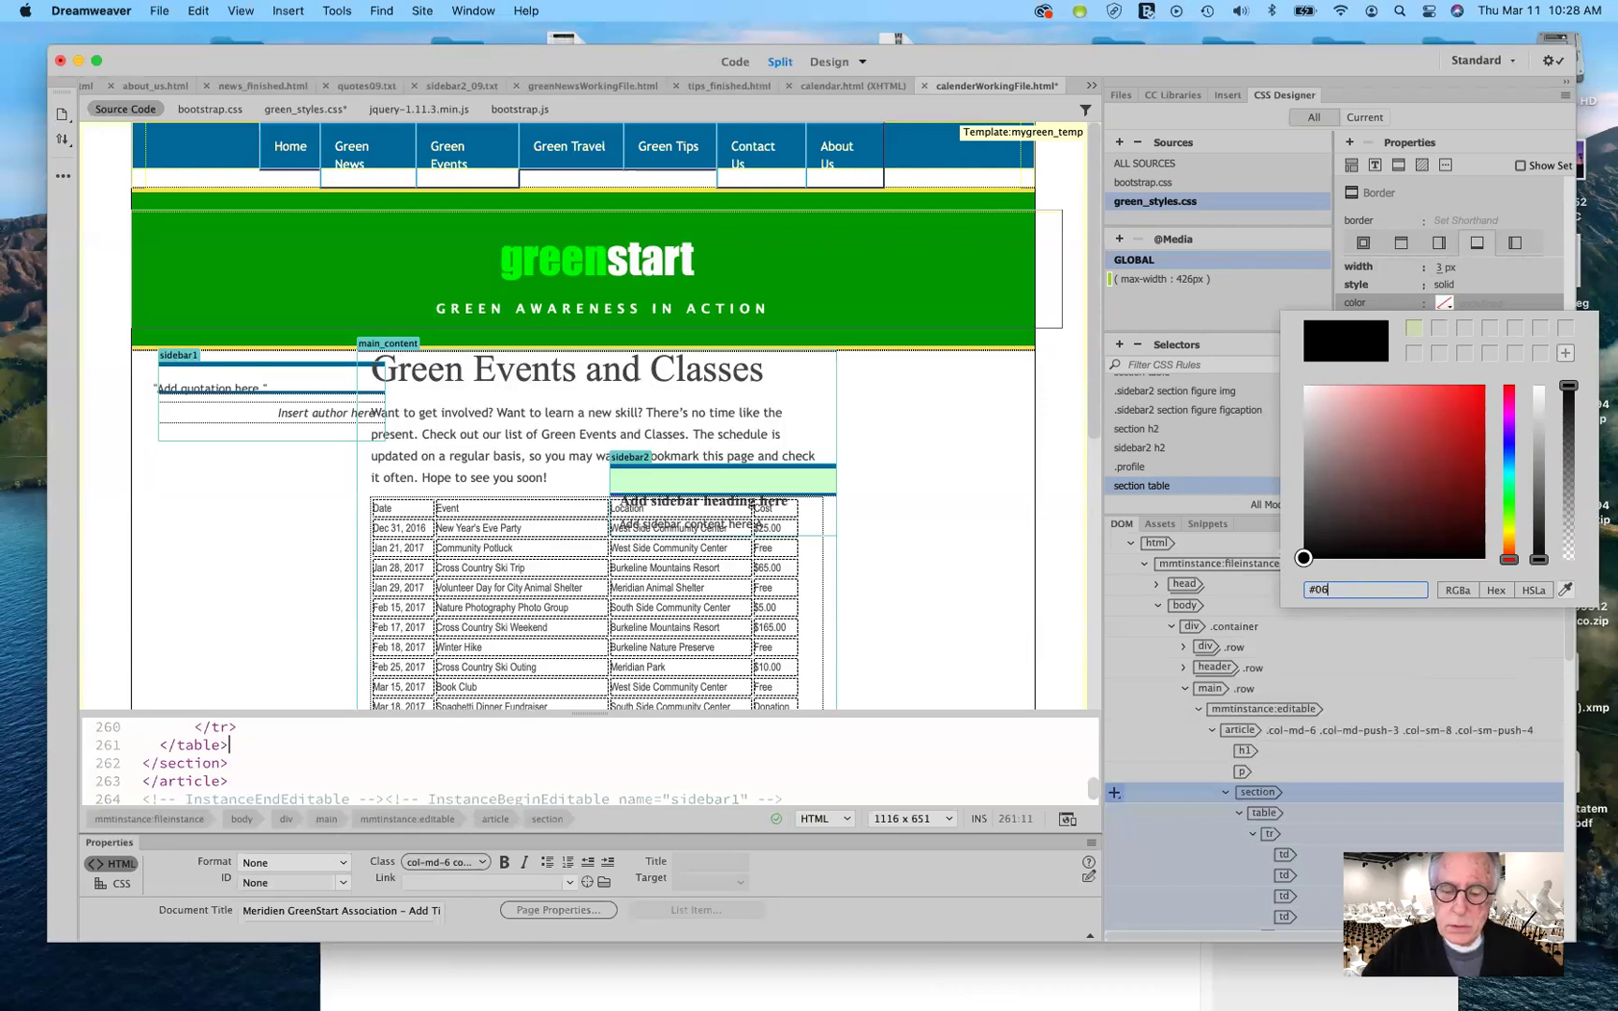
pyautogui.write('0')
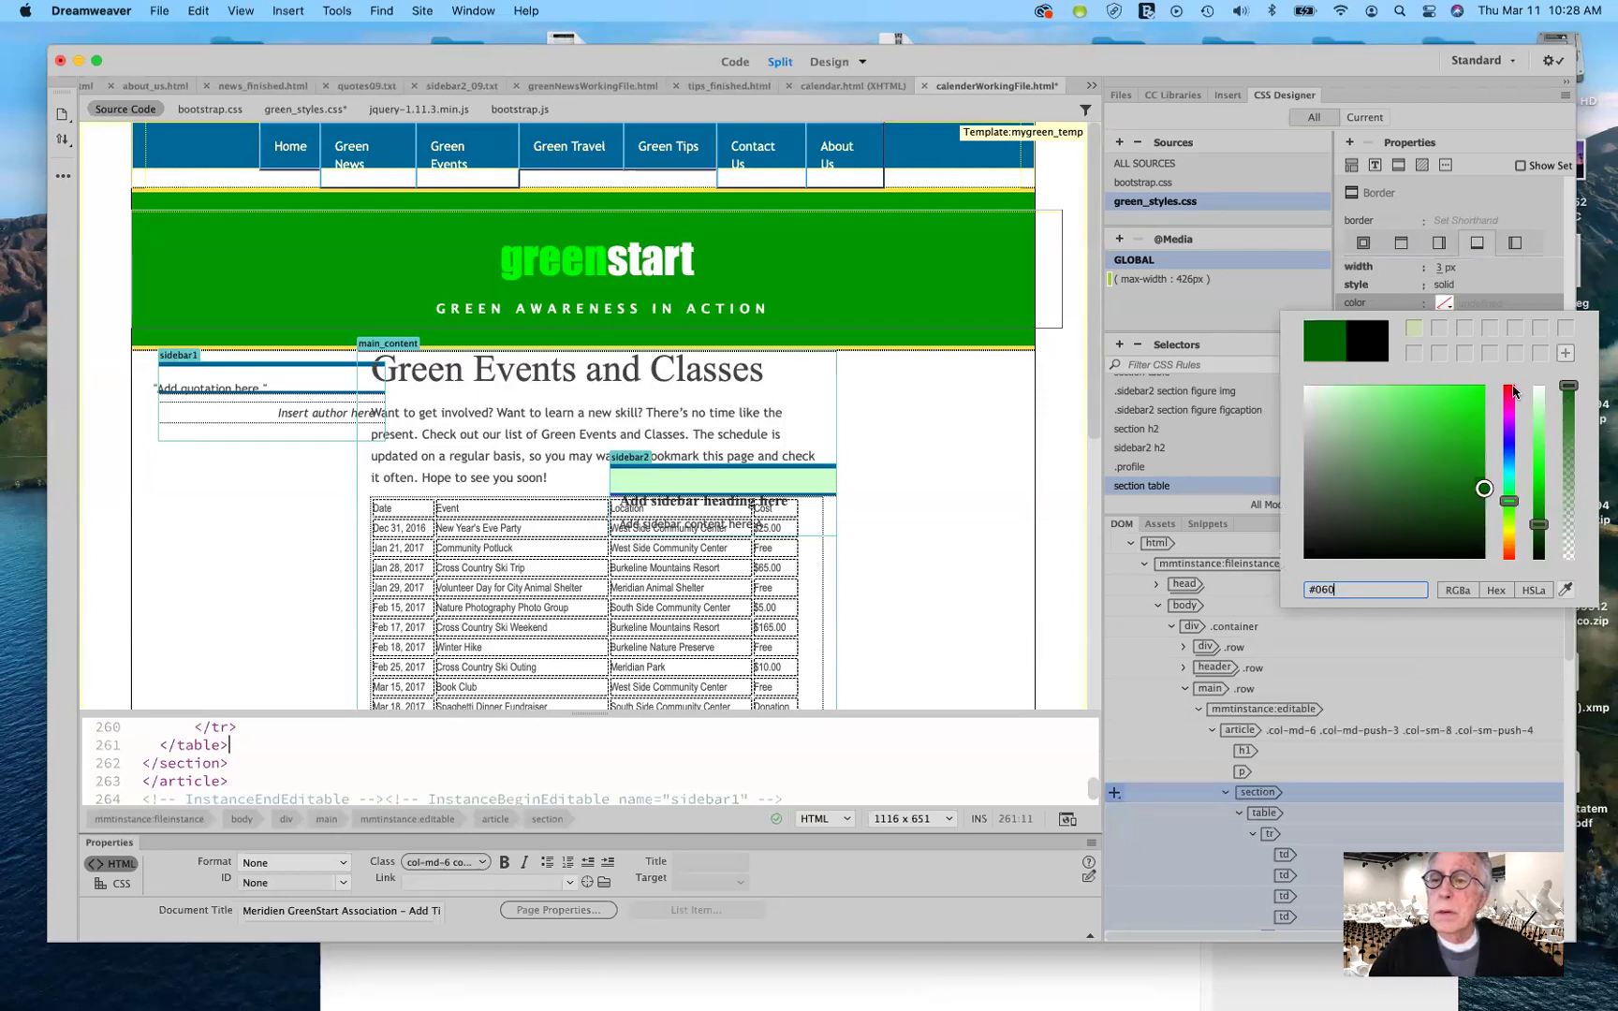
pyautogui.click(1565, 354)
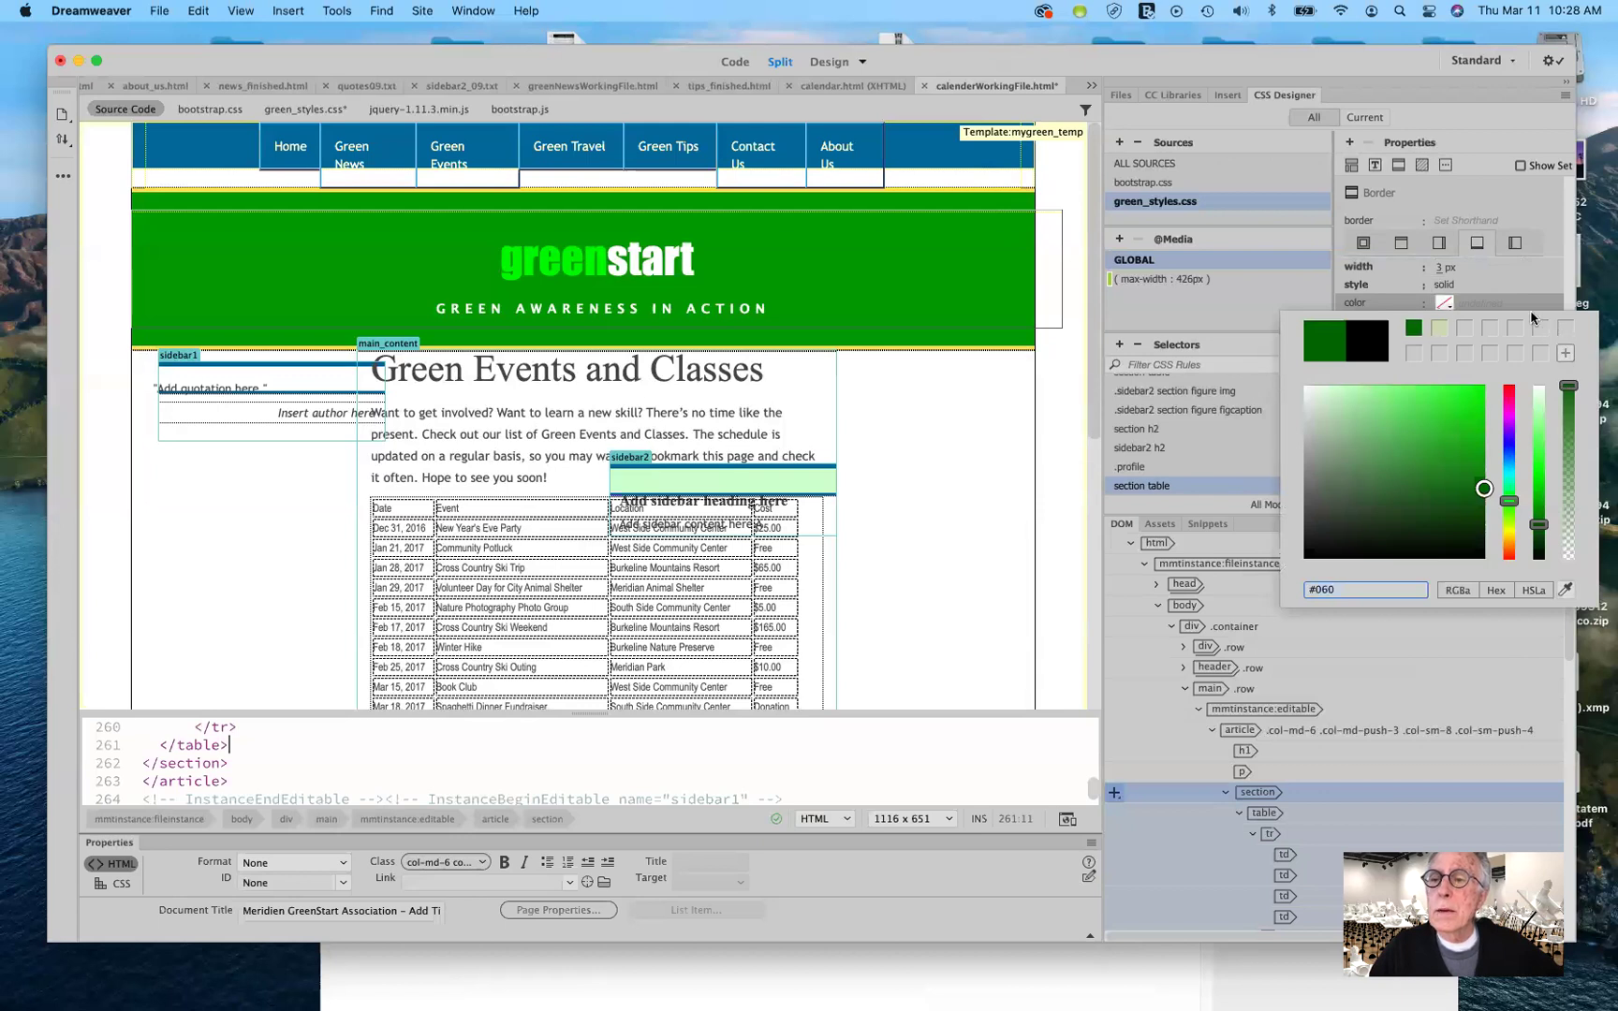
pyautogui.click(1528, 307)
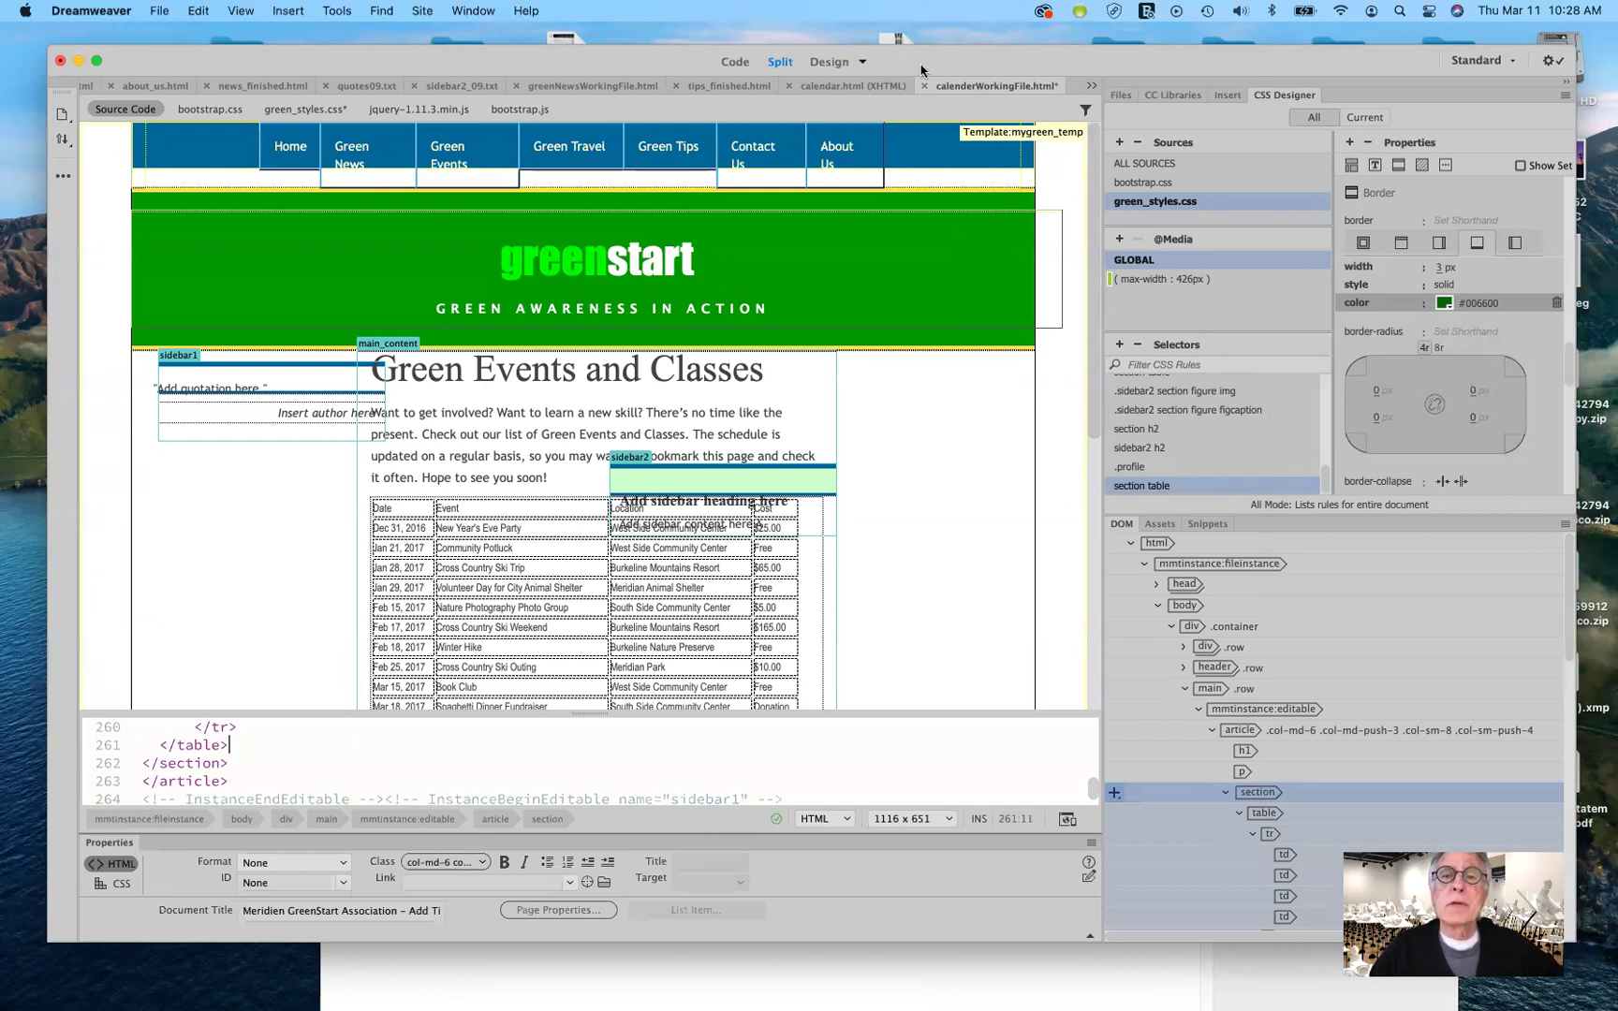
# Switch the page to Live view and examine the styled event table down to its bottom border.
pyautogui.click(862, 62)
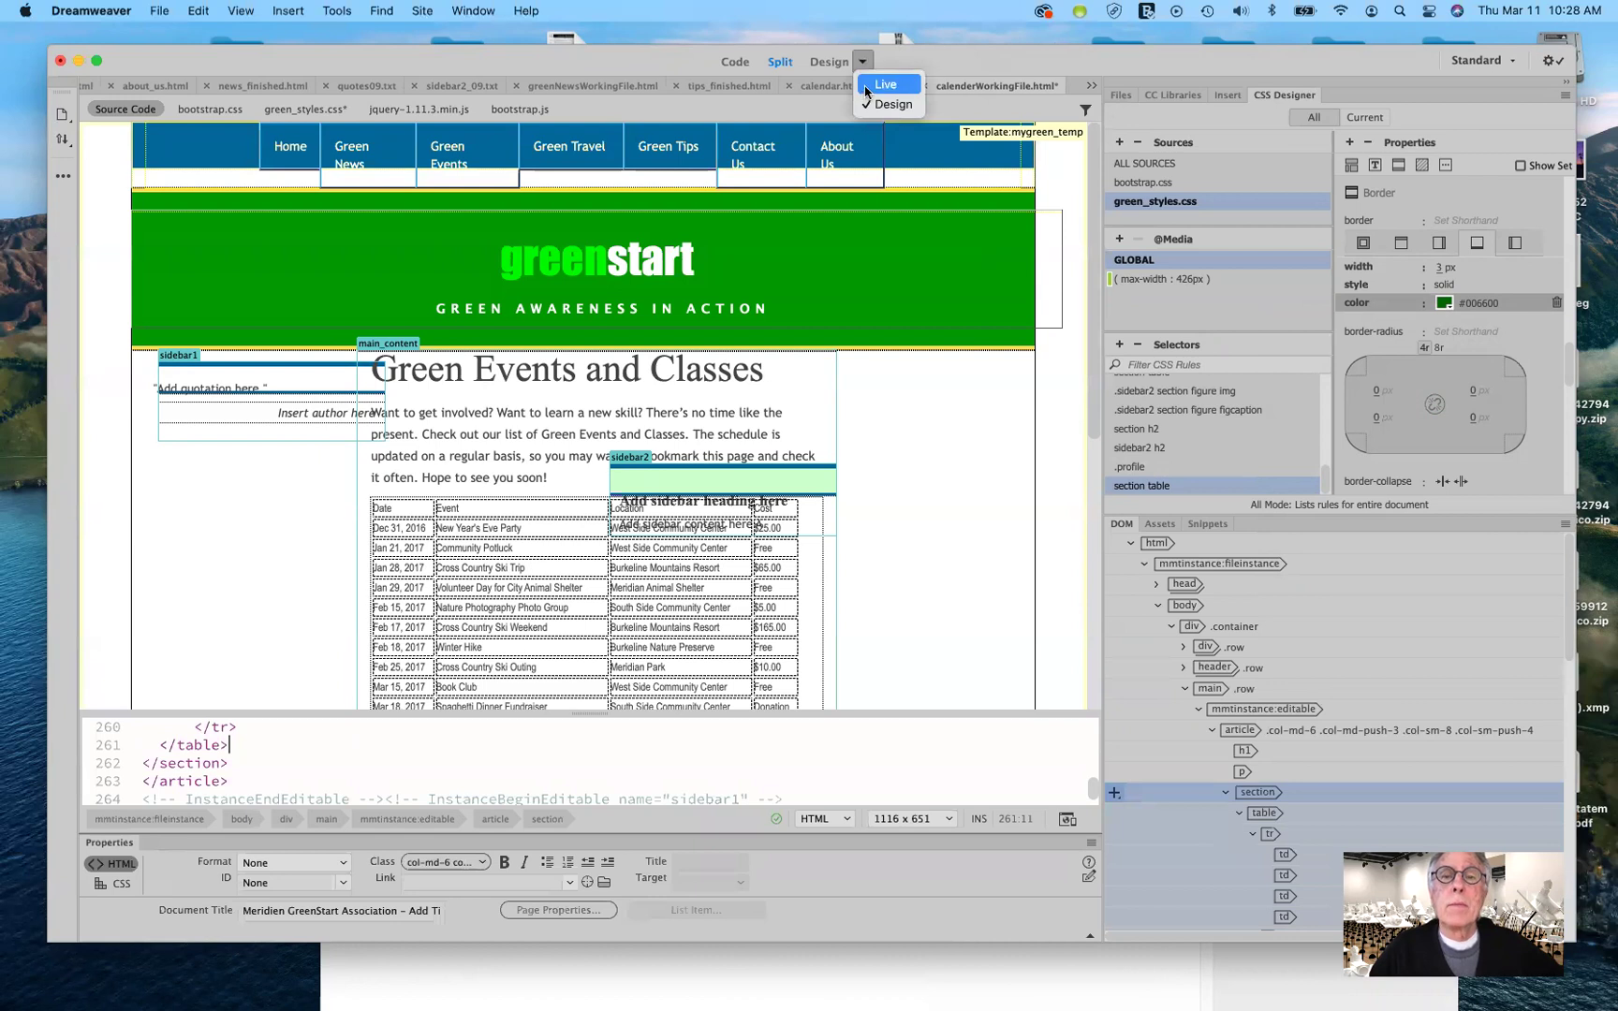
pyautogui.click(867, 89)
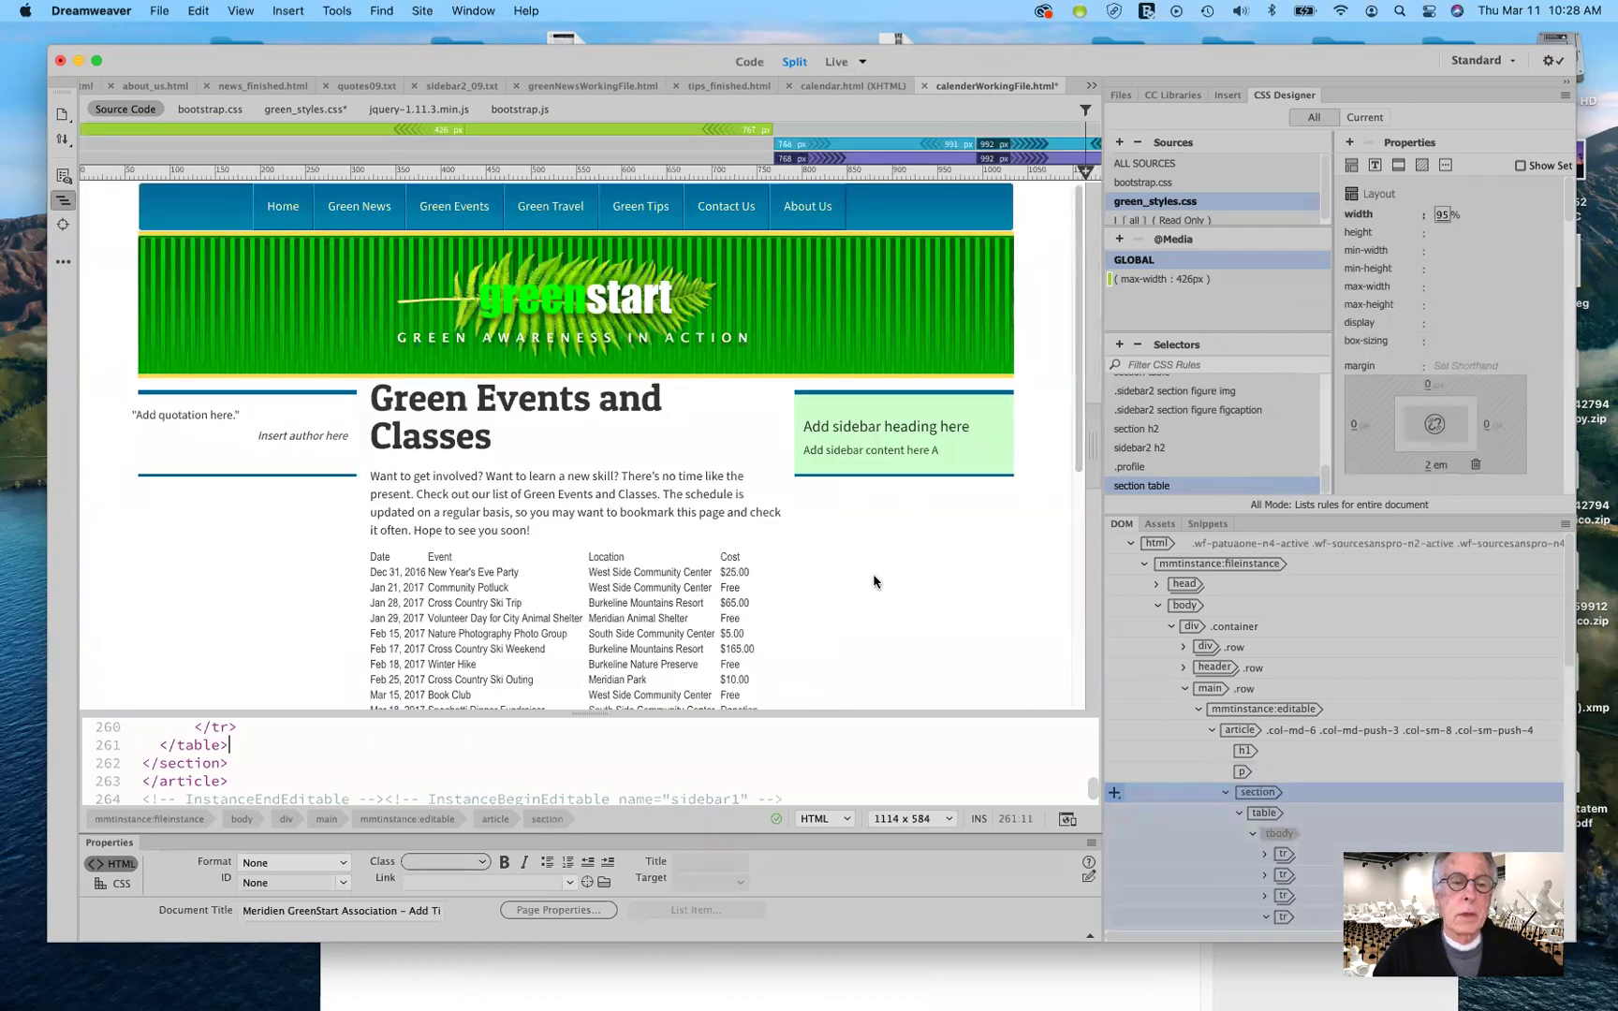
pyautogui.click(665, 599)
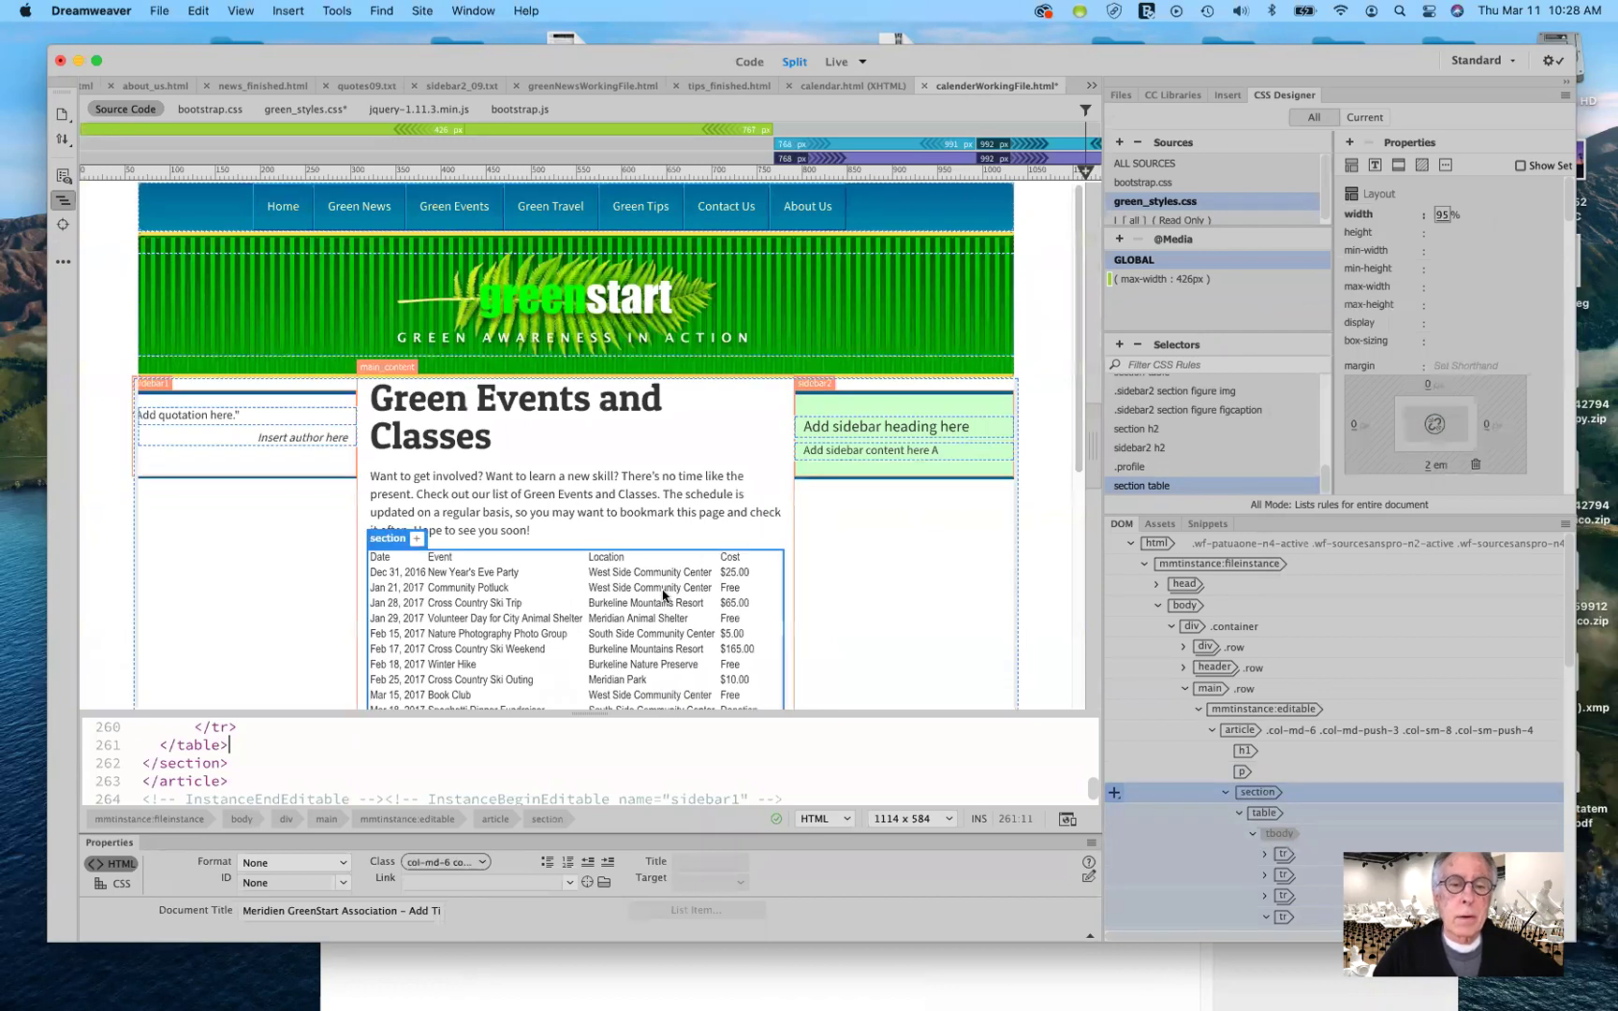
pyautogui.scroll(-5, 663, 595)
pyautogui.scroll(-2, 663, 593)
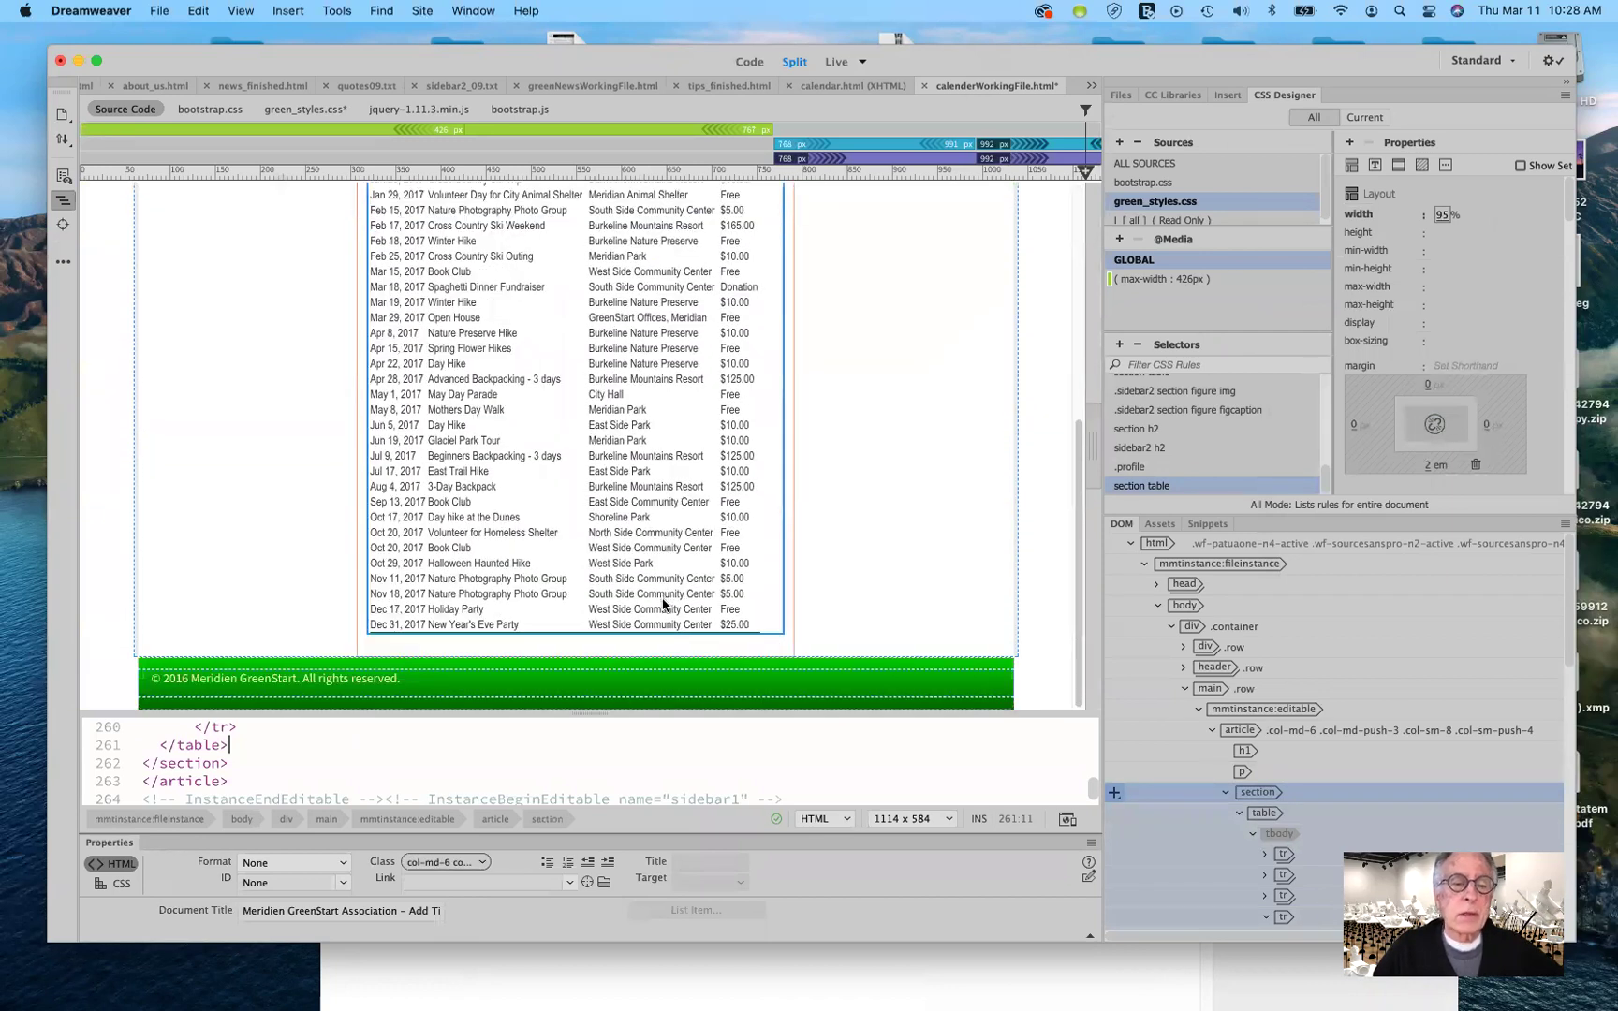
pyautogui.click(866, 618)
pyautogui.scroll(-5, 776, 619)
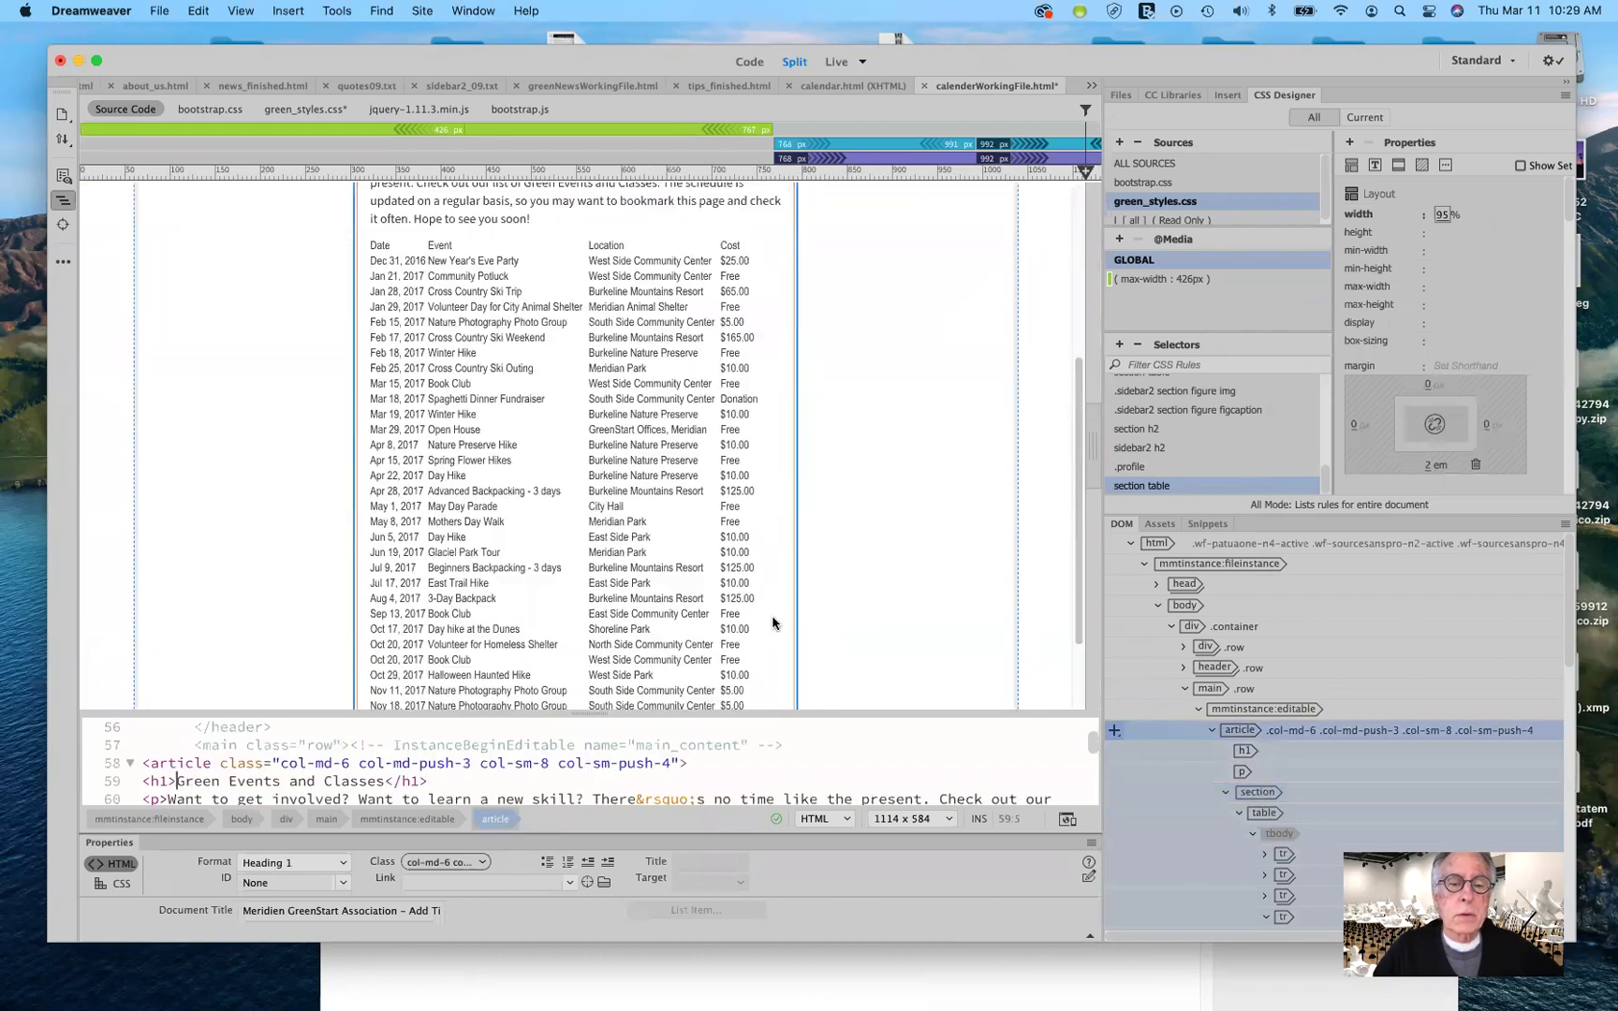
# Add a compound selector section td, section th to green_styles.css for the event table's cells.
pyautogui.scroll(-2, 774, 623)
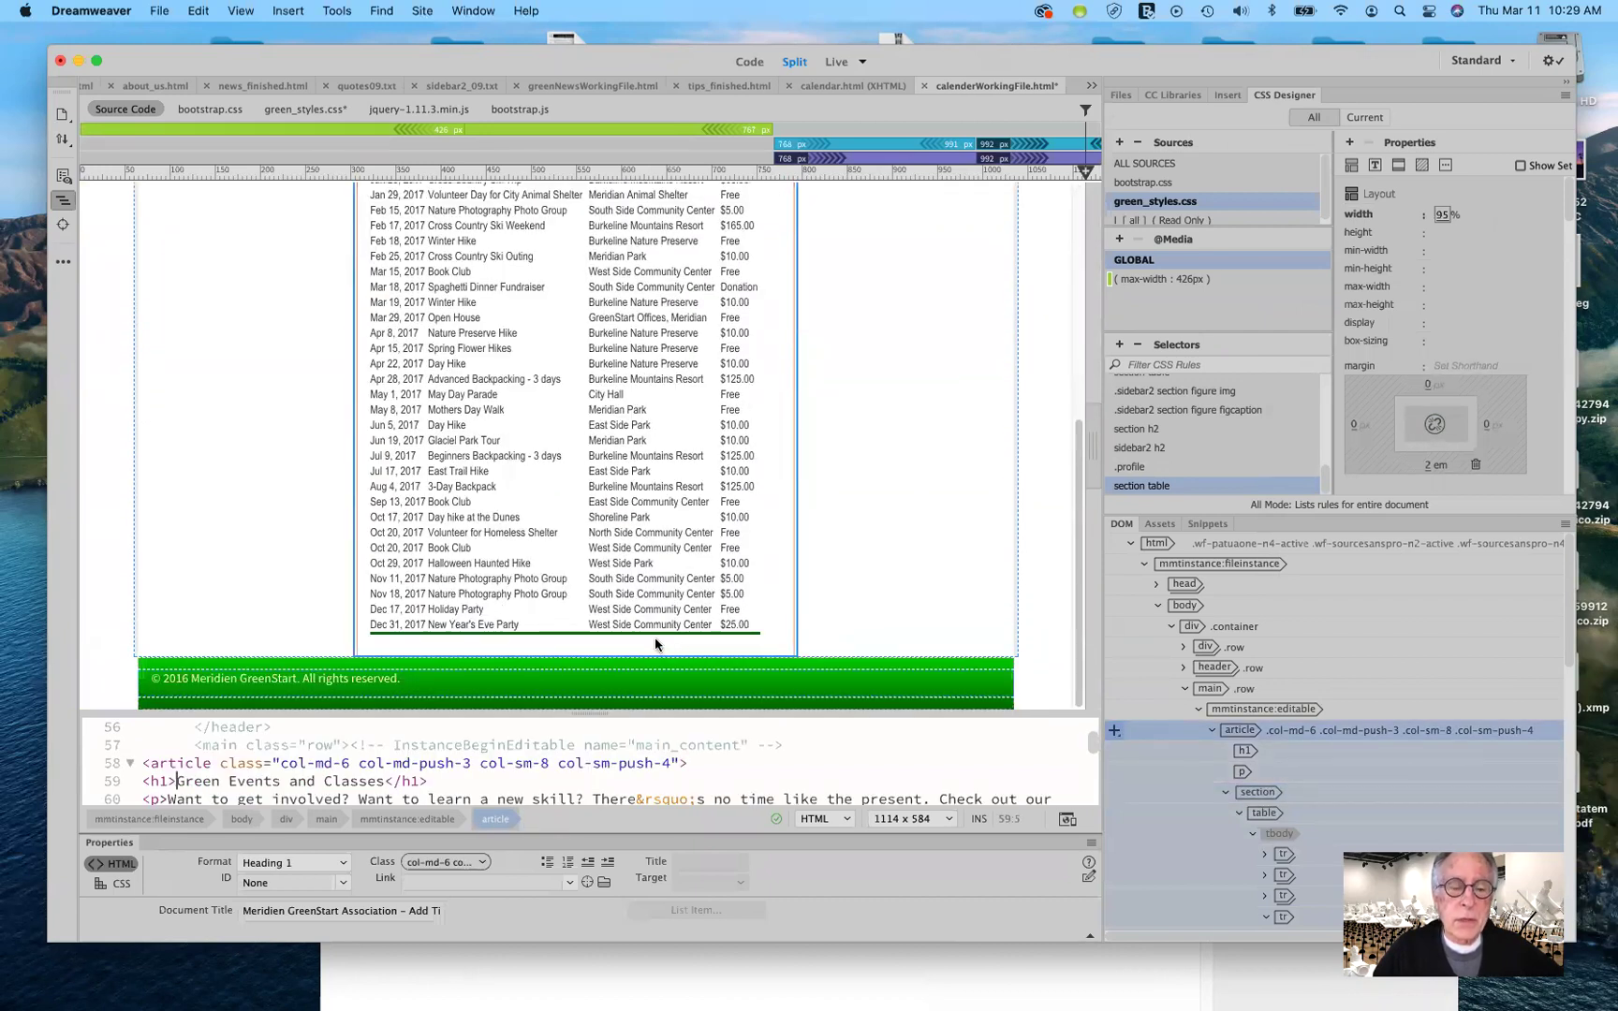
pyautogui.scroll(2, 777, 534)
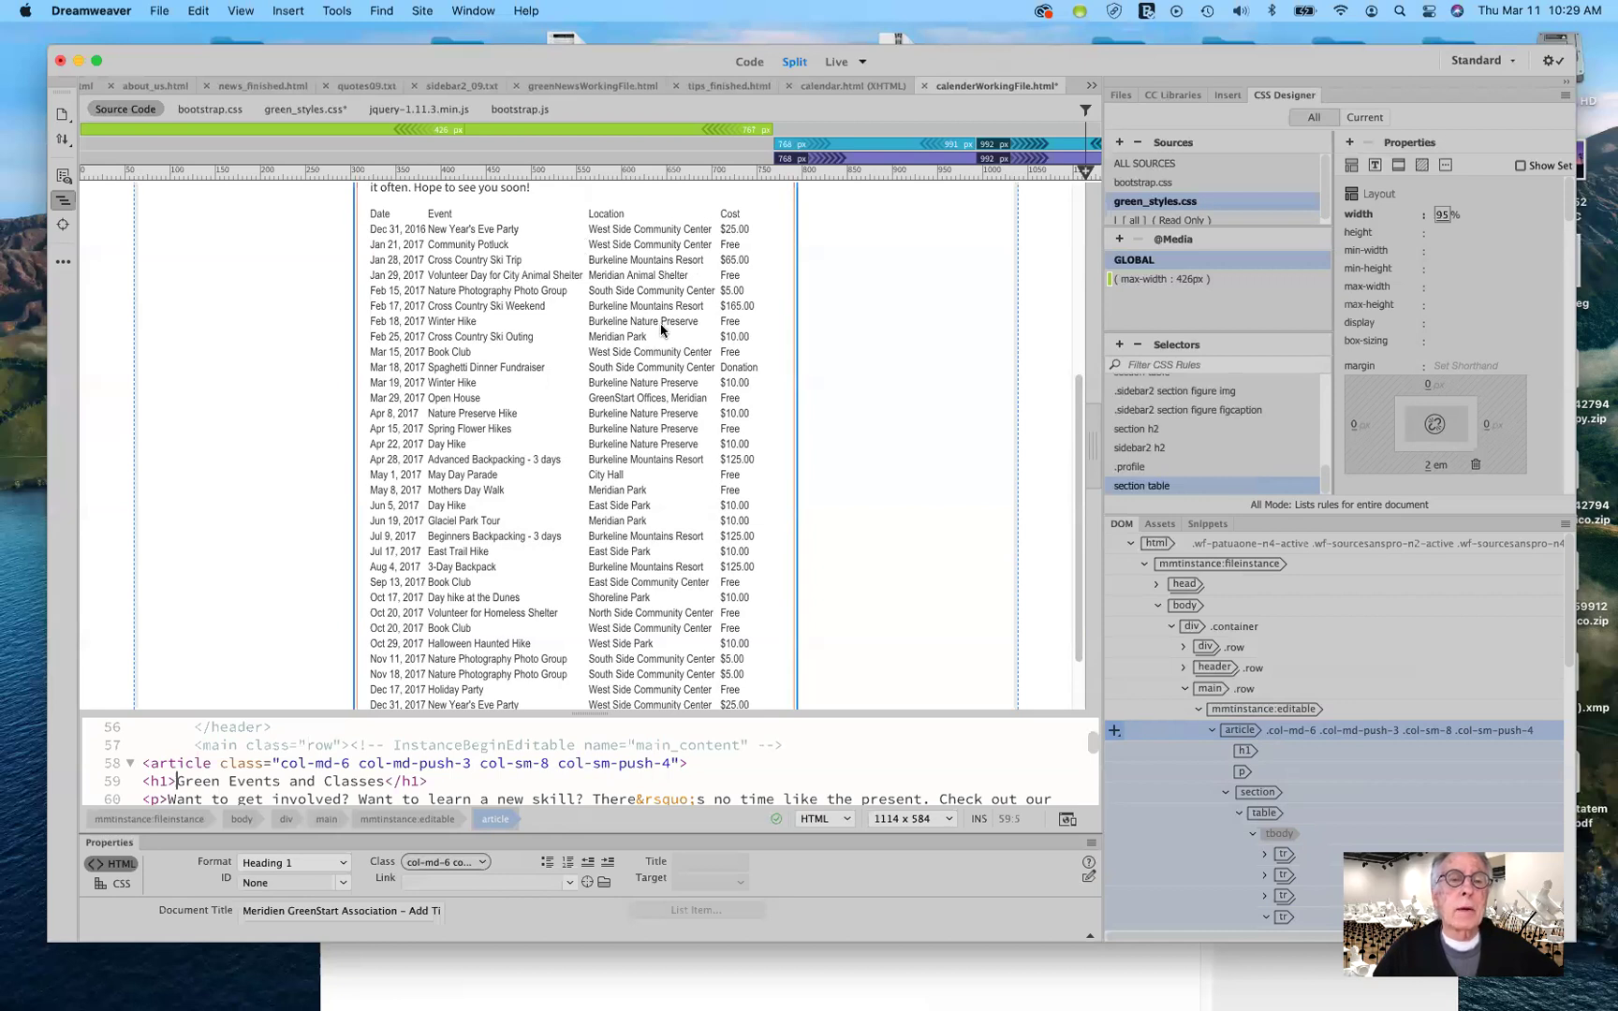
pyautogui.scroll(1, 661, 330)
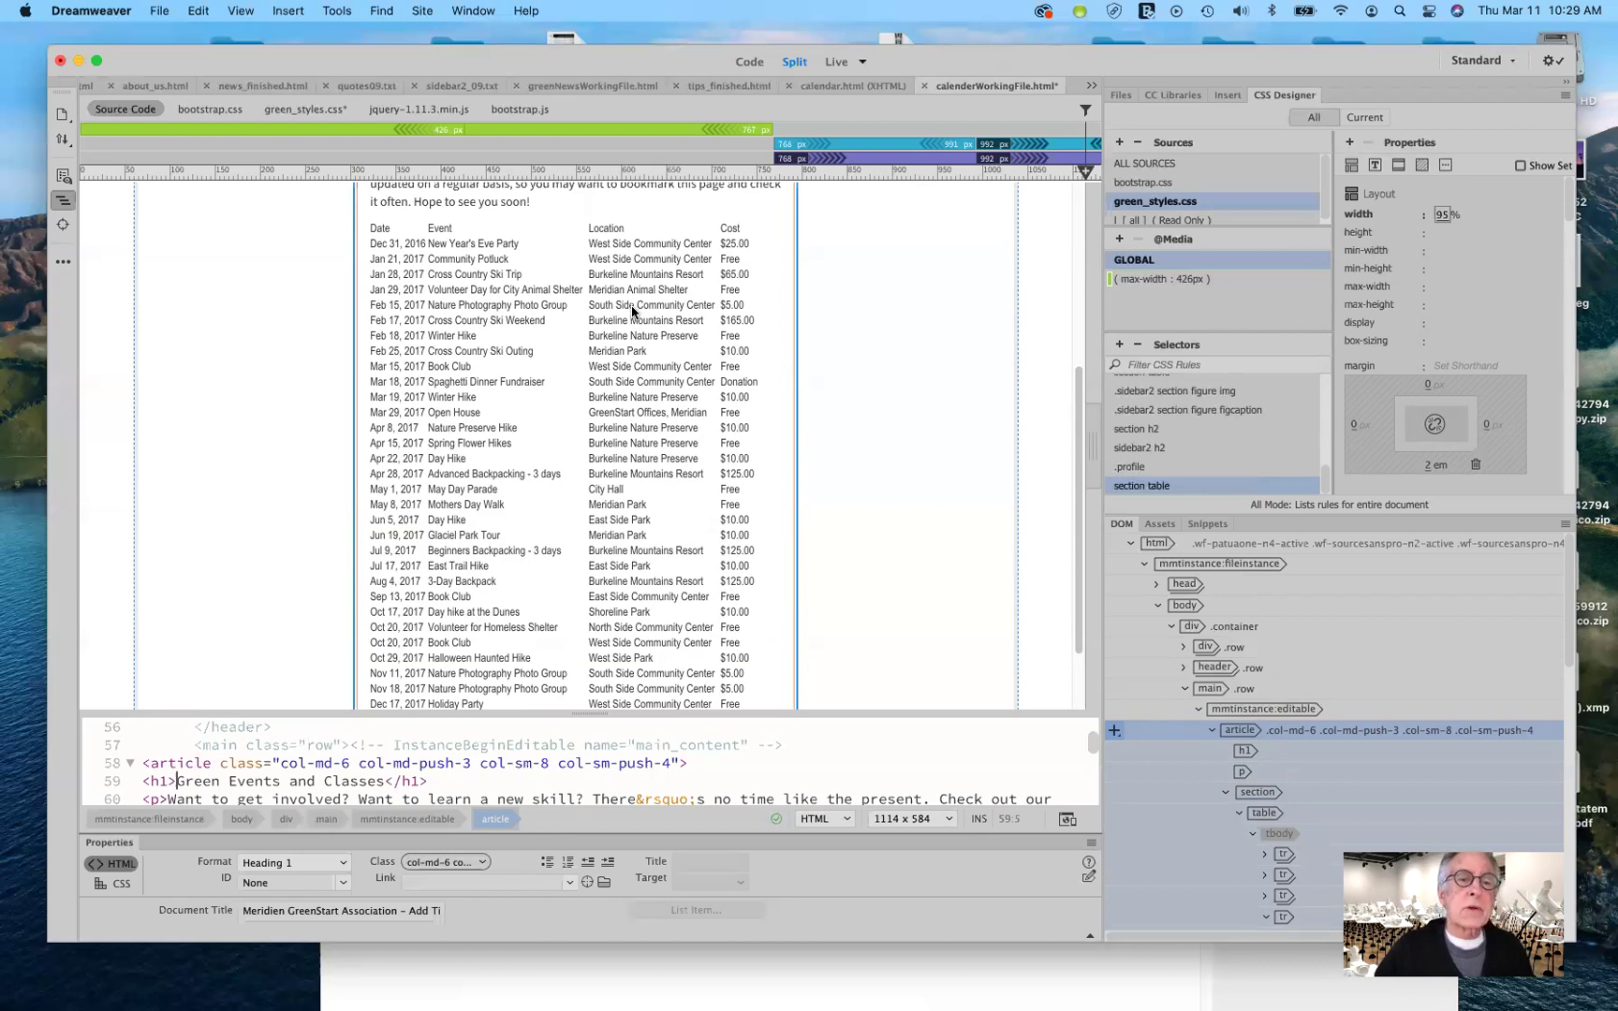
pyautogui.scroll(1, 633, 309)
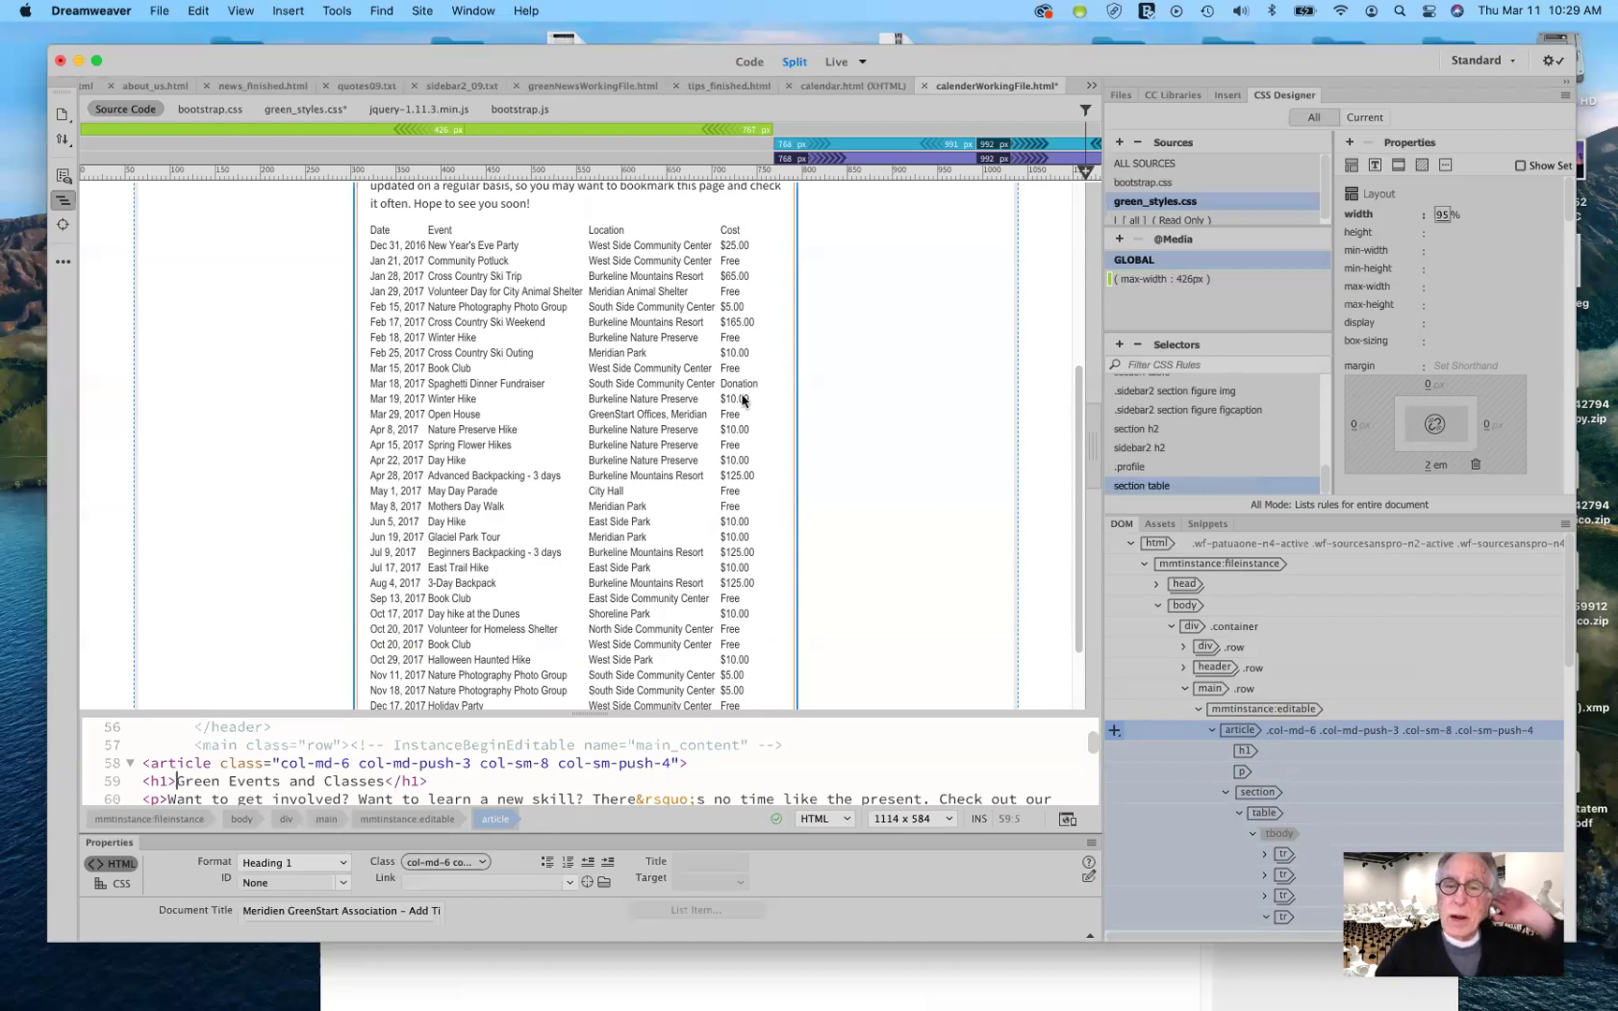
pyautogui.scroll(2, 742, 401)
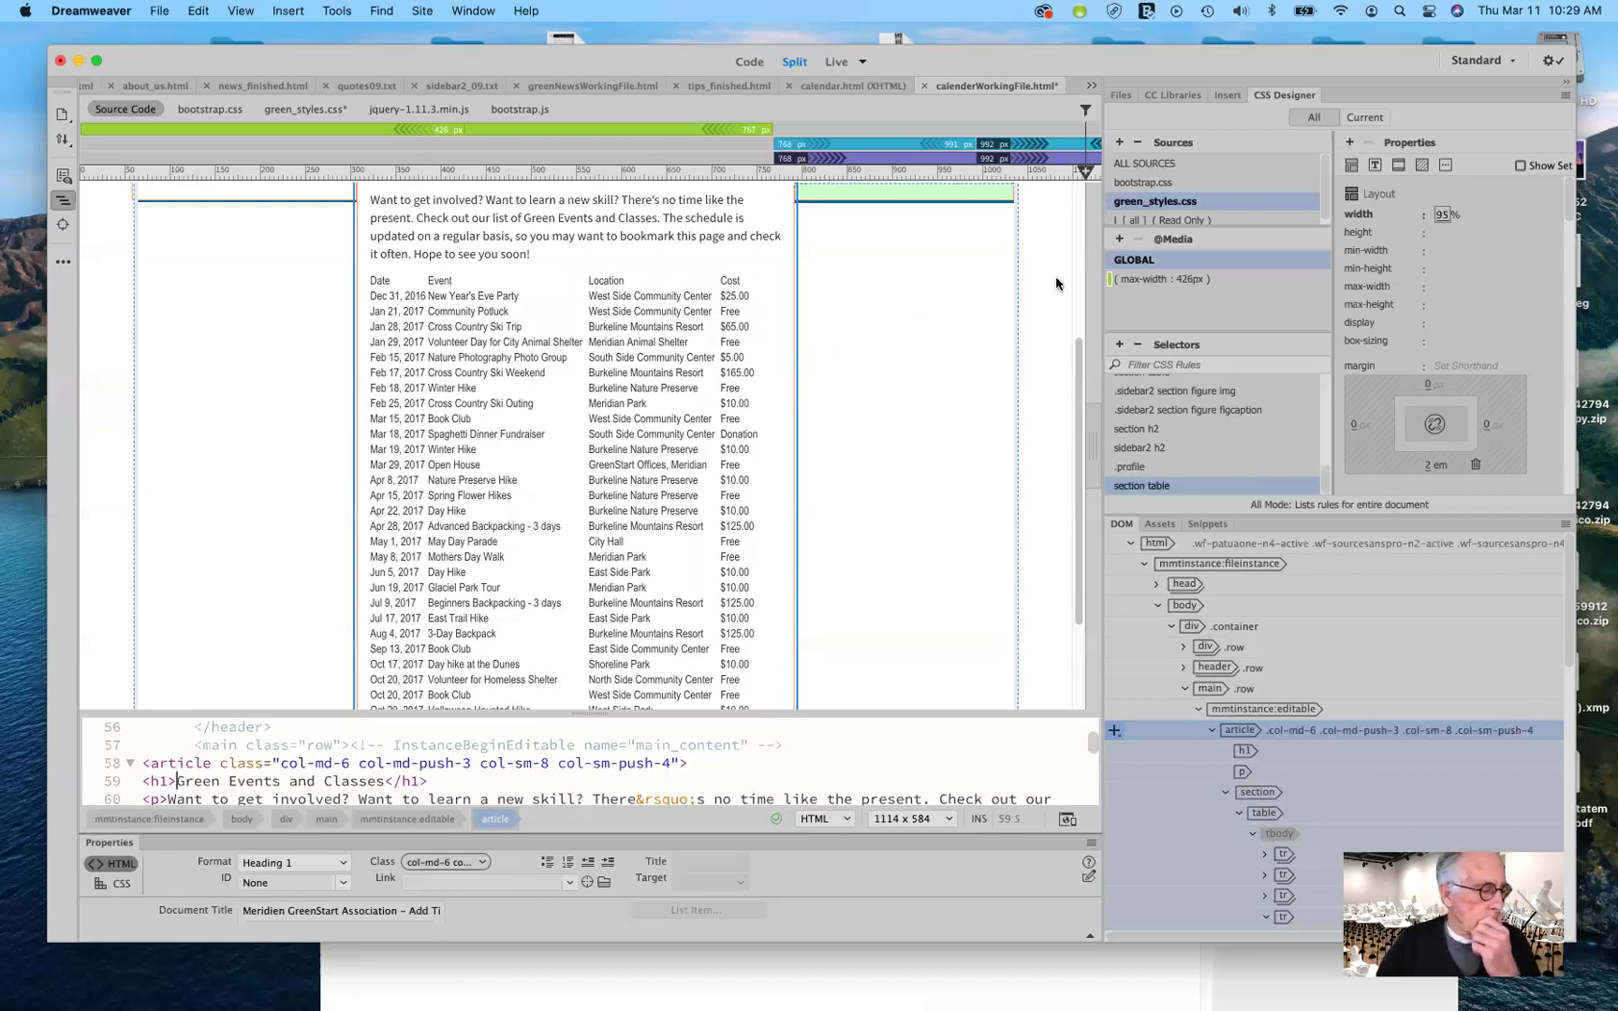
pyautogui.click(1120, 348)
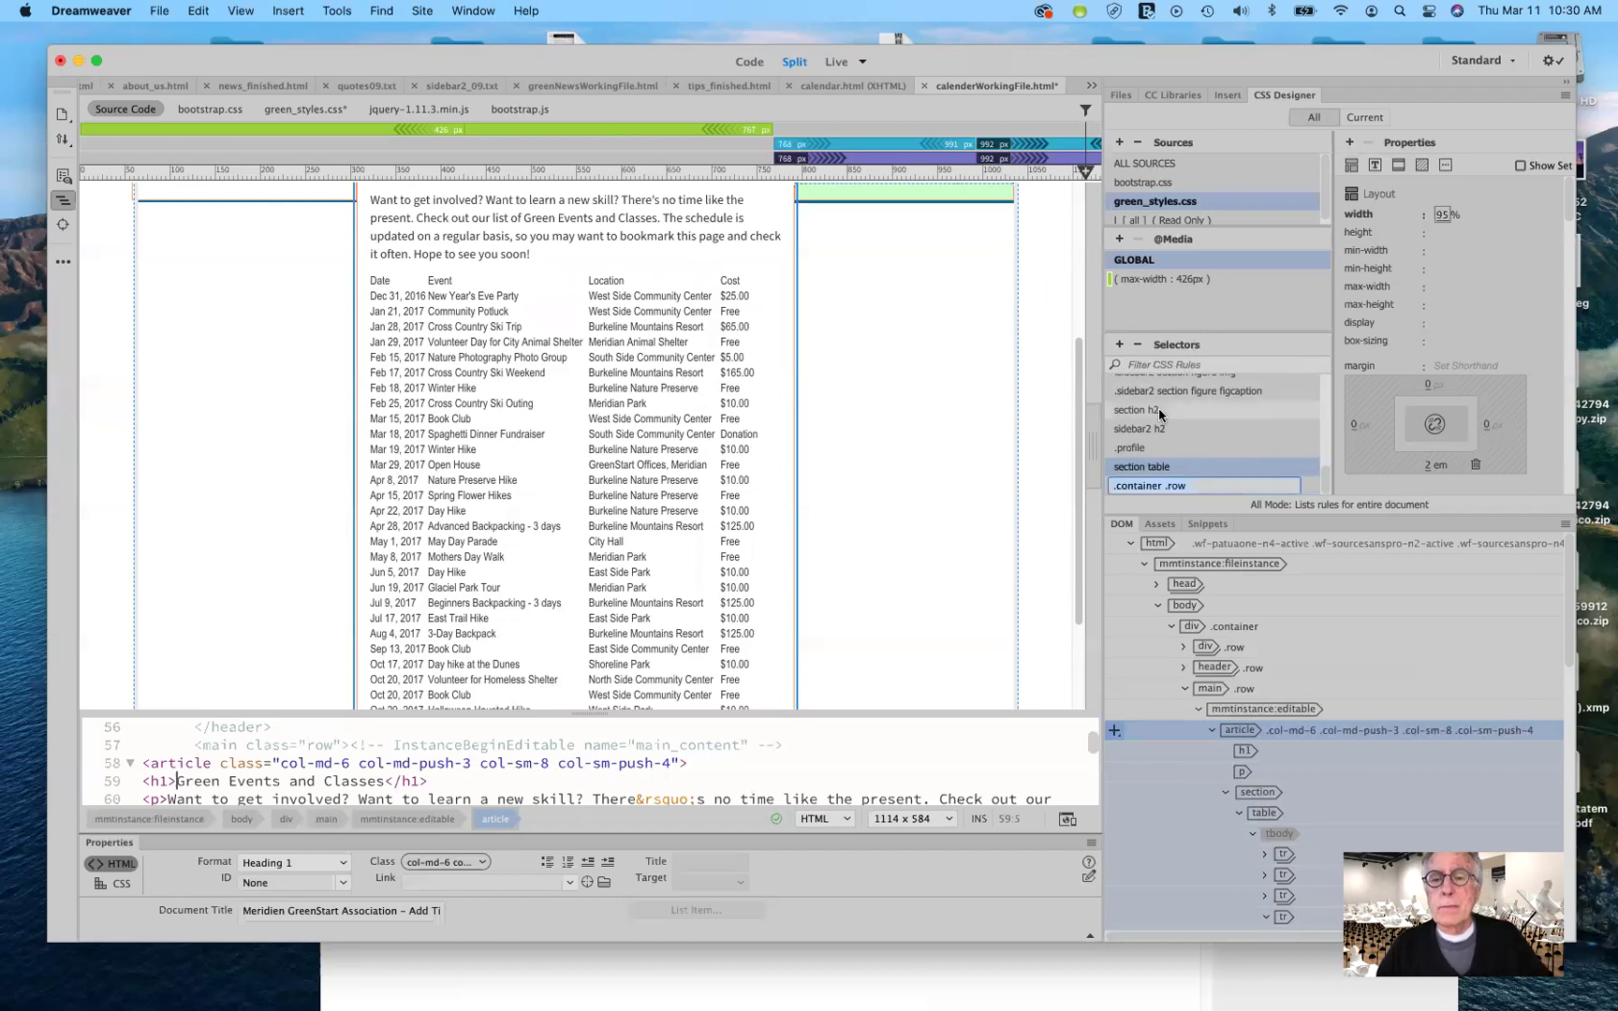
pyautogui.write('section')
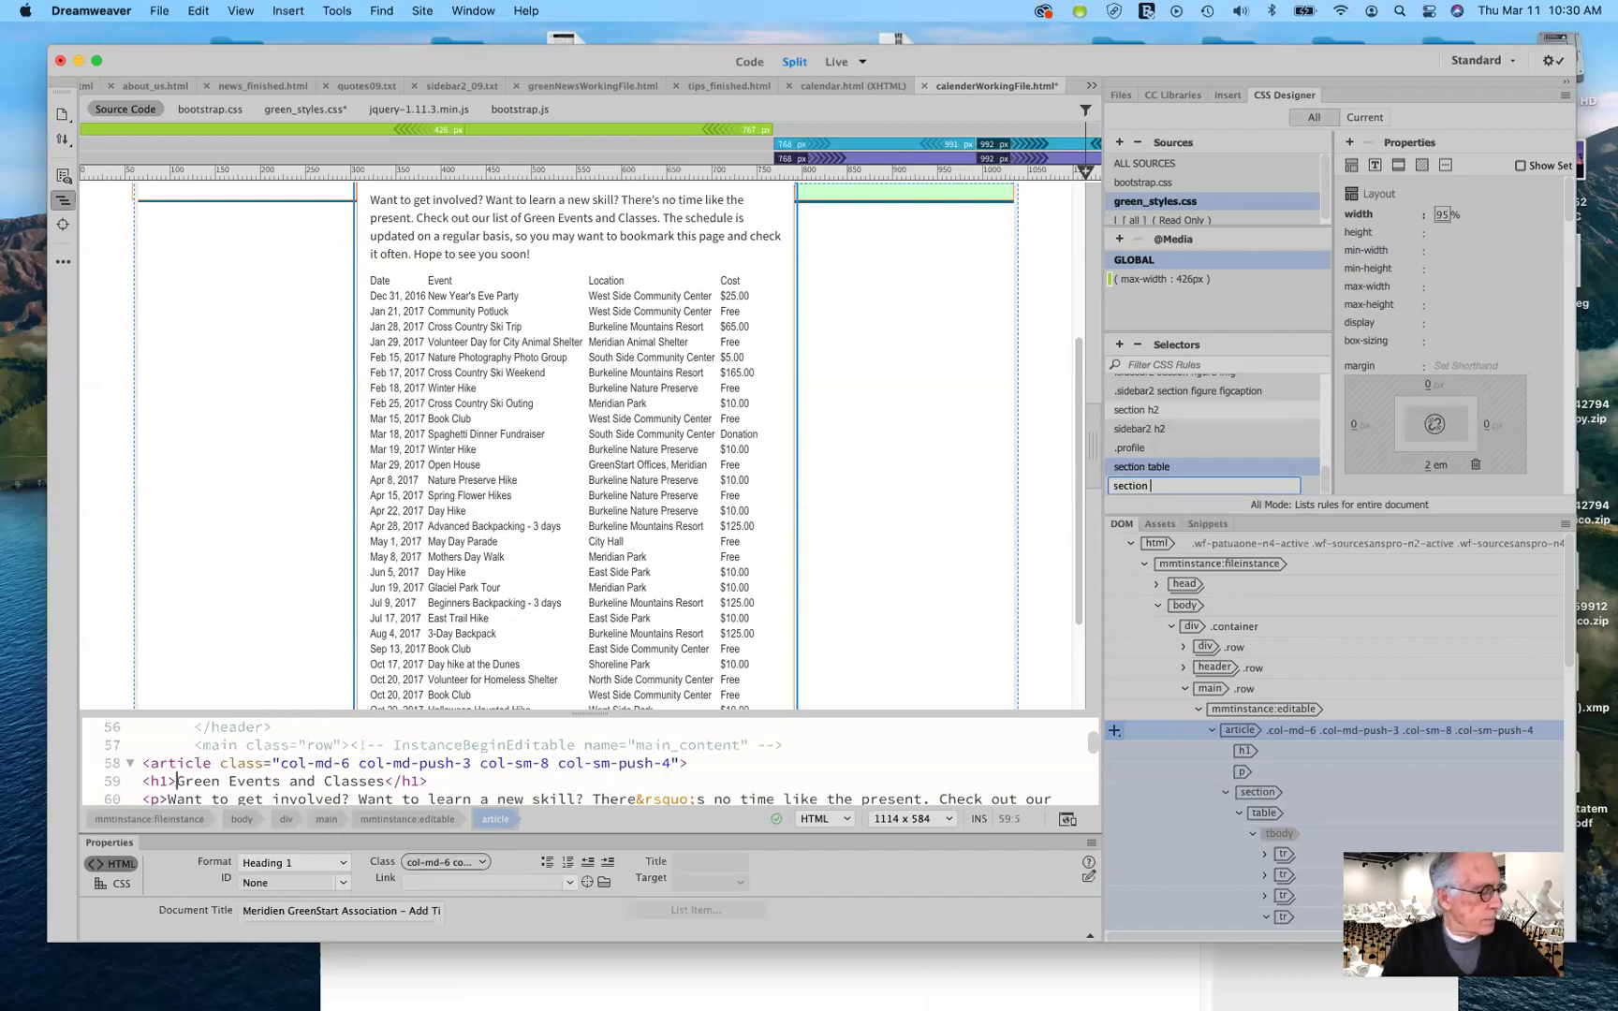
pyautogui.write(' td')
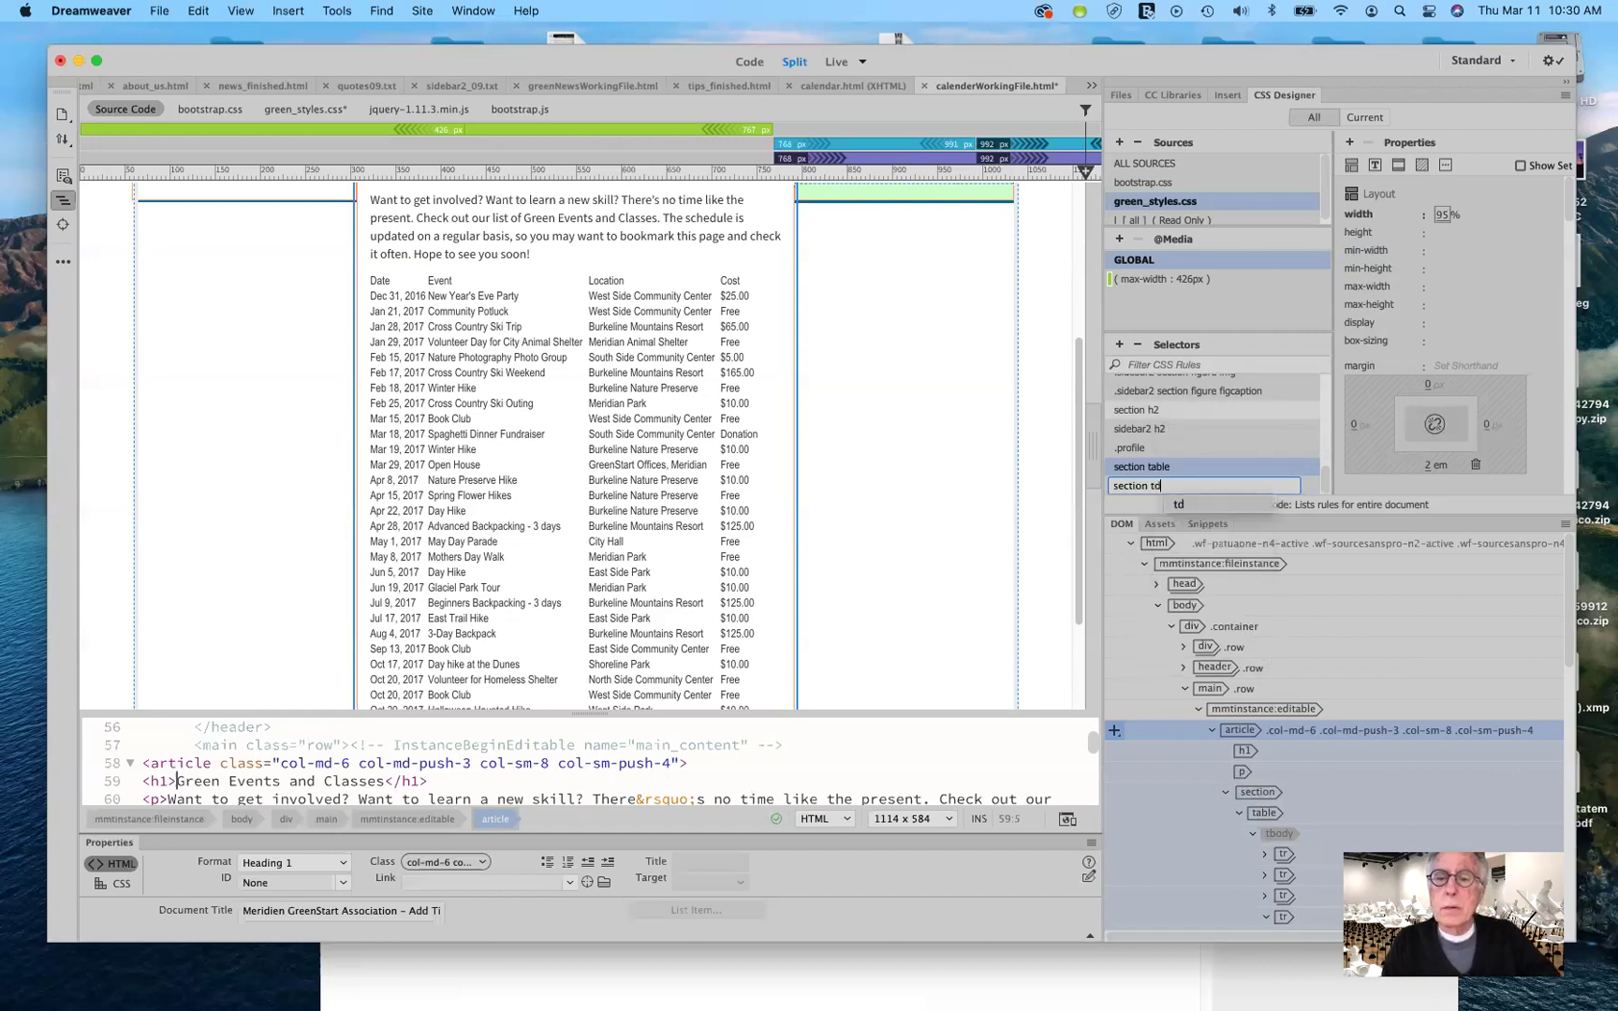
pyautogui.write(', se')
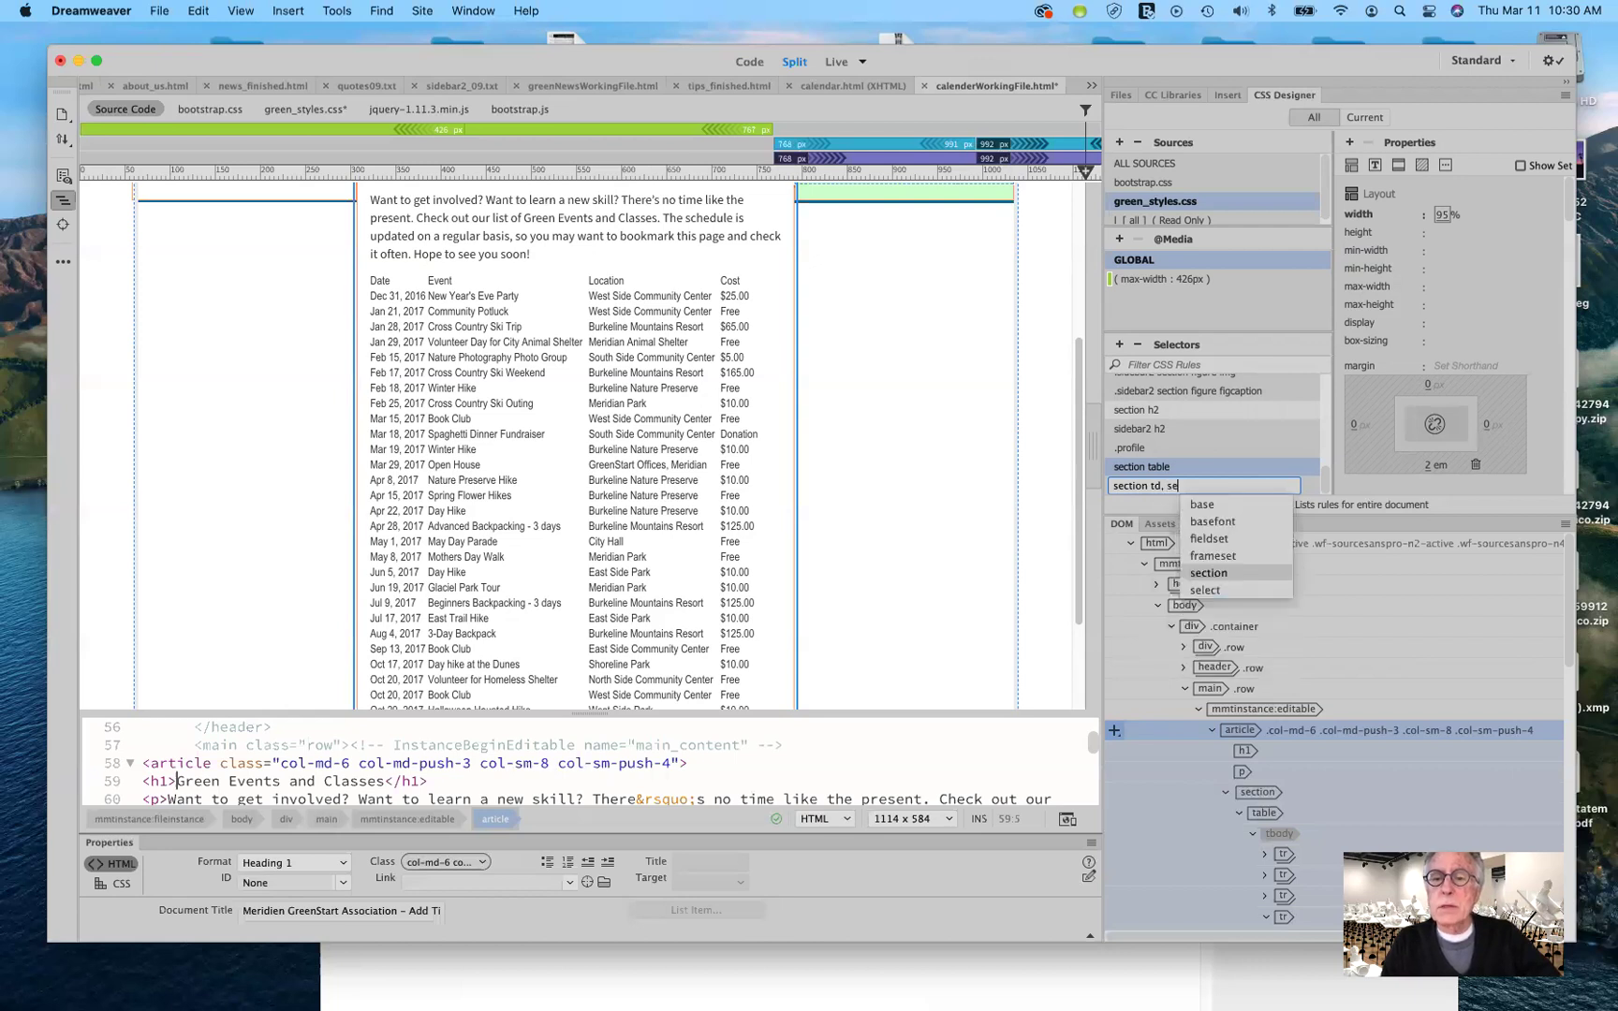
pyautogui.write('ction')
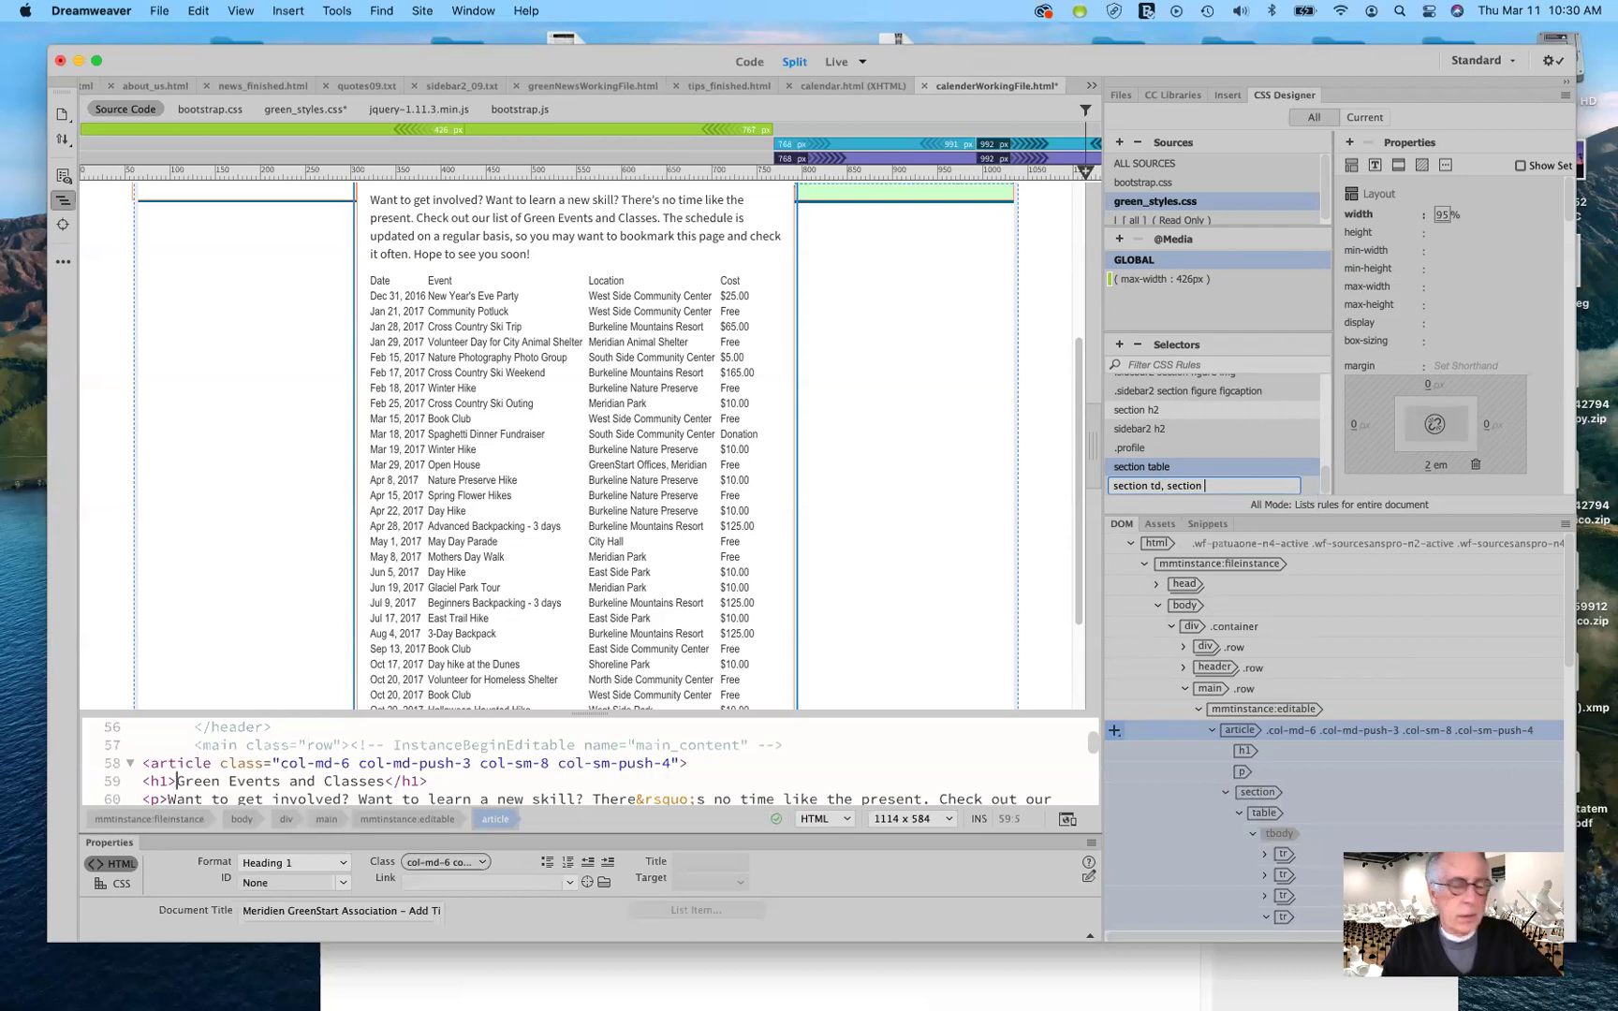
pyautogui.write(' th')
pyautogui.press('Escape')
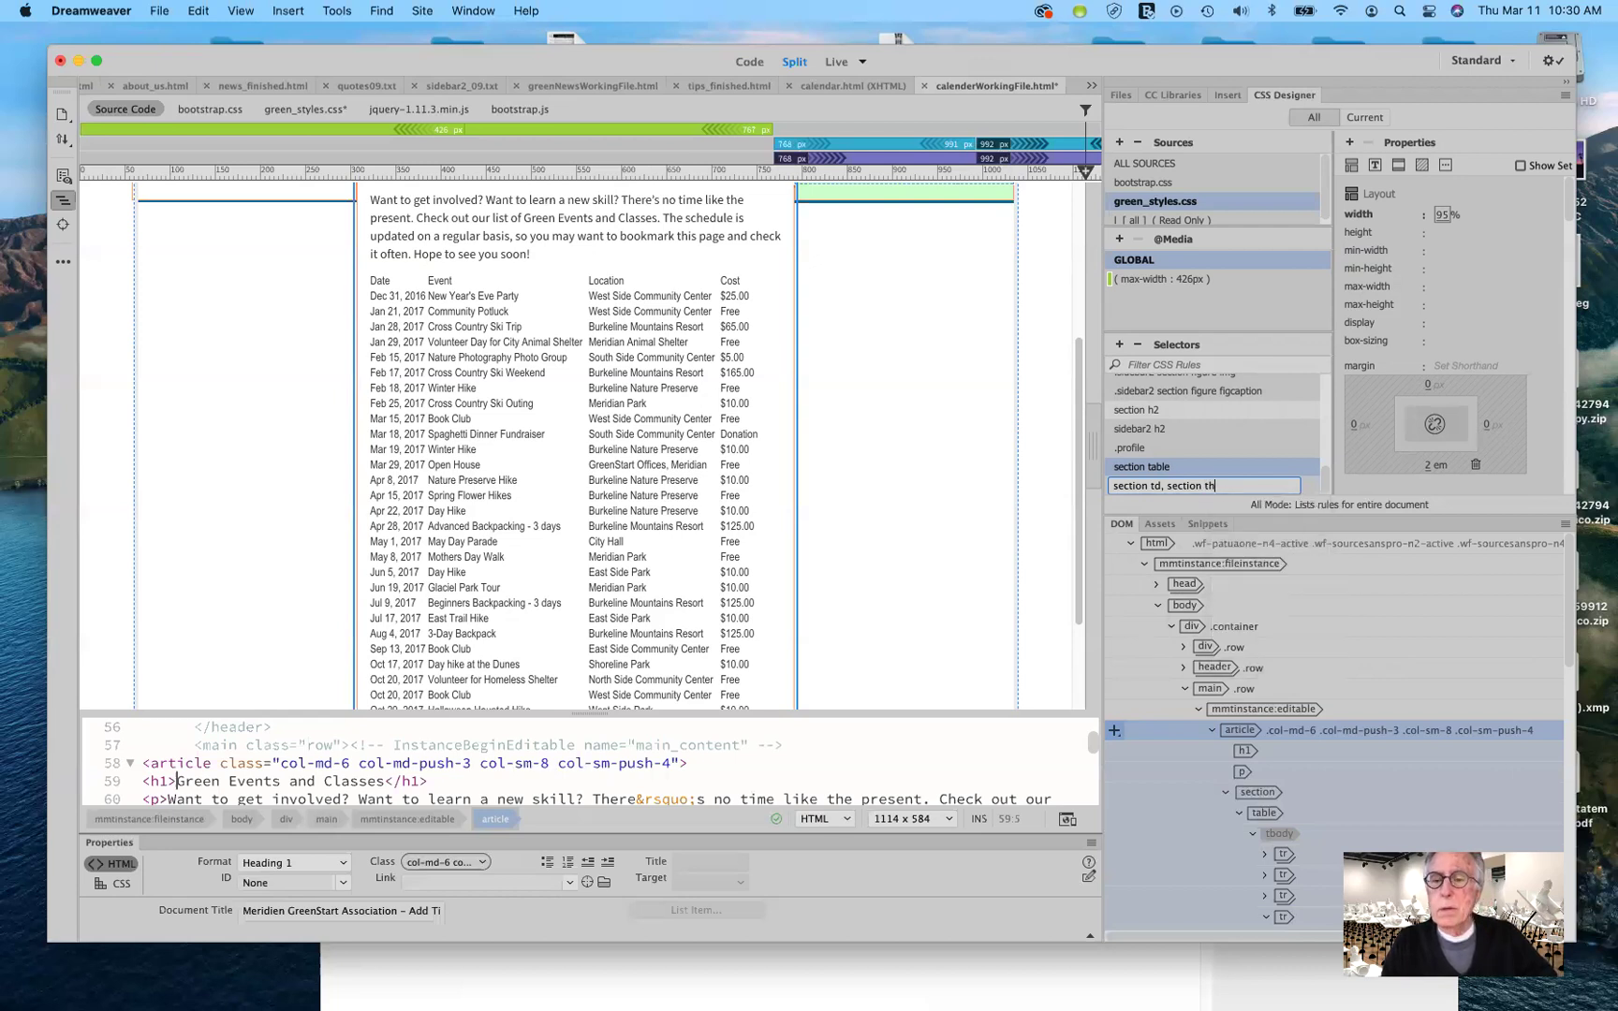
pyautogui.press('Return')
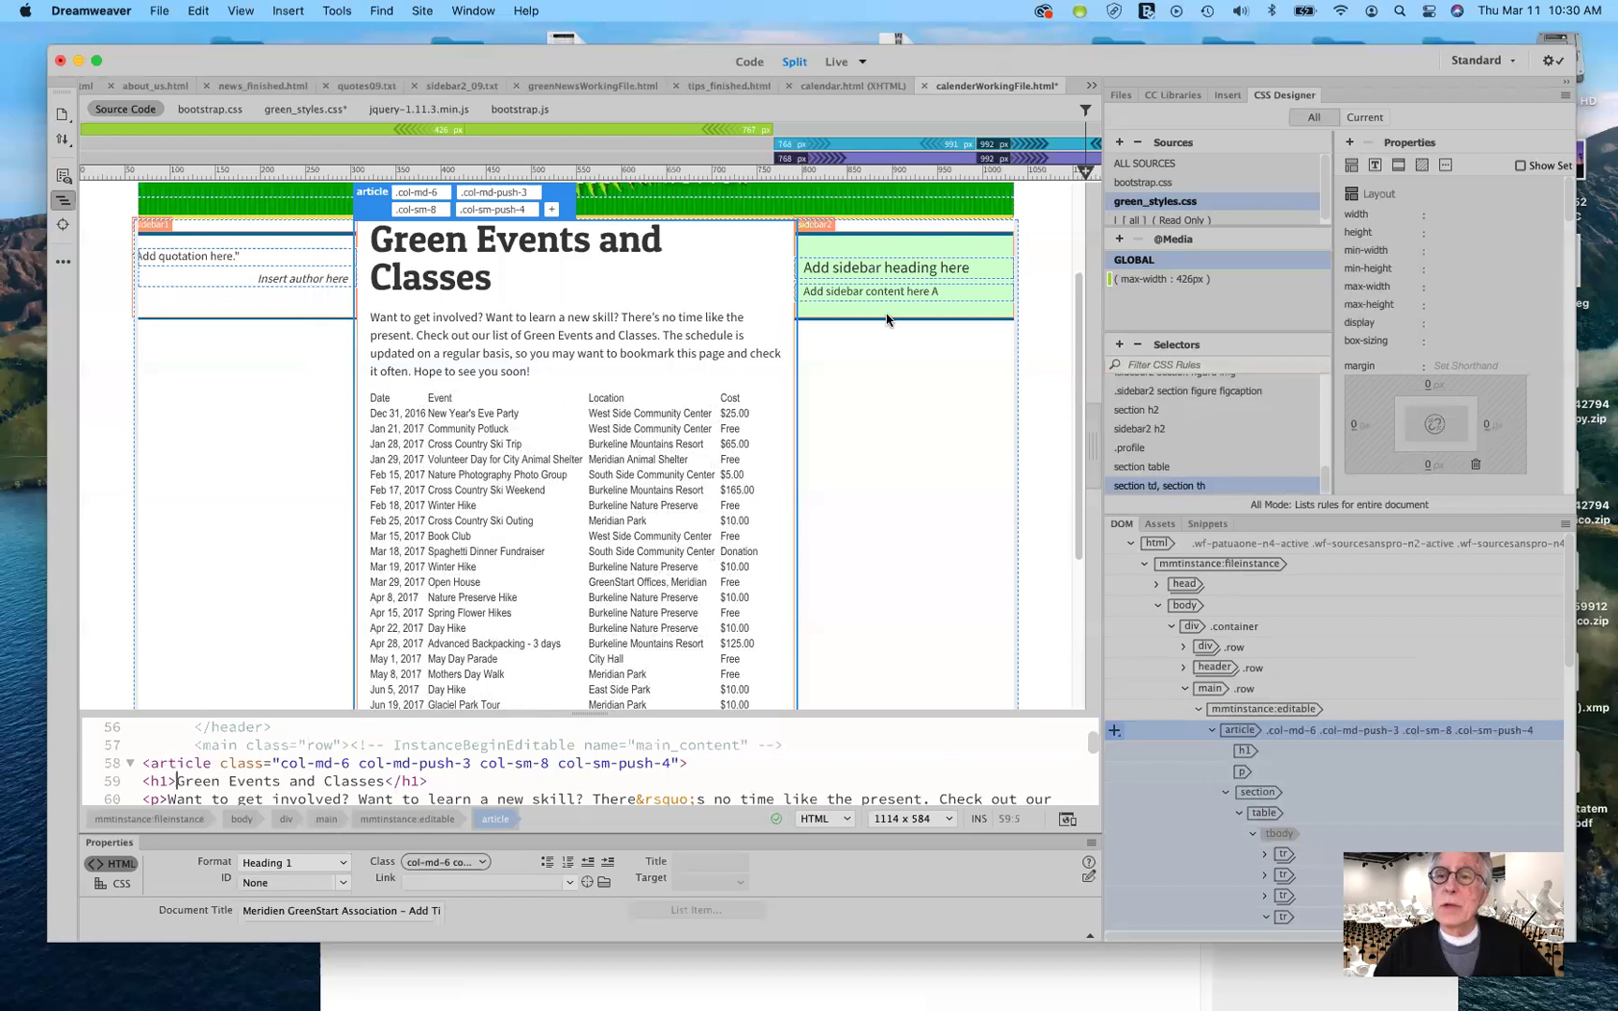
# Give the section td, section th rule 4px padding on all sides and left text alignment.
pyautogui.scroll(-5, 1413, 405)
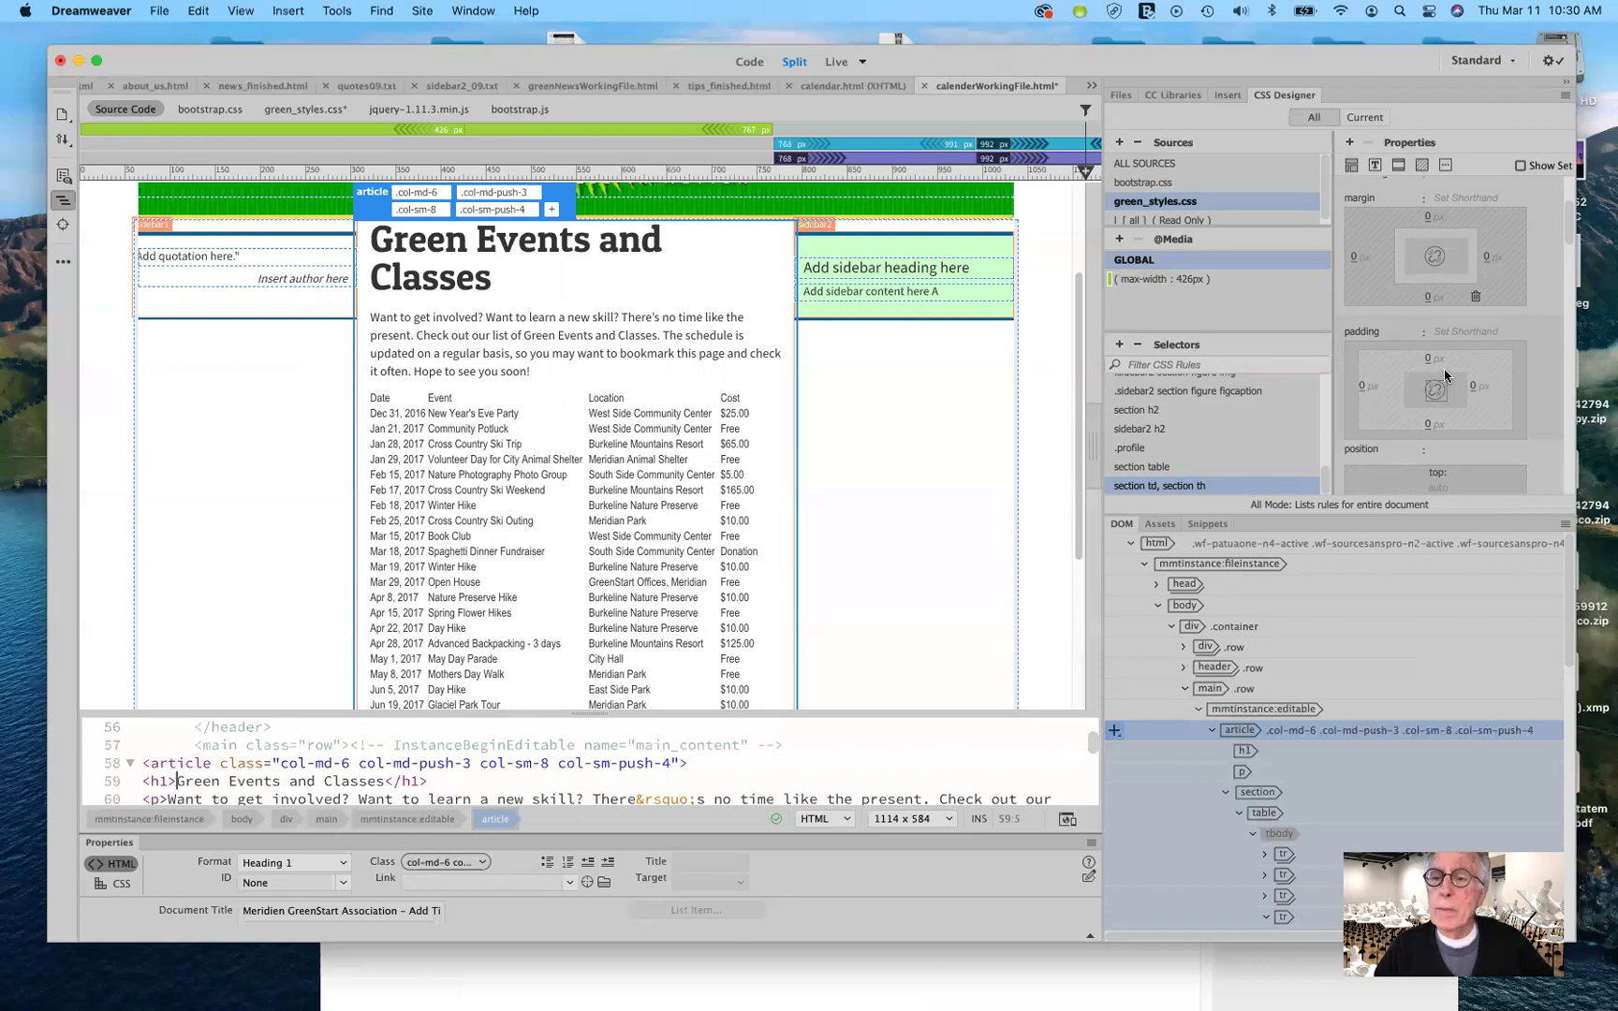
pyautogui.click(1456, 335)
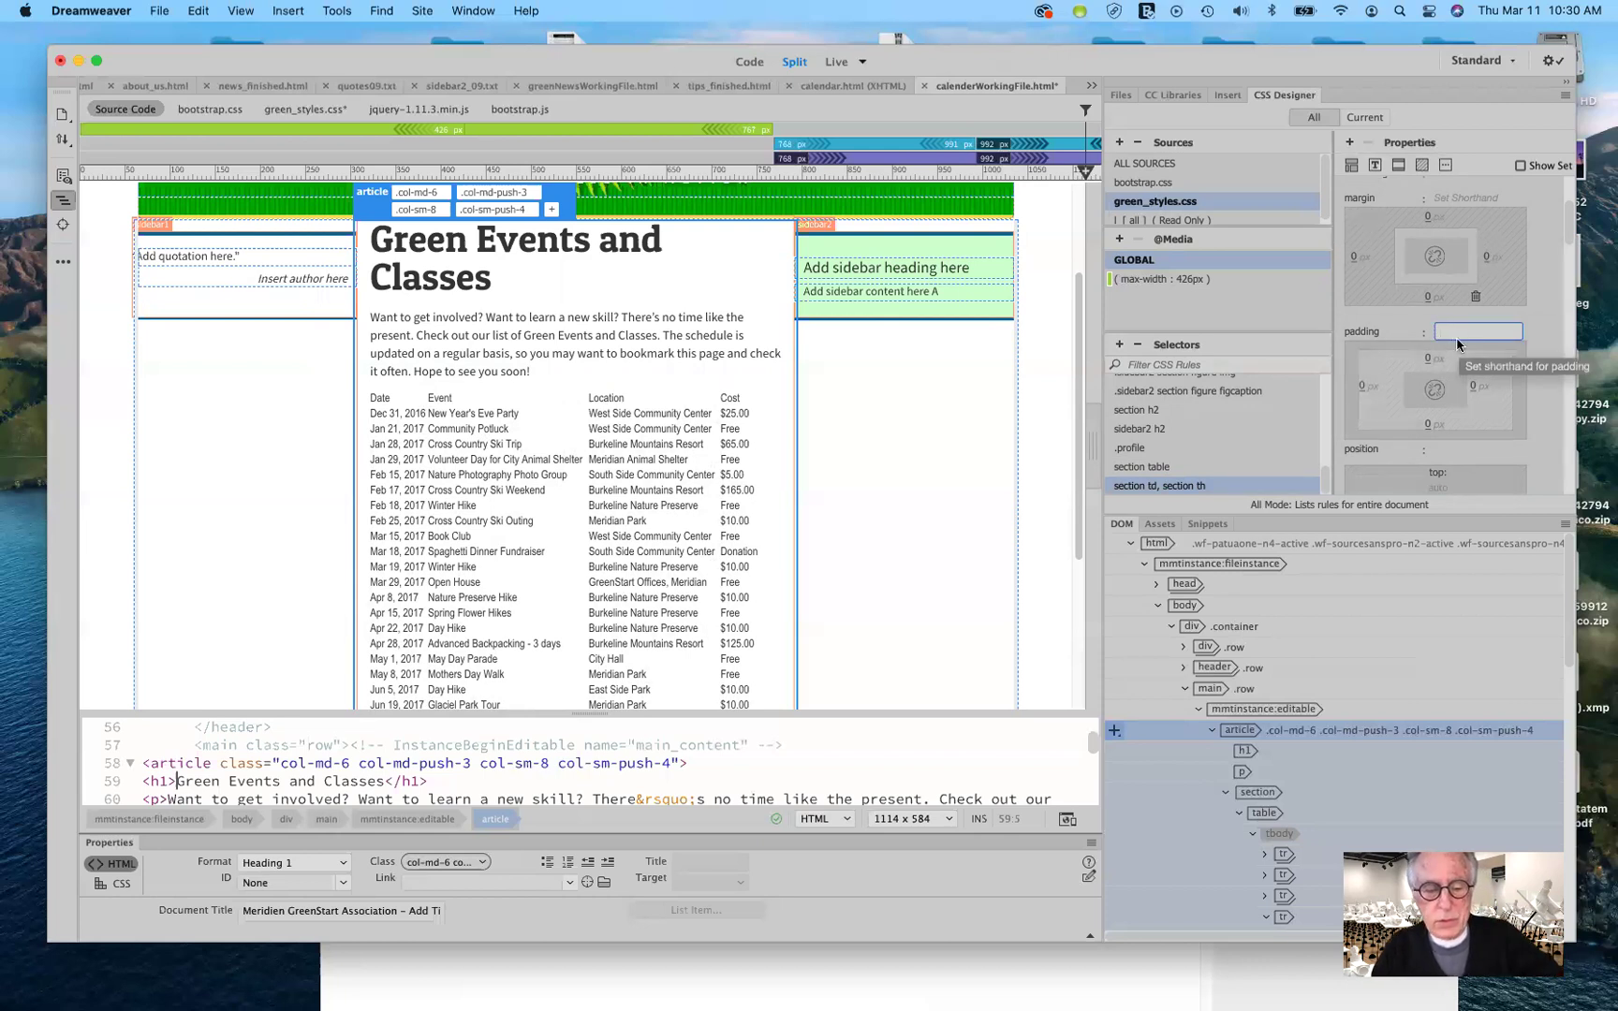
pyautogui.write('4px')
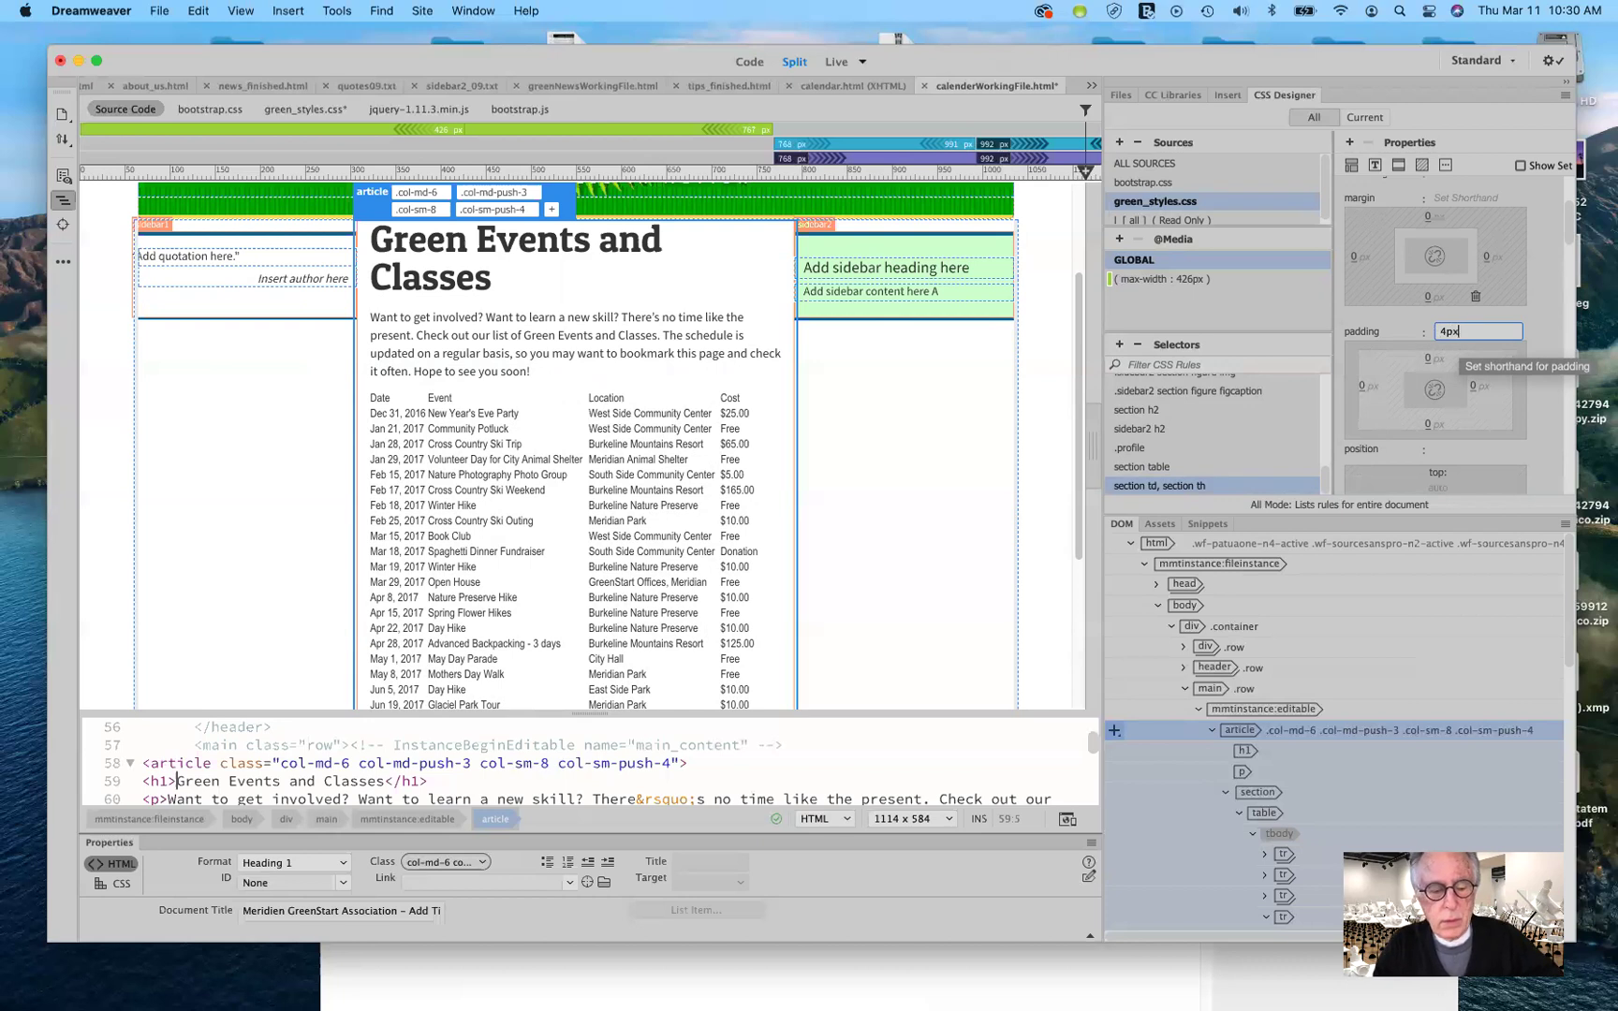
pyautogui.press('Tab')
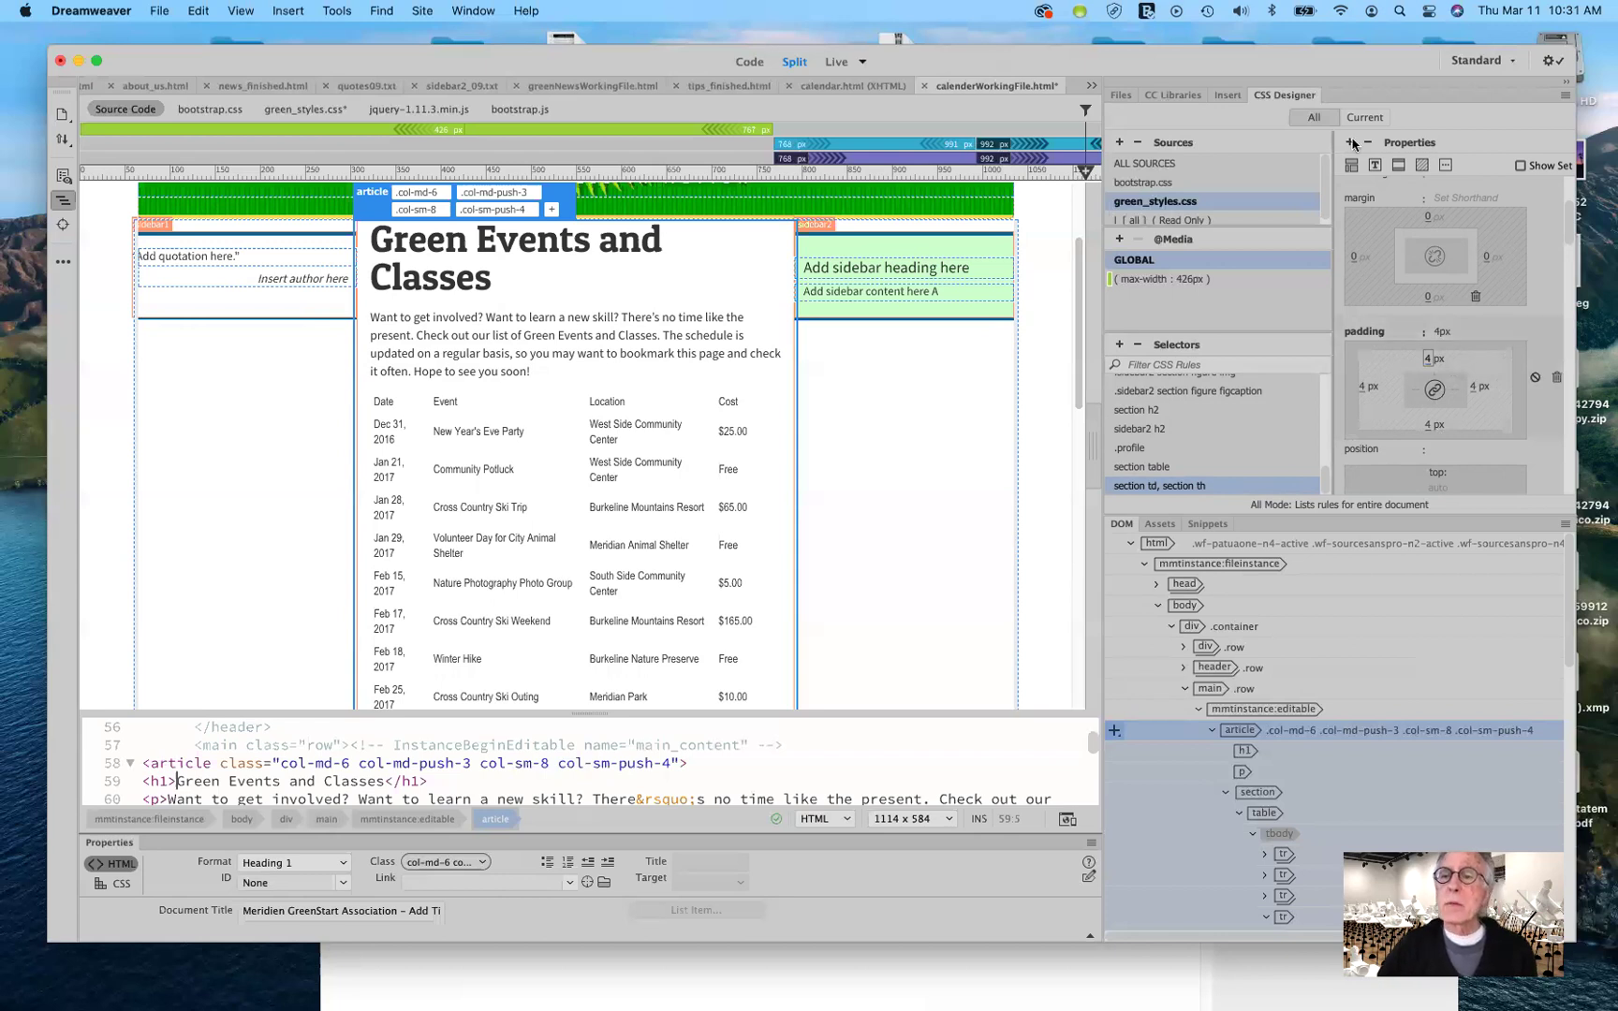
pyautogui.click(1376, 166)
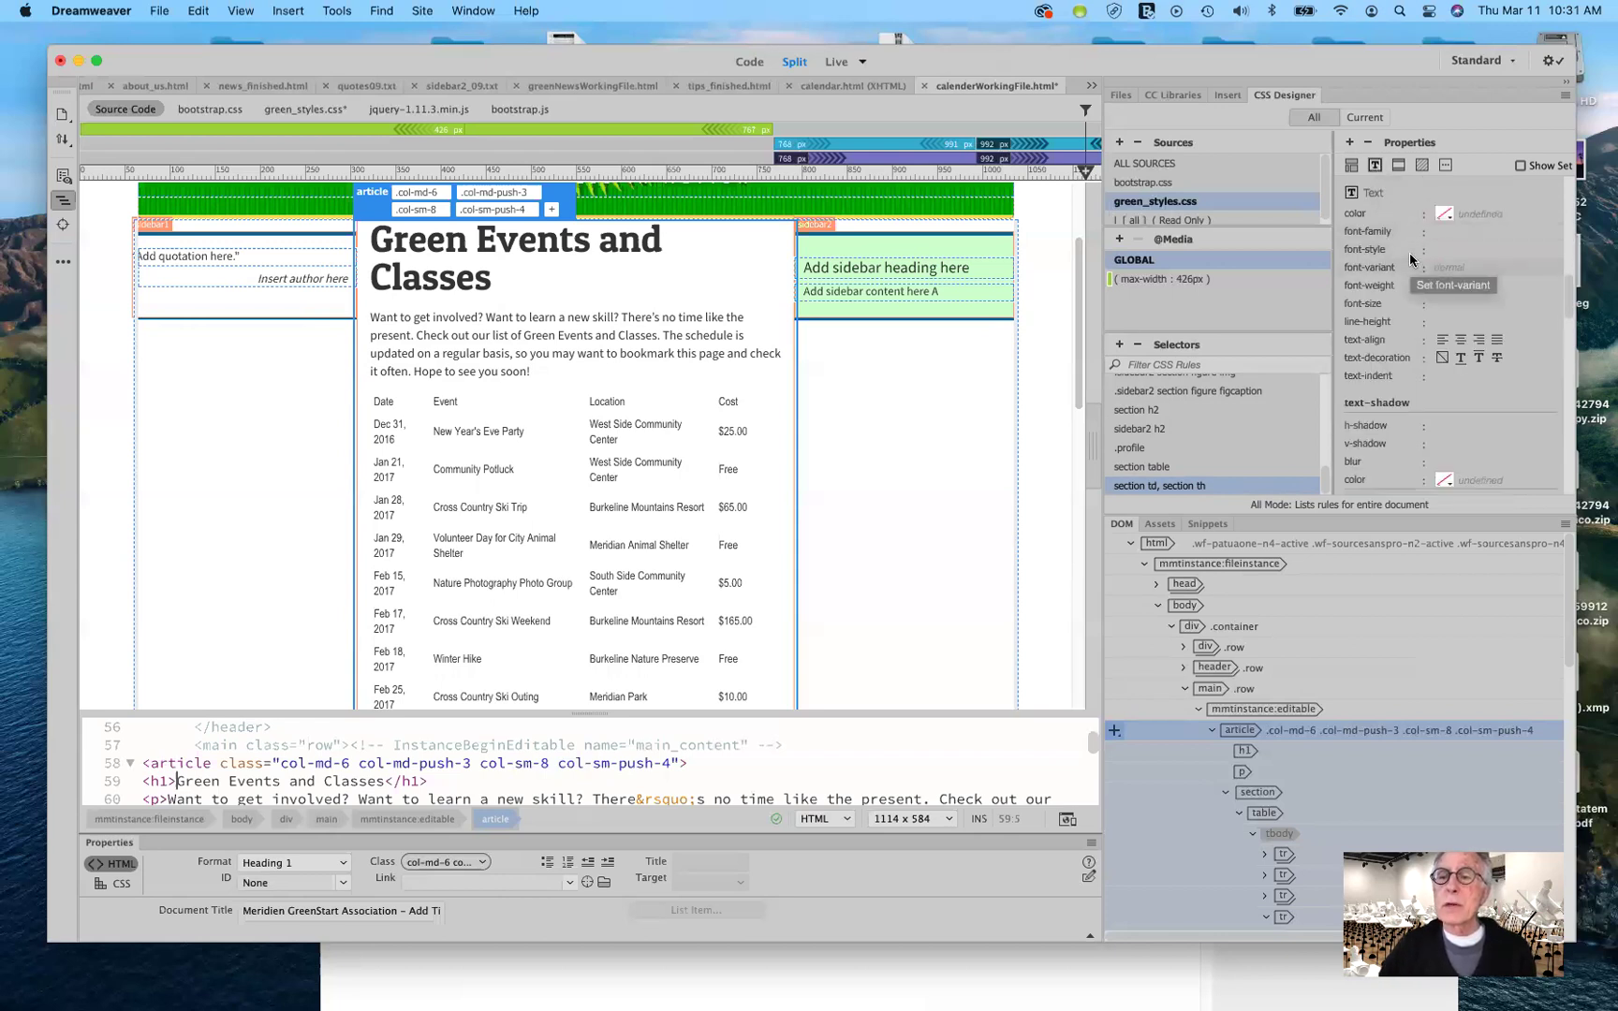
pyautogui.click(1442, 341)
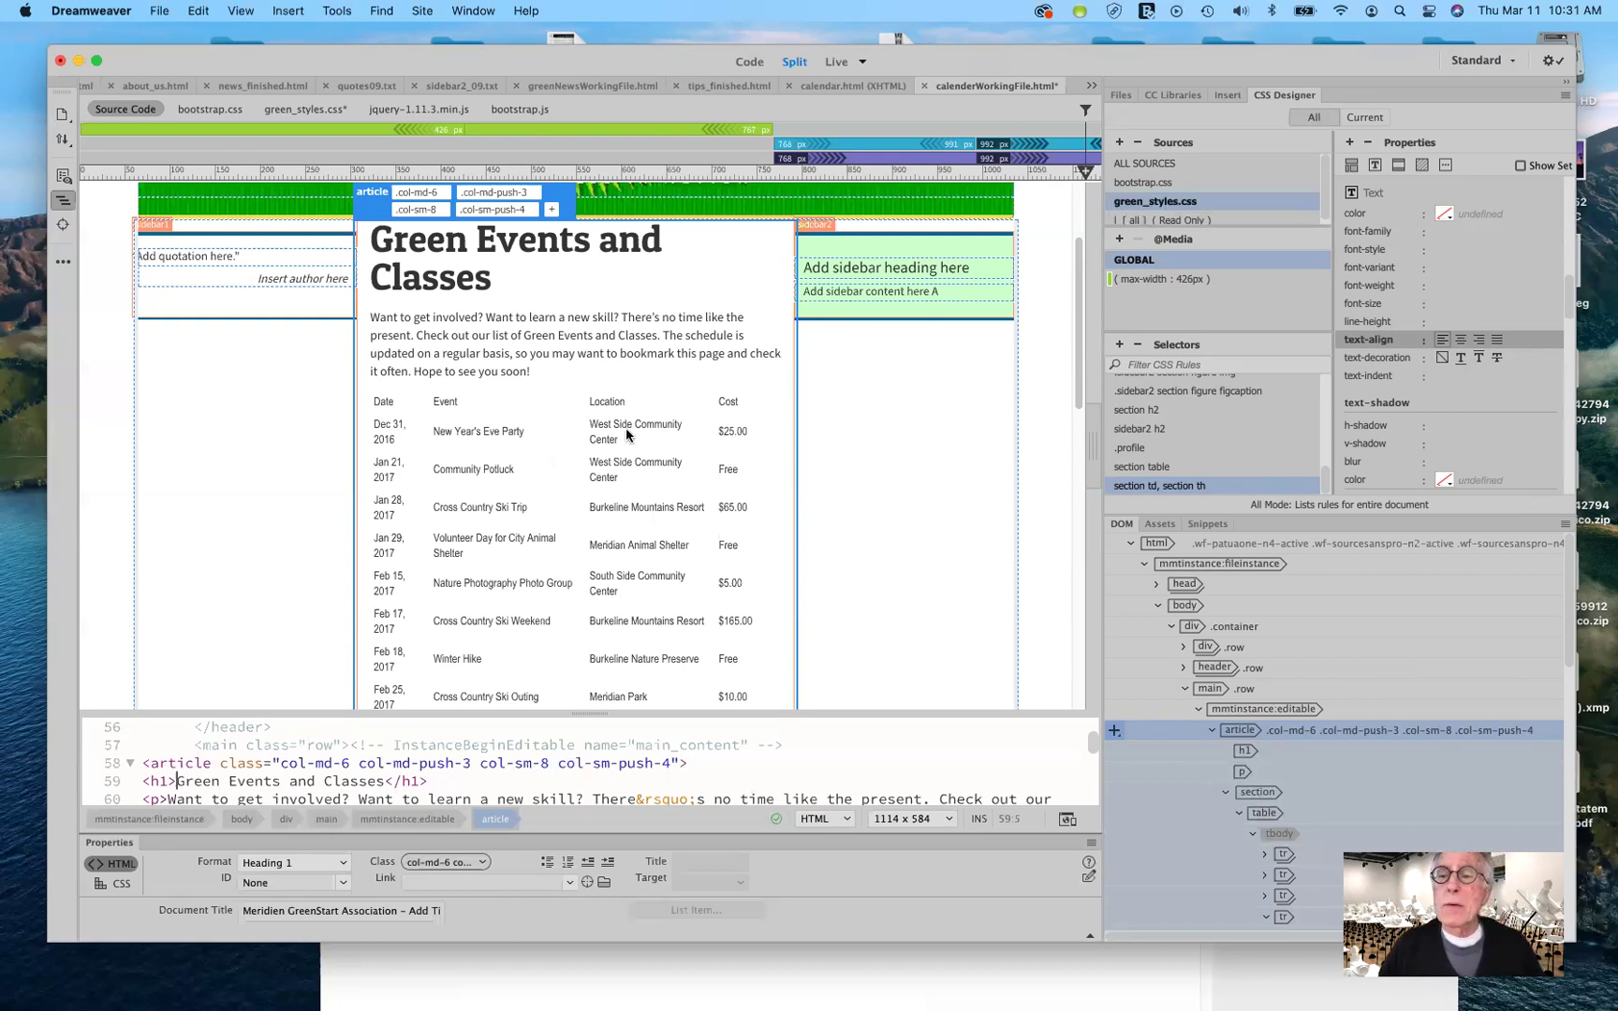
# Give the section td, section th rule a solid top border 1 px wide.
pyautogui.click(1399, 166)
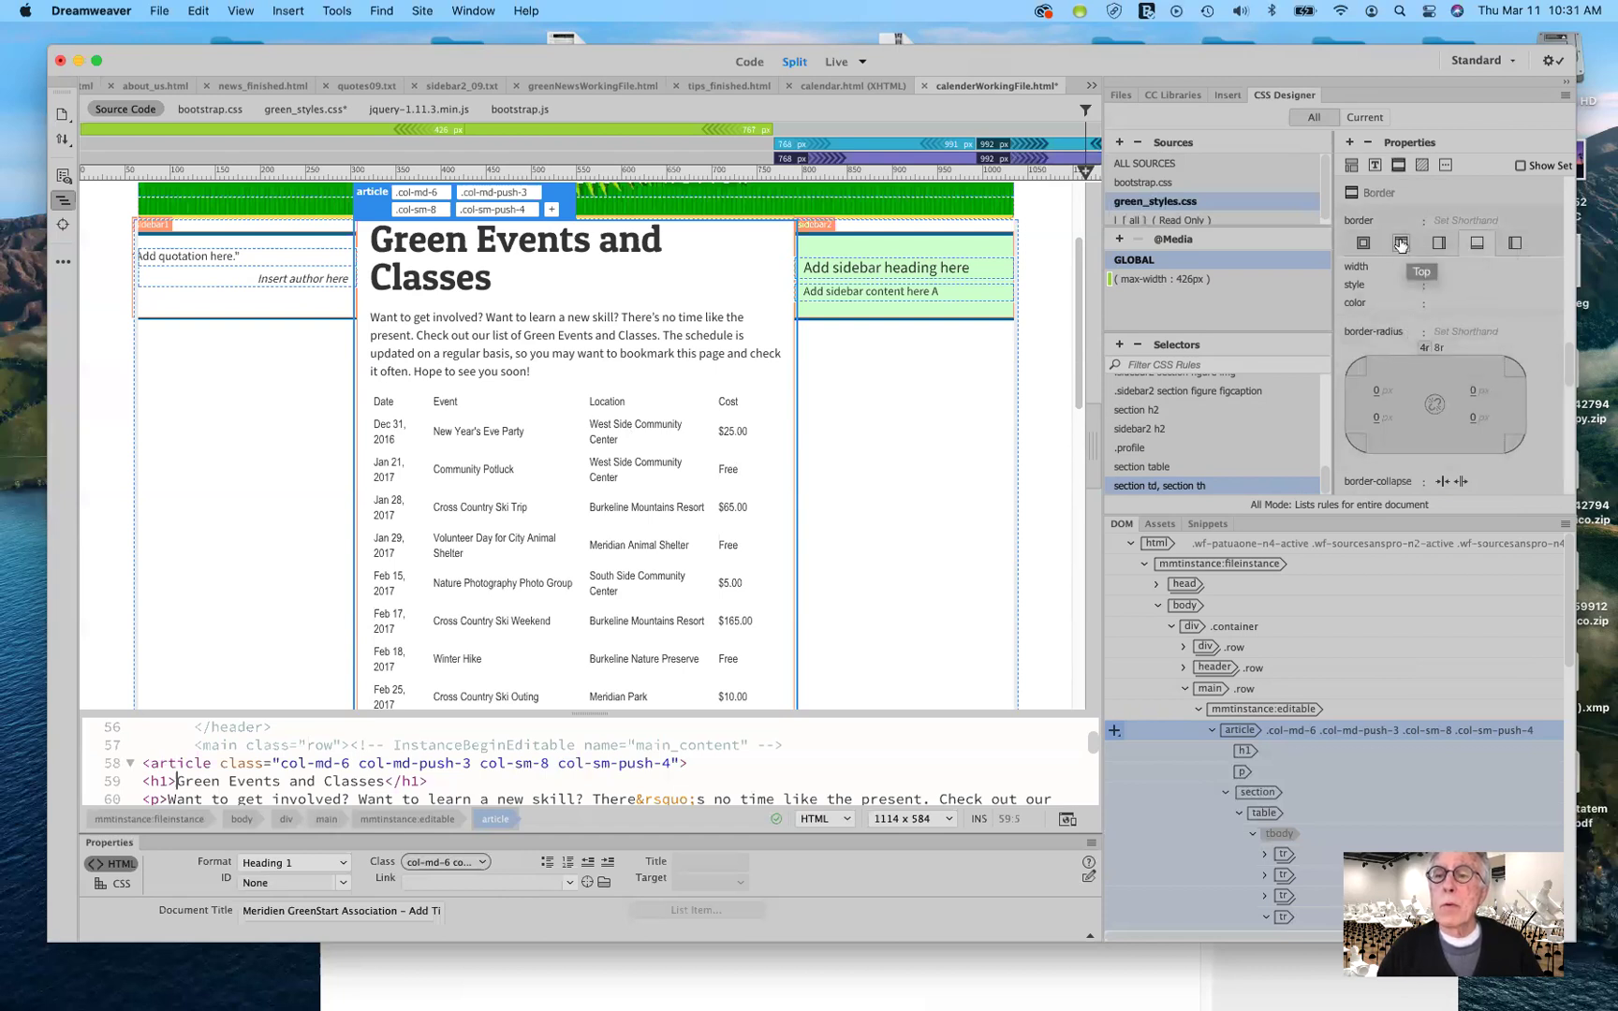
pyautogui.click(1401, 243)
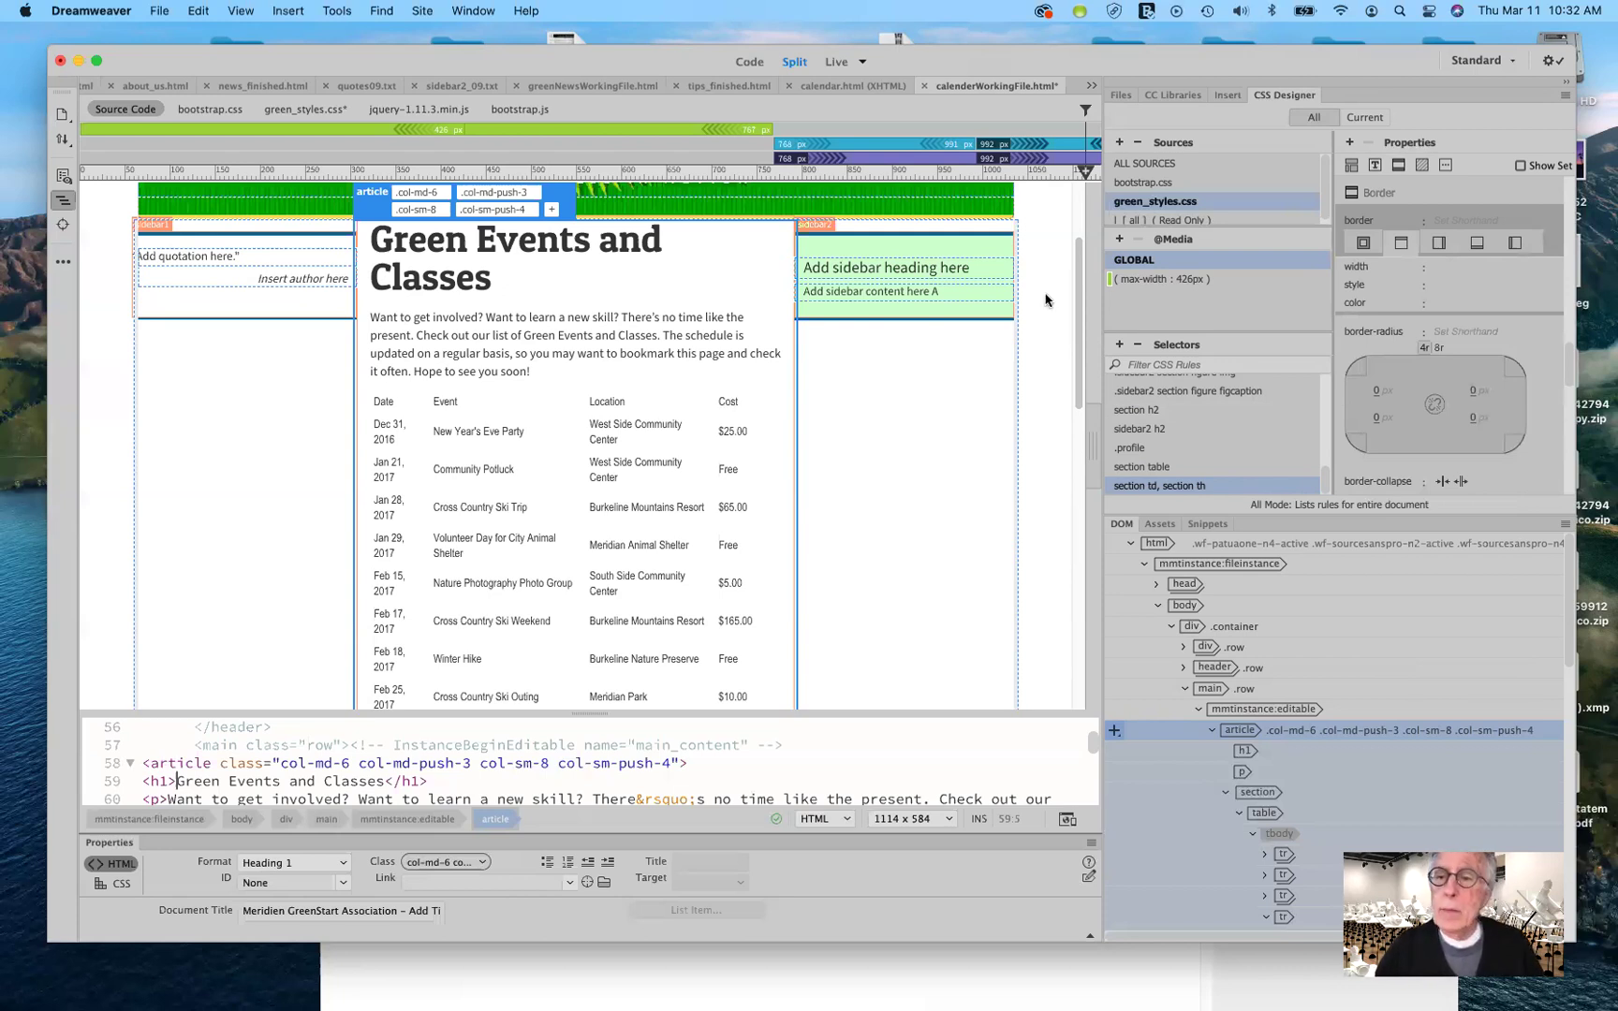
pyautogui.click(1442, 267)
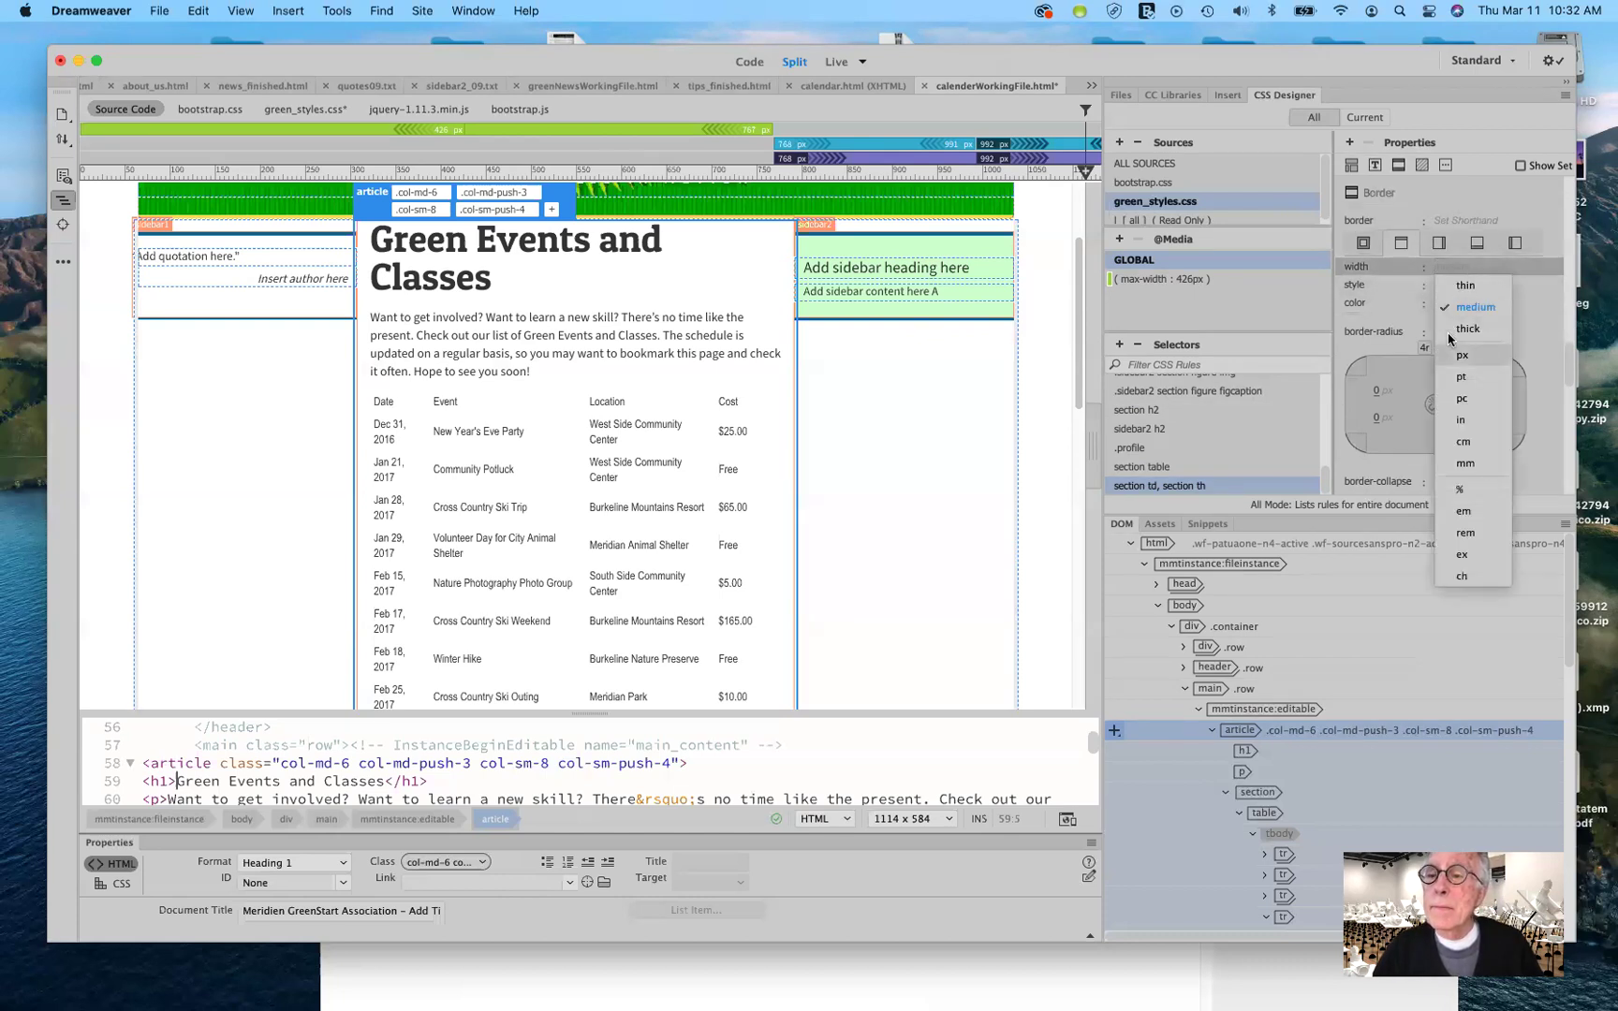
pyautogui.click(1460, 356)
pyautogui.click(1442, 268)
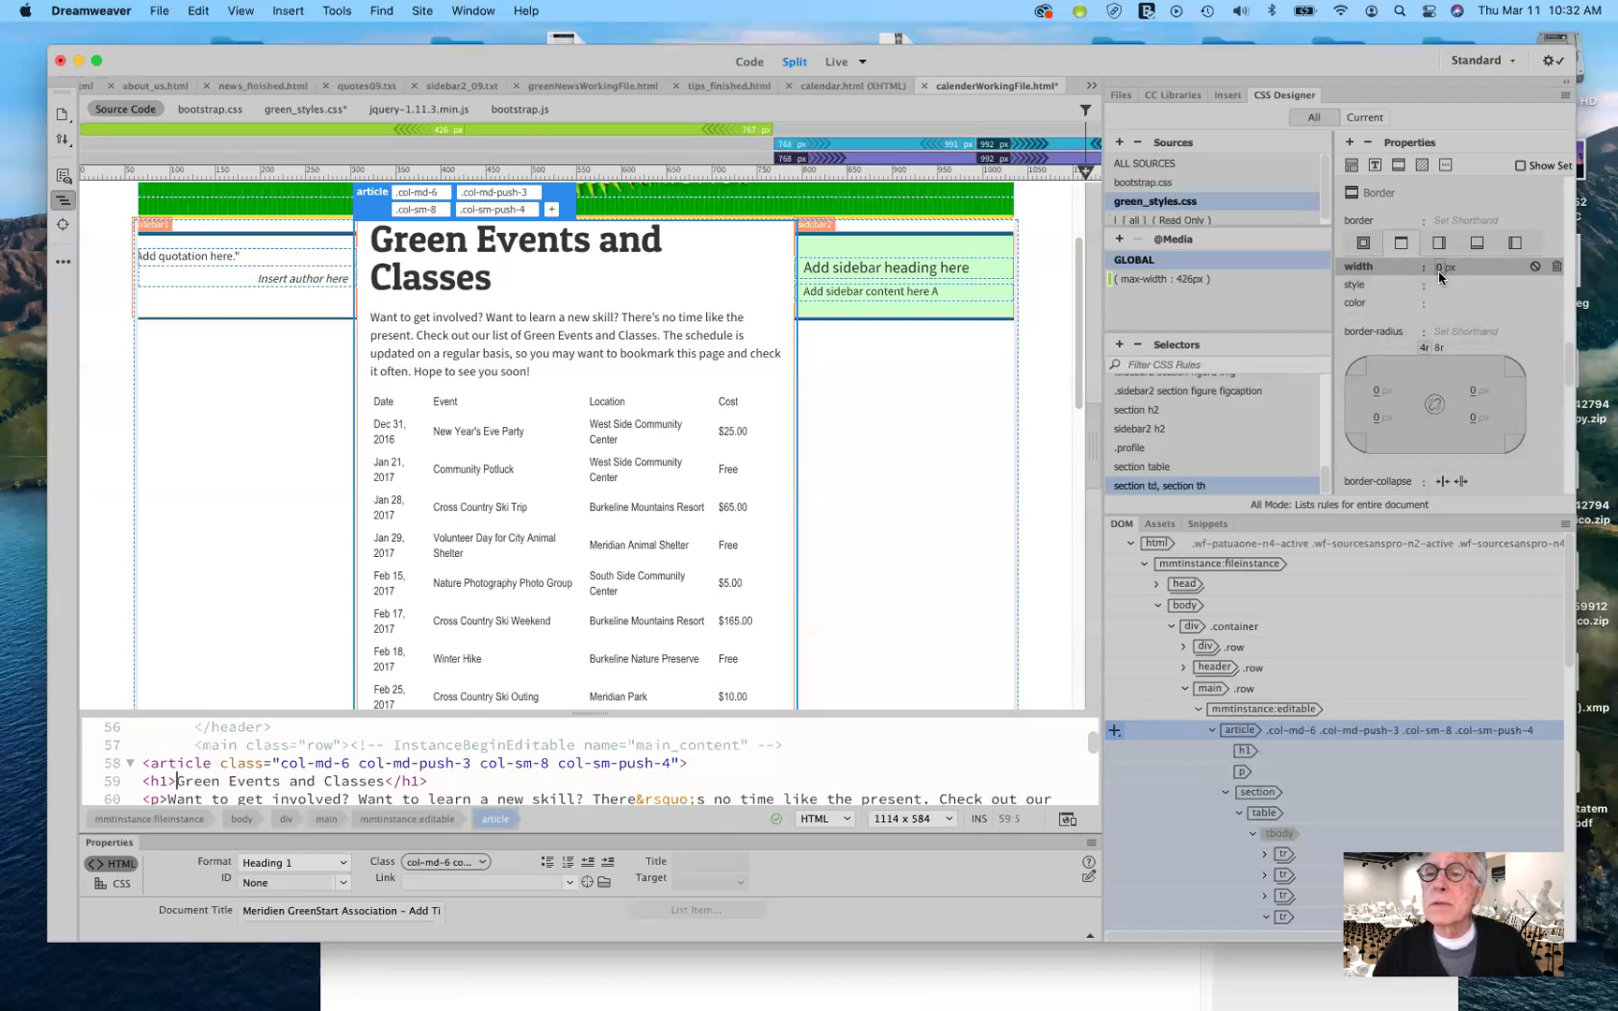
pyautogui.click(1438, 271)
pyautogui.click(1435, 270)
pyautogui.press('Delete')
pyautogui.write('1')
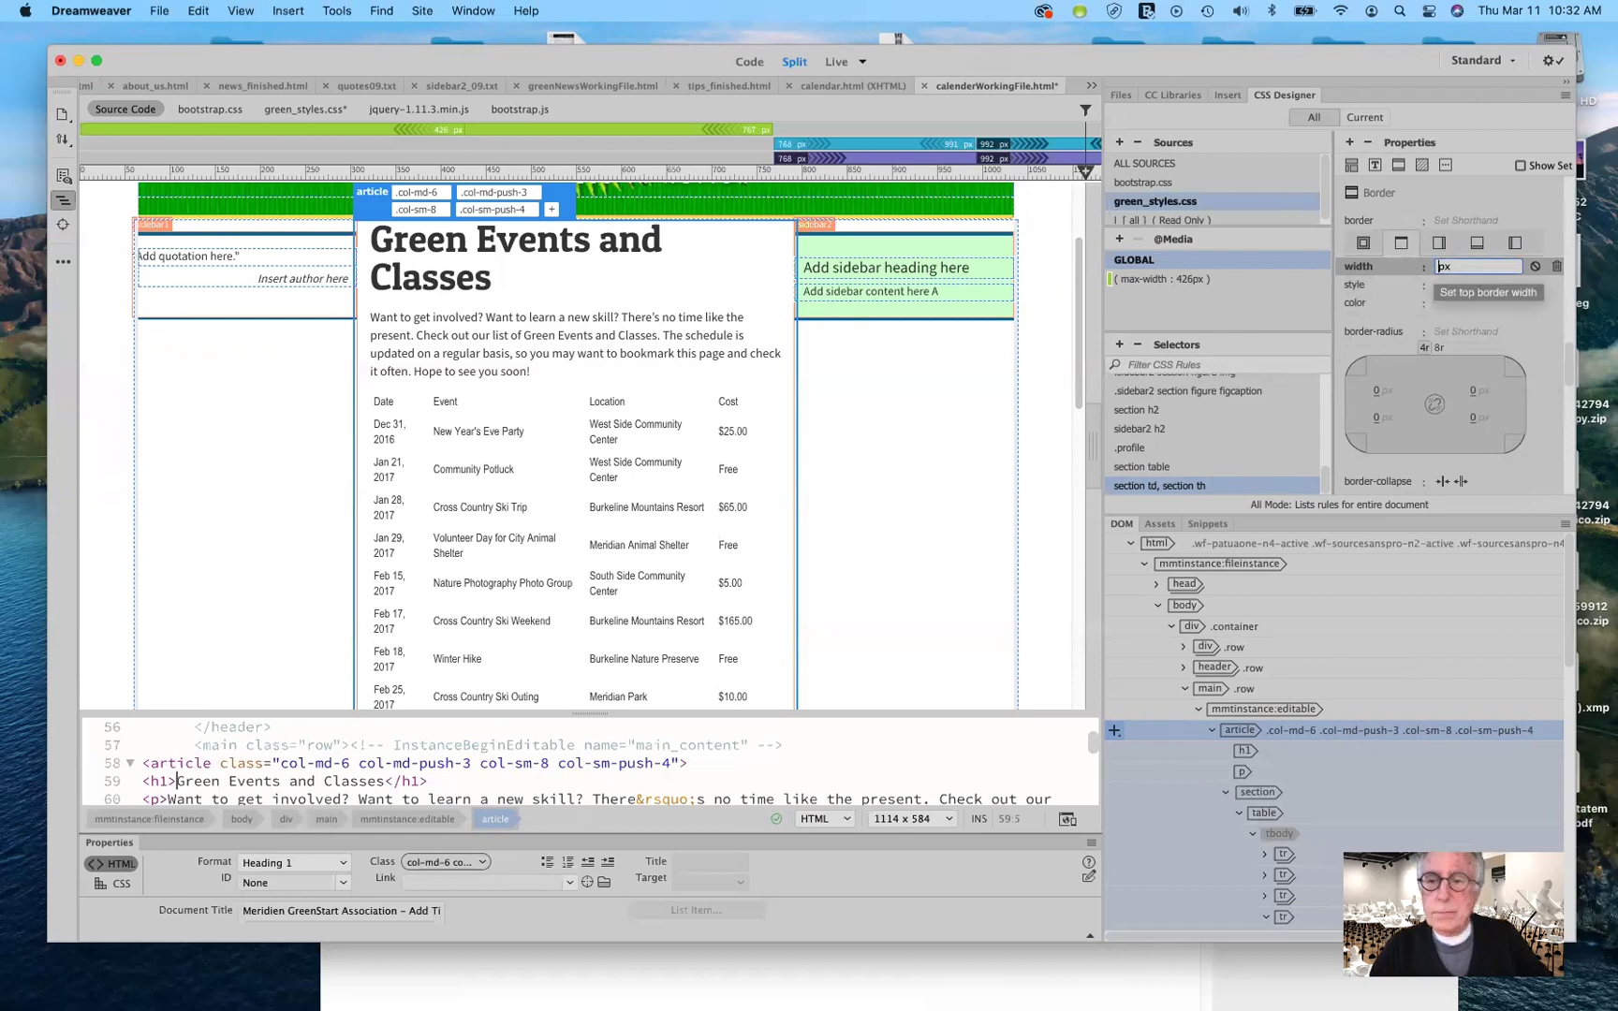
pyautogui.press('Tab')
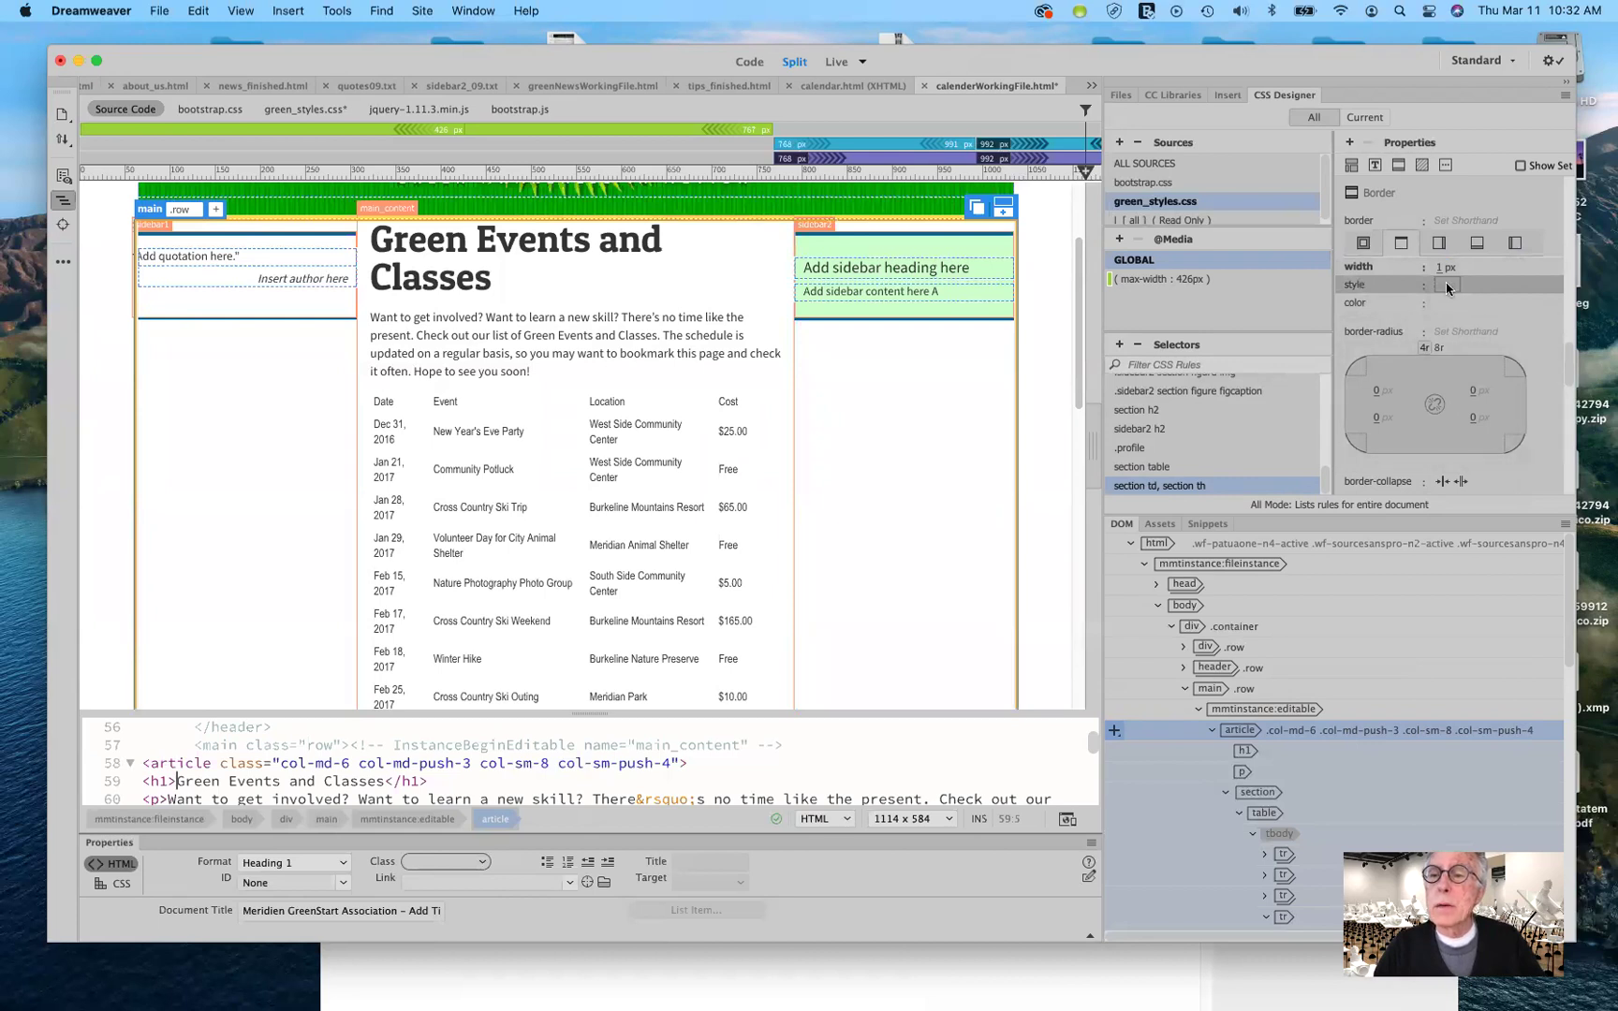
pyautogui.click(1446, 284)
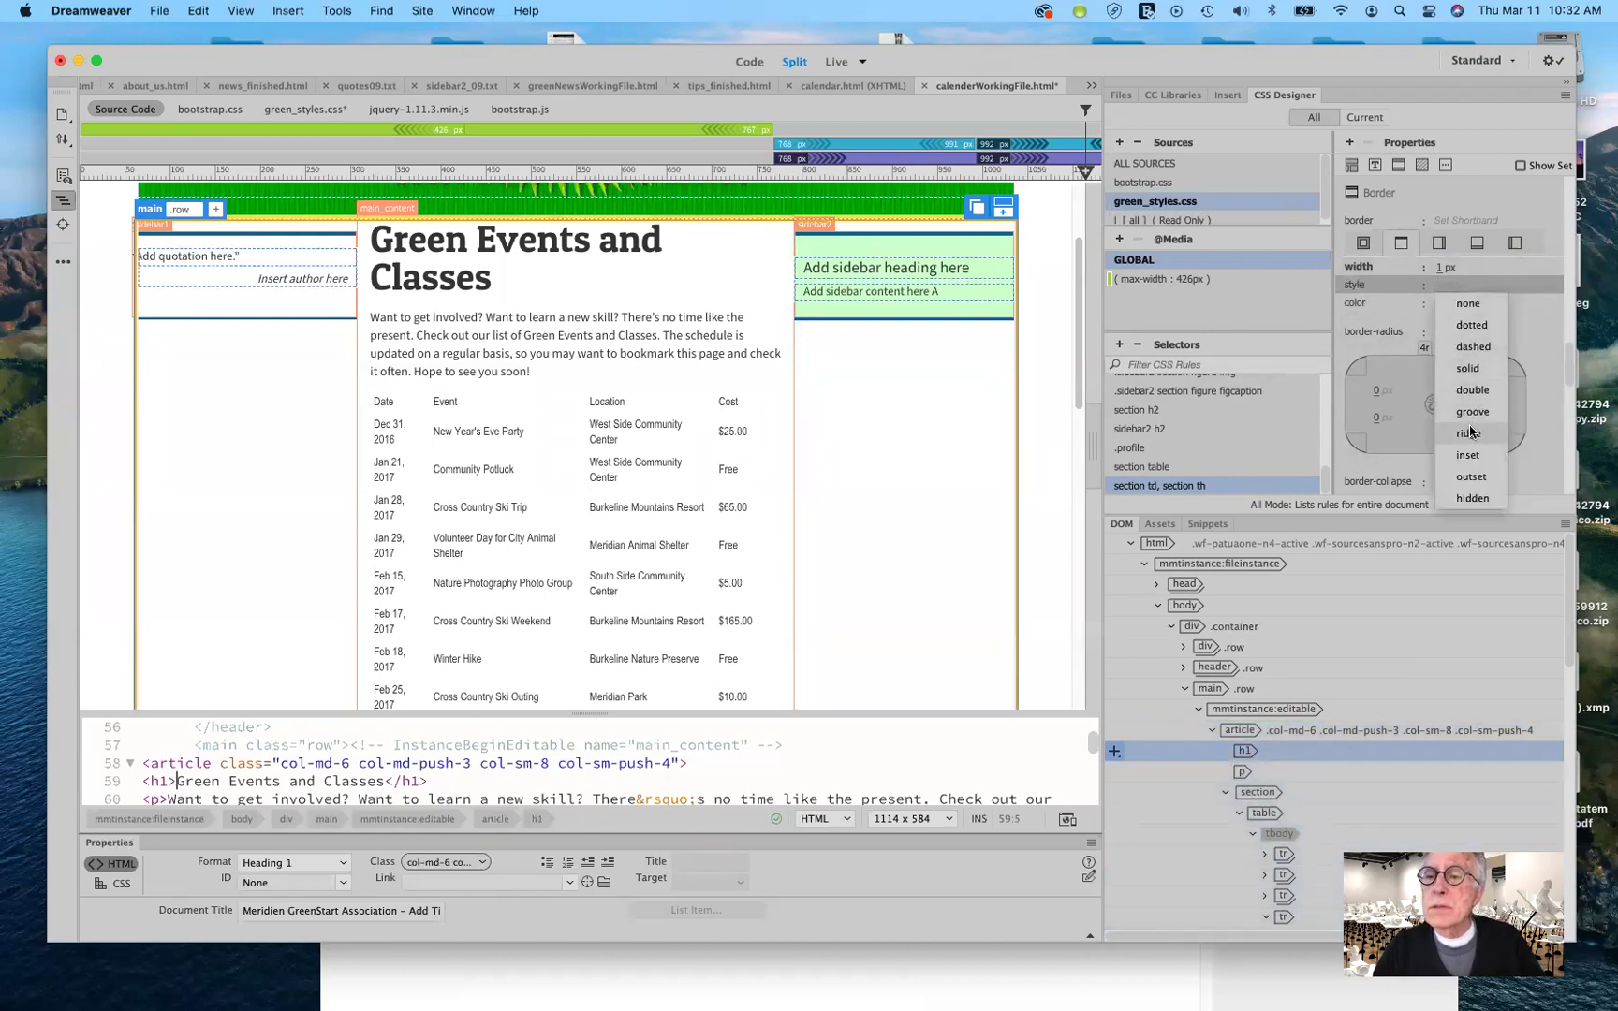
pyautogui.click(1469, 370)
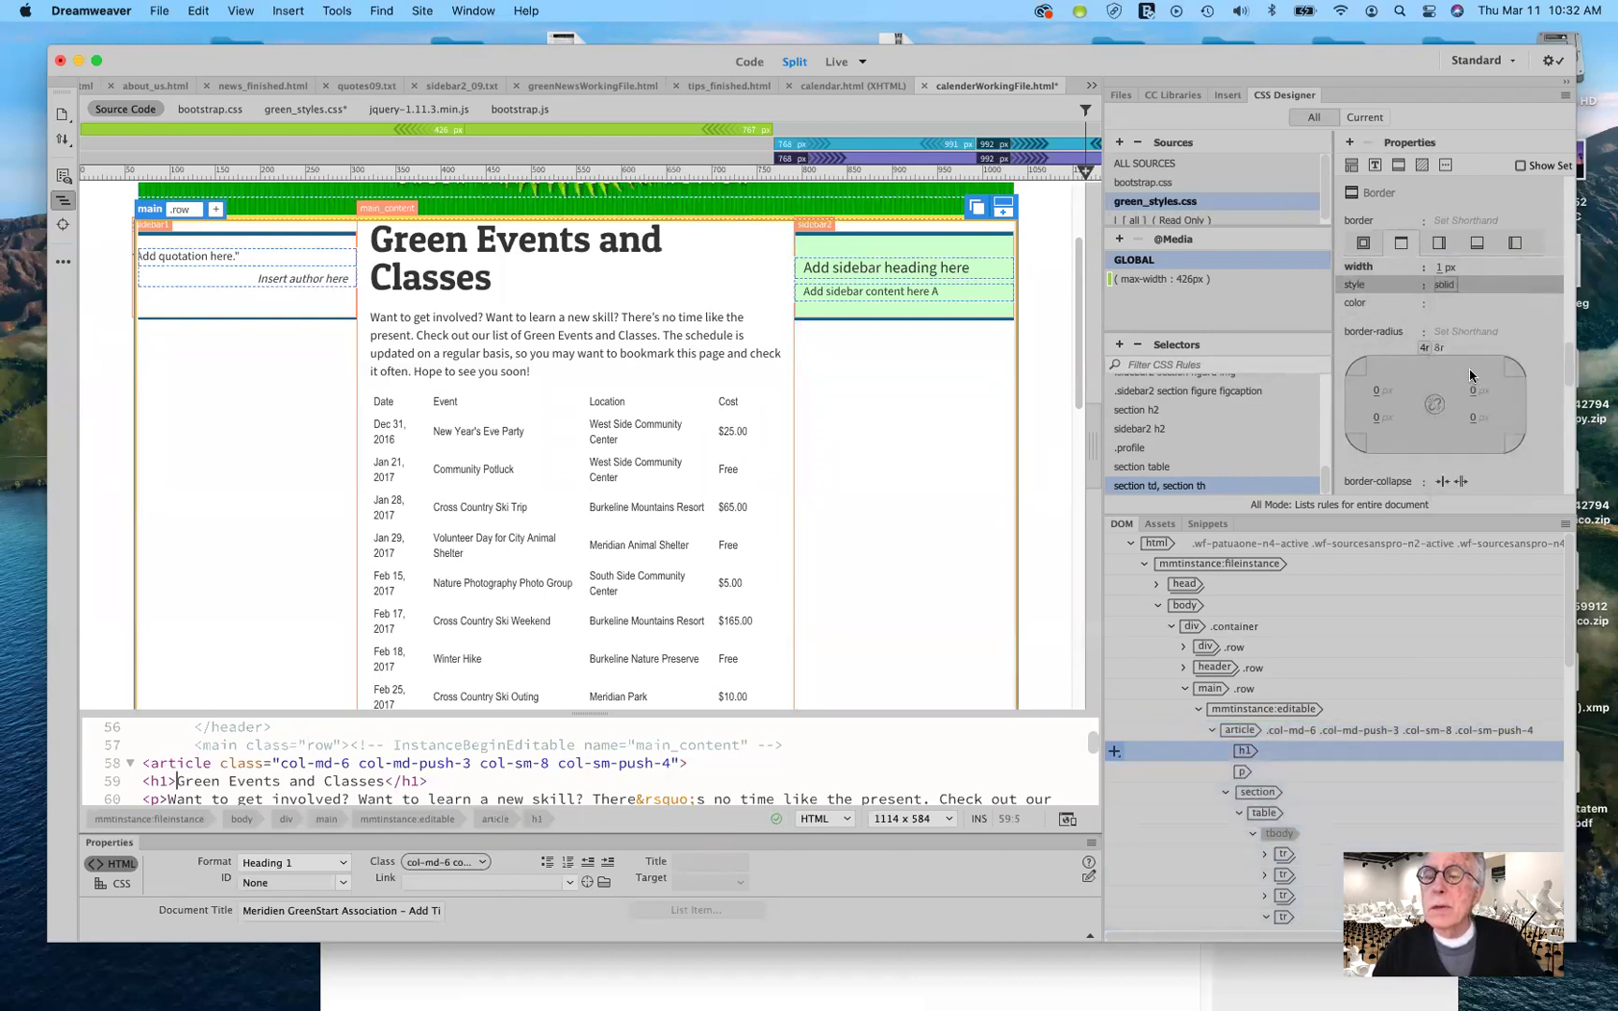
# Set the top border color of the section td, section th rule to #090.
pyautogui.click(1442, 301)
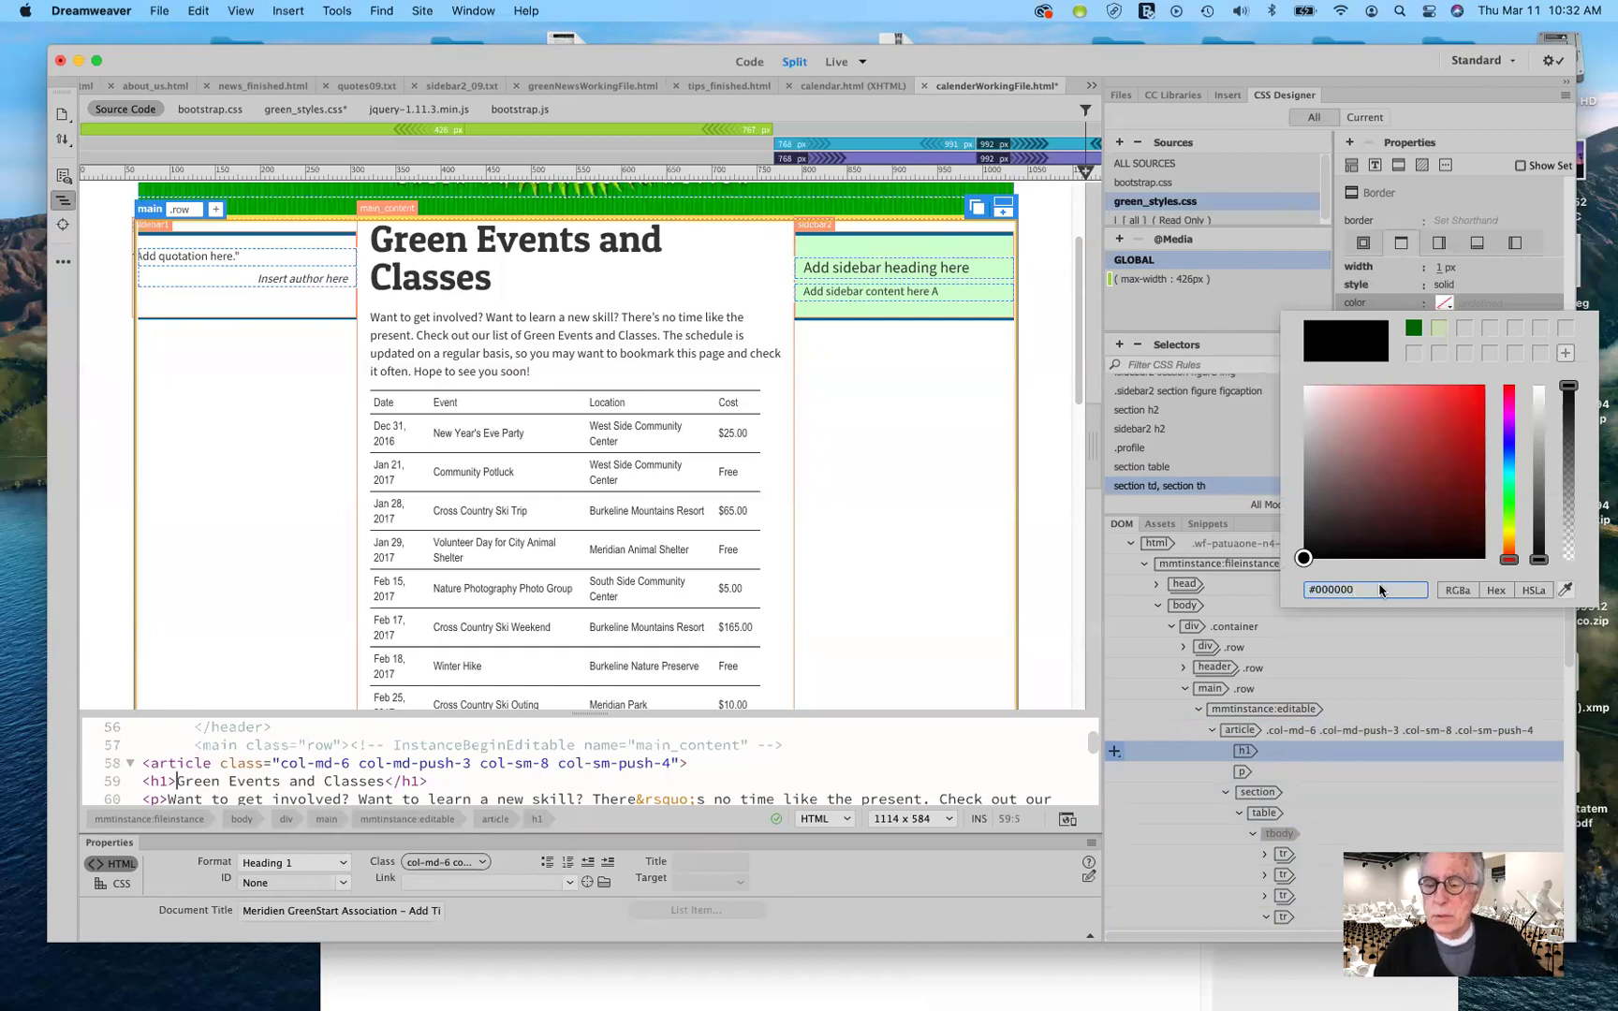
pyautogui.press('BackSpace')
pyautogui.press('BackSpace')
pyautogui.press('BackSpace')
pyautogui.press('BackSpace')
pyautogui.press('BackSpace')
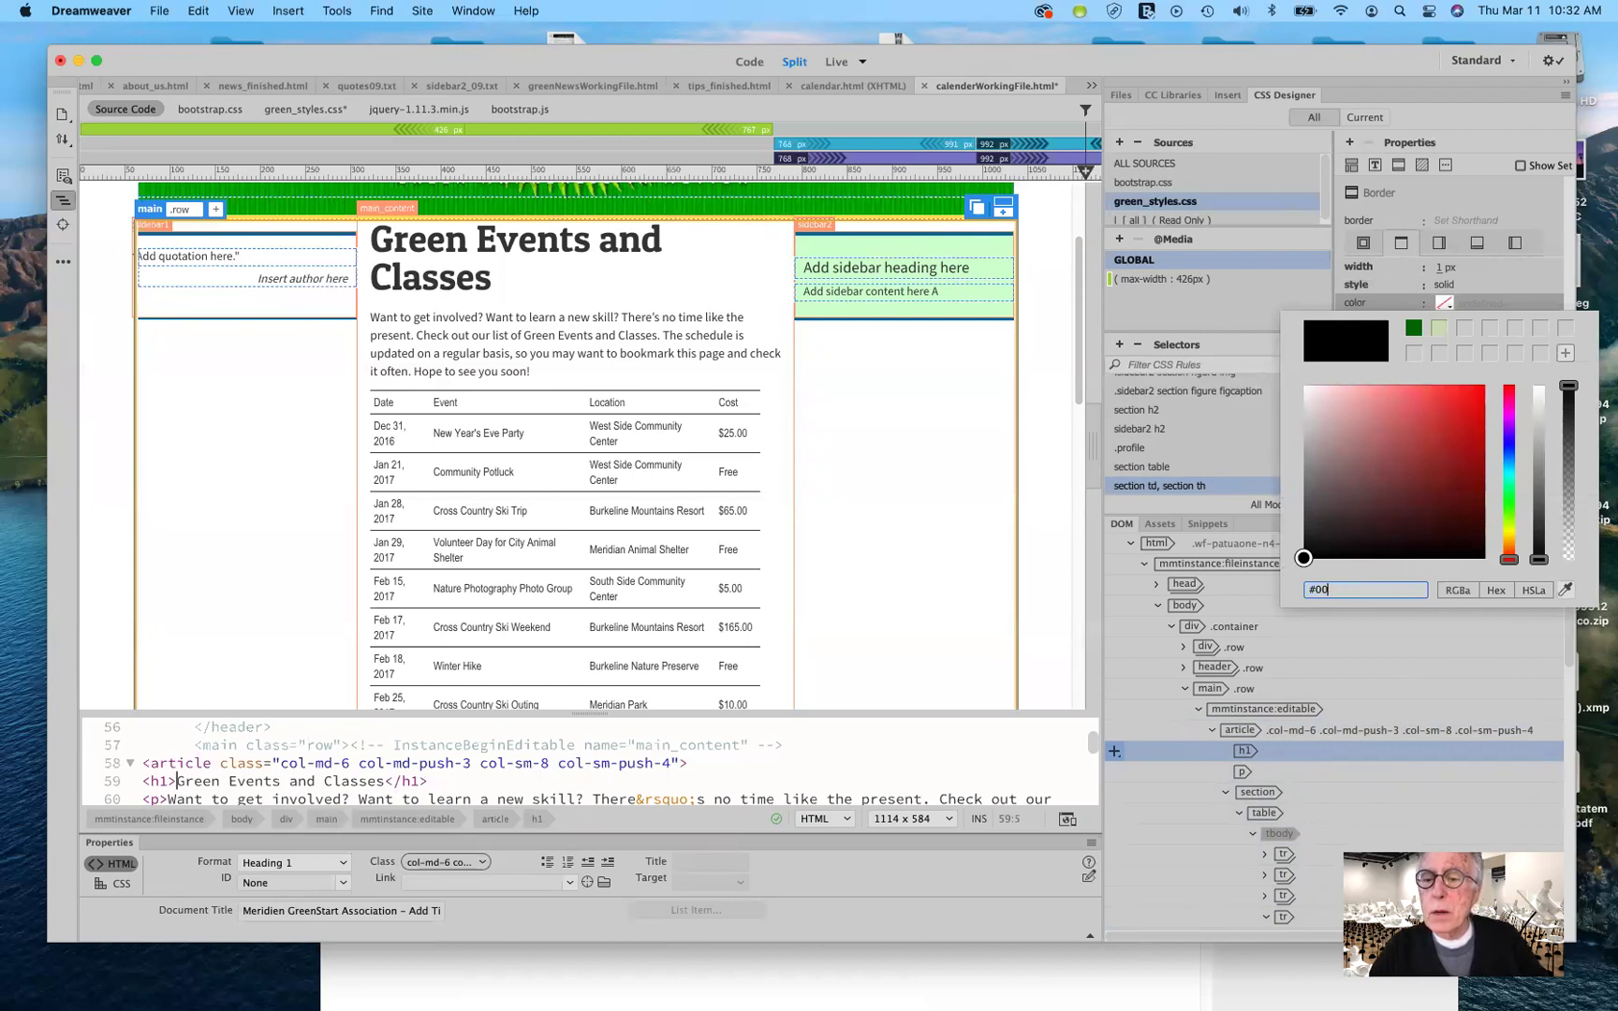
pyautogui.write('90')
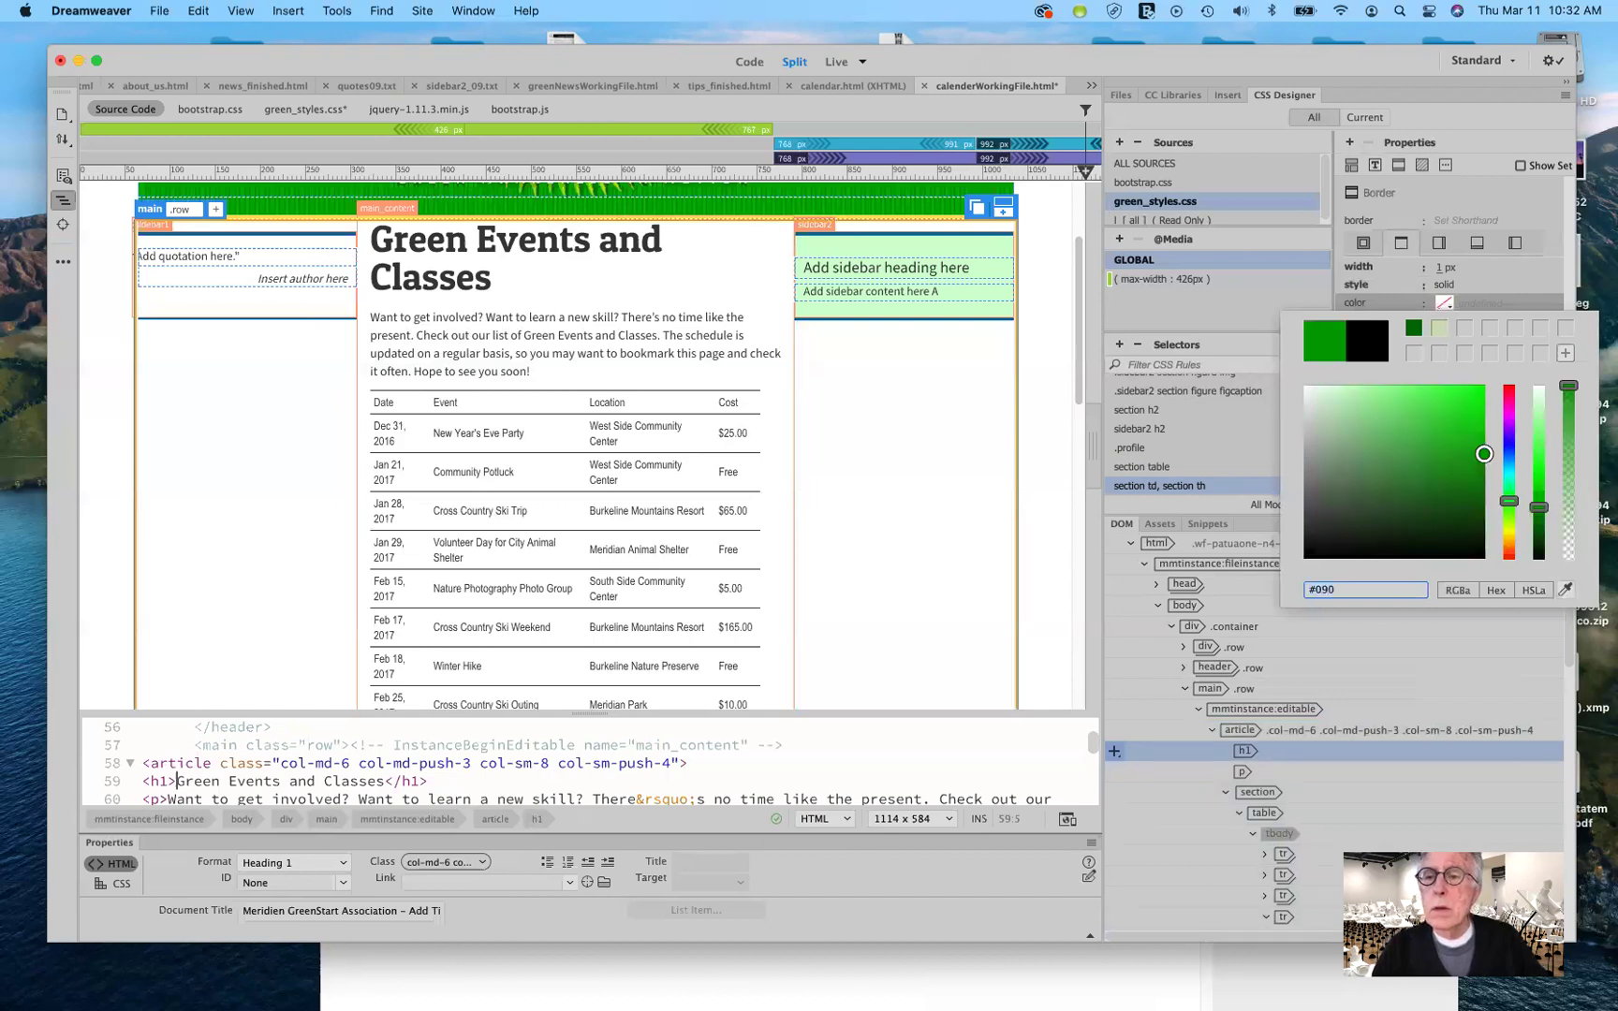
pyautogui.click(1494, 300)
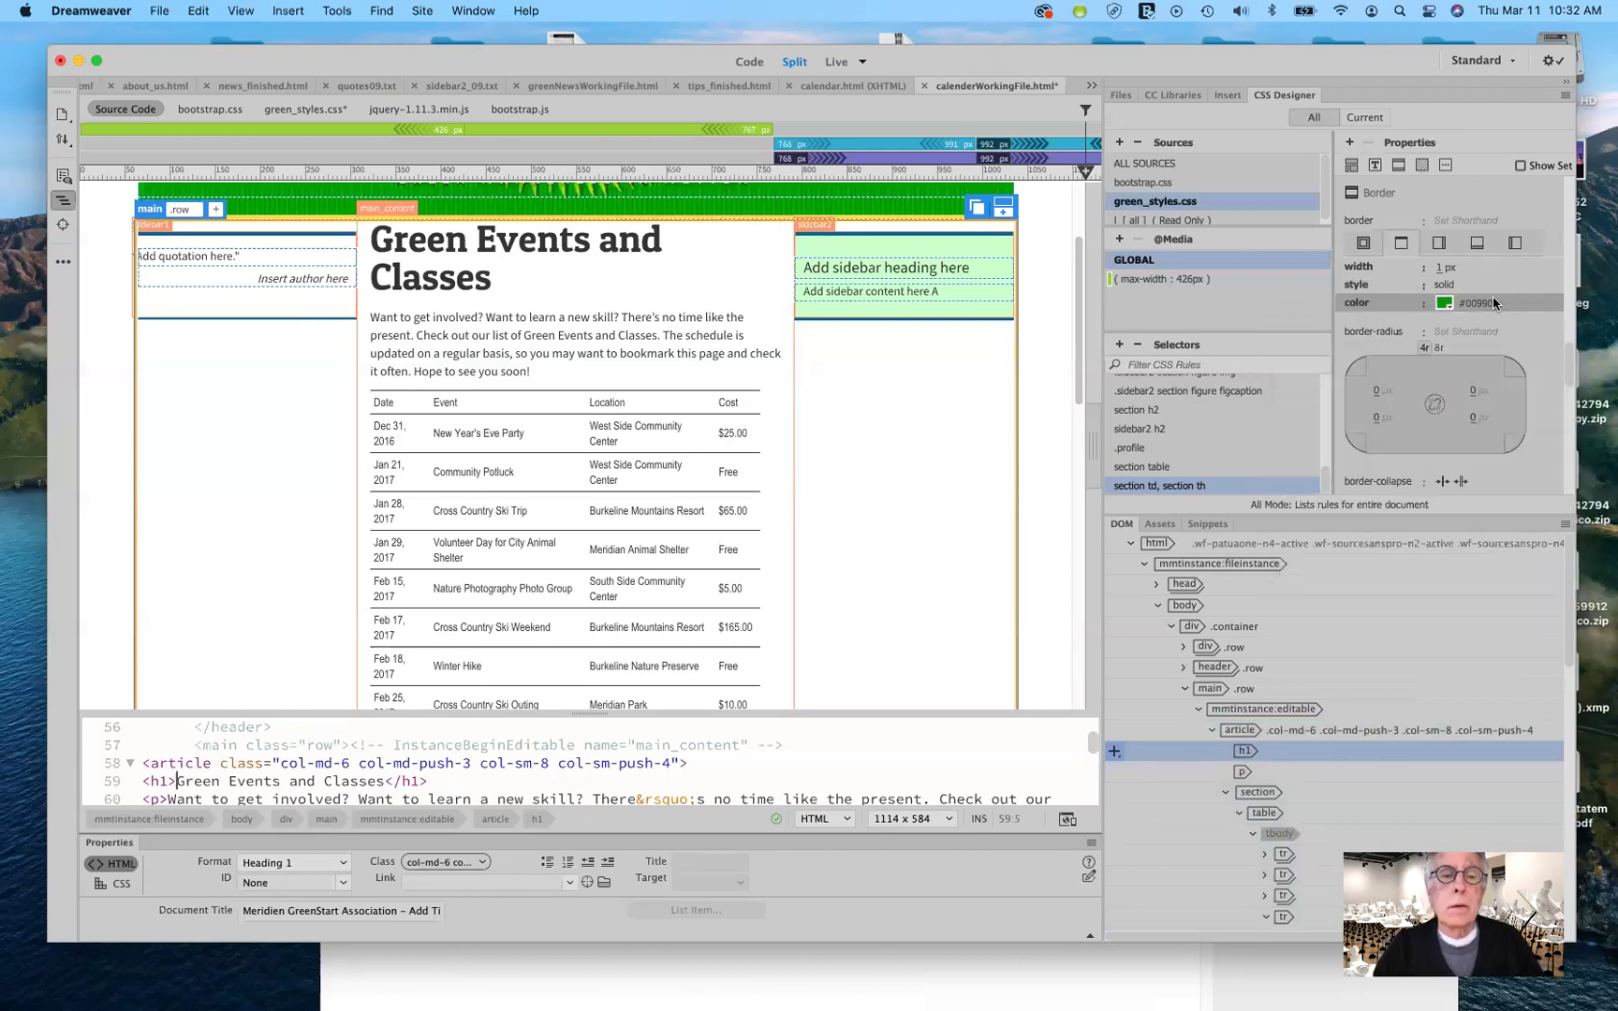
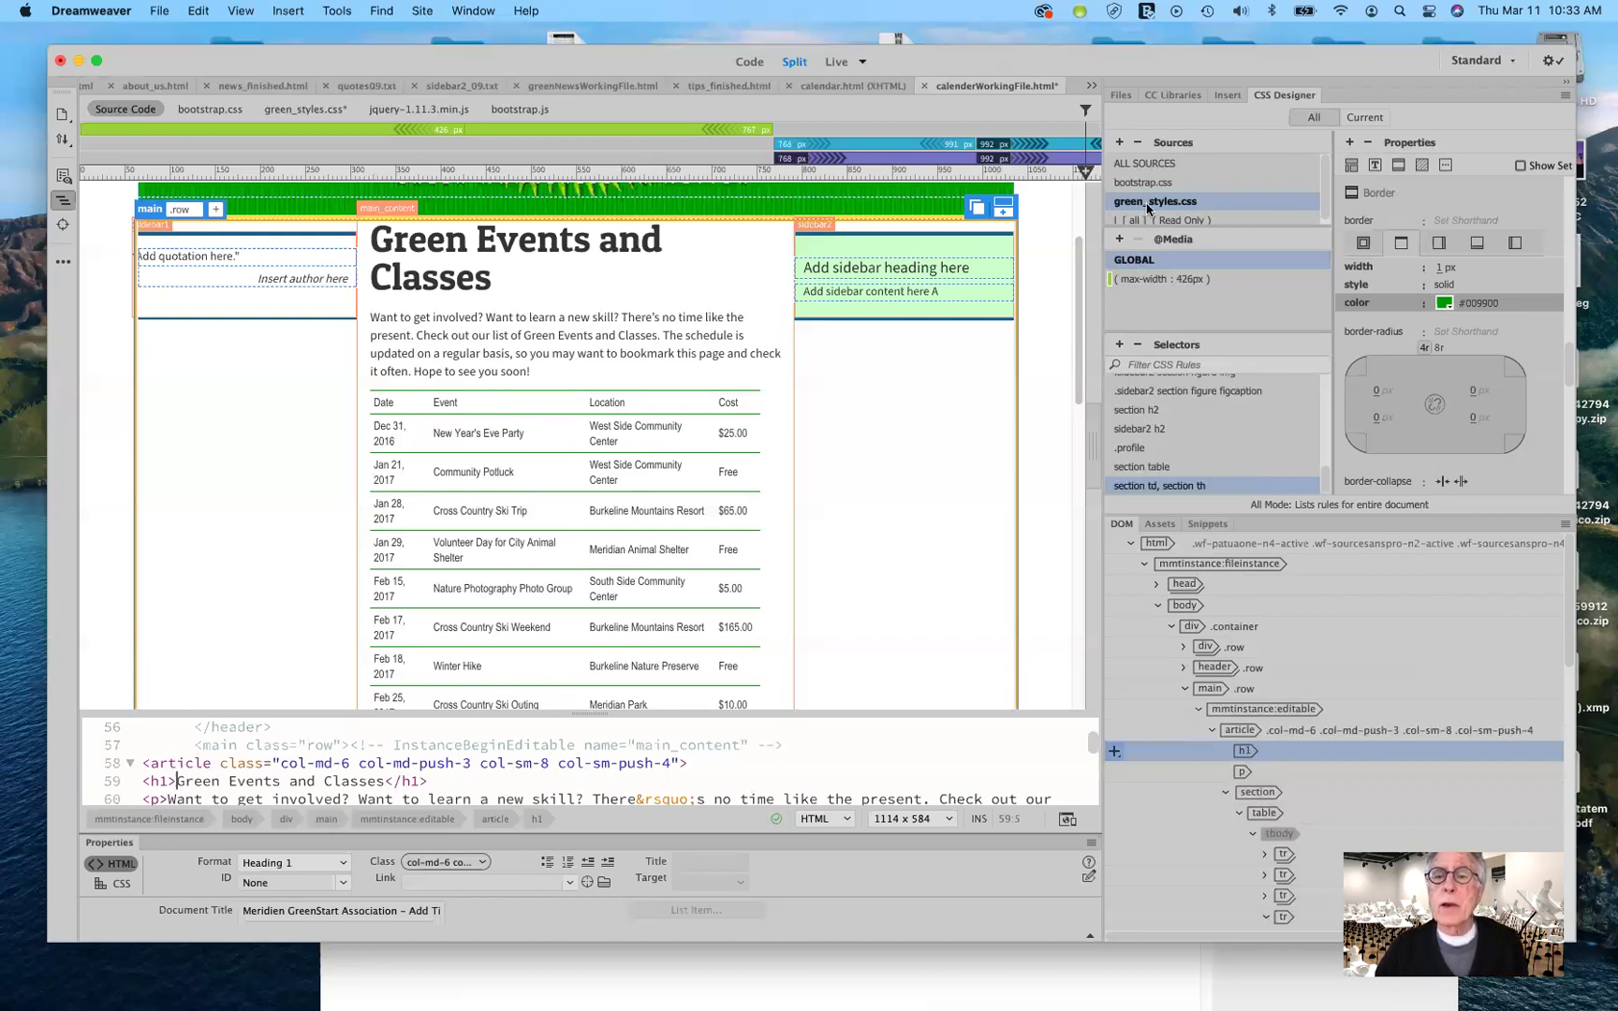
# Add a selector named sectioon th to green_styles.css for the event table's header cells.
pyautogui.click(1121, 348)
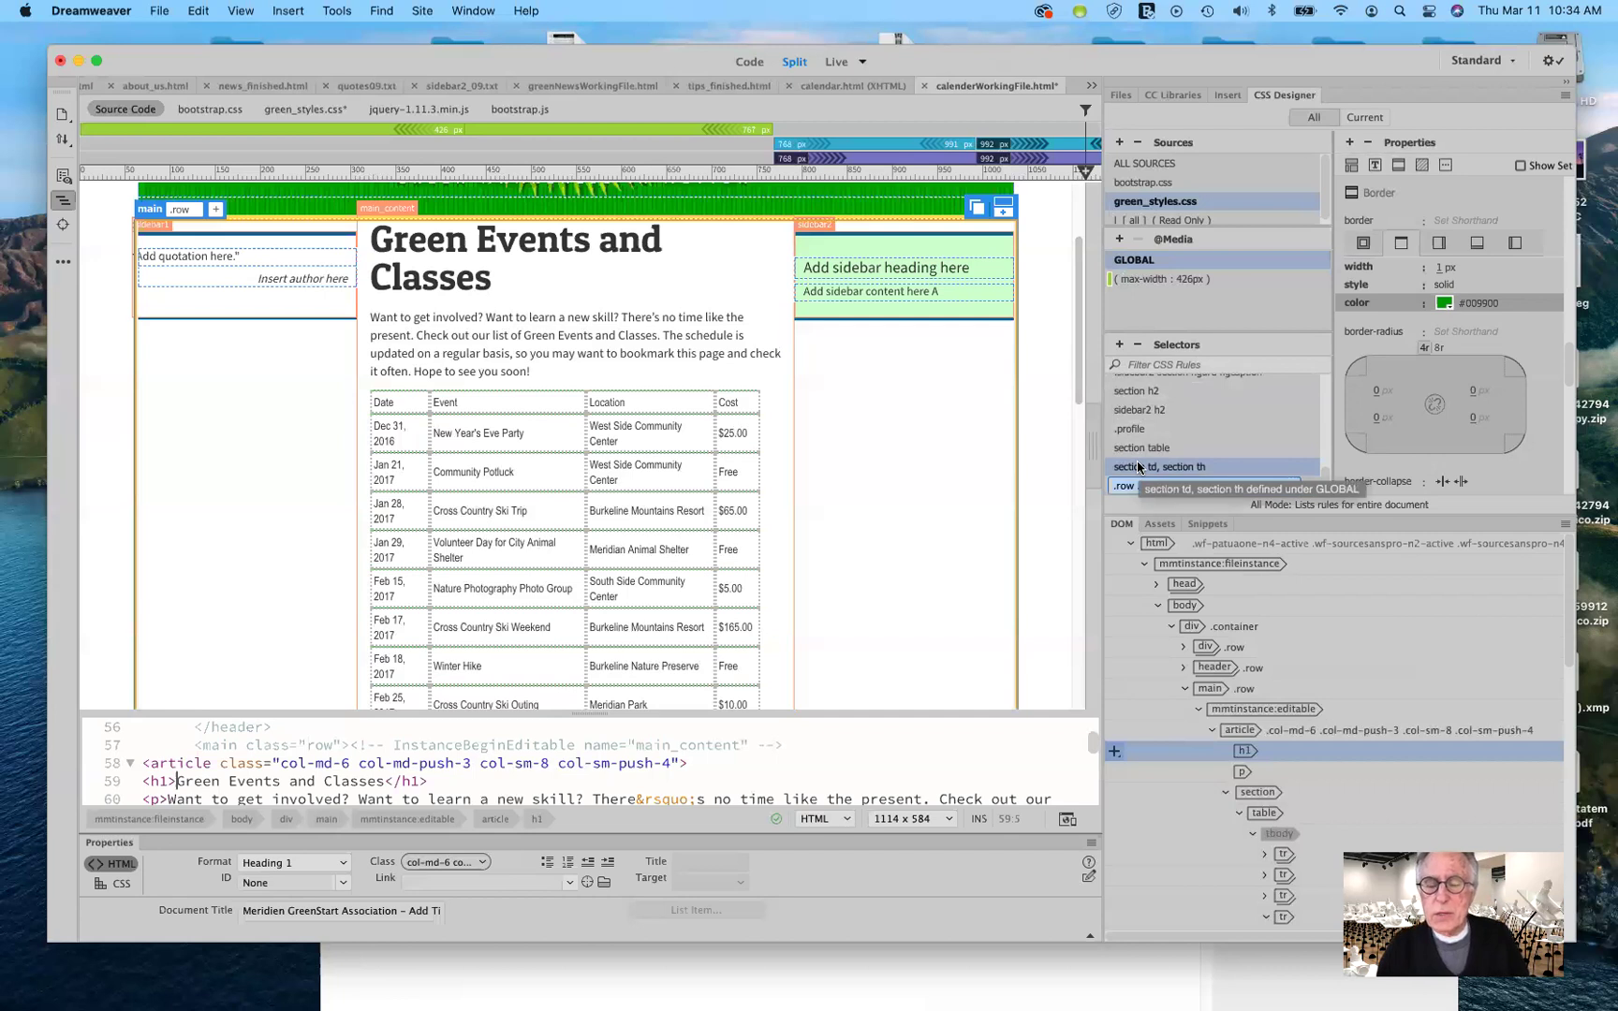
pyautogui.write('sectioon')
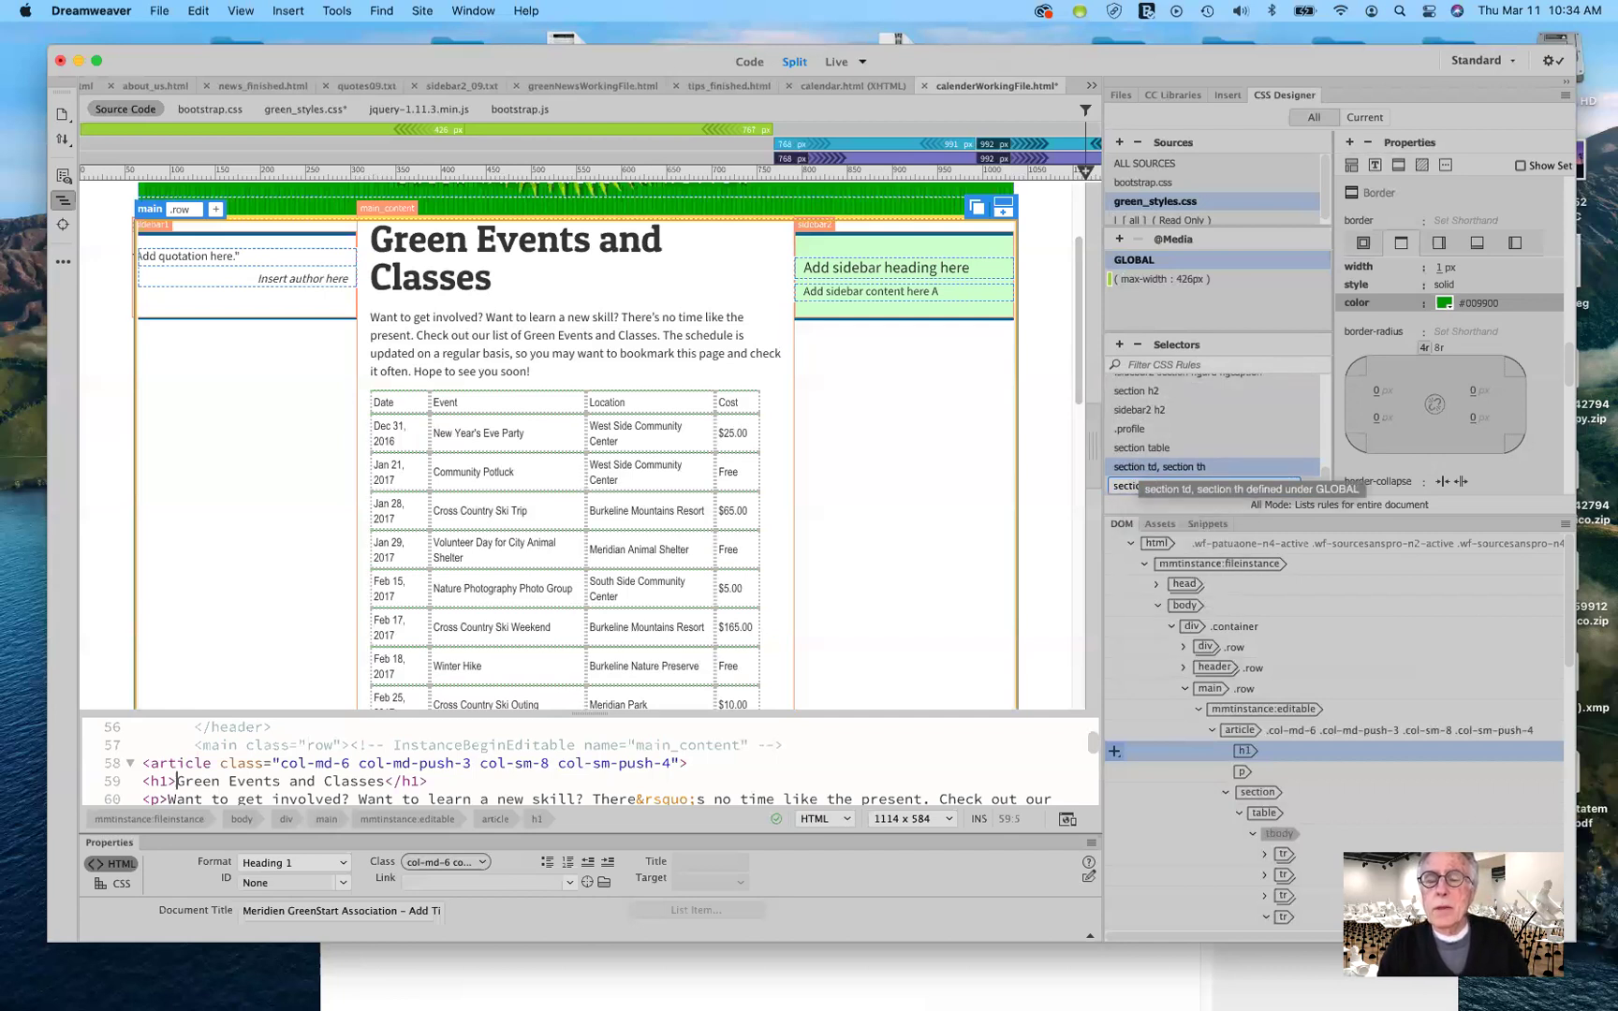
pyautogui.write(' th')
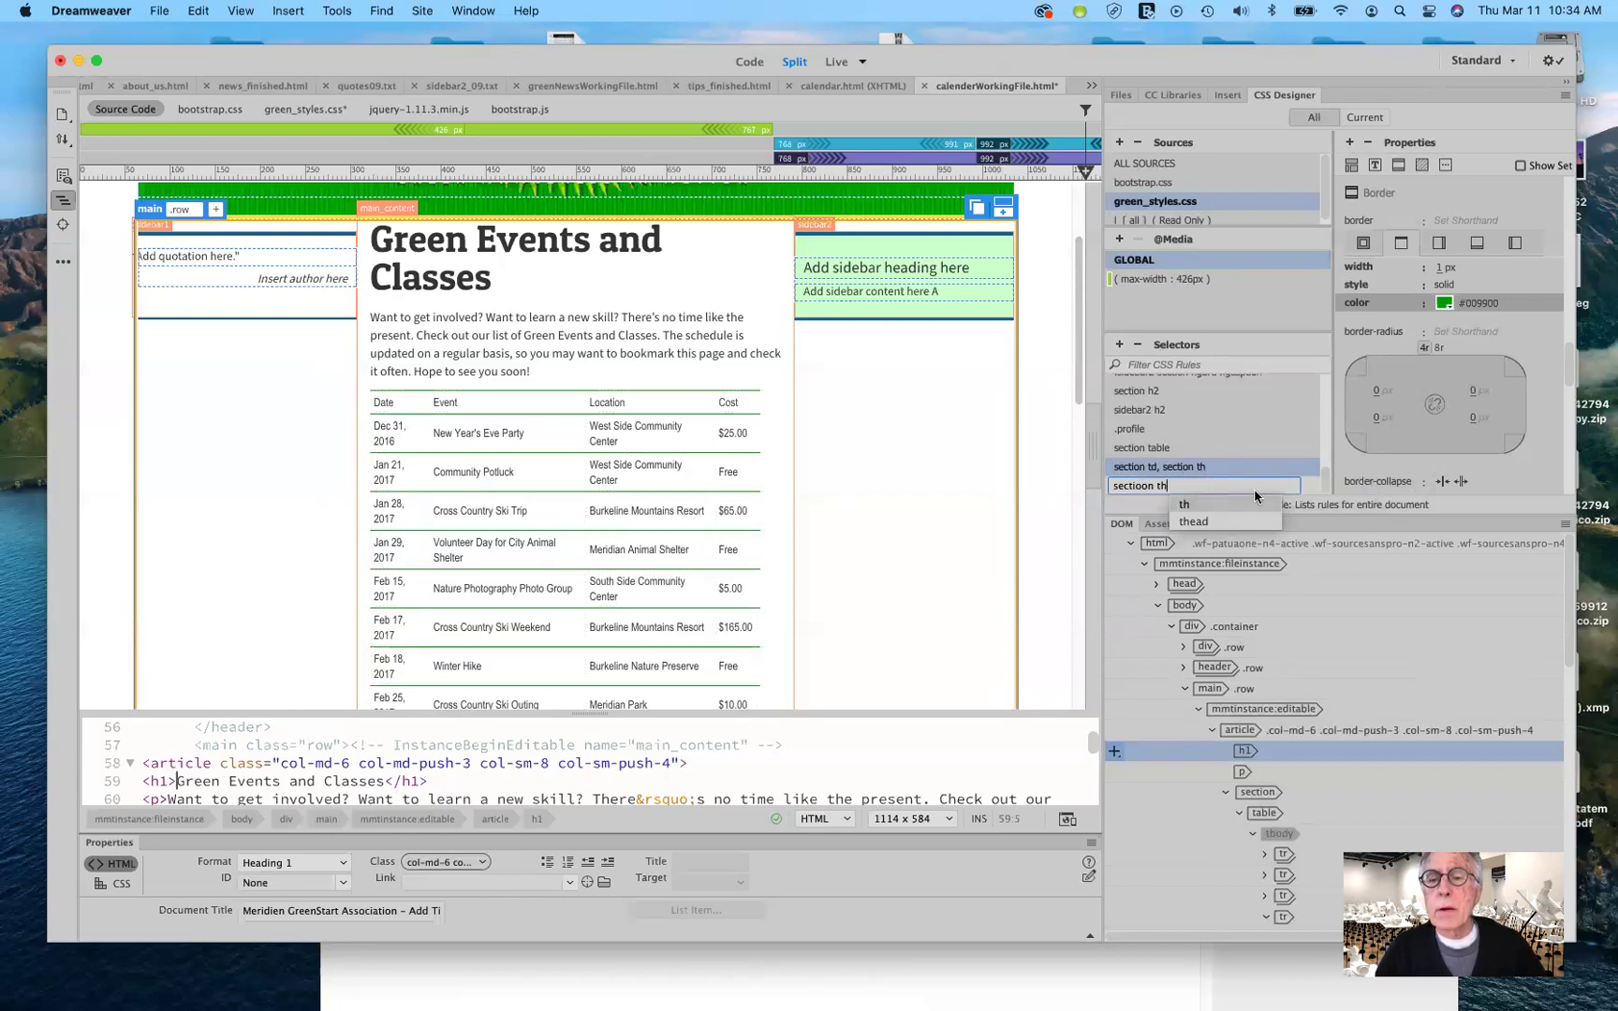
pyautogui.press('Escape')
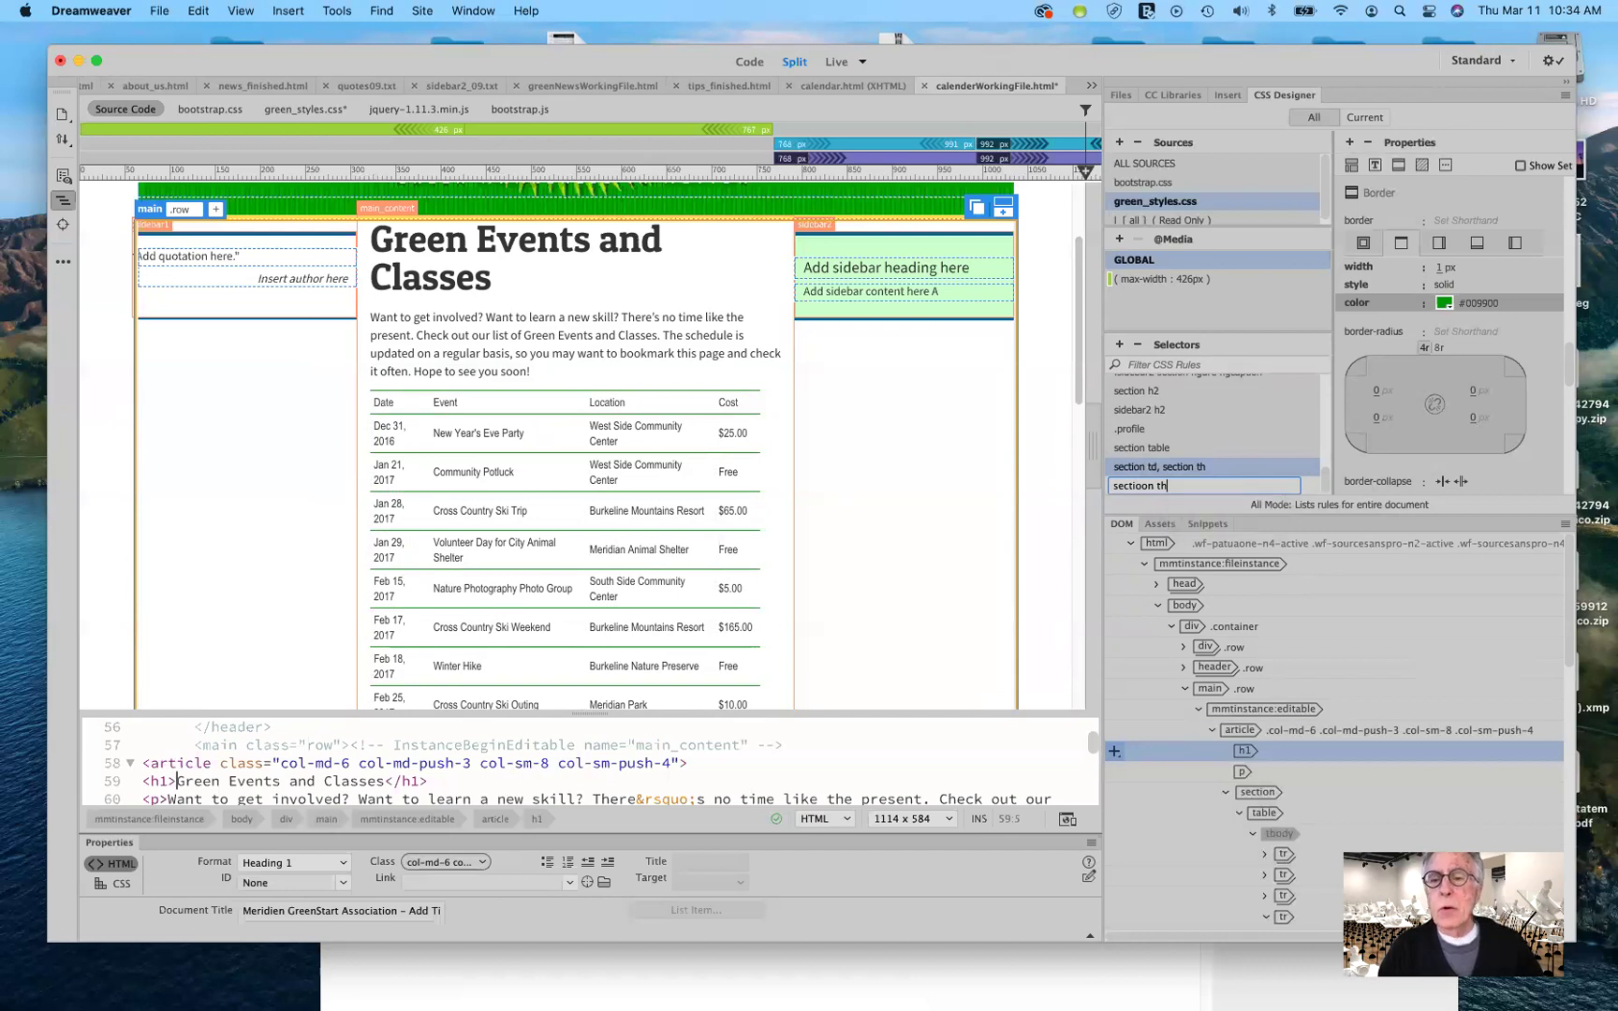
pyautogui.press('Return')
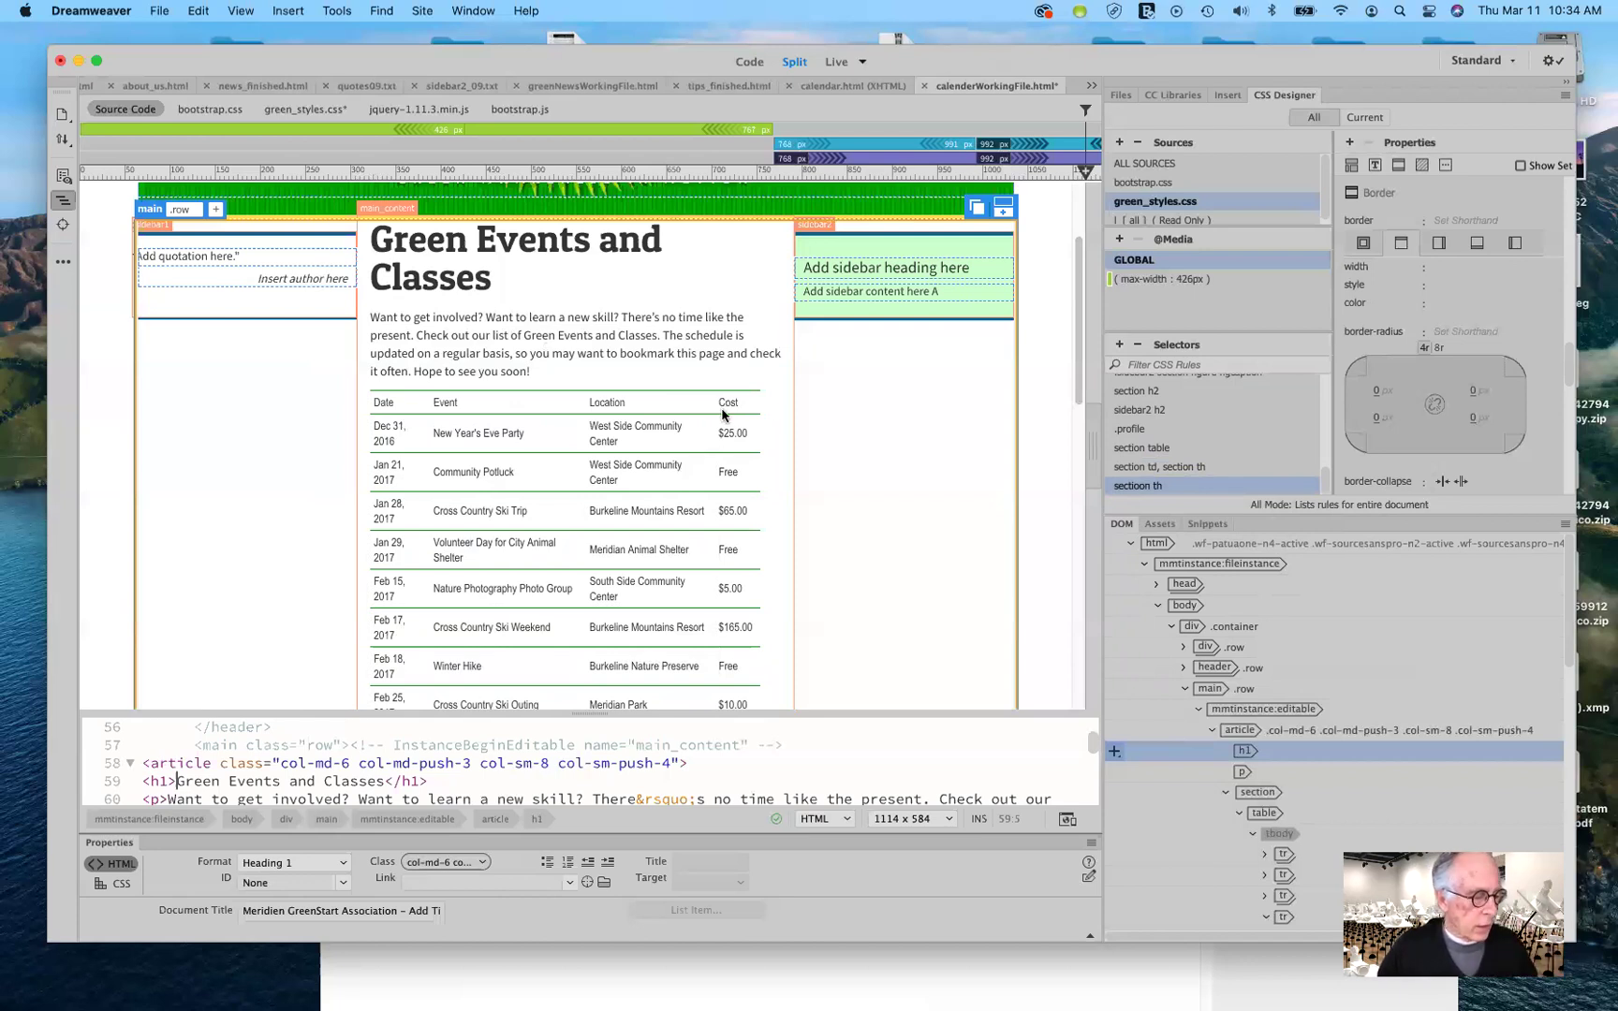
# Set the text color of the sectioon th rule to #ffc and its text alignment to center.
pyautogui.click(1374, 166)
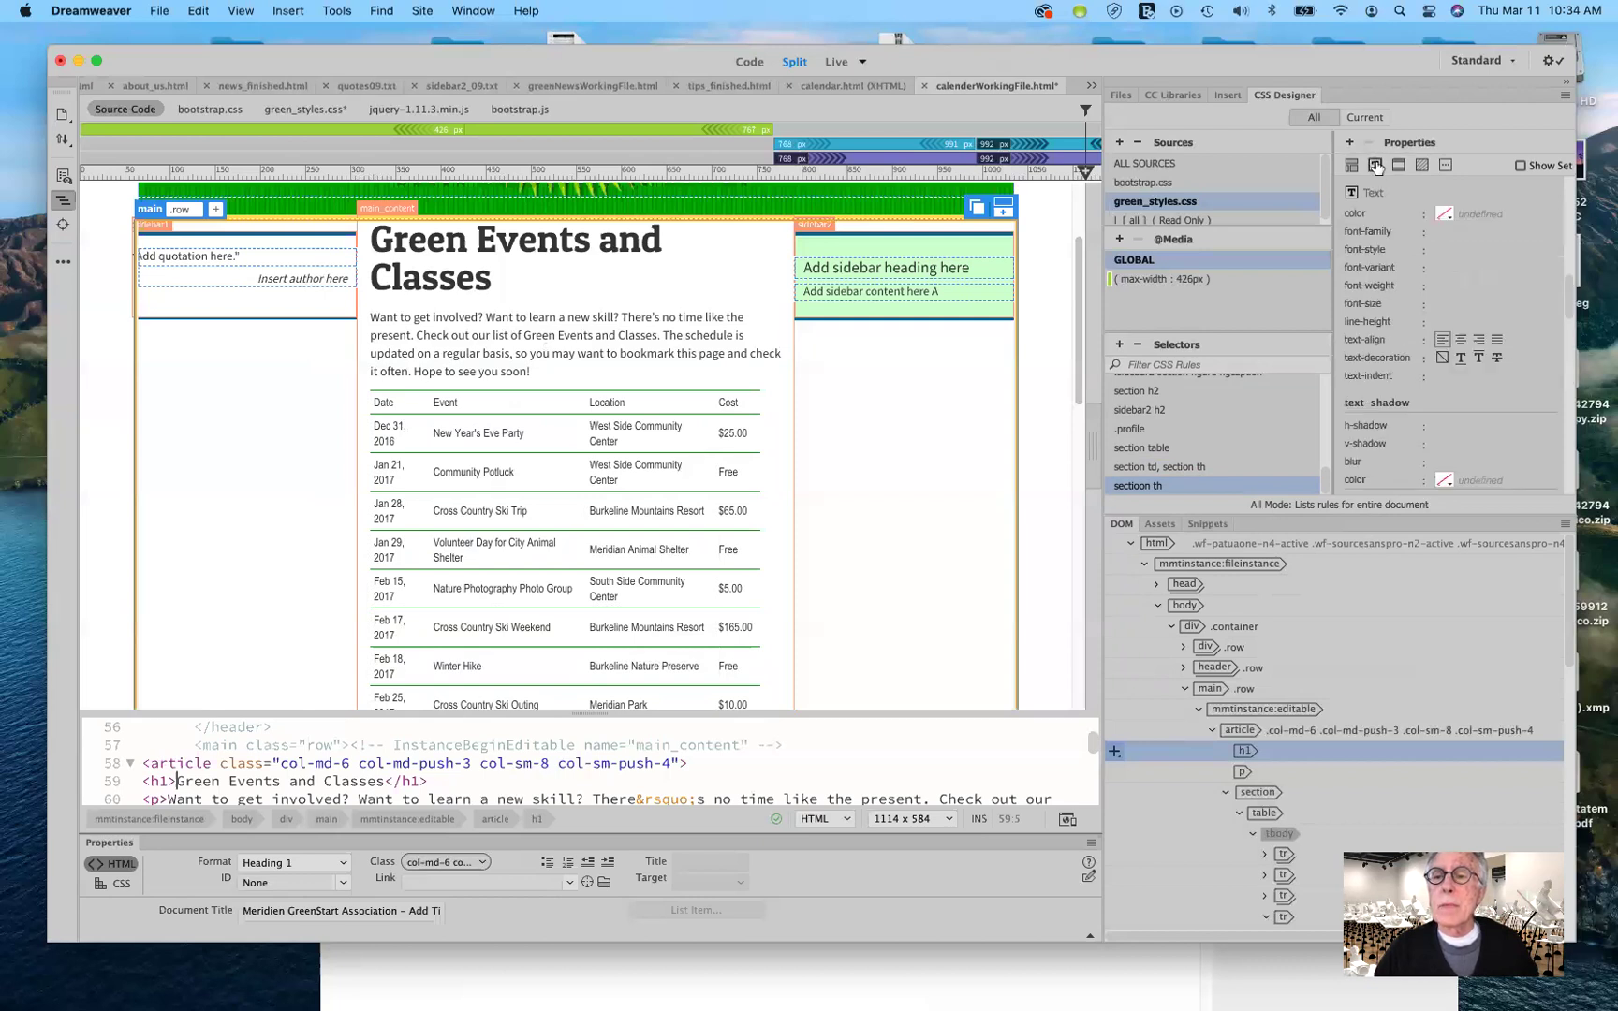
pyautogui.click(1445, 214)
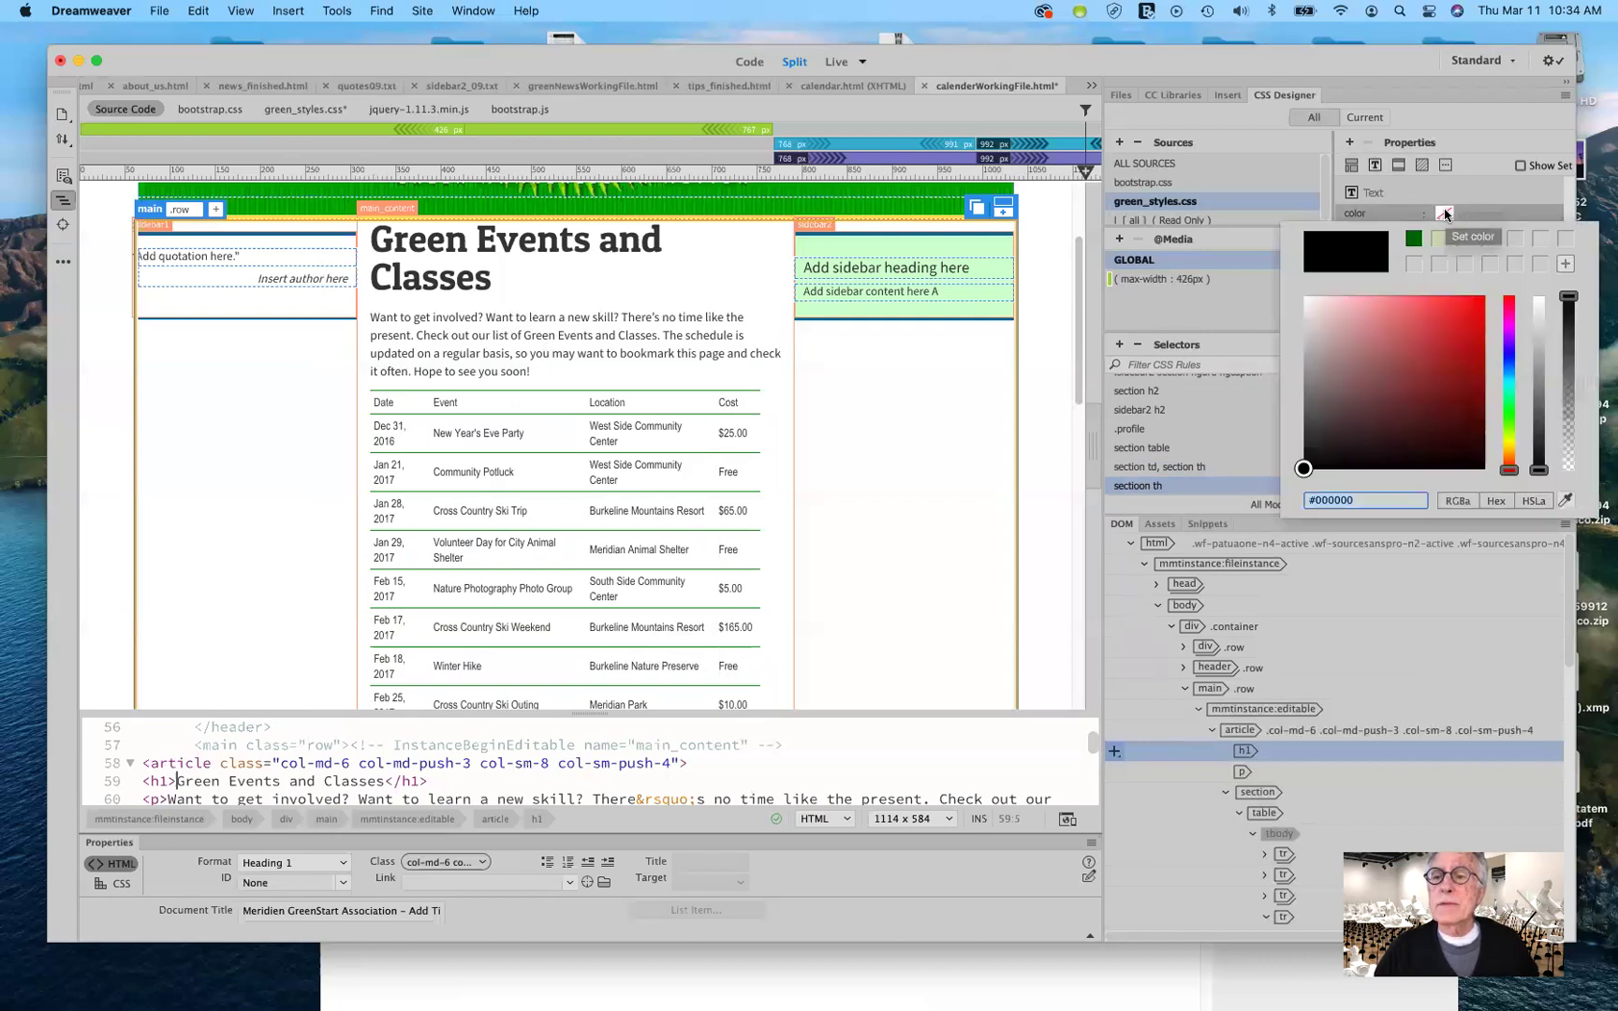
pyautogui.click(1366, 501)
pyautogui.press('BackSpace')
pyautogui.press('BackSpace')
pyautogui.press('BackSpace')
pyautogui.press('BackSpace')
pyautogui.press('BackSpace')
pyautogui.press('BackSpace')
pyautogui.write('ffc')
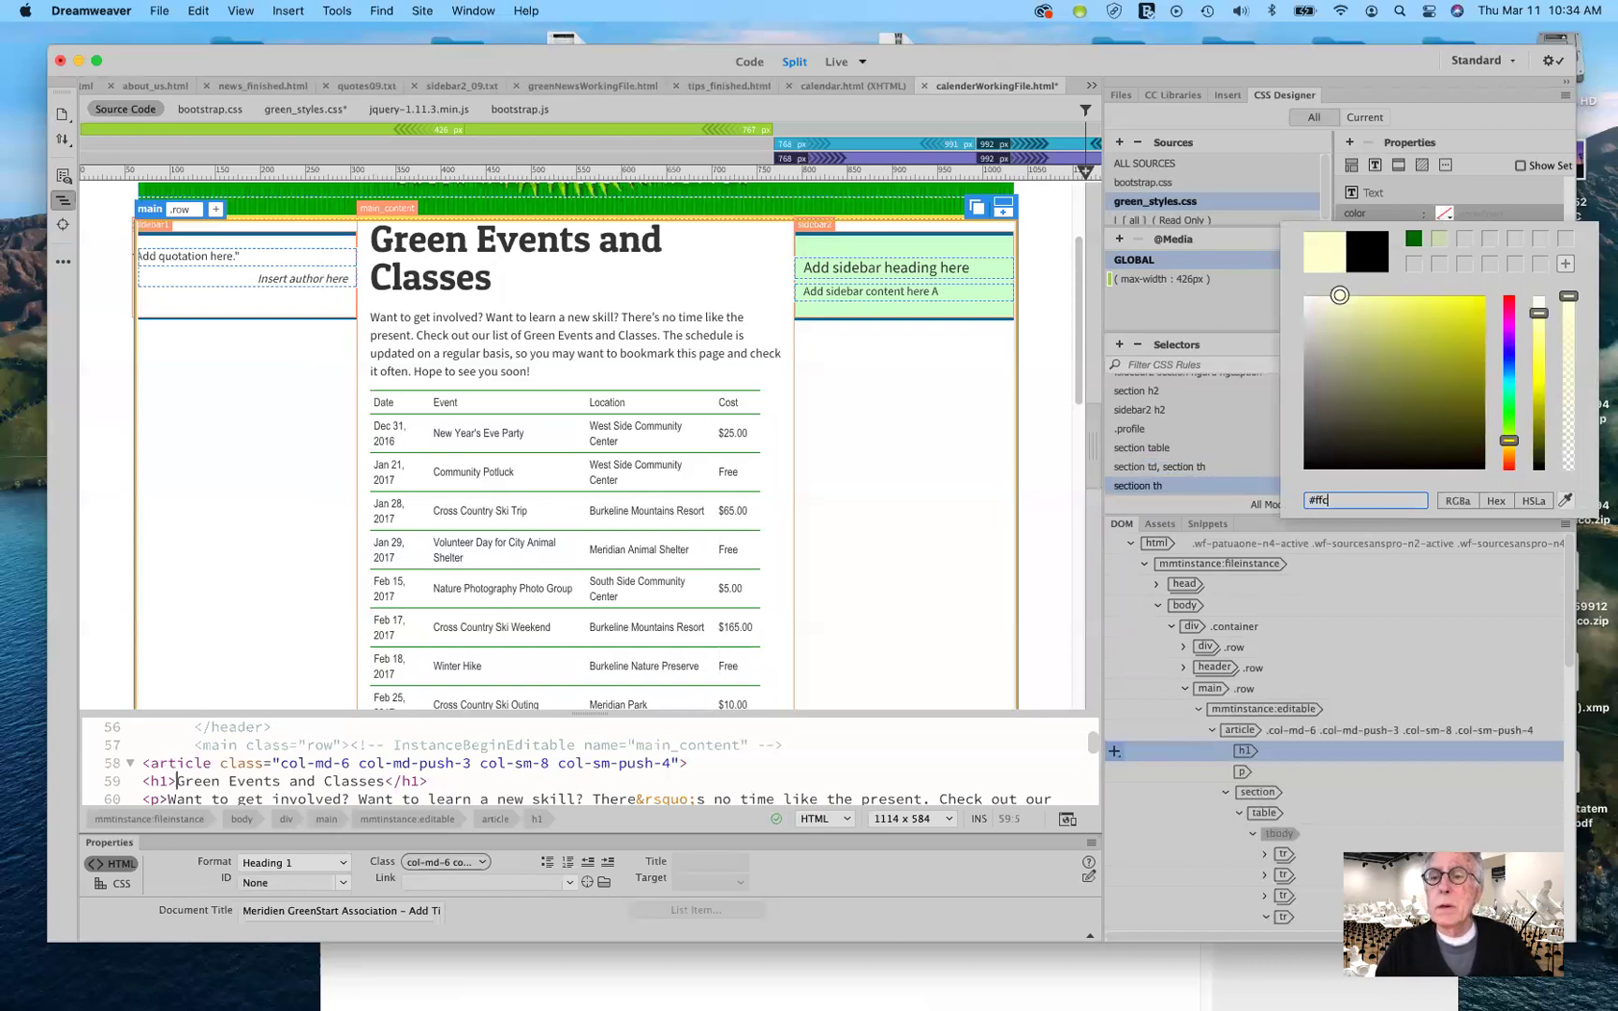
pyautogui.click(1564, 265)
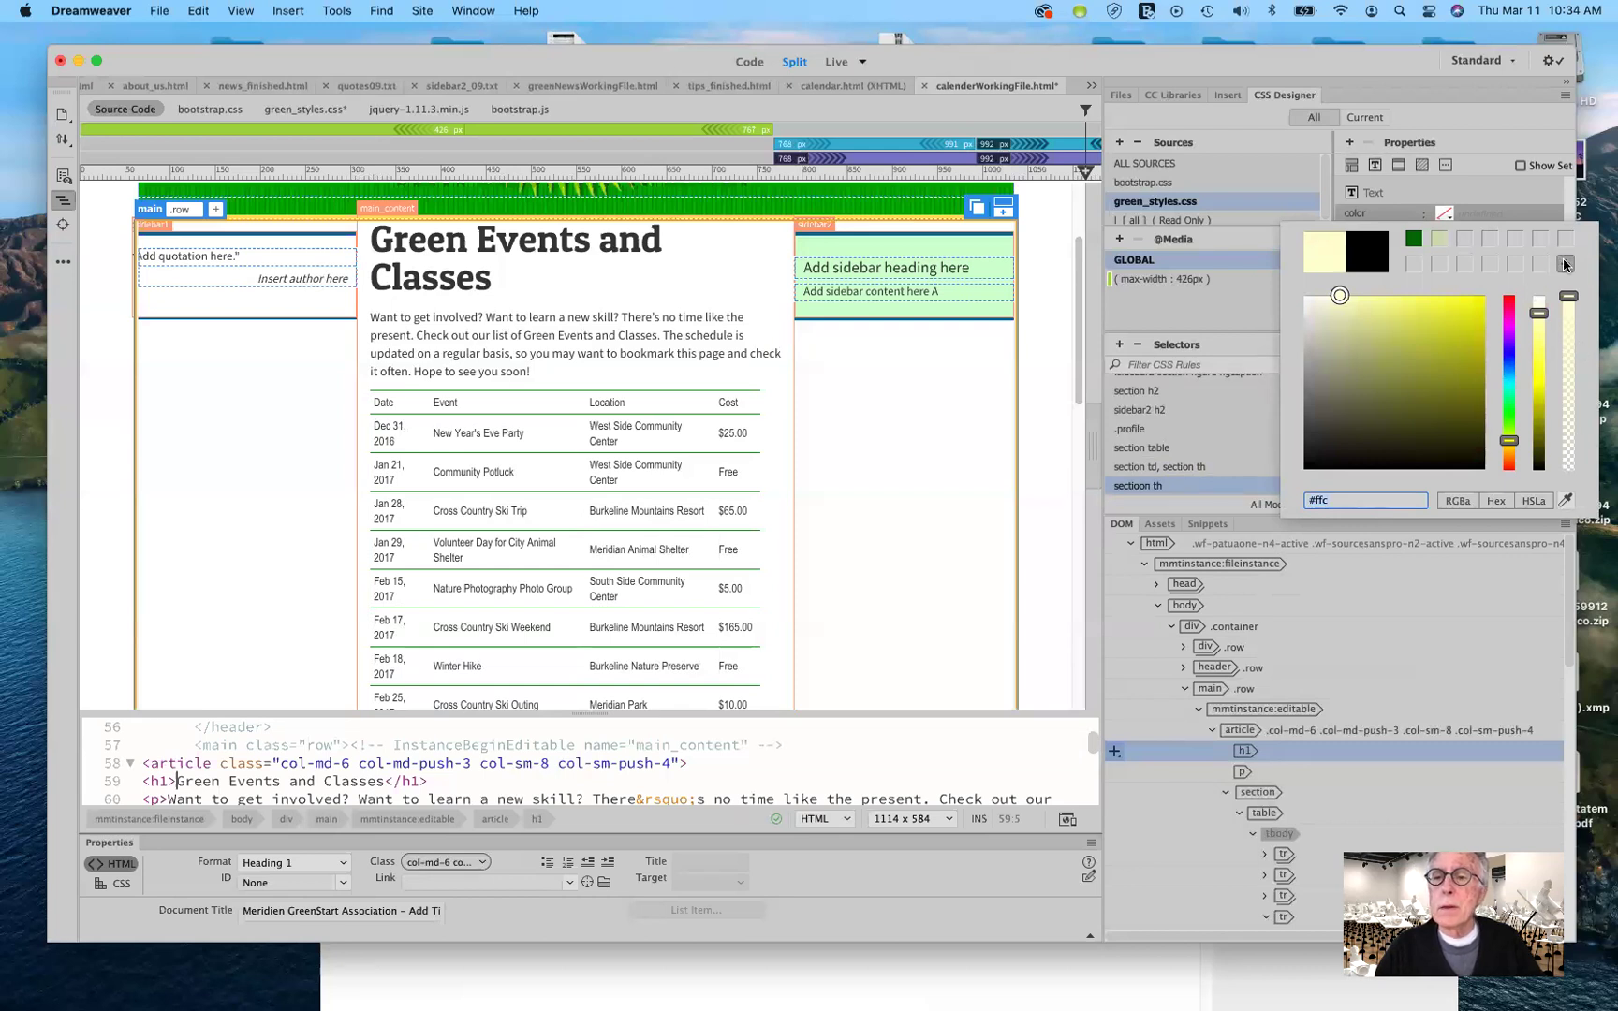
pyautogui.click(1517, 215)
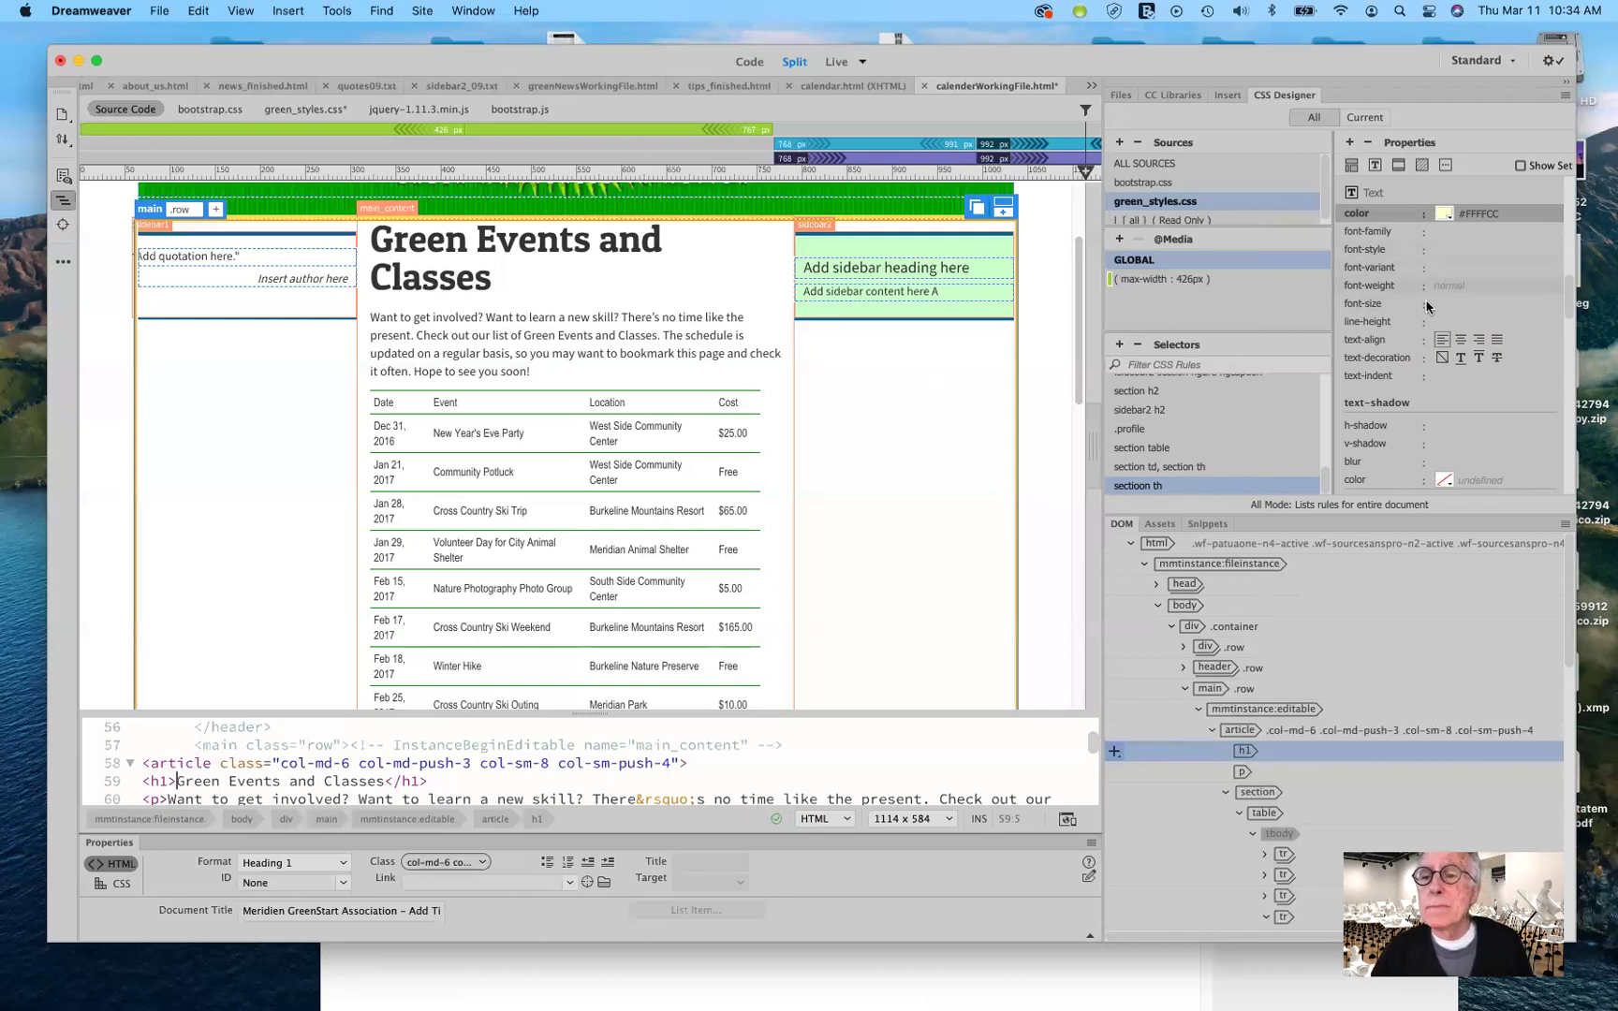
pyautogui.click(1462, 340)
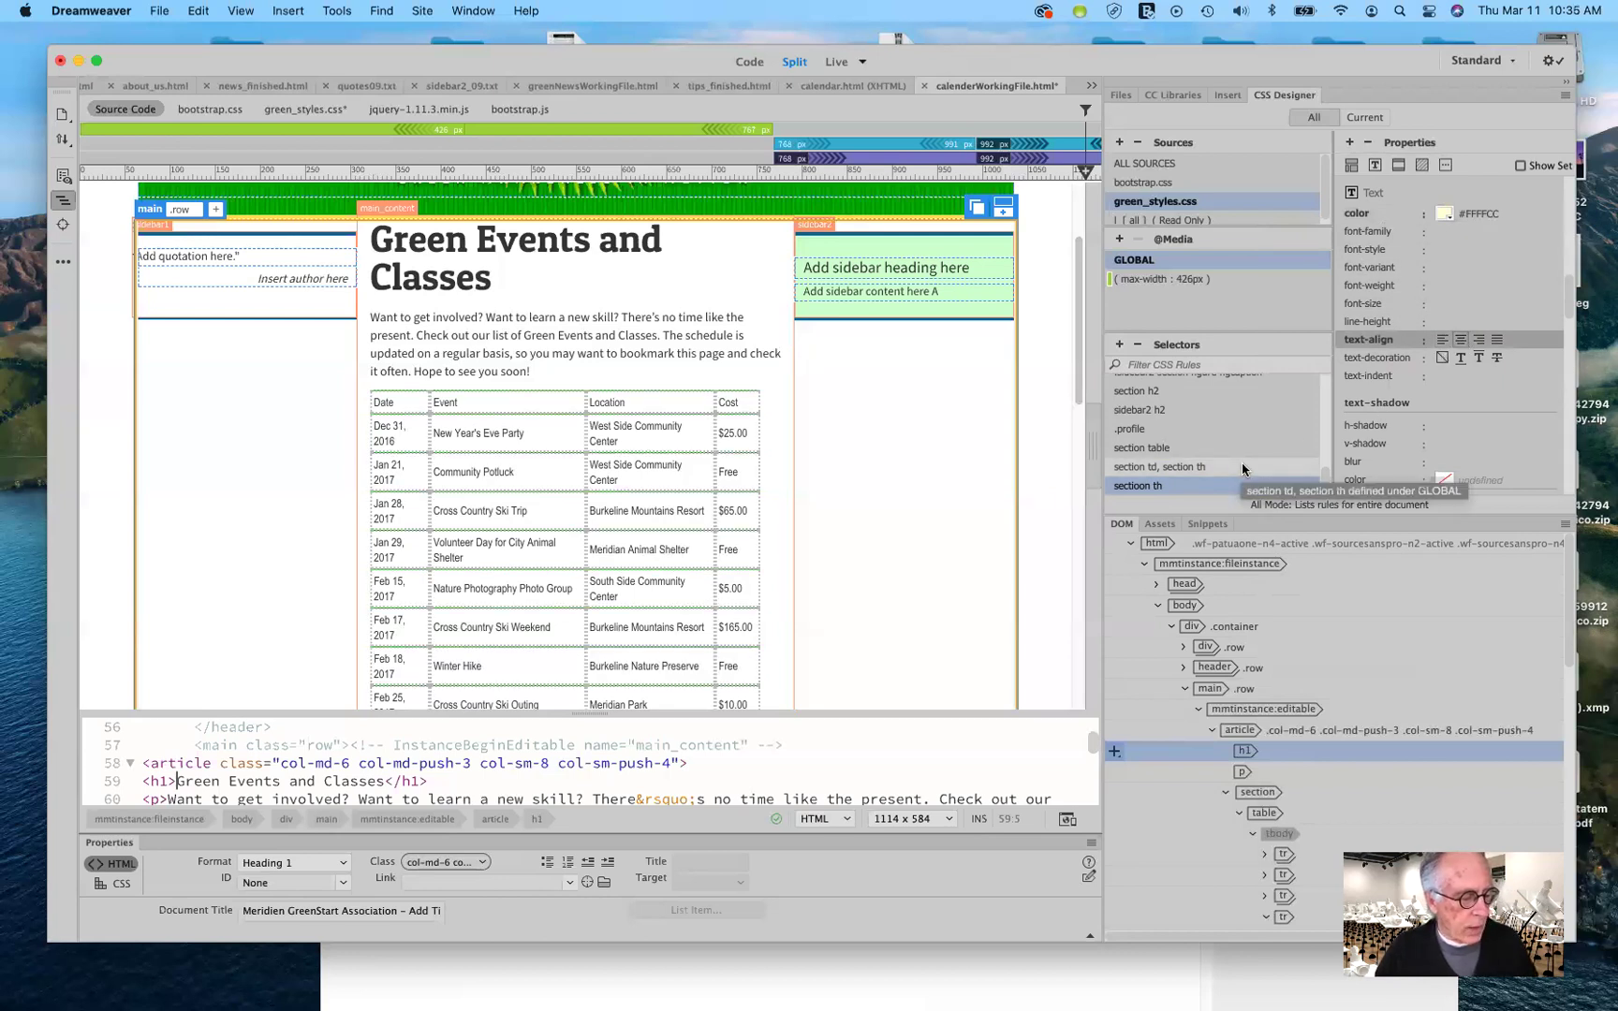
# Give the sectioon th rule a solid bottom border 6 px wide.
pyautogui.click(1400, 167)
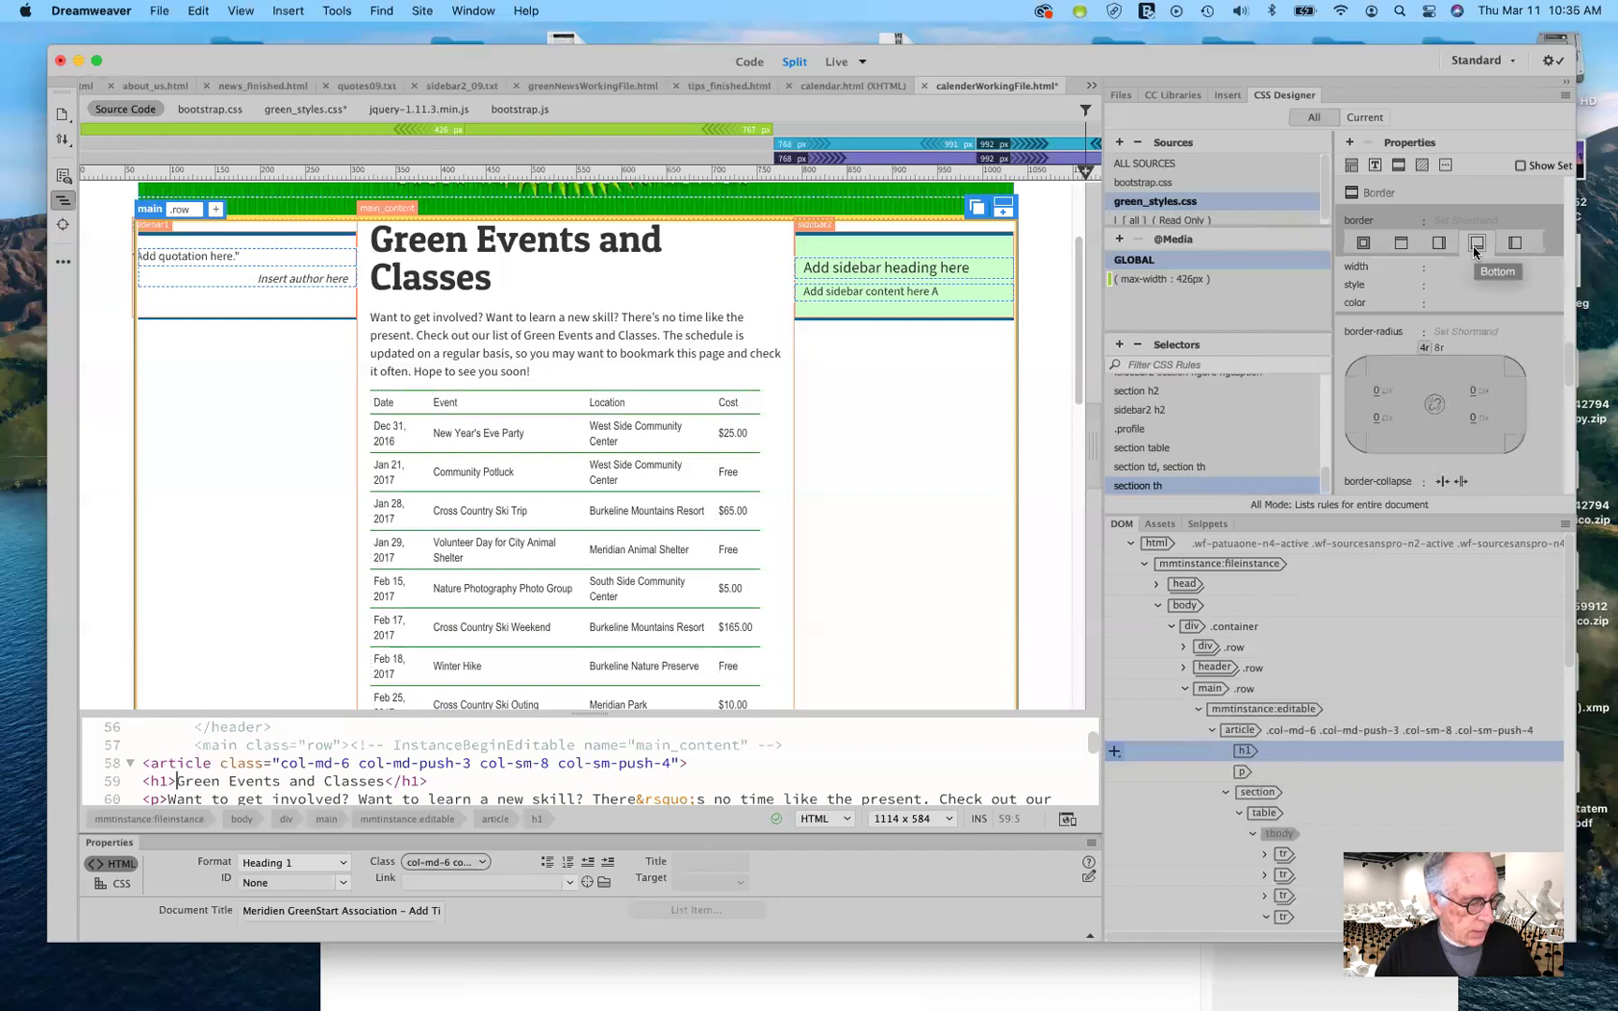
pyautogui.click(1476, 243)
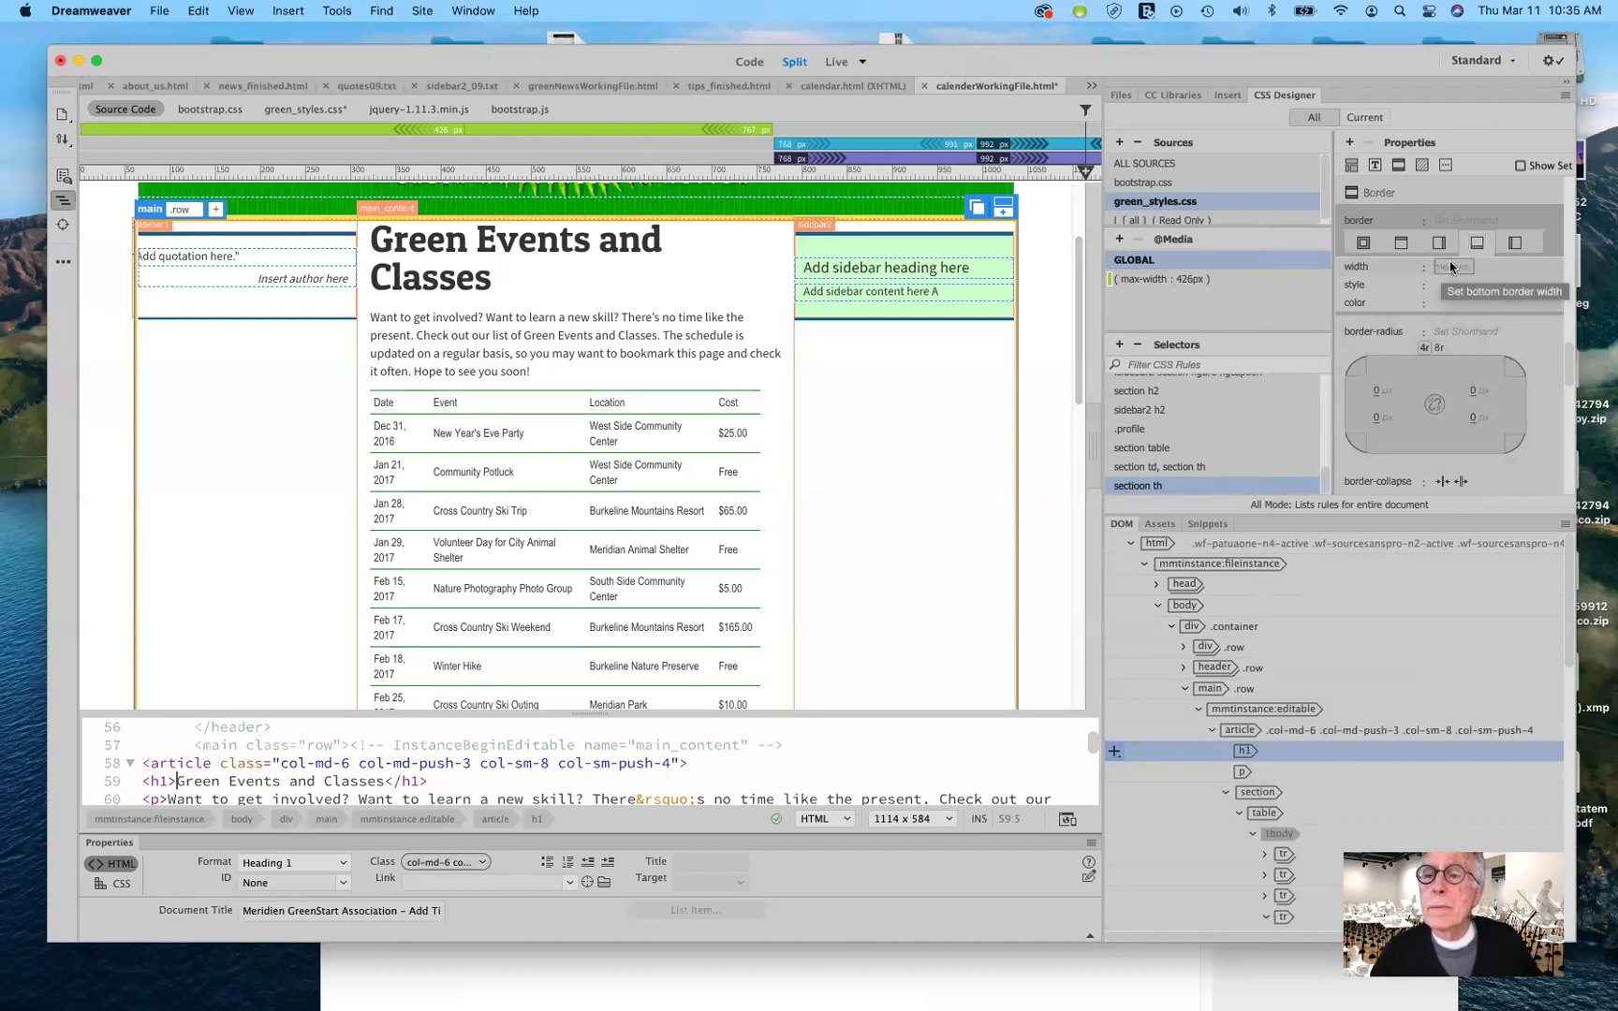
pyautogui.click(1451, 267)
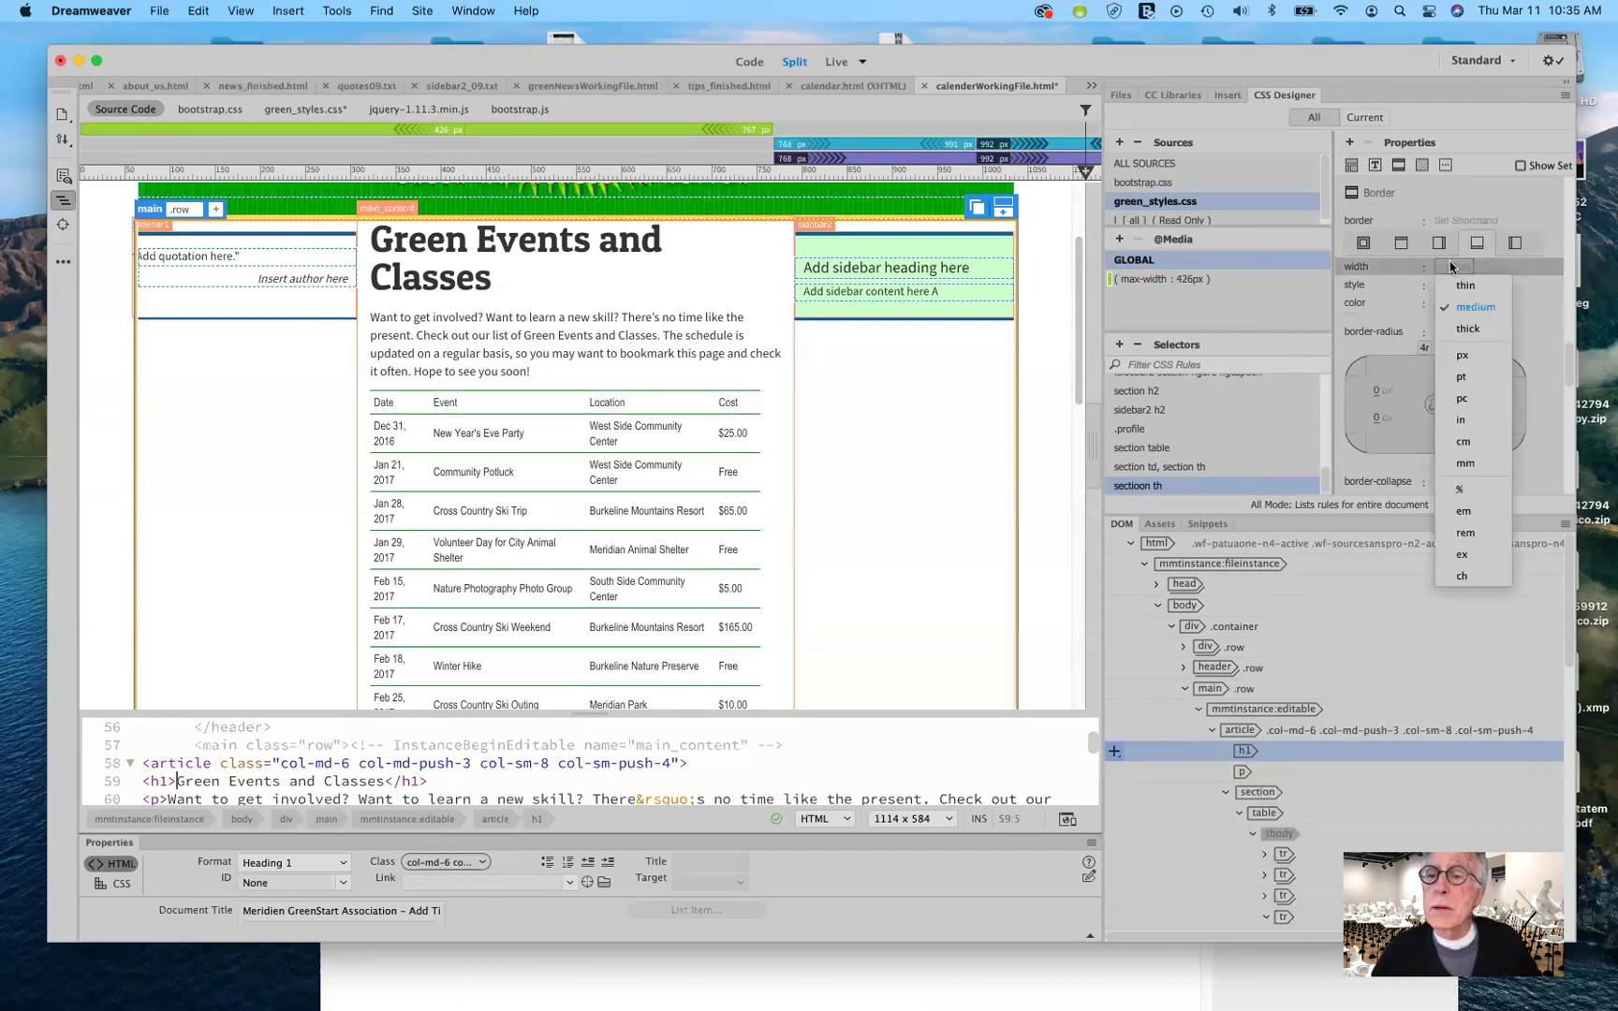
pyautogui.click(1489, 357)
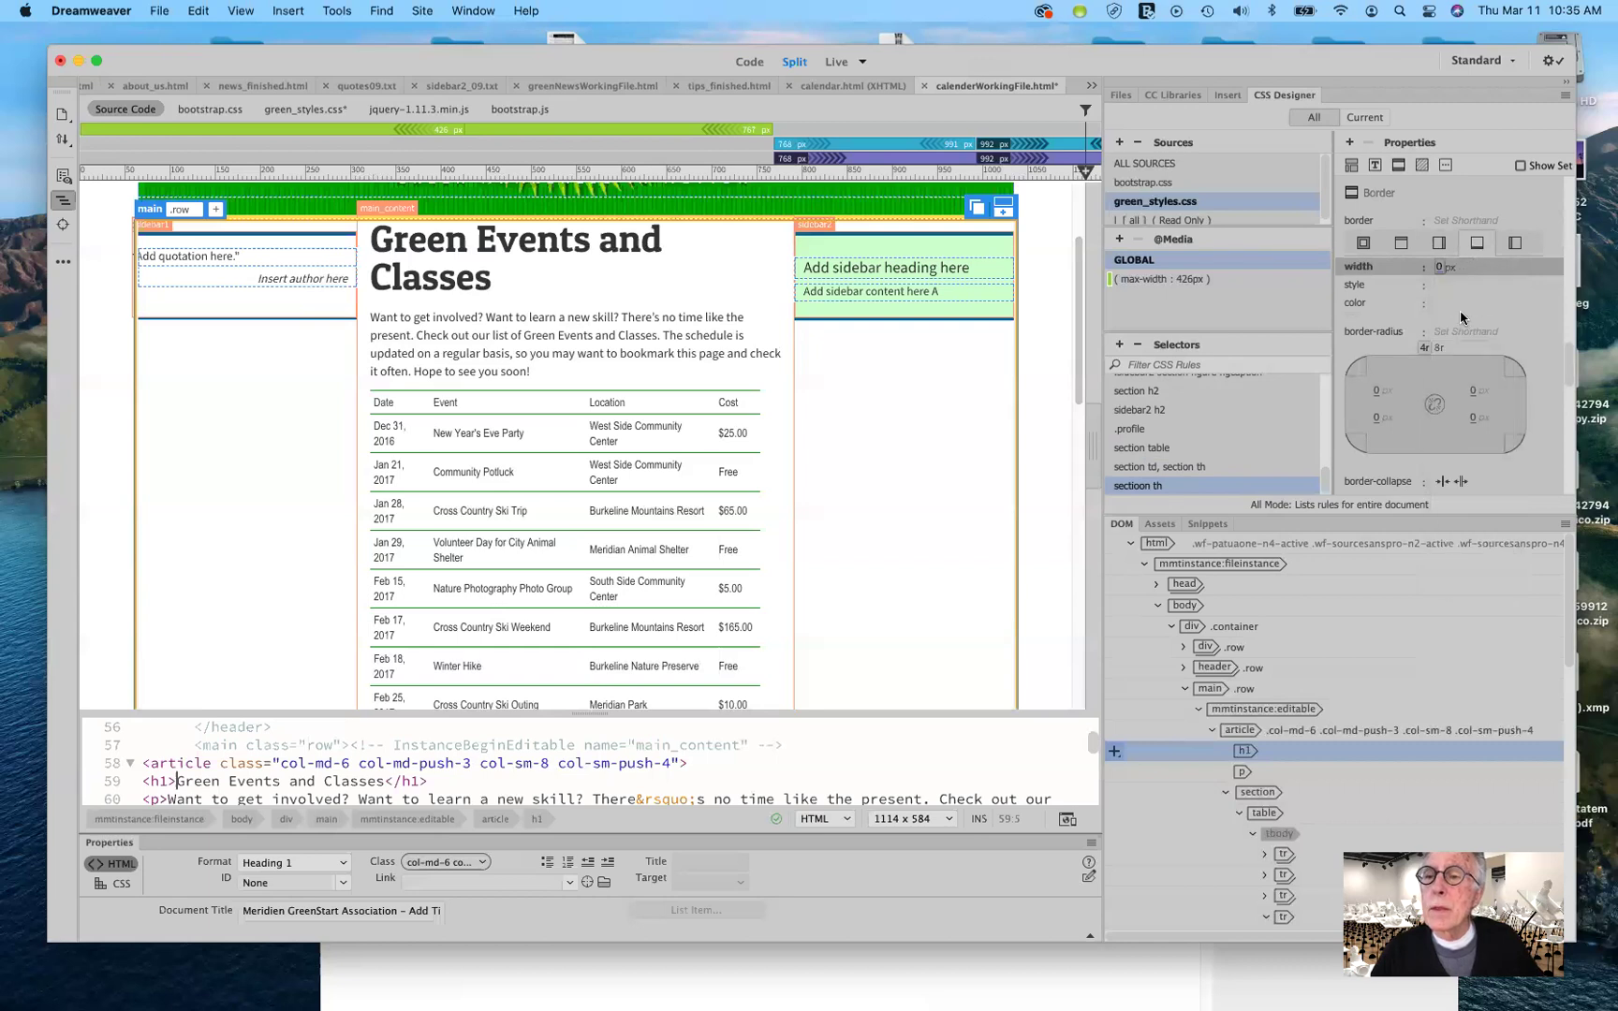
pyautogui.click(1443, 270)
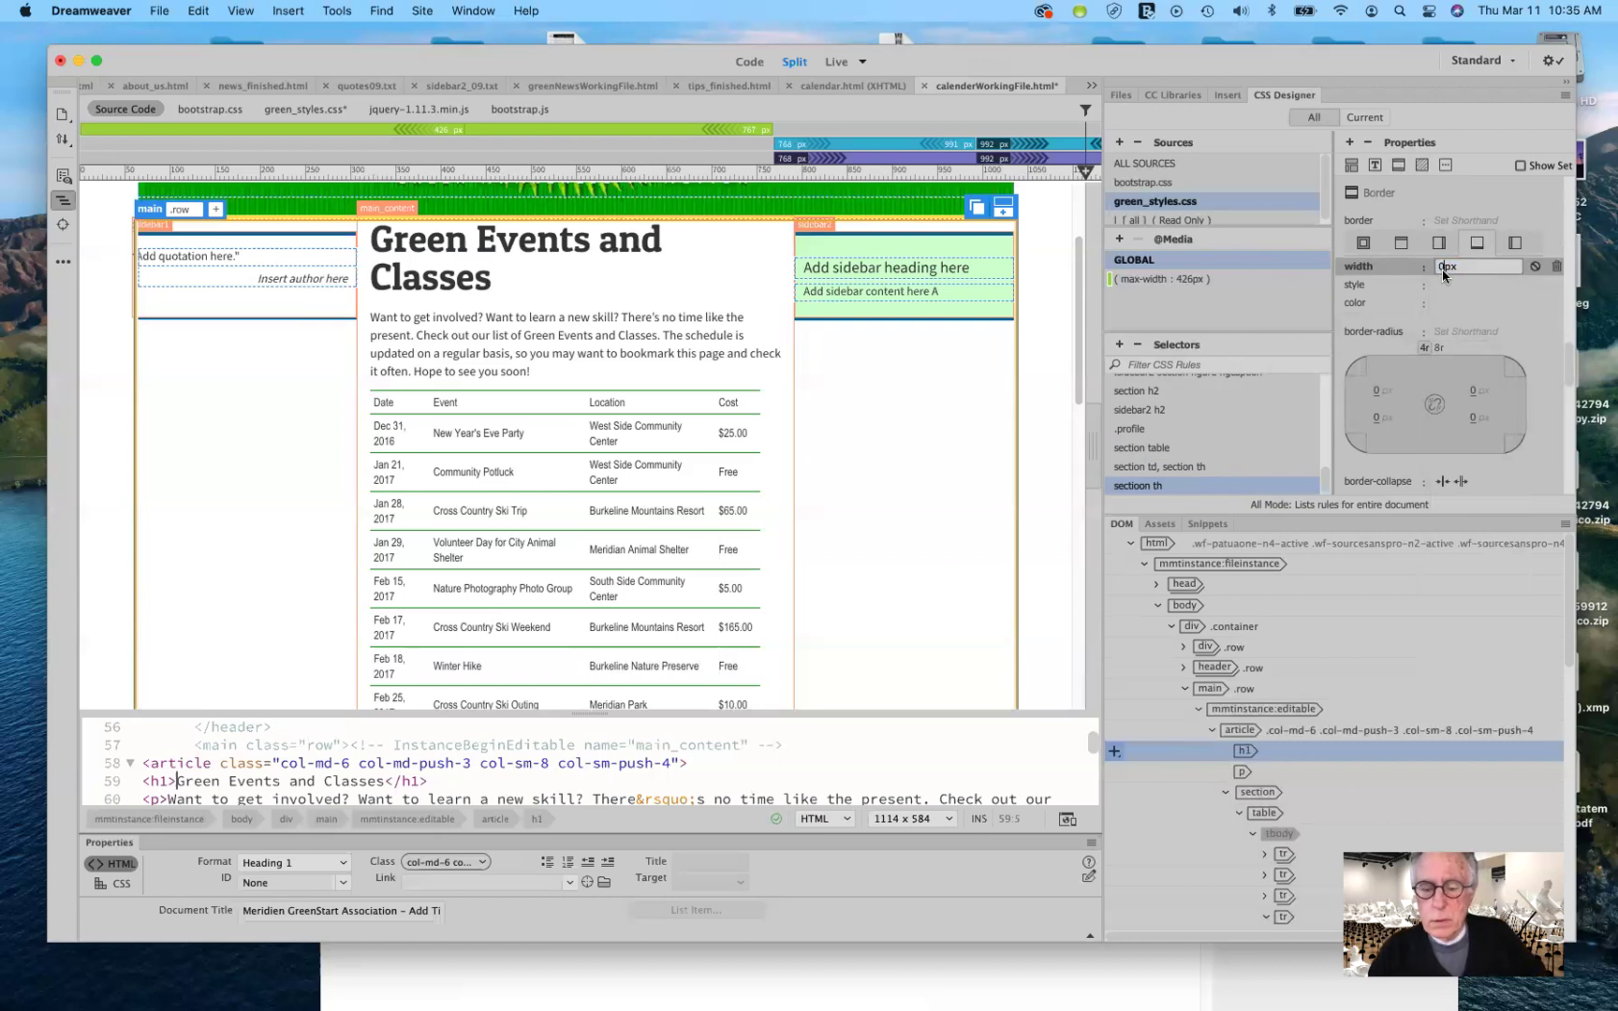
pyautogui.press('Return')
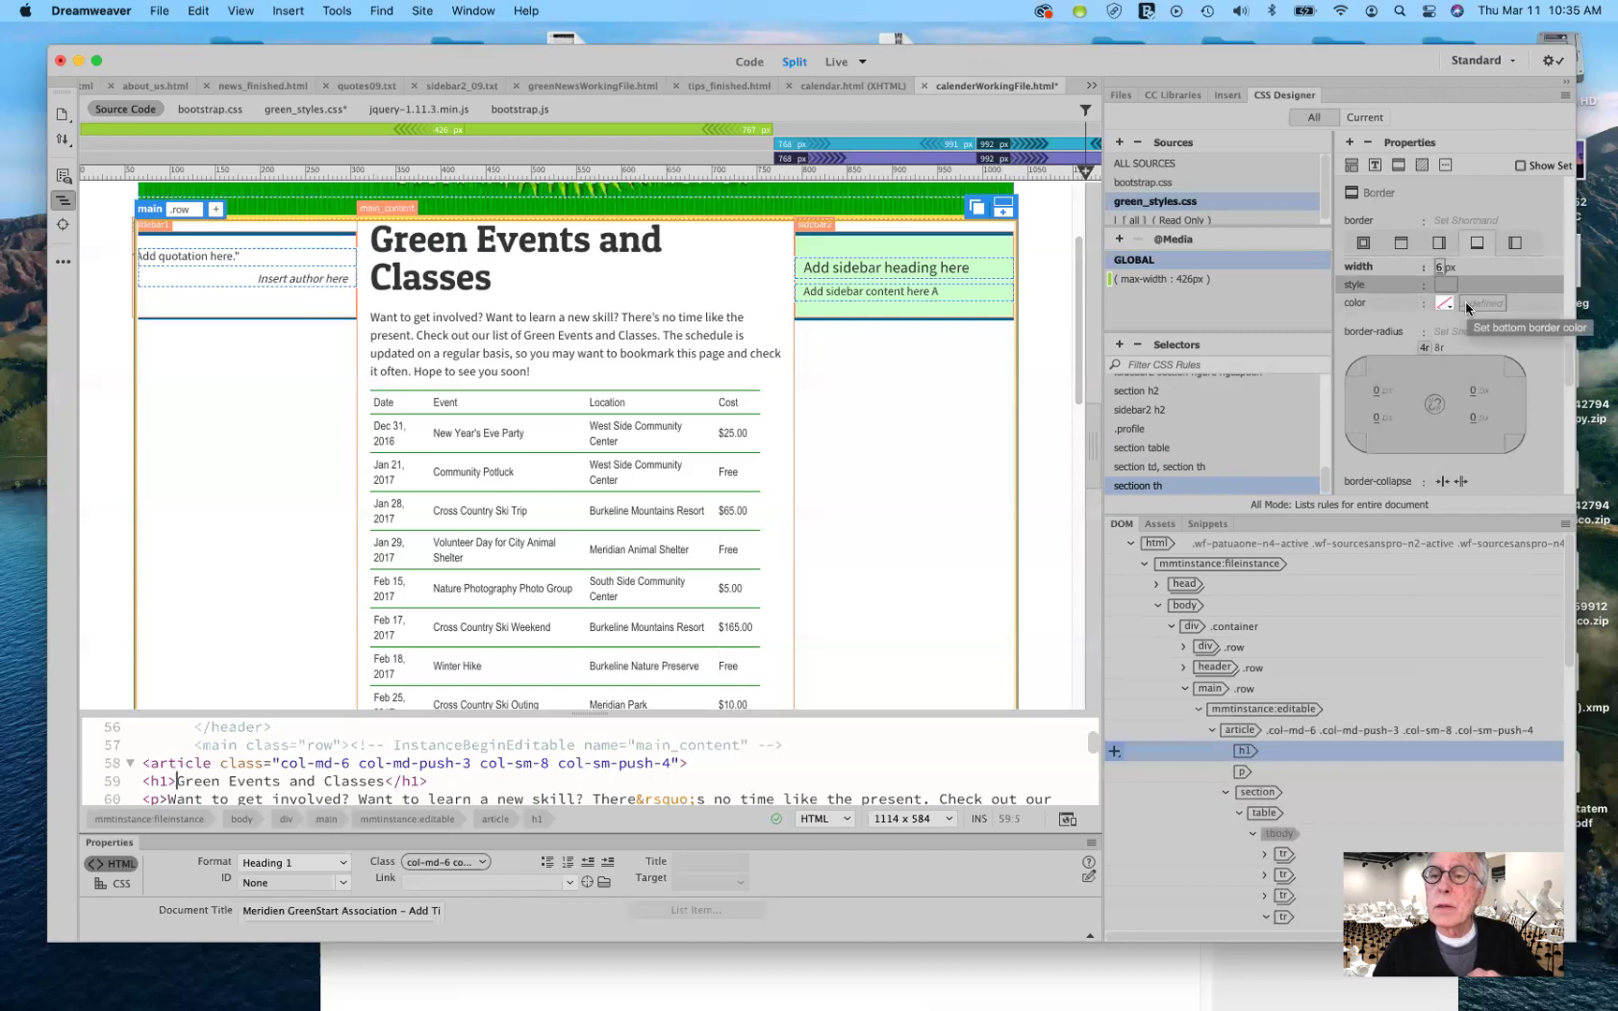
pyautogui.click(1447, 286)
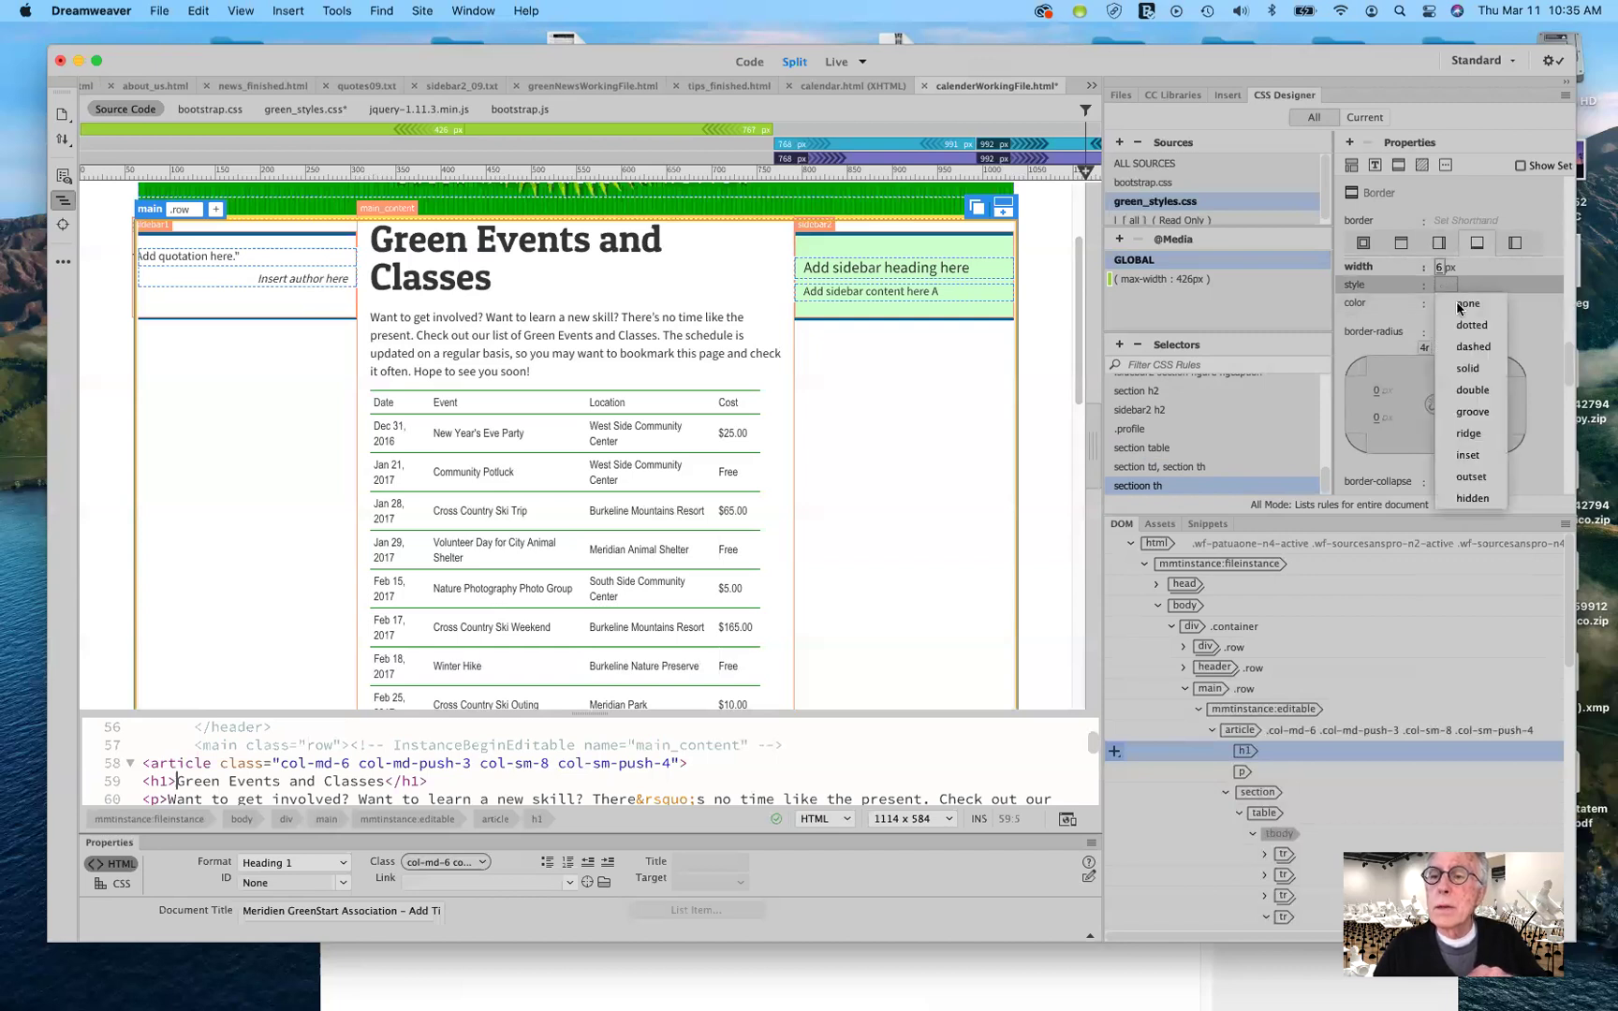
pyautogui.click(1468, 368)
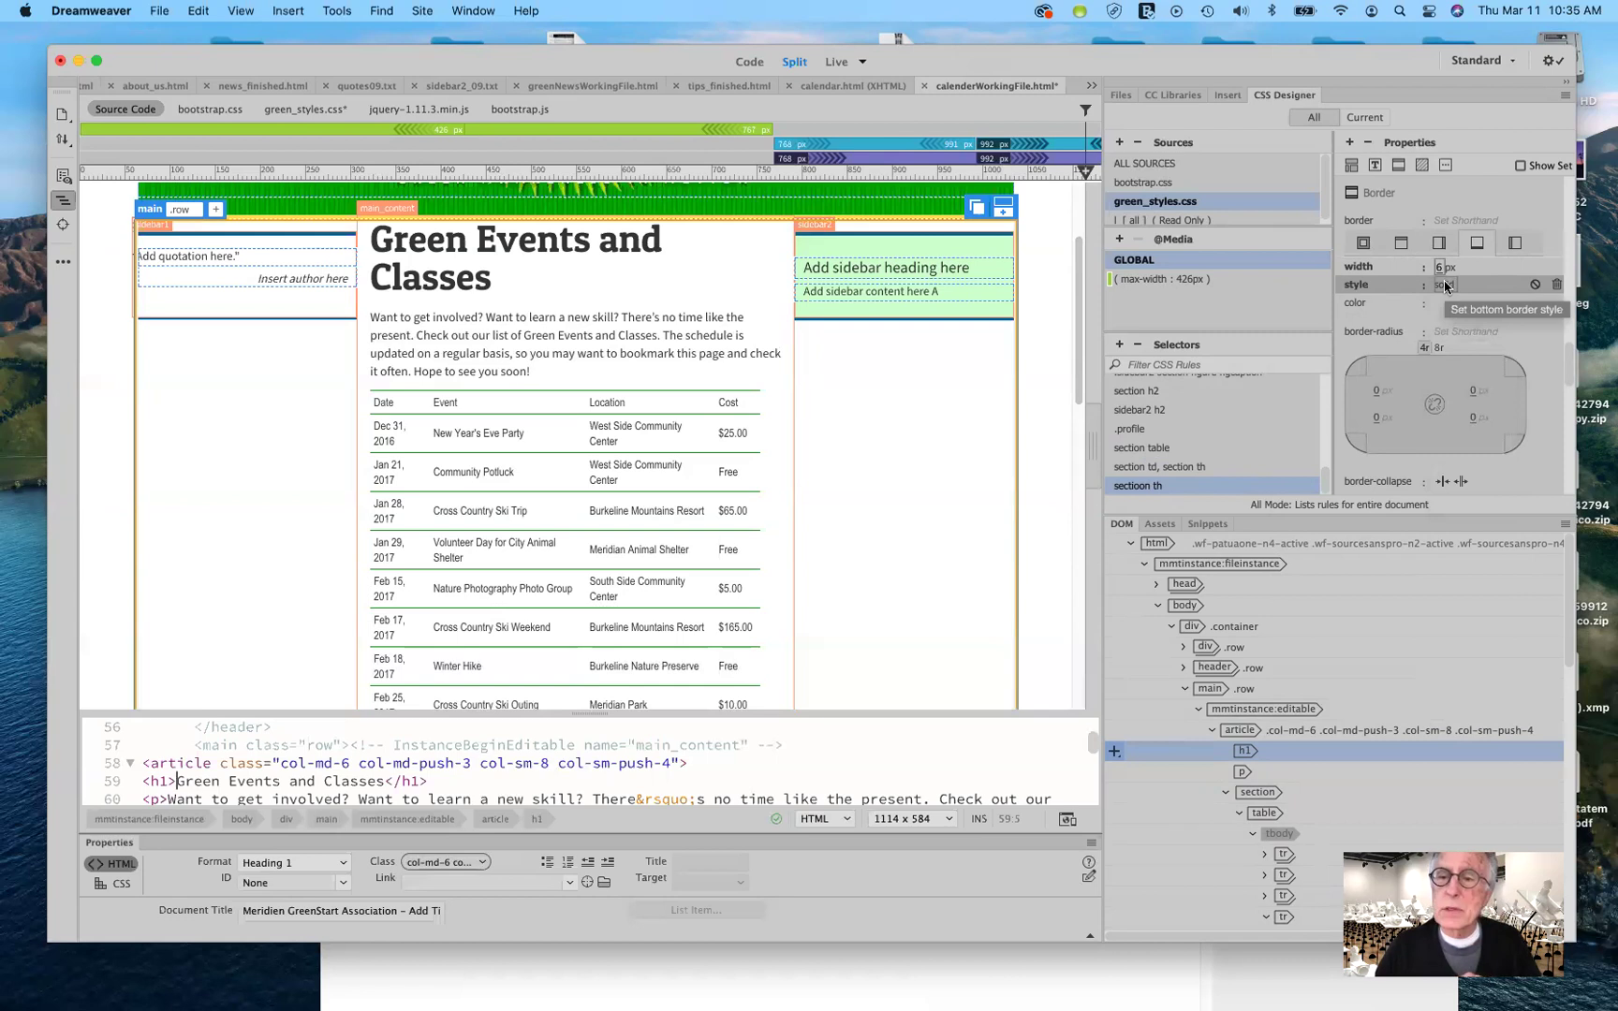
pyautogui.click(1445, 285)
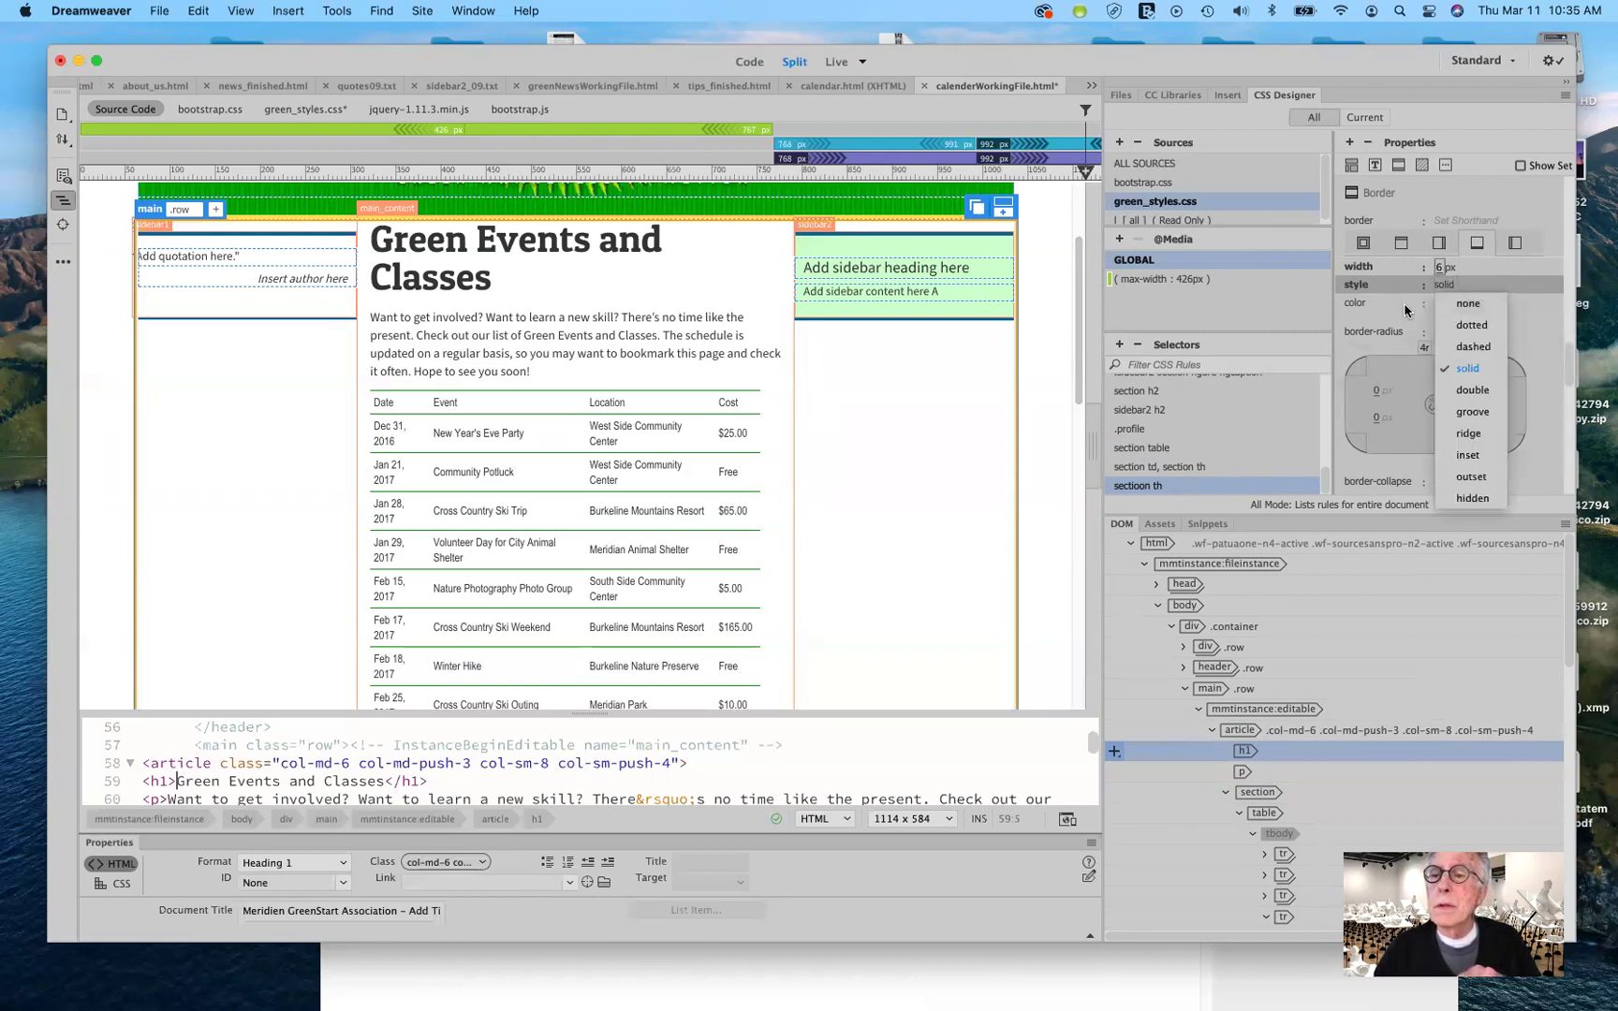
pyautogui.click(1405, 307)
# Set the bottom border color of the sectioon th rule to #090.
pyautogui.click(1444, 305)
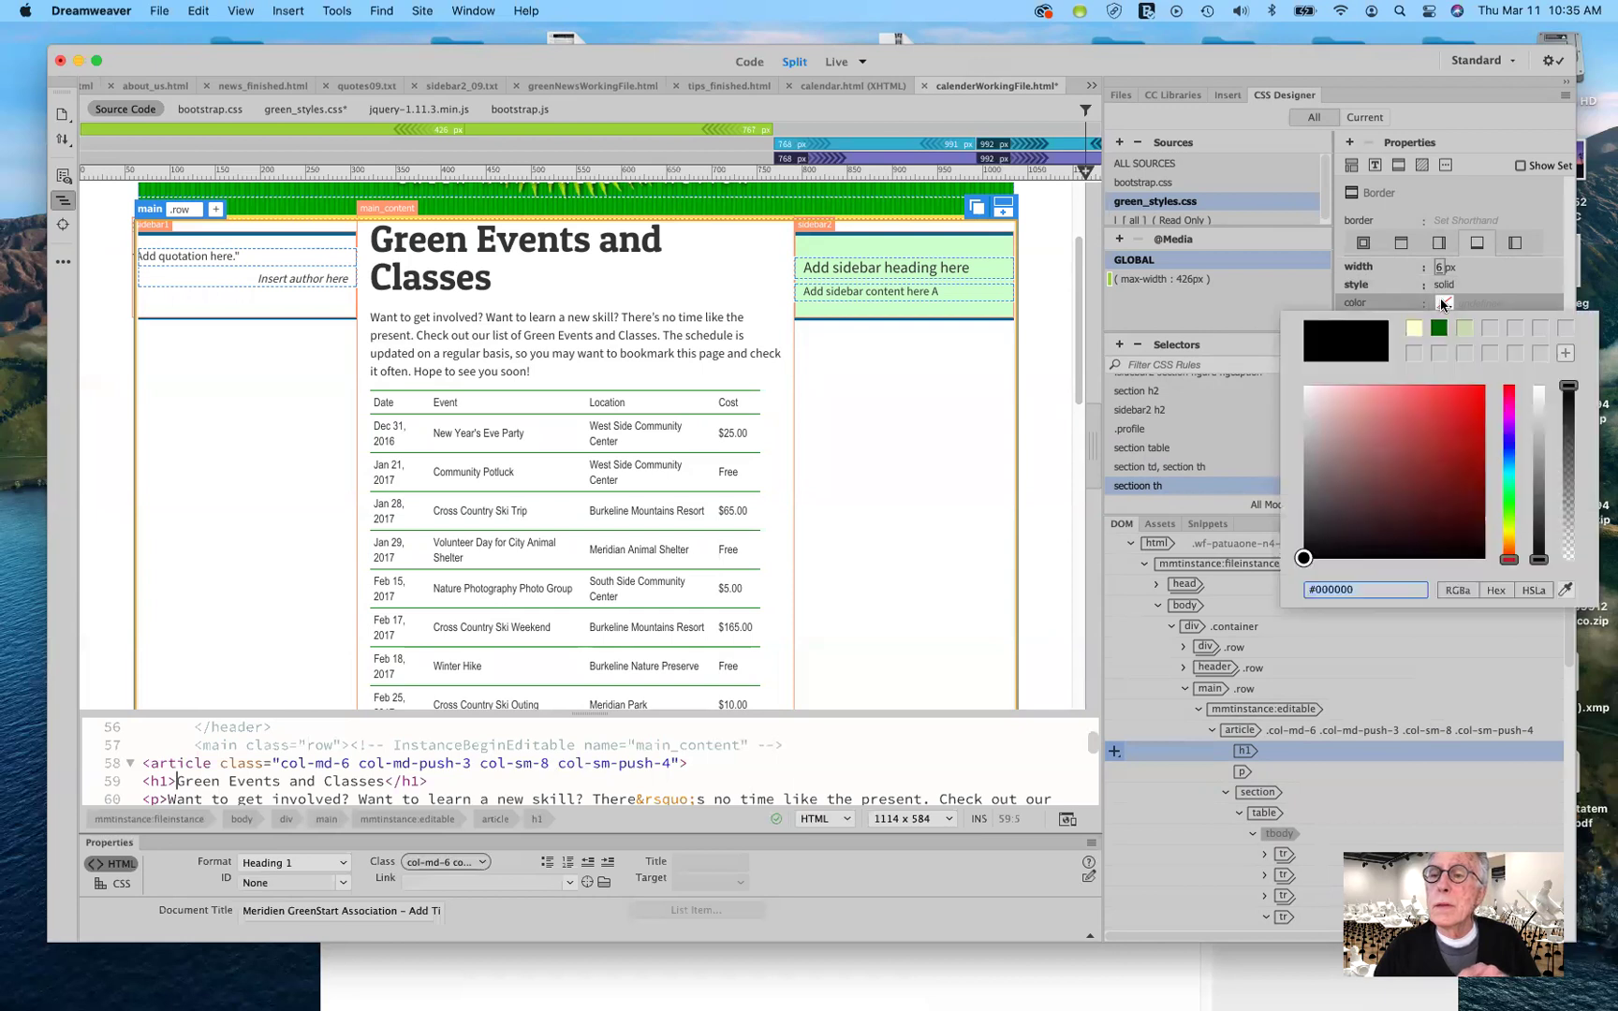
pyautogui.click(1440, 330)
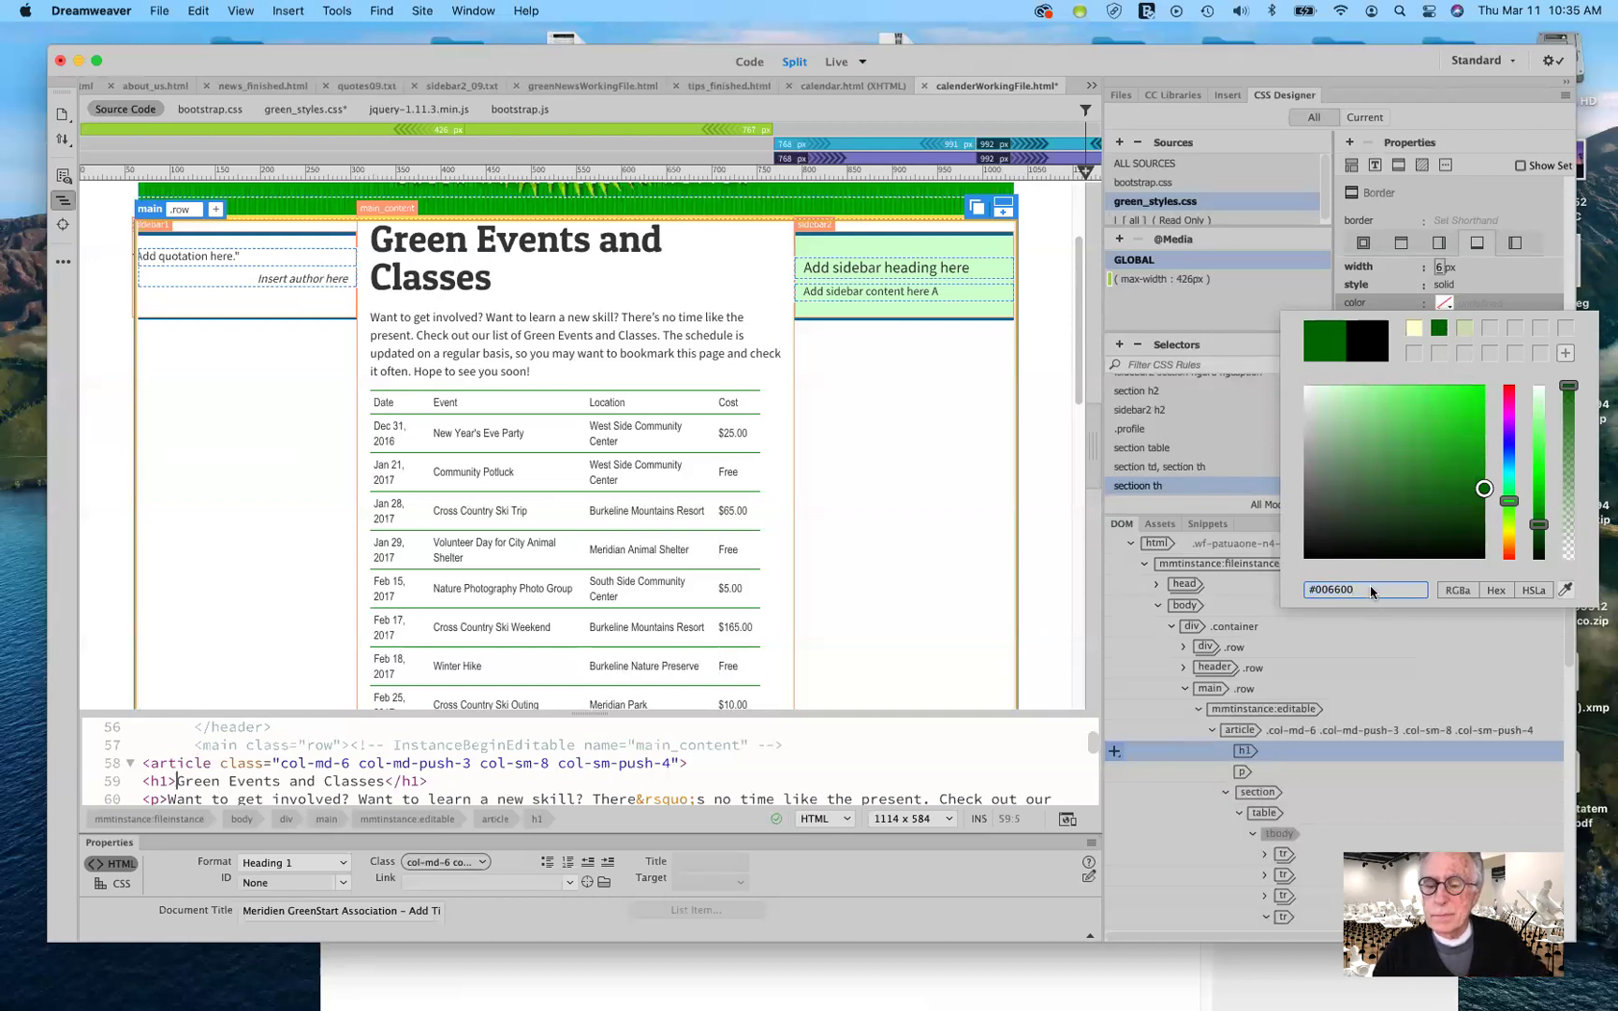
pyautogui.press('BackSpace')
pyautogui.press('BackSpace')
pyautogui.press('BackSpace')
pyautogui.press('BackSpace')
pyautogui.press('BackSpace')
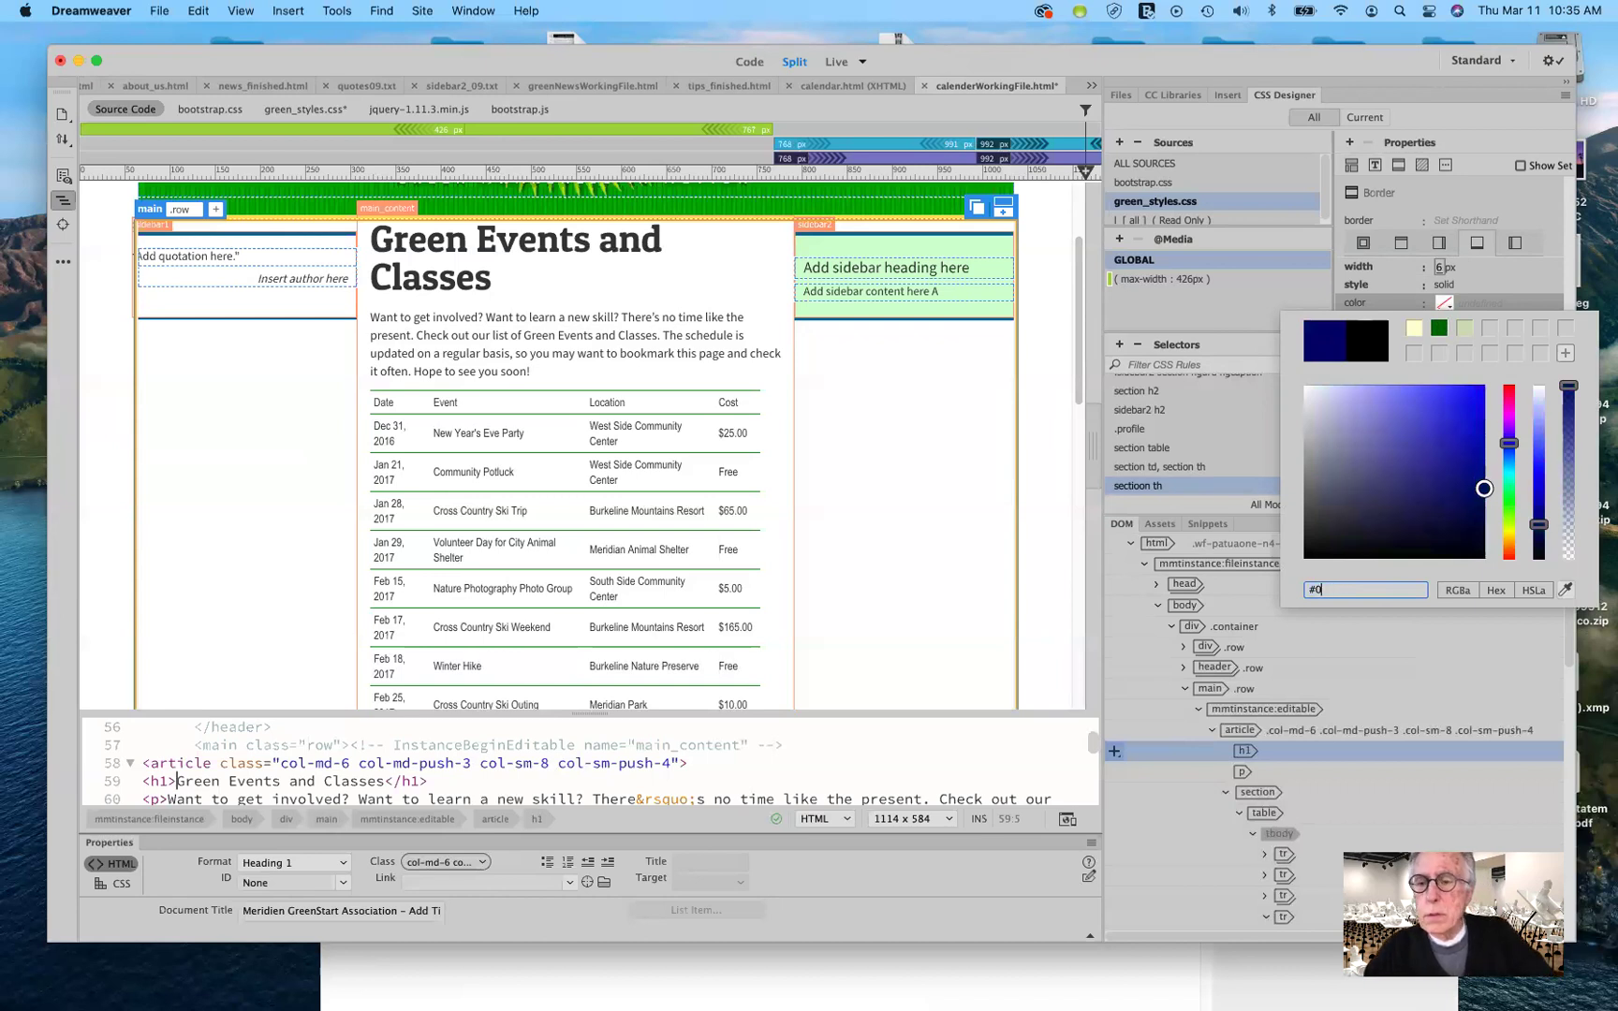
pyautogui.write('90')
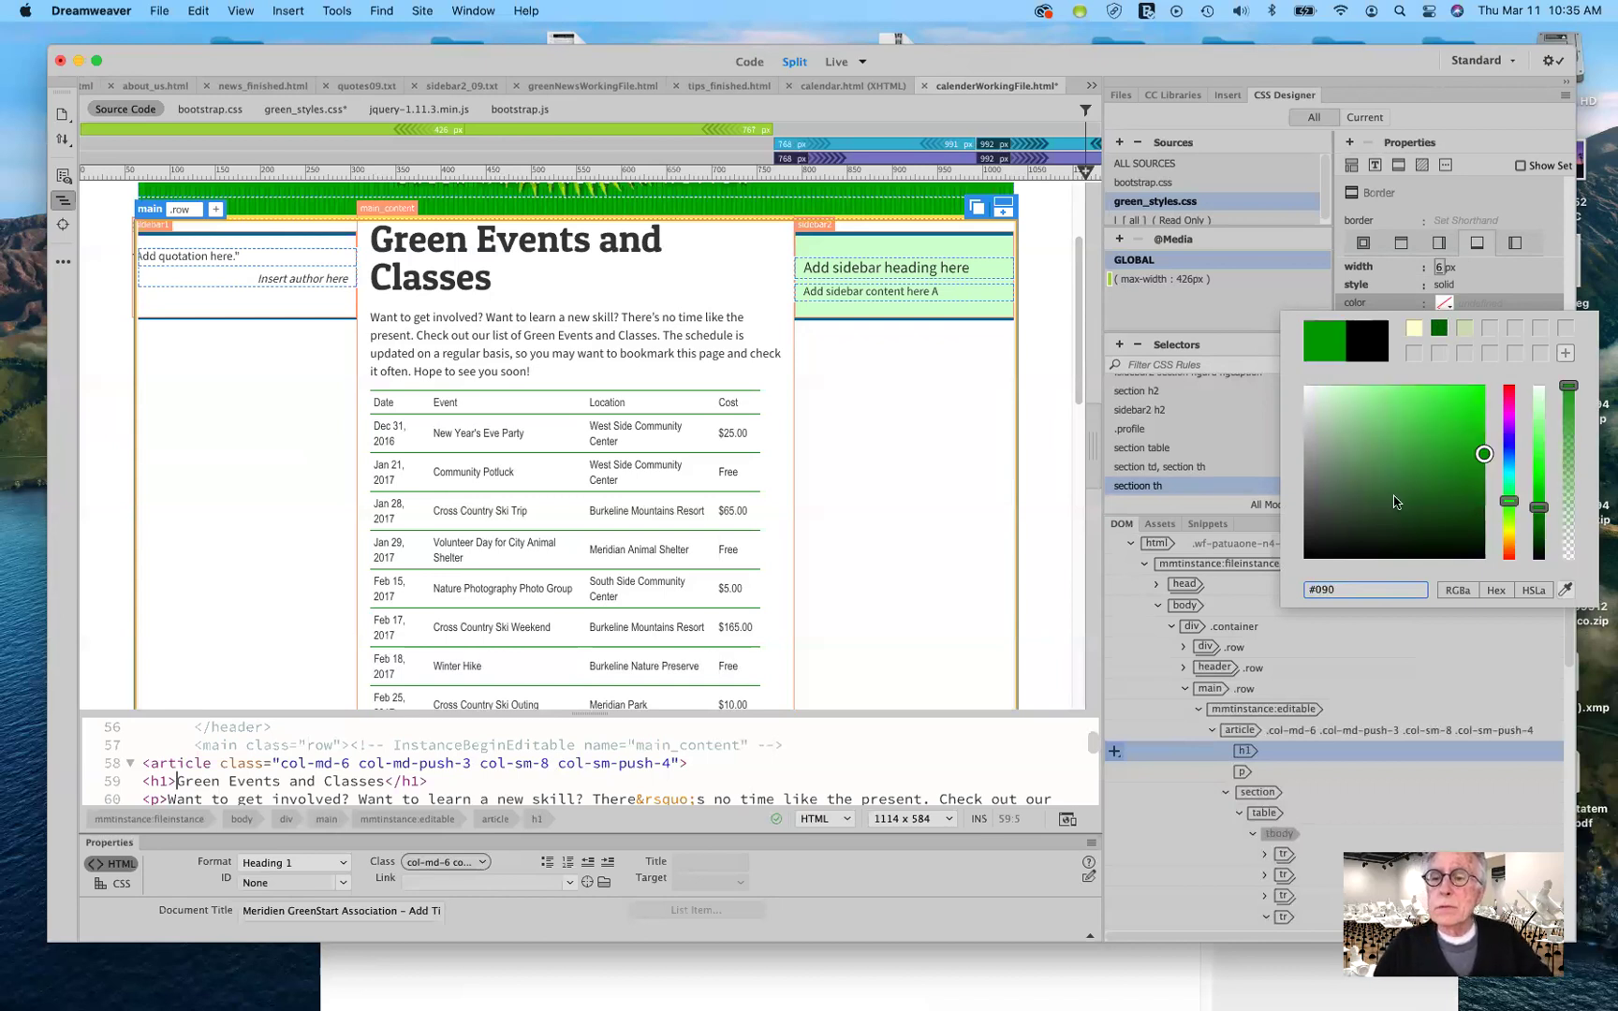
pyautogui.click(1567, 354)
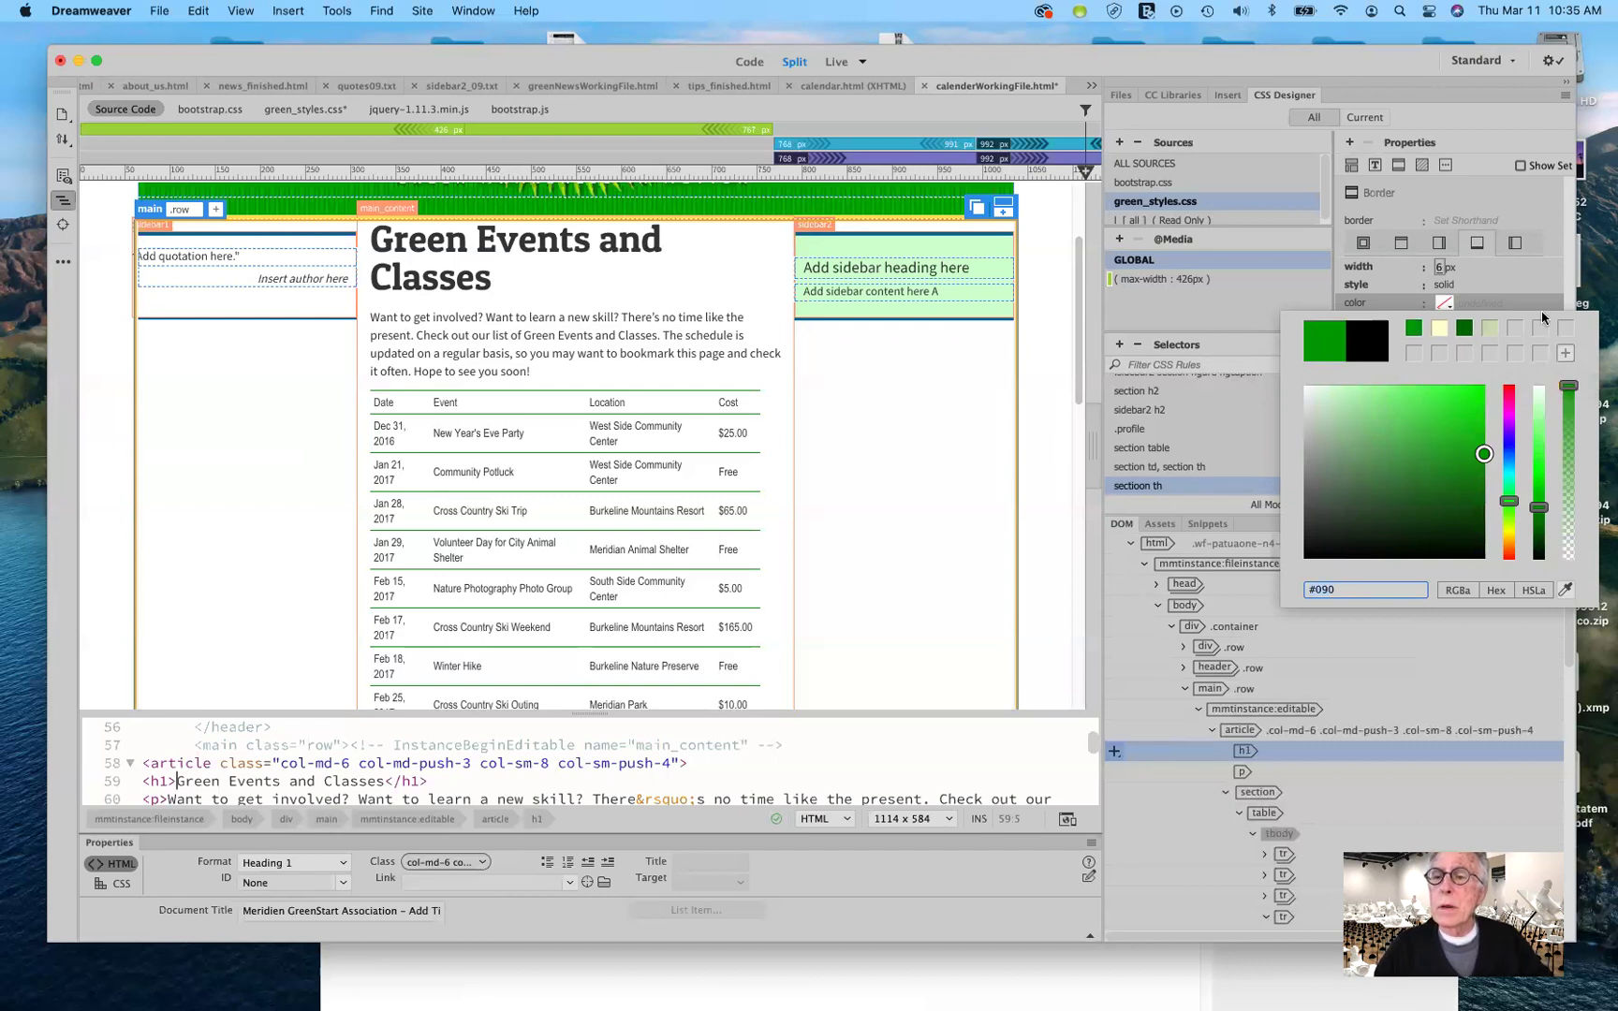
pyautogui.click(1508, 302)
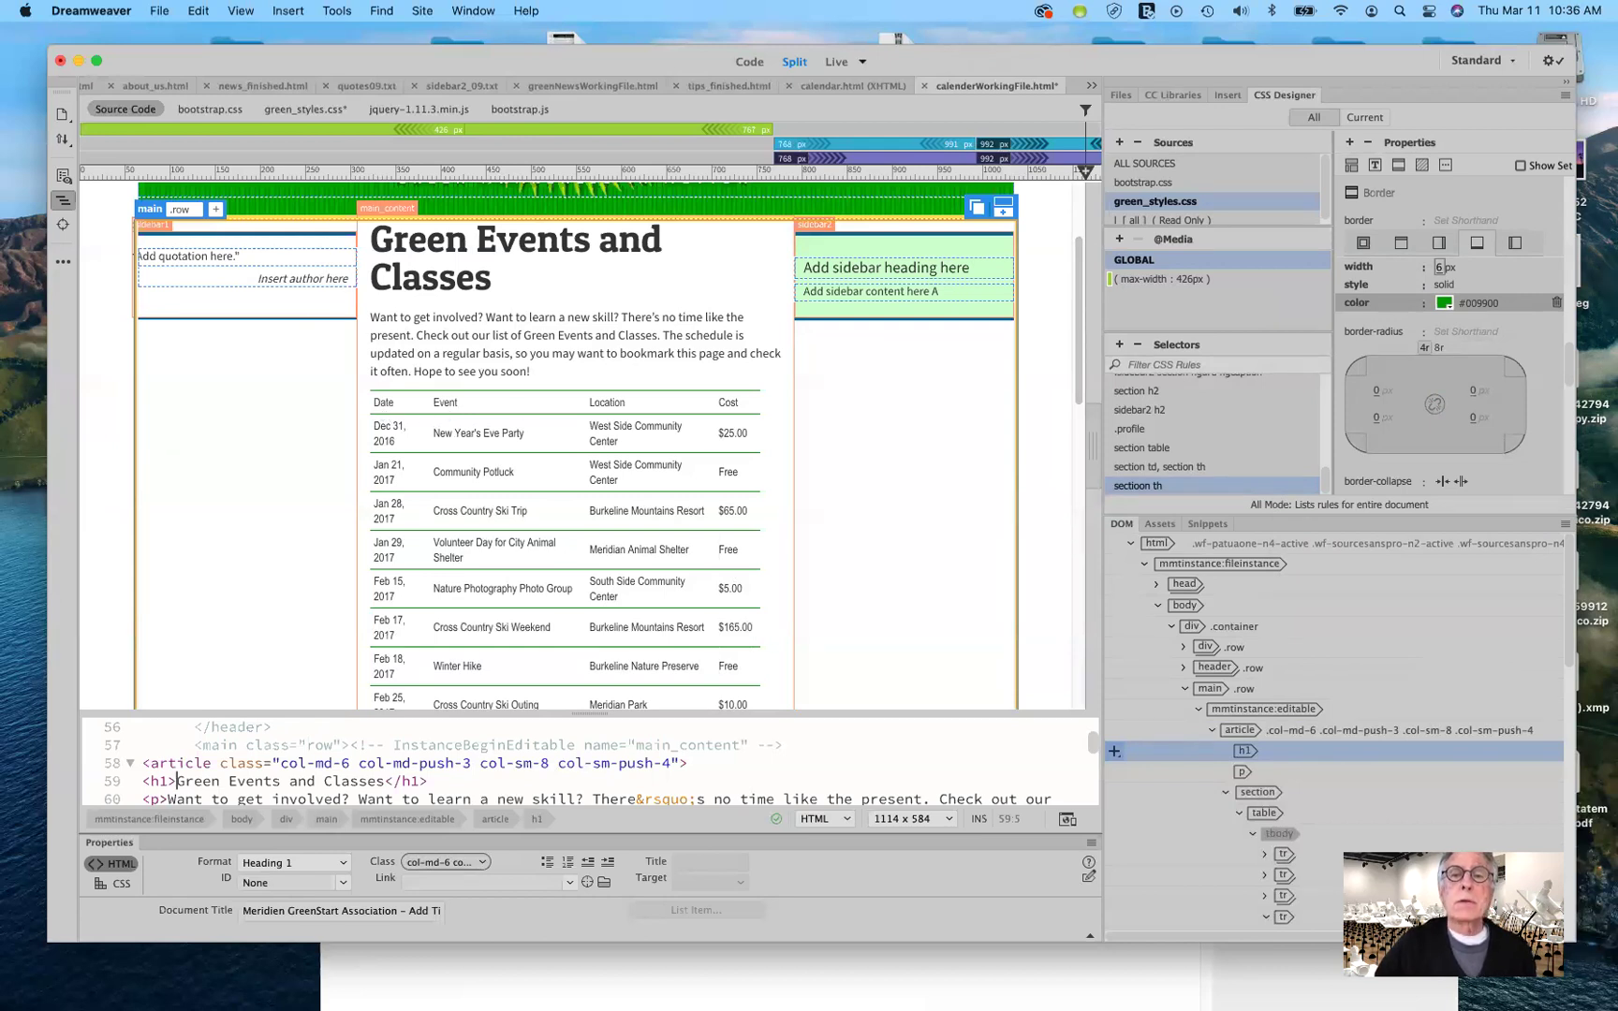
# Switch to Design view and change the Date cell's opening and closing tags from td to th in the code.
pyautogui.click(863, 62)
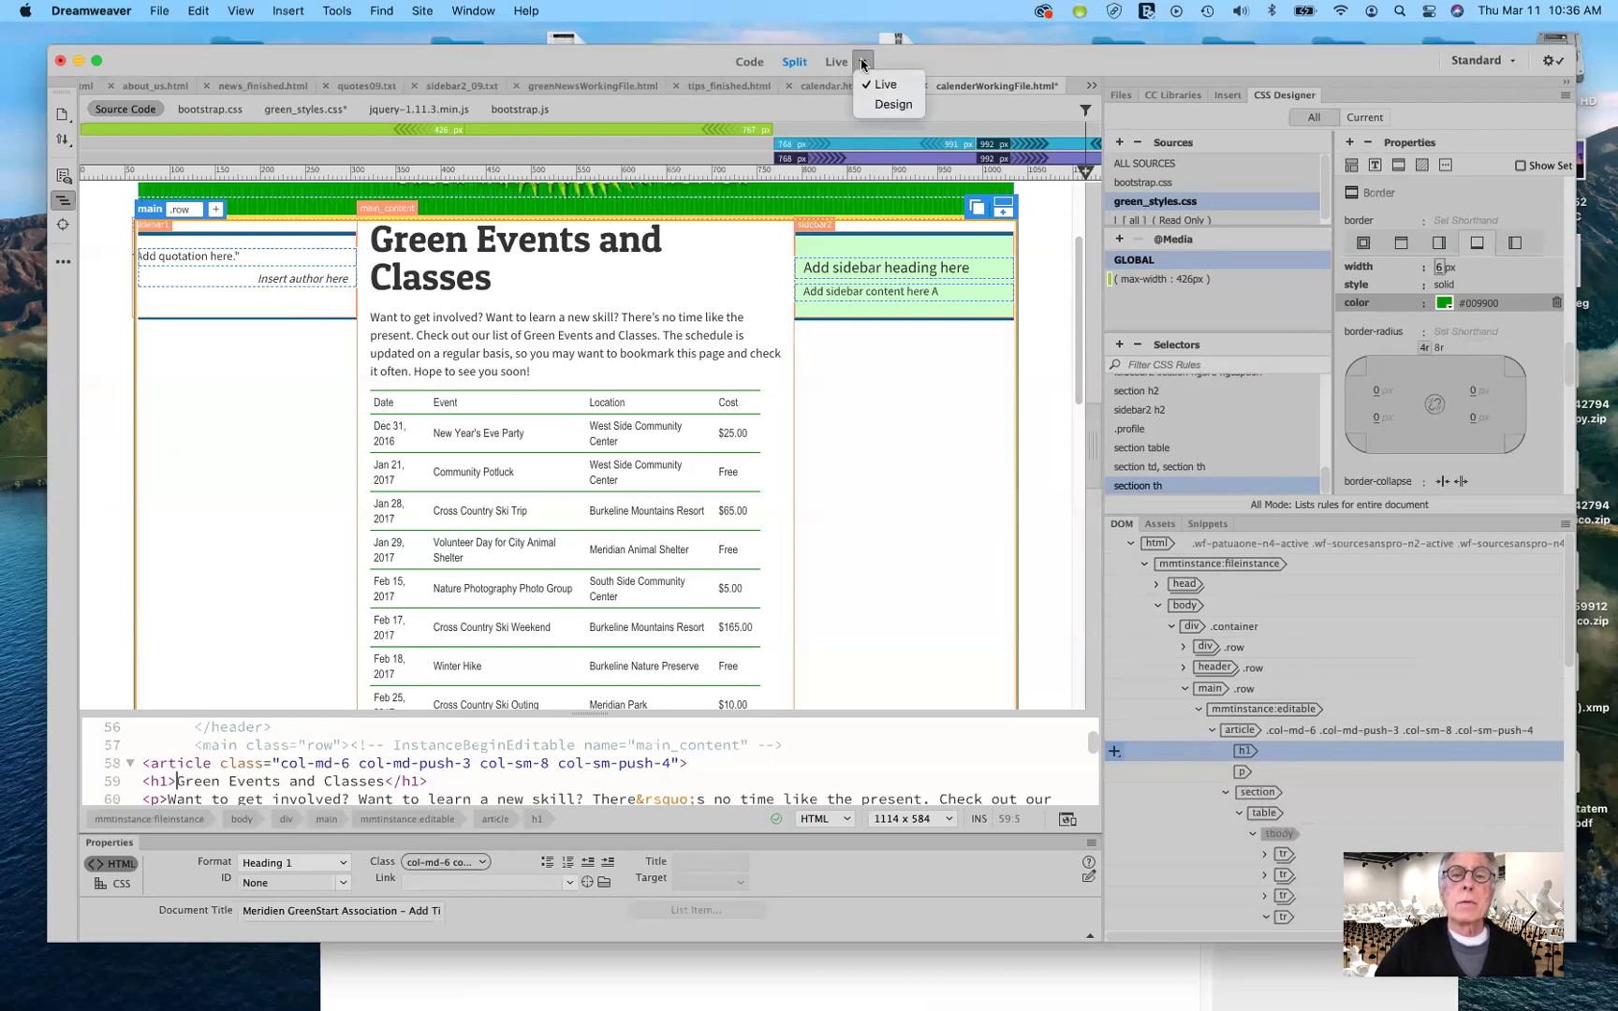
pyautogui.click(902, 404)
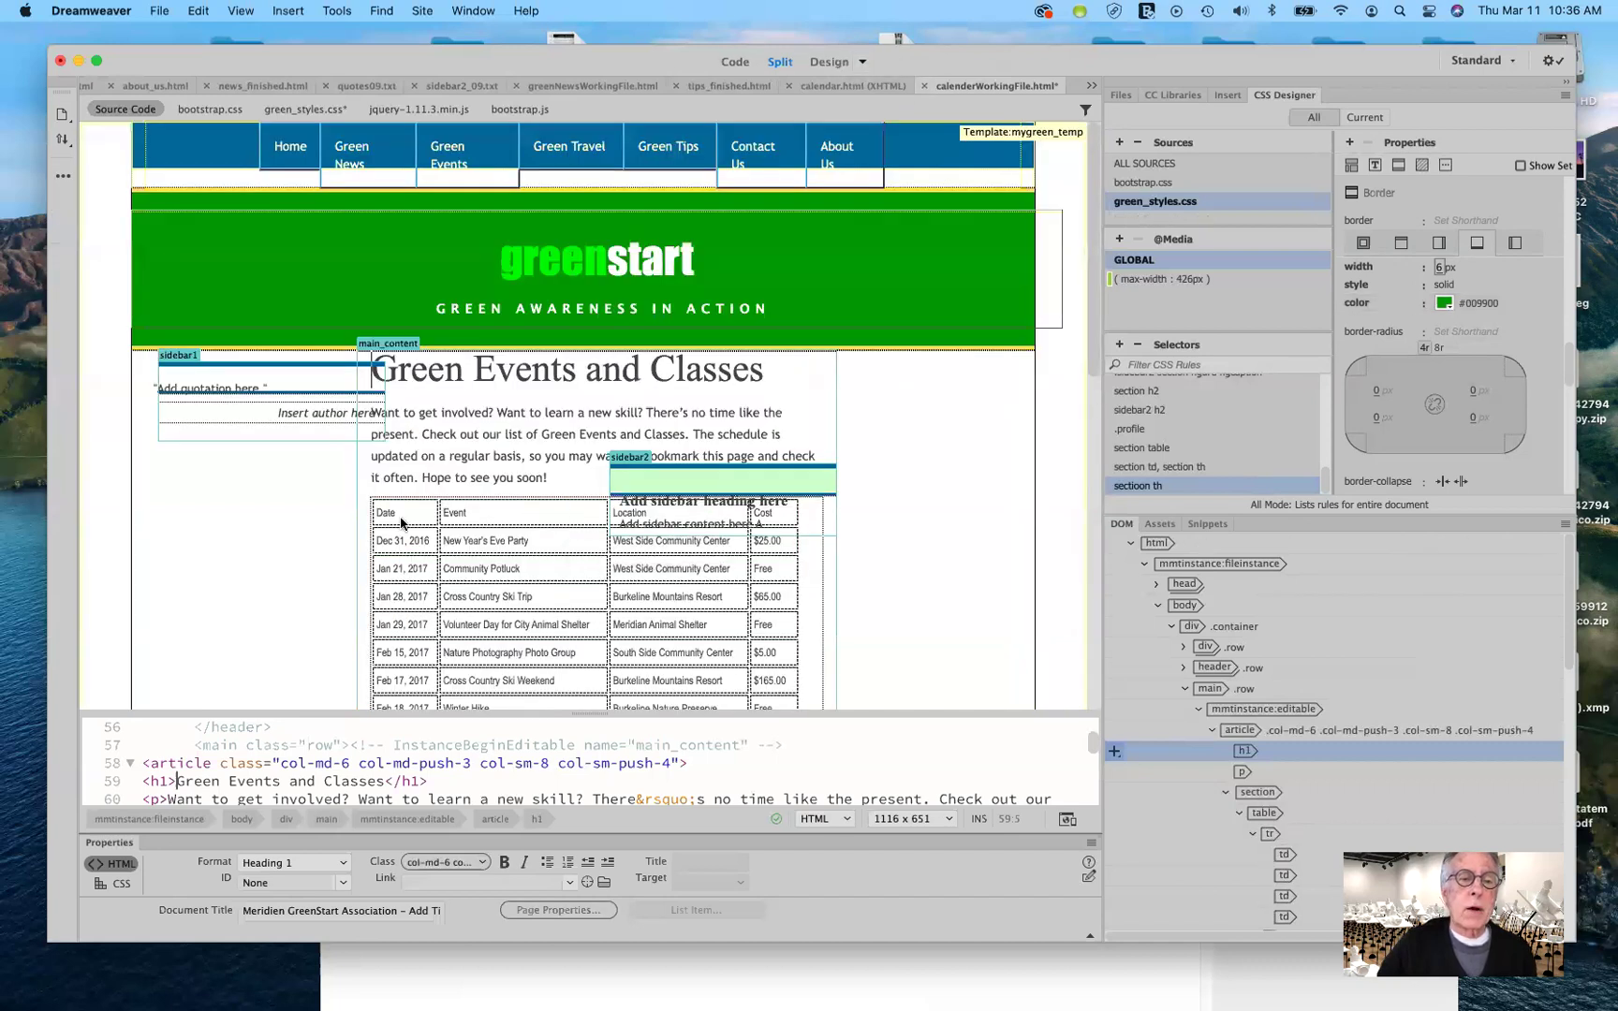
pyautogui.click(400, 515)
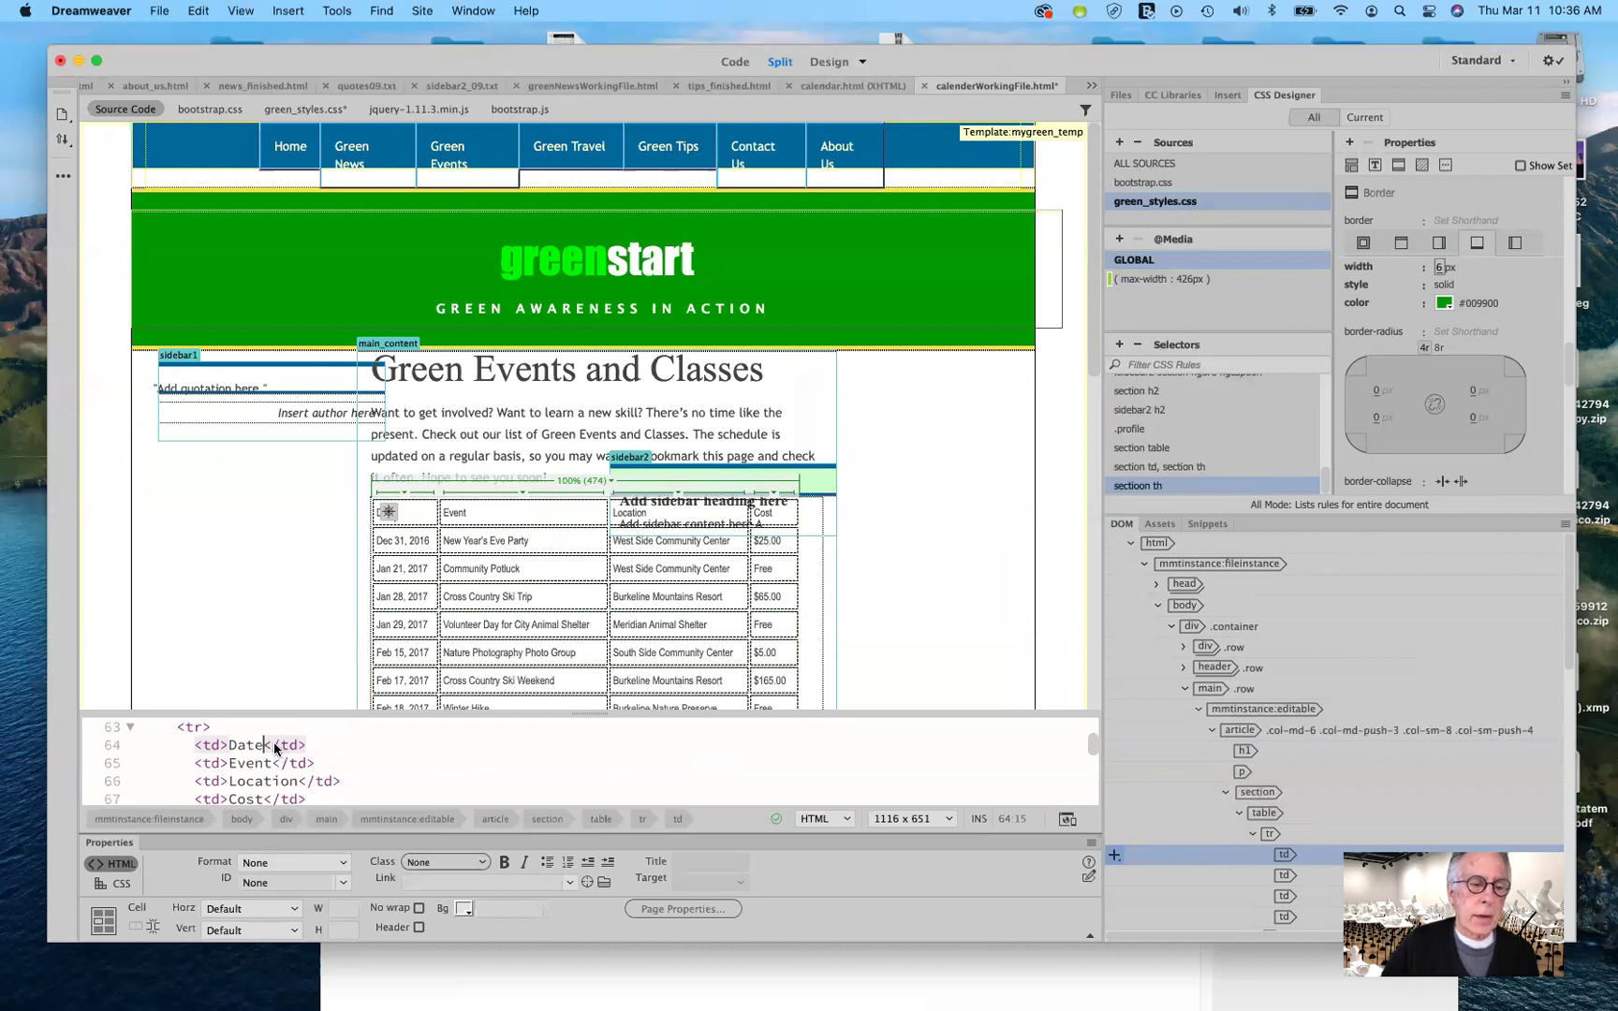
pyautogui.click(222, 746)
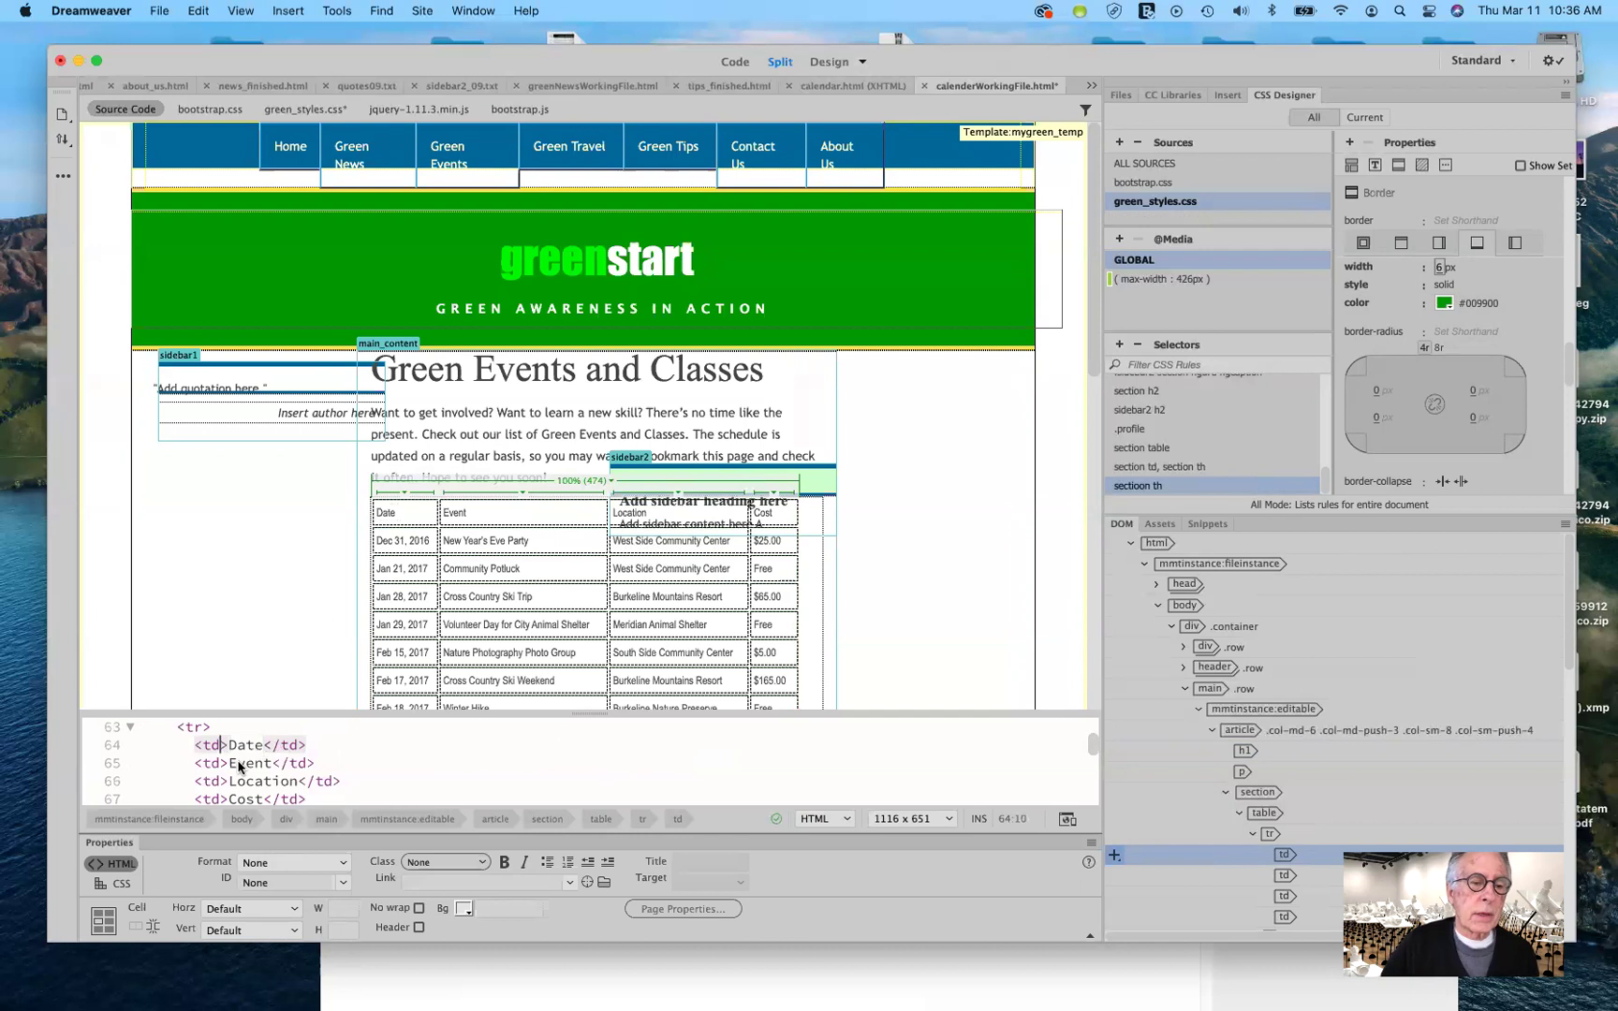
pyautogui.press('BackSpace')
pyautogui.write('h')
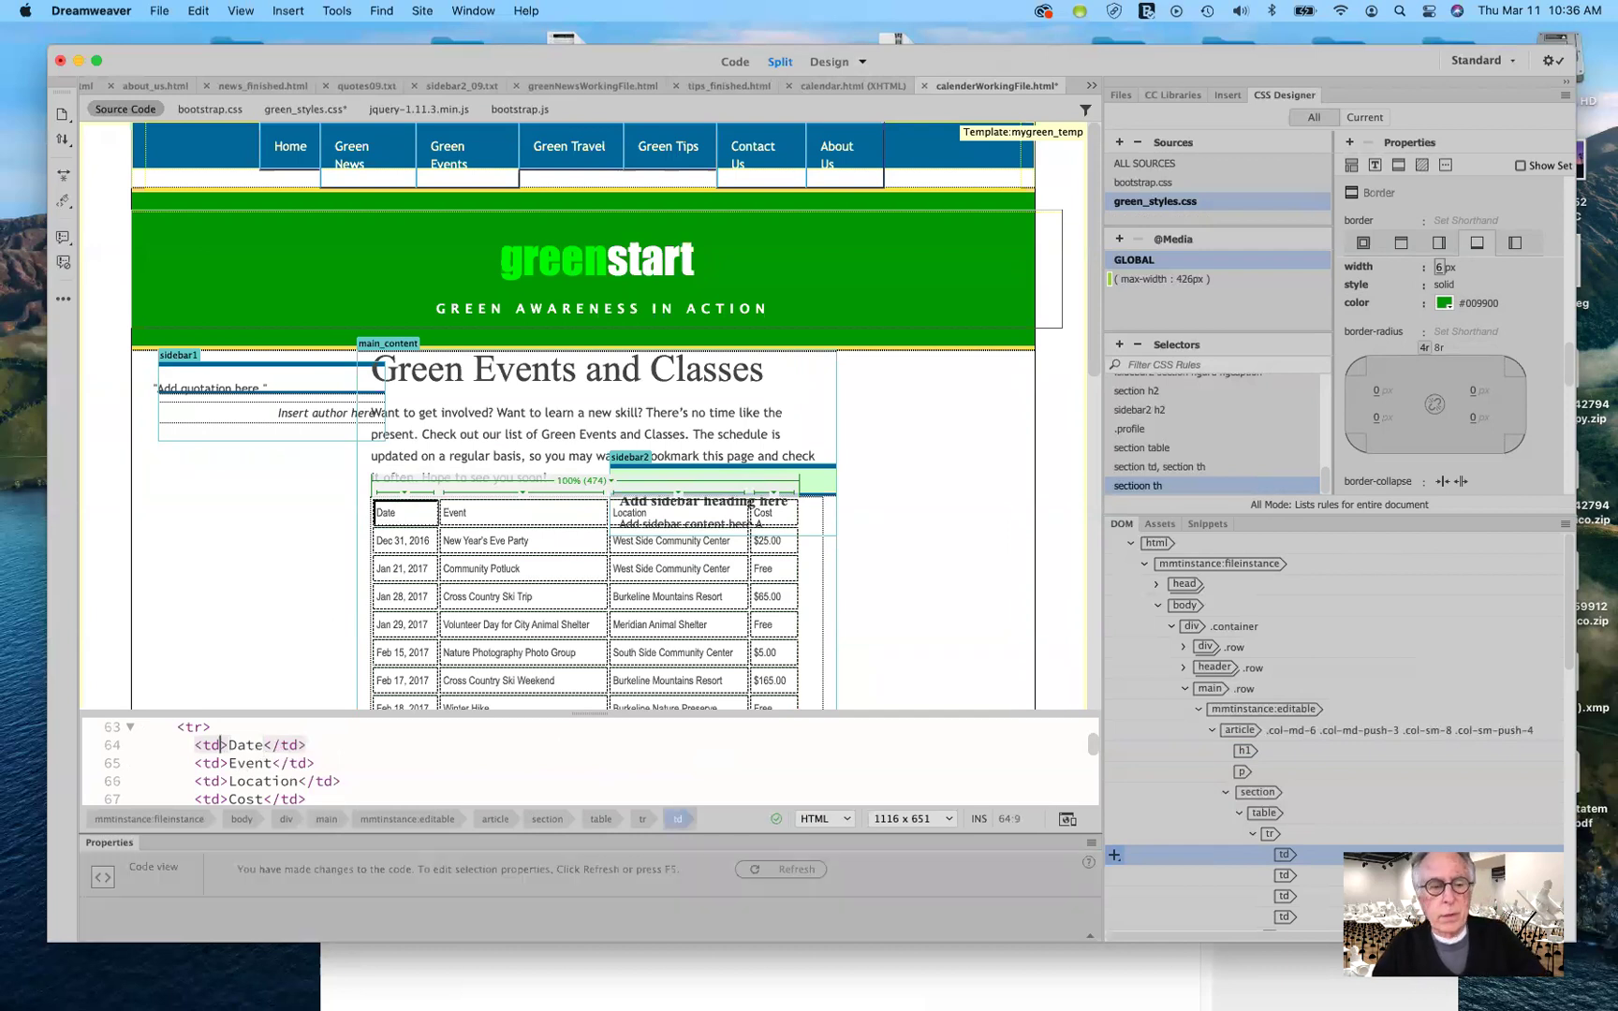
pyautogui.click(299, 746)
pyautogui.press('BackSpace')
pyautogui.write('h')
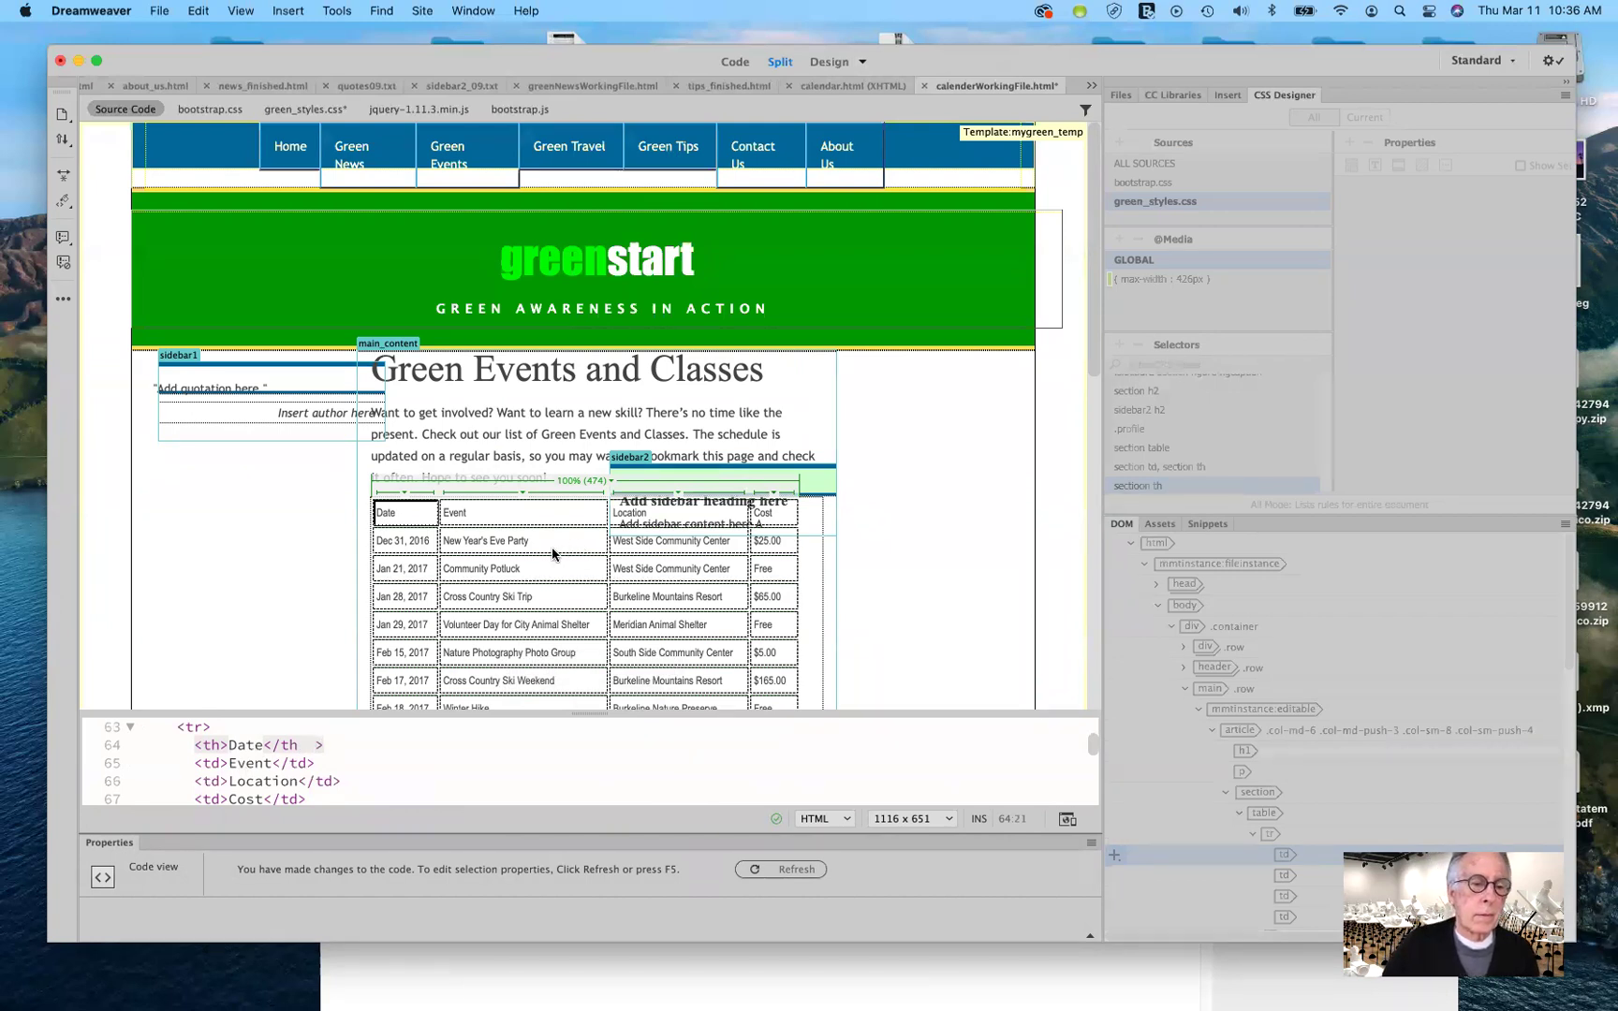
# Apply the code edit to the page and return the document to Live view.
pyautogui.click(859, 553)
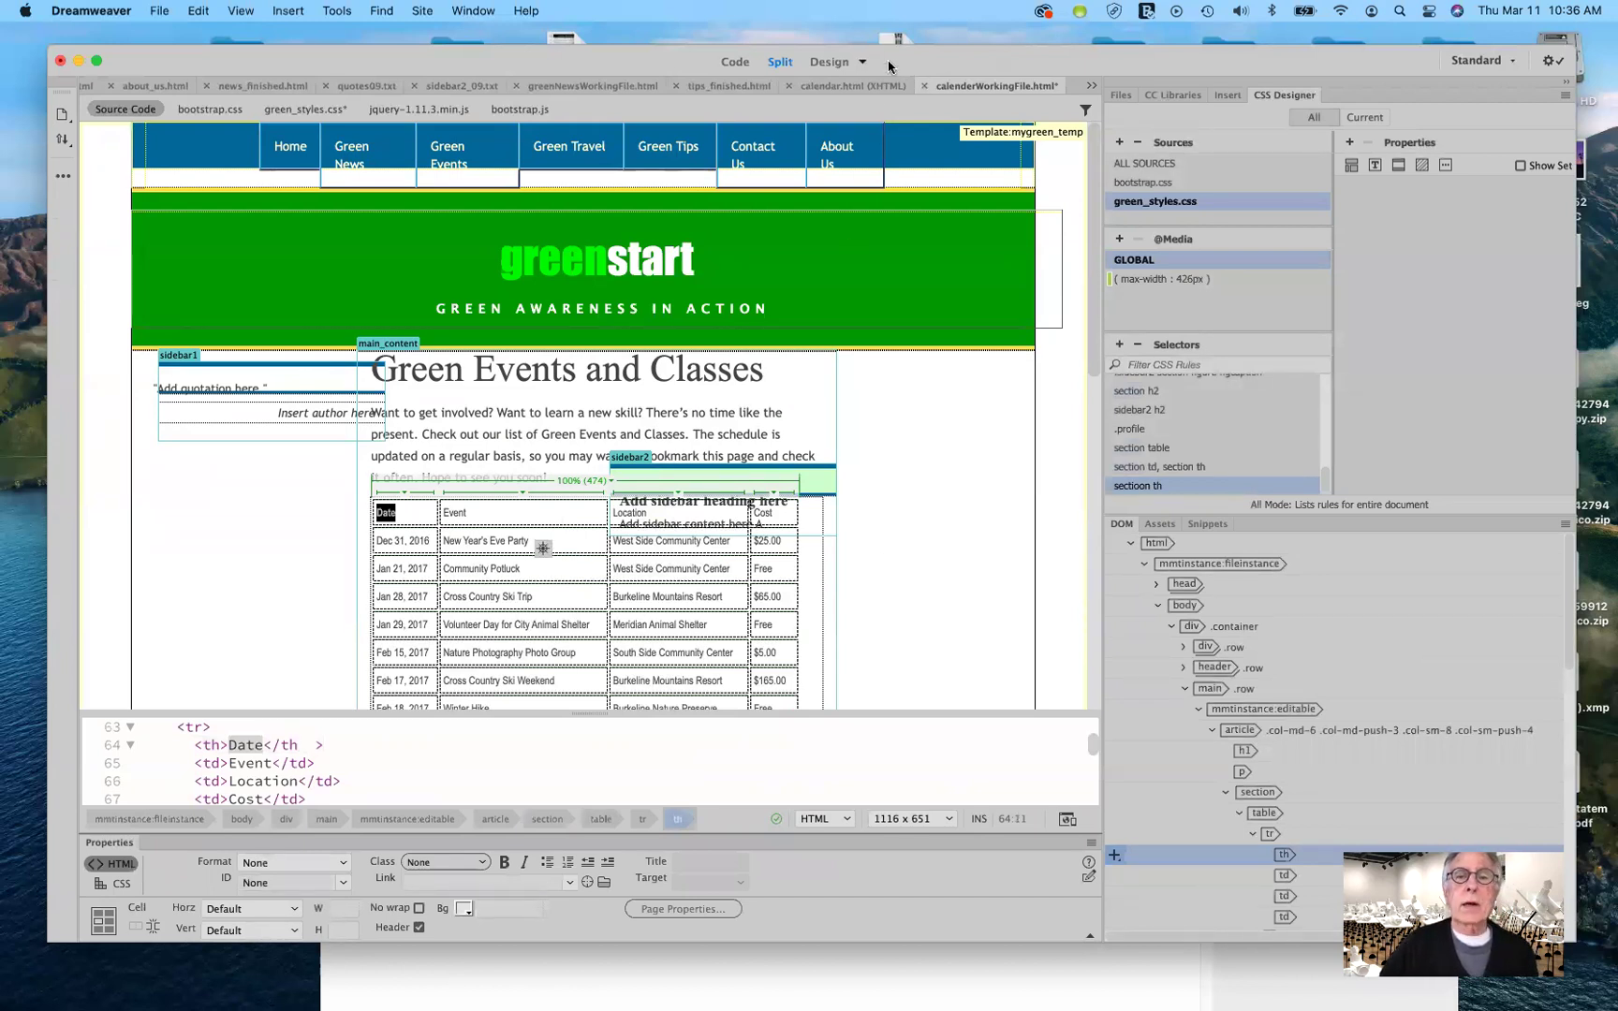
pyautogui.click(865, 62)
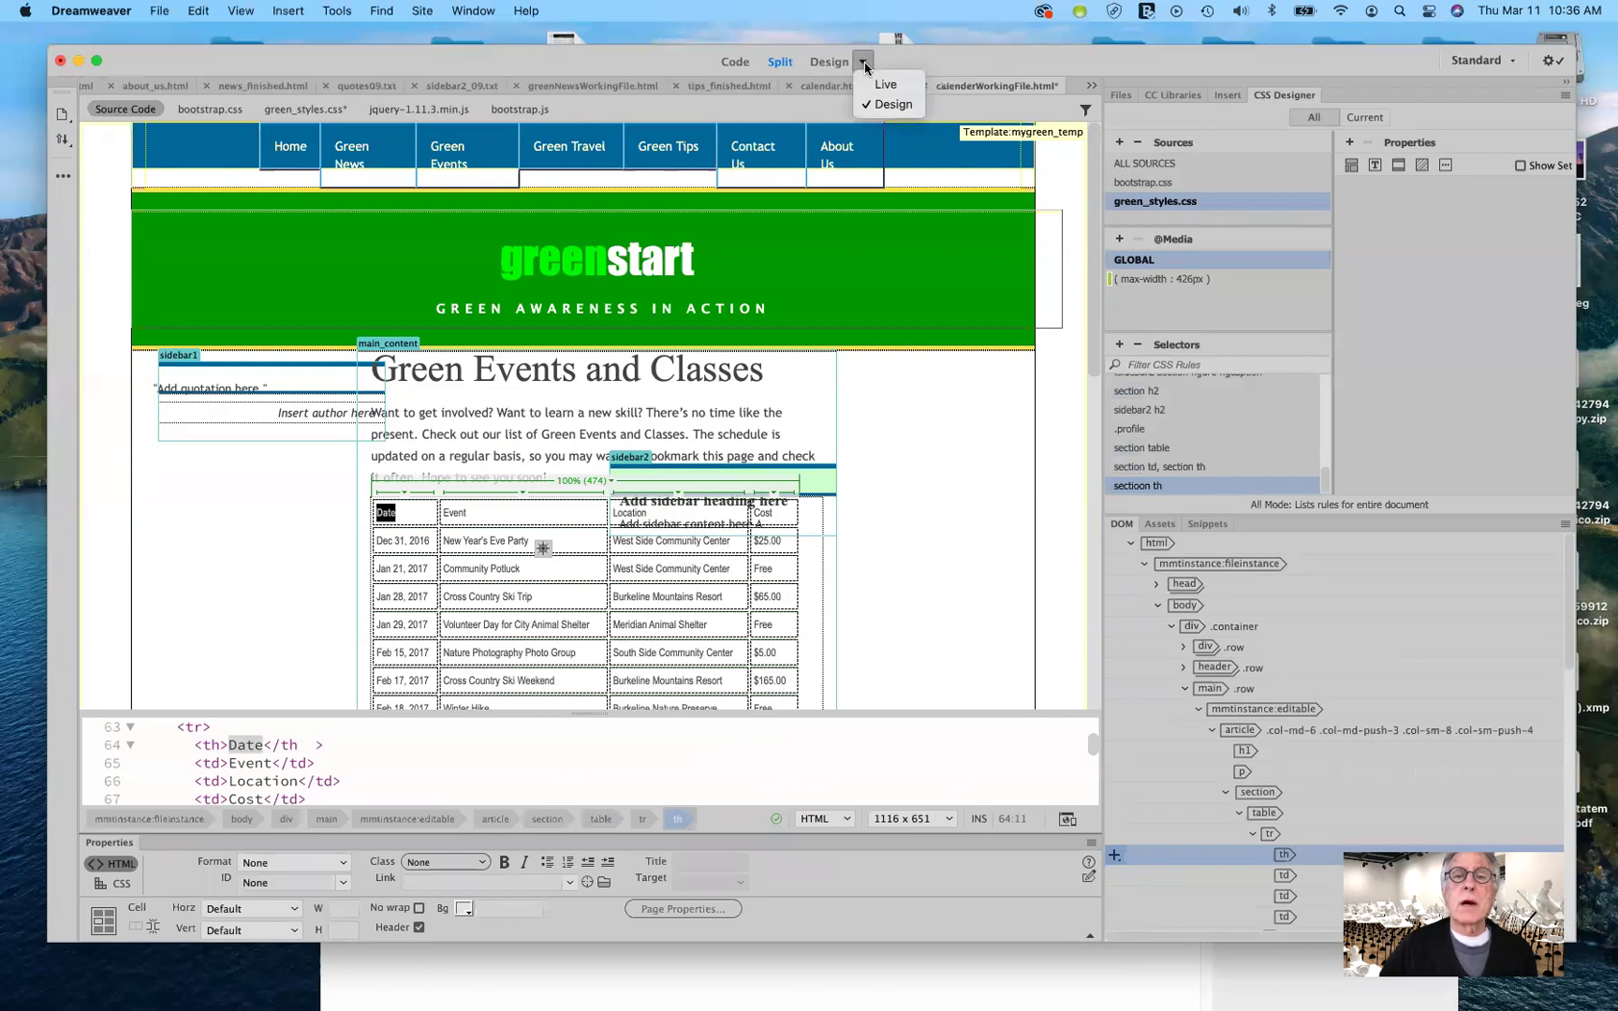
pyautogui.click(870, 89)
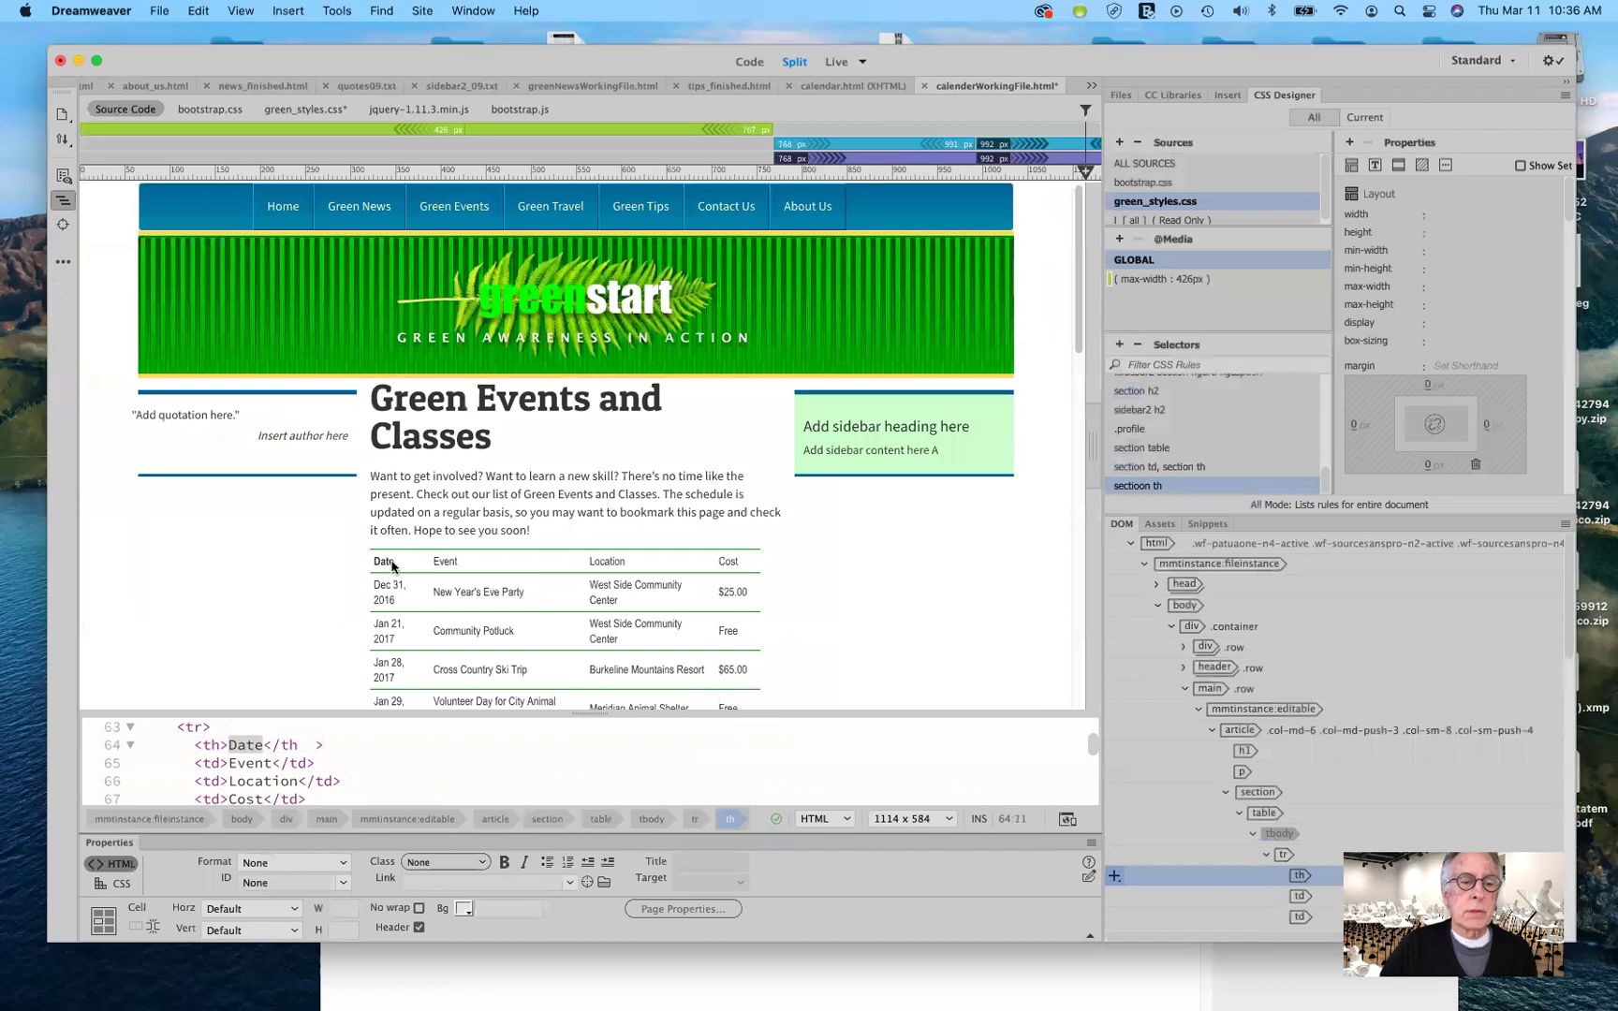
# Correct the misspelled sectioon th selector in green_styles.css so that it reads section th.
pyautogui.click(391, 564)
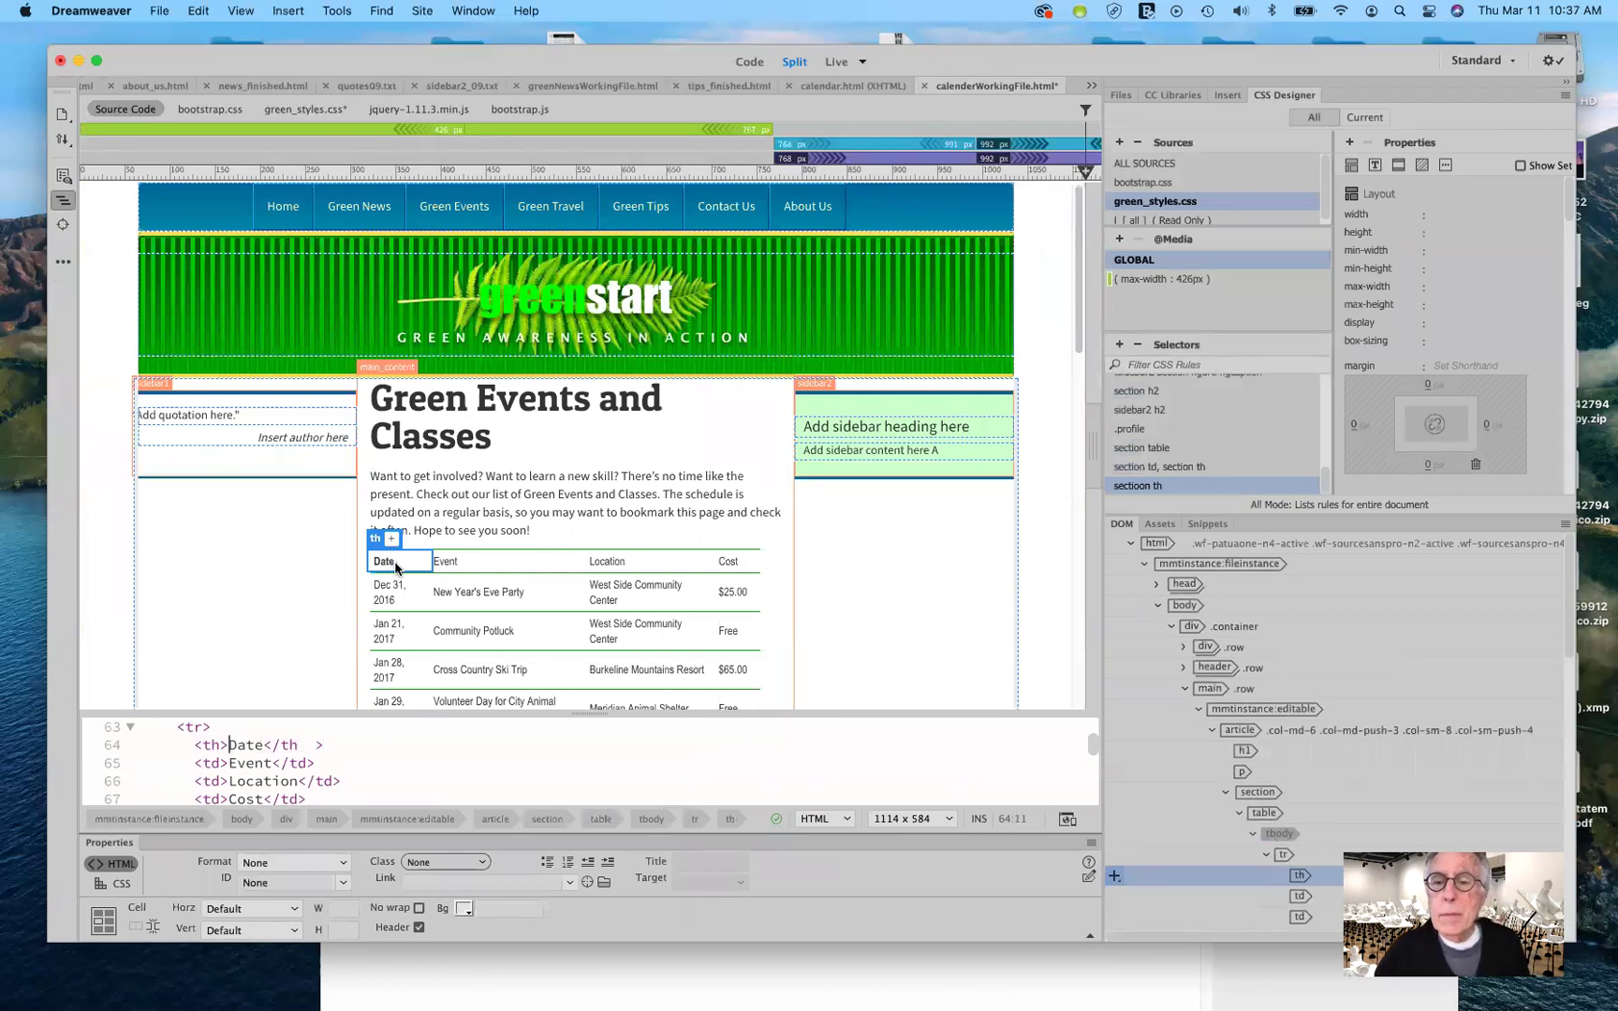
pyautogui.doubleClick(1142, 488)
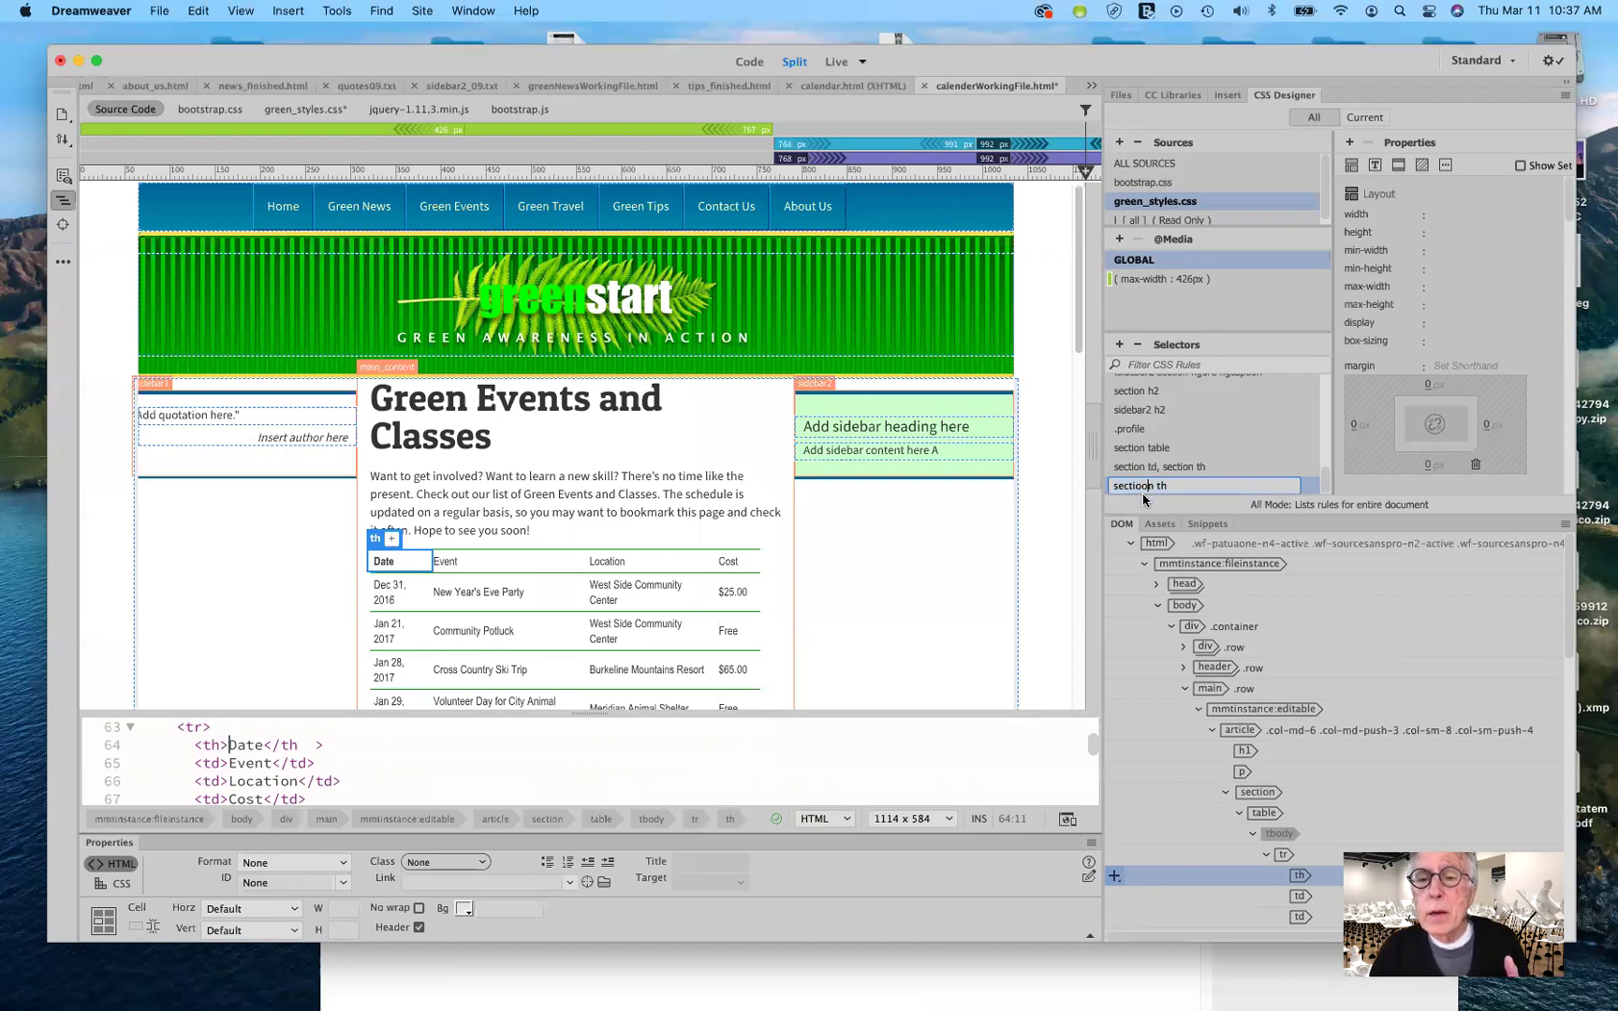
pyautogui.press('BackSpace')
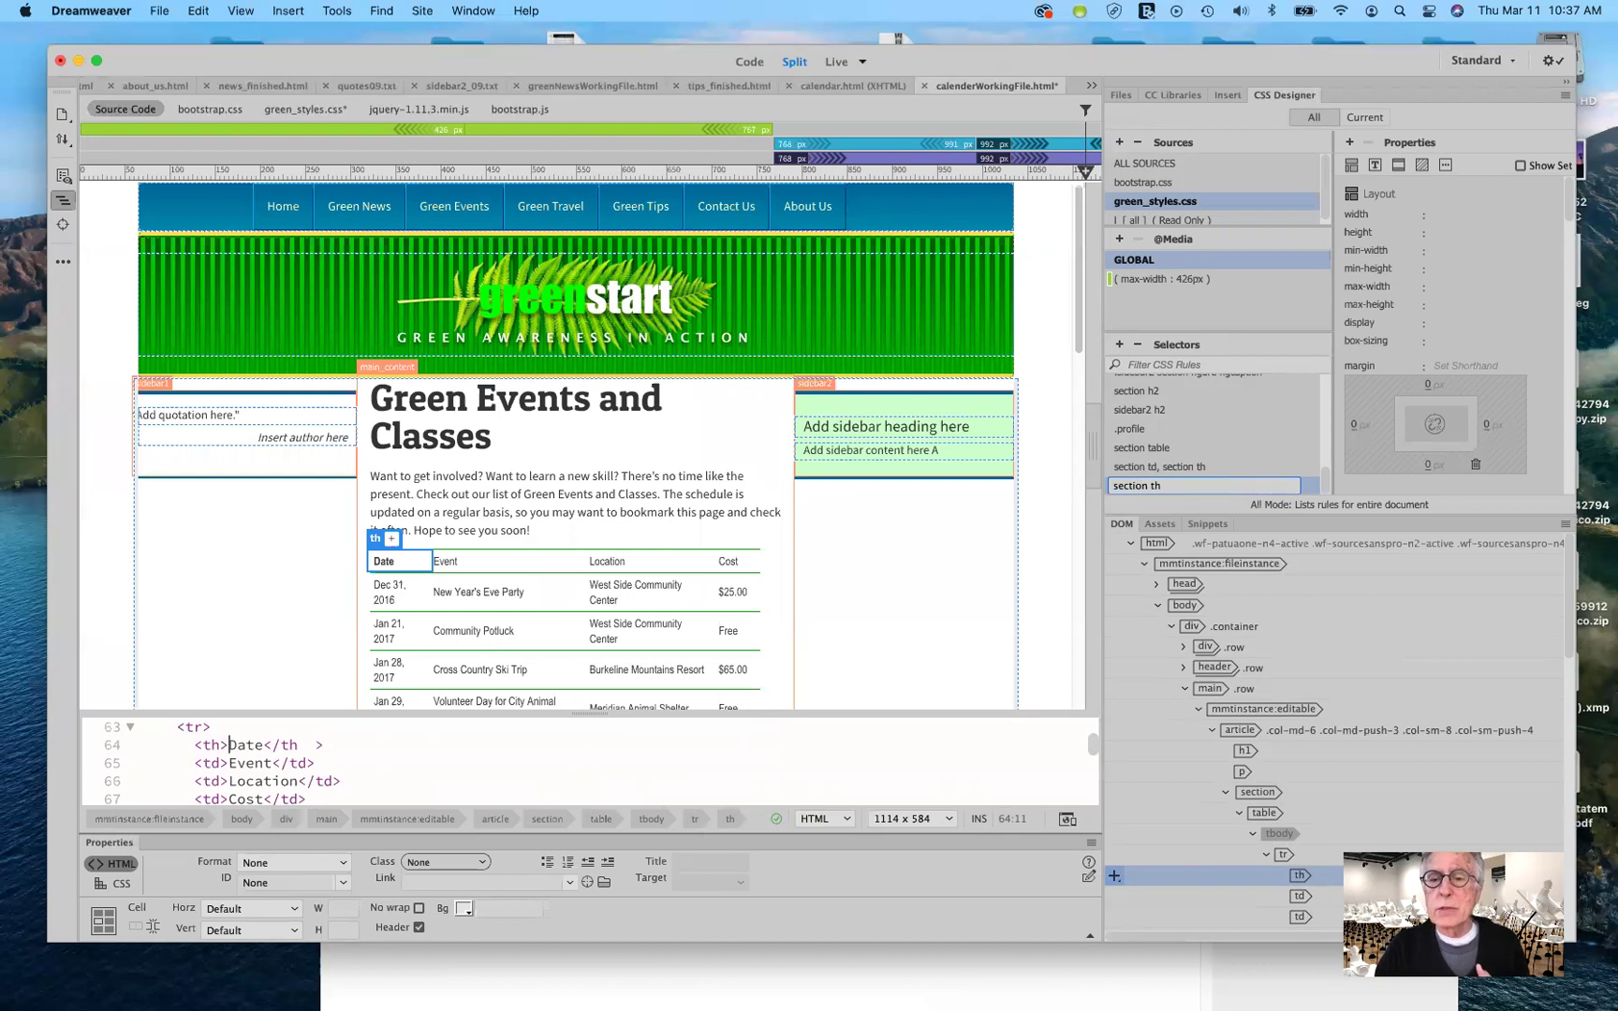
pyautogui.press('super+a')
pyautogui.press('BackSpace')
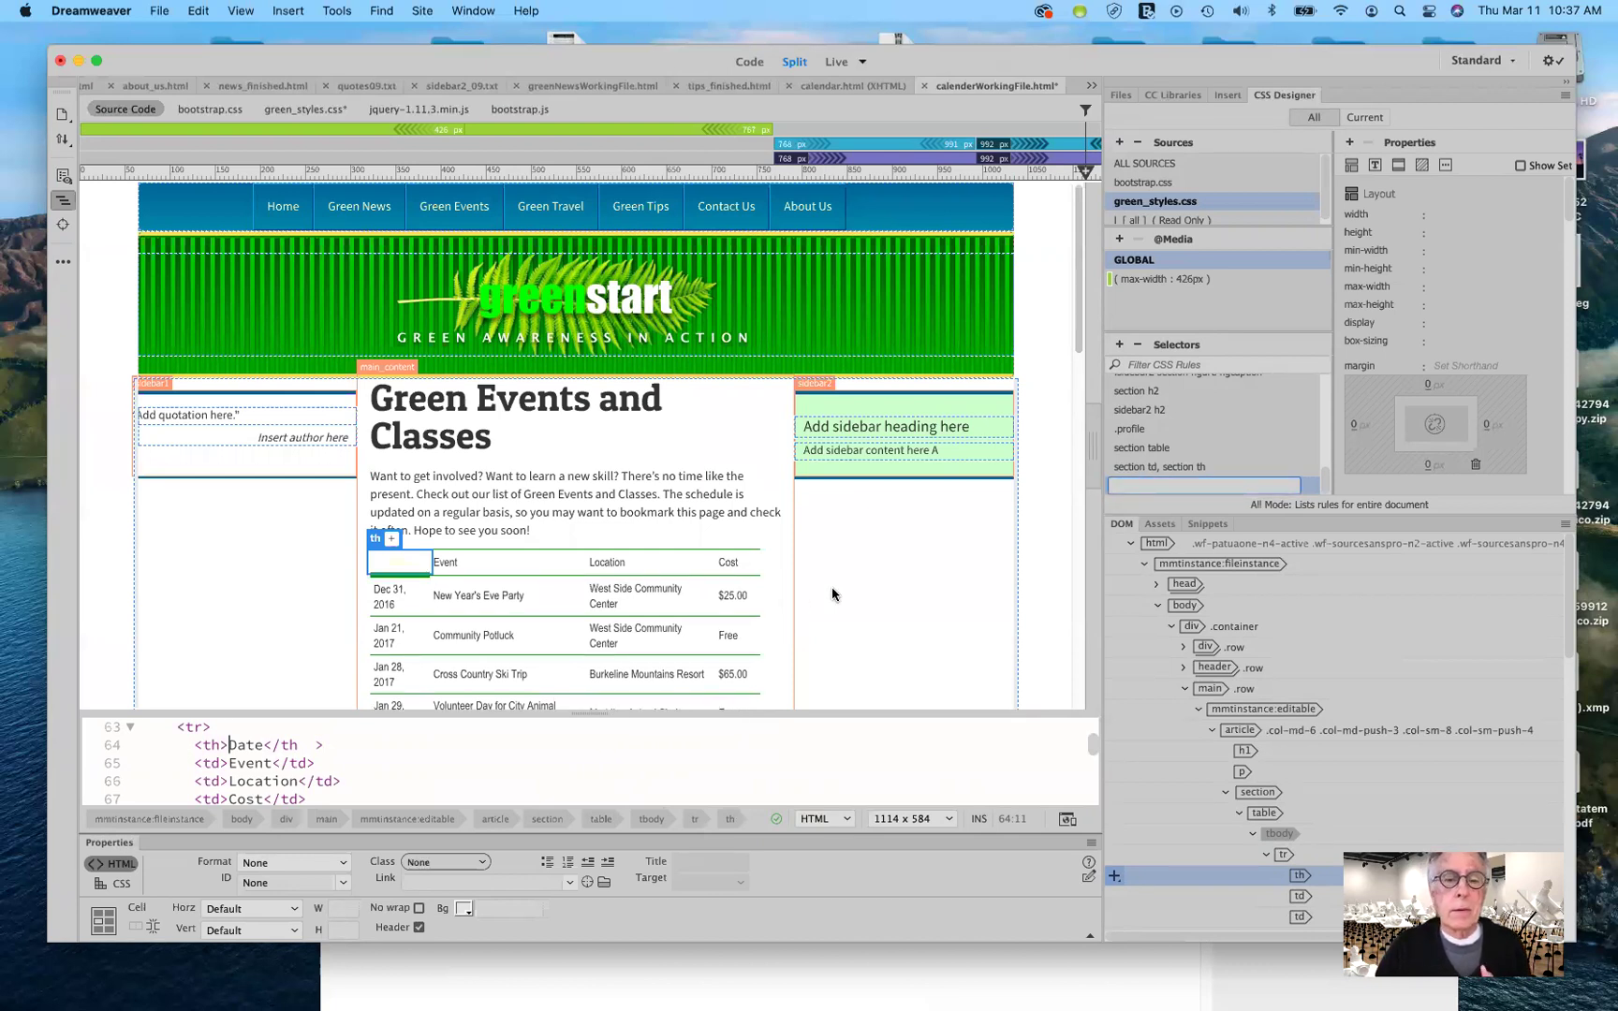
pyautogui.press('Return')
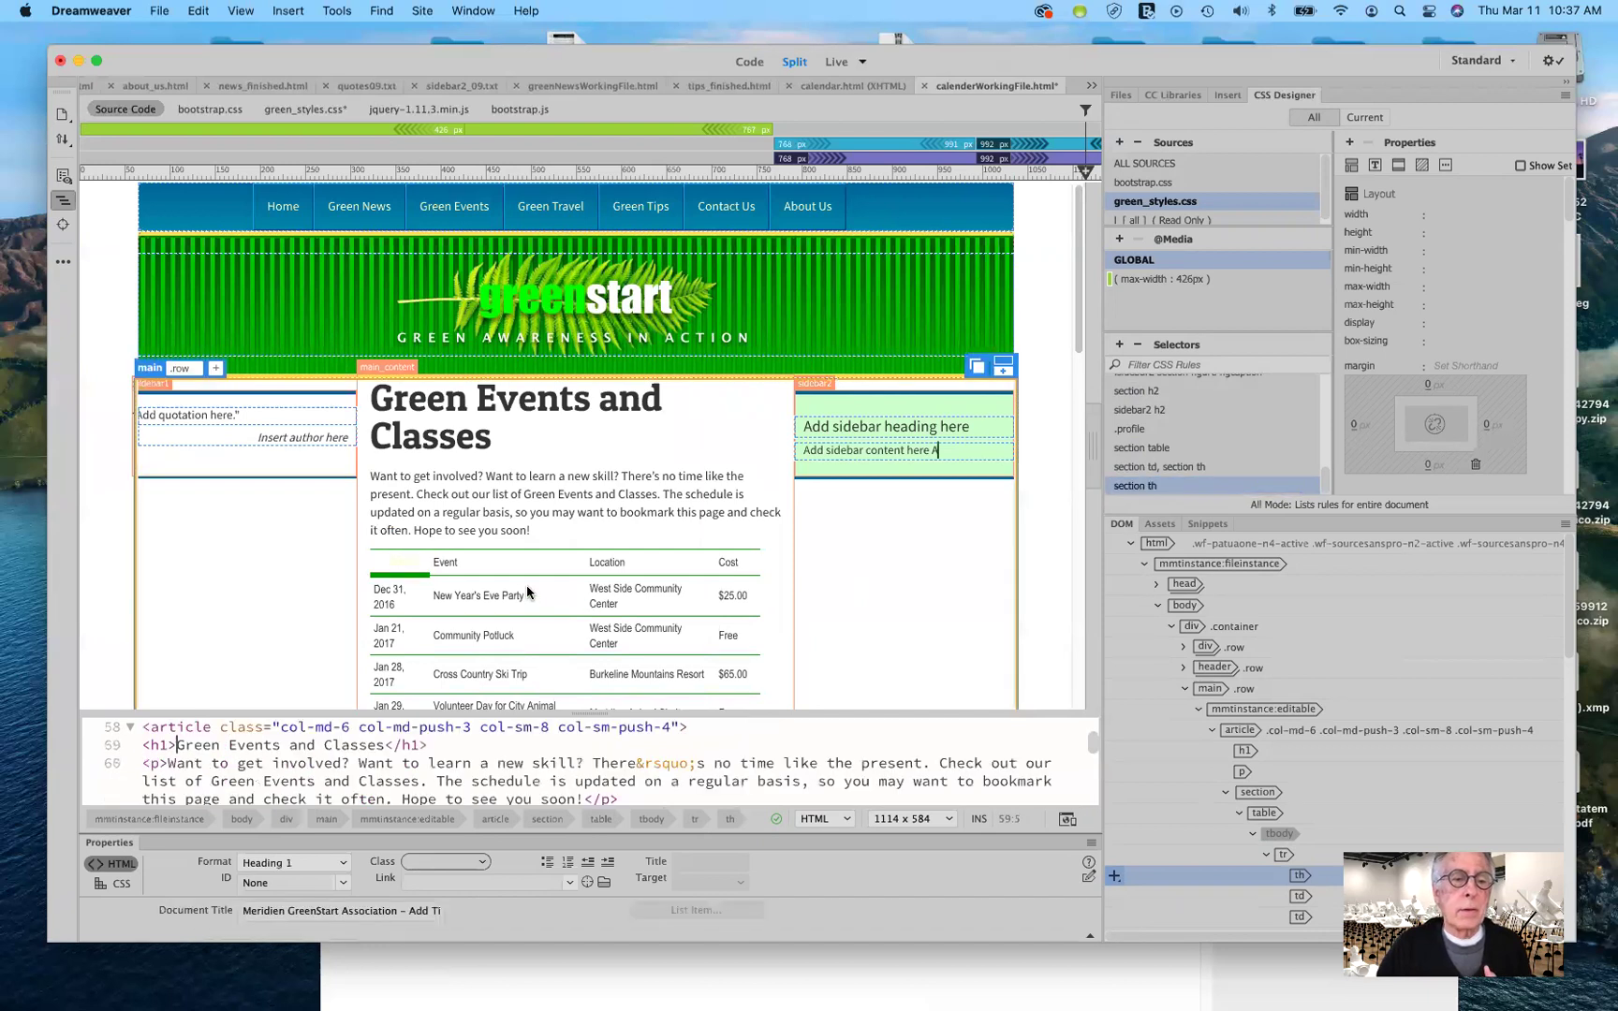
# Set the background color of the section th rule to the green #009900.
pyautogui.click(393, 568)
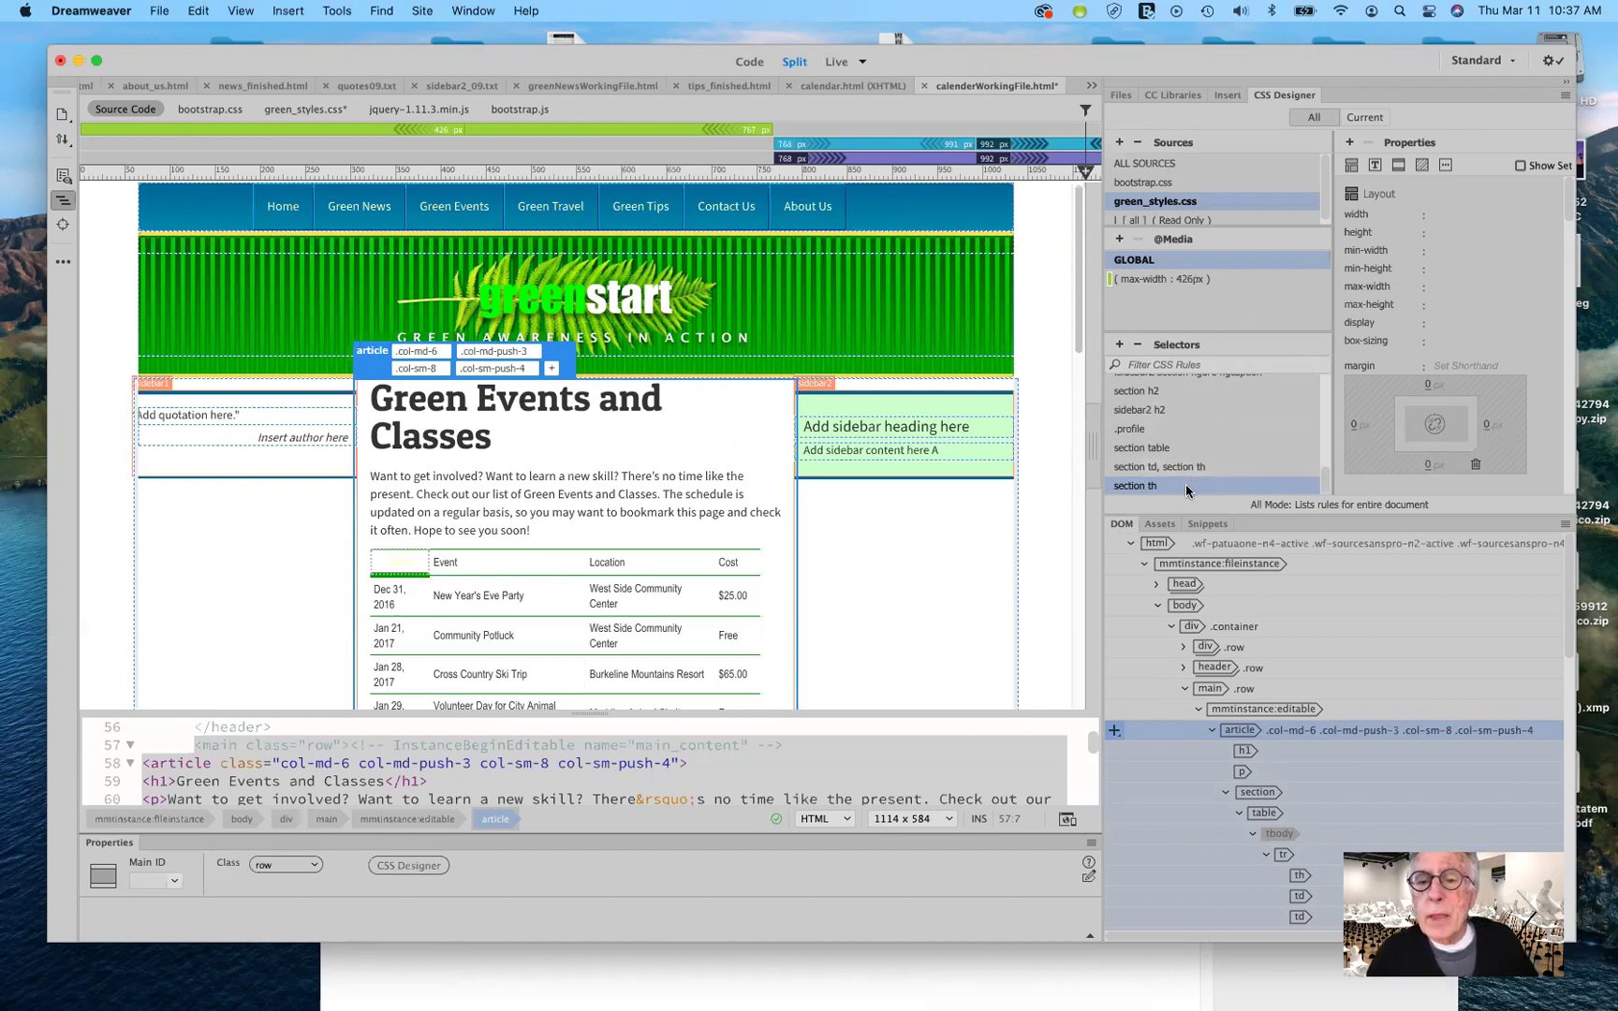
pyautogui.click(1422, 166)
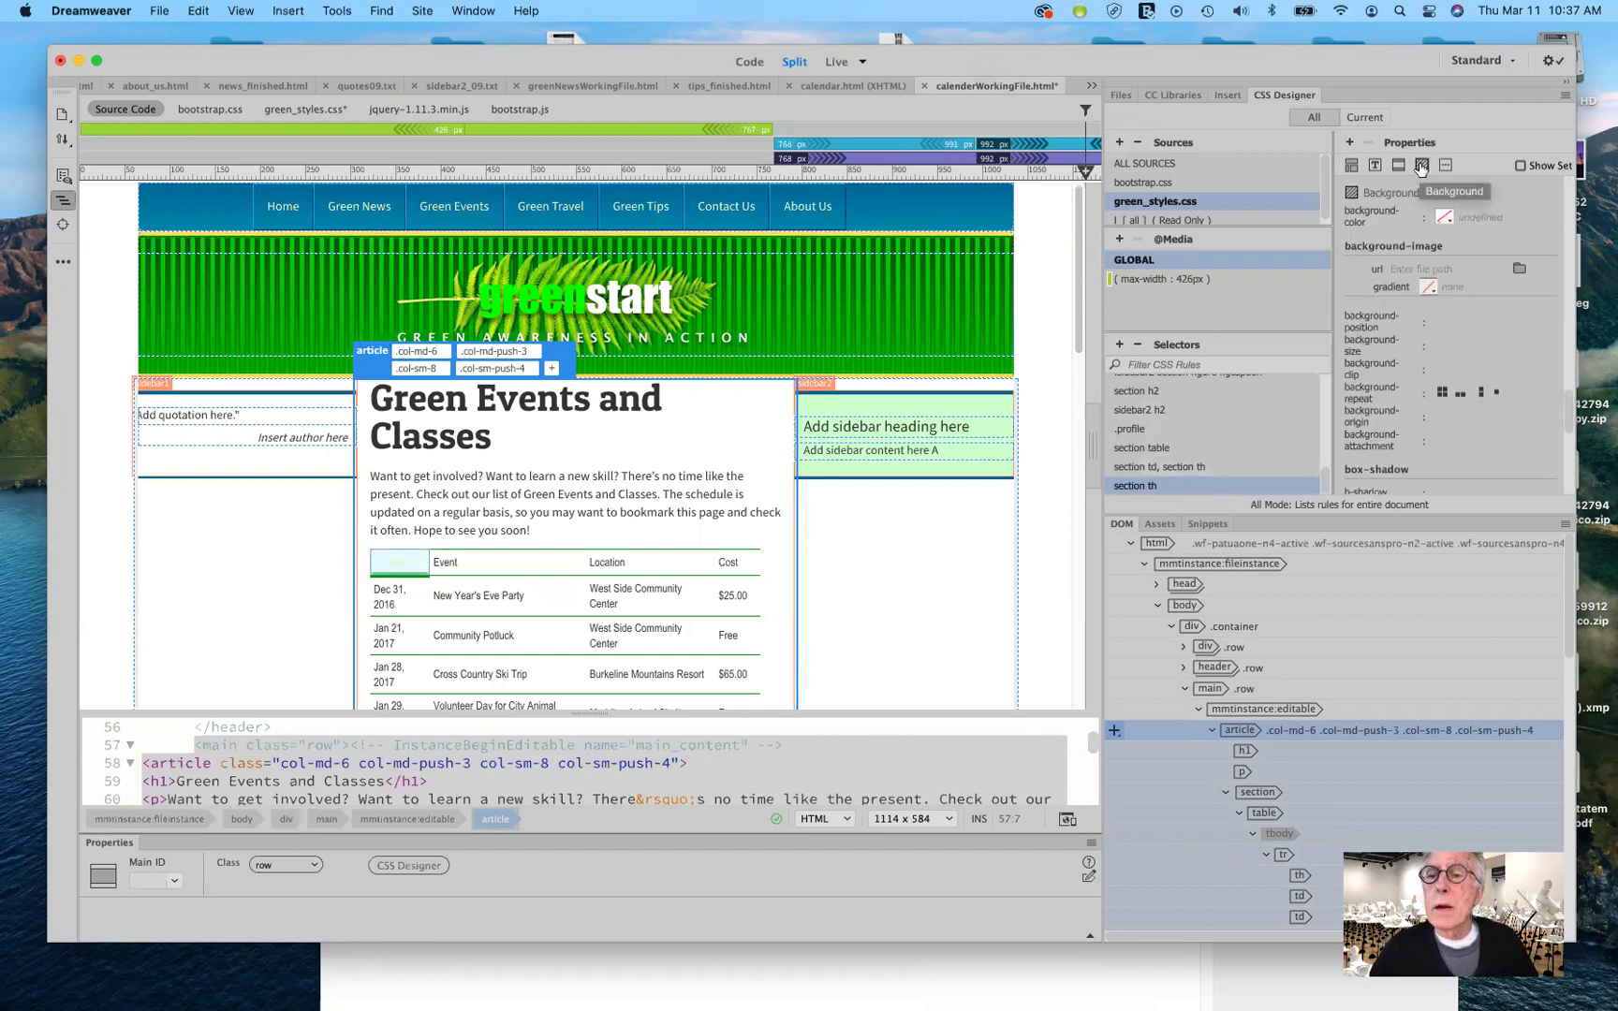
pyautogui.click(1447, 219)
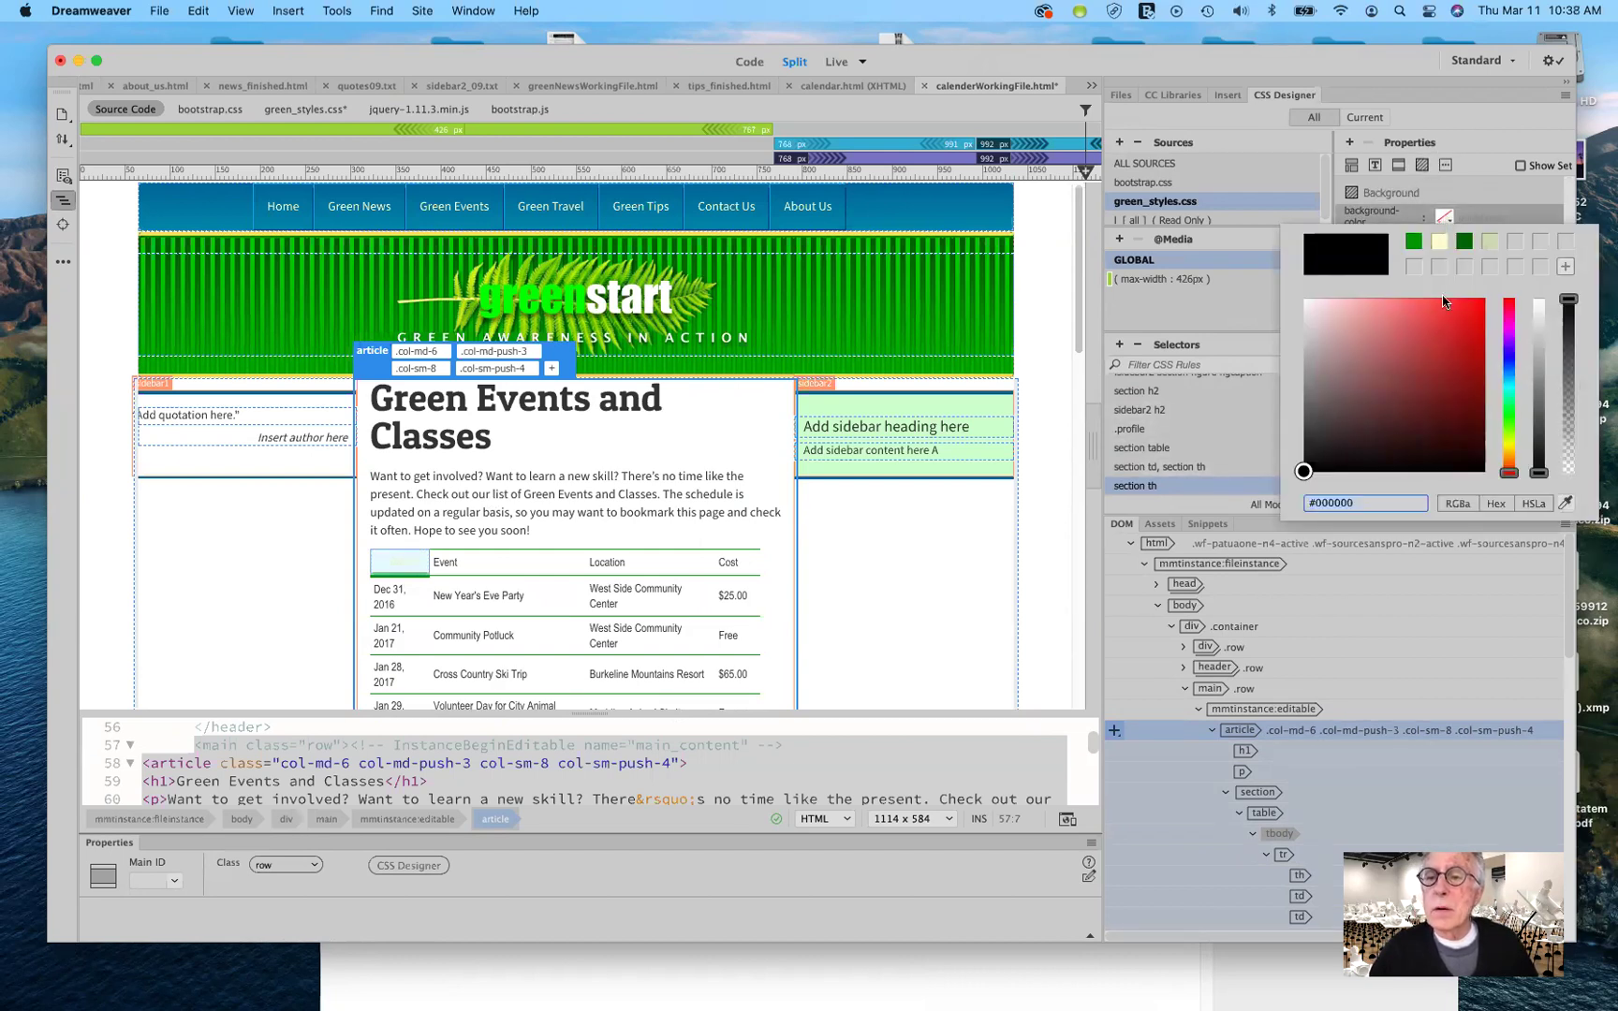
pyautogui.click(1415, 241)
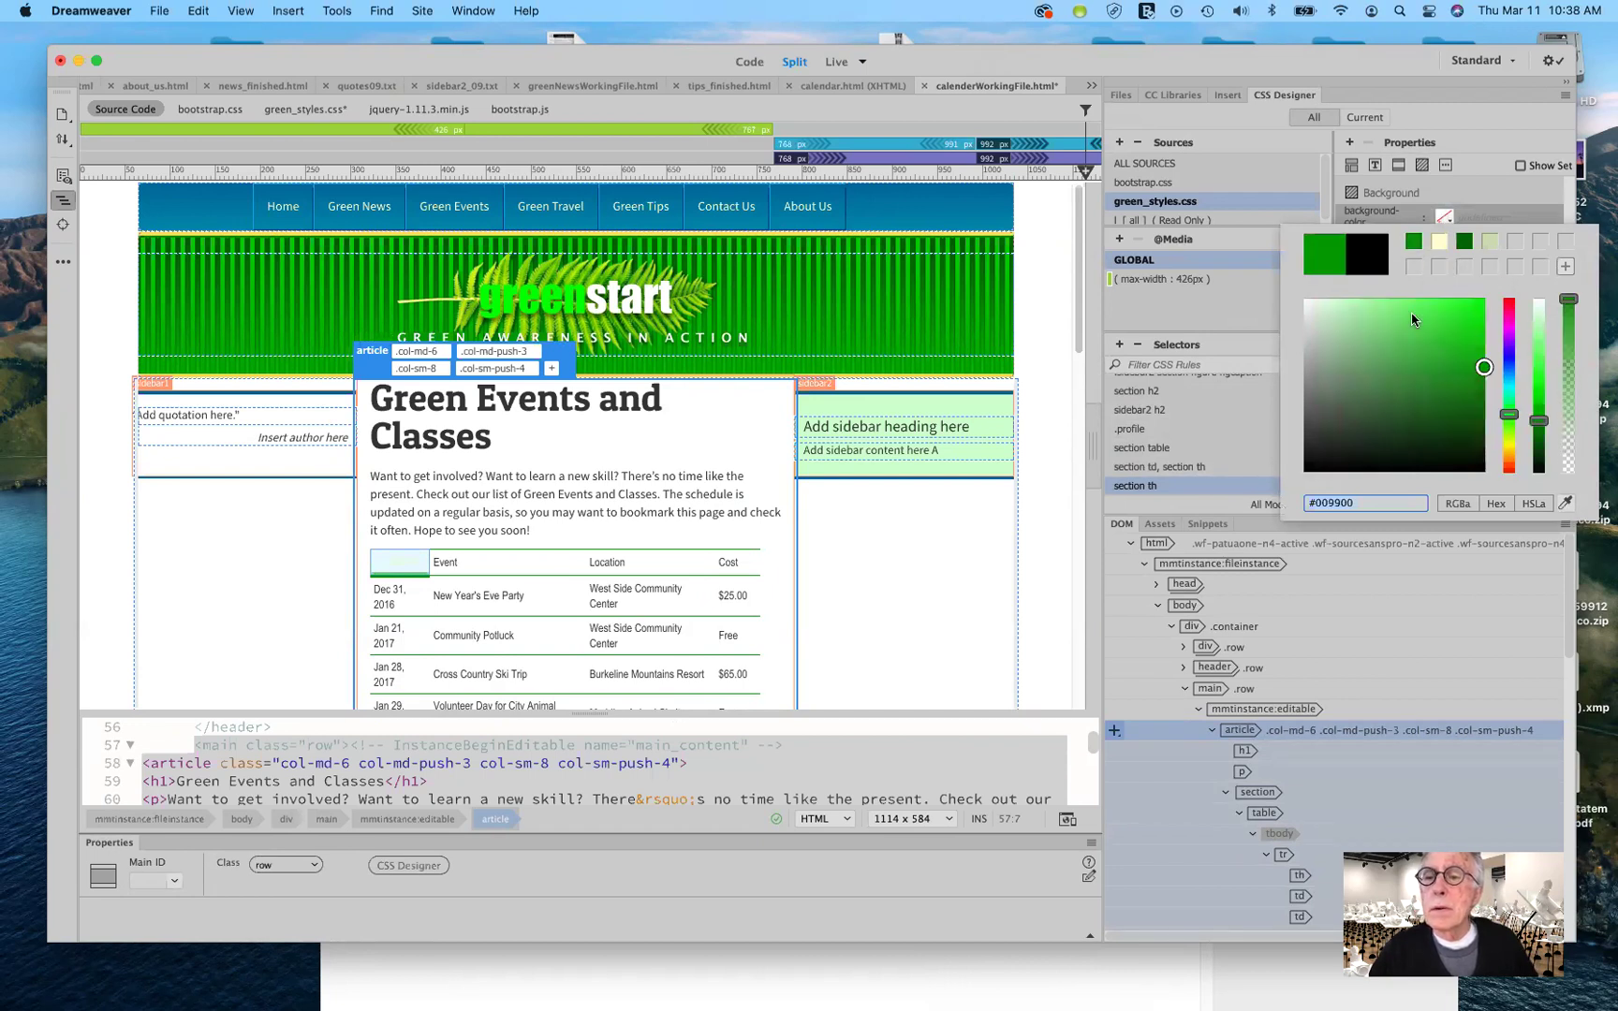
pyautogui.click(1550, 222)
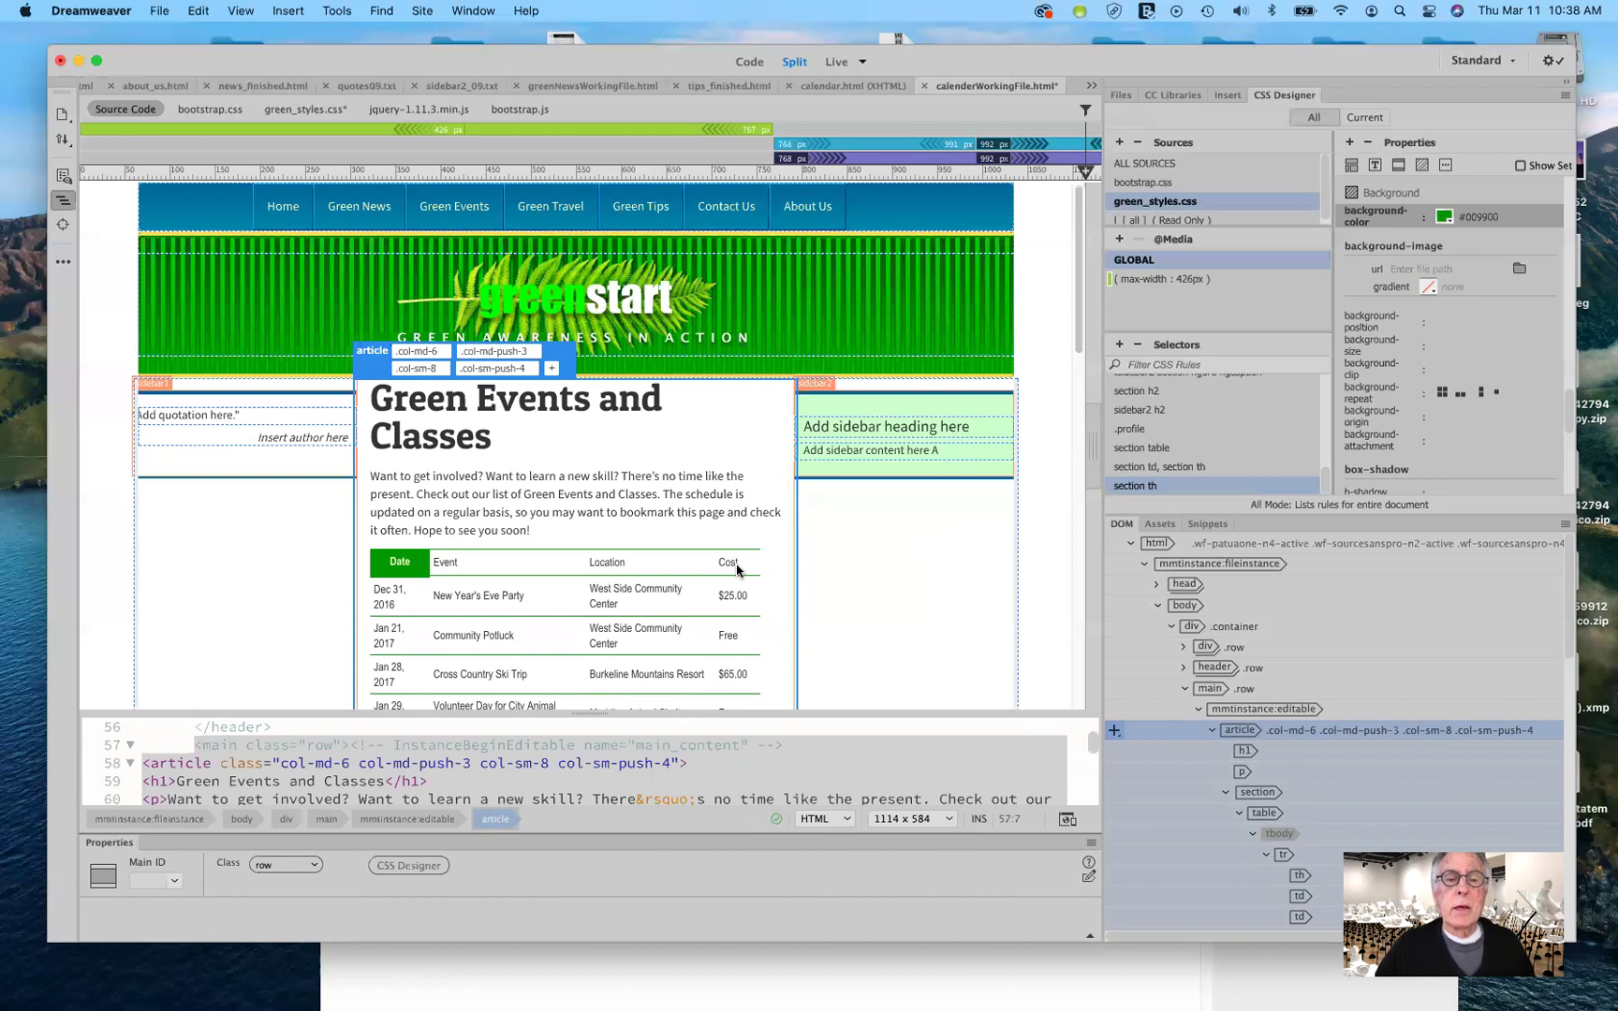
# Switch to Design view and turn the event table's first row, from Date to Cost, into header cells.
pyautogui.click(862, 63)
pyautogui.click(640, 443)
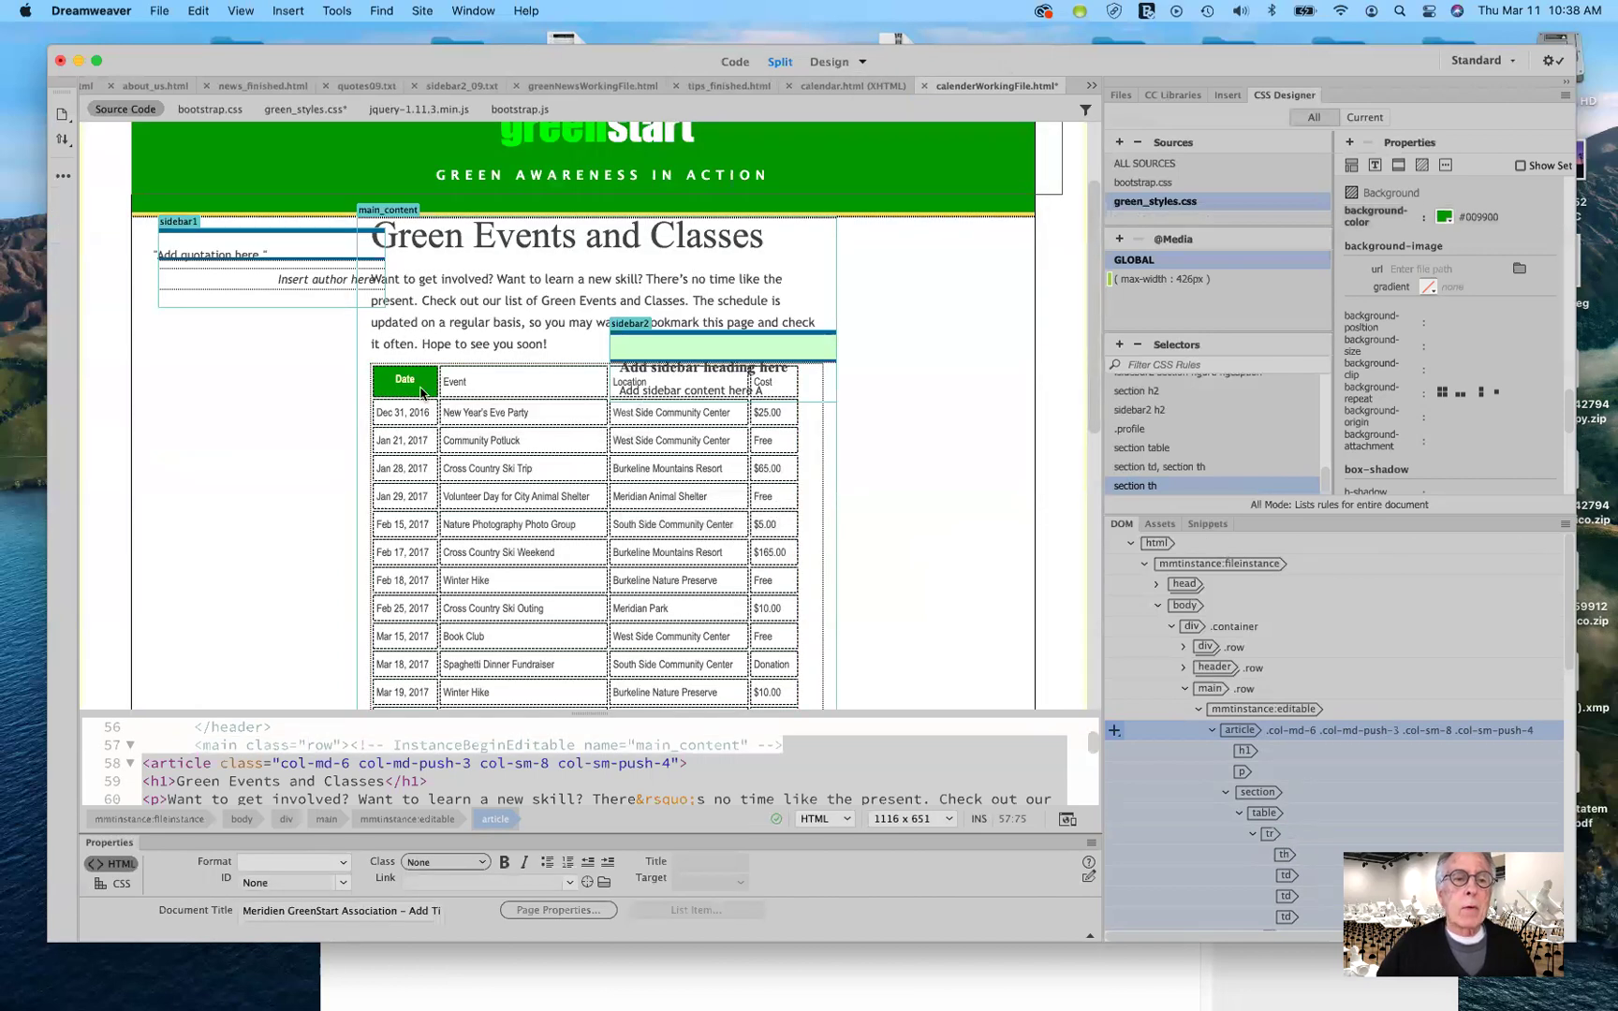
pyautogui.moveTo(420, 385); pyautogui.dragTo(774, 385)
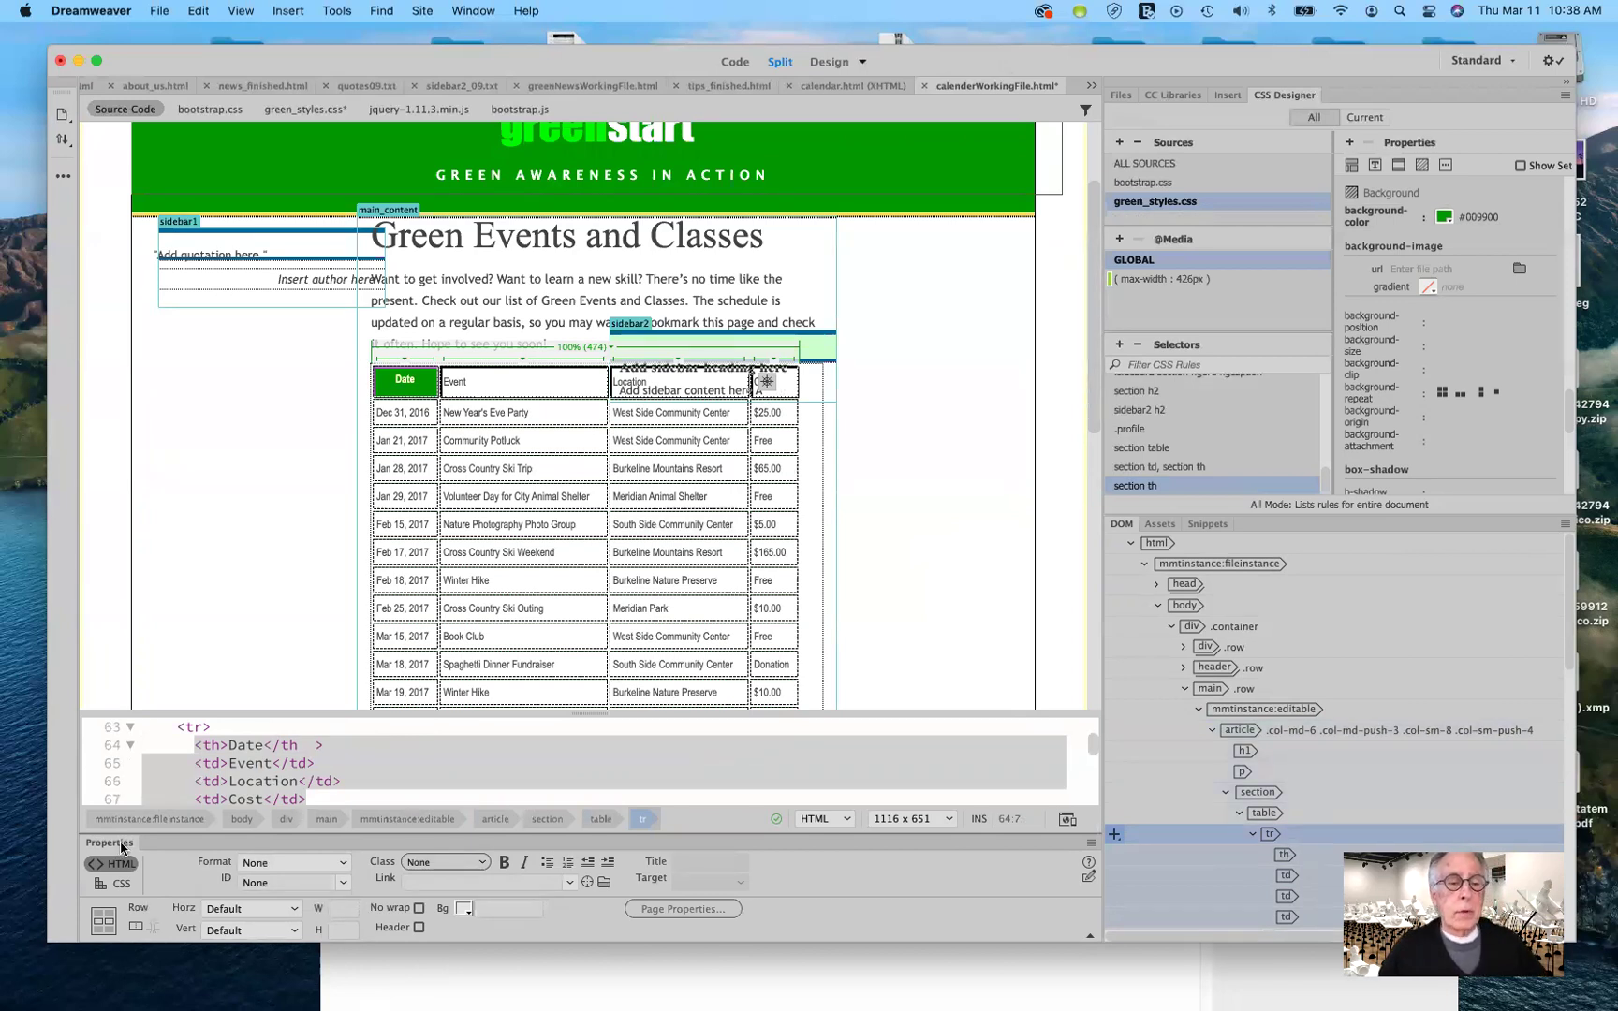
pyautogui.click(419, 928)
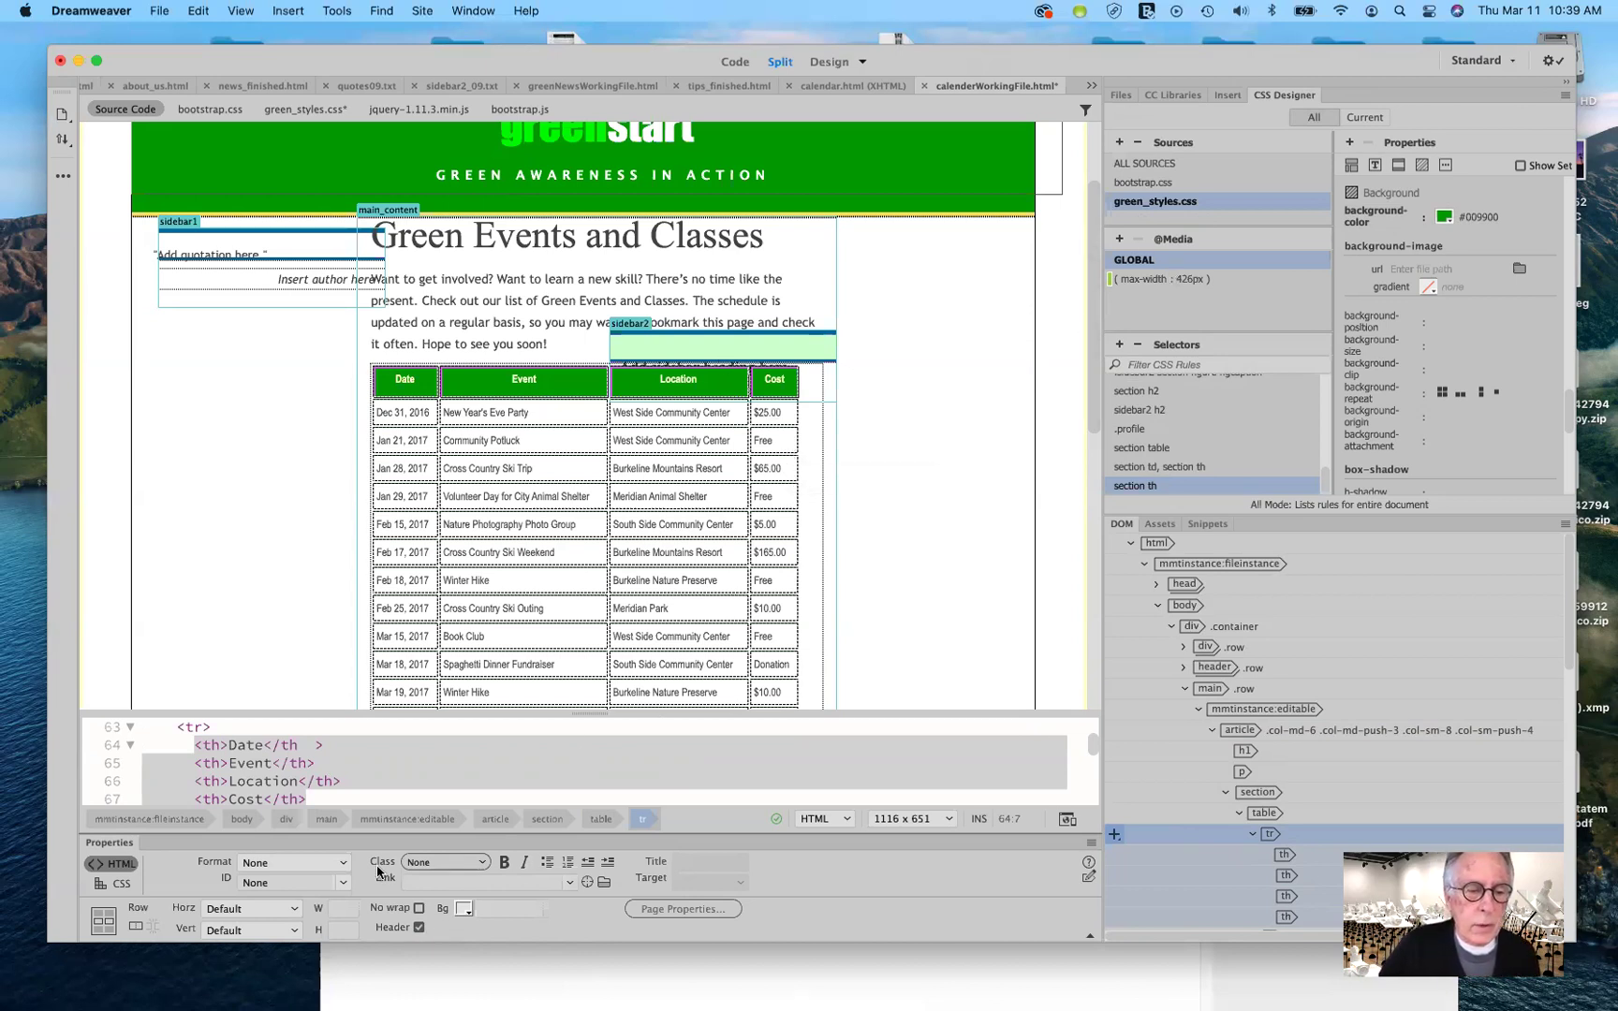
pyautogui.click(419, 866)
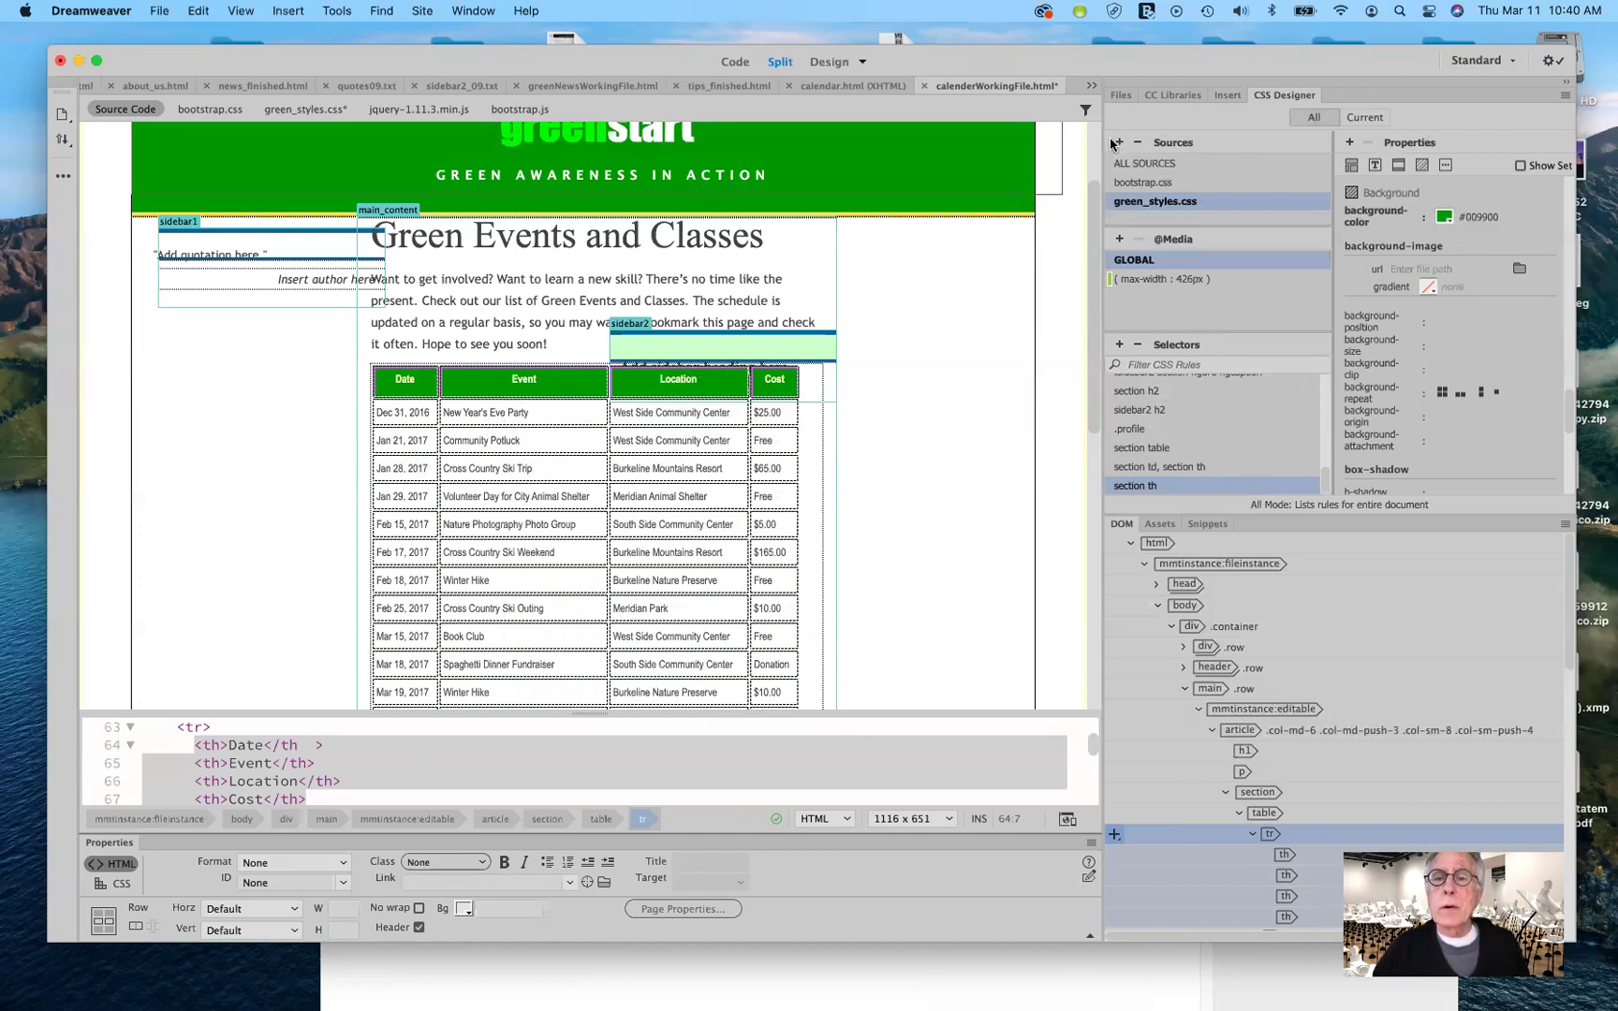
pyautogui.click(1118, 346)
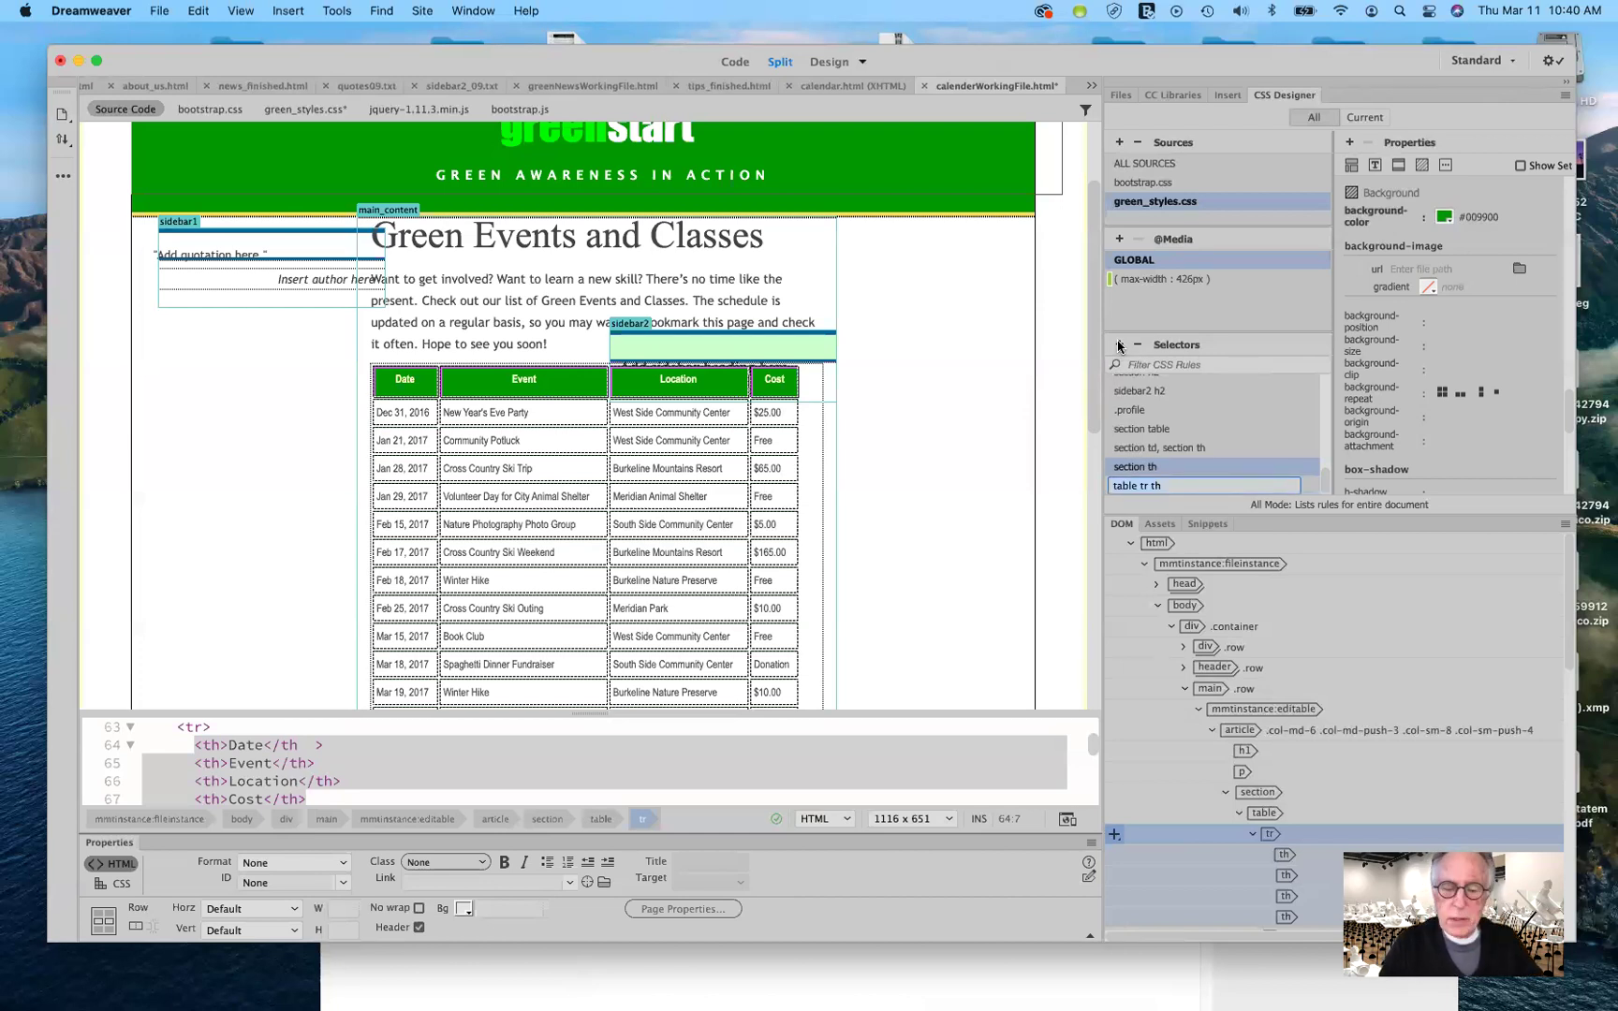
pyautogui.write('section')
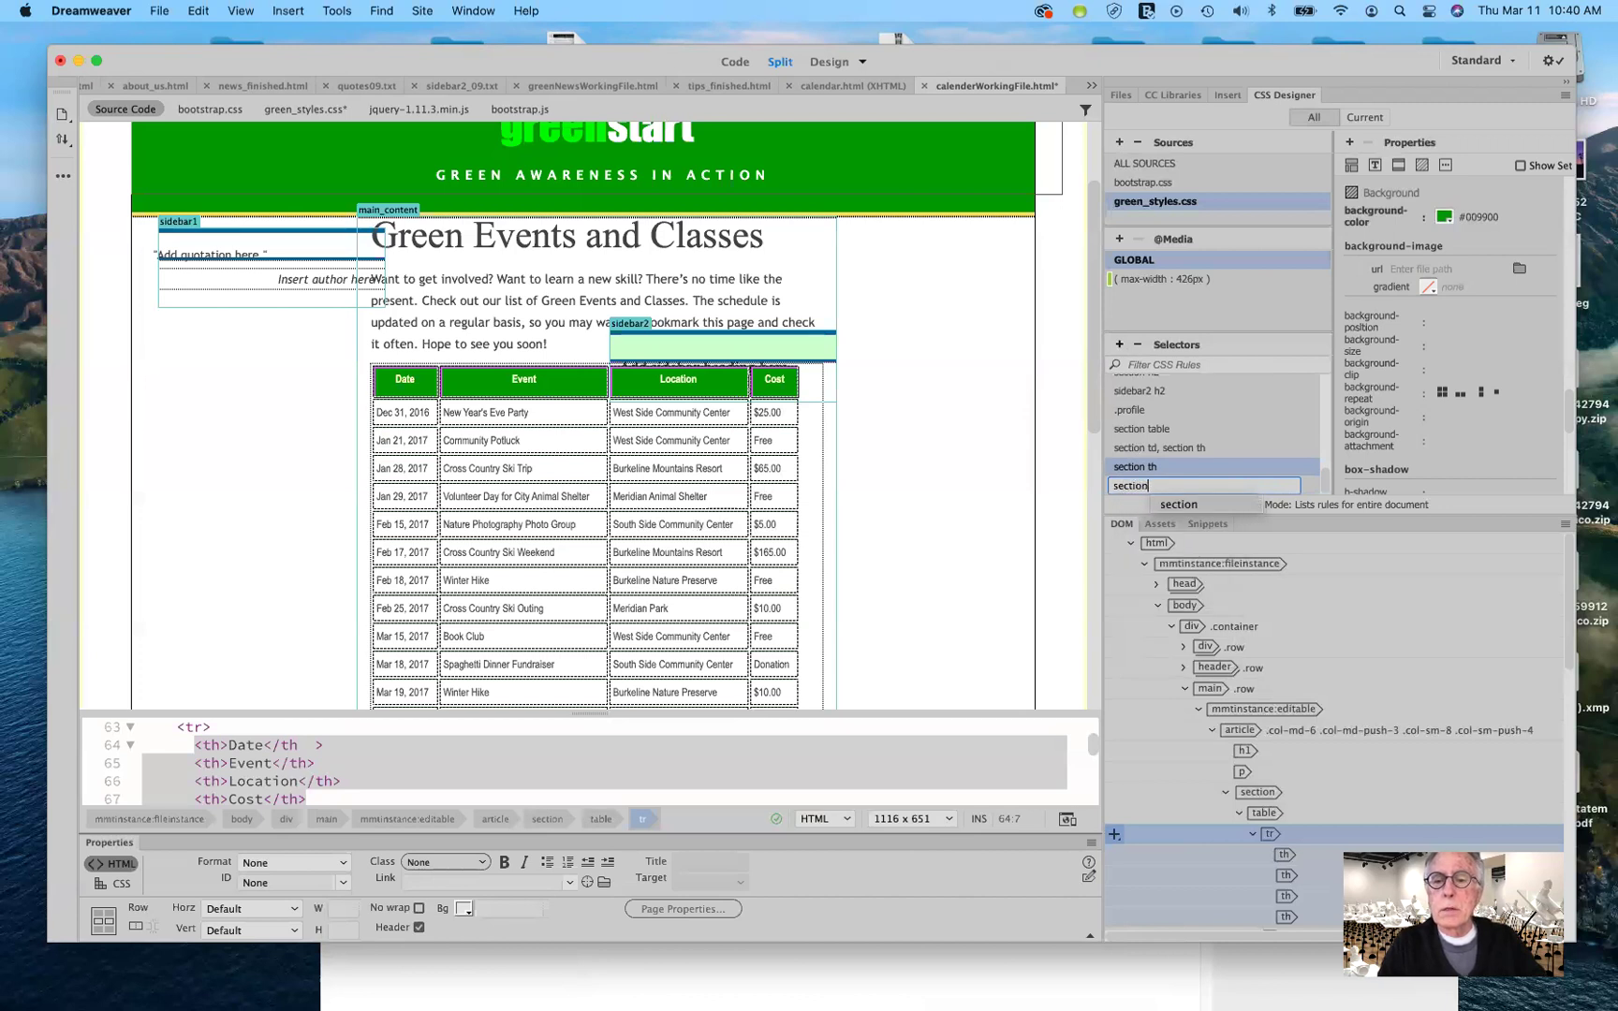
pyautogui.write(' .')
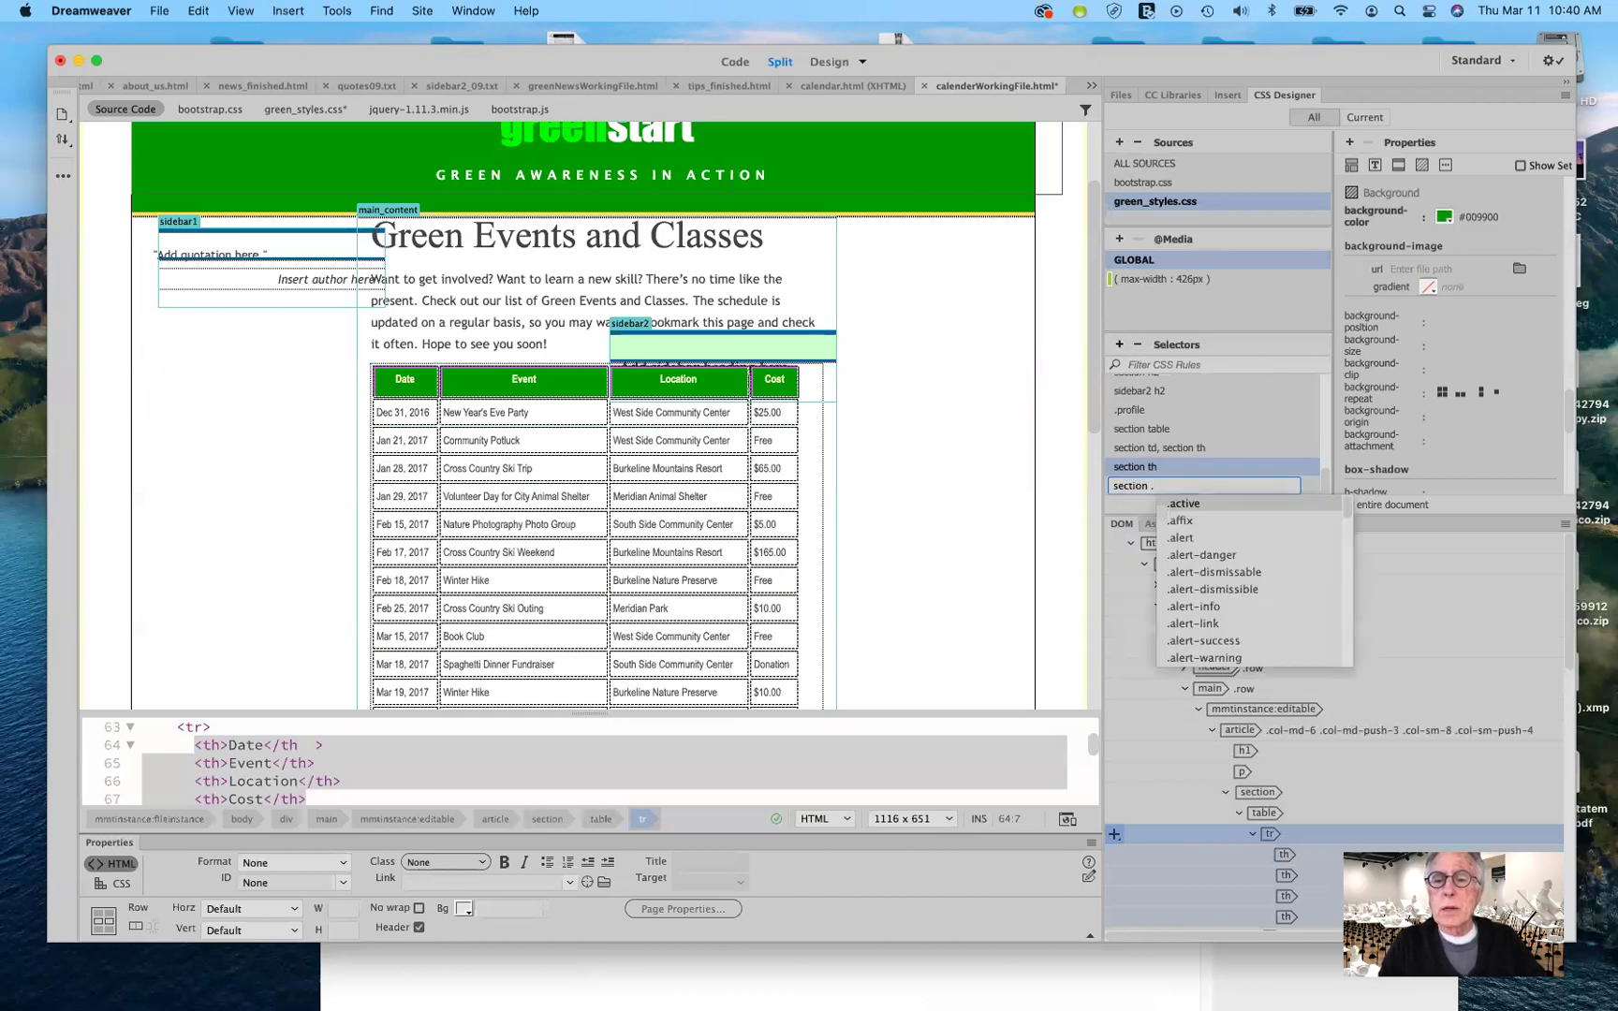
pyautogui.write('date')
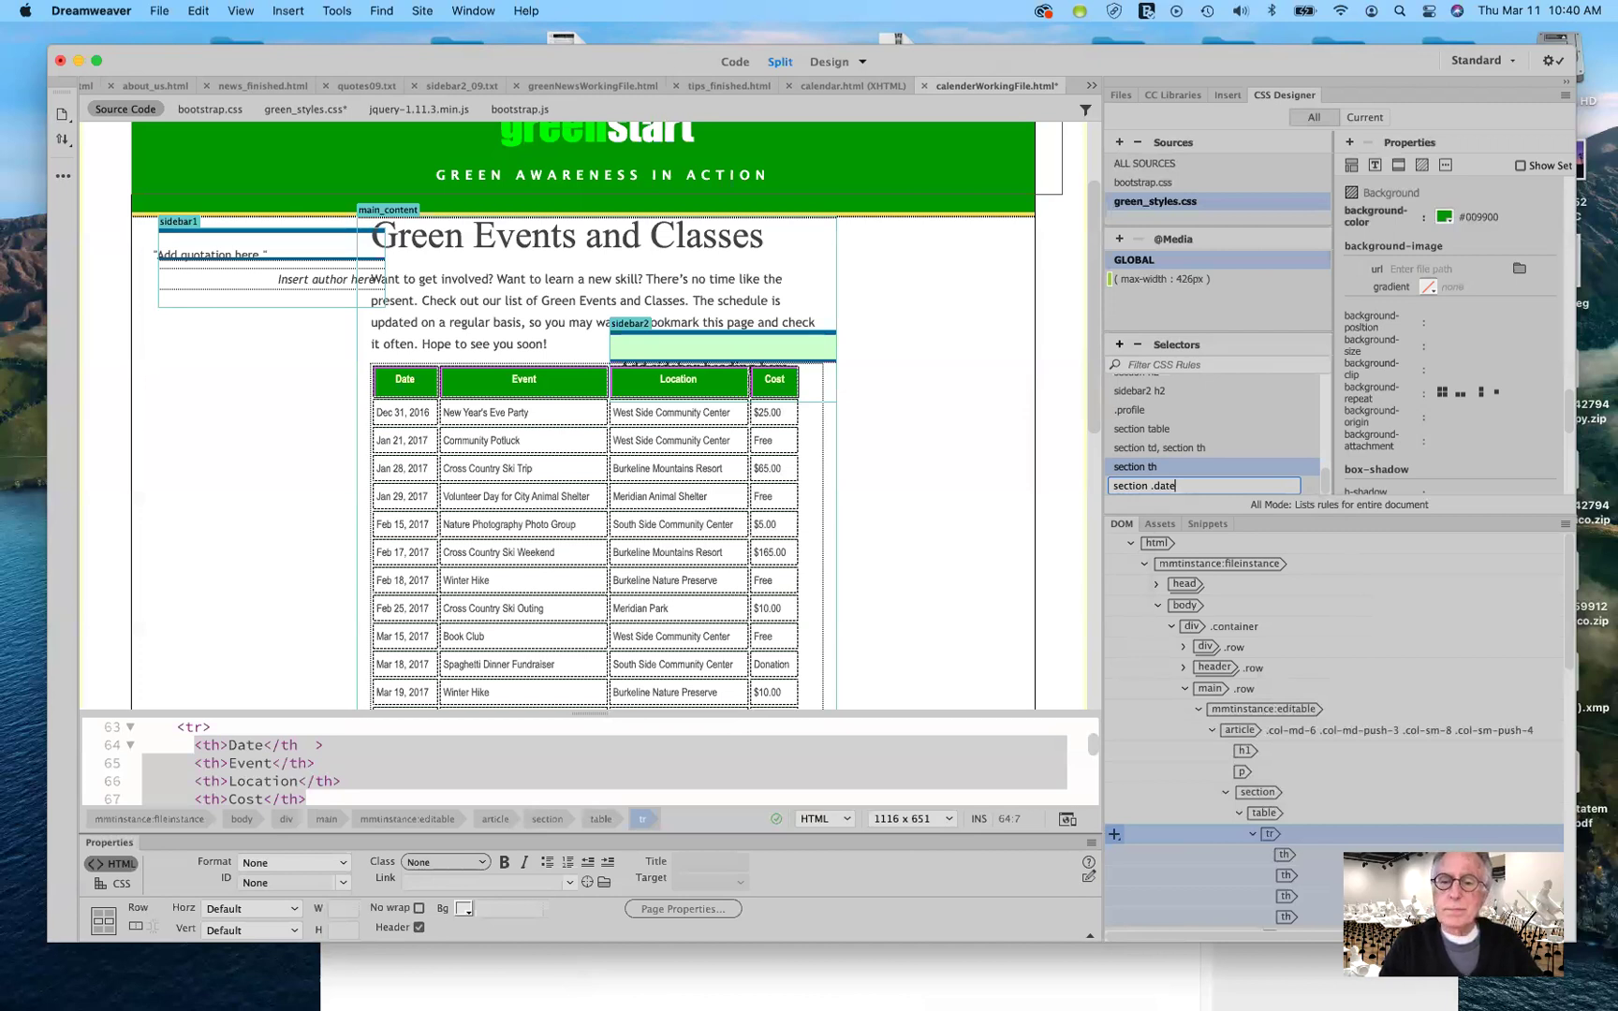
pyautogui.press('Return')
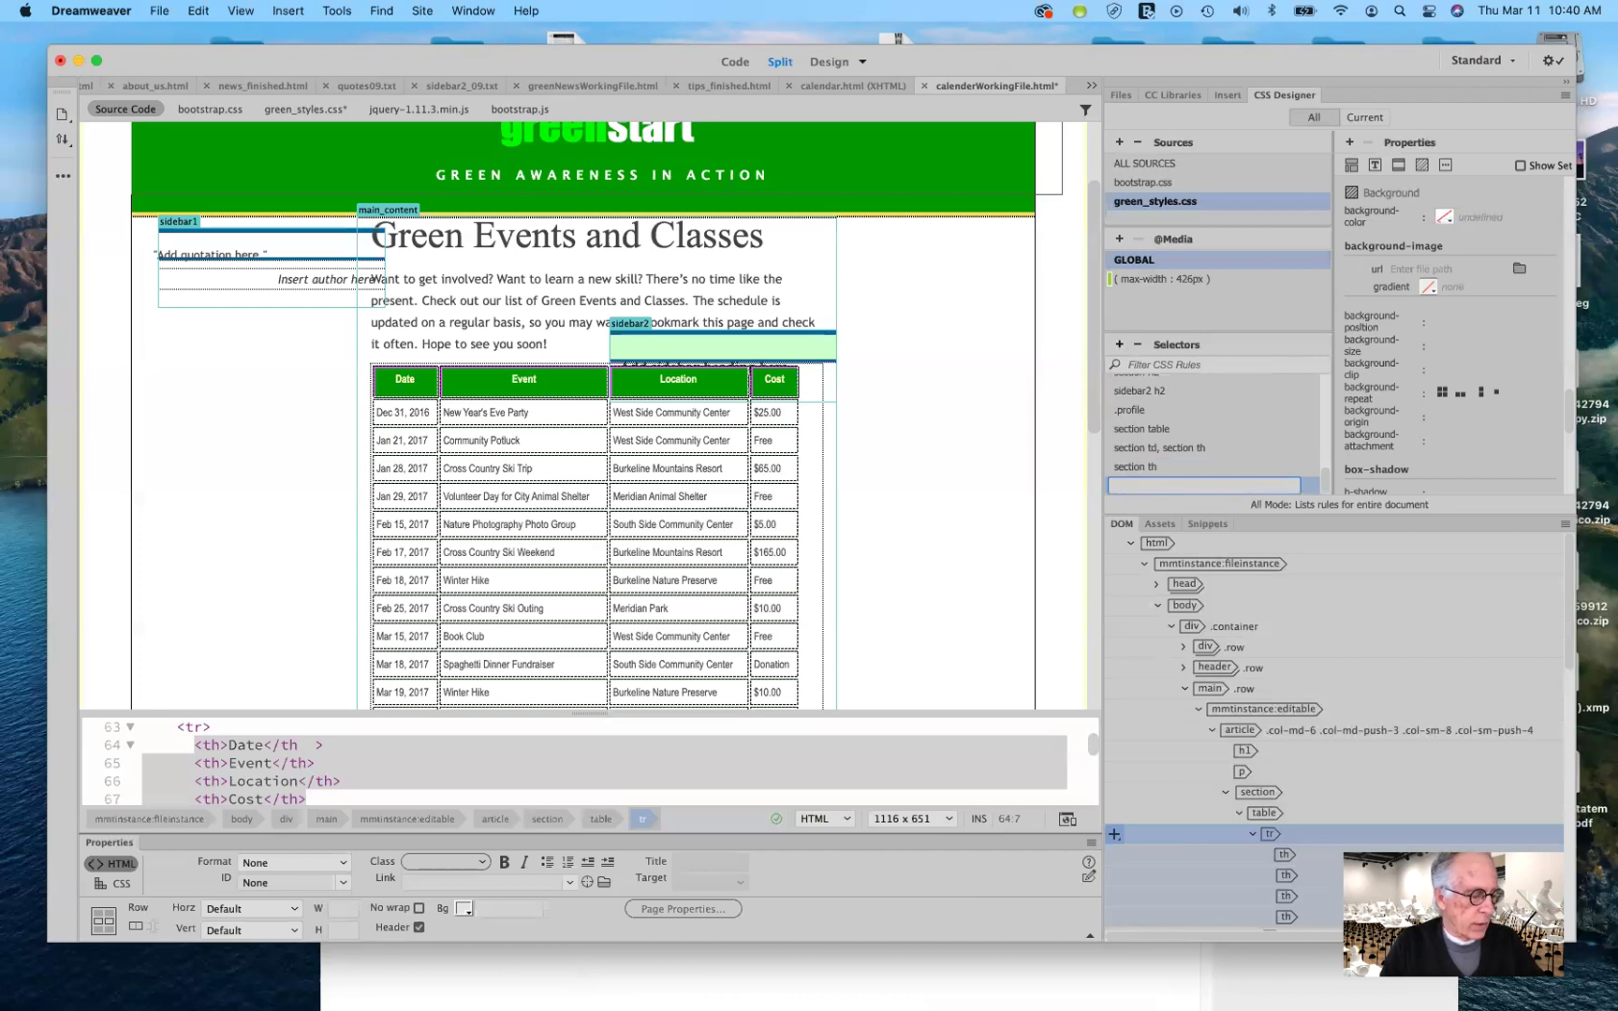
pyautogui.write('section')
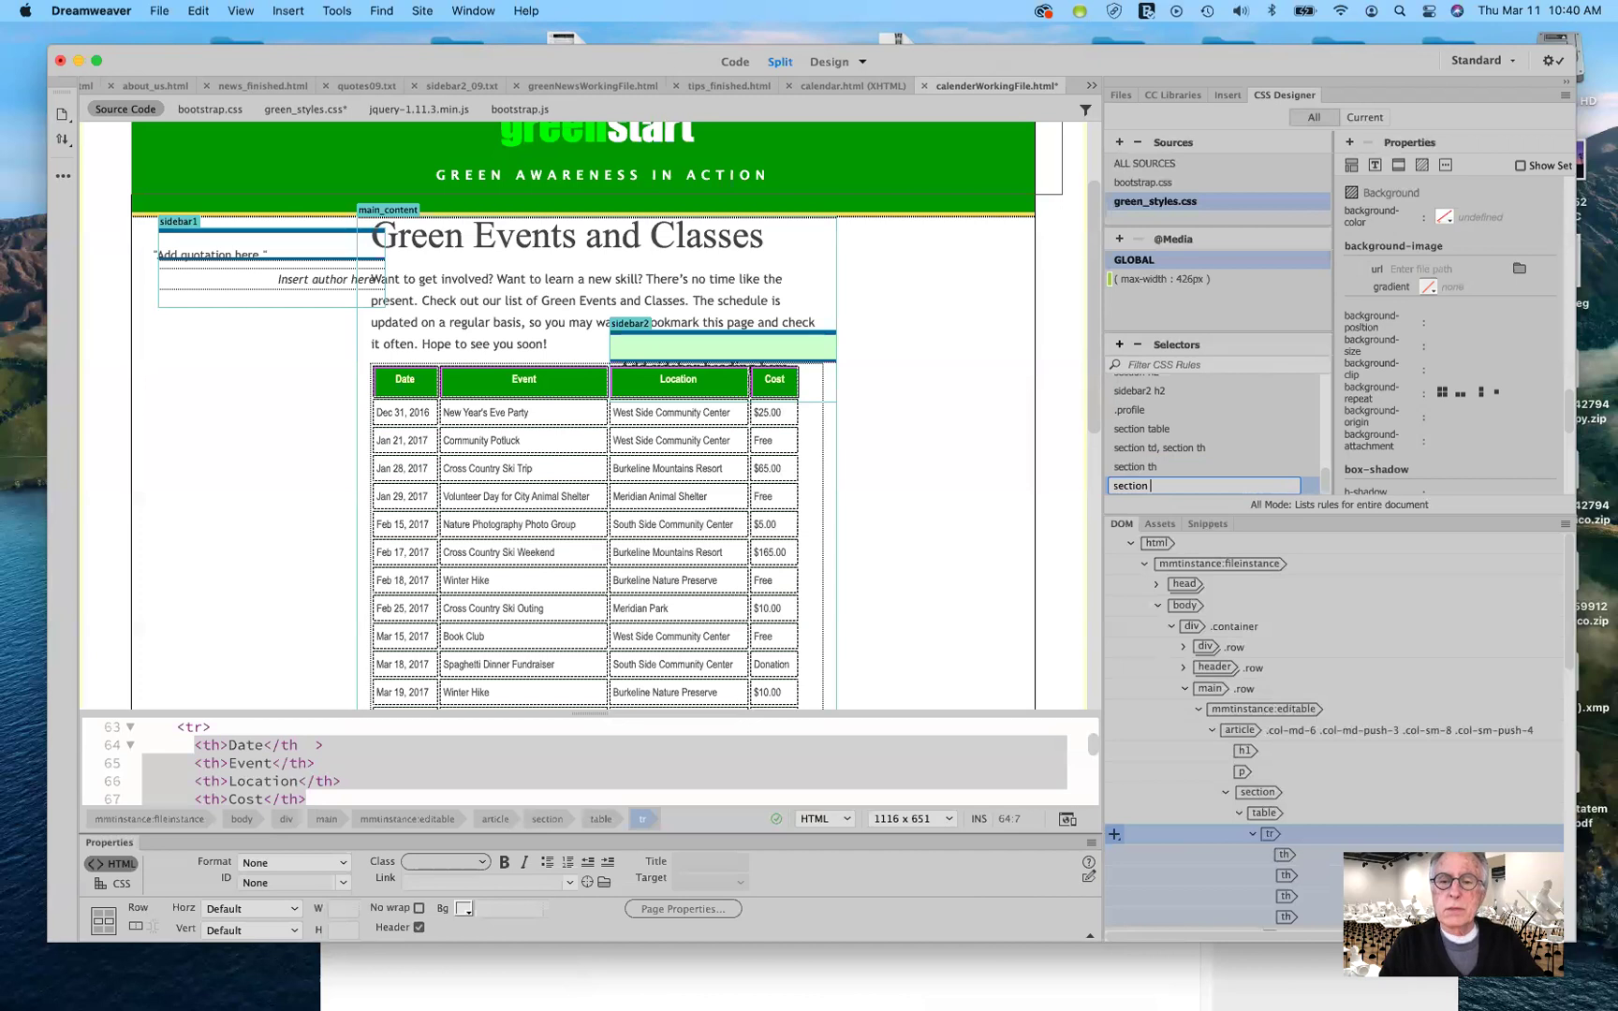
pyautogui.write(' .event')
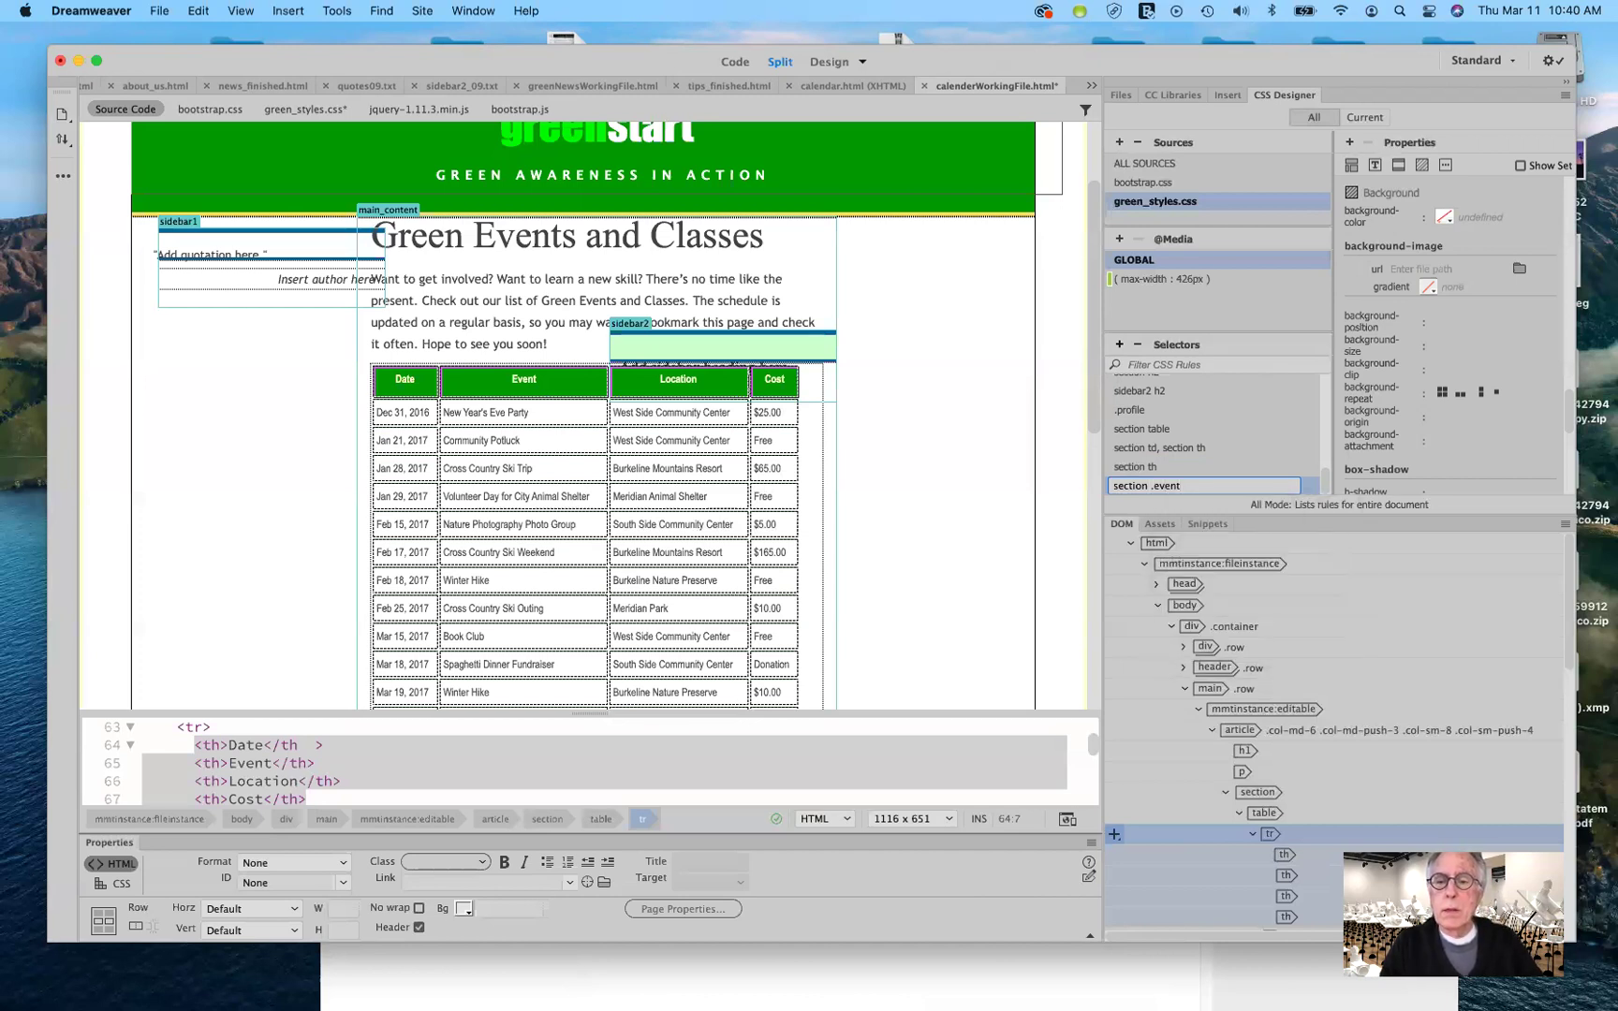
pyautogui.press('Return')
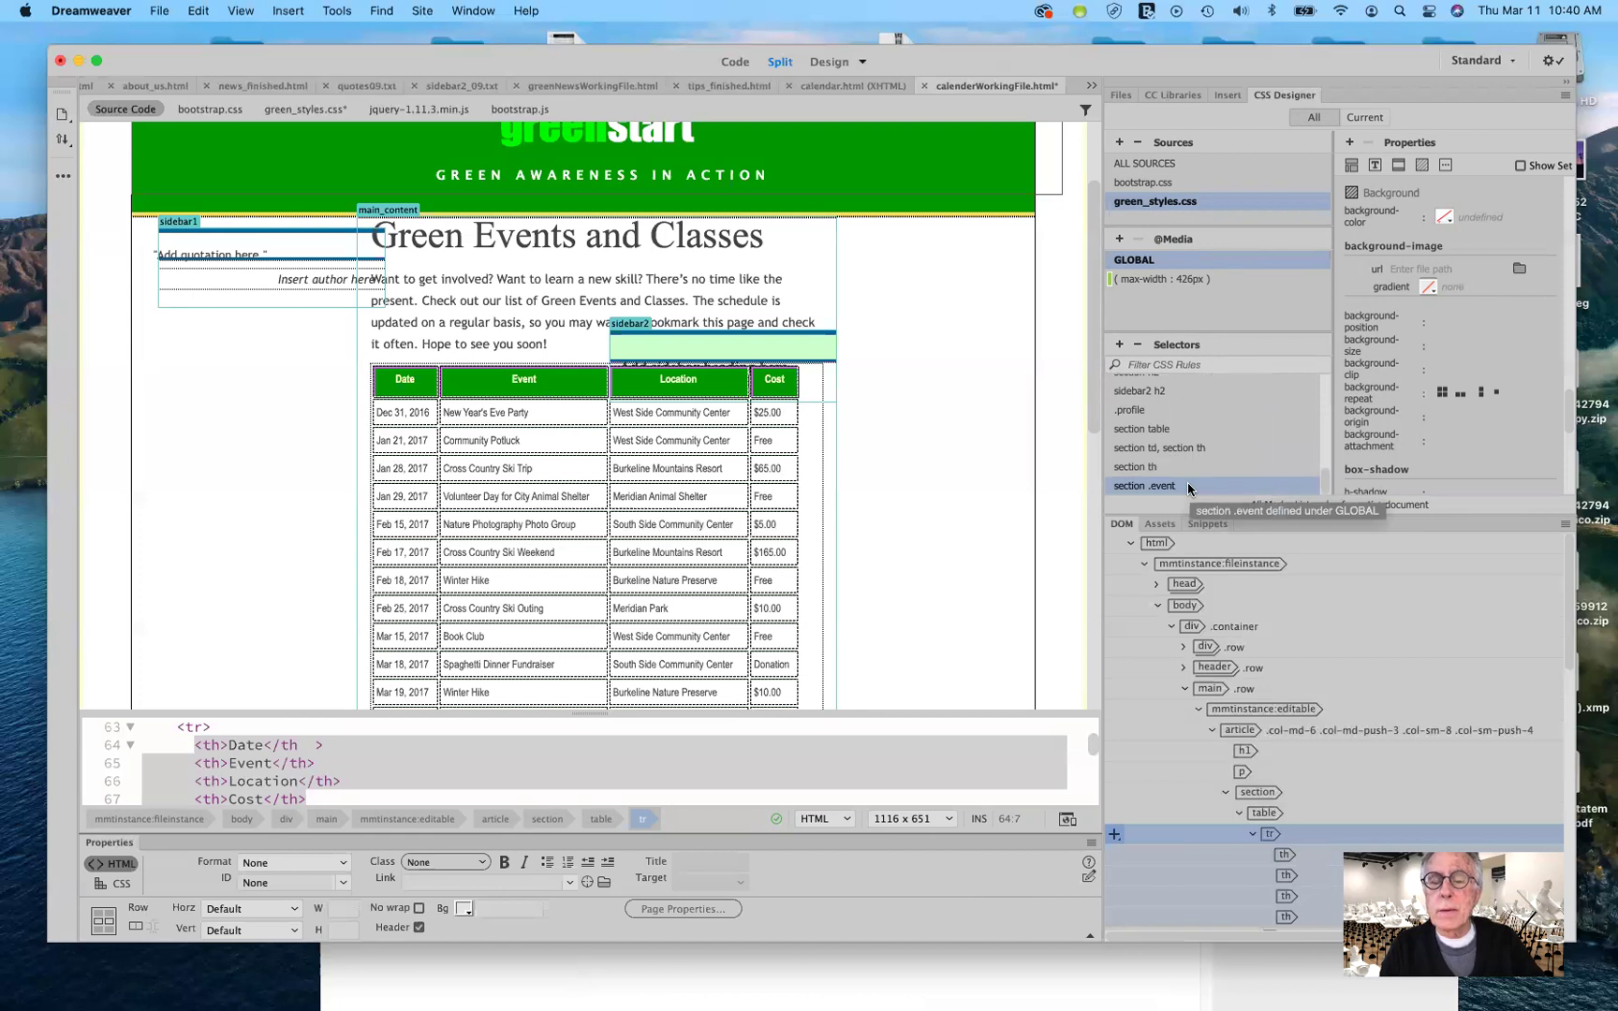
pyautogui.press('super+bracketleft')
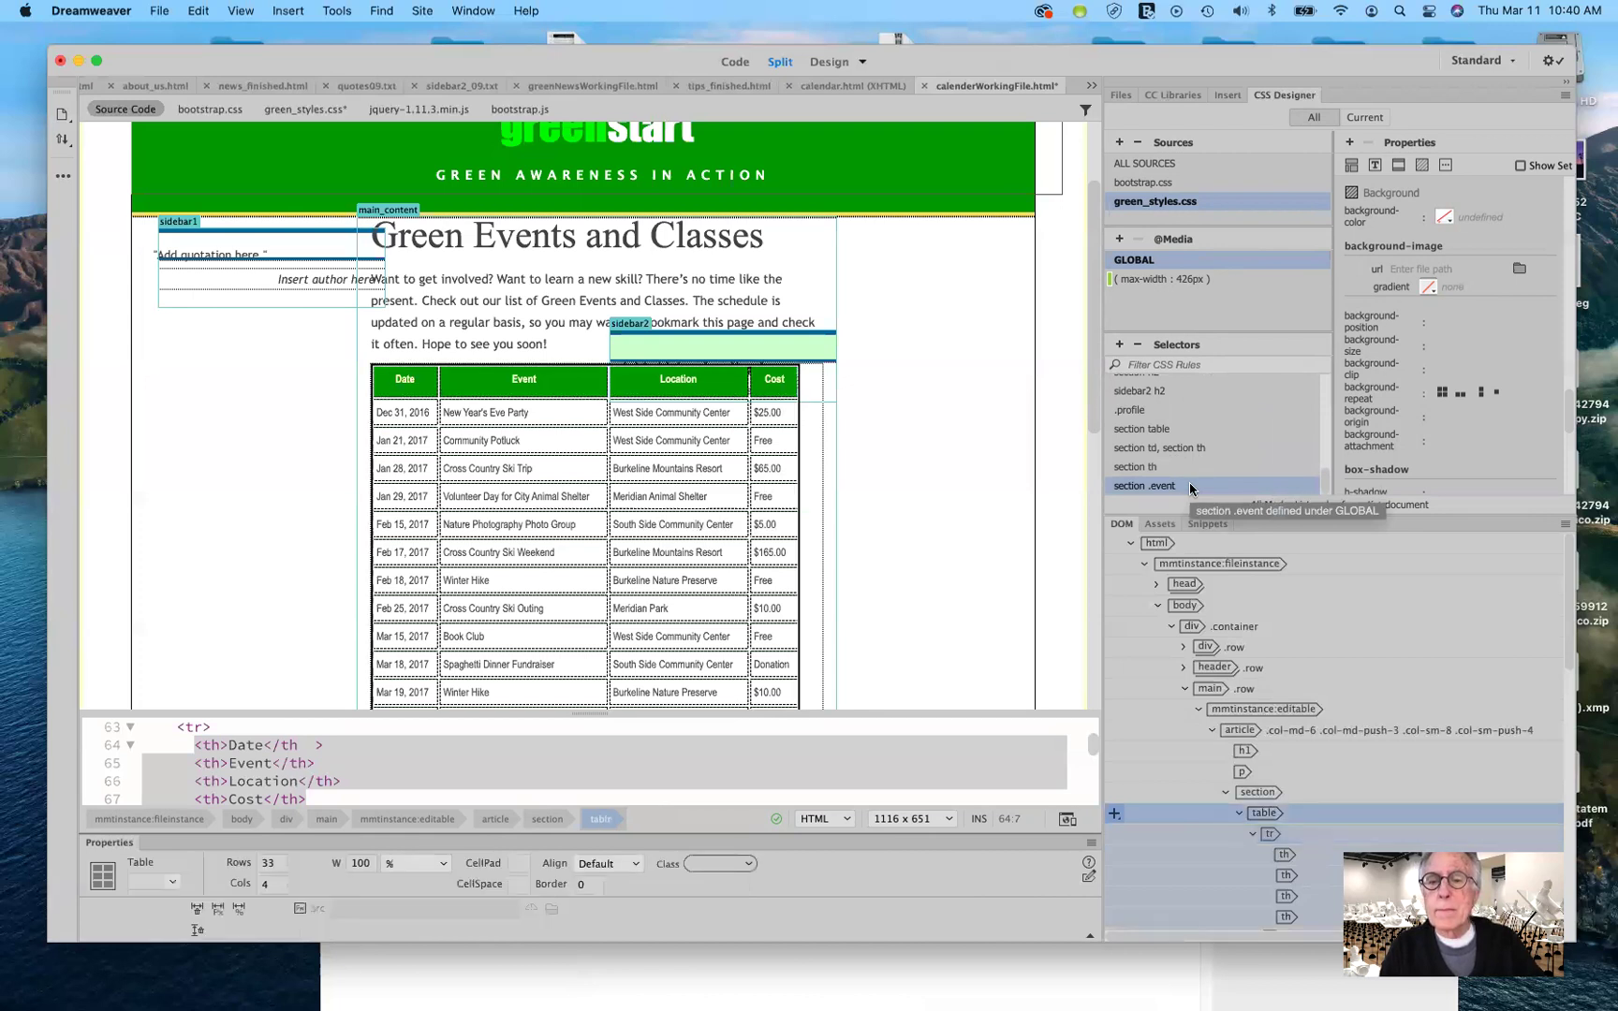
pyautogui.press('super+z')
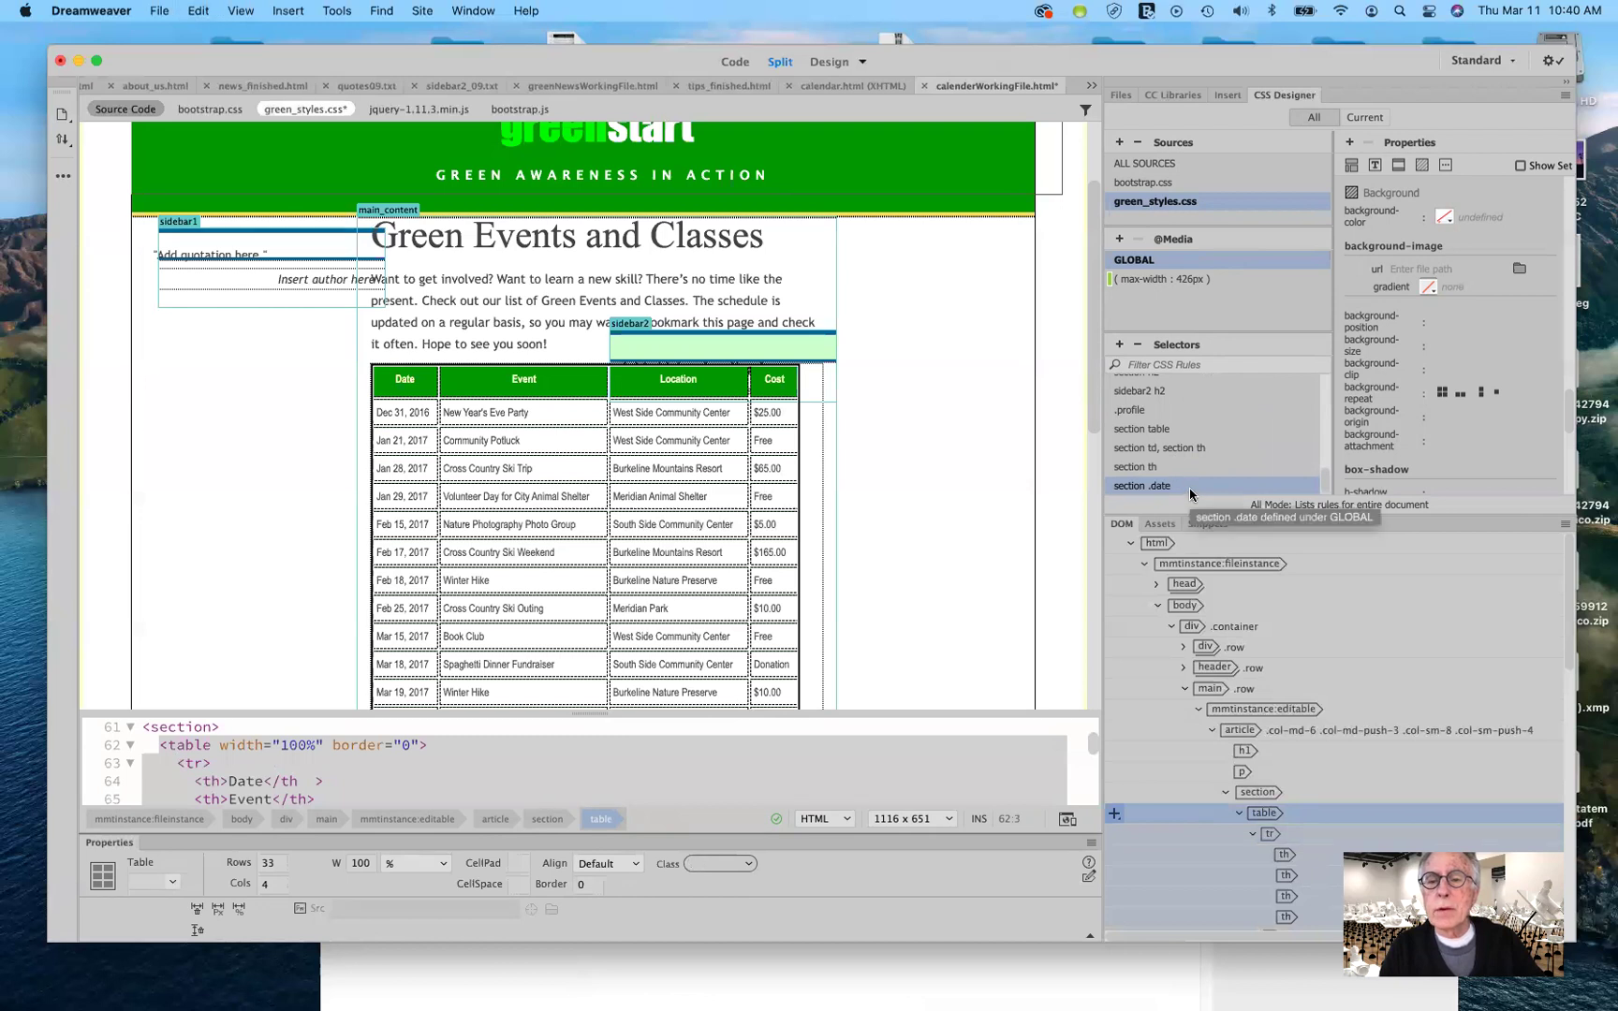
pyautogui.press('super+z')
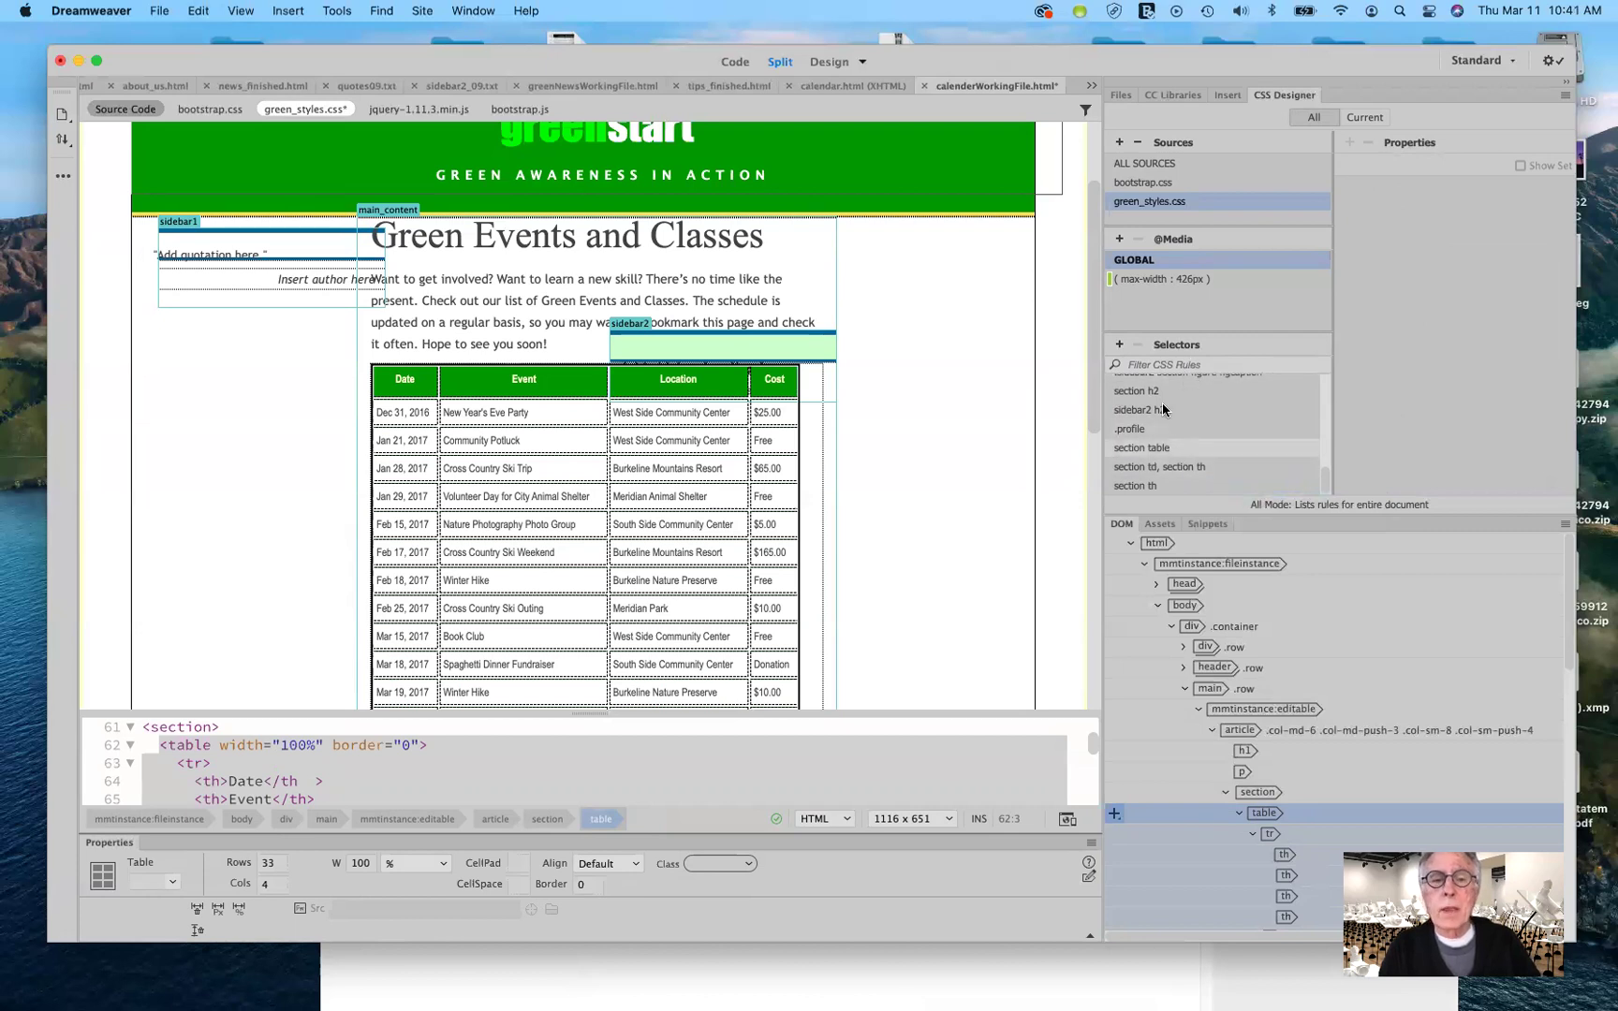
# Add a selector named section .date to the global rules of green_styles.css.
pyautogui.click(1118, 347)
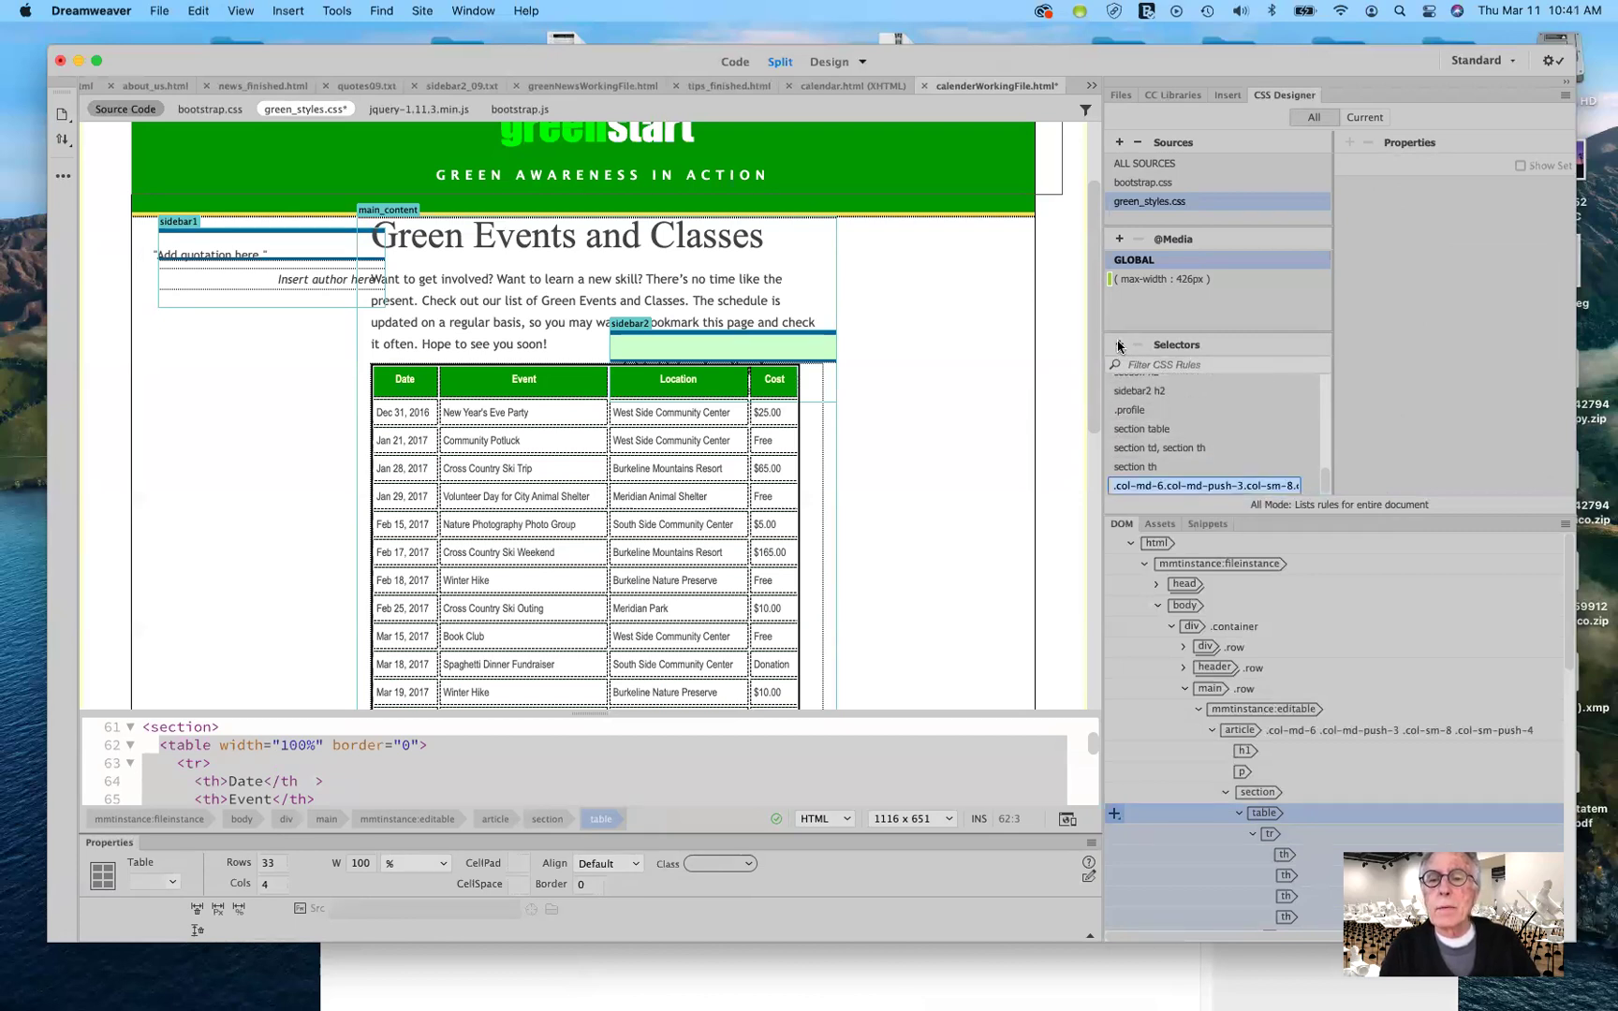
pyautogui.write('section')
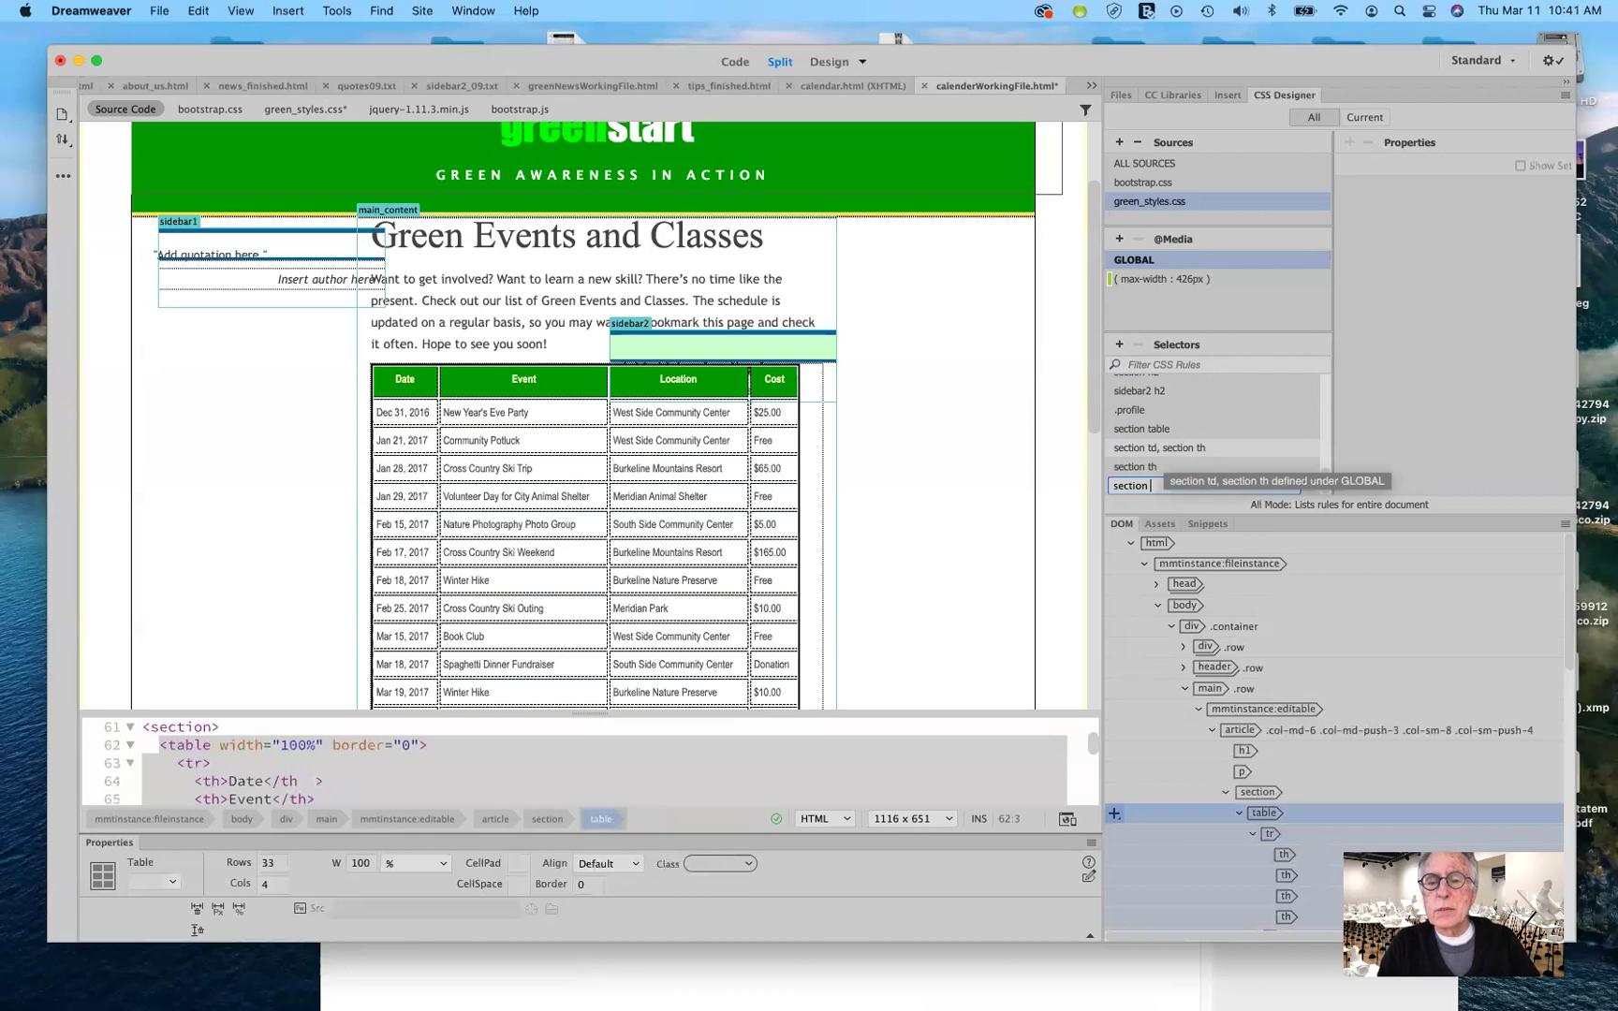
pyautogui.write(' .')
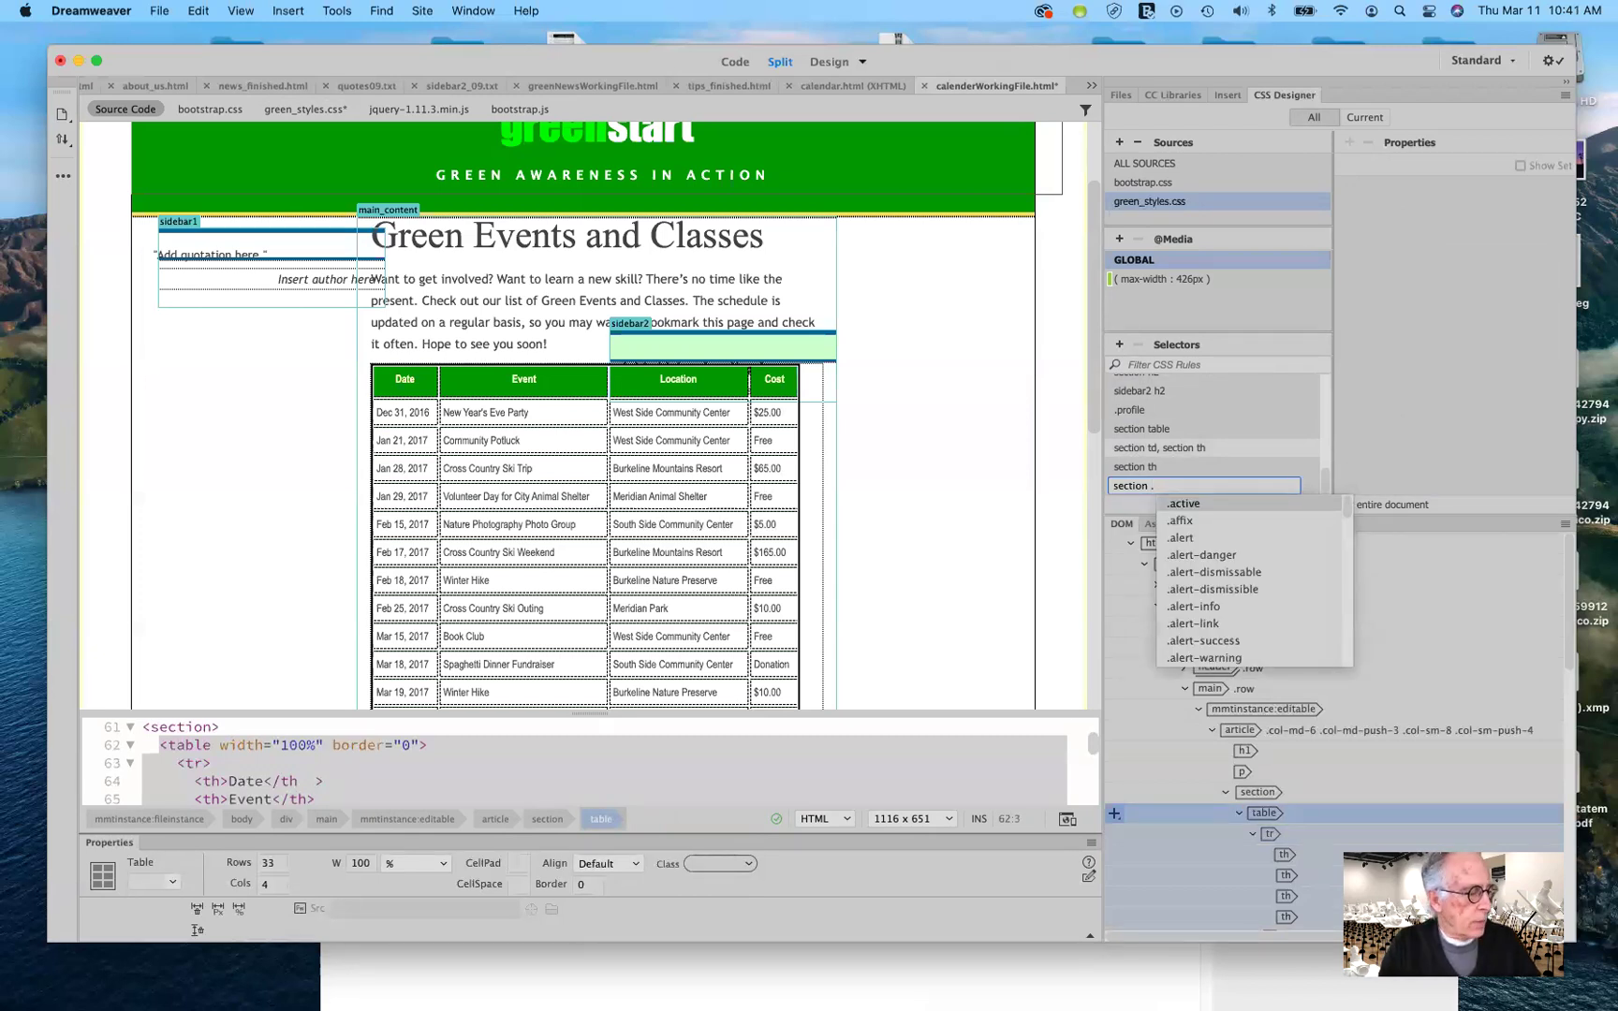
pyautogui.write('date')
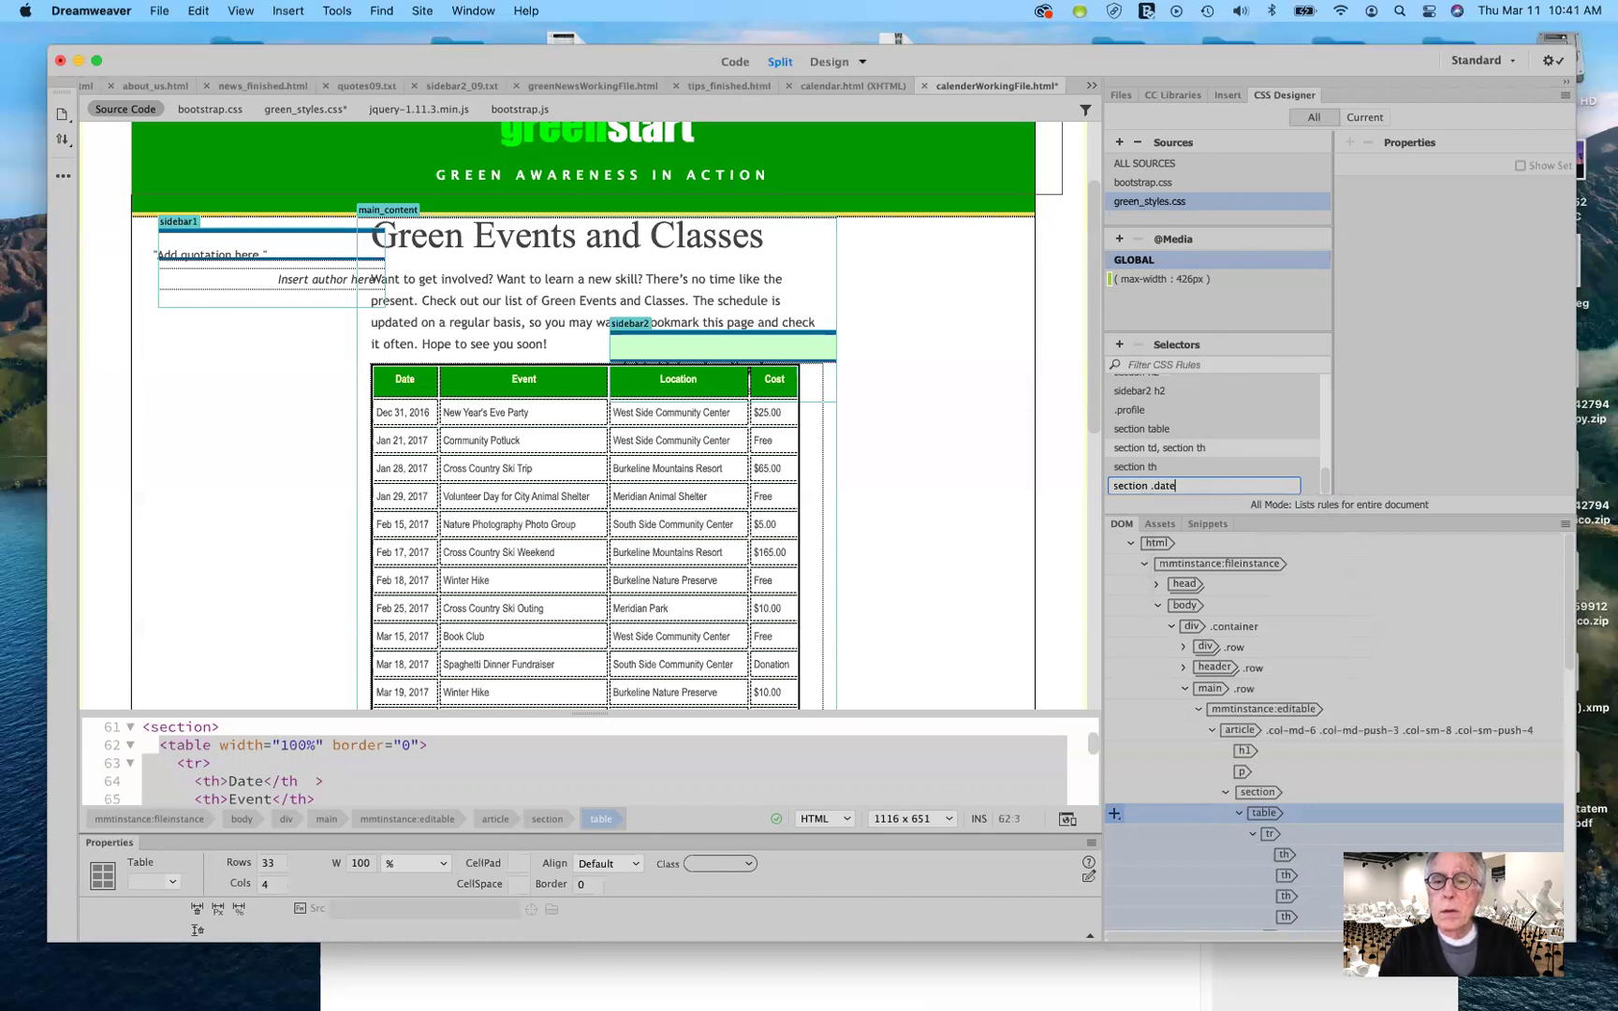
pyautogui.press('Return')
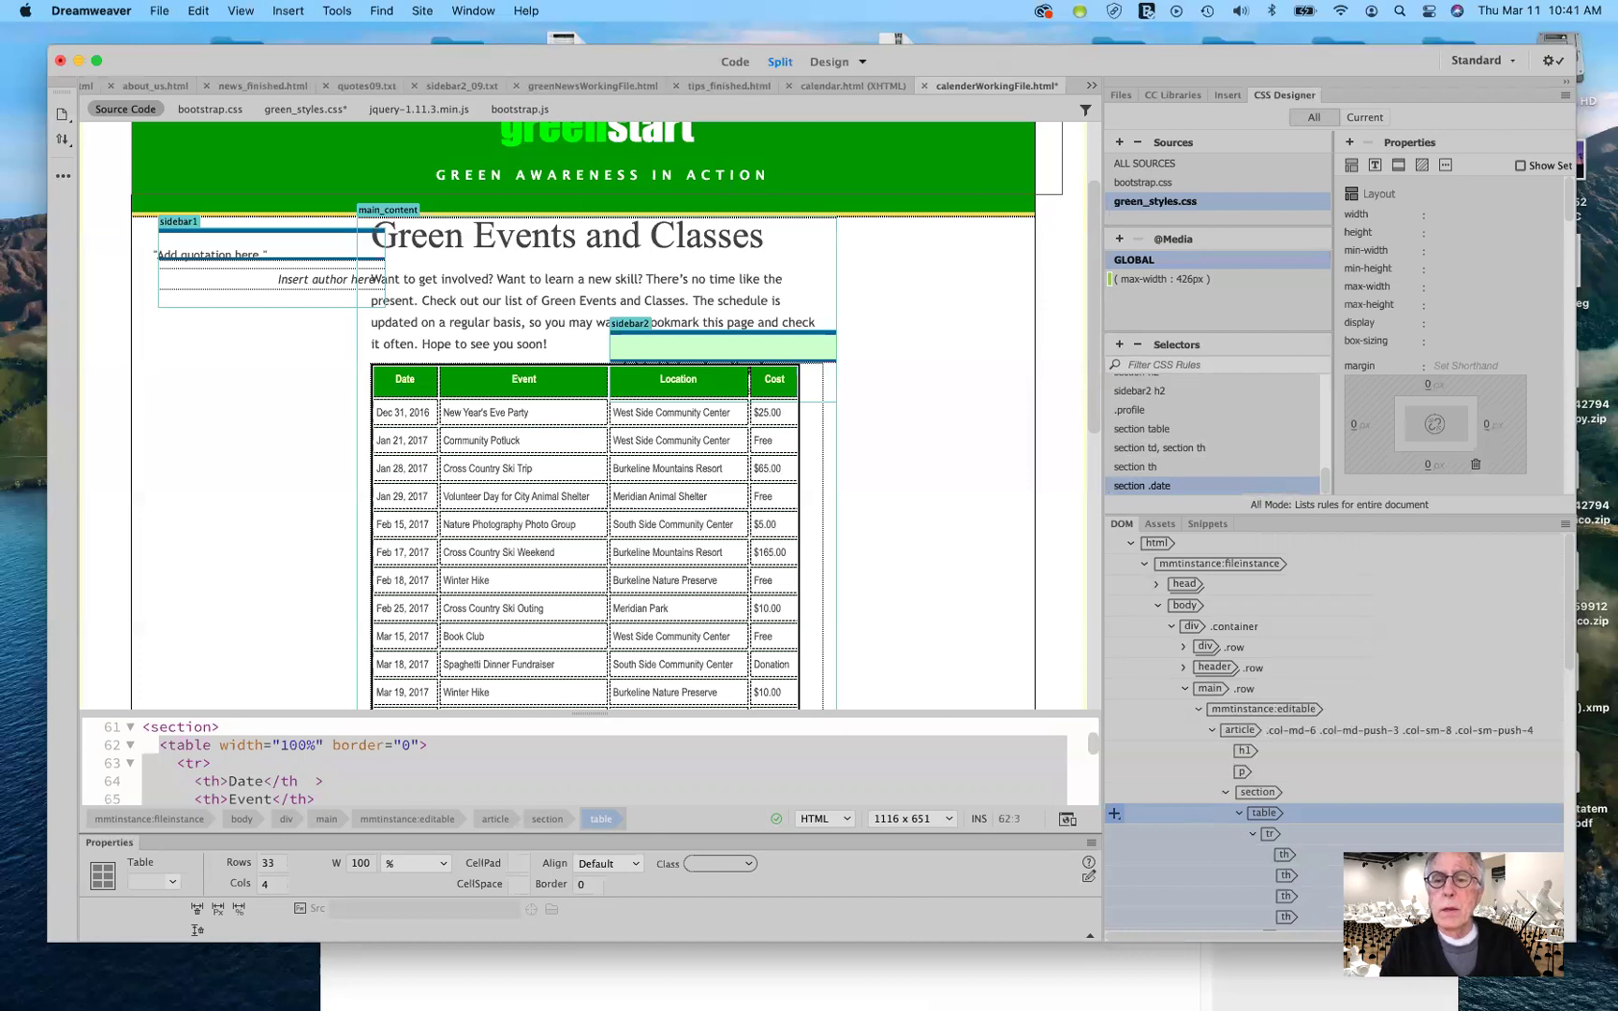
# Add a selector named secion .event below section .date in green_styles.css.
pyautogui.click(1117, 345)
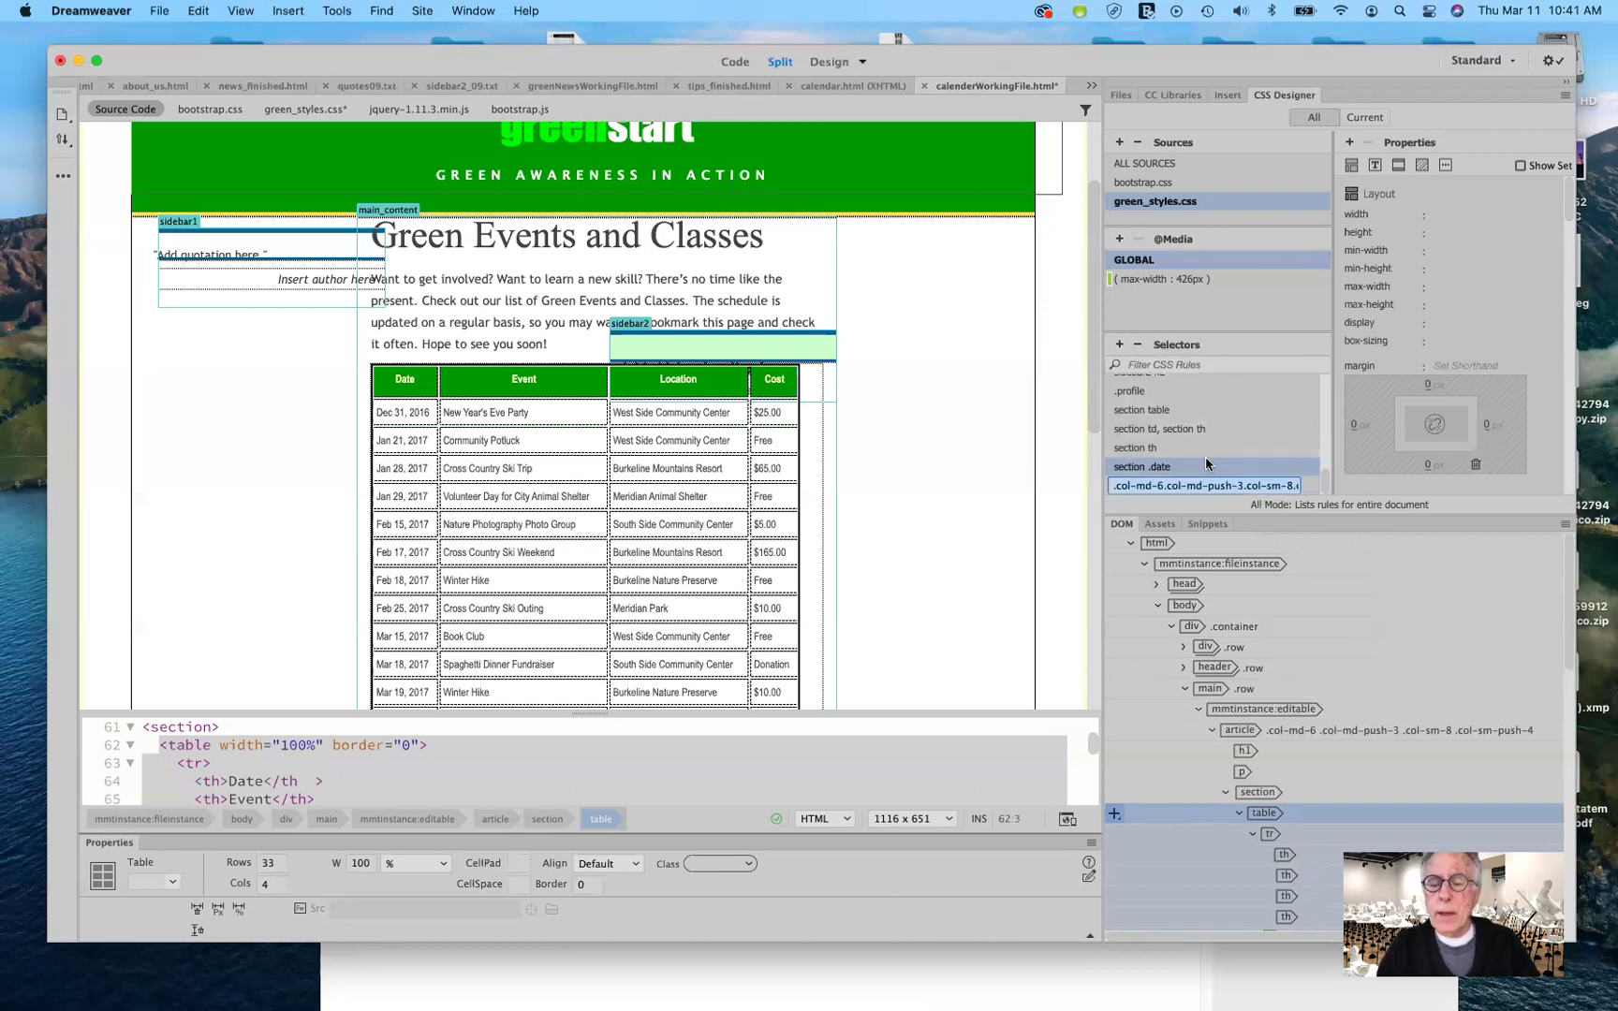
pyautogui.write('sec')
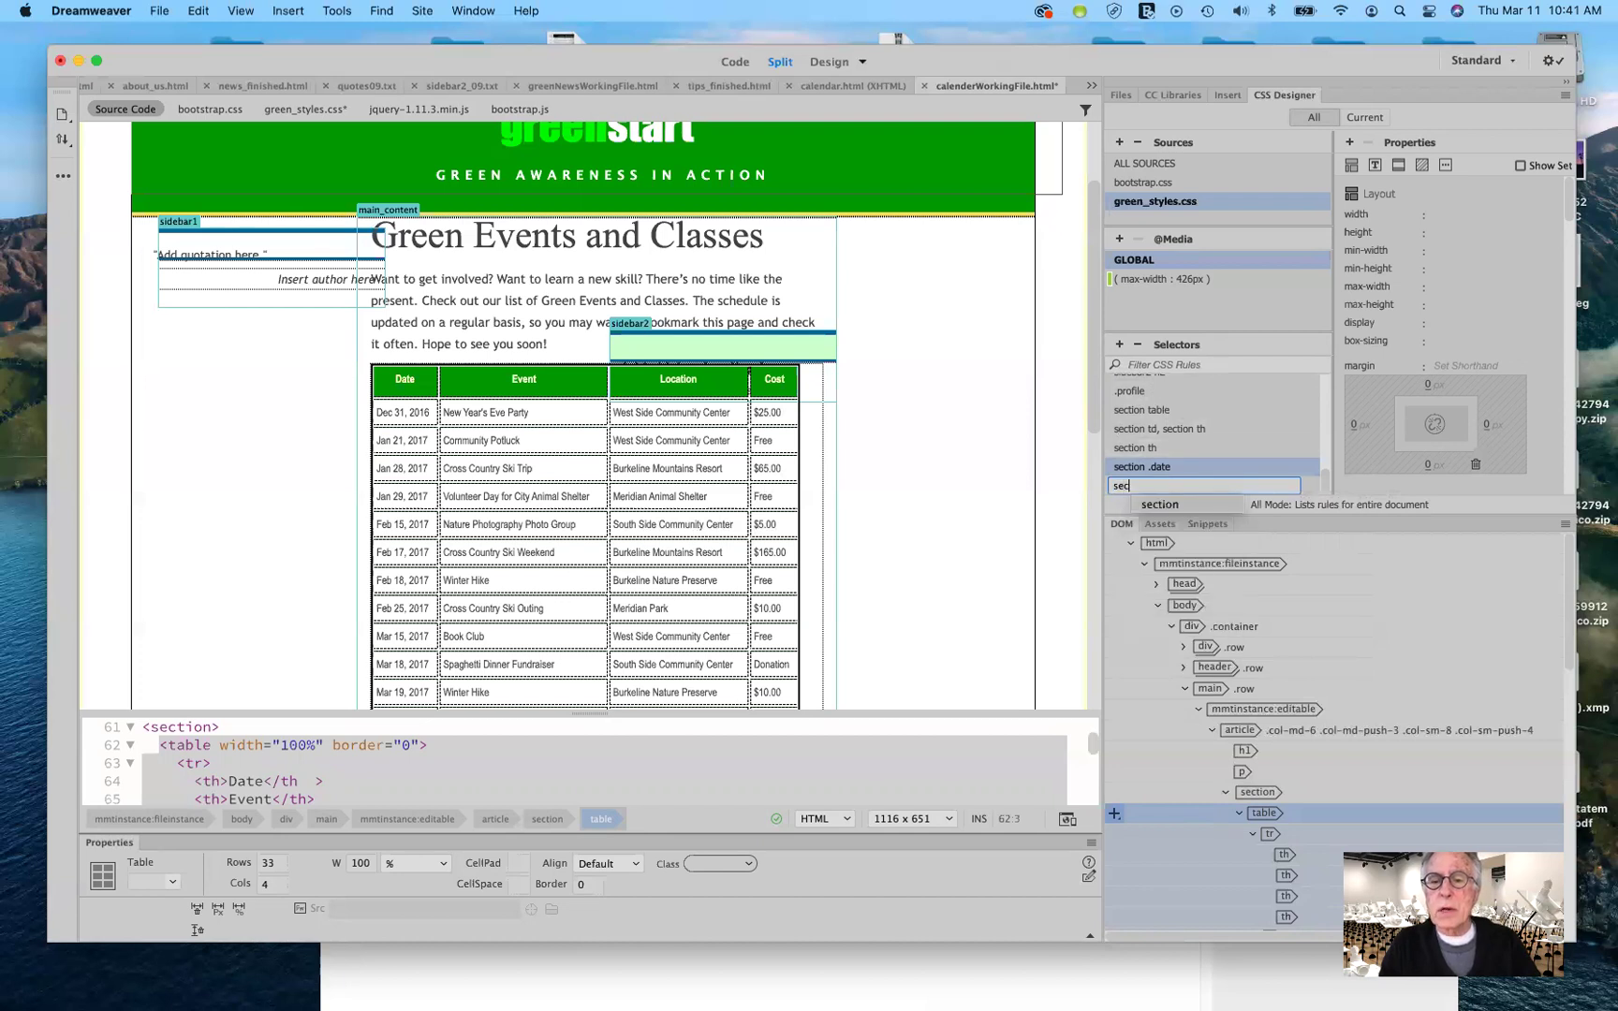
pyautogui.write('ion')
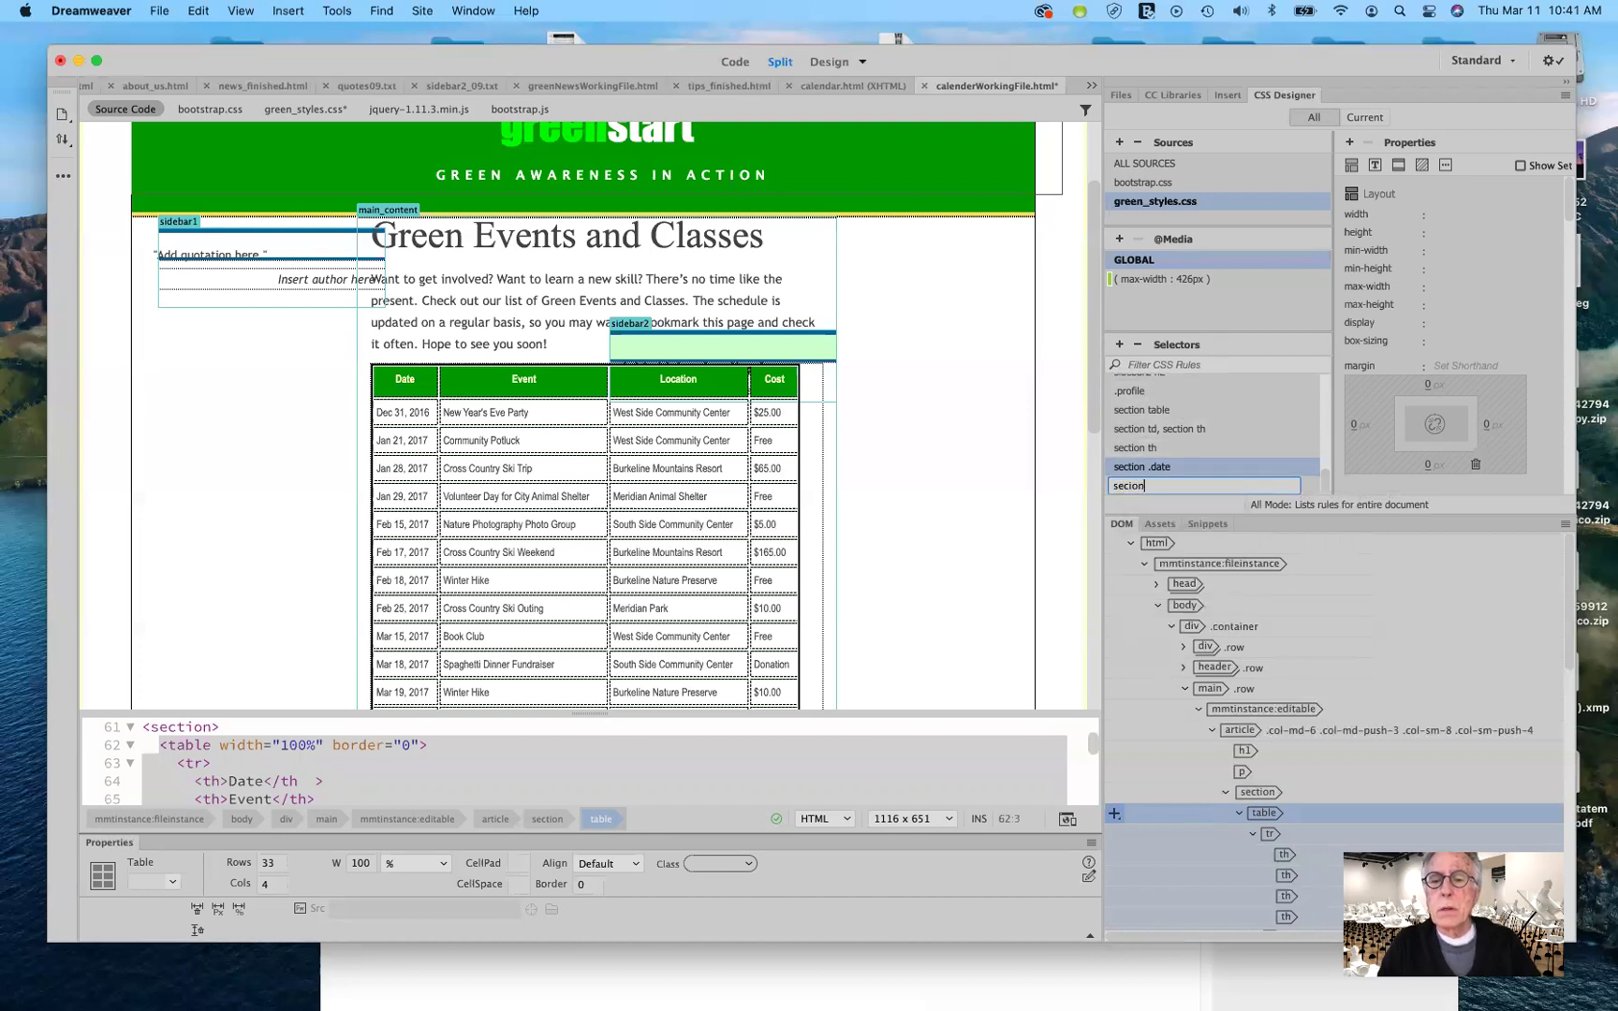
pyautogui.write(' .event')
pyautogui.click(1142, 486)
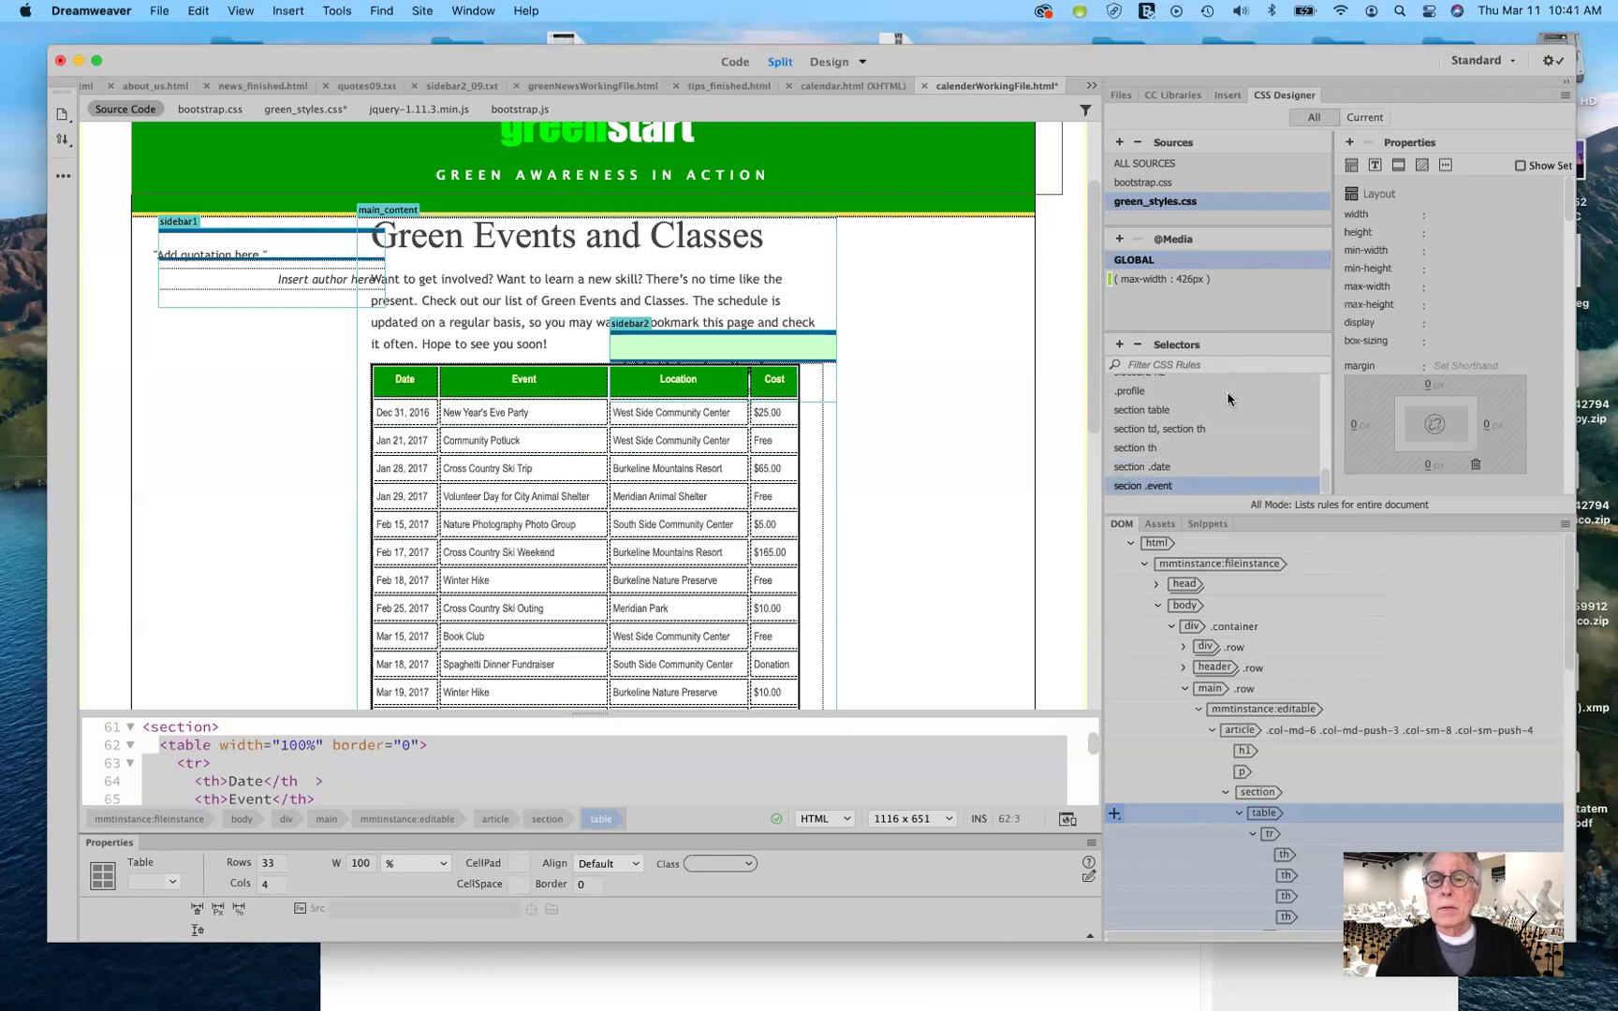
# Start a new selector with se below secion .event, and correct the misspelled secion .event to section .event.
pyautogui.click(1117, 344)
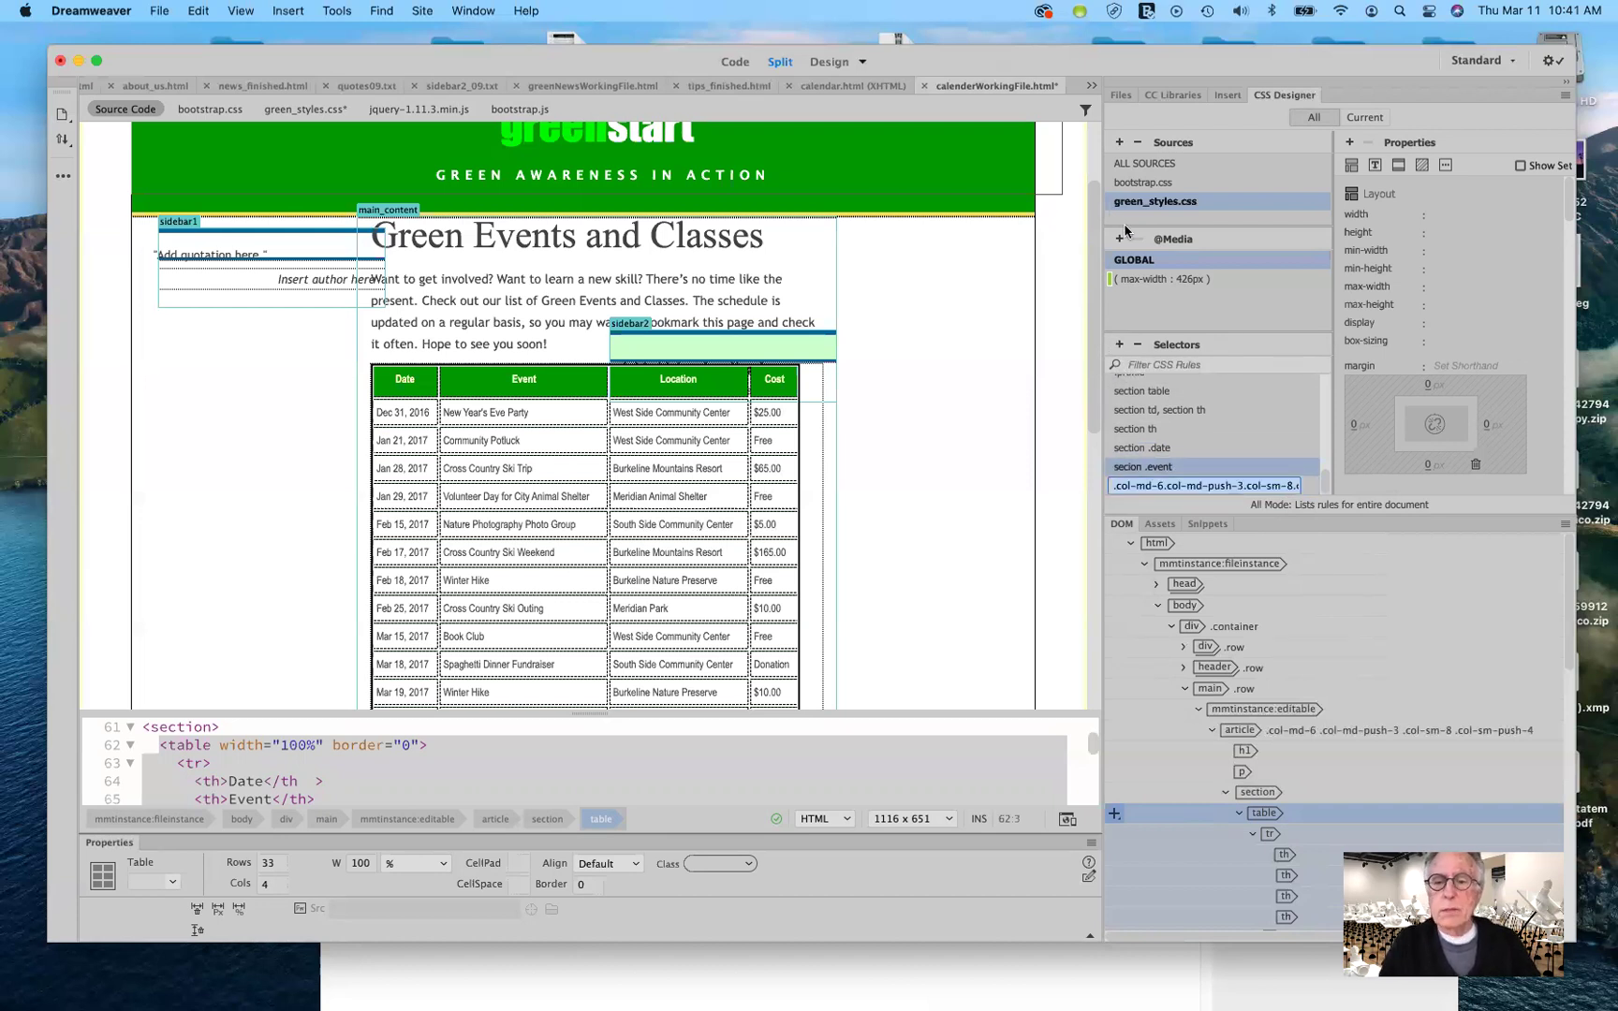
pyautogui.write('se')
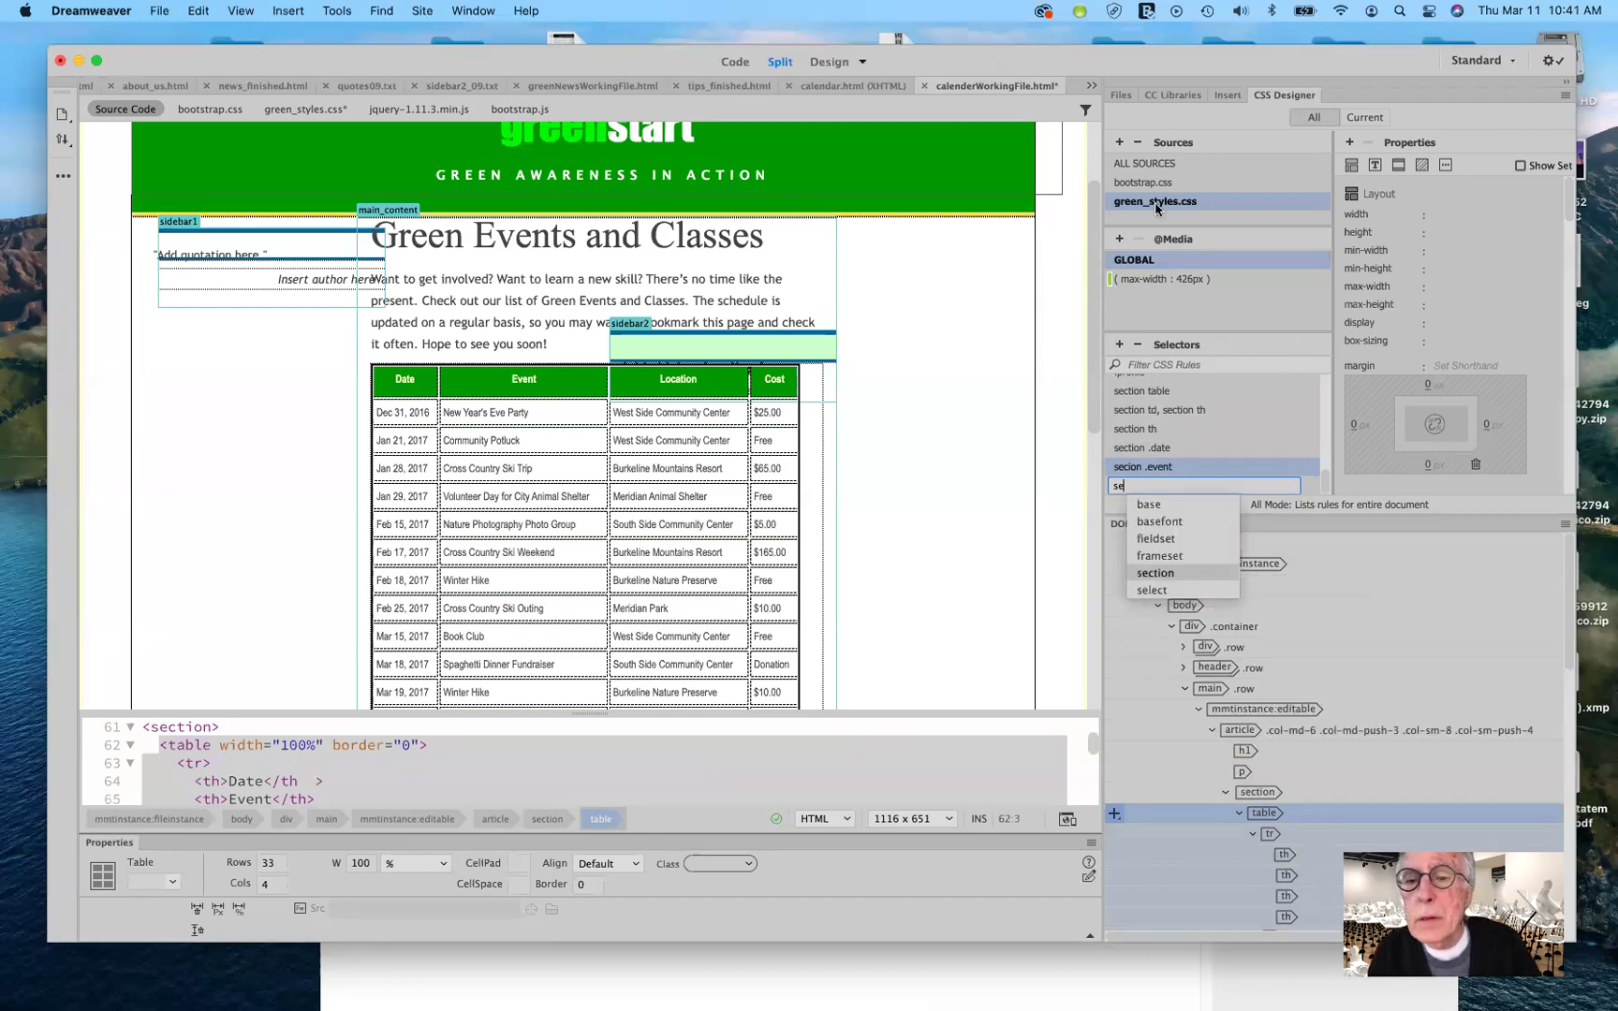
pyautogui.click(1134, 471)
pyautogui.doubleClick(1134, 471)
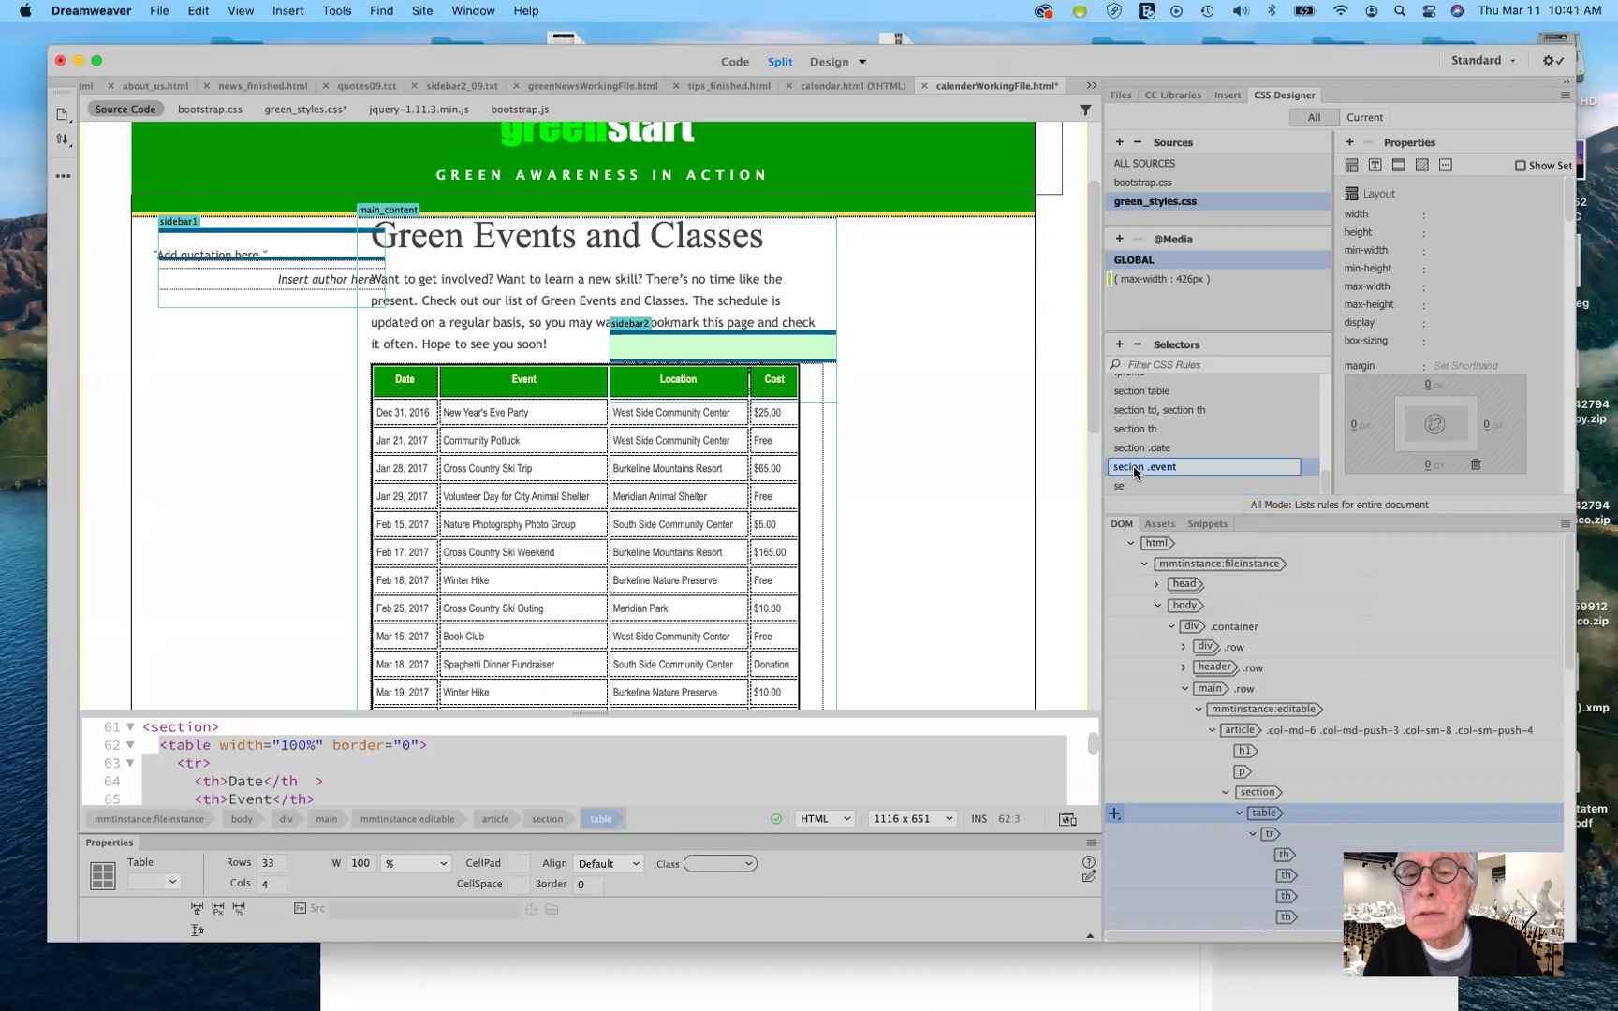
pyautogui.write('t')
pyautogui.click(1131, 470)
pyautogui.write('t')
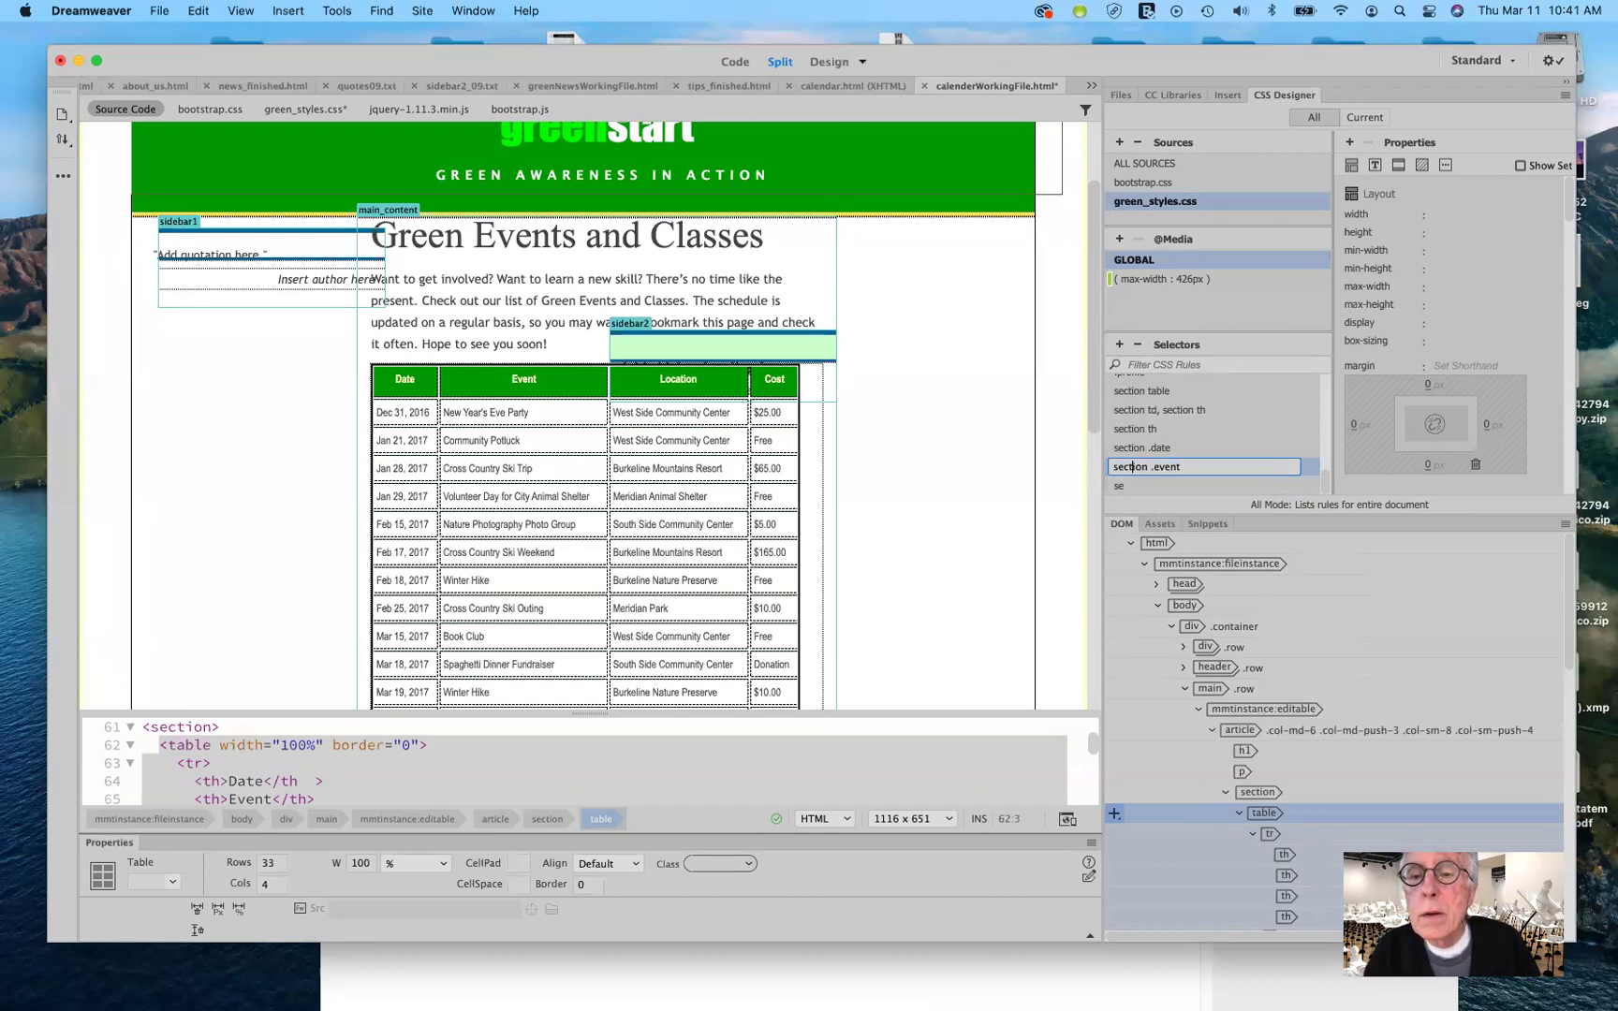
pyautogui.press('Return')
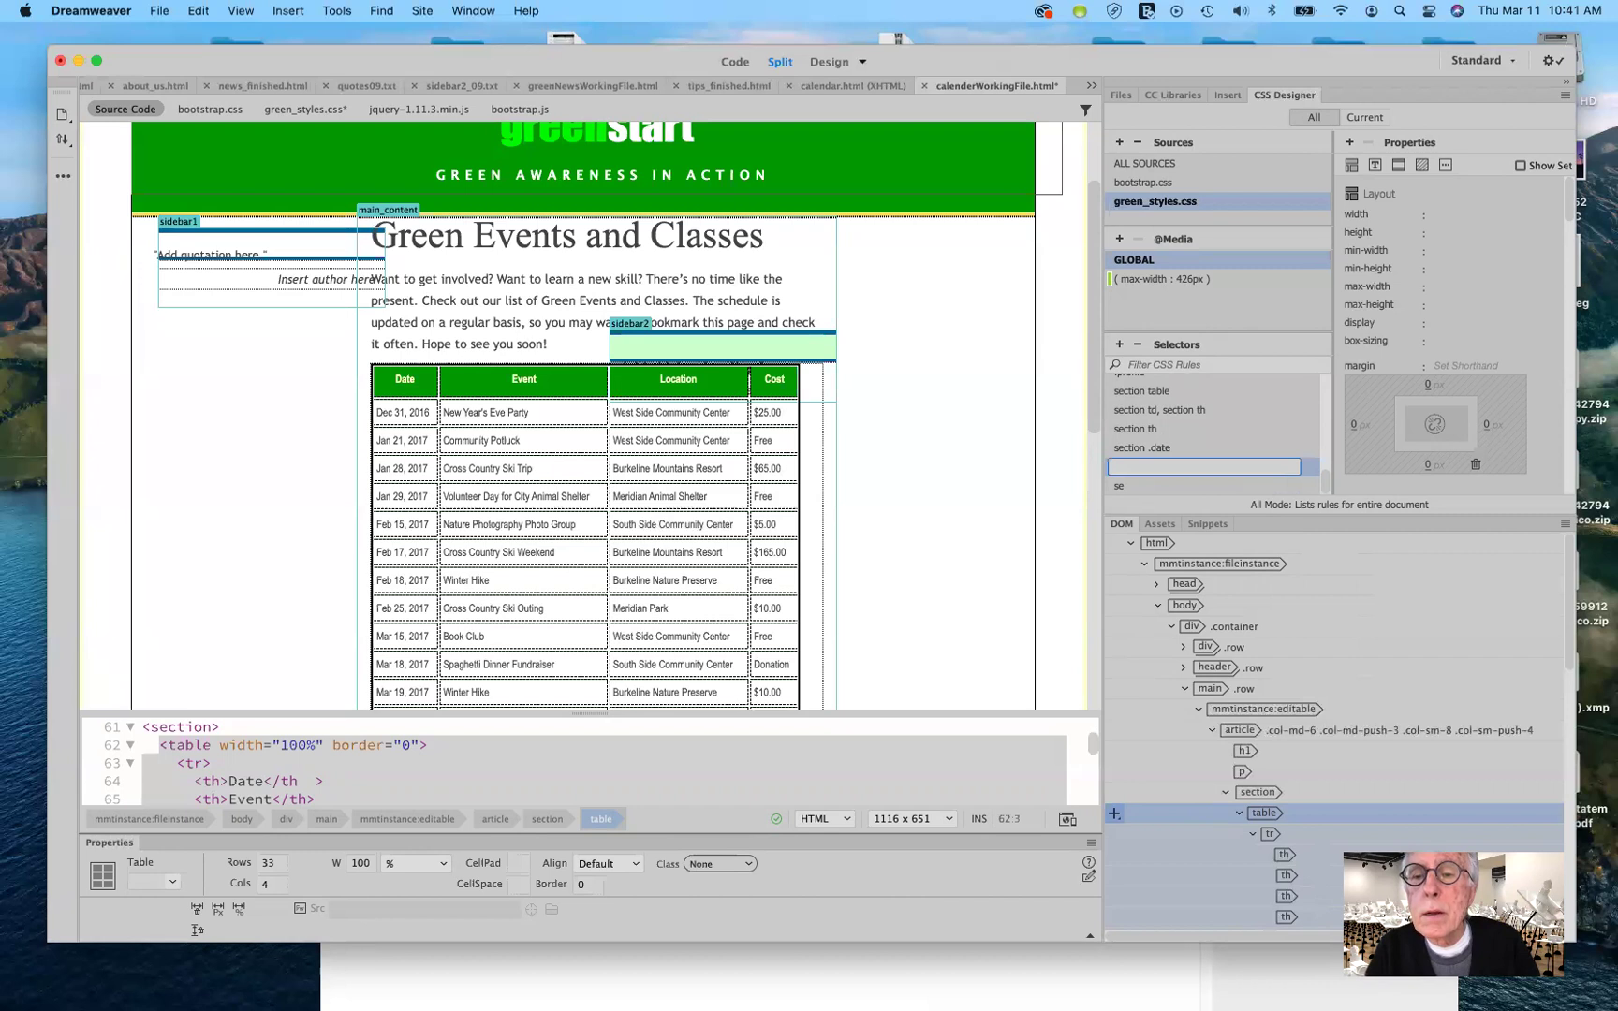
# Complete the unfinished selector below section .event as section .location.
pyautogui.click(1131, 485)
pyautogui.click(1131, 485)
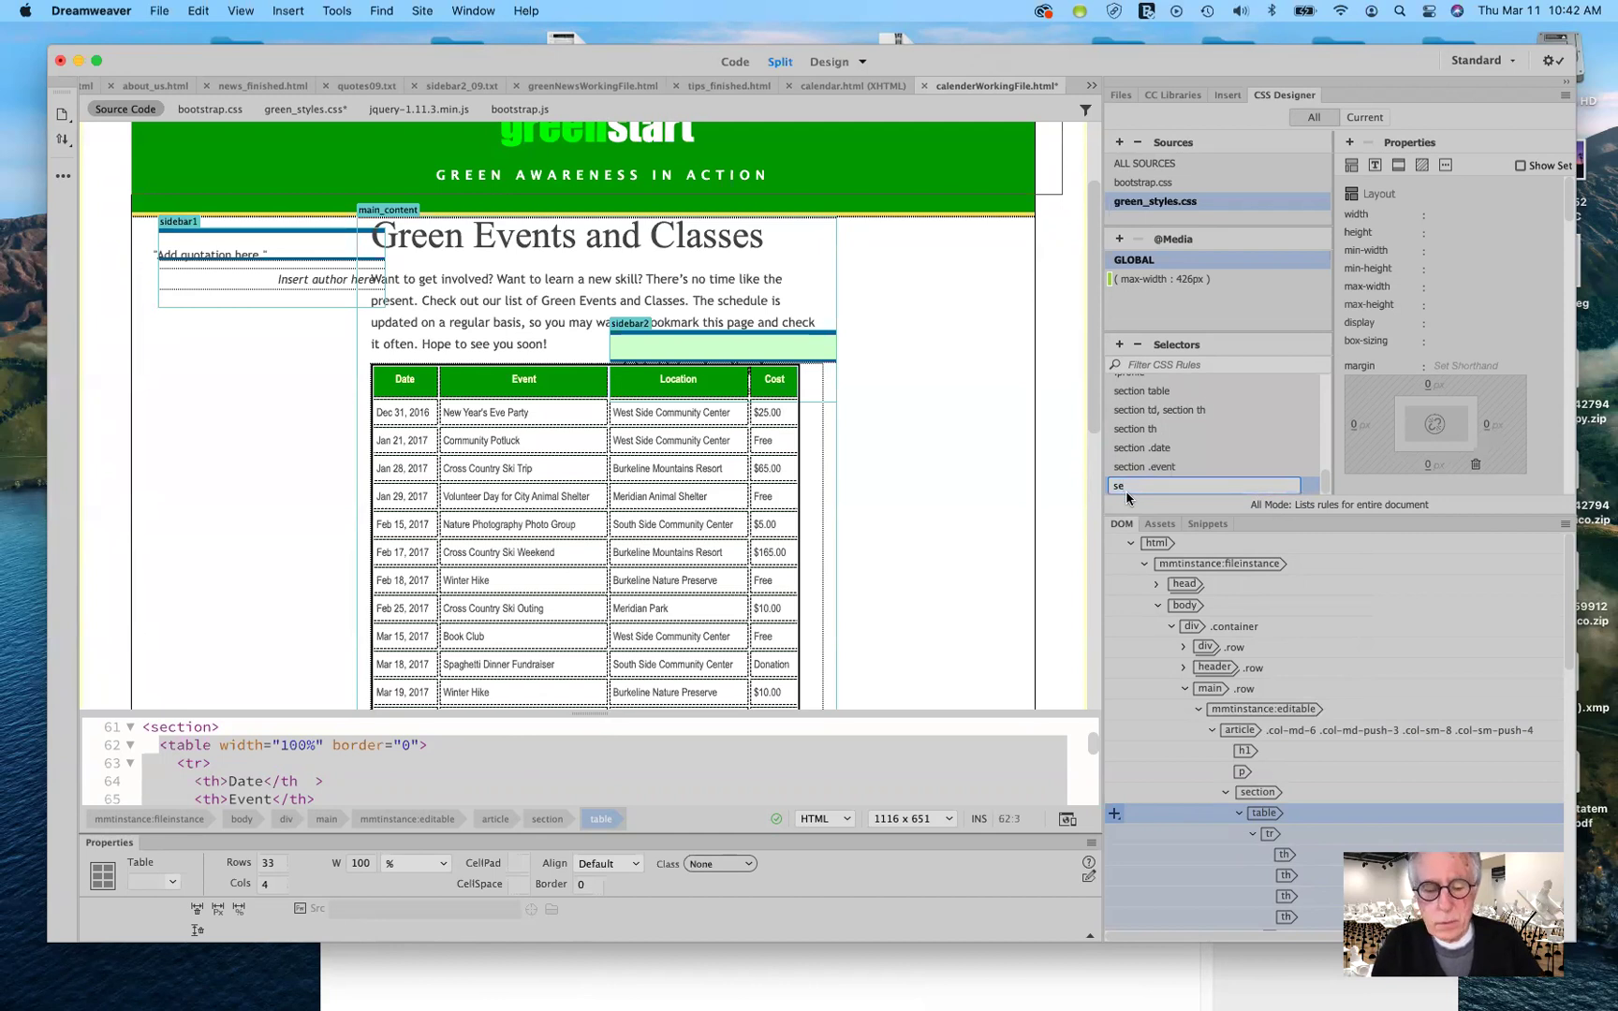
pyautogui.write('ction')
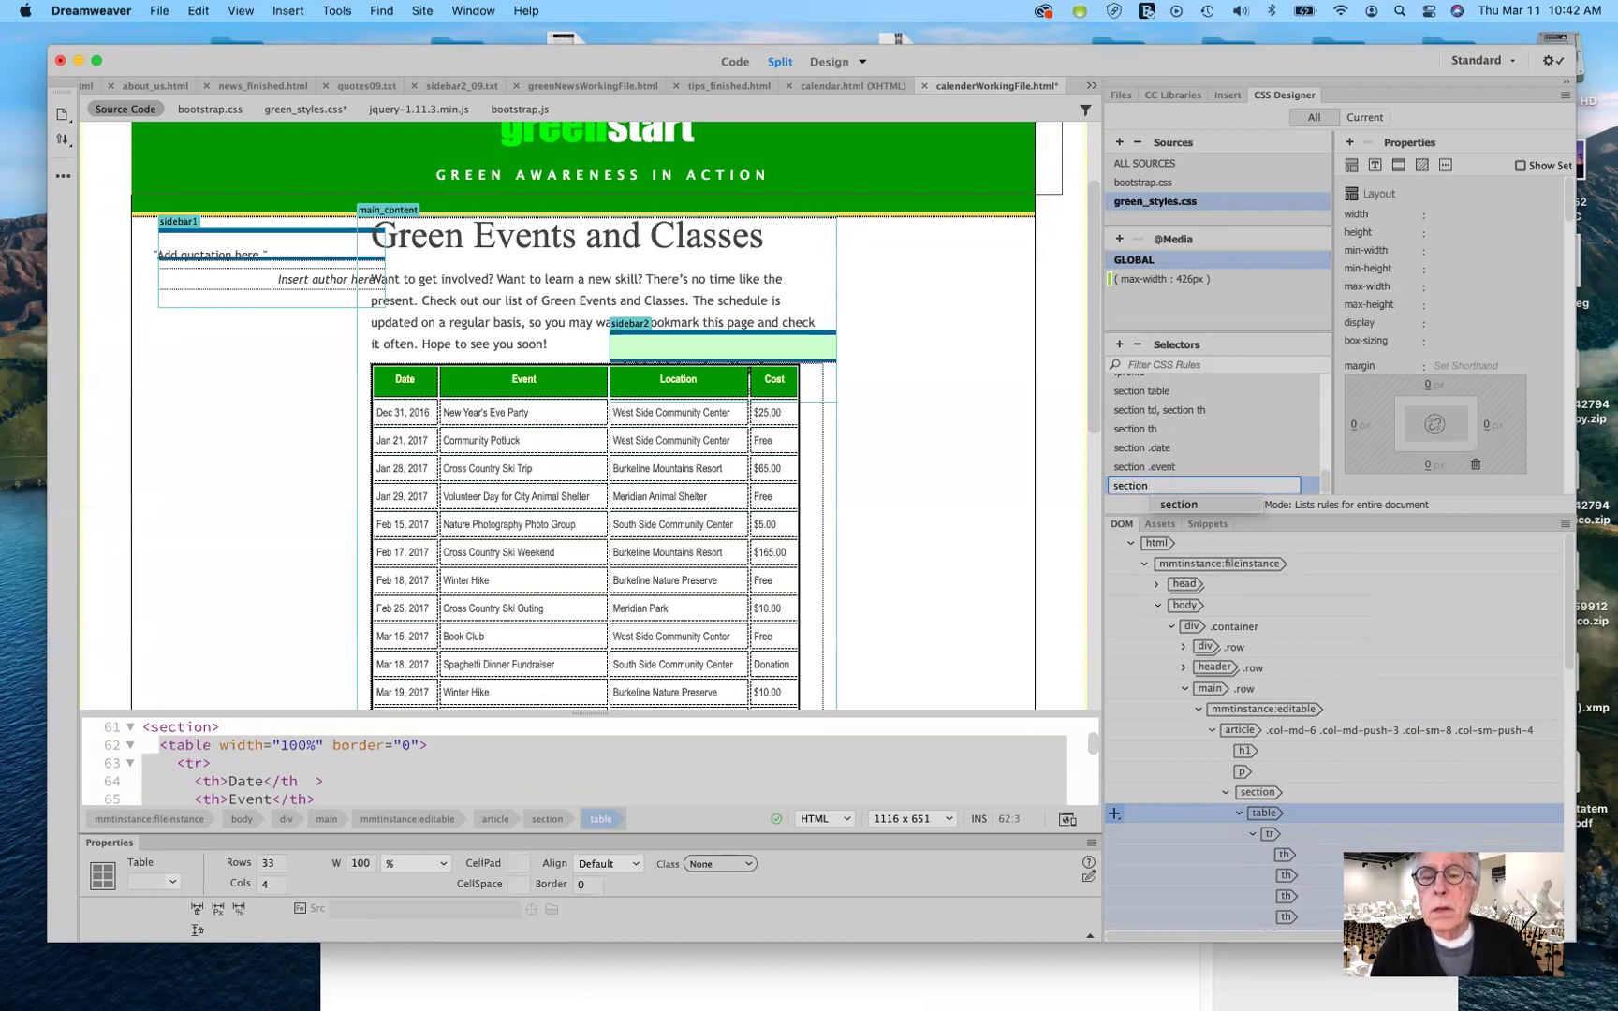
pyautogui.write(' .')
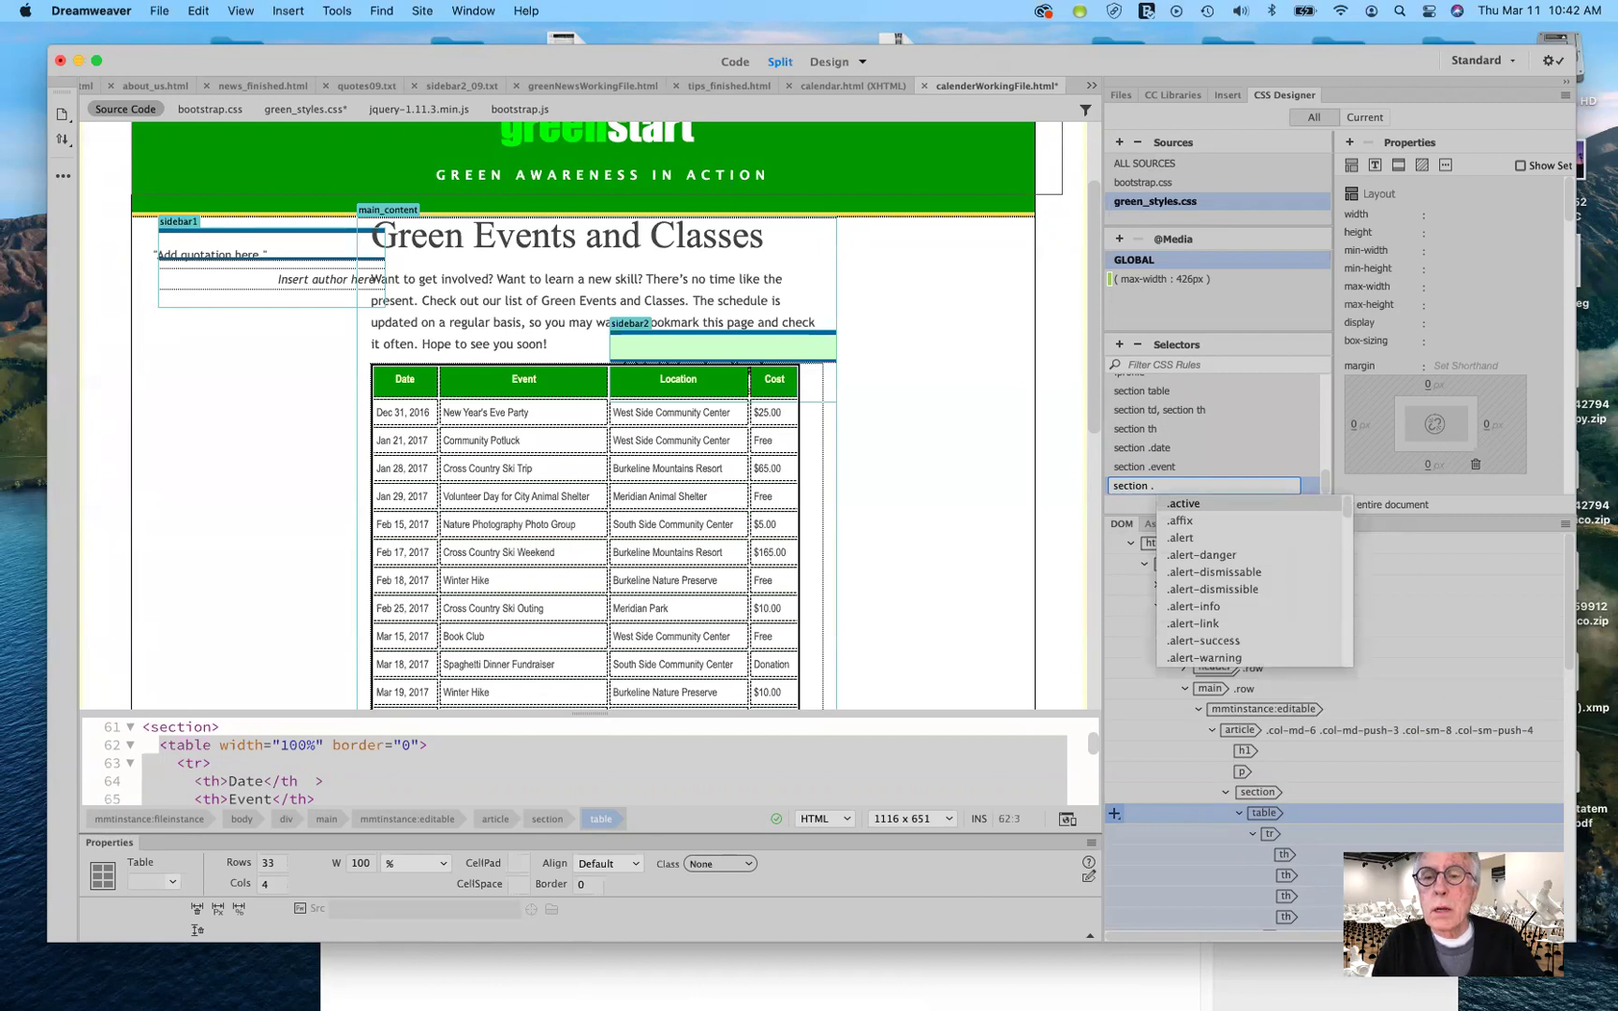
pyautogui.write('locatioon')
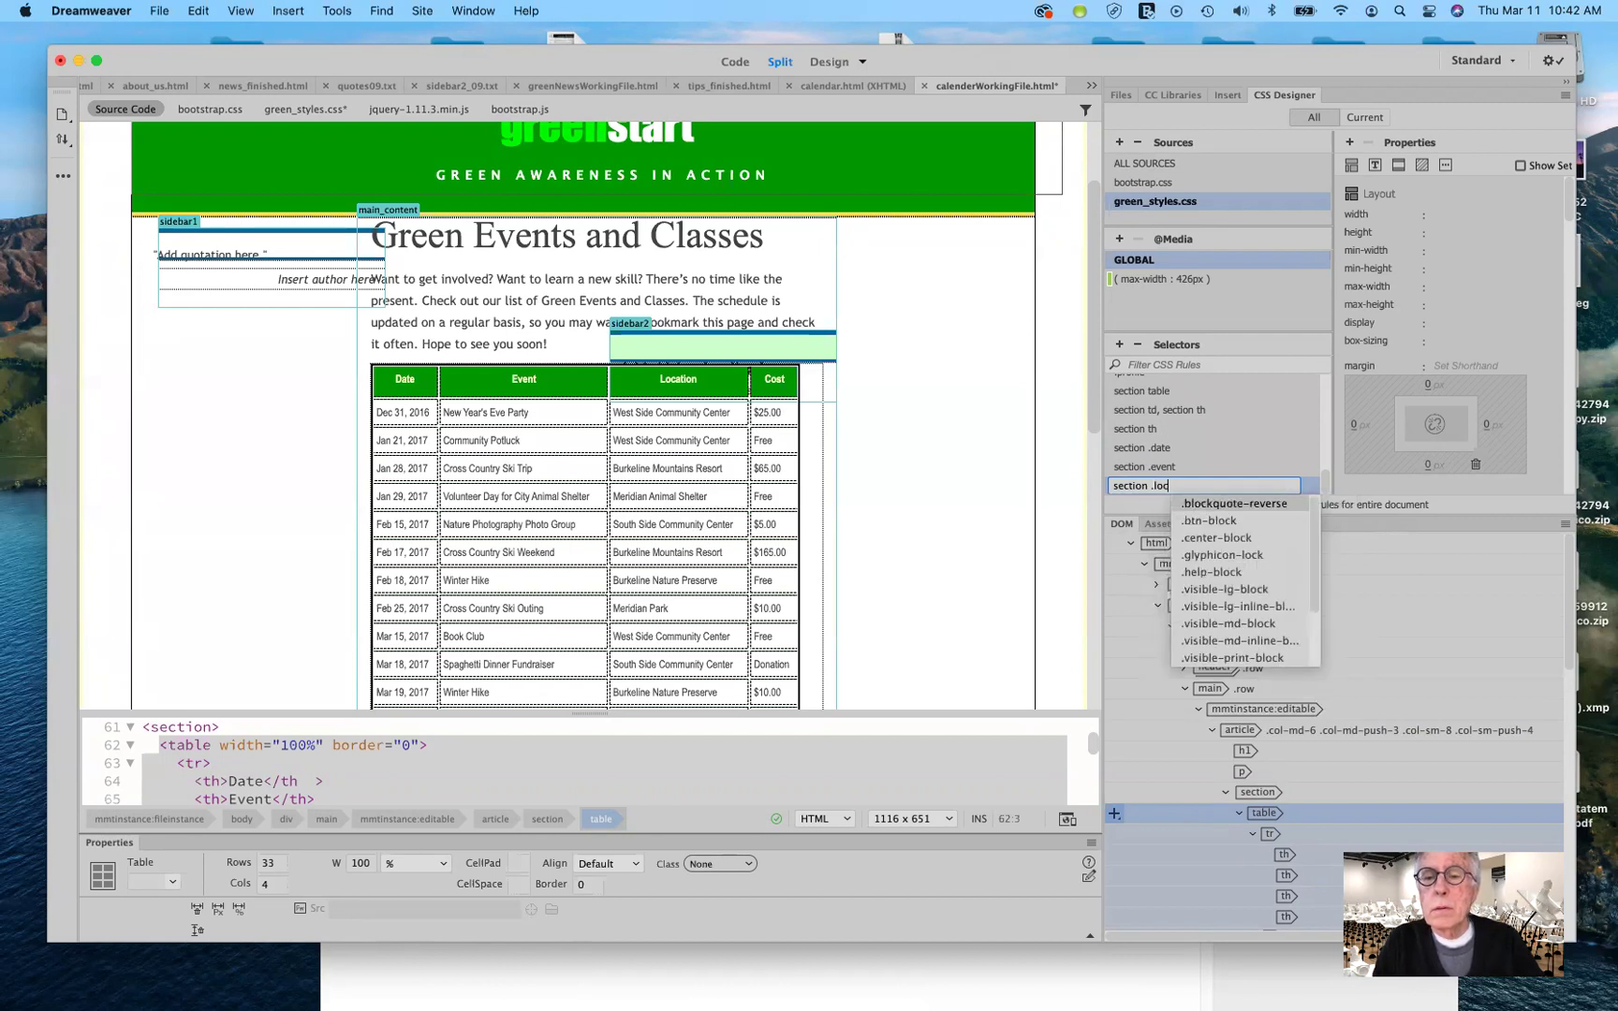
pyautogui.press('BackSpace')
pyautogui.press('BackSpace')
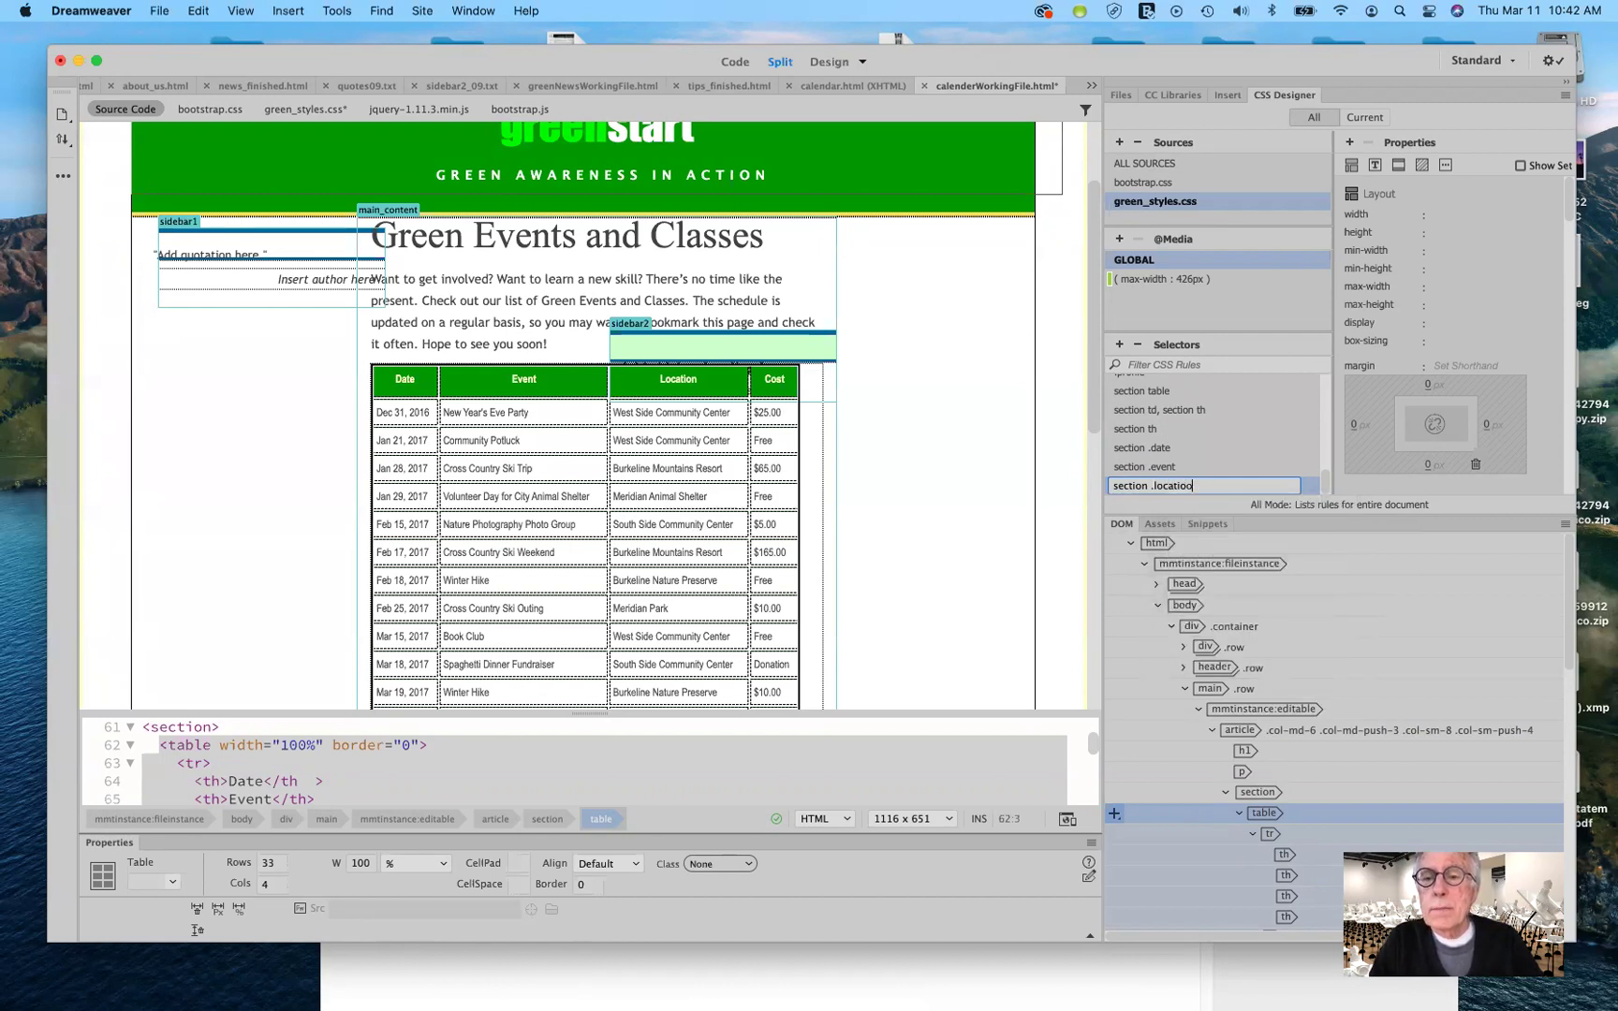
pyautogui.write('n')
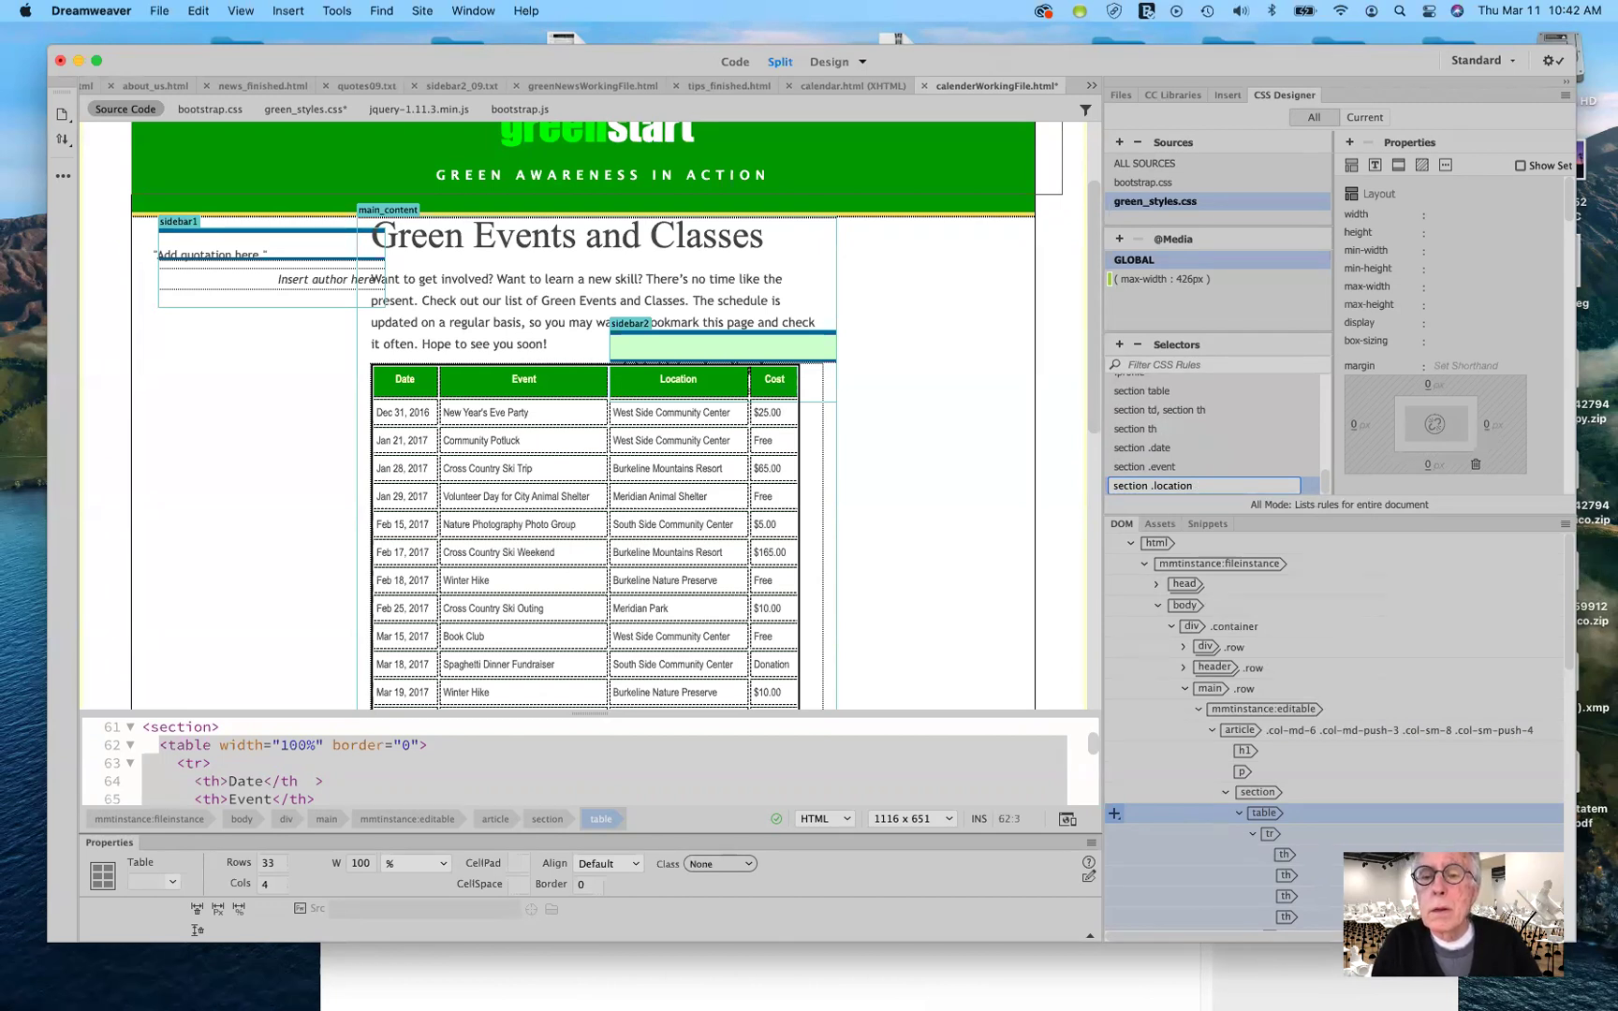
pyautogui.press('Return')
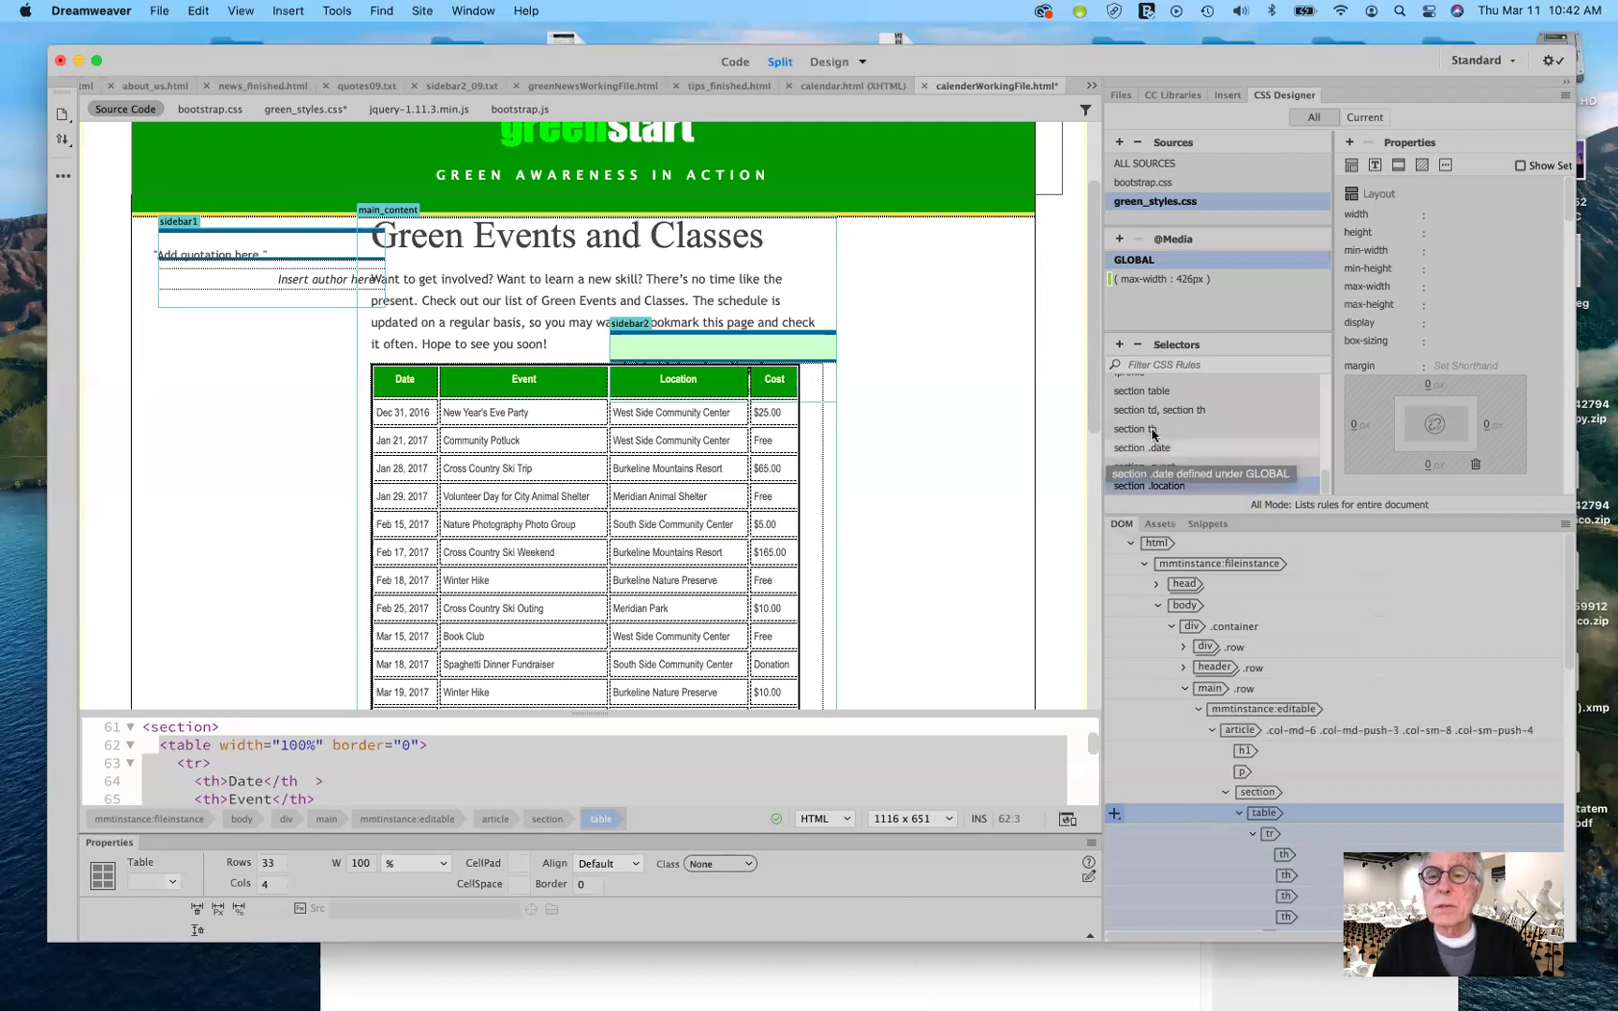
# Add a selector named section .cost to the global rules of green_styles.css.
pyautogui.click(1115, 345)
pyautogui.write('section')
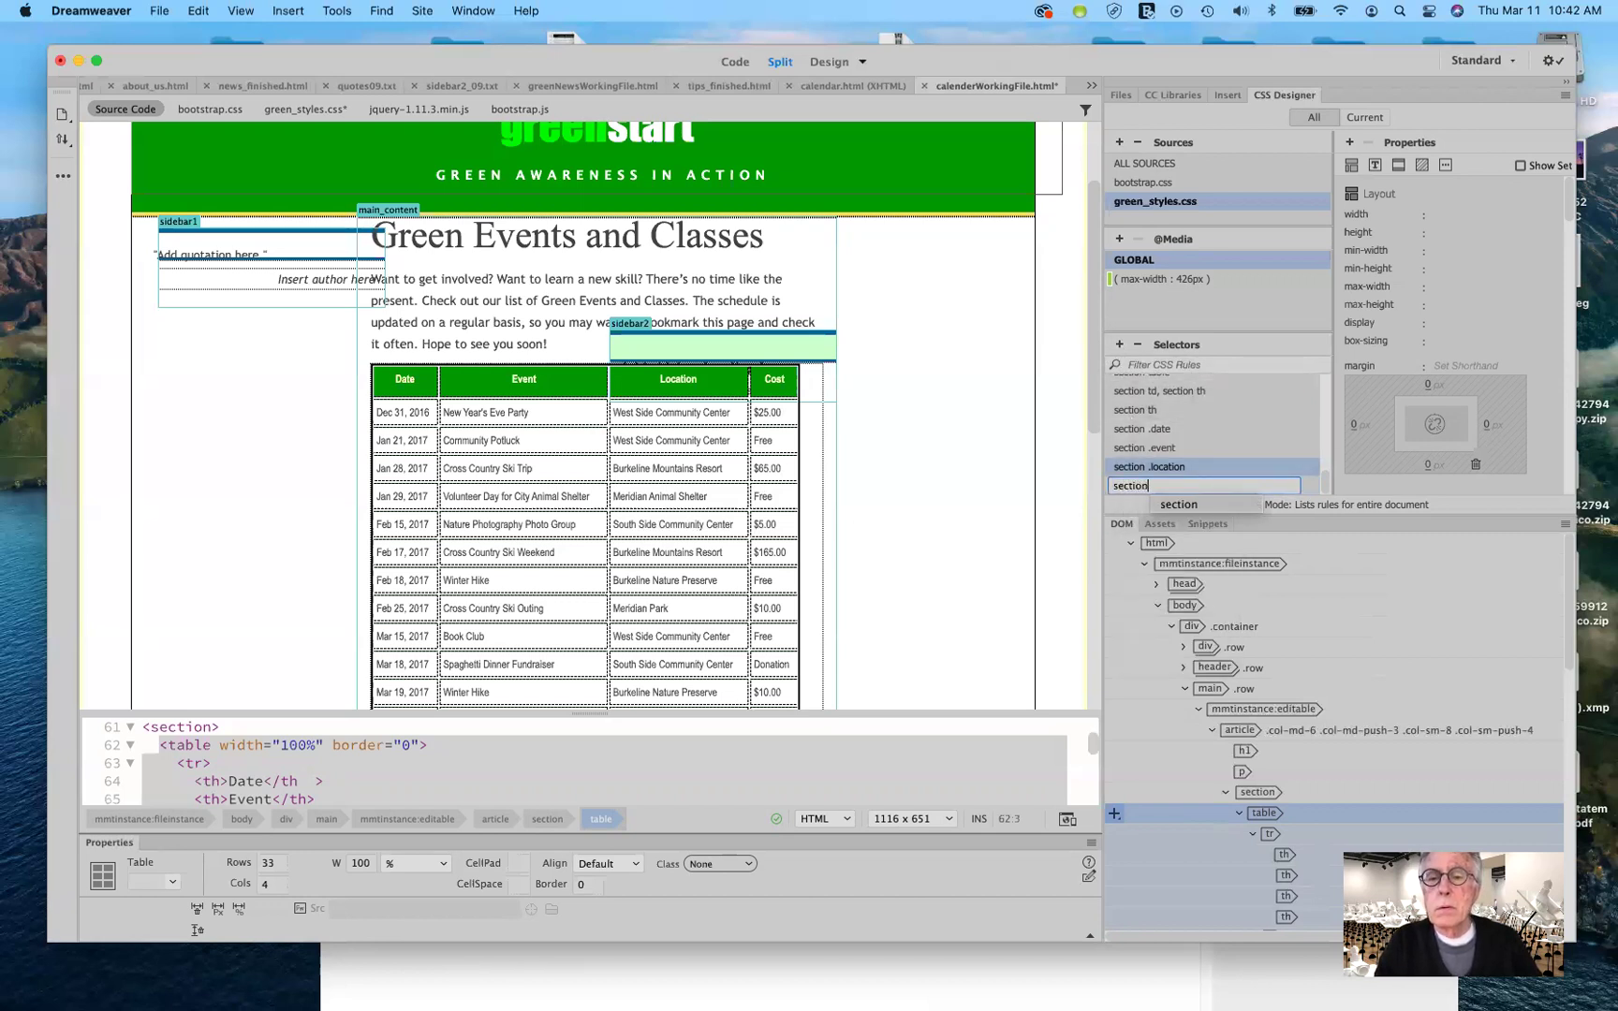
pyautogui.write(' .co')
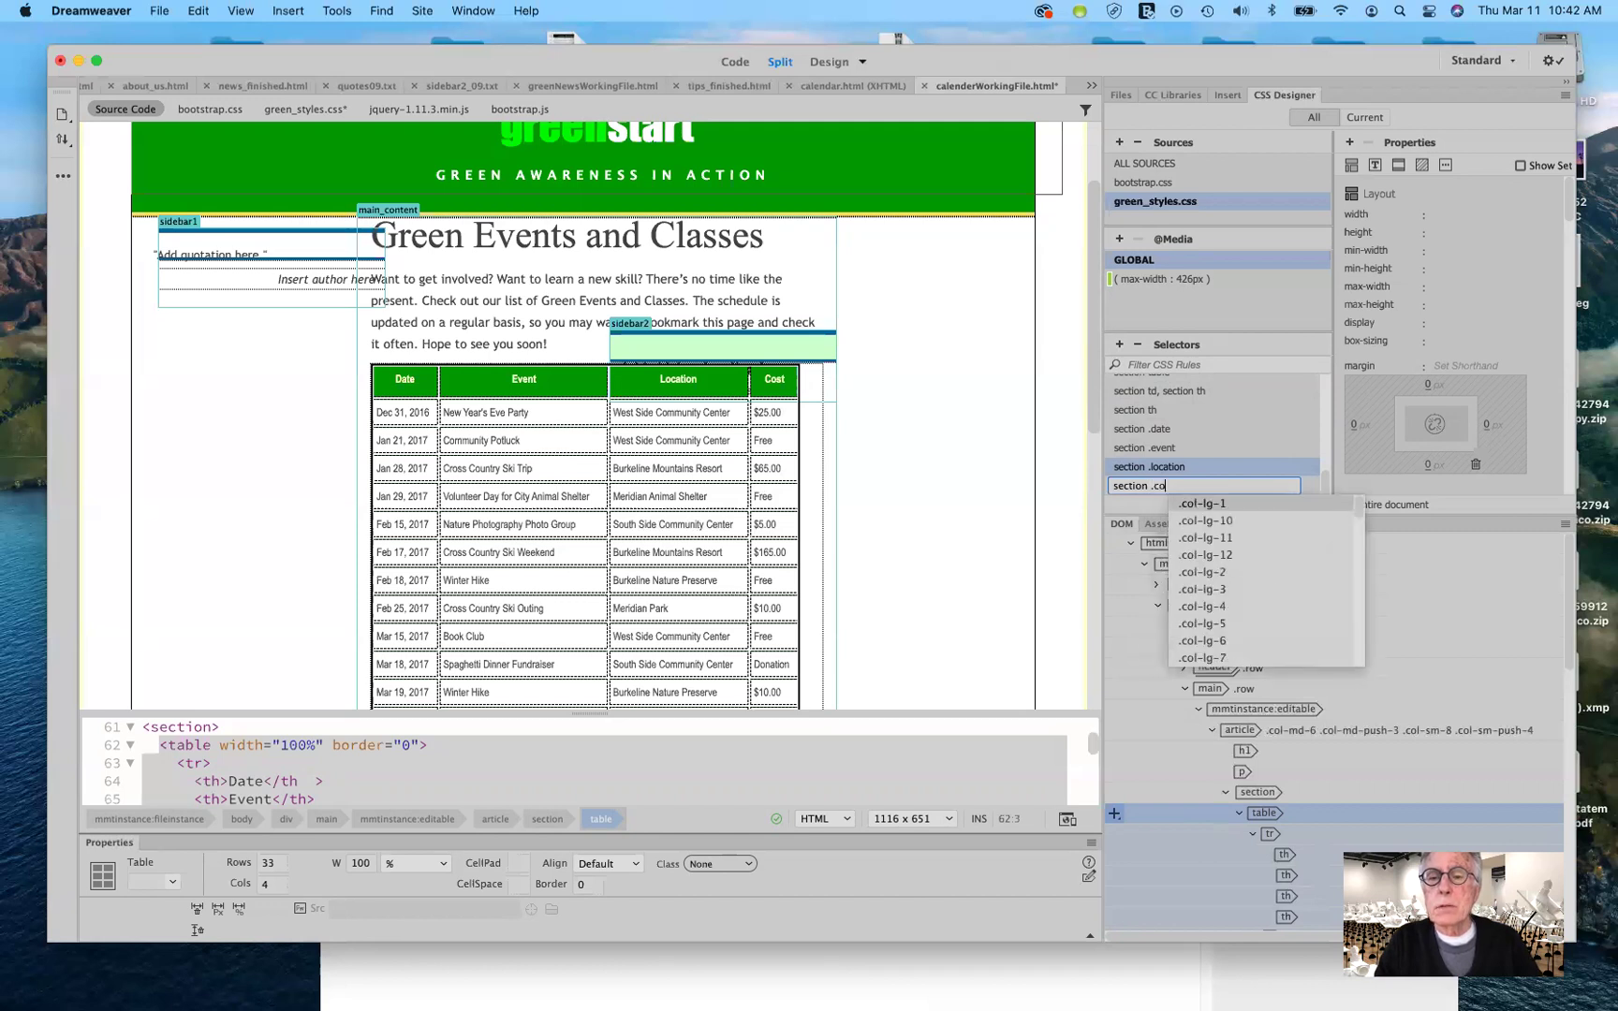
pyautogui.write('st')
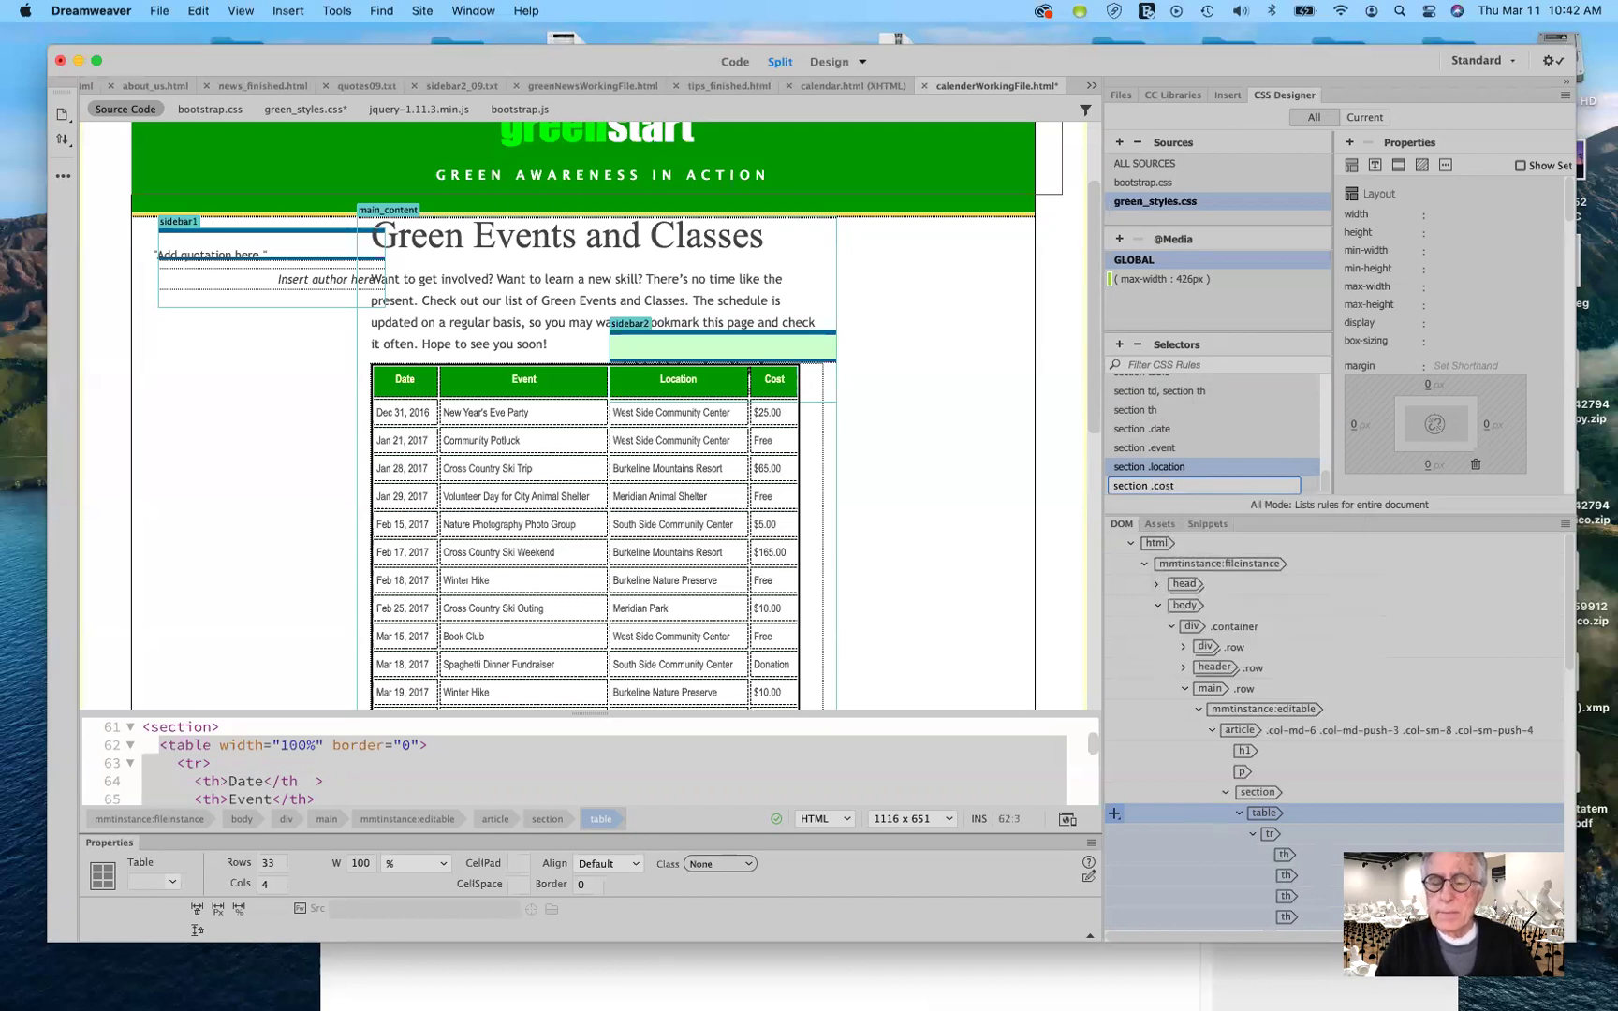
pyautogui.press('Return')
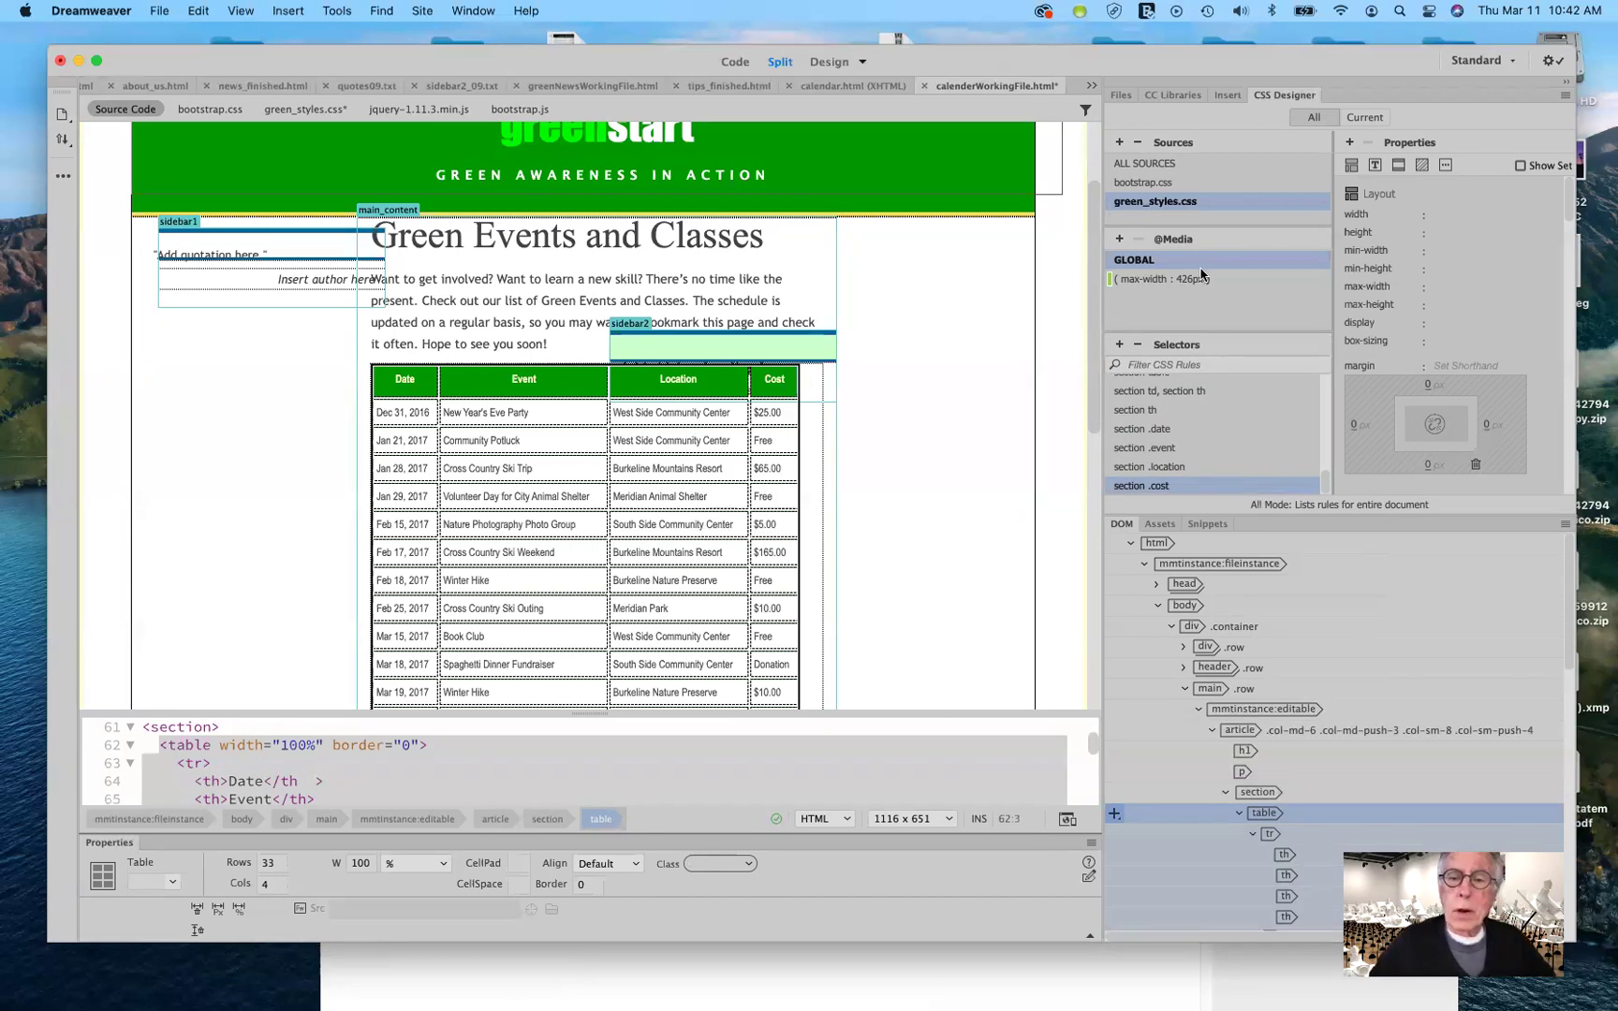
# Set the width of the section .date rule to 6 em.
pyautogui.click(1184, 428)
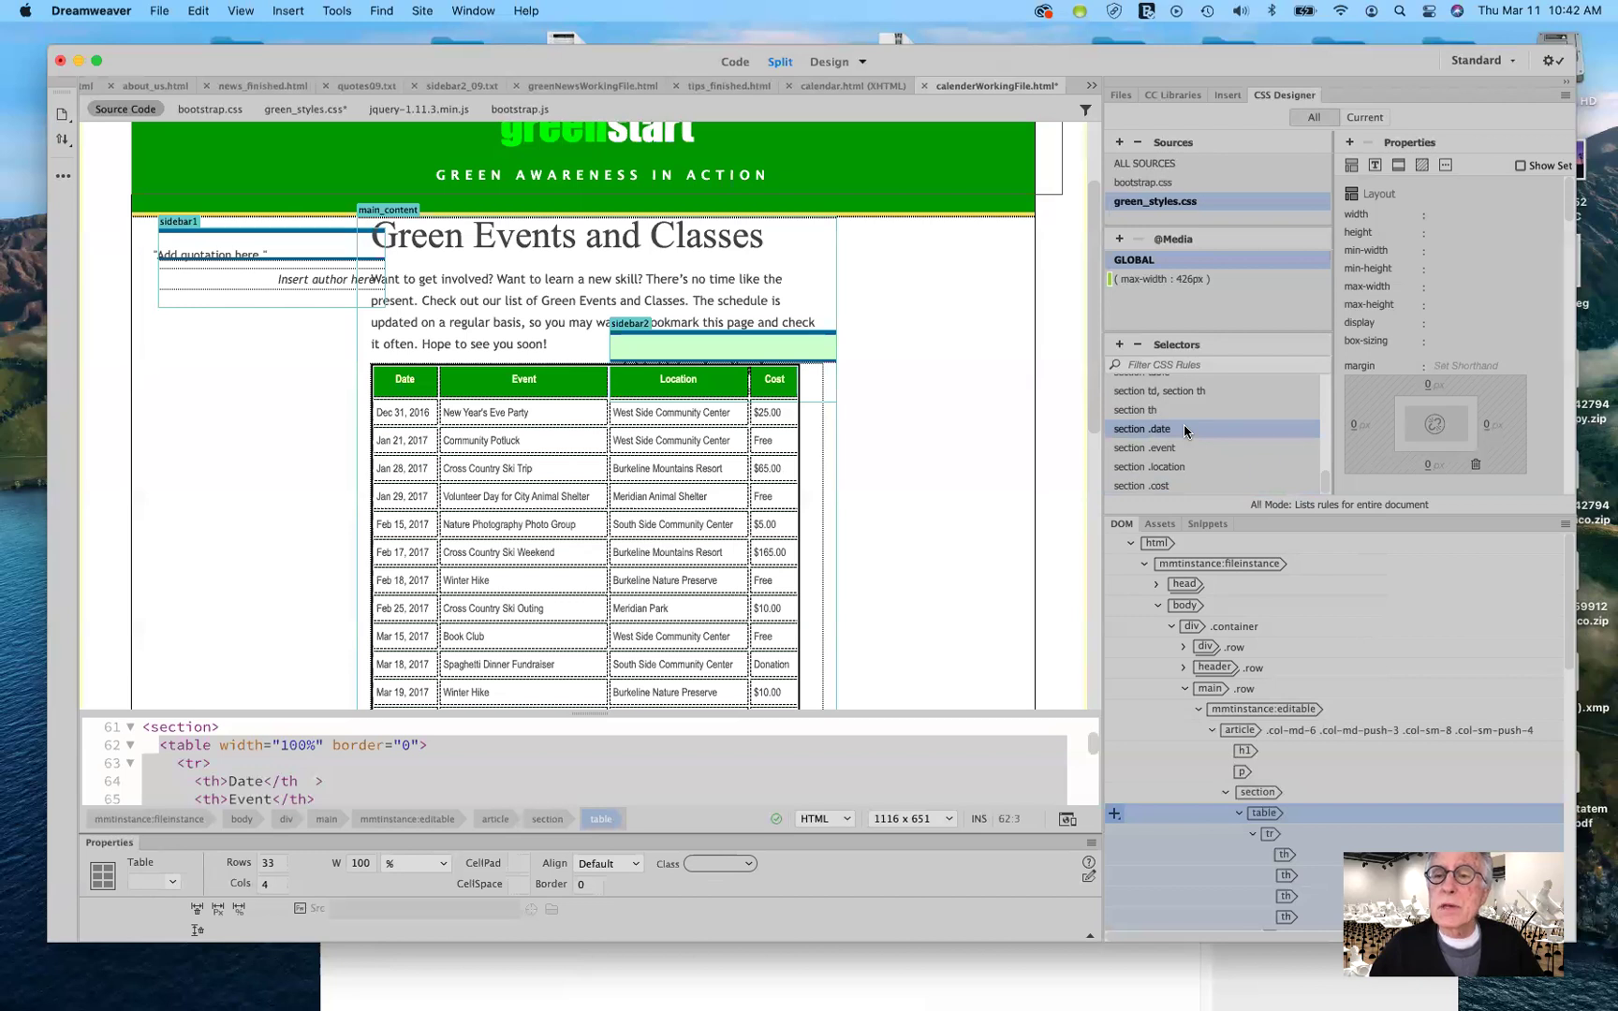
pyautogui.click(1352, 166)
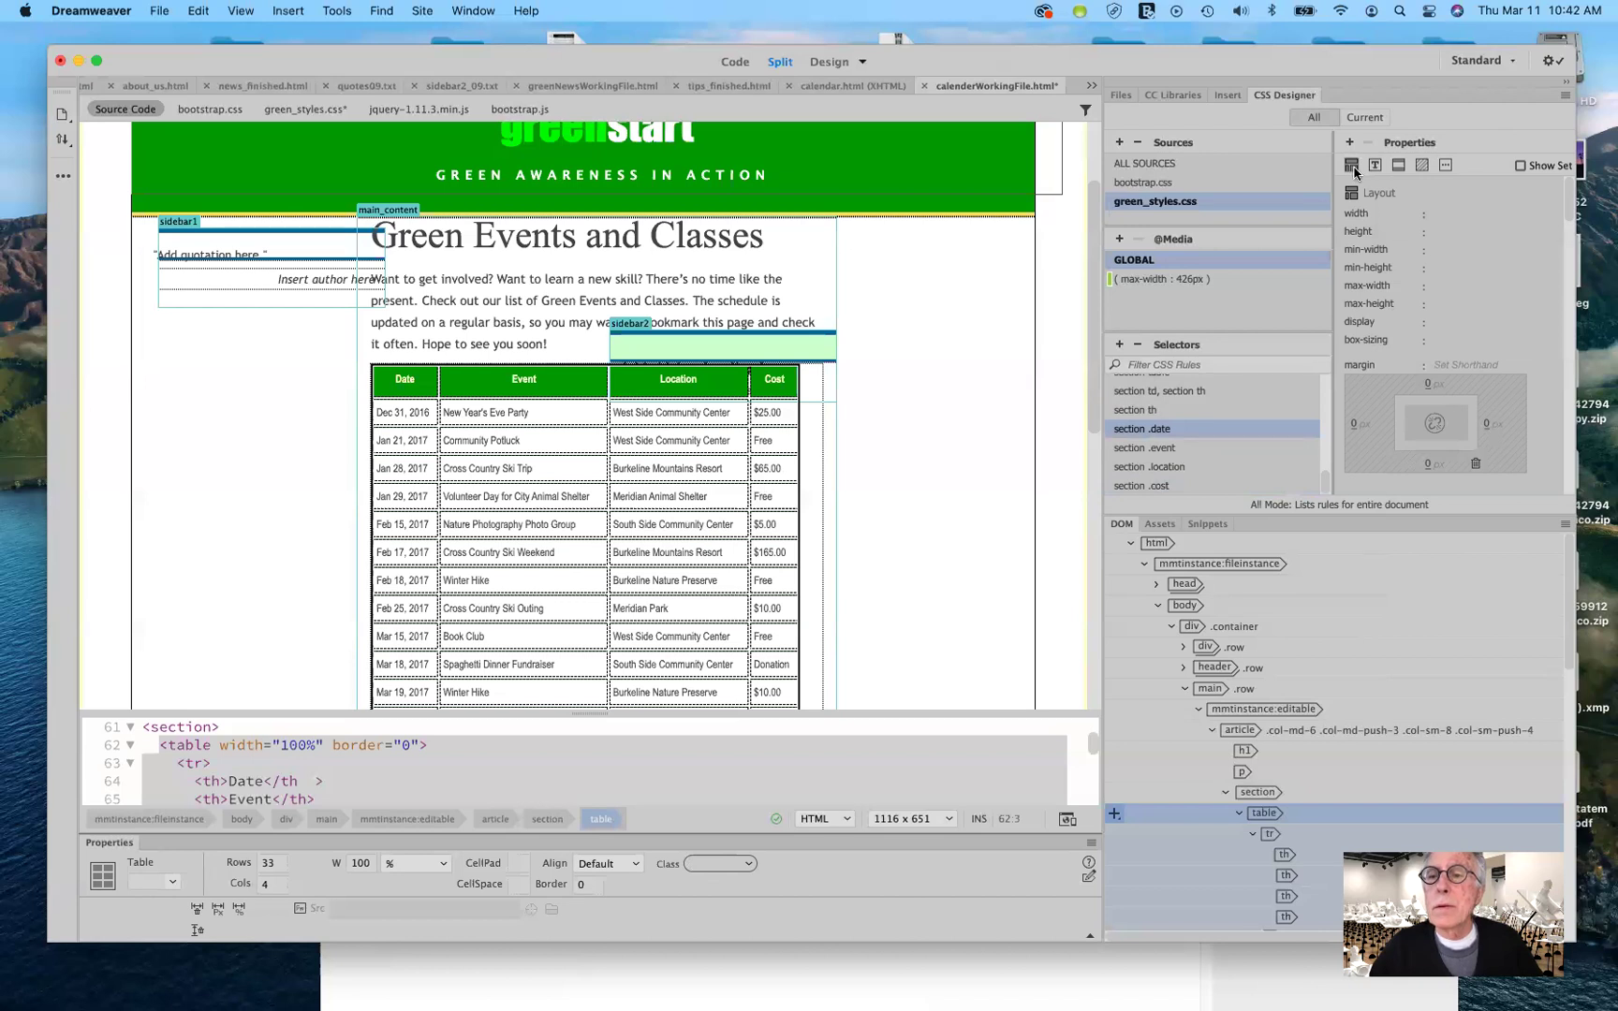
pyautogui.click(1450, 221)
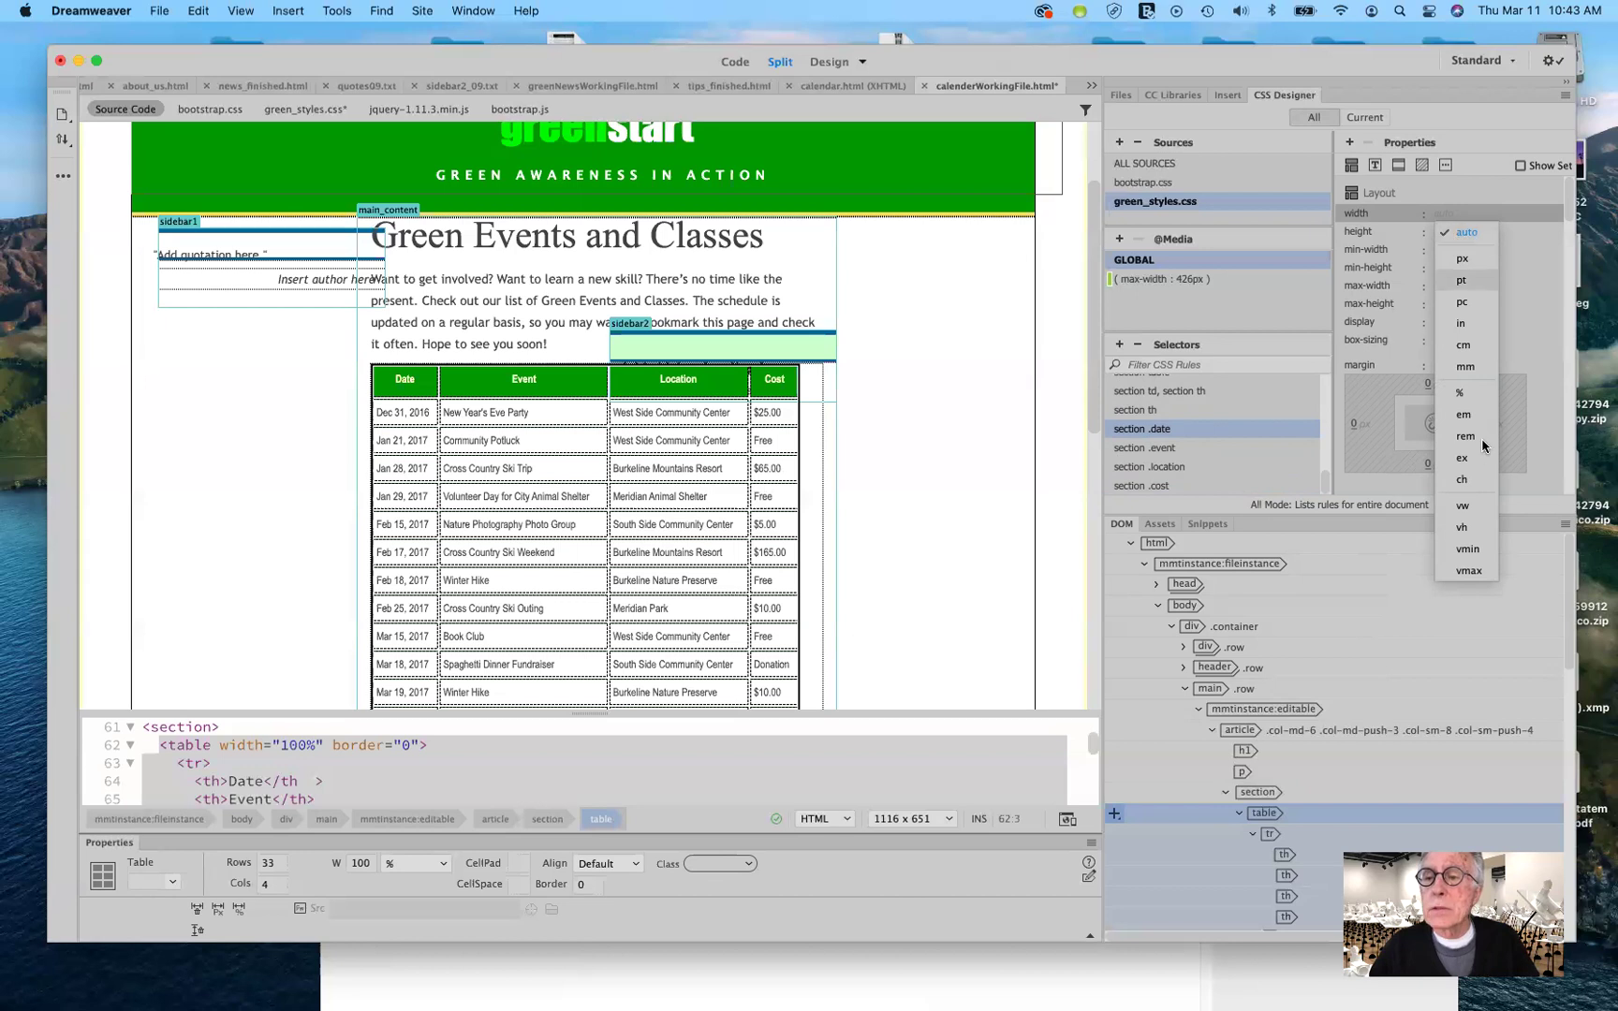
pyautogui.click(1463, 414)
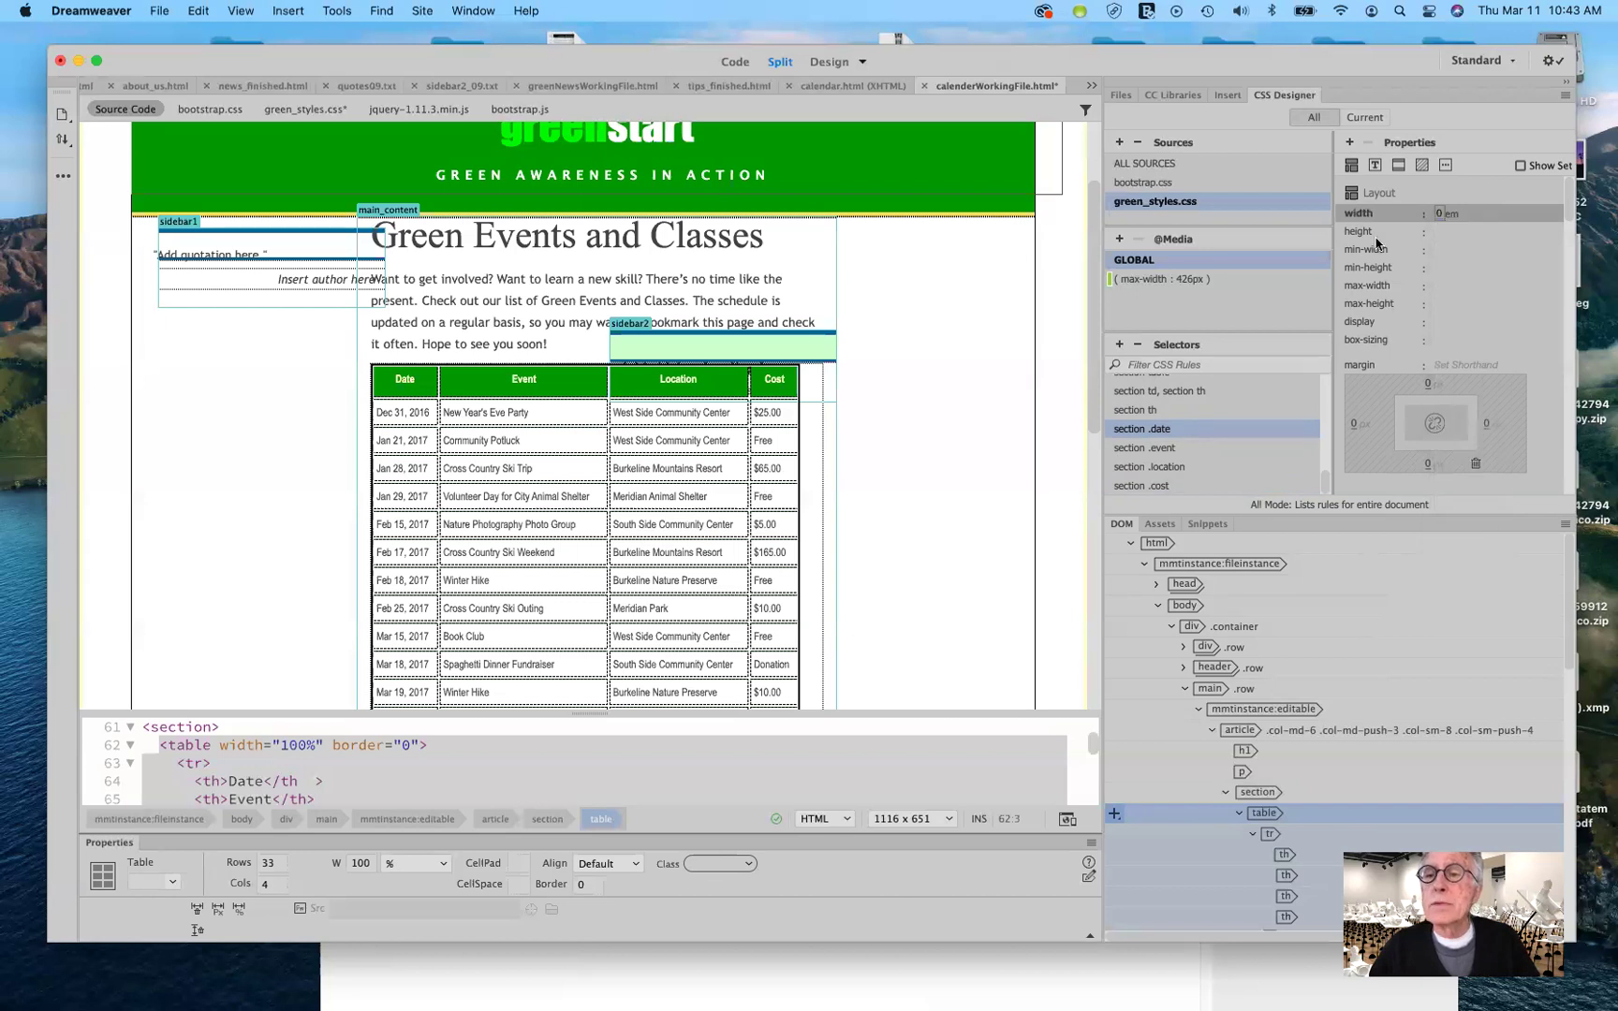
pyautogui.click(1443, 215)
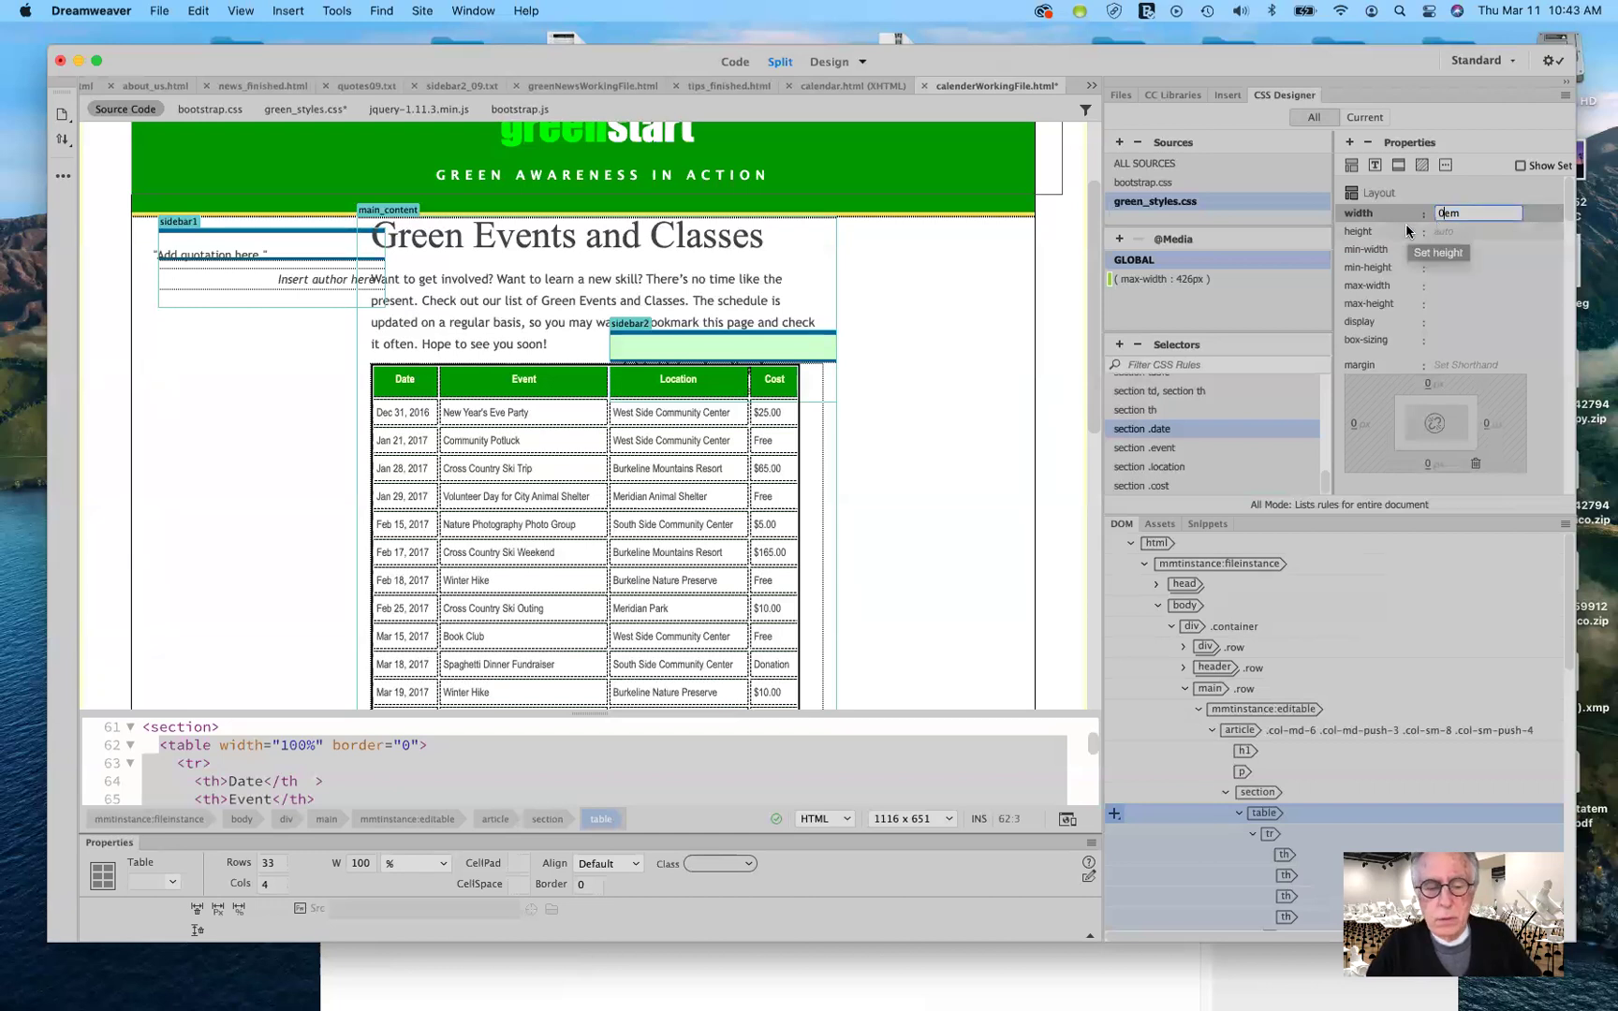
pyautogui.write('6')
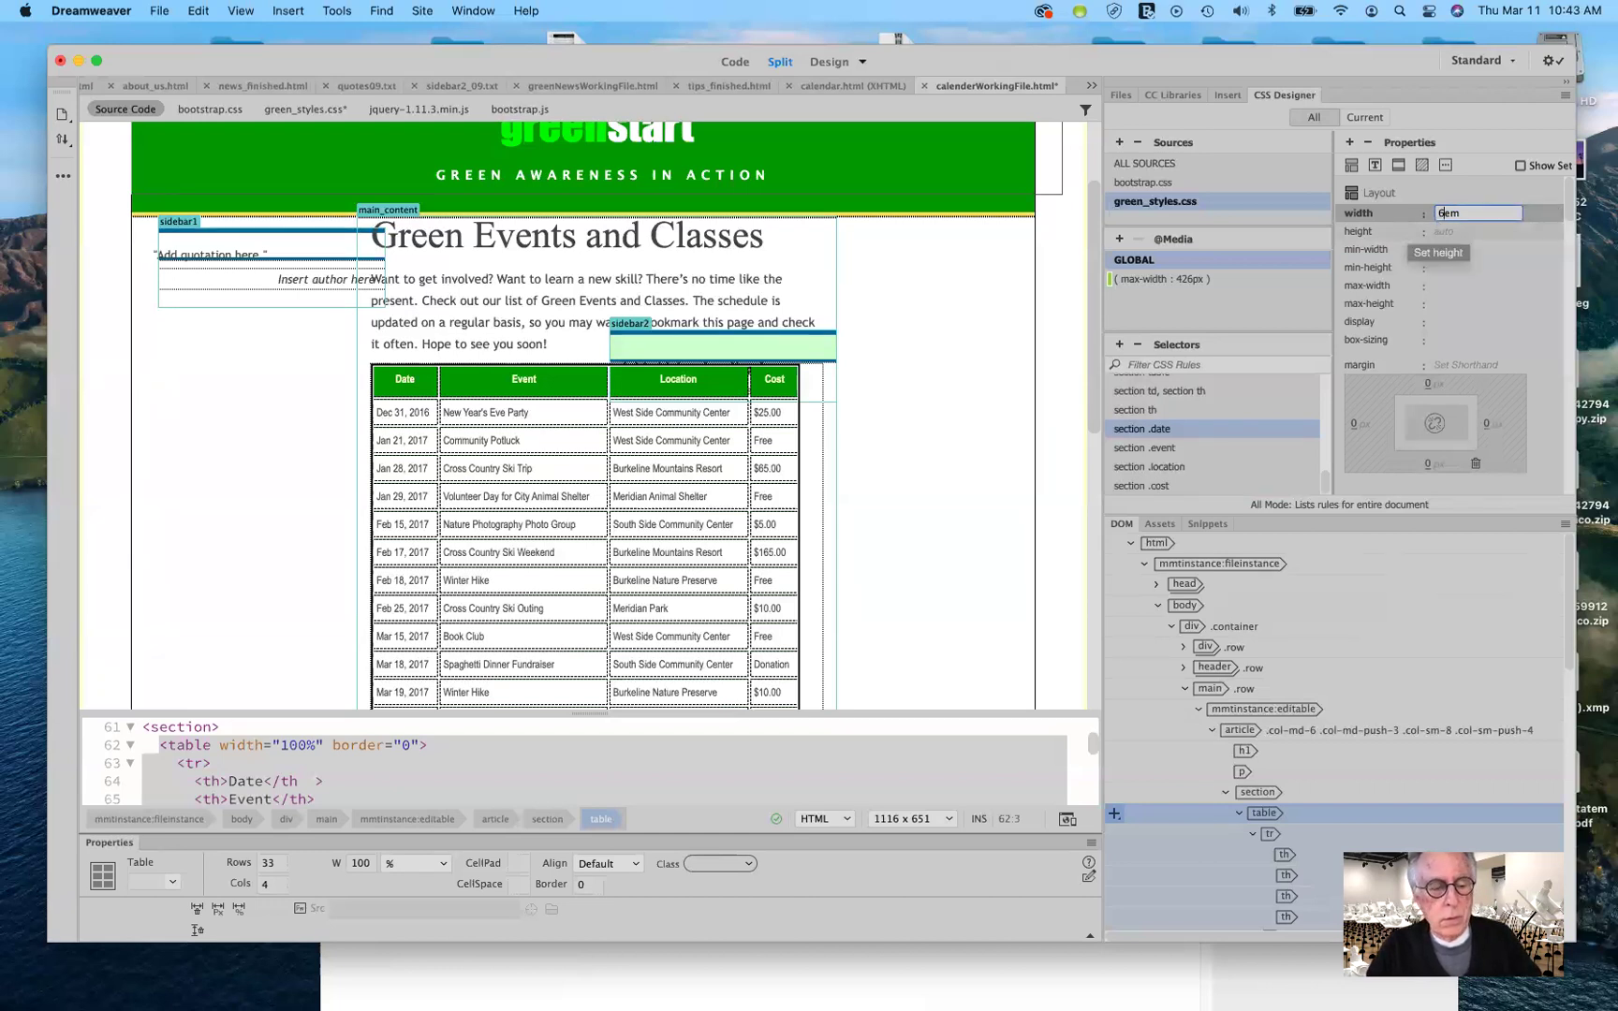
pyautogui.press('Tab')
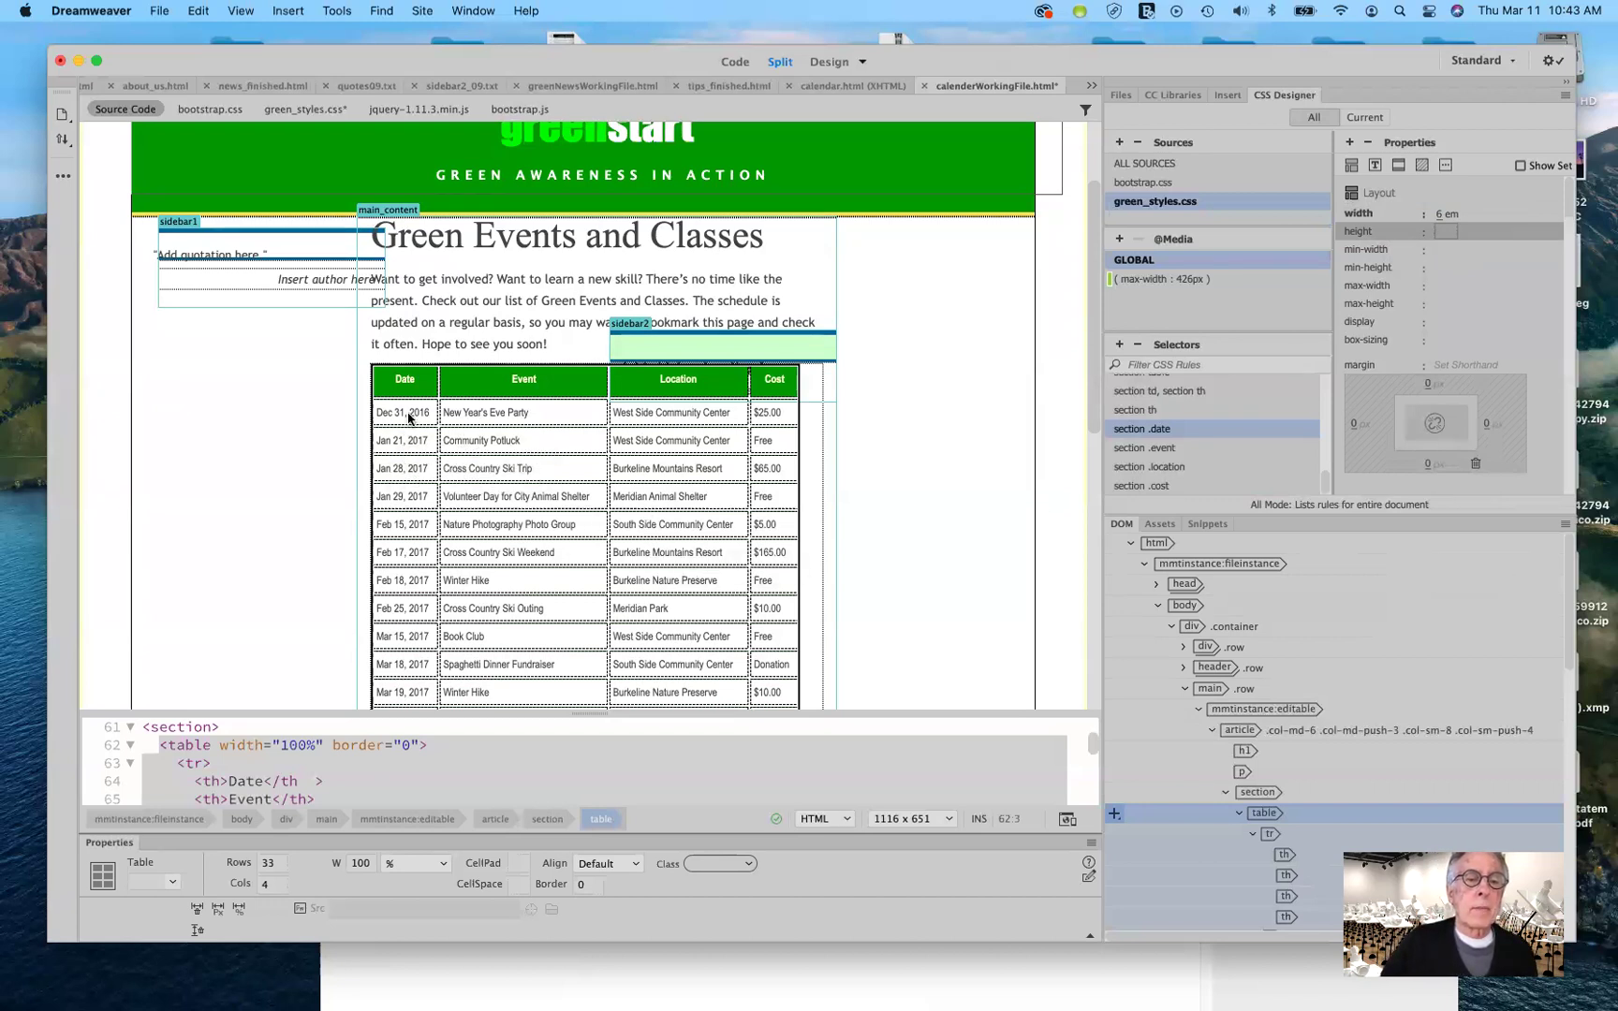
# Assign the date class to every cell of the event table's Date column, from the header to the last row.
pyautogui.scroll(-2, 408, 419)
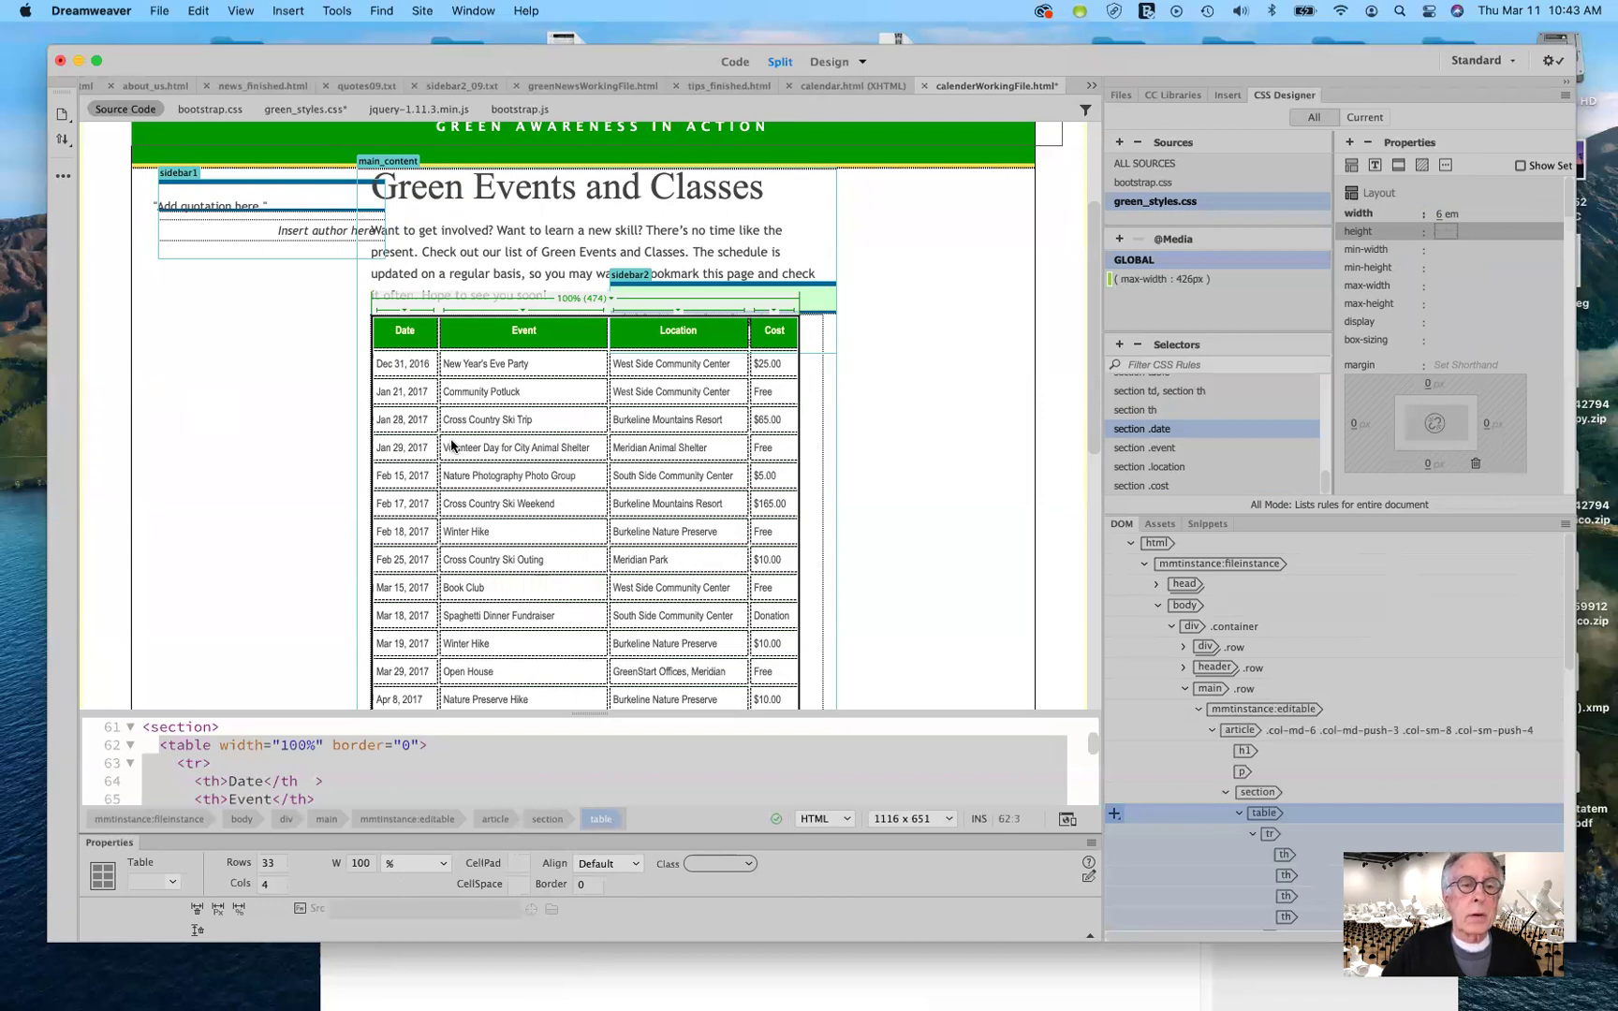
pyautogui.click(422, 343)
pyautogui.moveTo(414, 436); pyautogui.dragTo(413, 637)
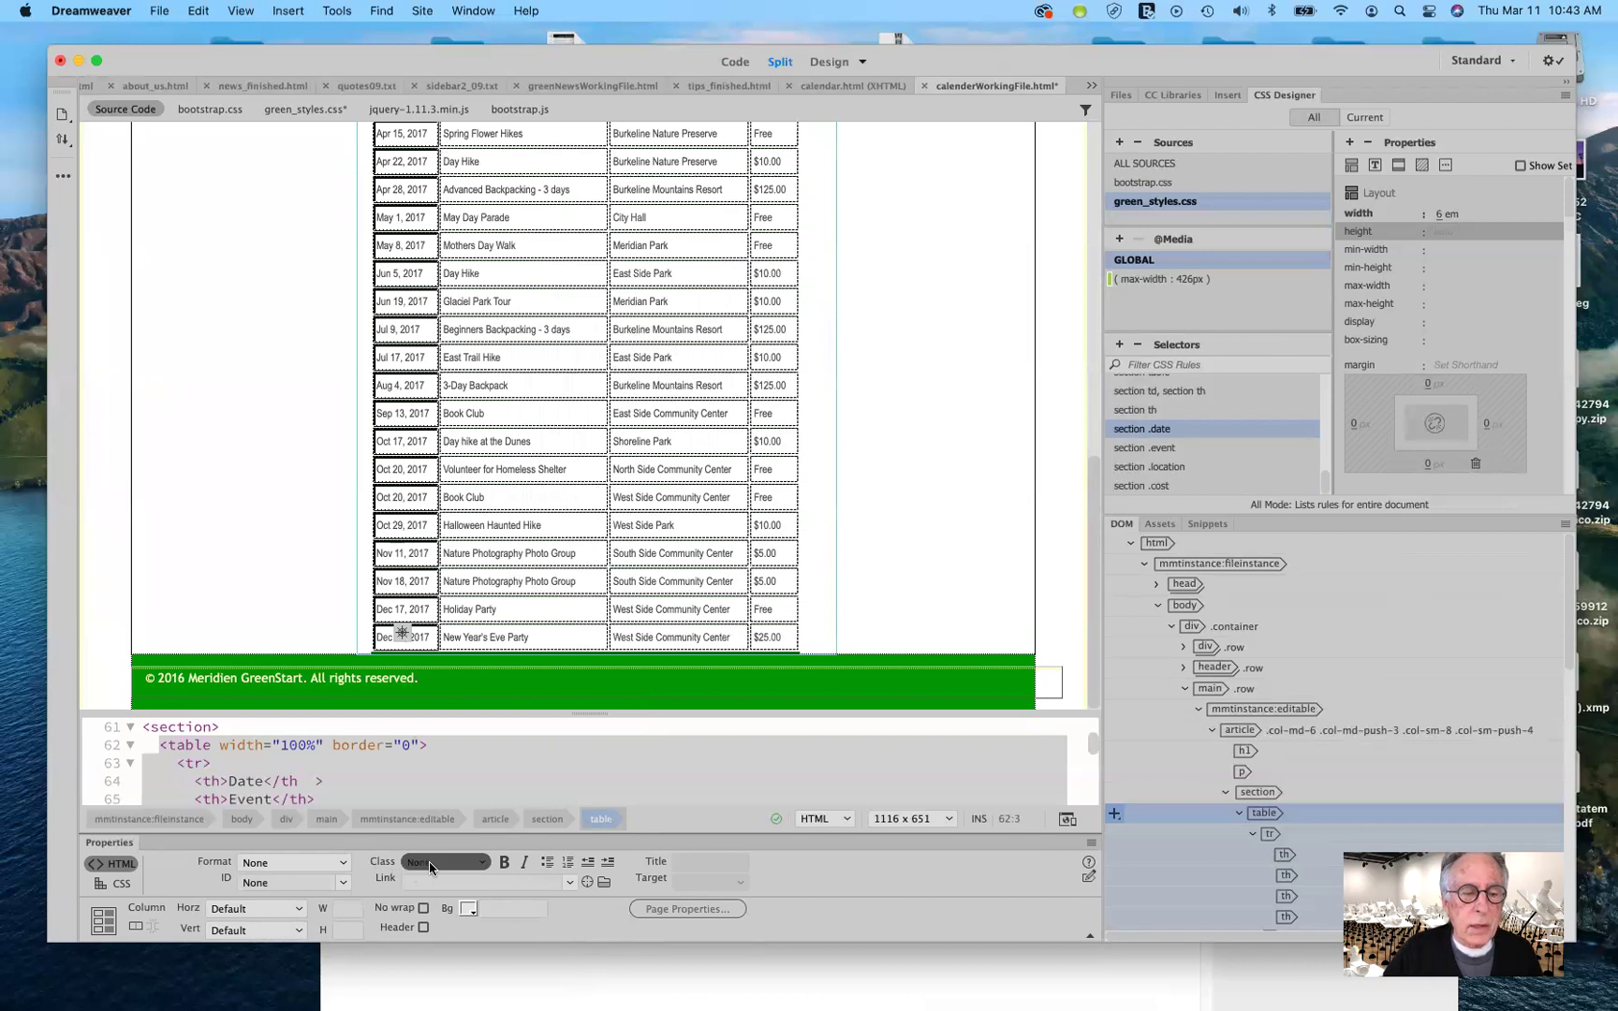
pyautogui.click(480, 868)
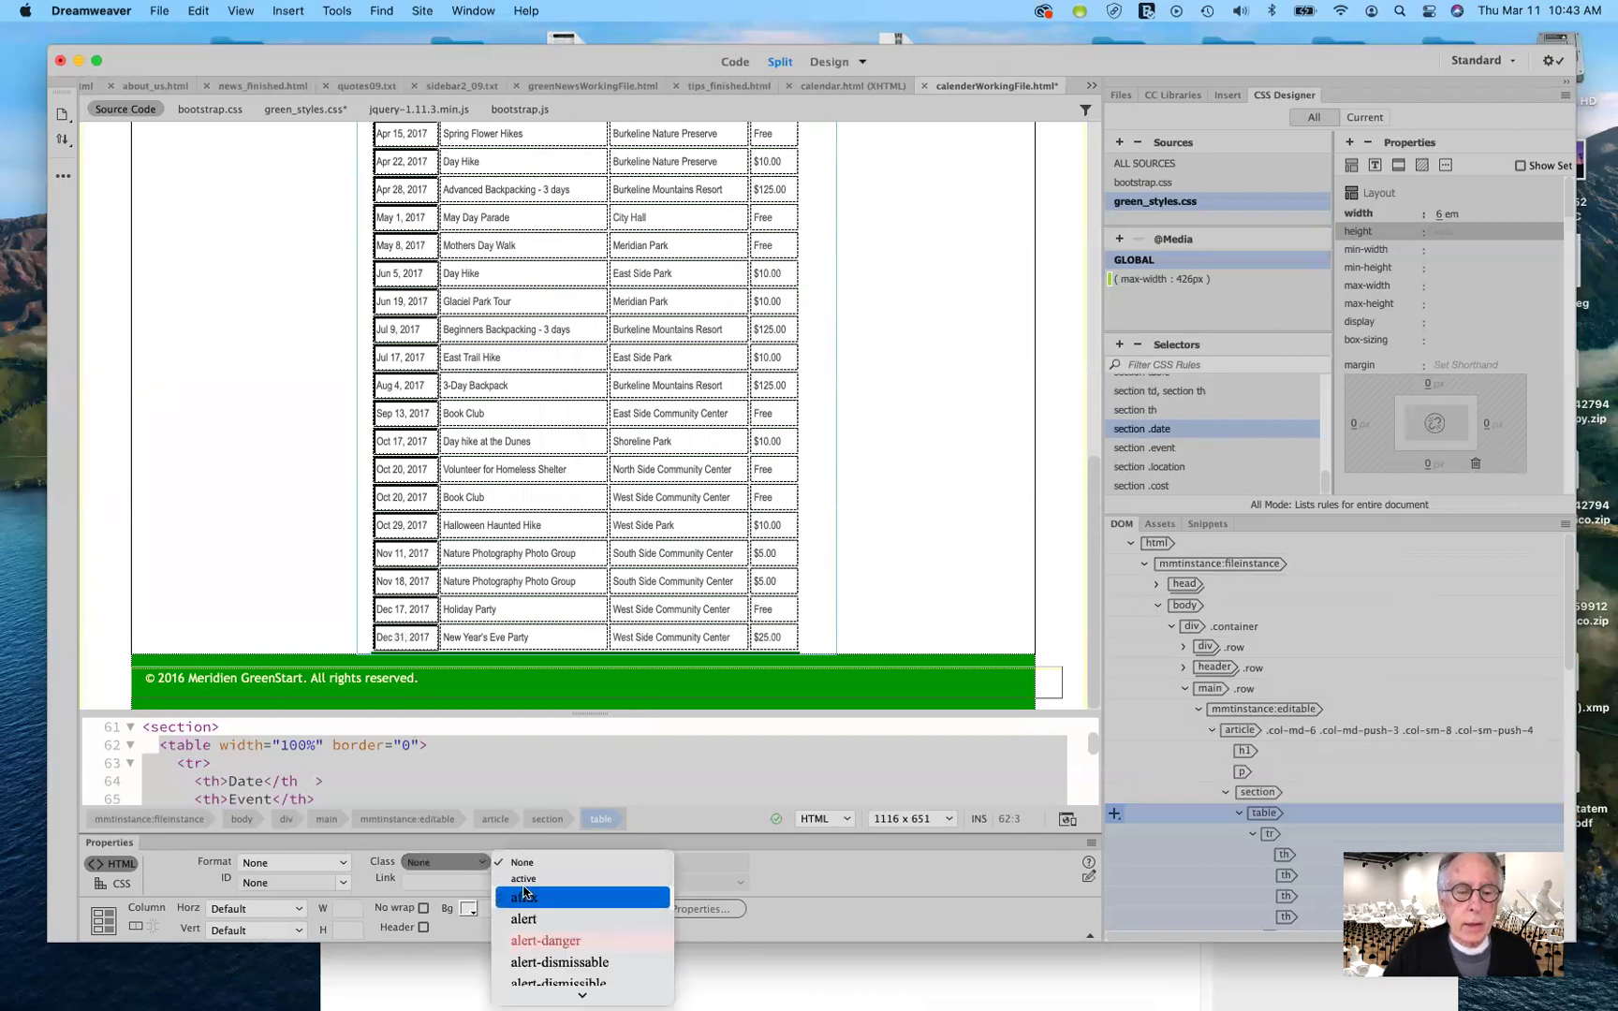
pyautogui.scroll(-5, 525, 891)
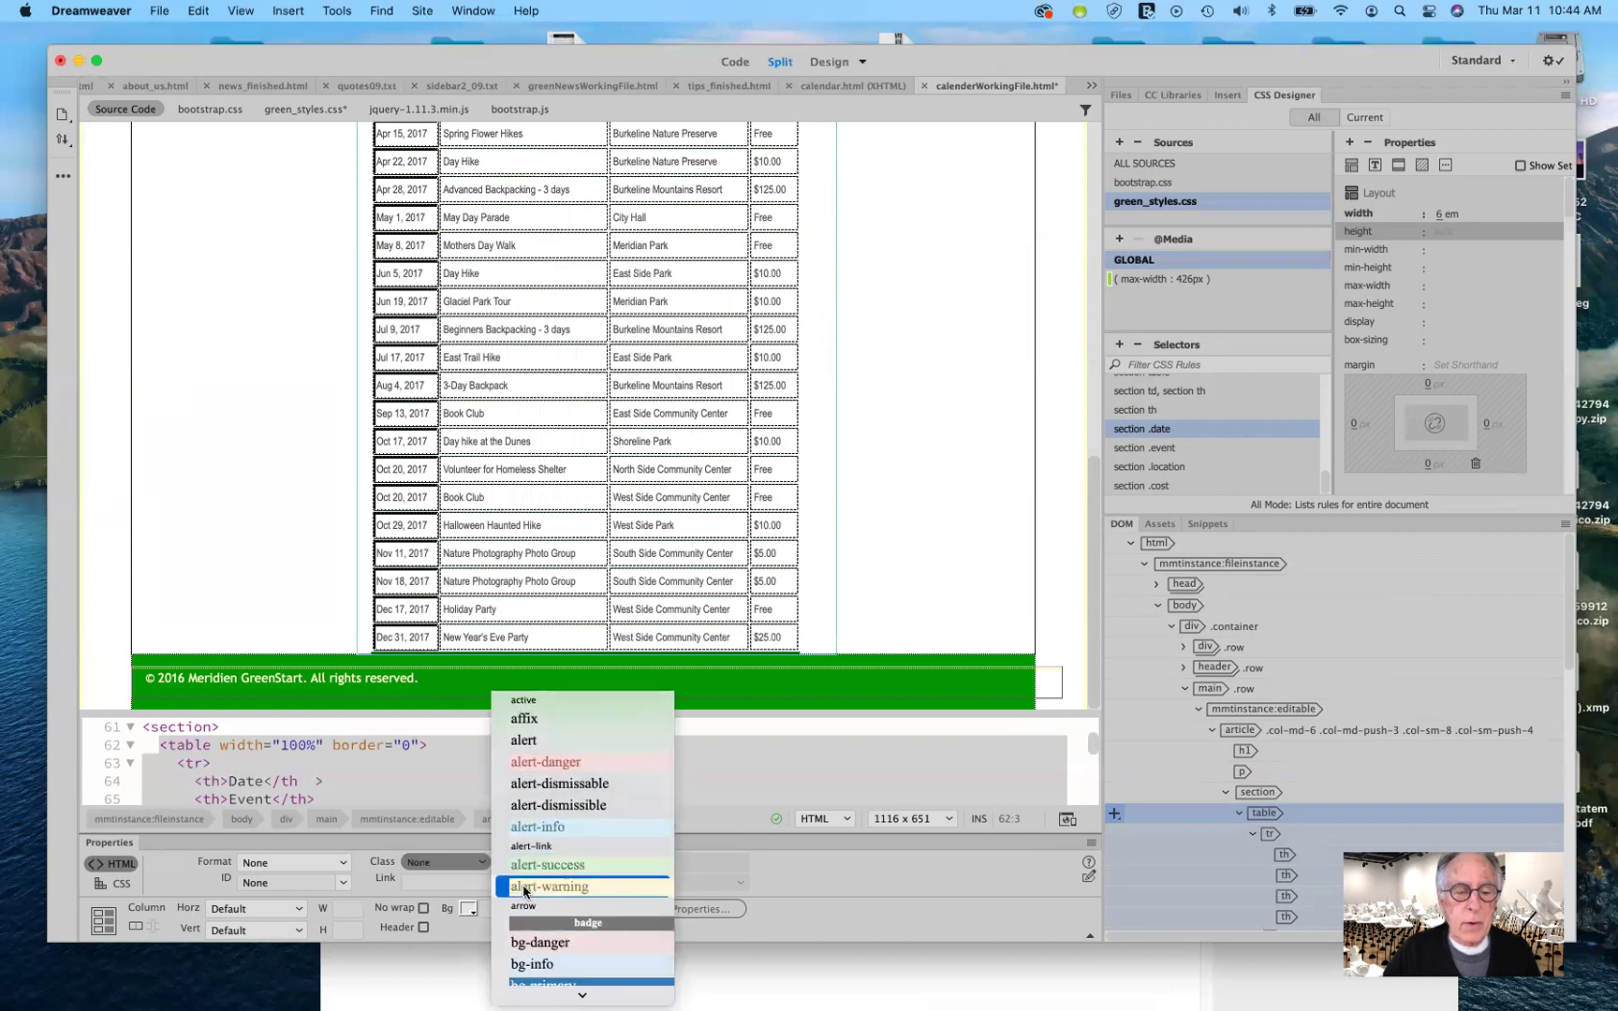
pyautogui.scroll(-5, 524, 889)
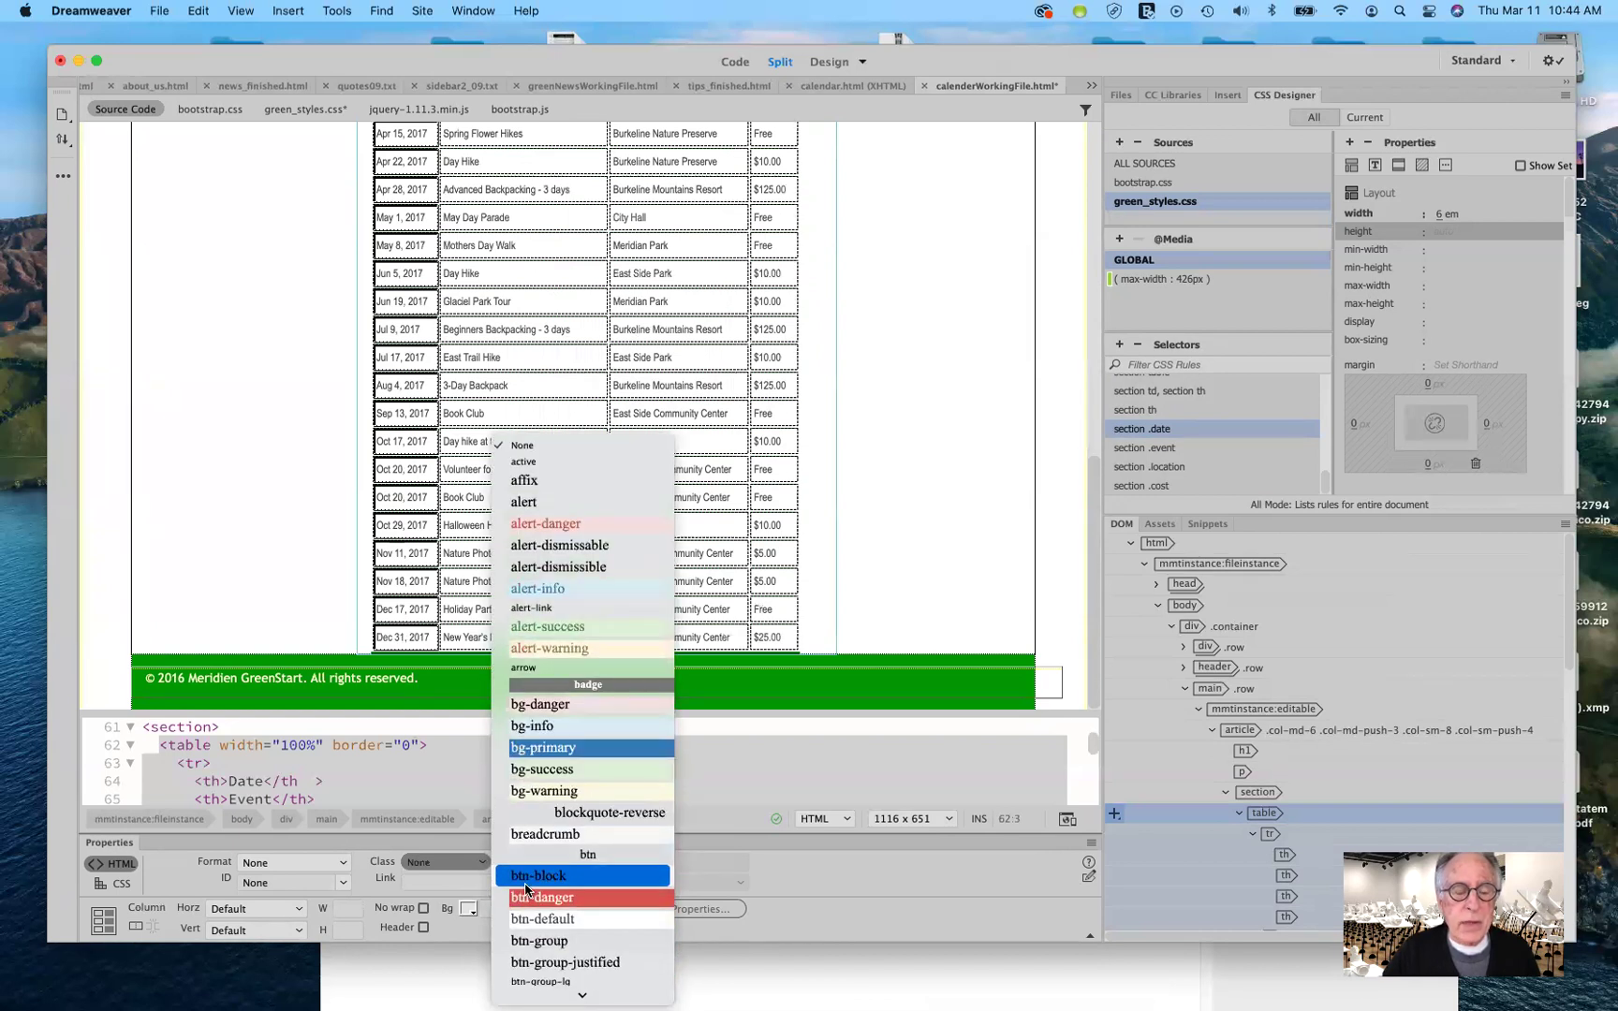
pyautogui.scroll(-4, 526, 889)
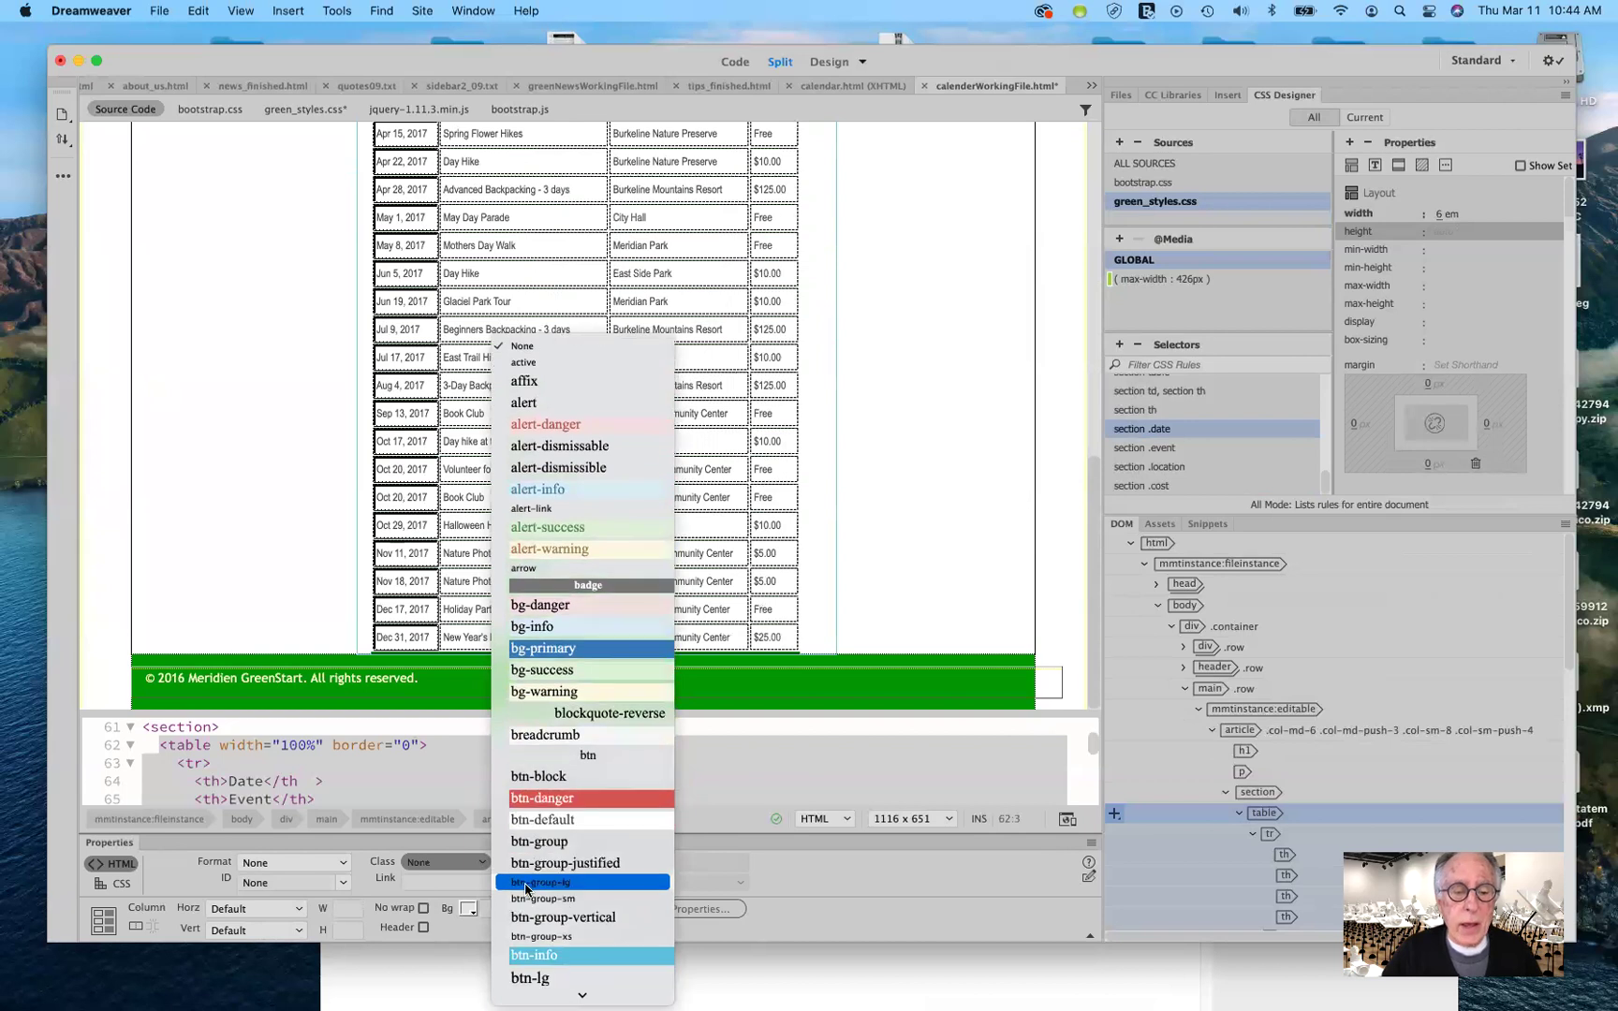
pyautogui.scroll(-4, 527, 888)
pyautogui.scroll(-3, 526, 888)
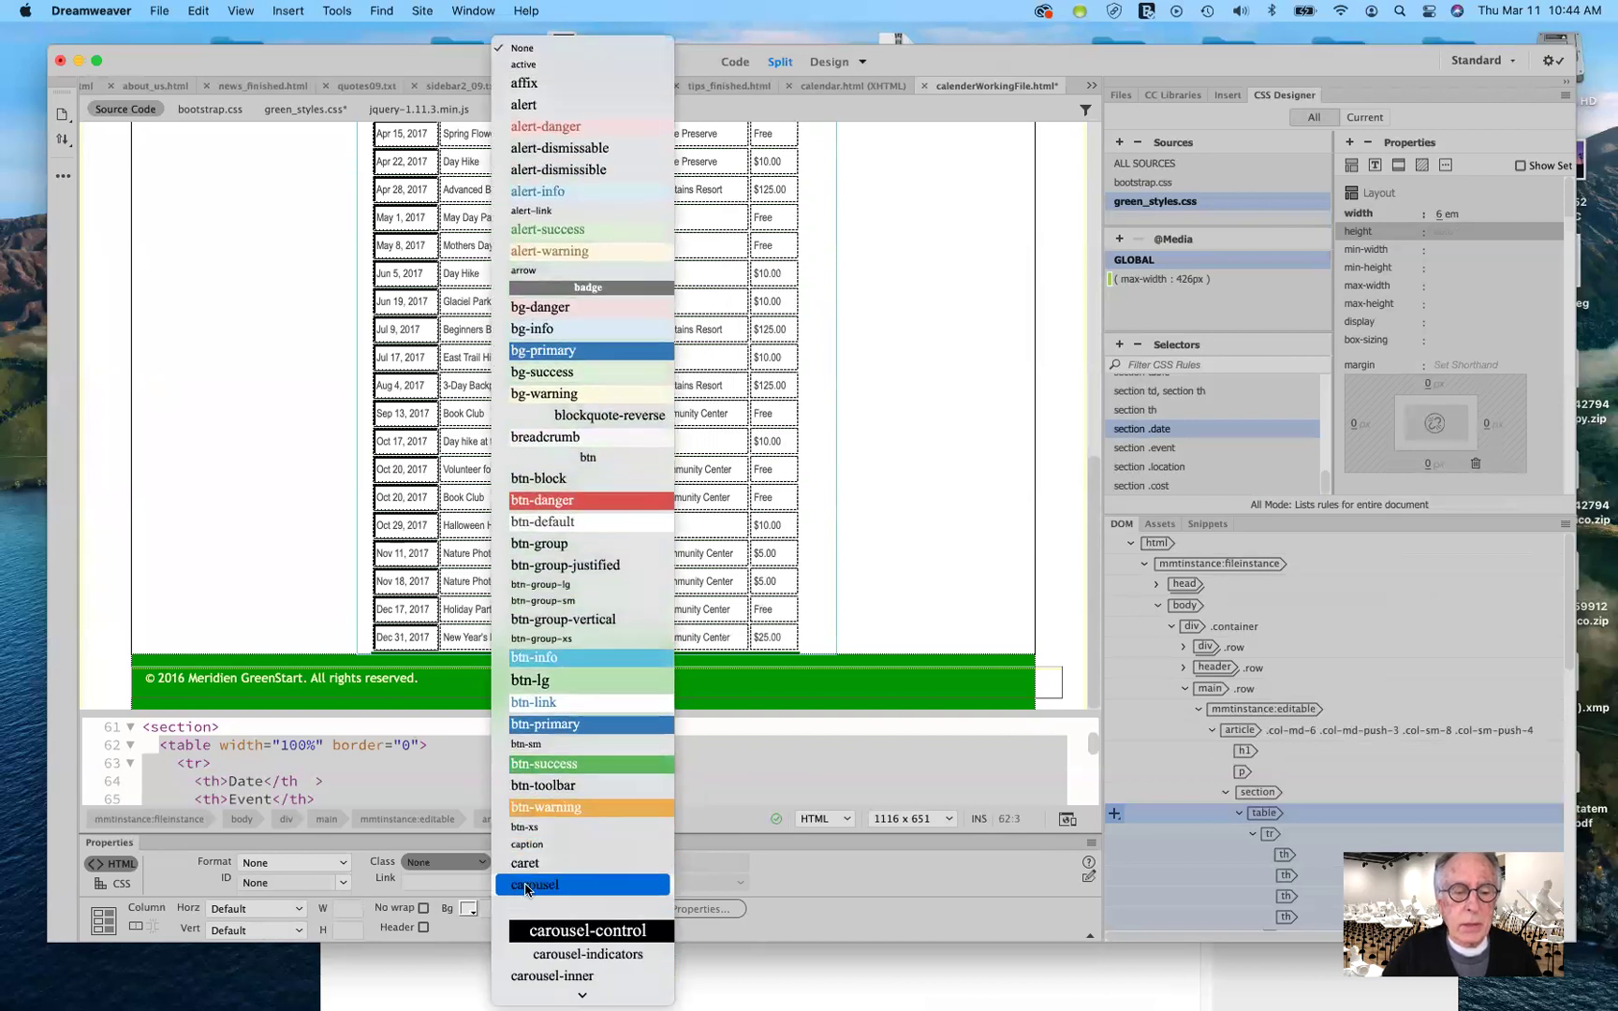
pyautogui.scroll(-4, 527, 889)
pyautogui.scroll(-4, 527, 889)
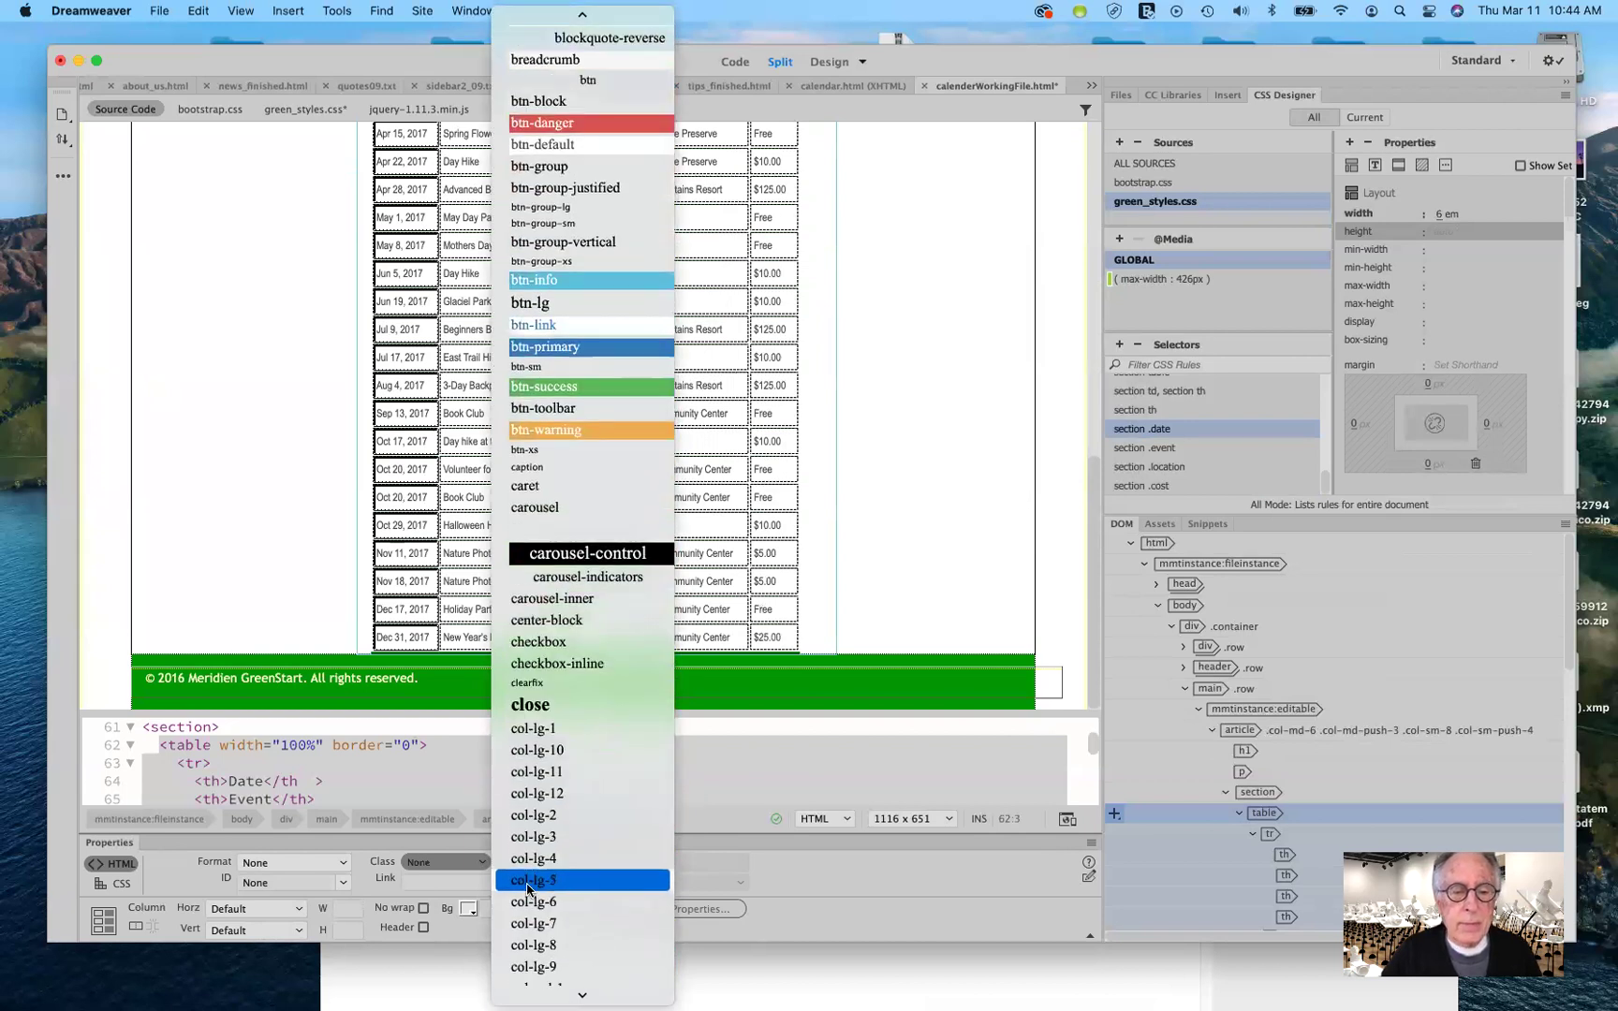
pyautogui.scroll(-4, 528, 889)
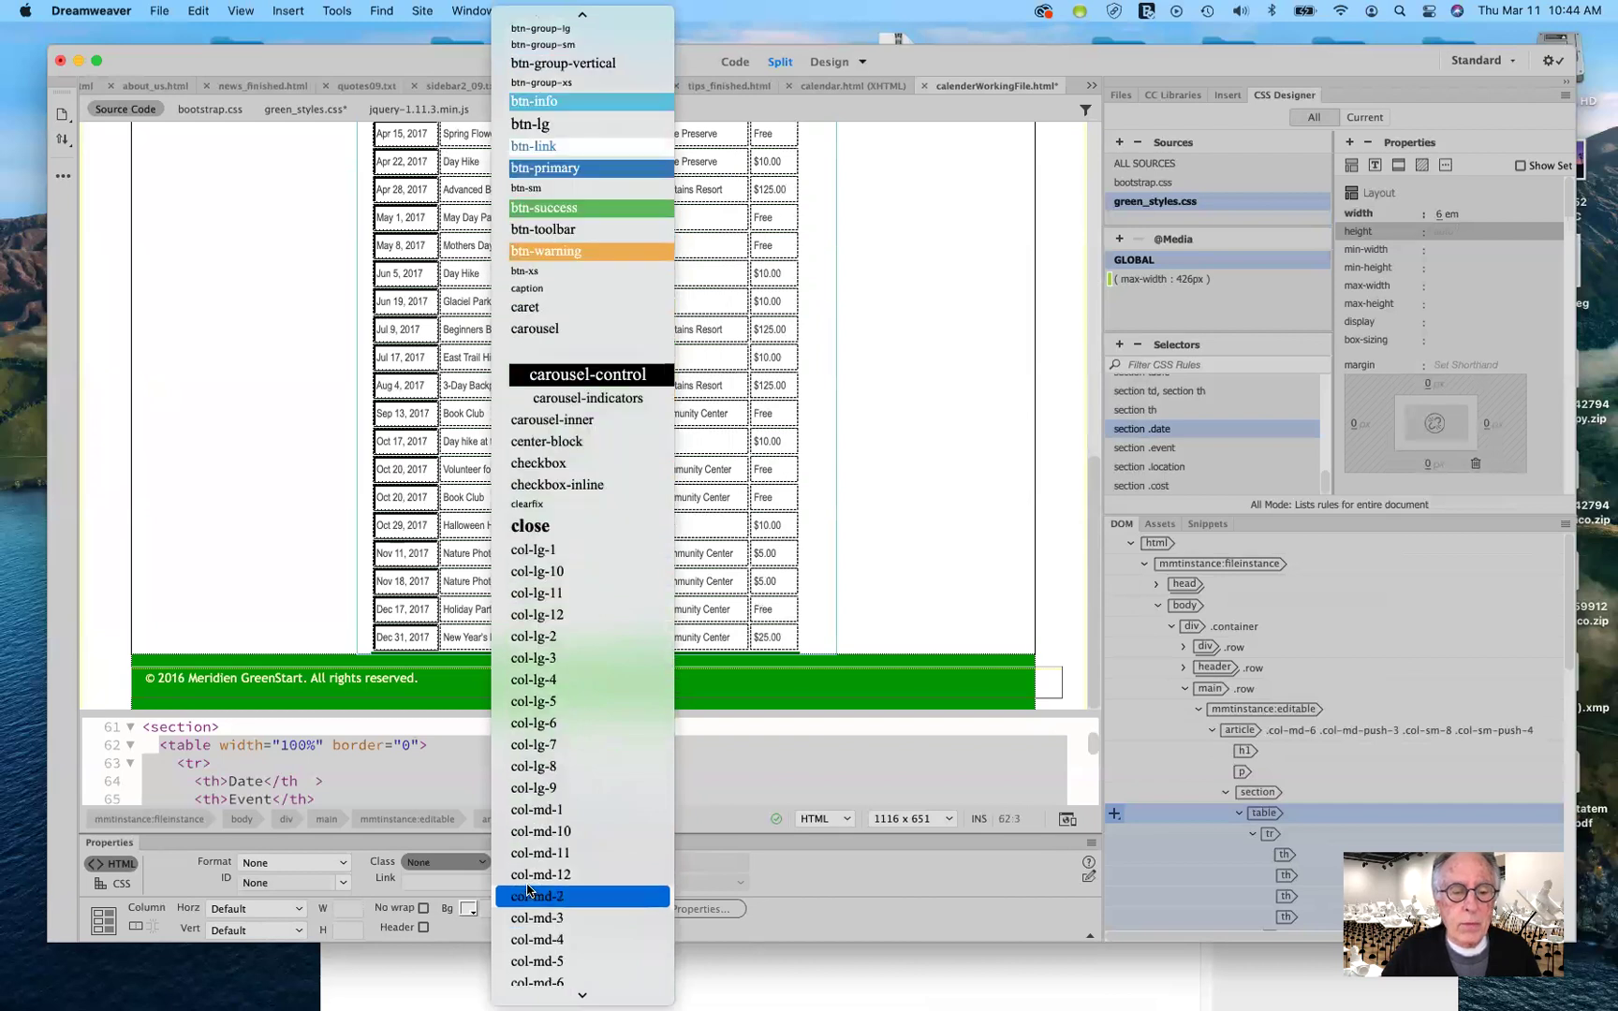
pyautogui.scroll(-15, 528, 889)
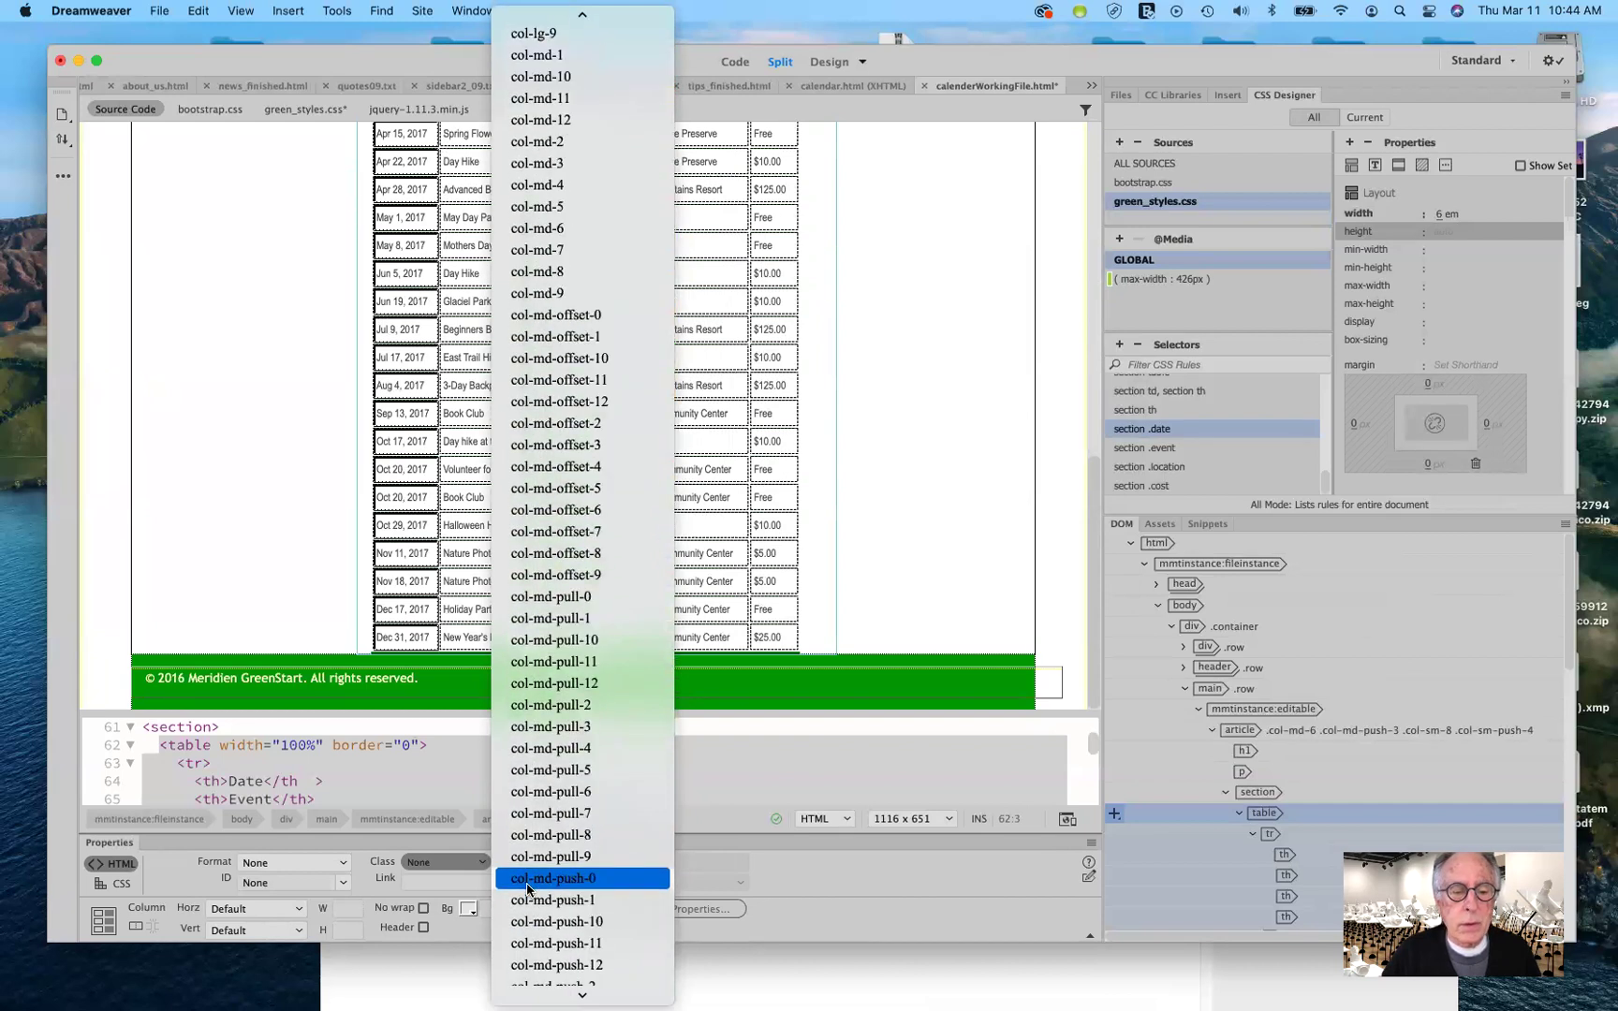
pyautogui.scroll(-10, 528, 889)
pyautogui.scroll(-3, 528, 889)
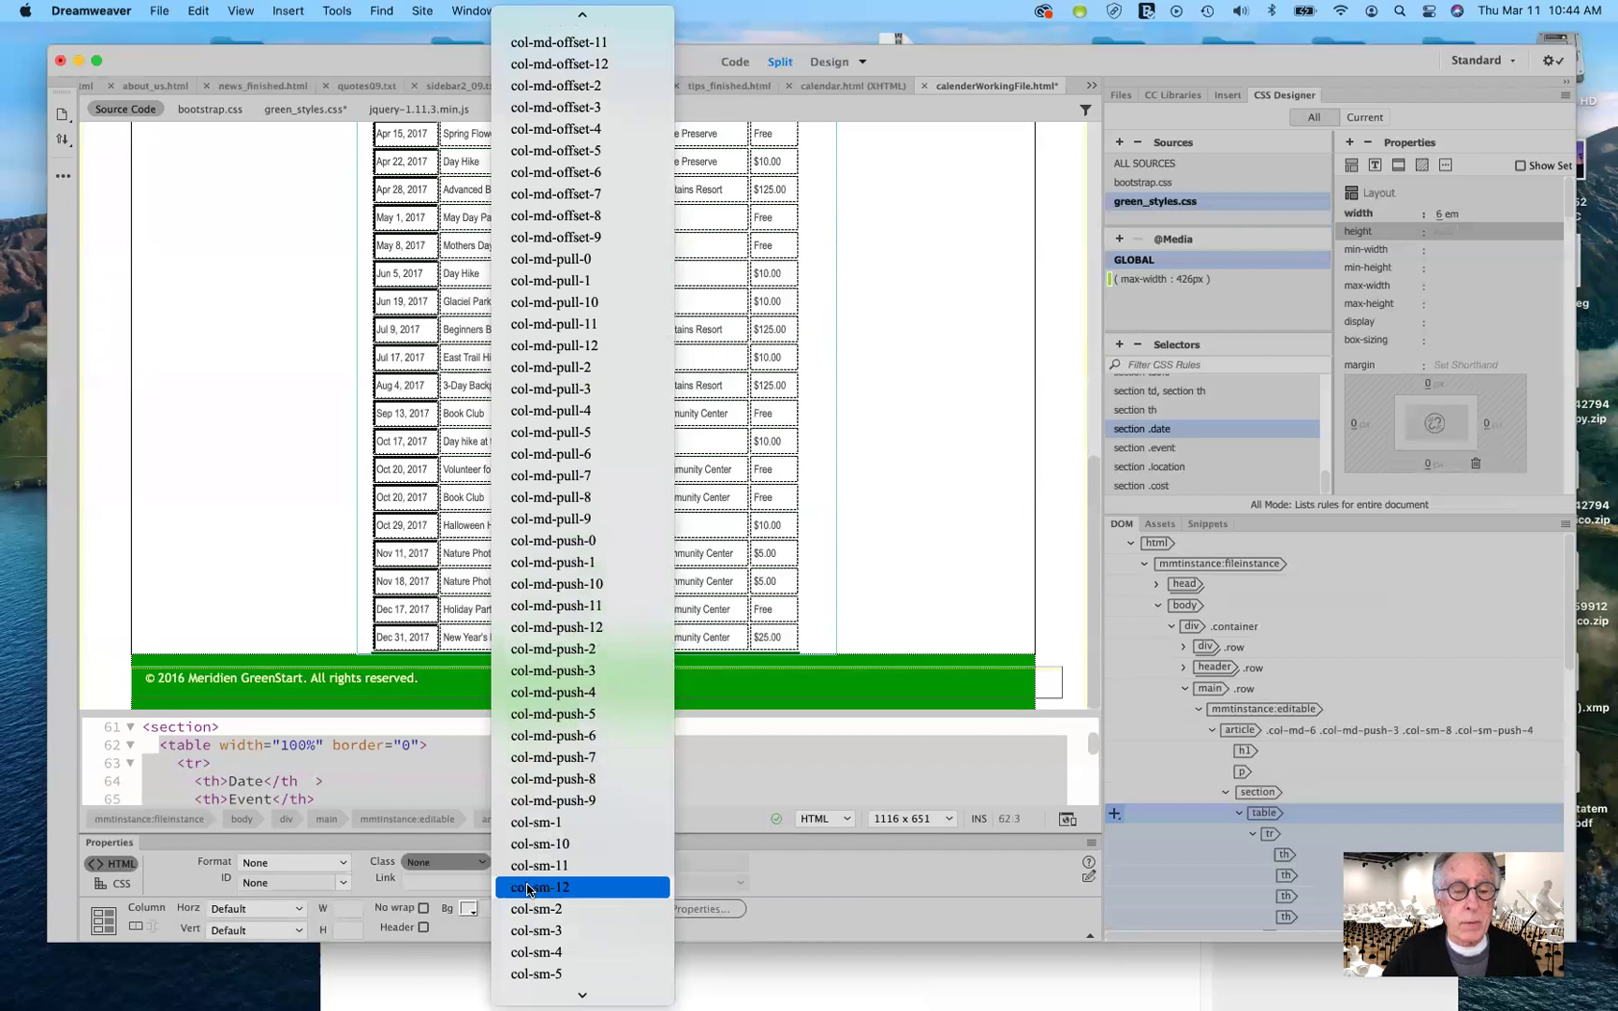
pyautogui.scroll(-10, 527, 889)
pyautogui.scroll(-20, 527, 889)
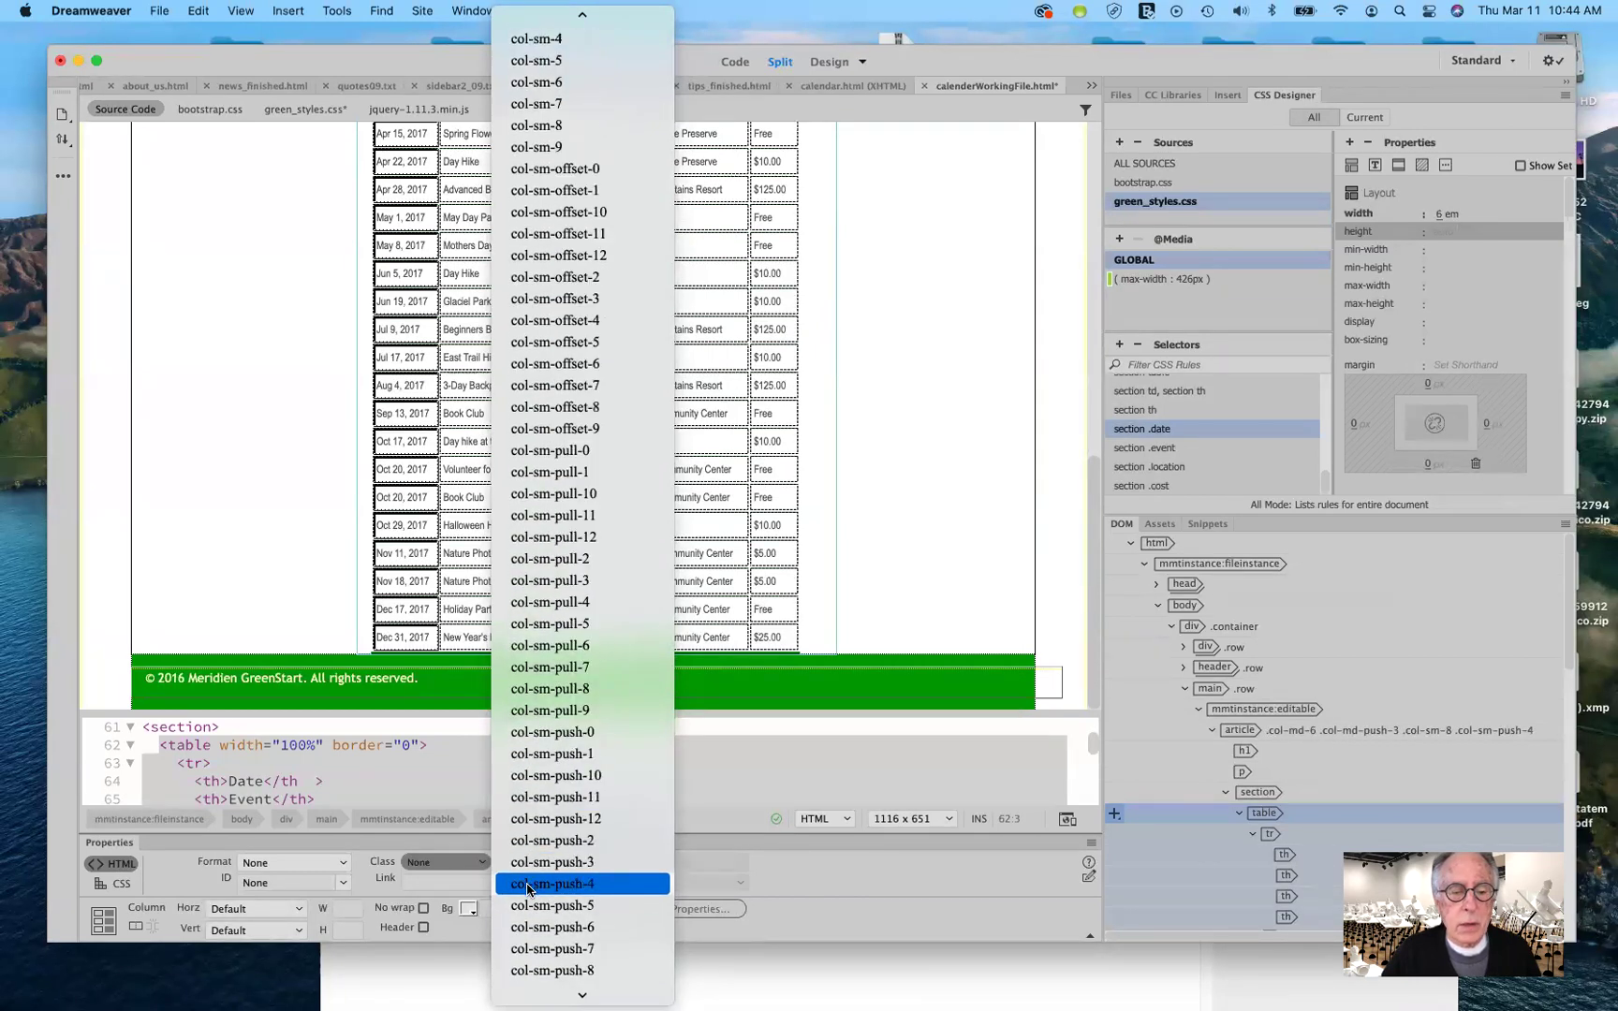
pyautogui.scroll(-20, 527, 889)
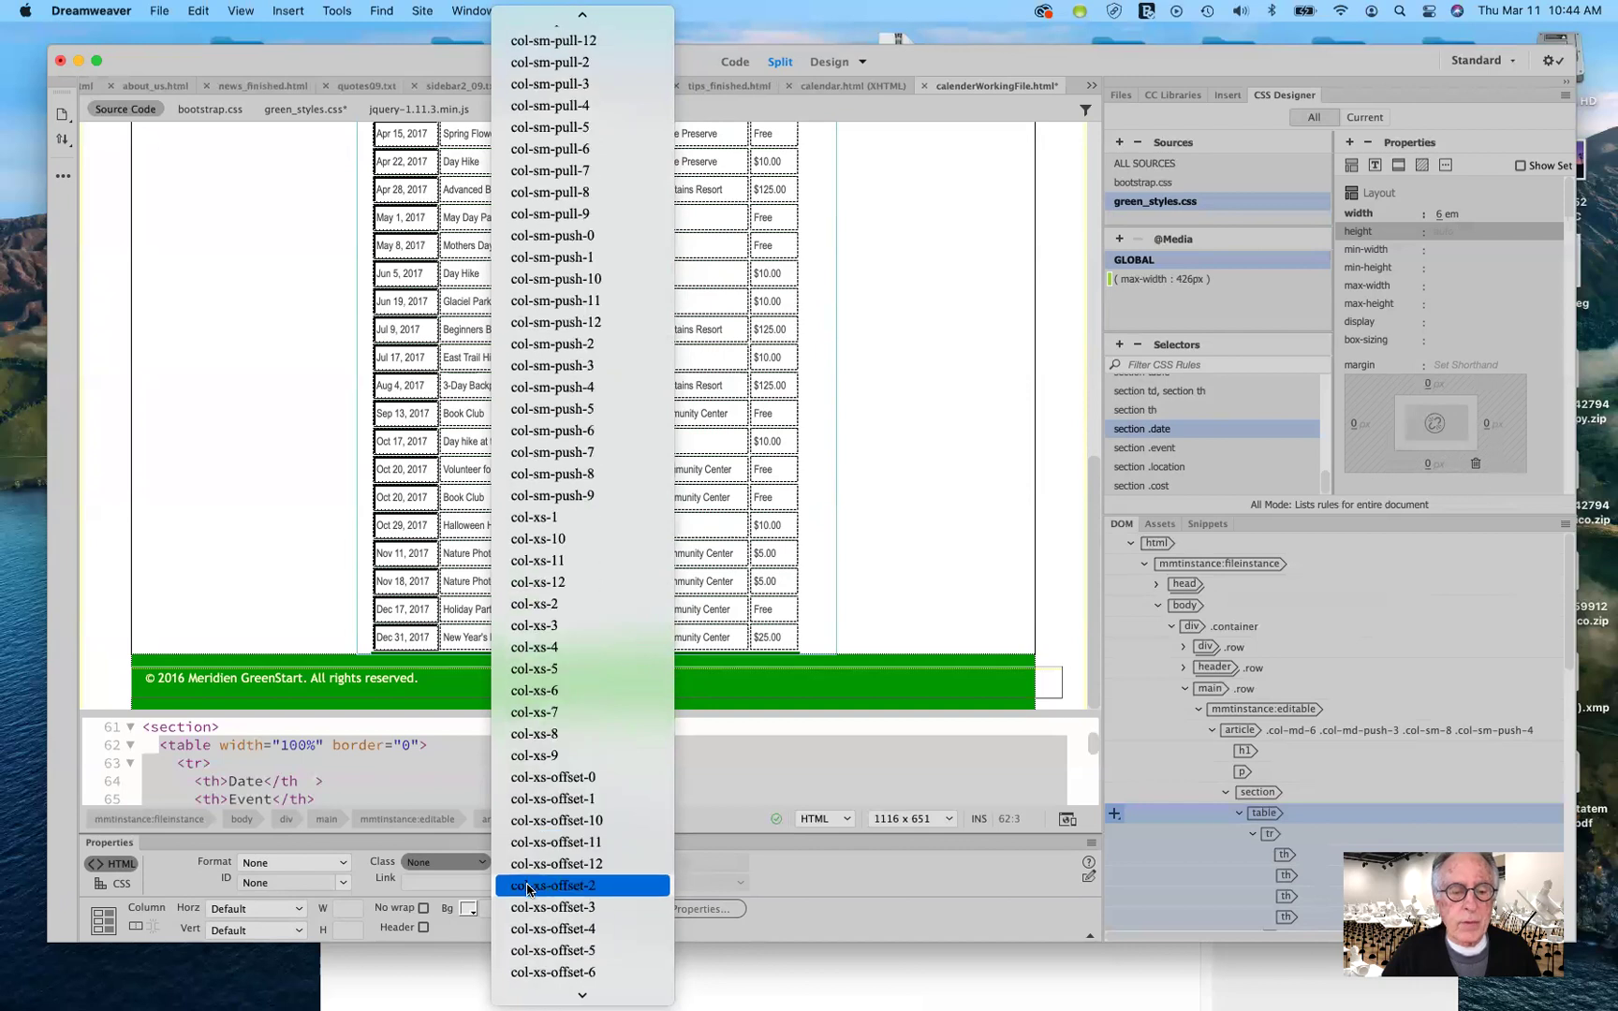
pyautogui.scroll(-20, 527, 889)
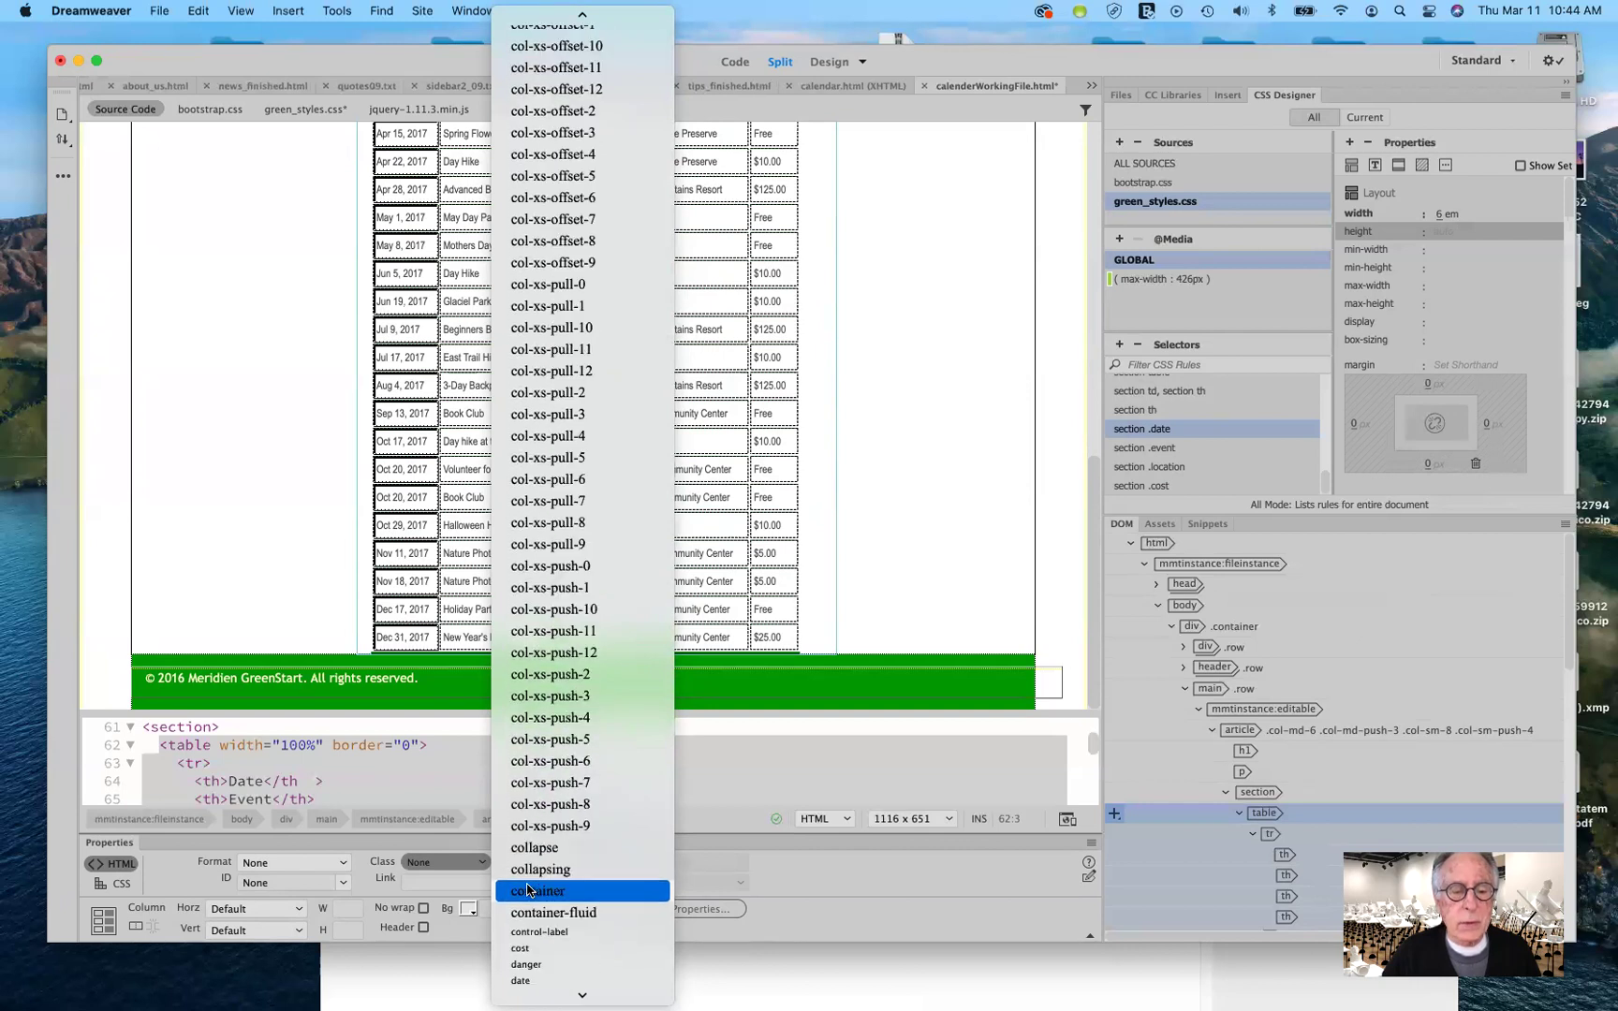
pyautogui.scroll(-4, 527, 889)
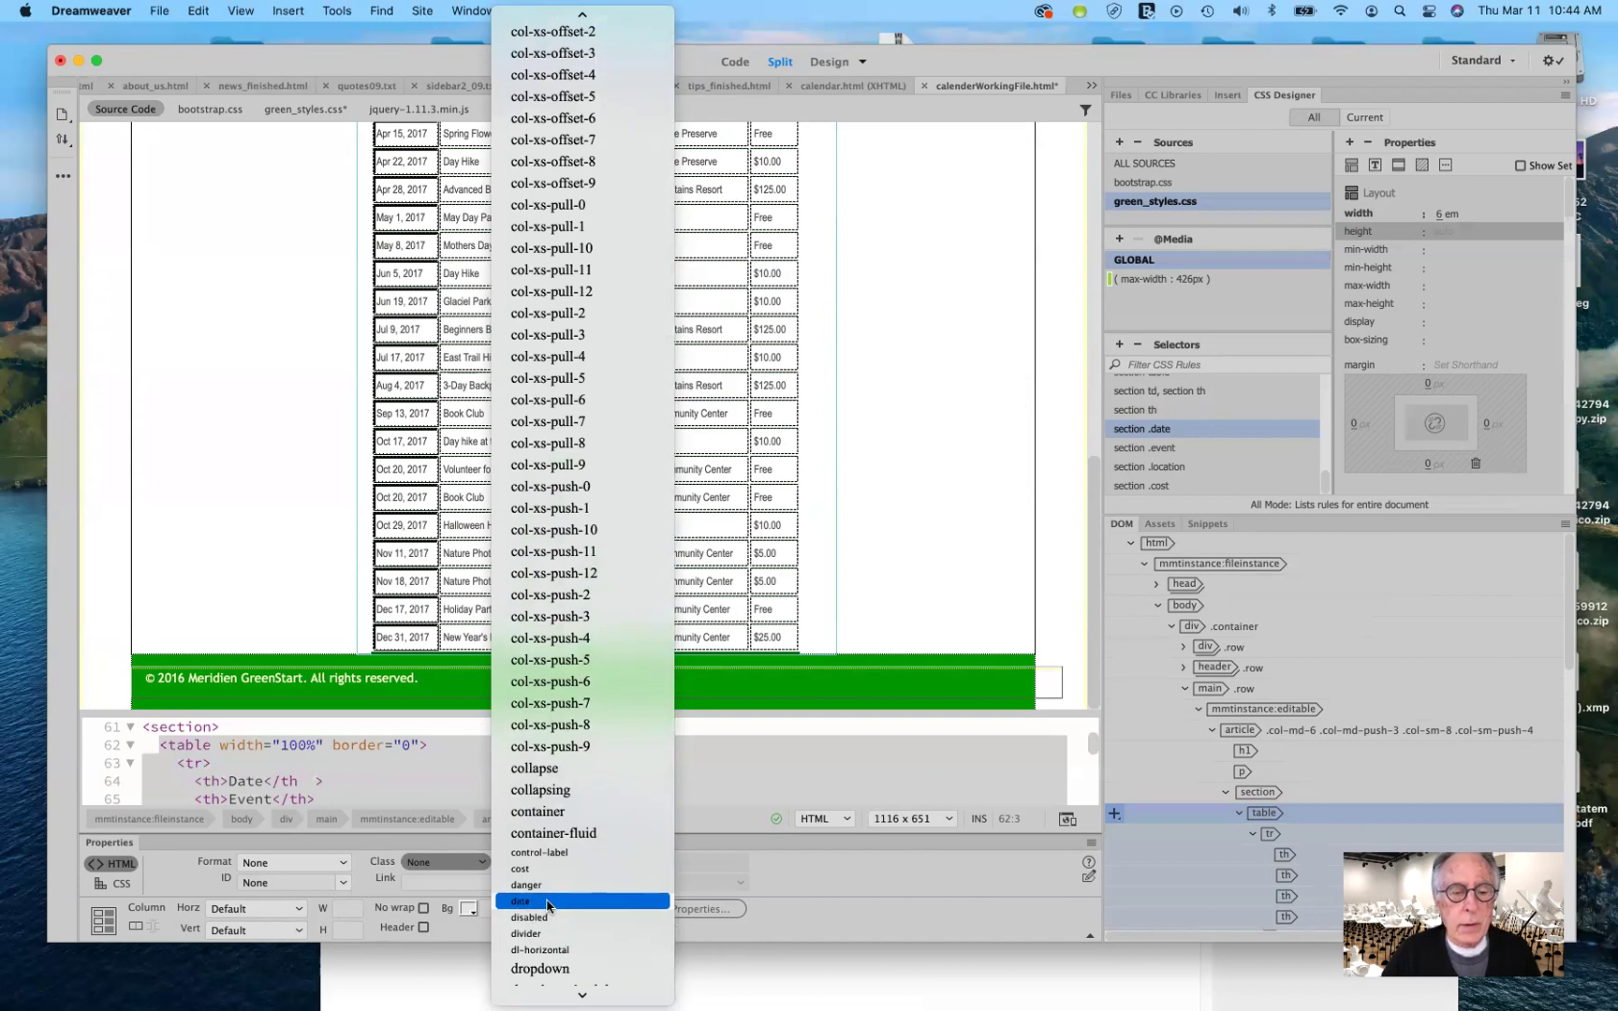
pyautogui.click(548, 901)
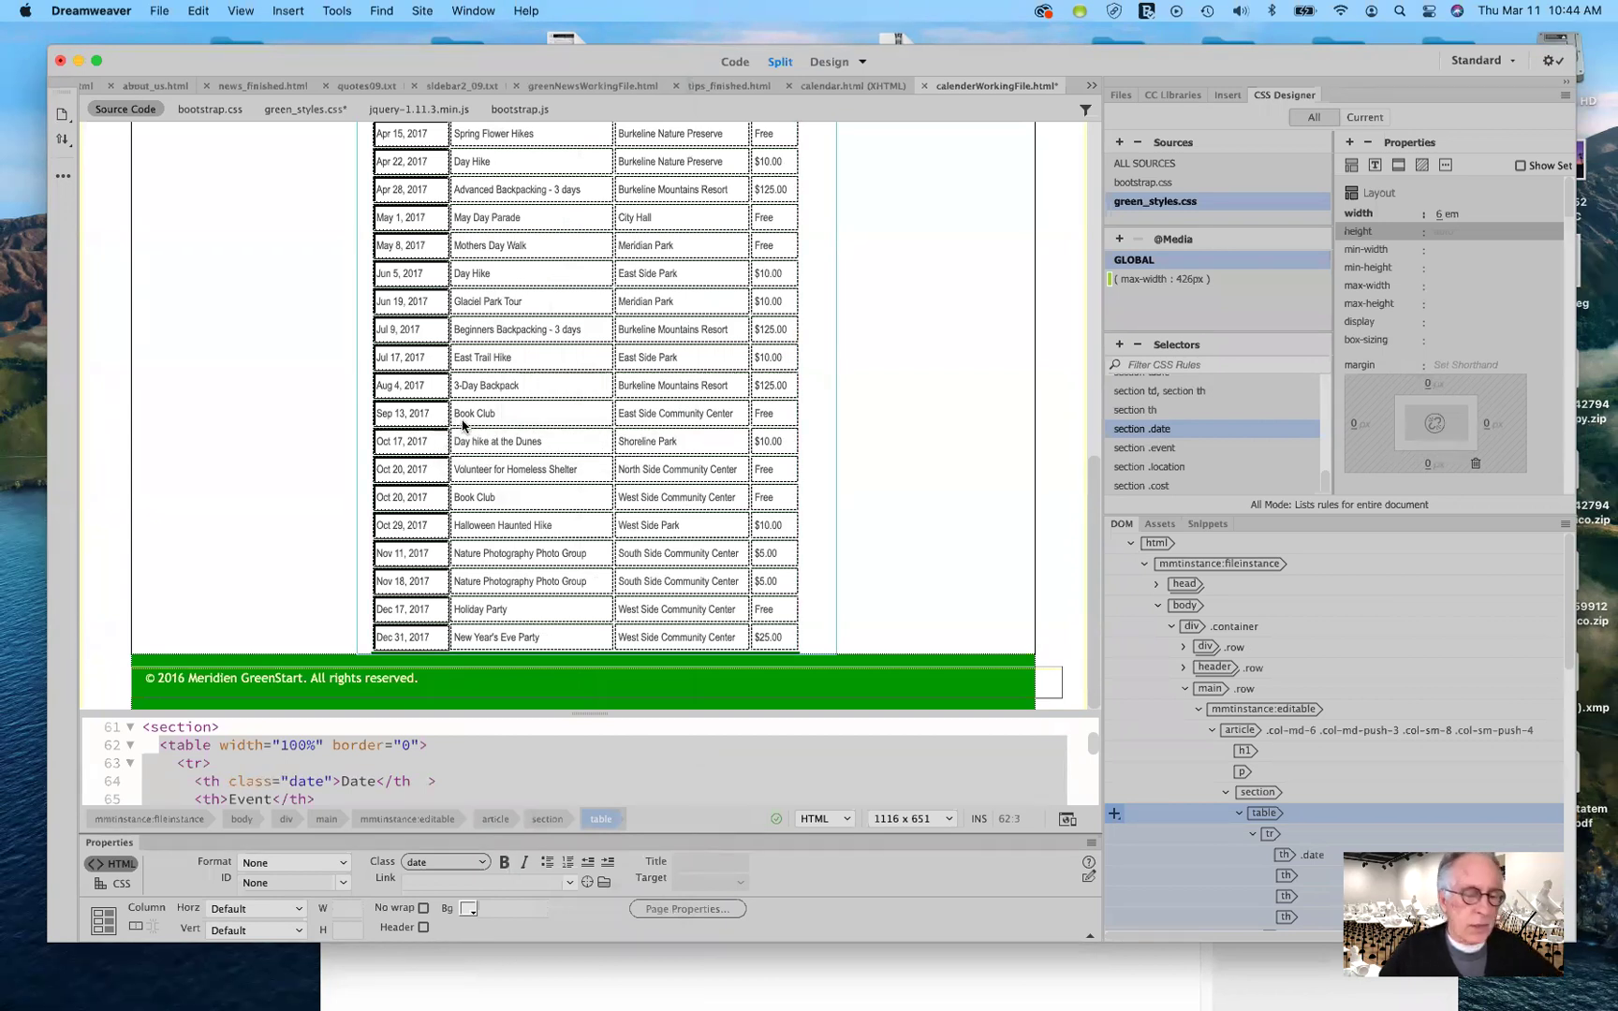
# Assign the event class to every cell of the table's Event column, from the header to the last row.
pyautogui.scroll(5, 571, 435)
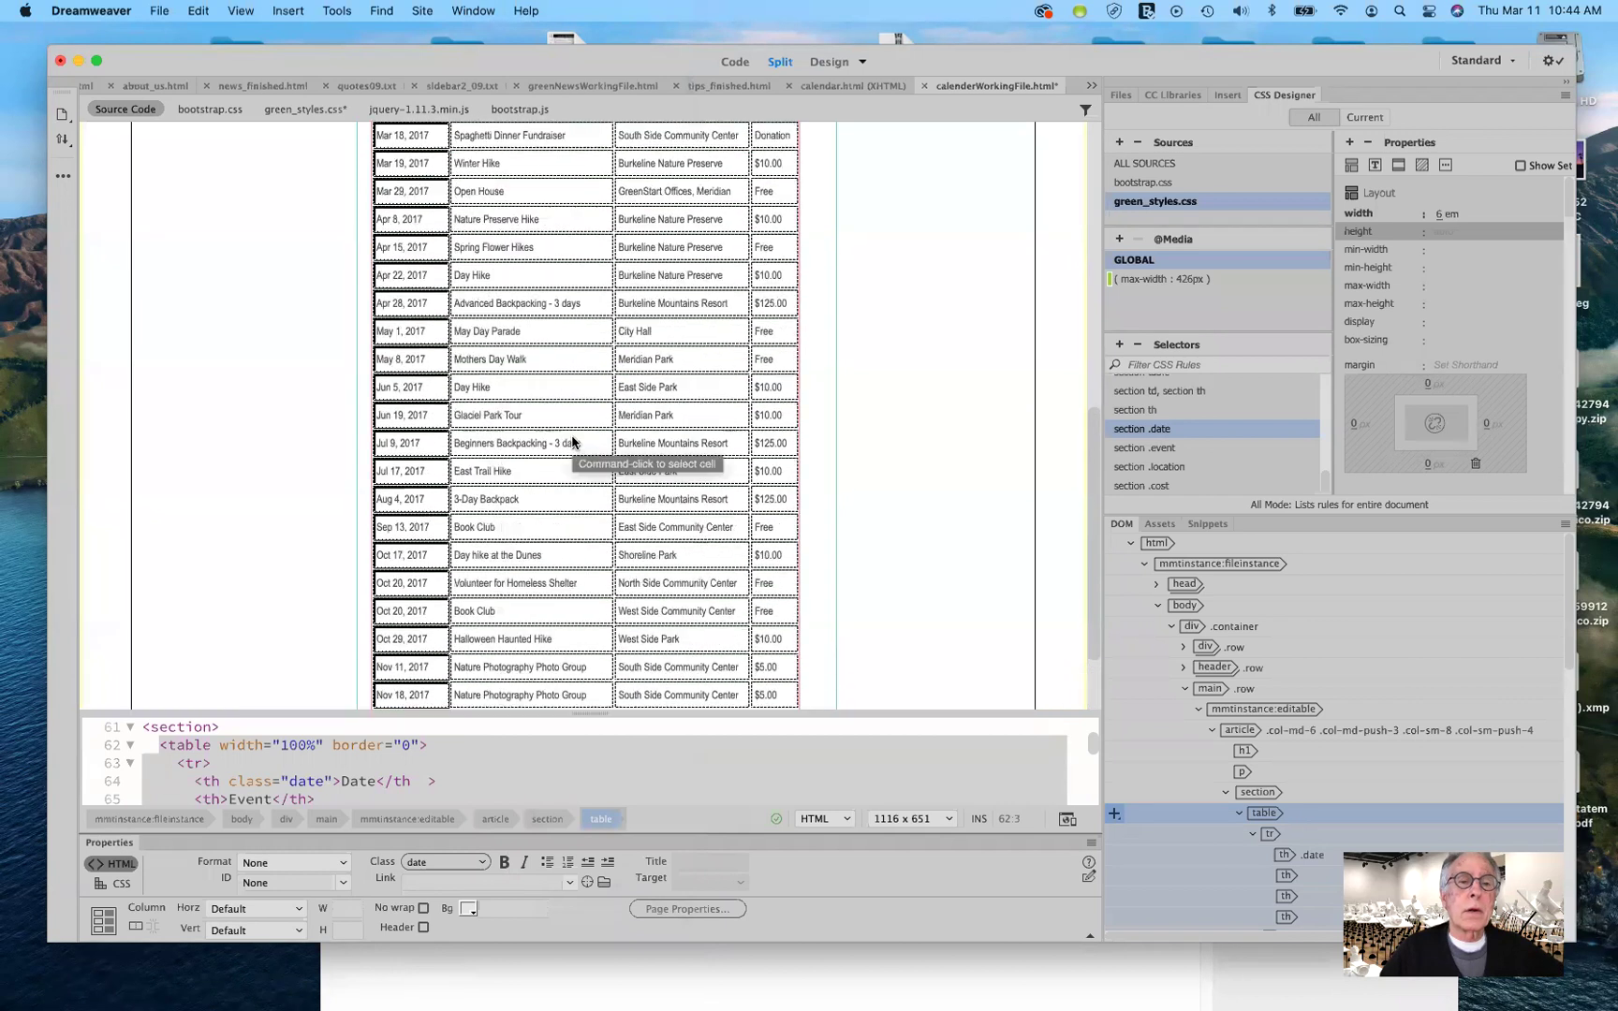
pyautogui.scroll(3, 574, 438)
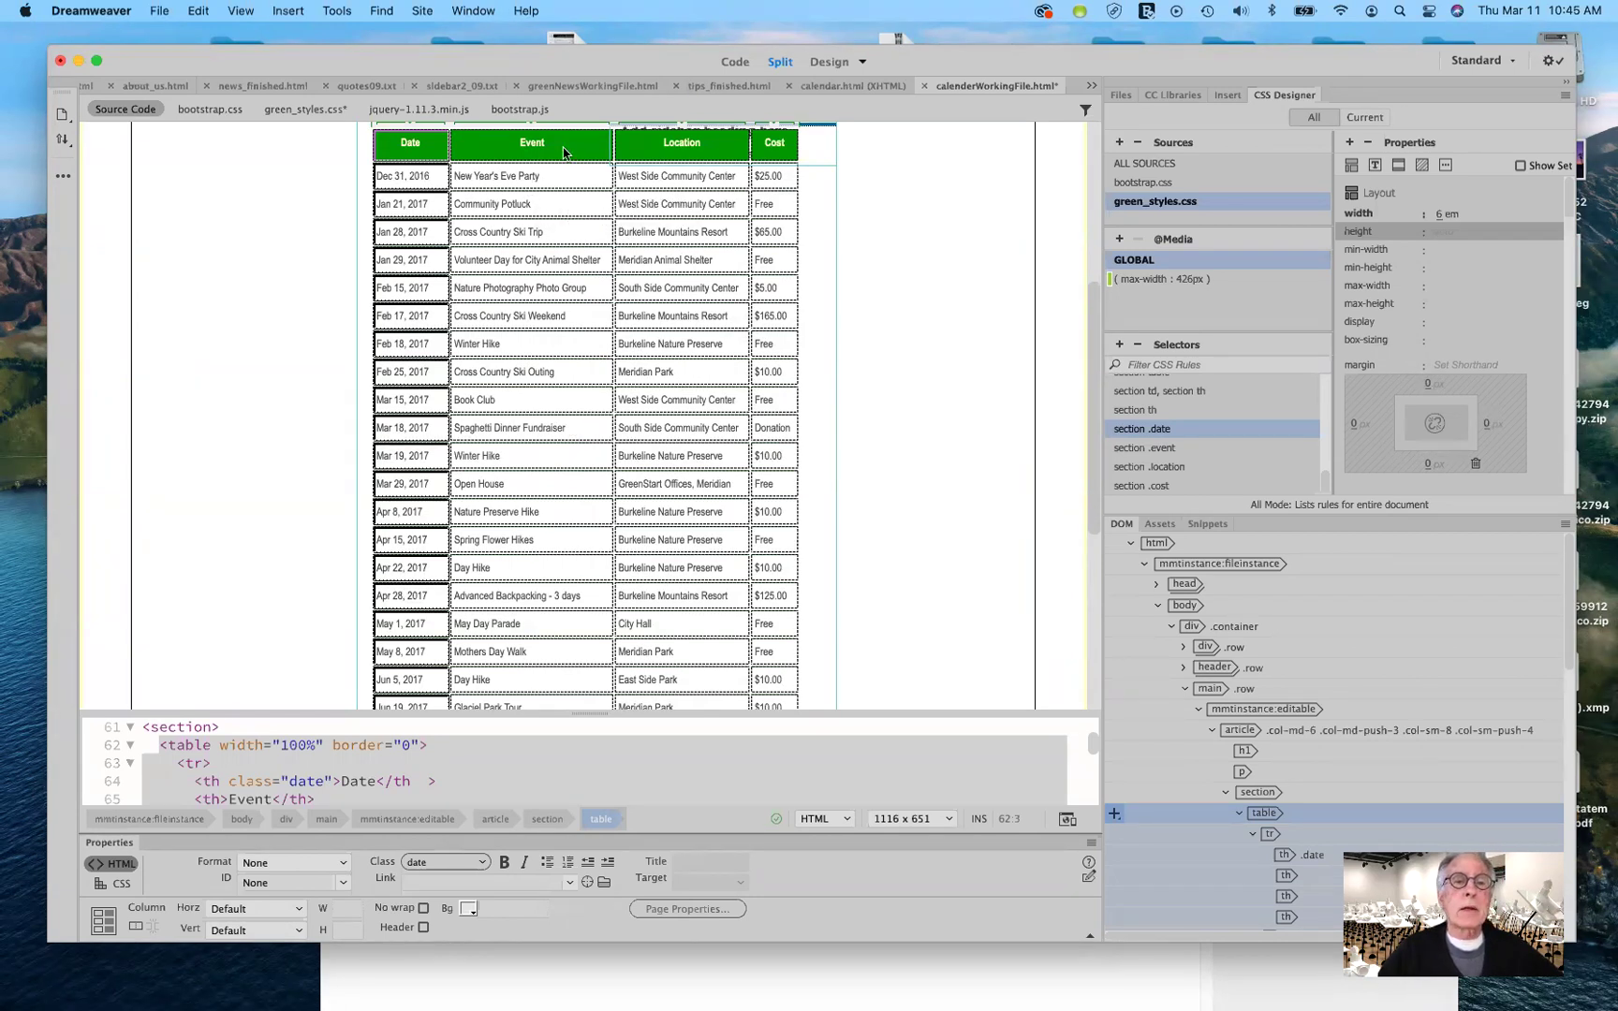
pyautogui.moveTo(564, 151); pyautogui.dragTo(556, 635)
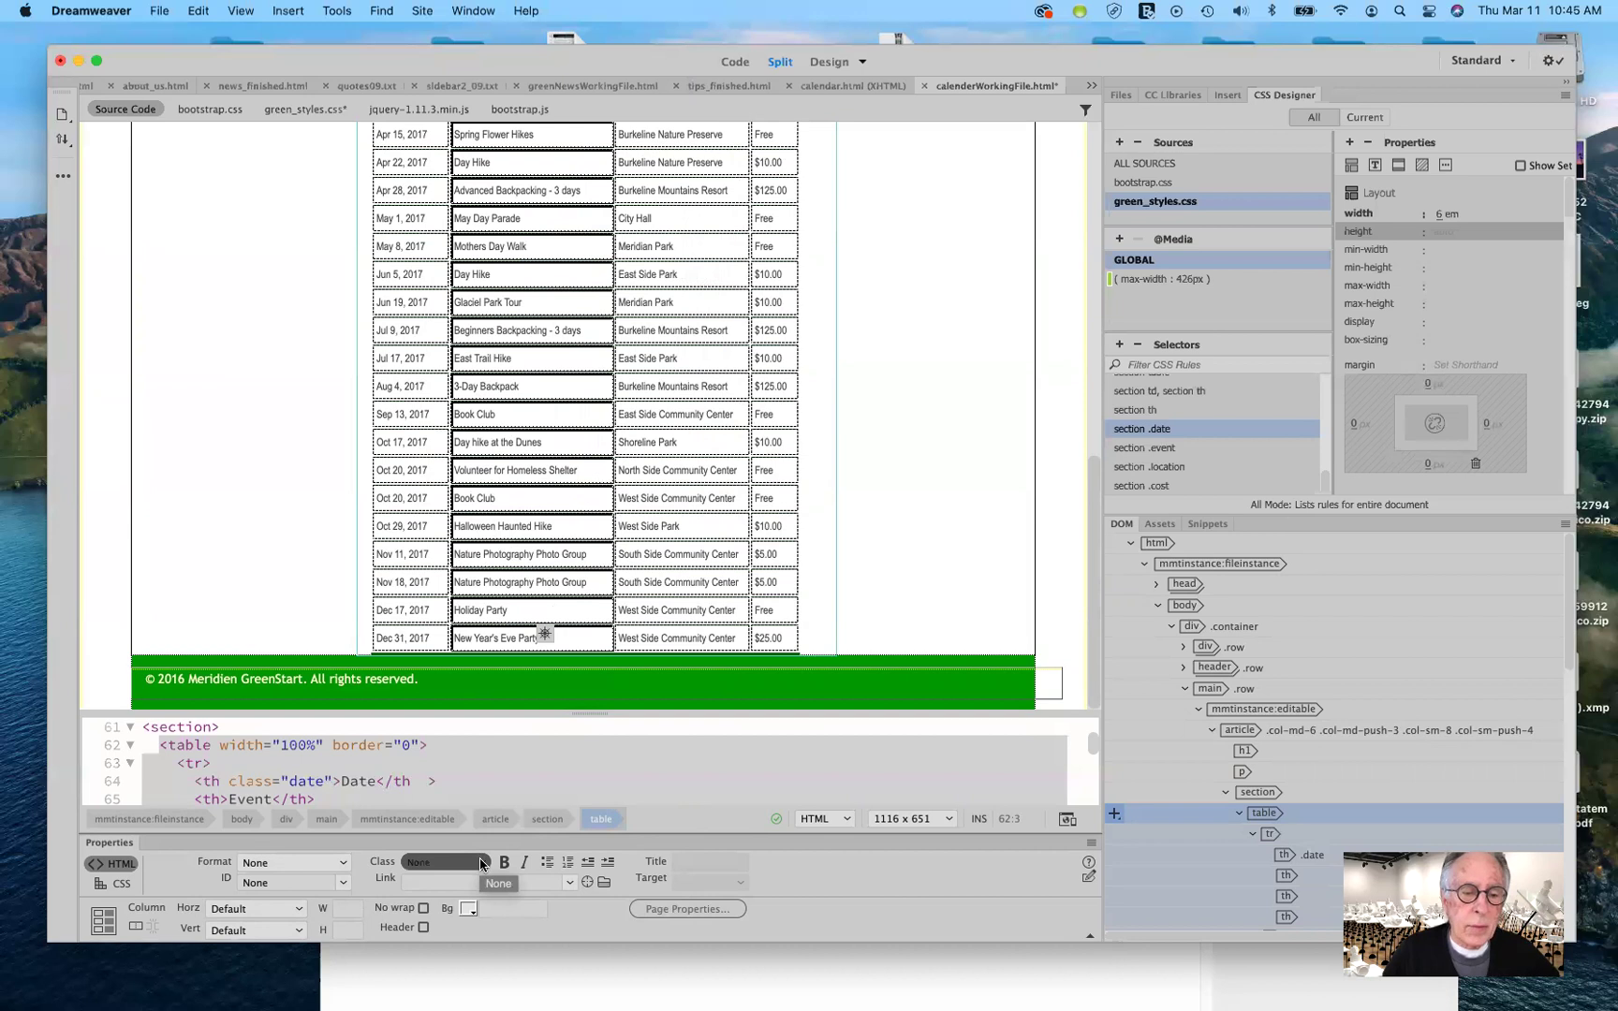
pyautogui.click(481, 863)
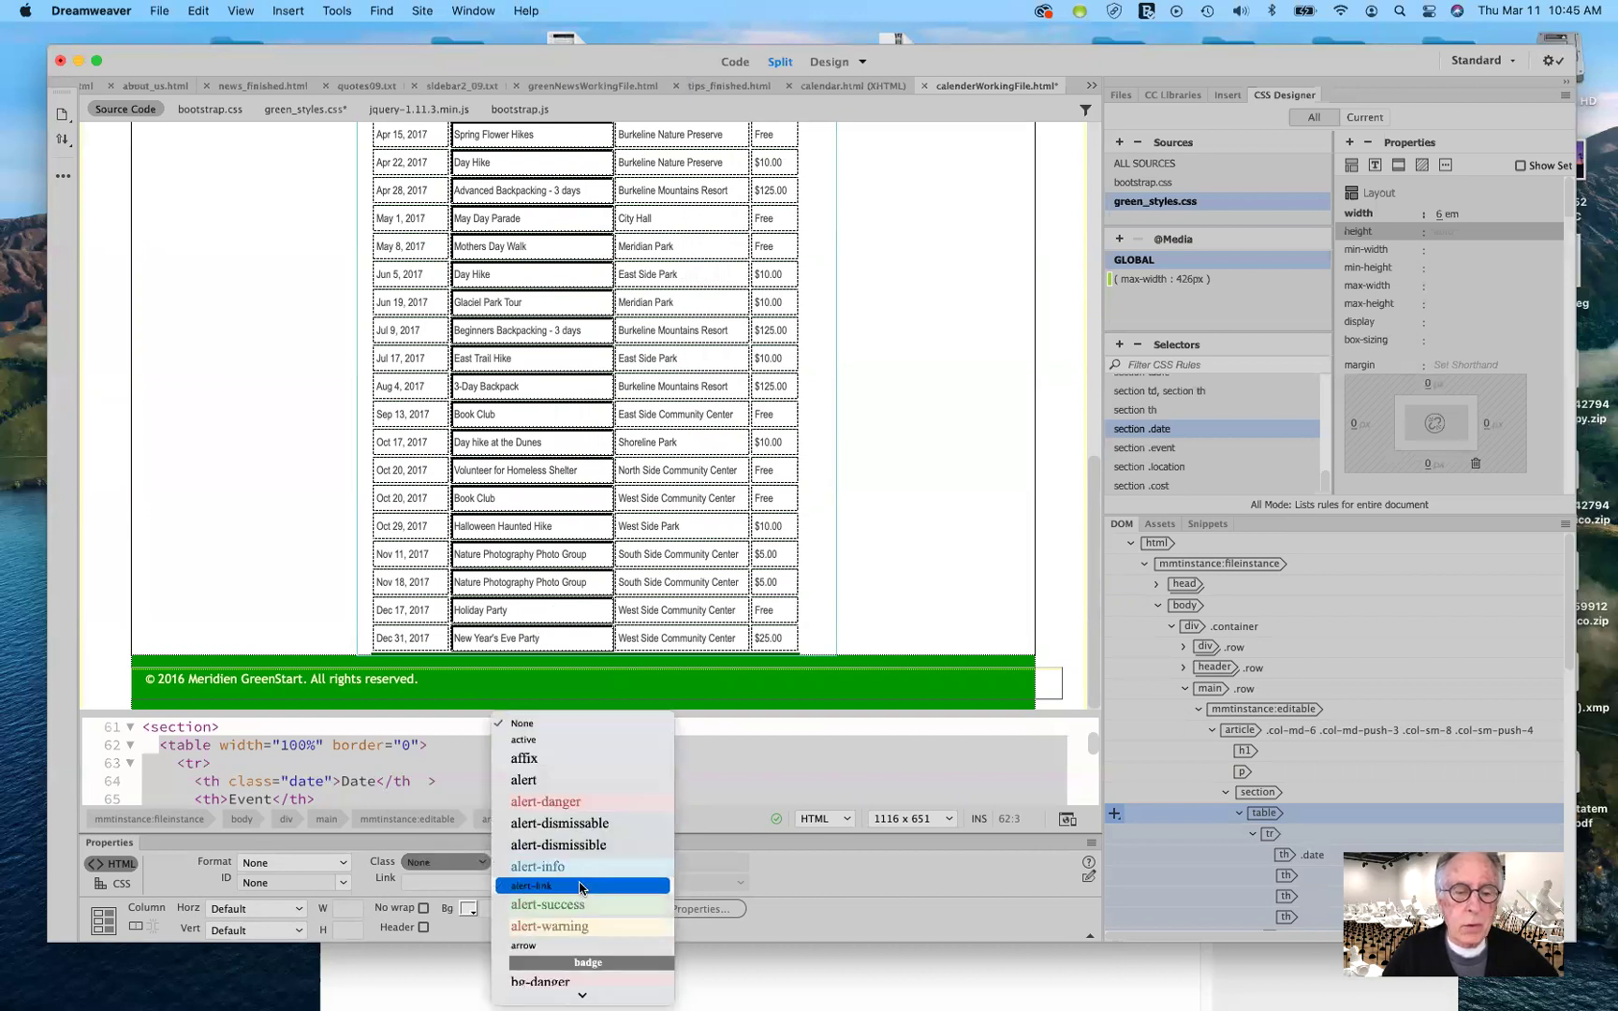
pyautogui.scroll(-15, 581, 888)
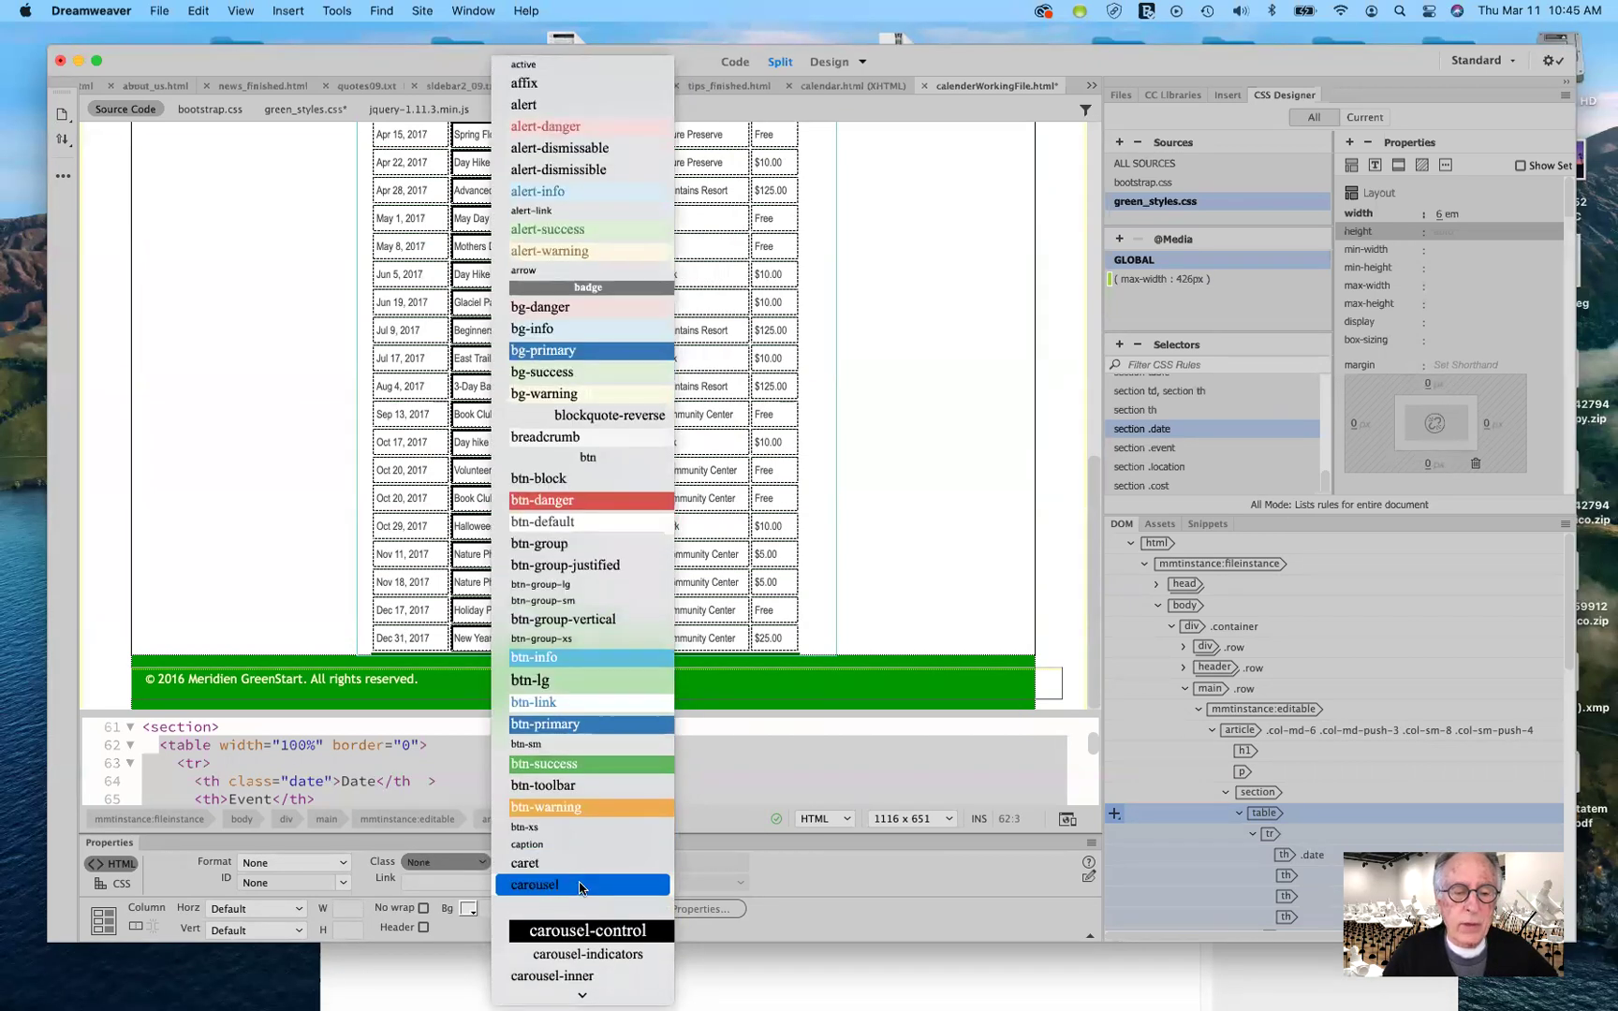
pyautogui.scroll(-20, 581, 888)
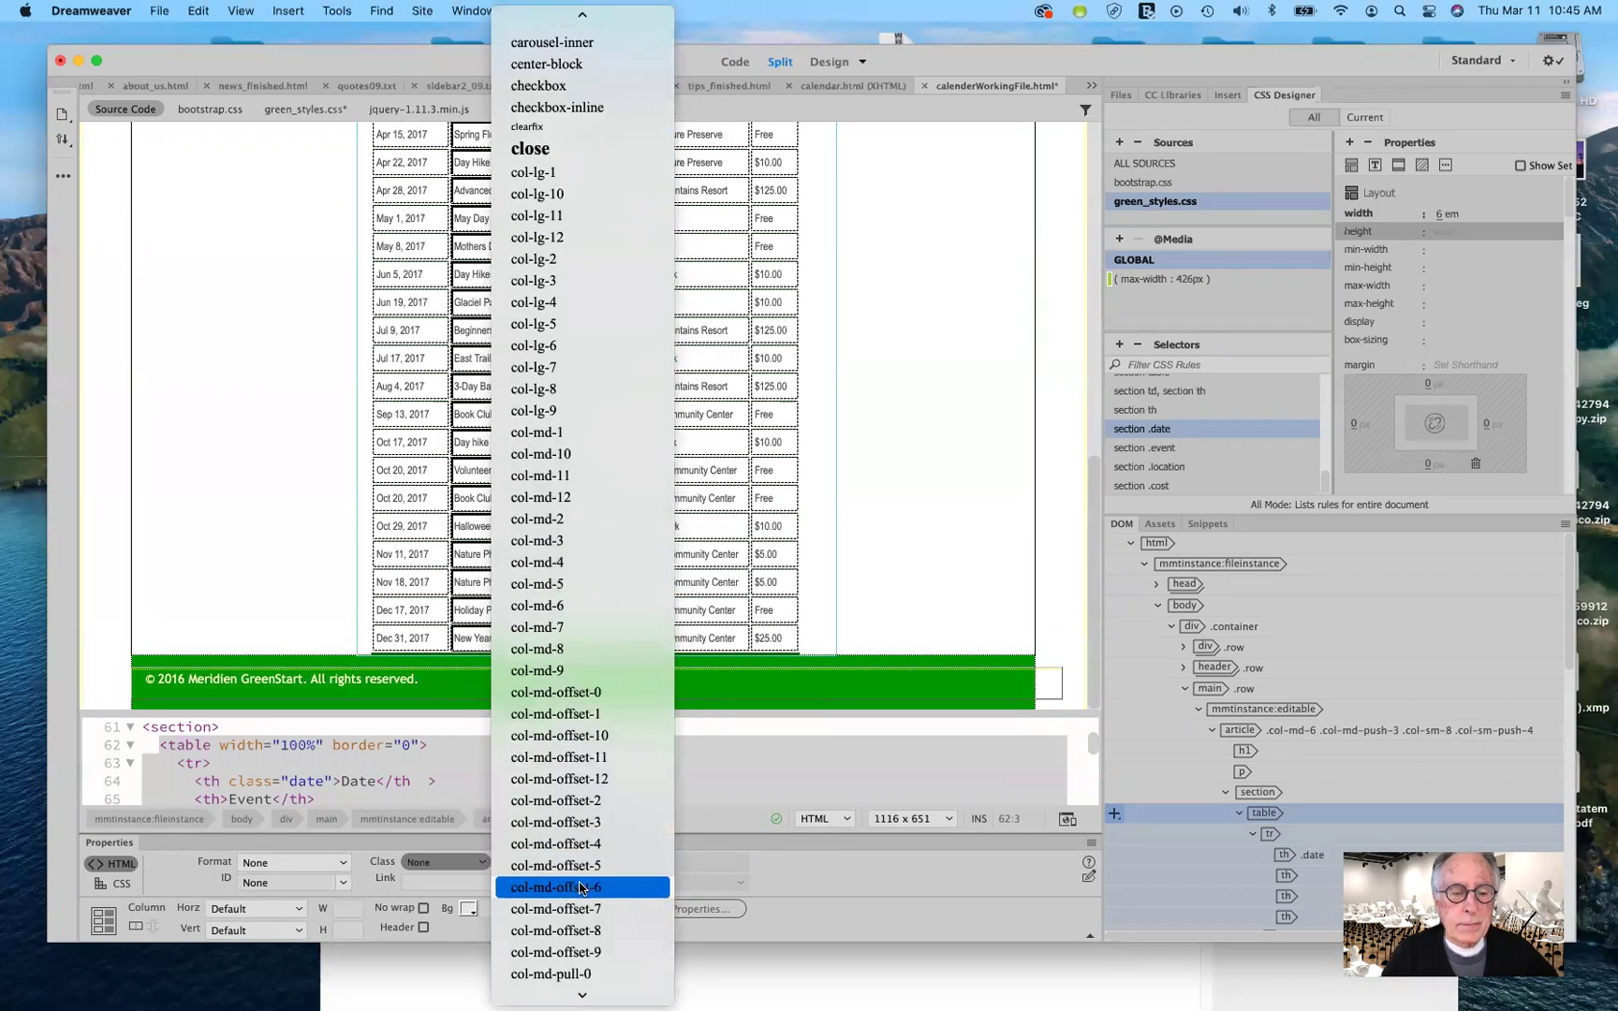
pyautogui.scroll(-20, 580, 888)
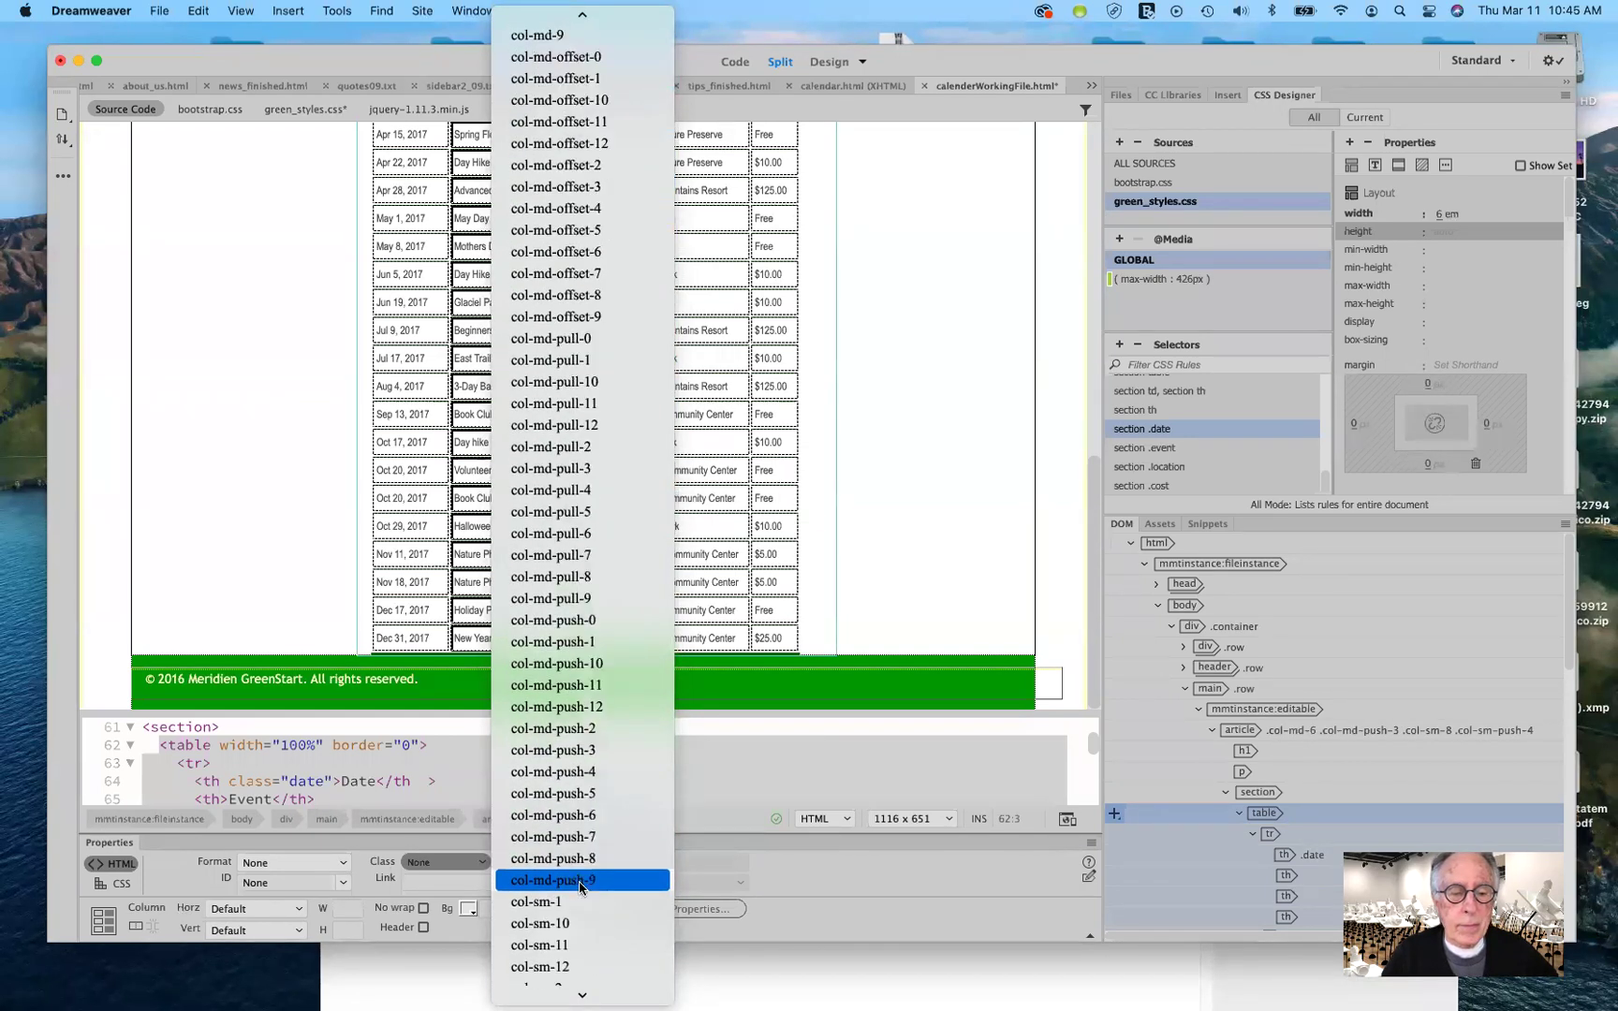
pyautogui.scroll(-10, 581, 888)
pyautogui.scroll(-10, 581, 888)
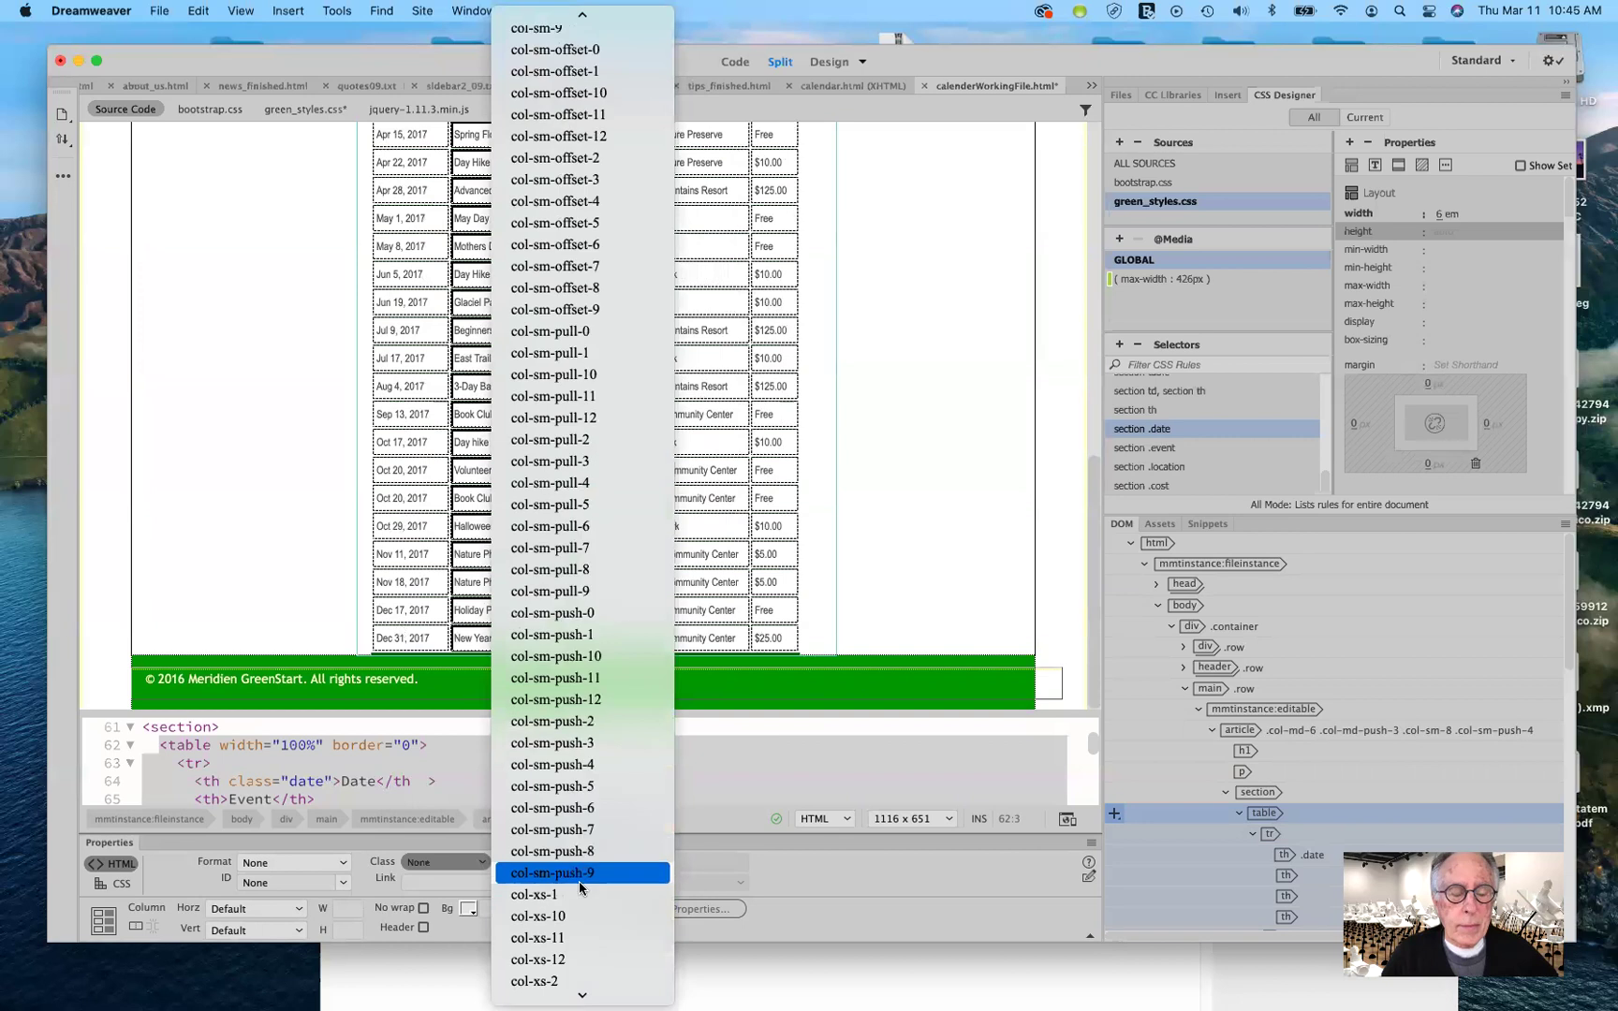
pyautogui.scroll(-10, 581, 888)
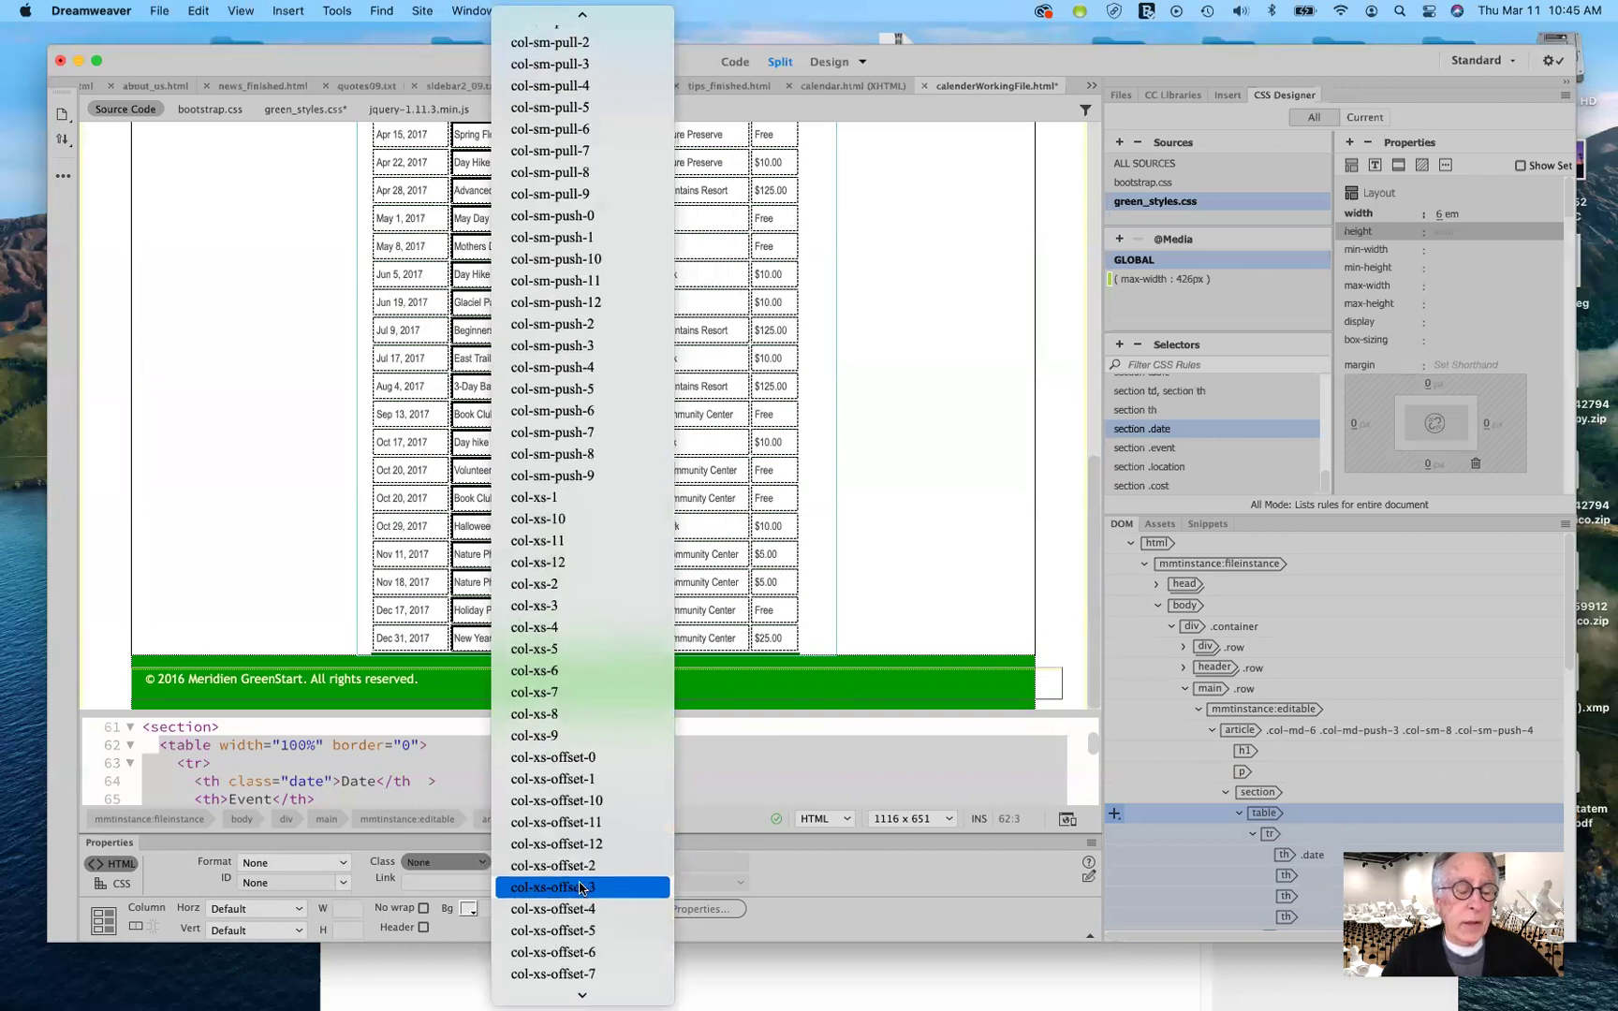
pyautogui.scroll(-5, 580, 888)
pyautogui.scroll(-2, 580, 888)
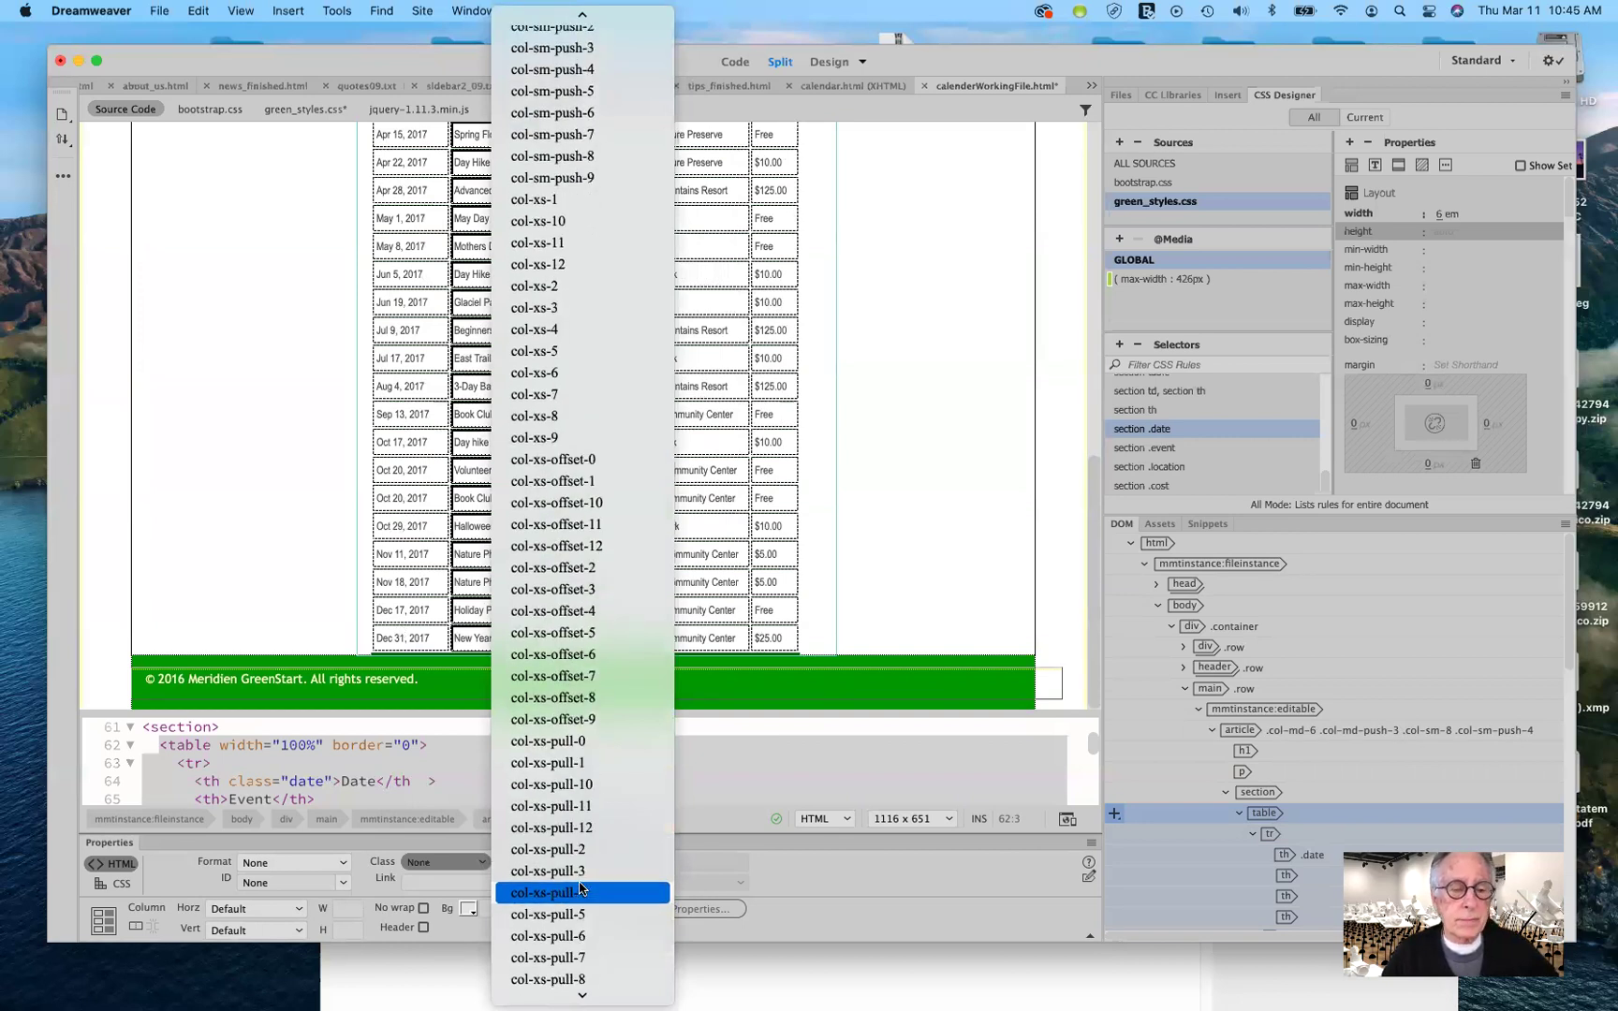
pyautogui.scroll(-6, 581, 888)
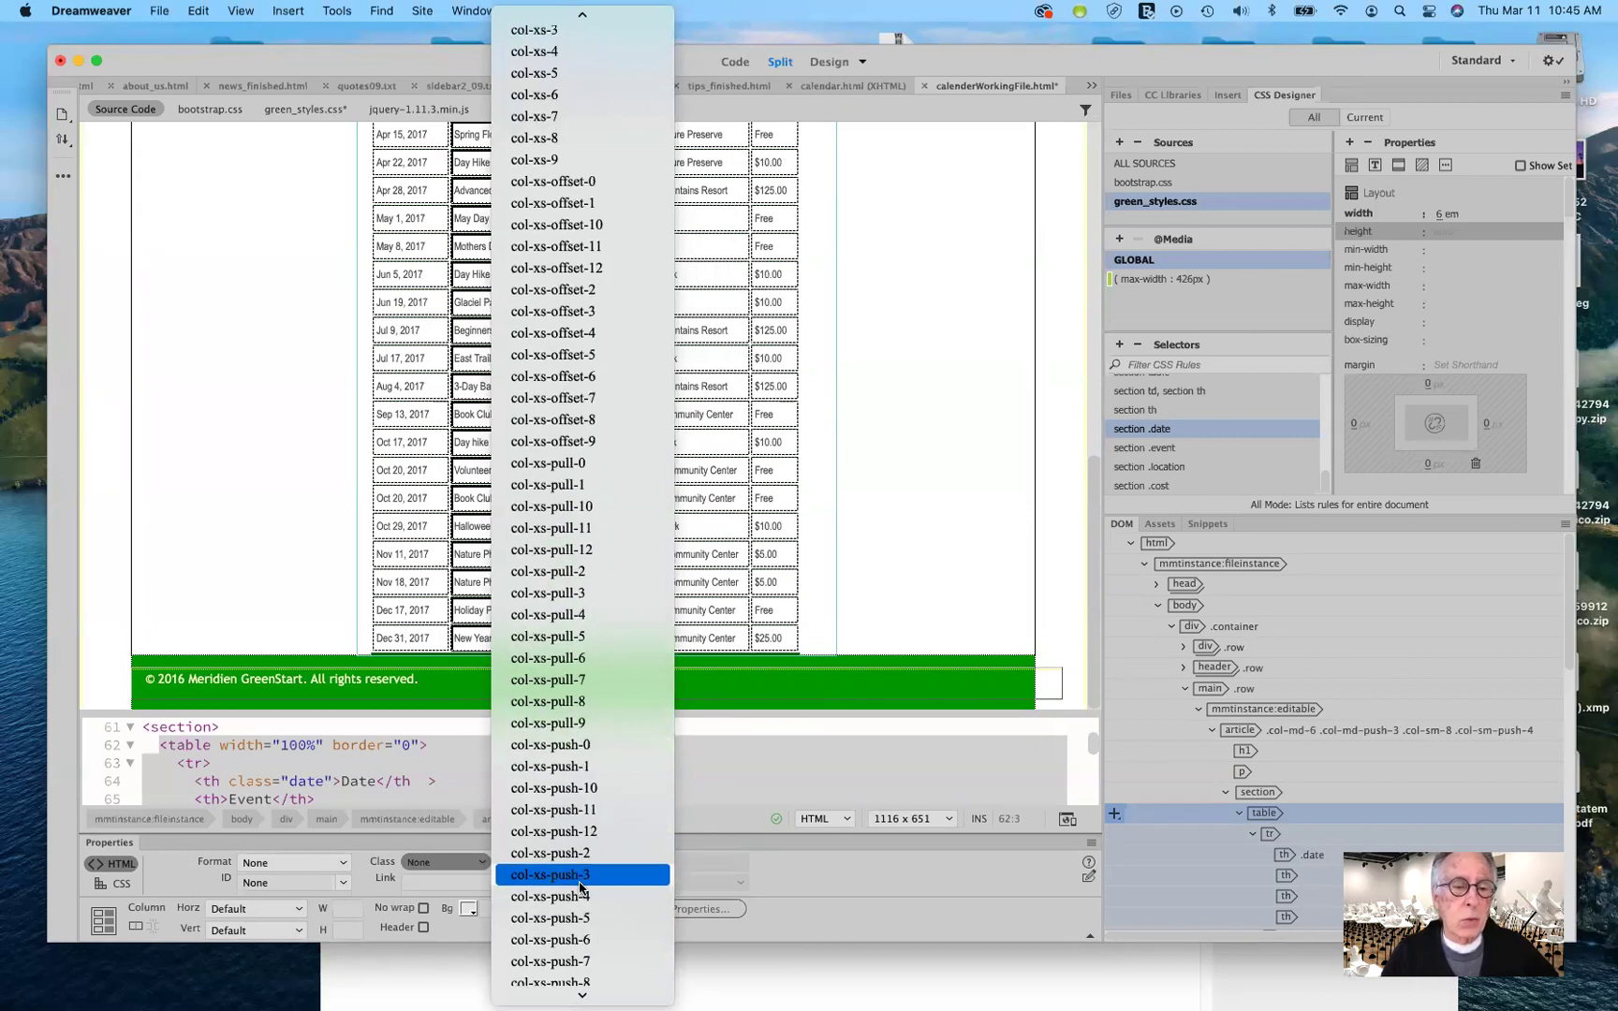
pyautogui.scroll(-2, 581, 888)
pyautogui.scroll(-12, 581, 888)
pyautogui.scroll(-4, 580, 888)
pyautogui.scroll(-7, 581, 888)
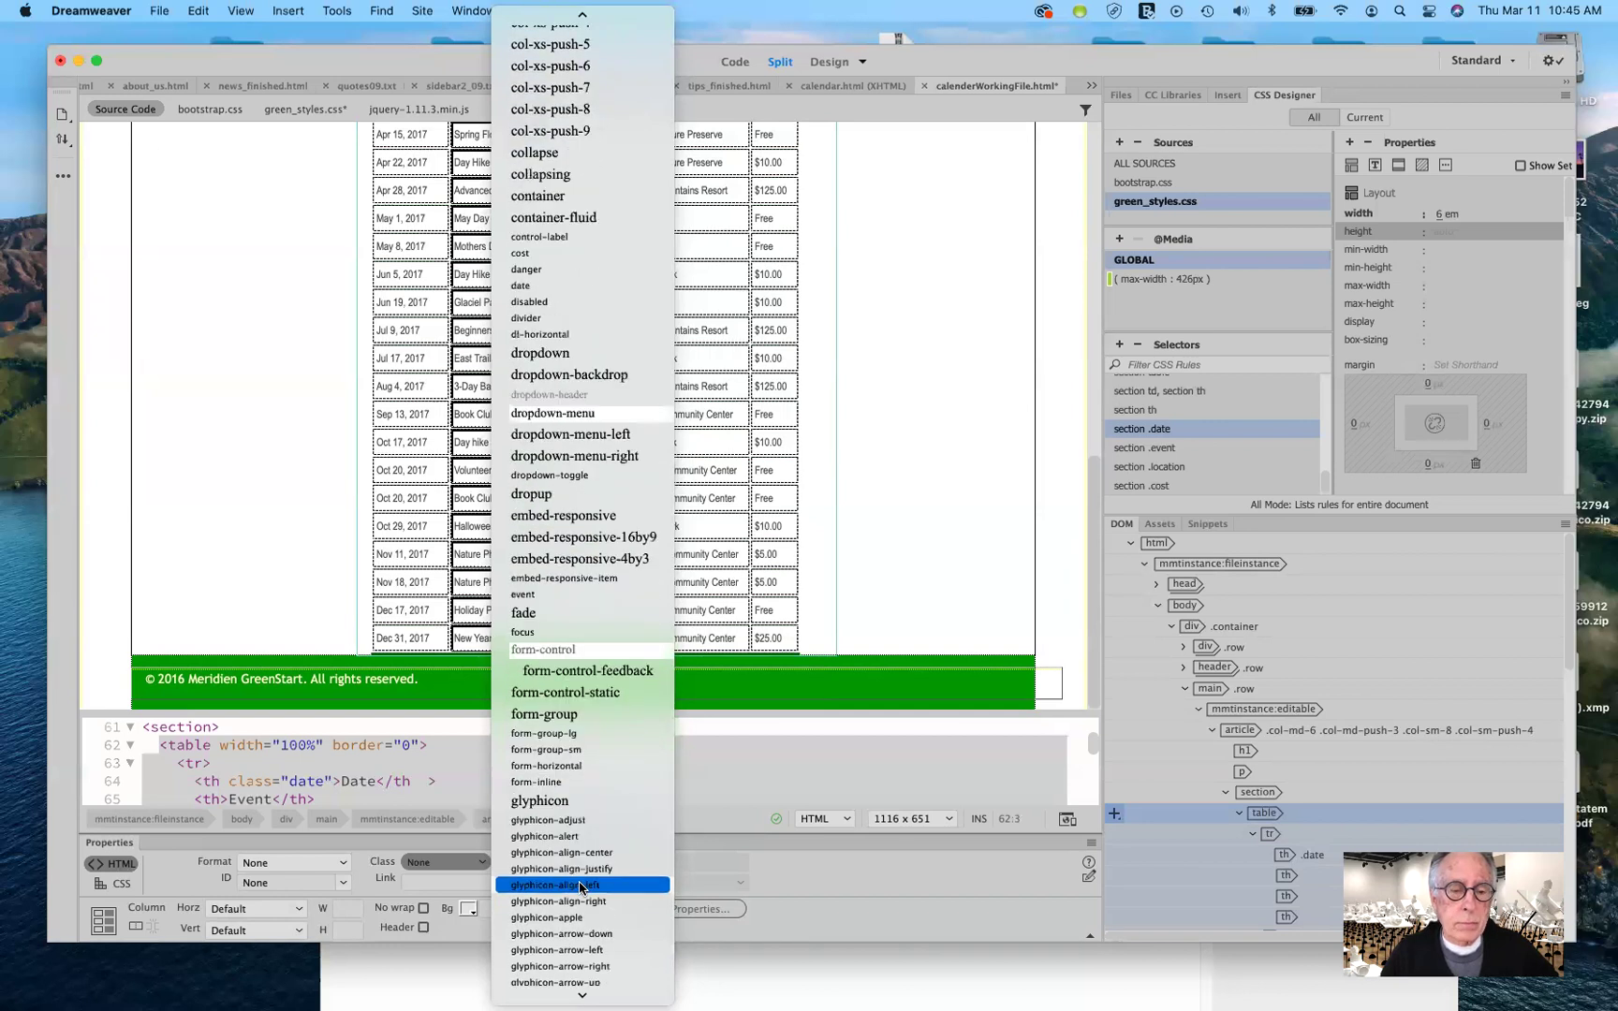
pyautogui.scroll(-5, 581, 887)
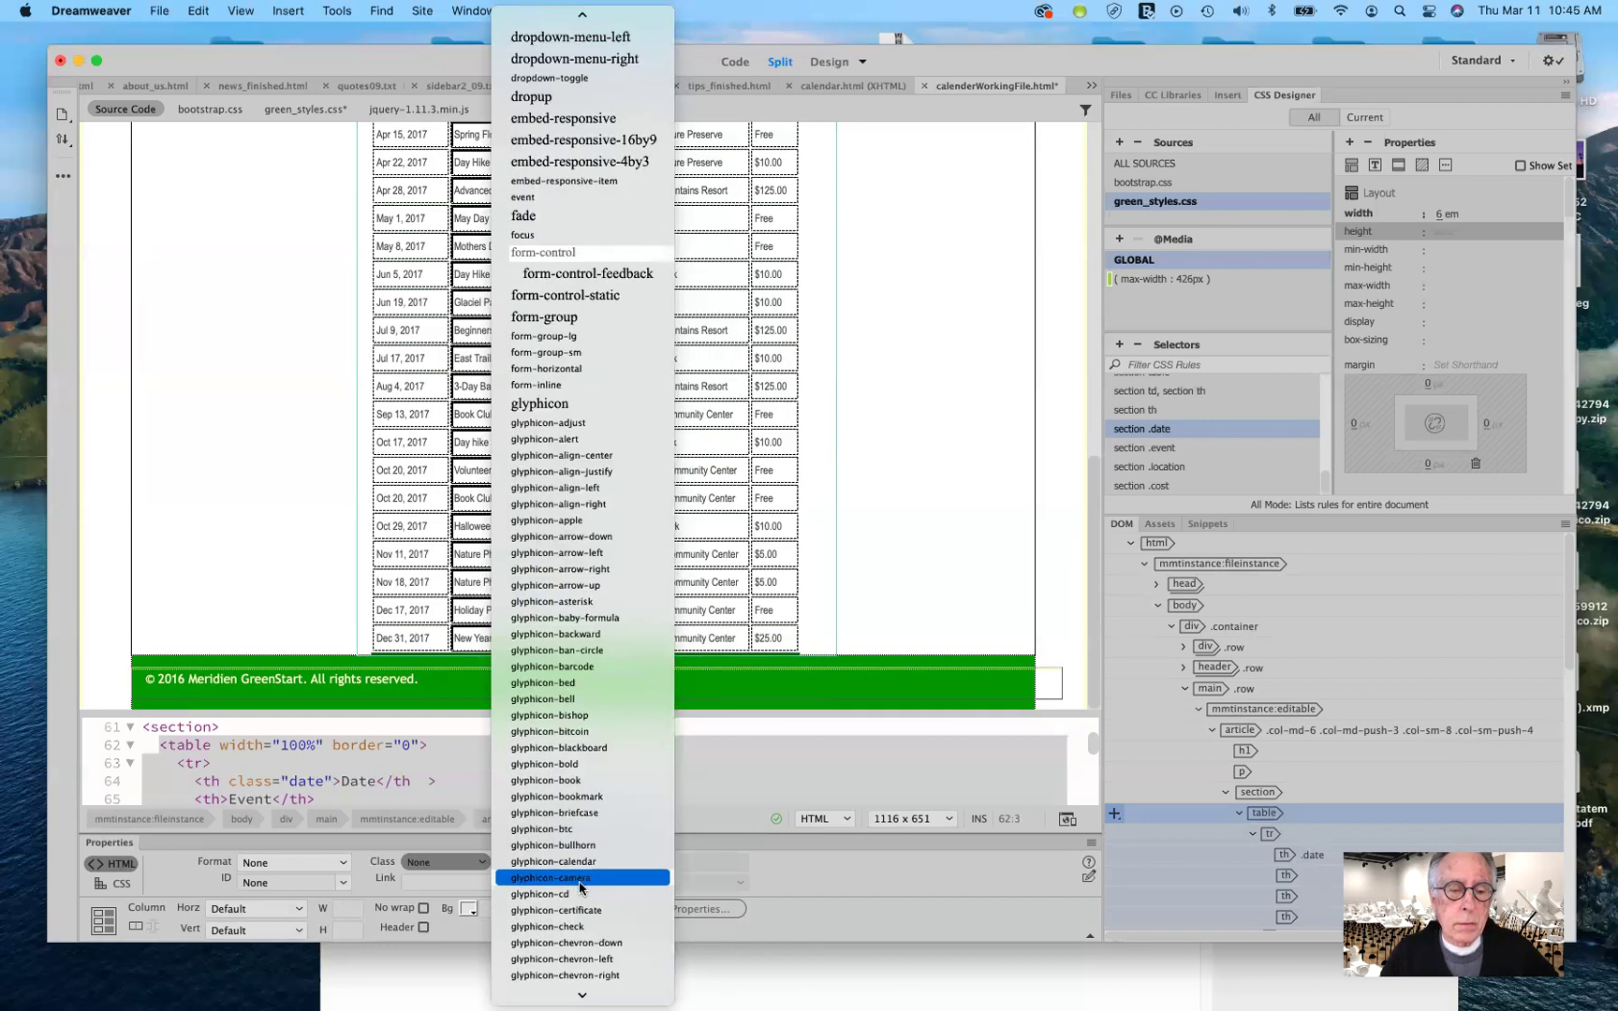
pyautogui.scroll(-4, 580, 888)
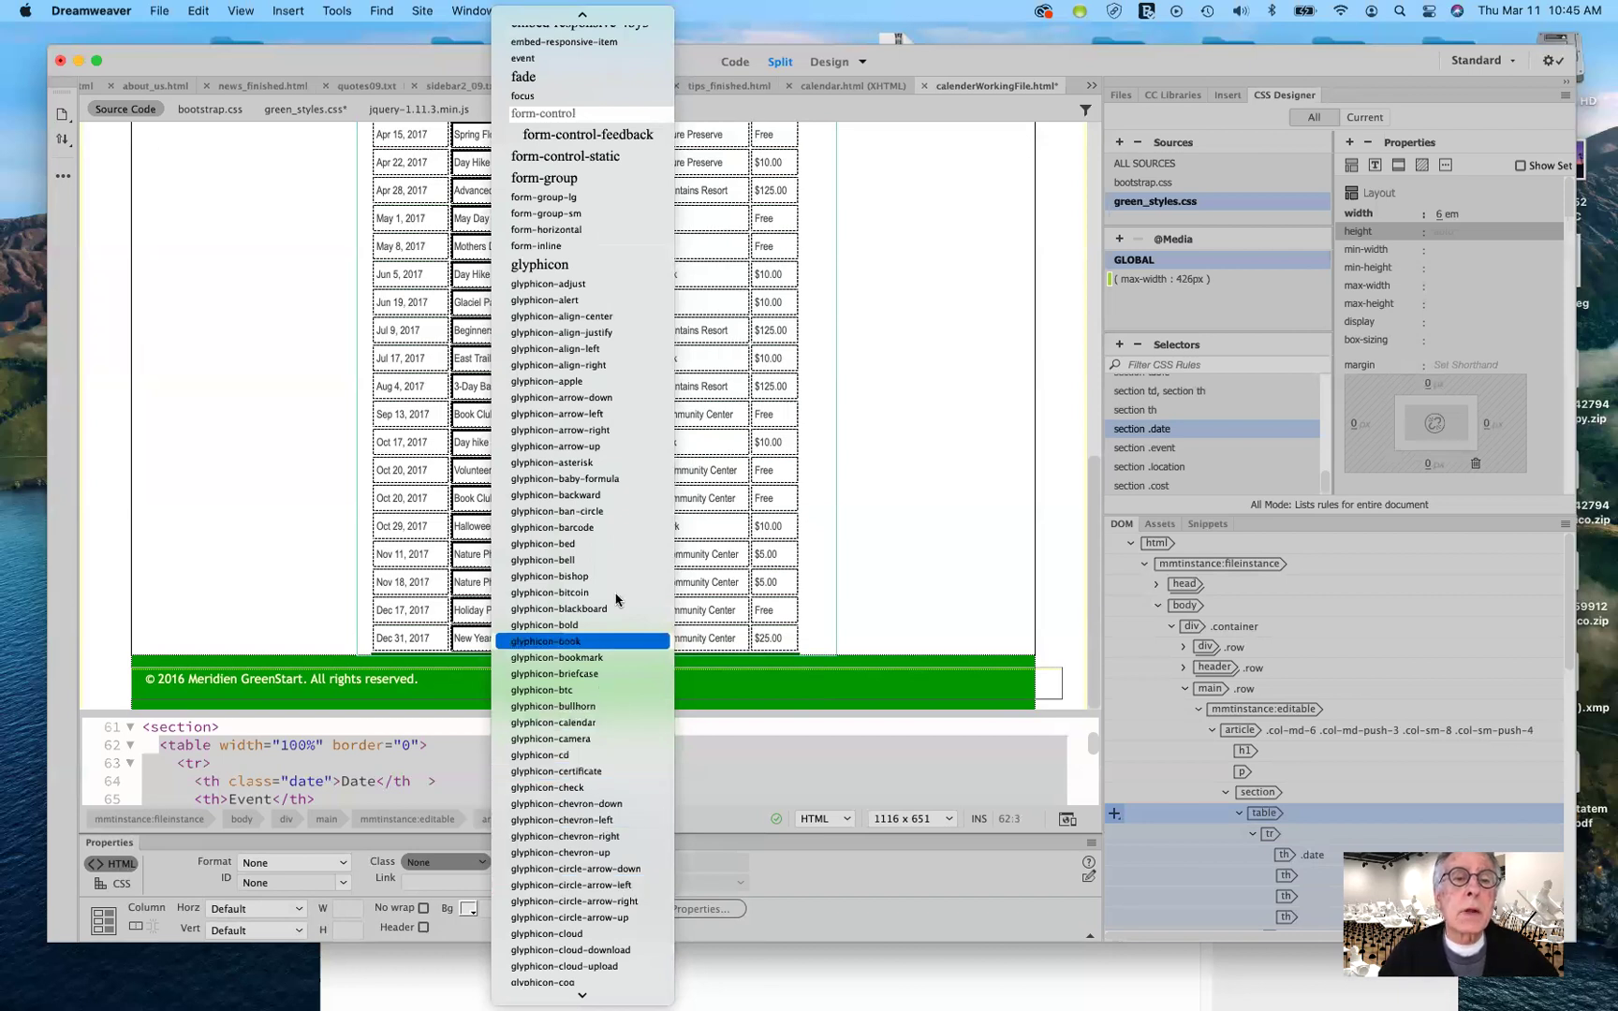
pyautogui.scroll(1, 603, 309)
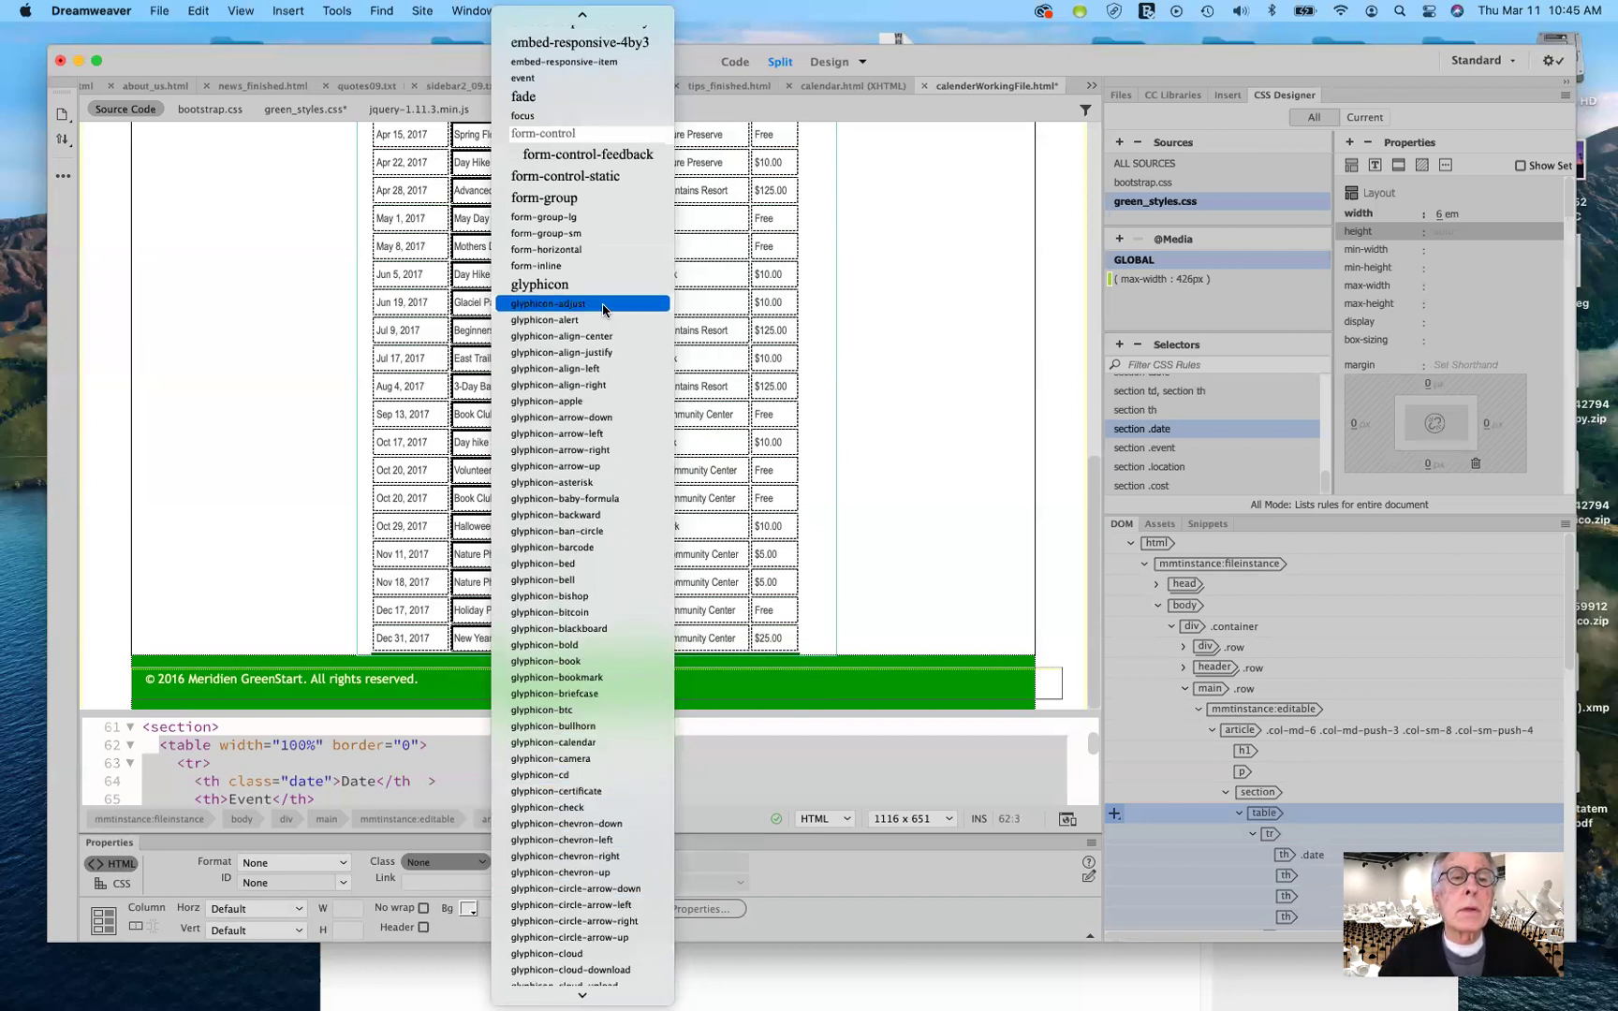
pyautogui.scroll(3, 603, 309)
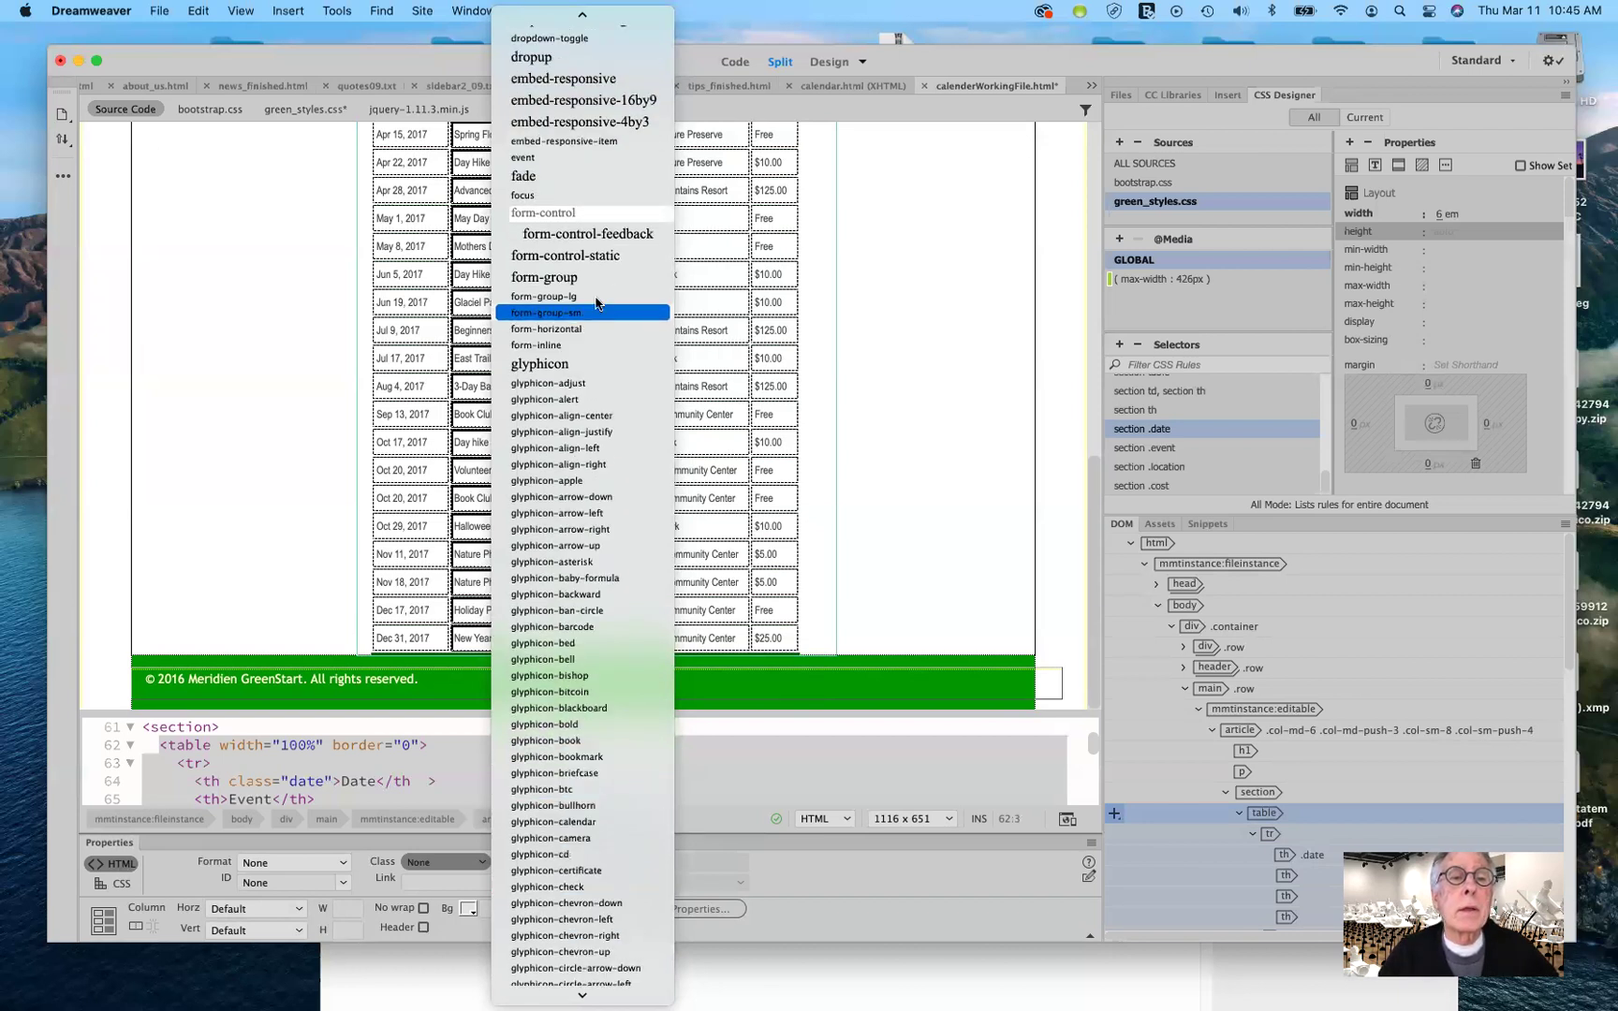
pyautogui.click(557, 158)
# Assign the location class to every cell of the table's Location column, from the header to the last row.
pyautogui.scroll(5, 710, 281)
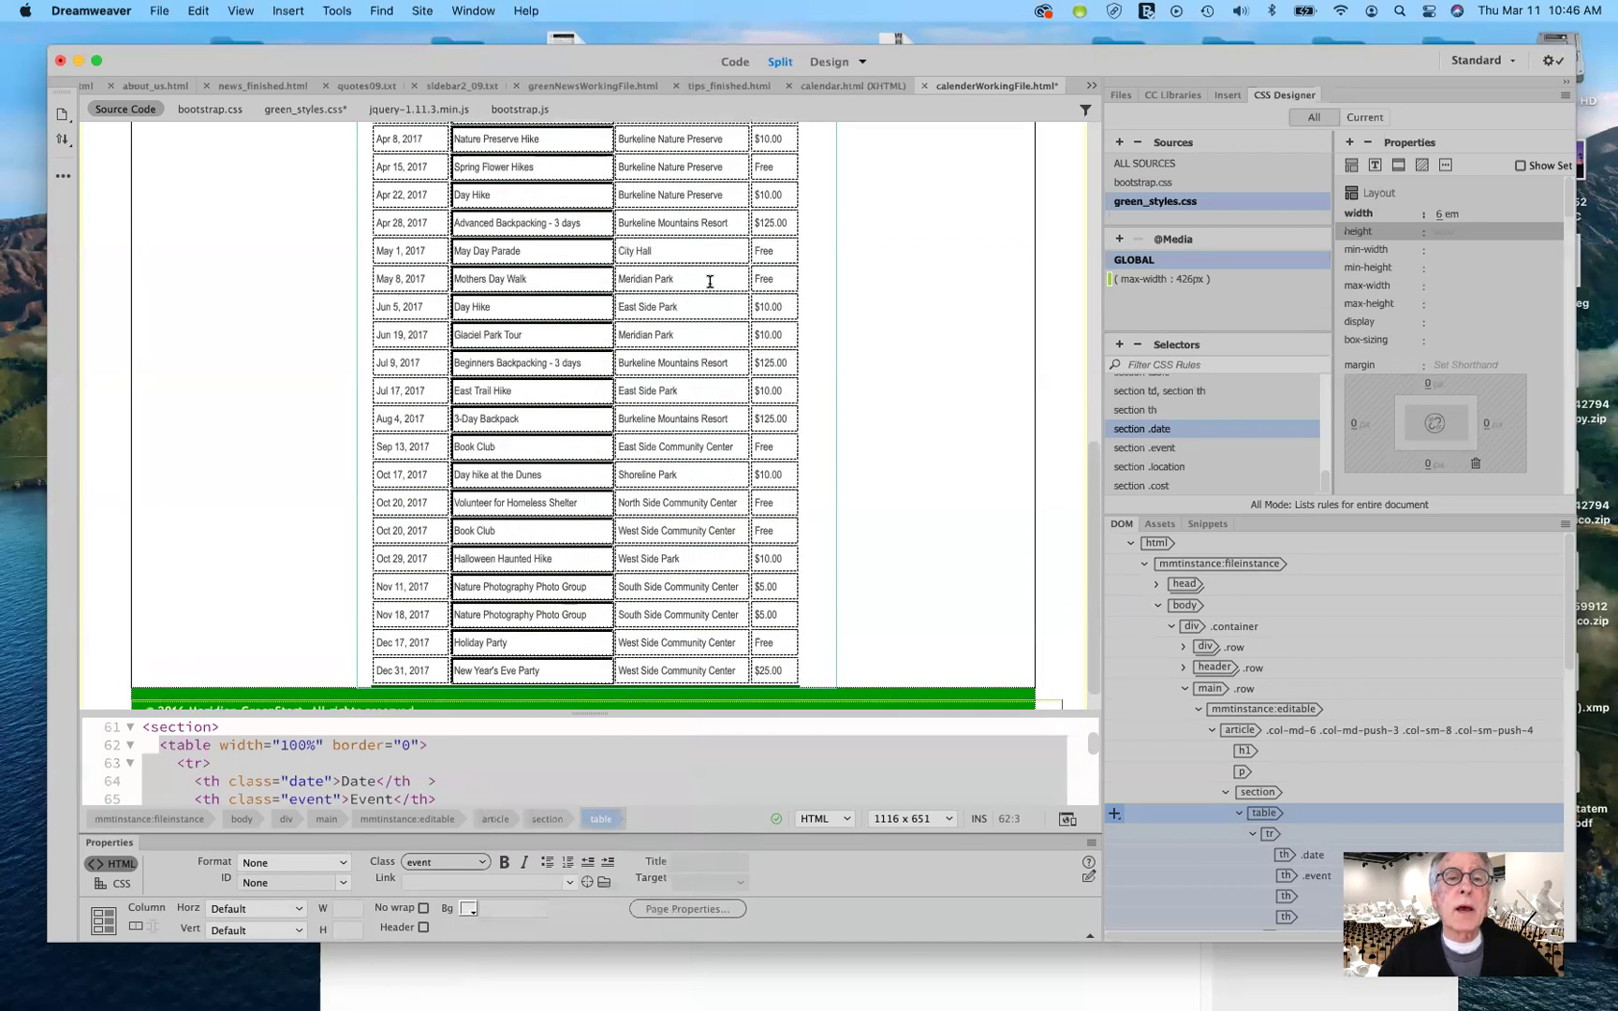
pyautogui.scroll(2, 710, 287)
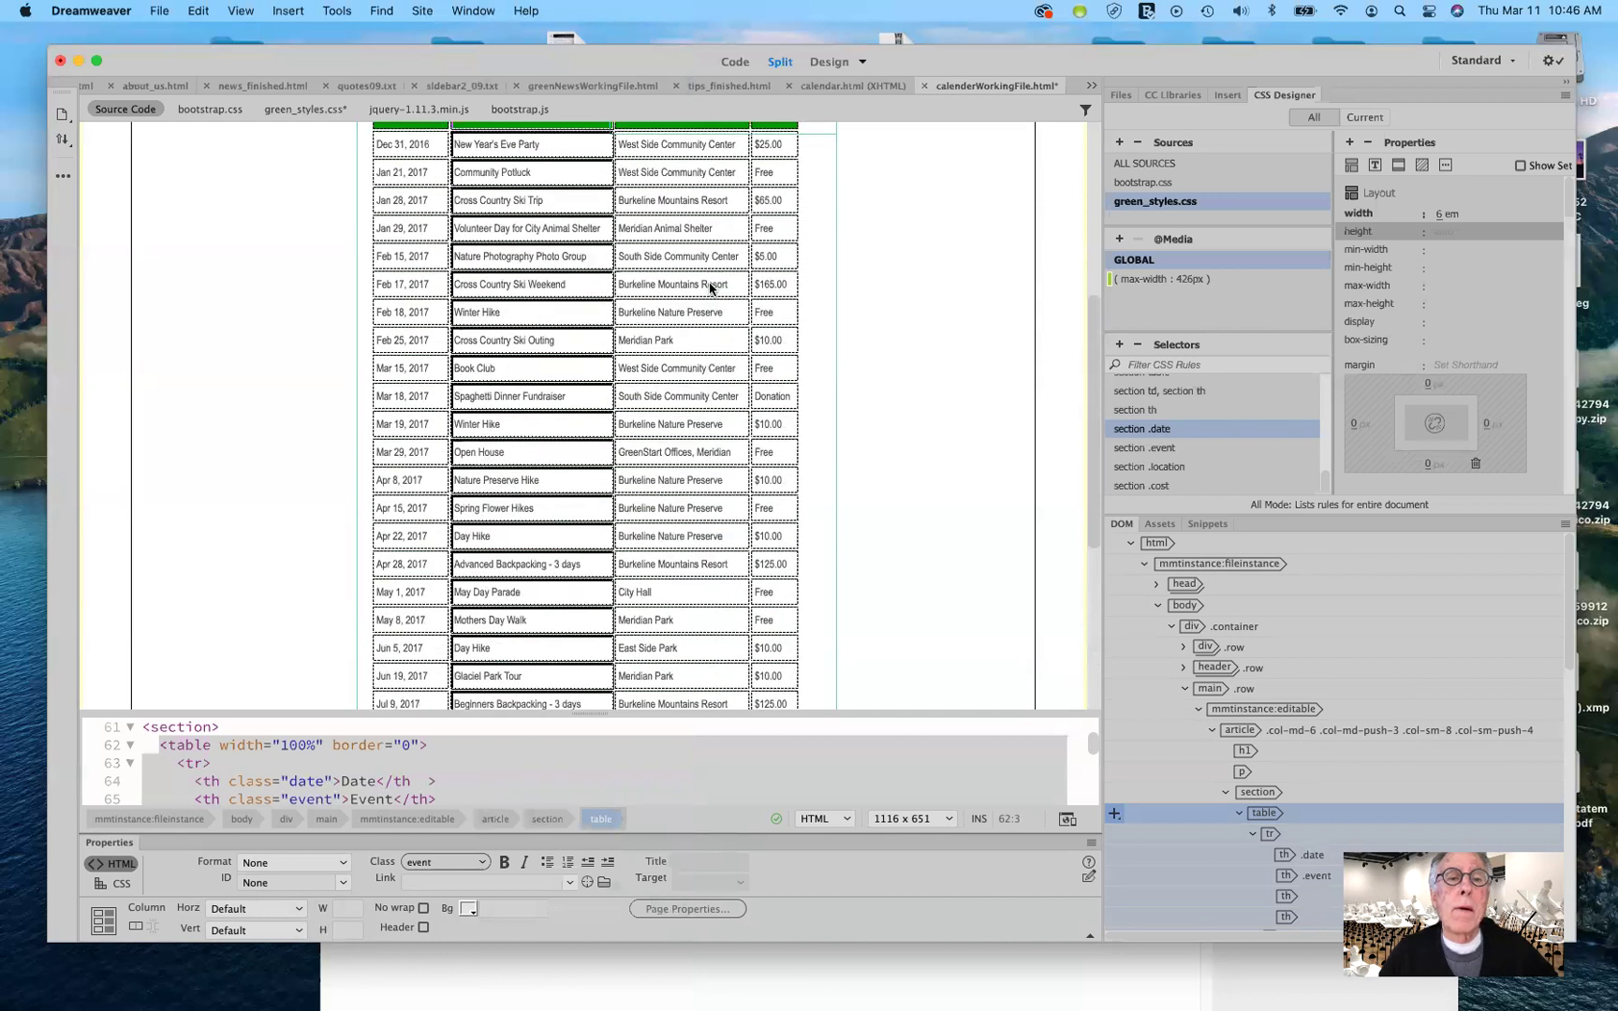
pyautogui.scroll(2, 710, 287)
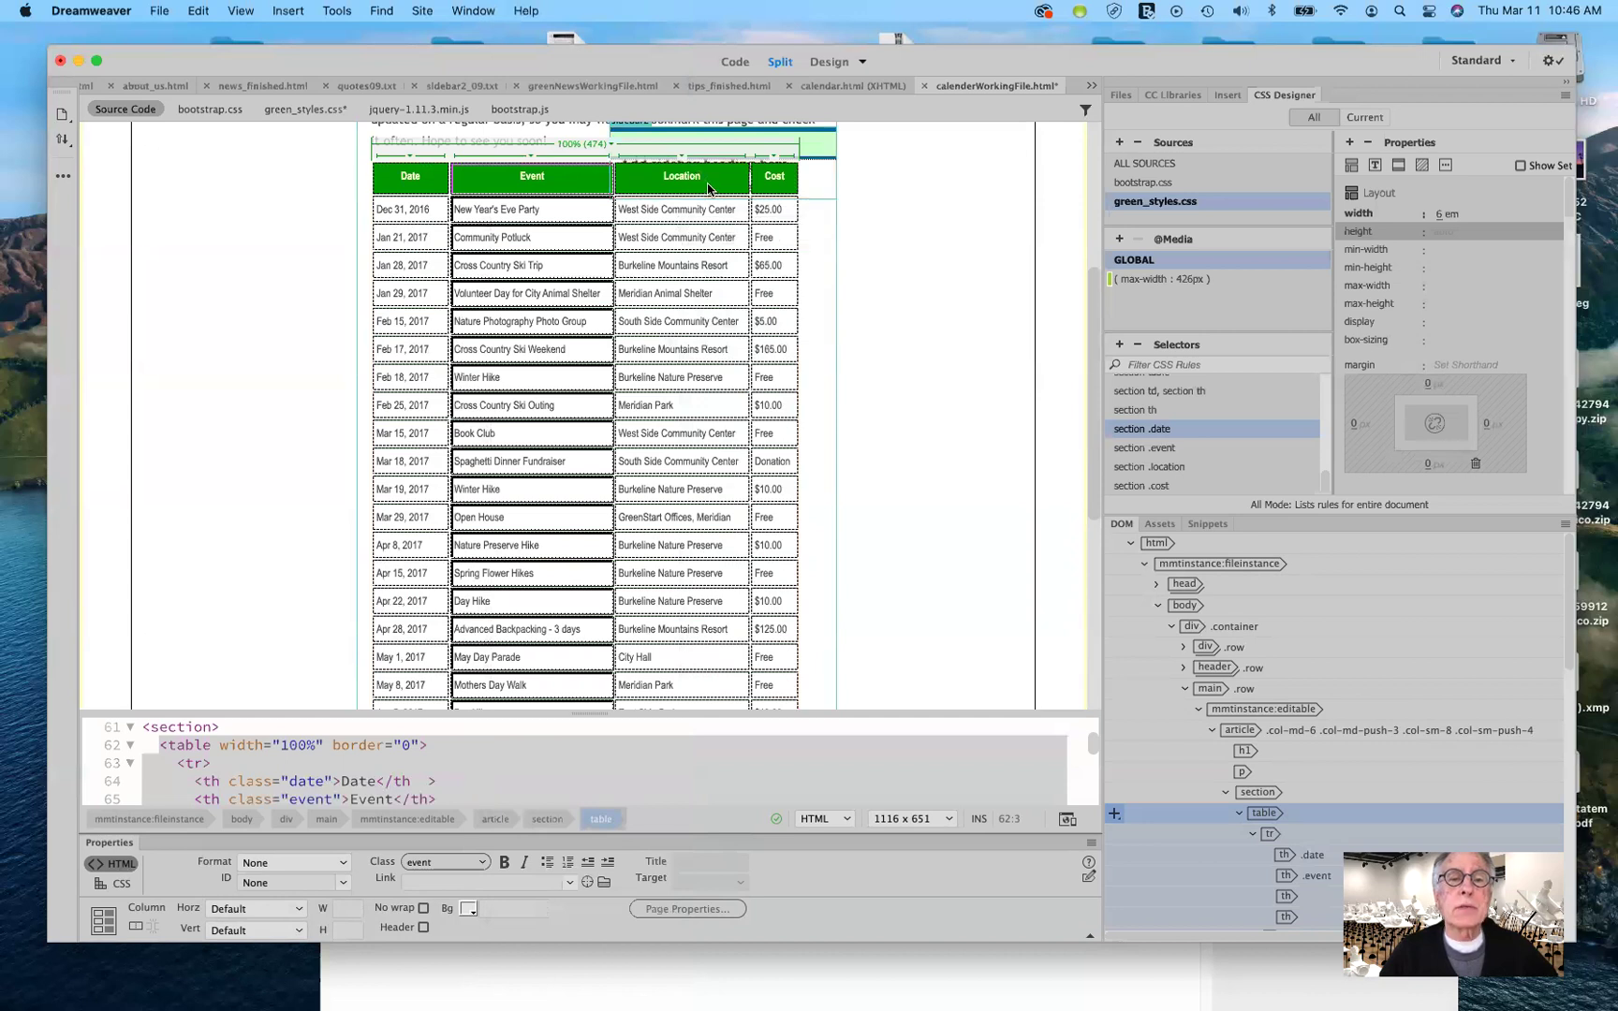
pyautogui.moveTo(708, 199); pyautogui.dragTo(722, 681)
pyautogui.scroll(-2, 721, 705)
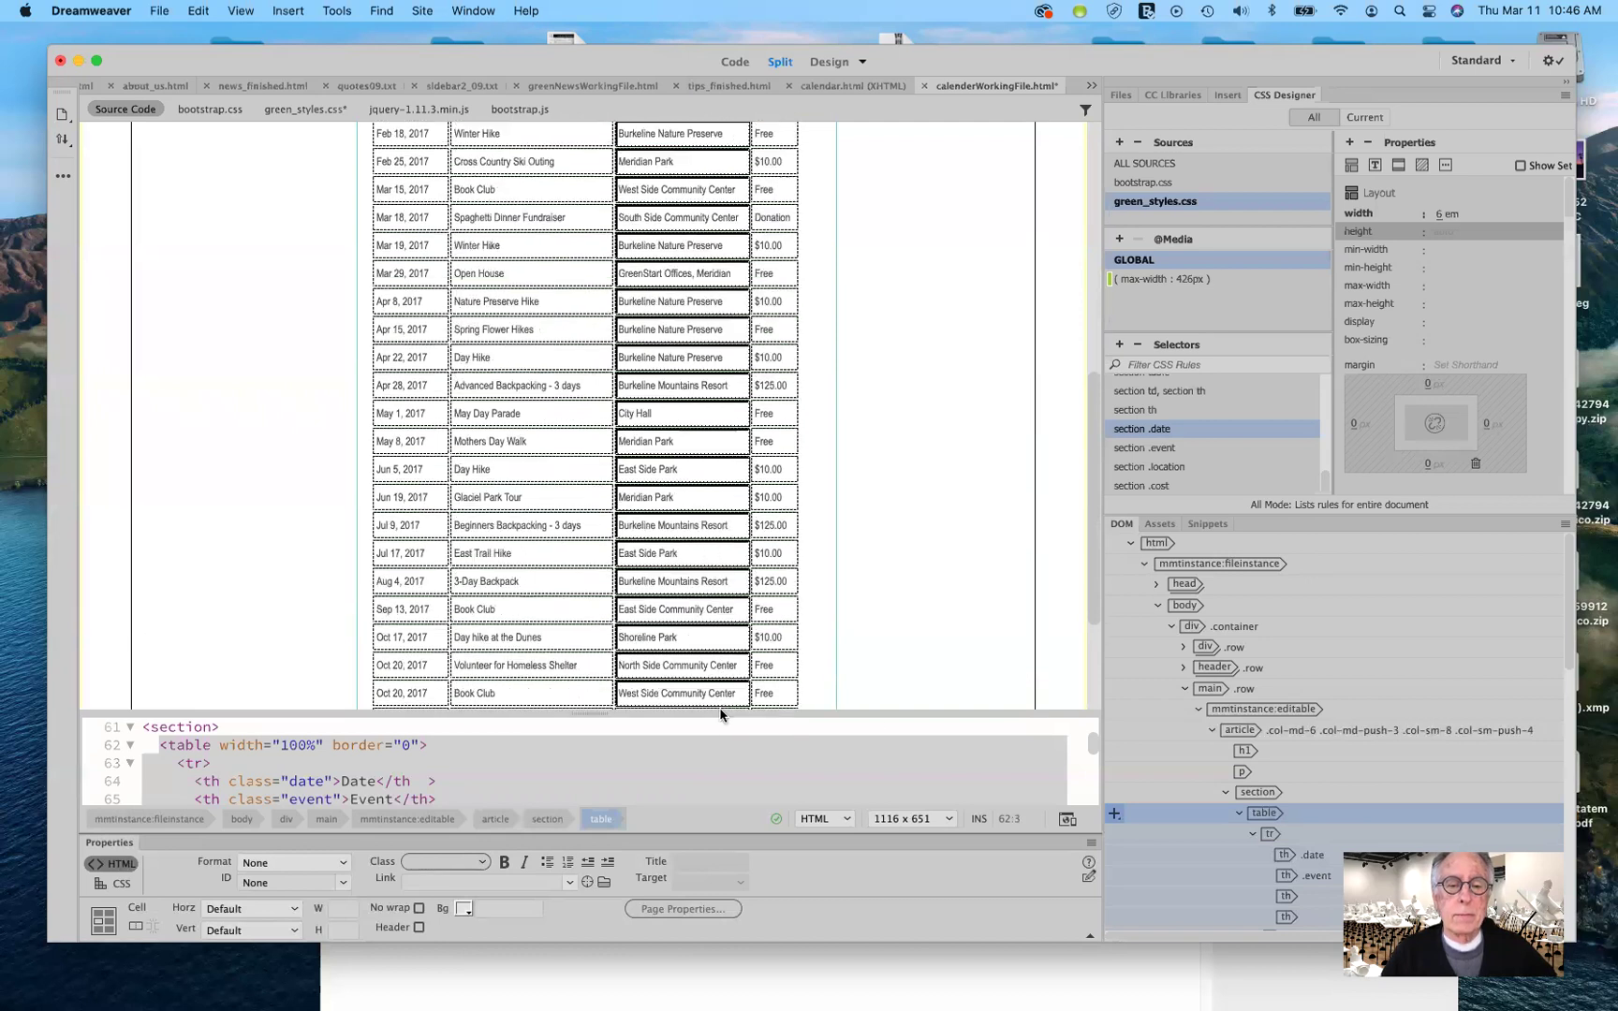
pyautogui.scroll(-4, 715, 702)
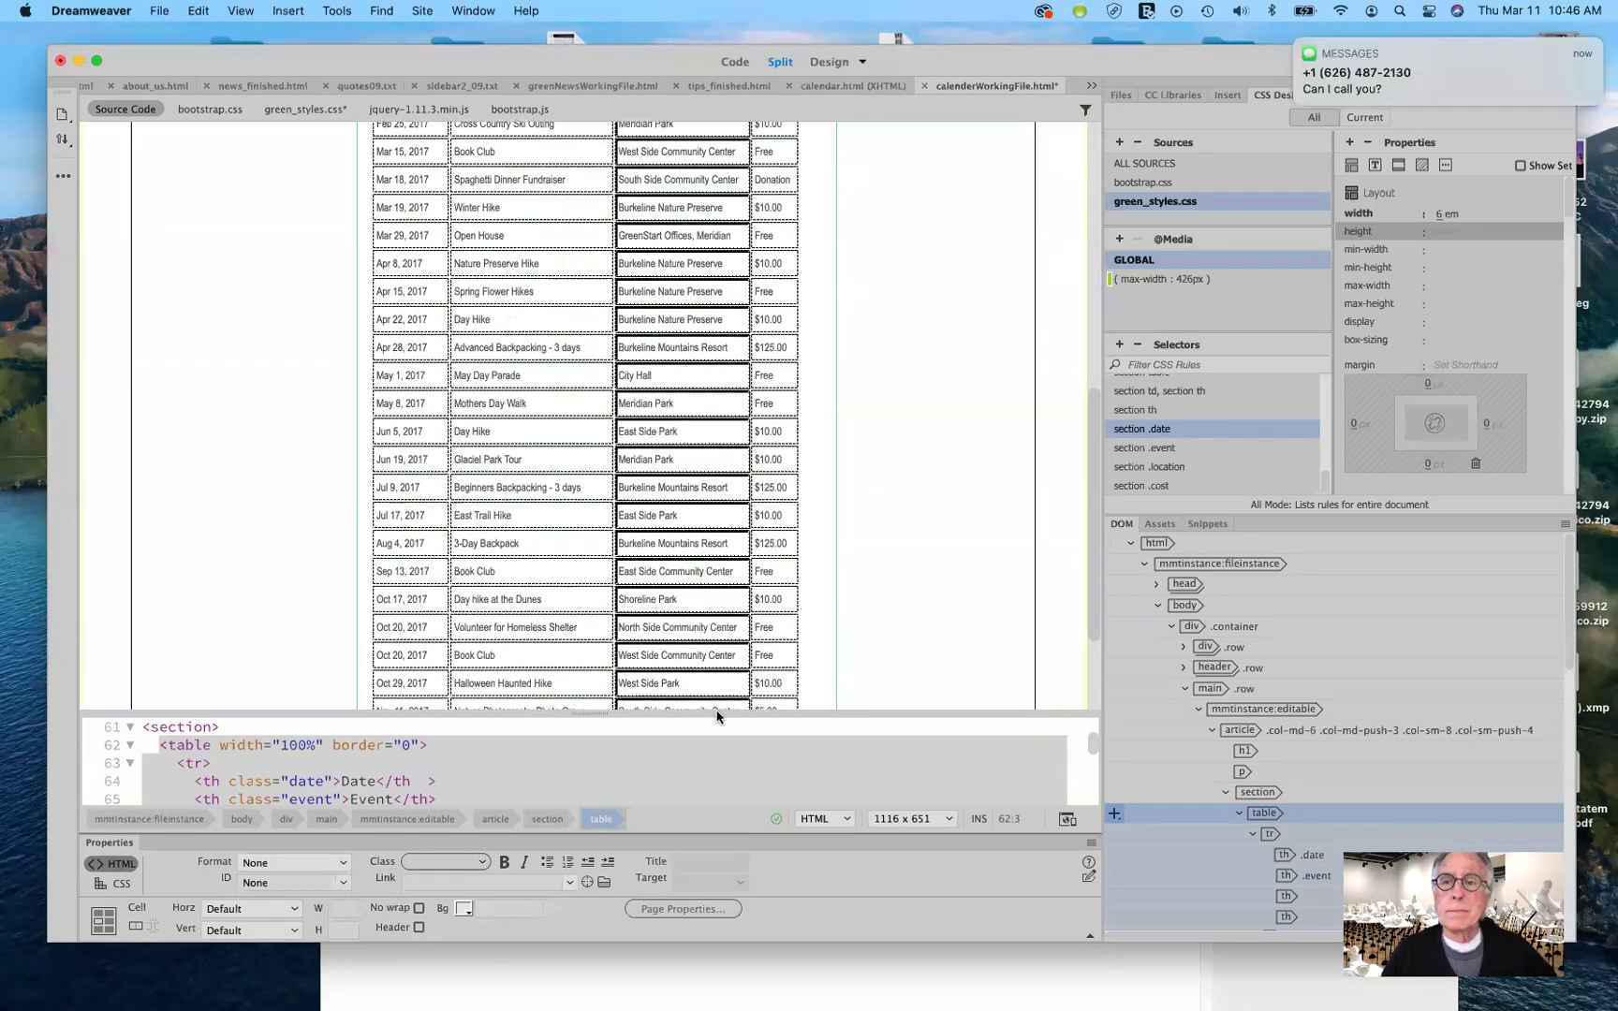
pyautogui.scroll(-2, 712, 686)
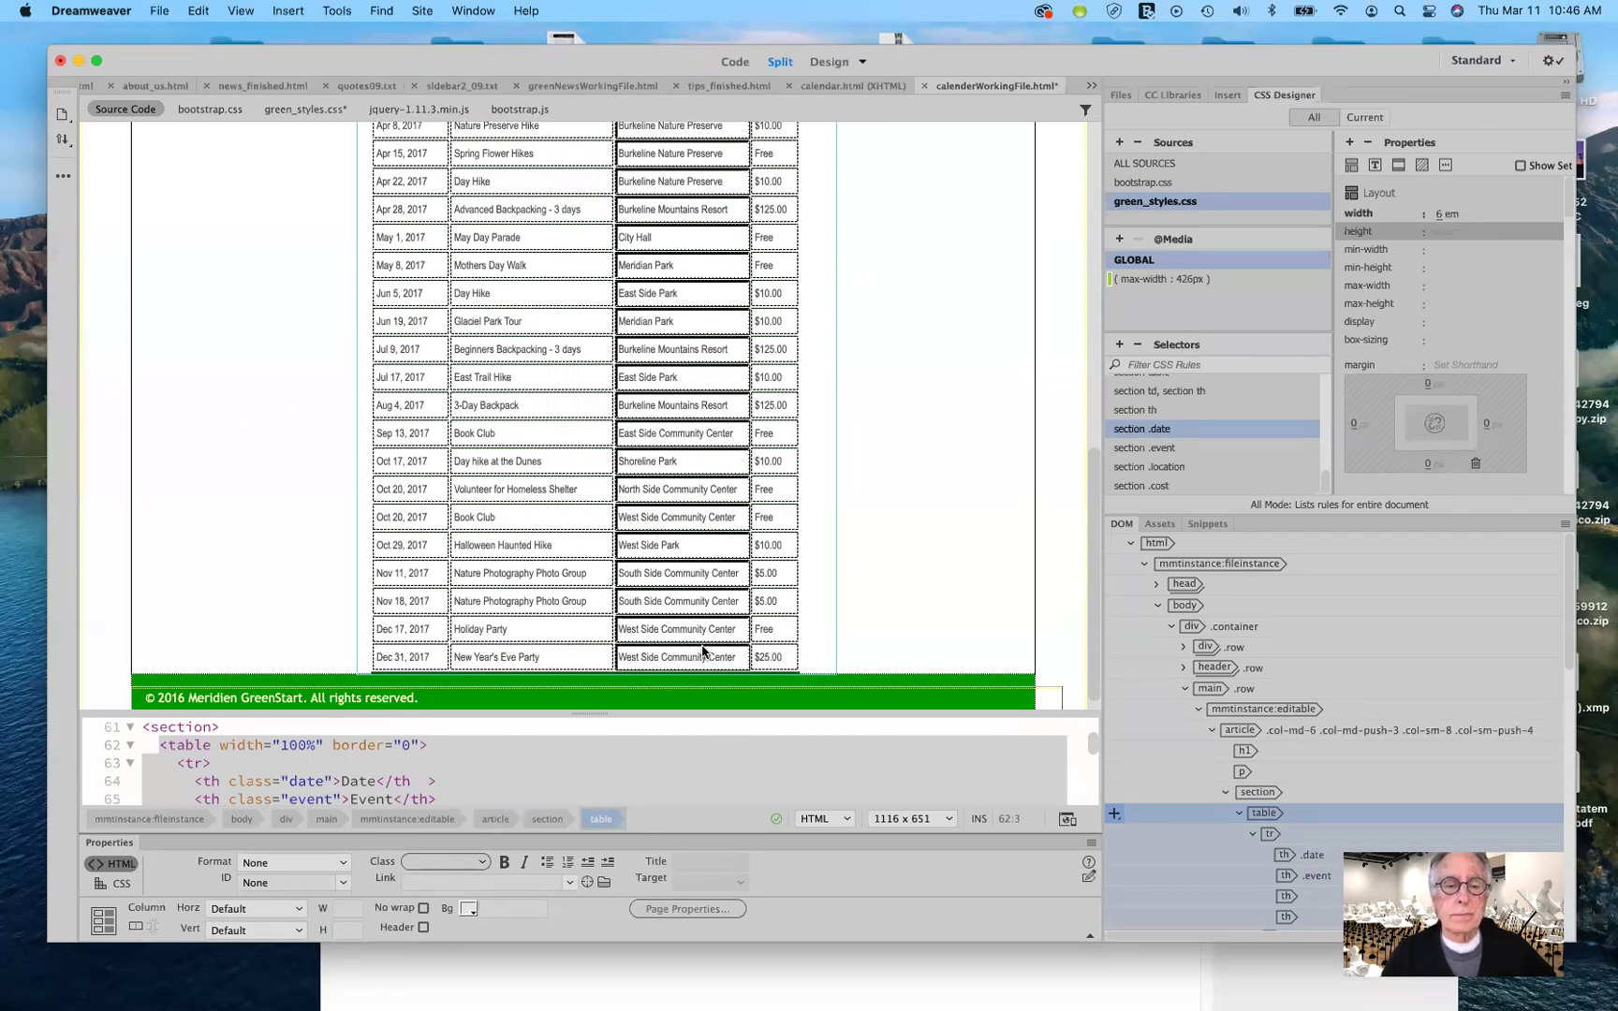
pyautogui.click(478, 867)
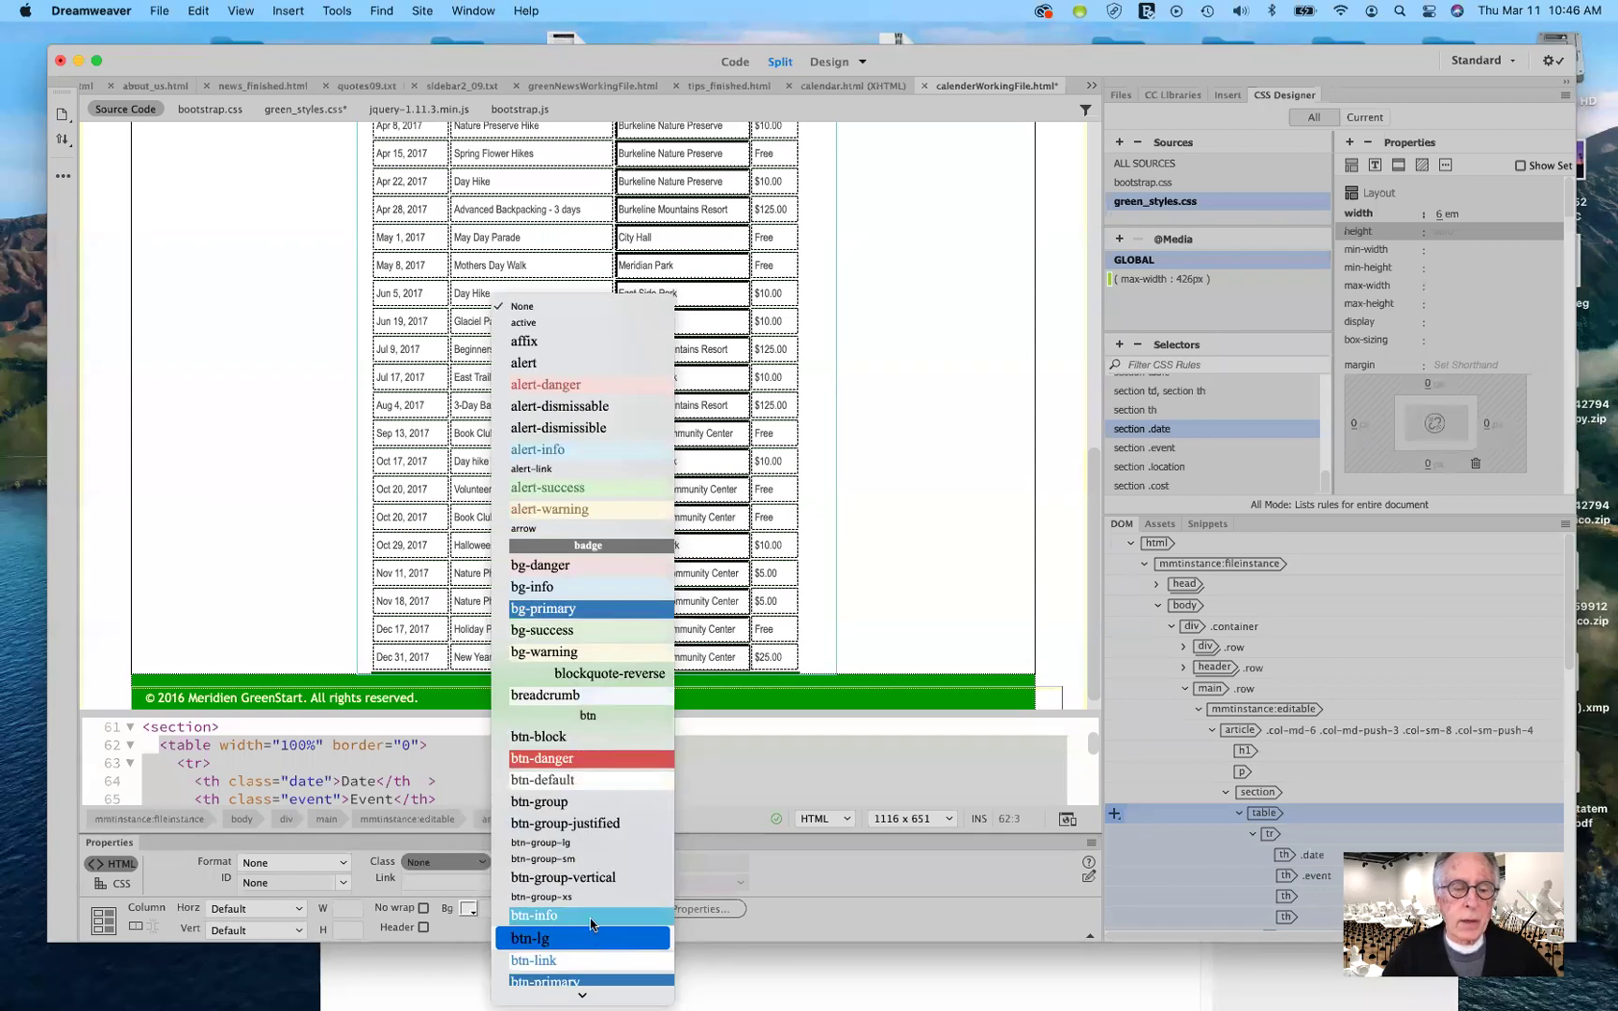
pyautogui.scroll(-5, 592, 925)
pyautogui.scroll(-10, 591, 905)
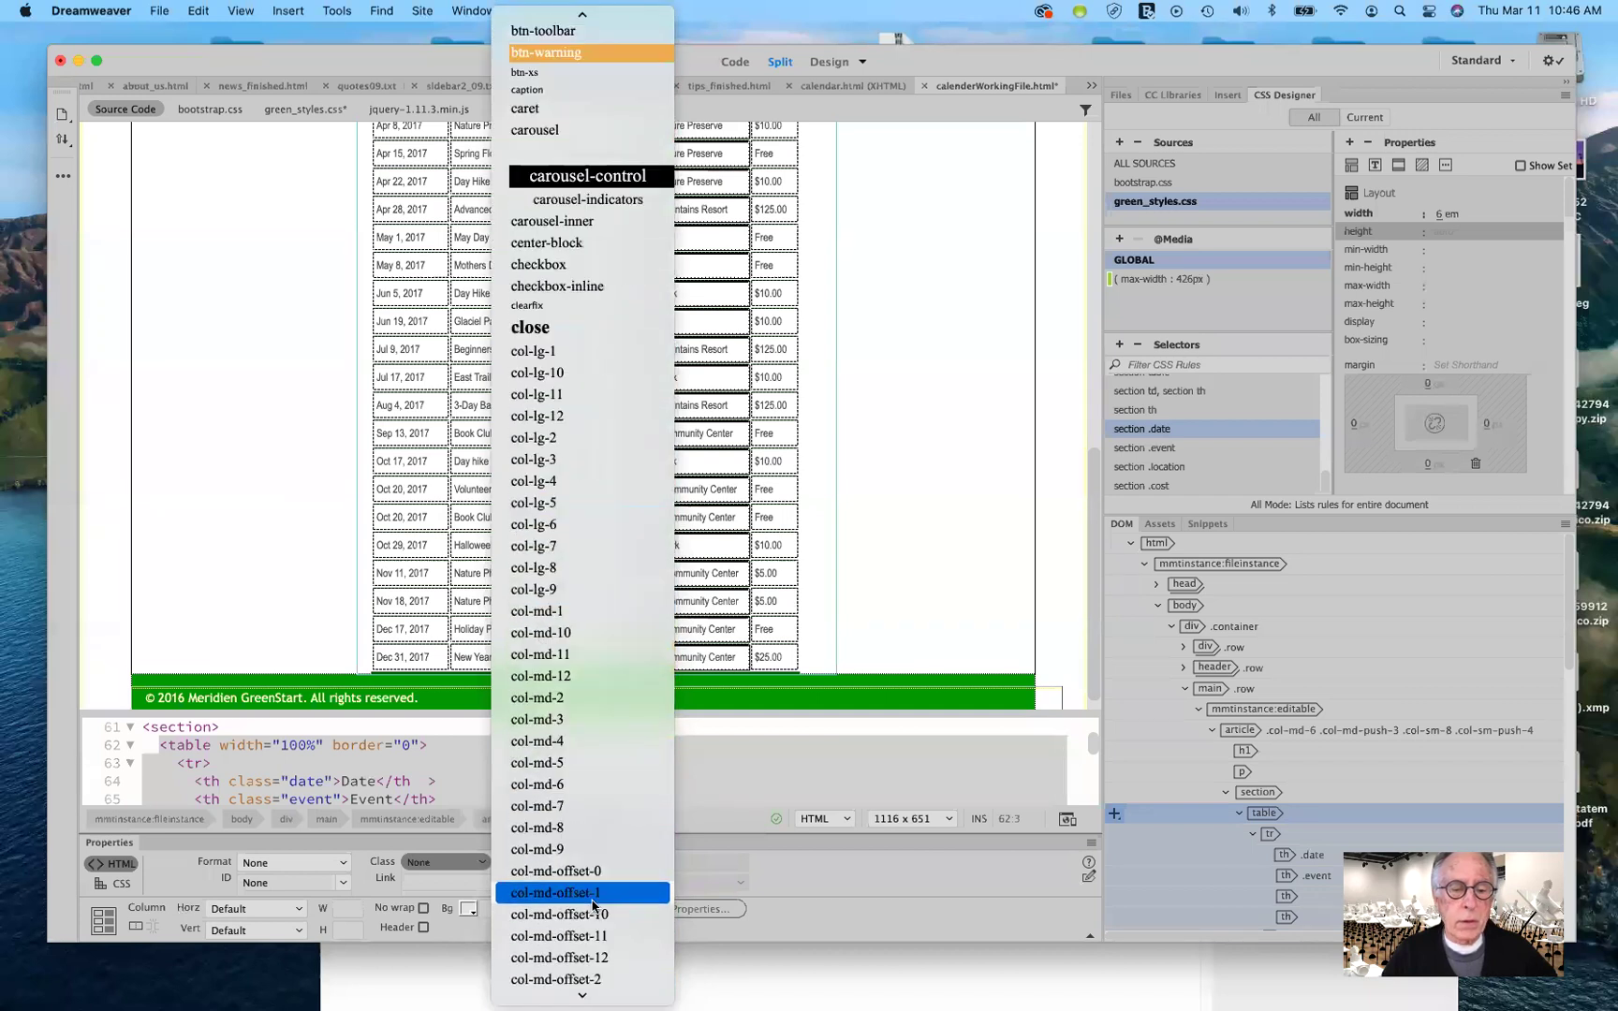
pyautogui.scroll(-15, 592, 905)
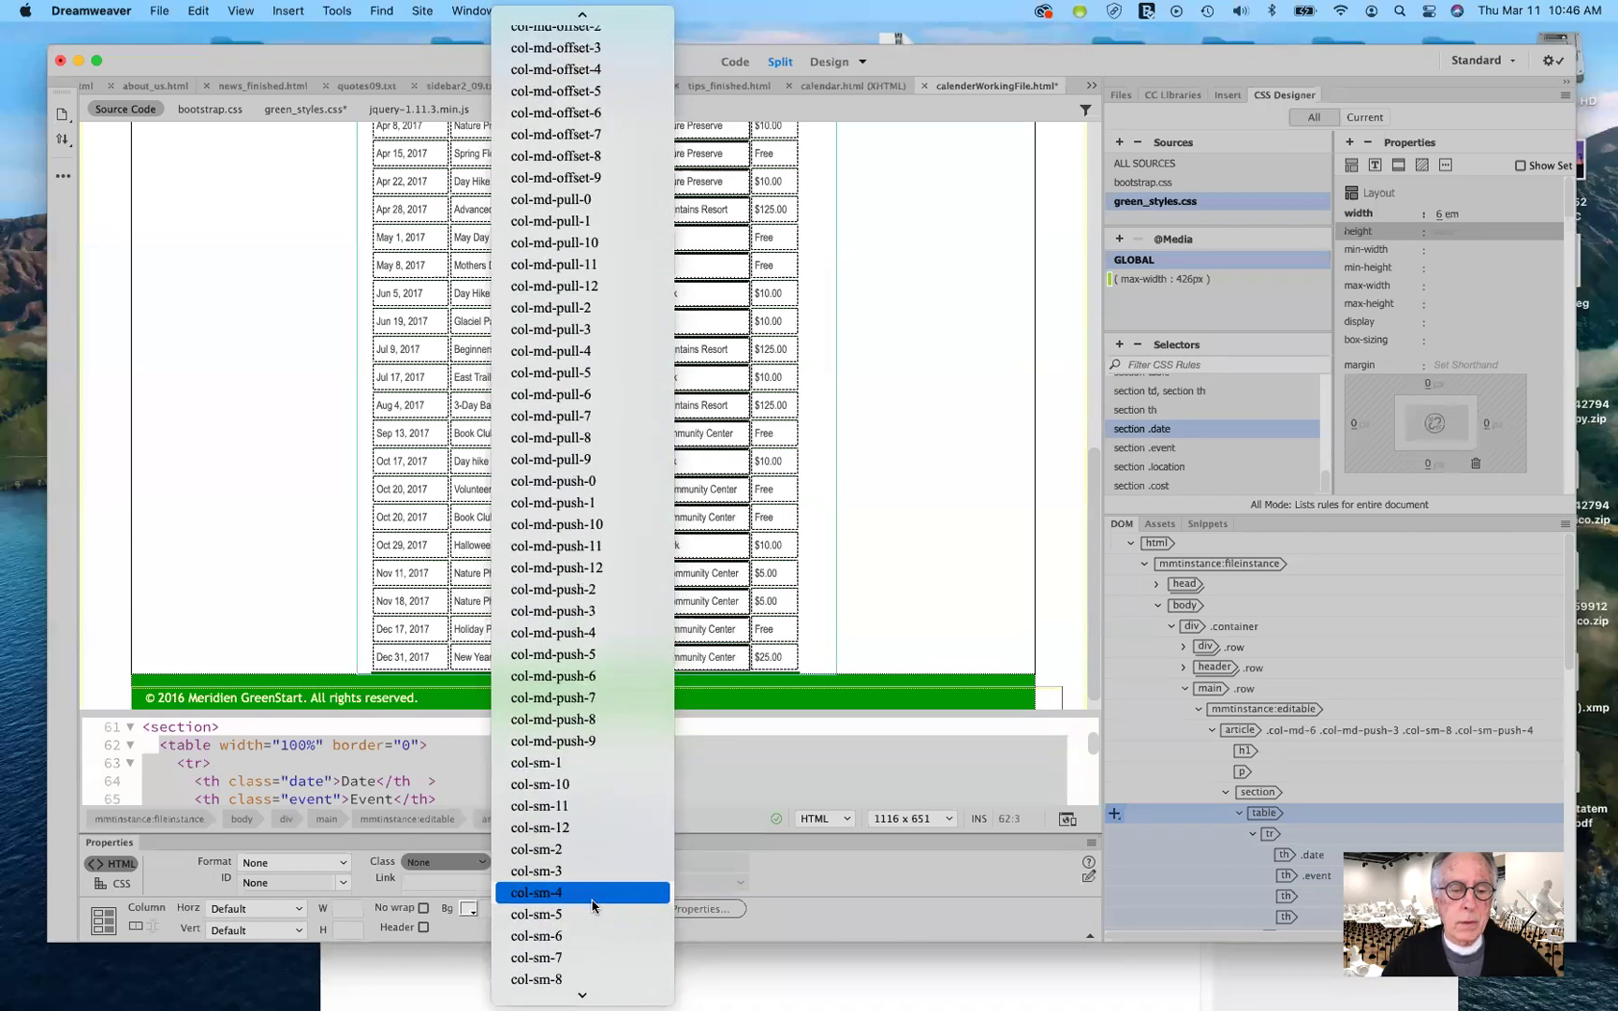
pyautogui.scroll(-15, 591, 907)
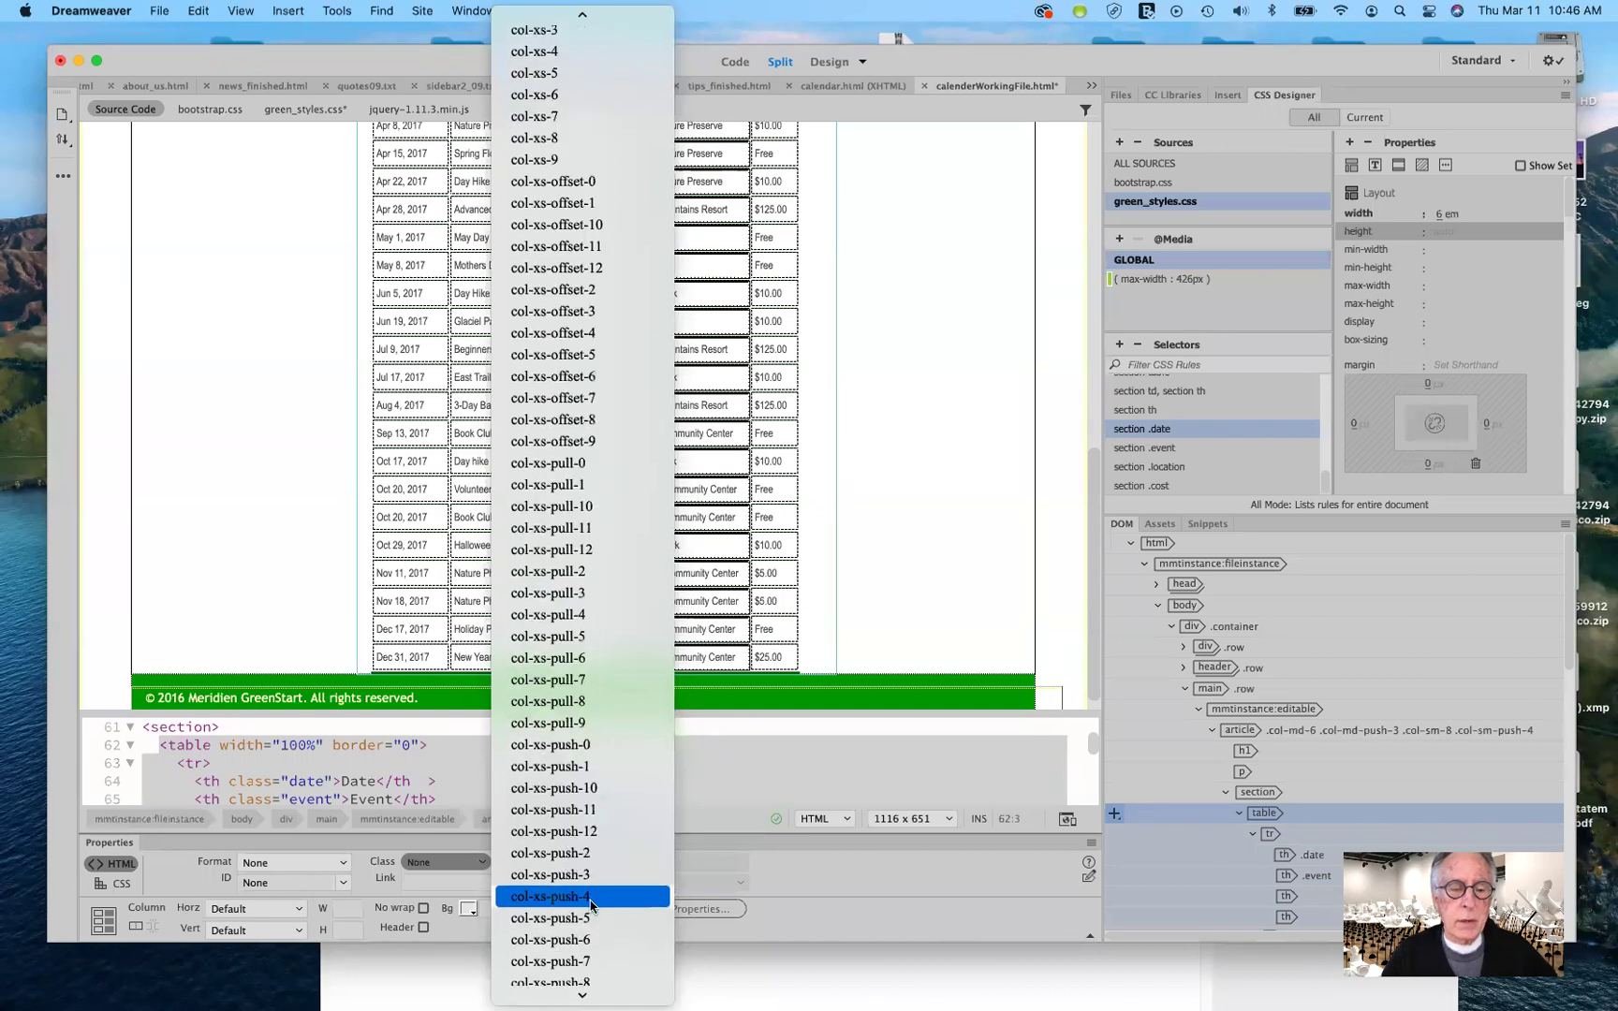
pyautogui.scroll(-20, 592, 904)
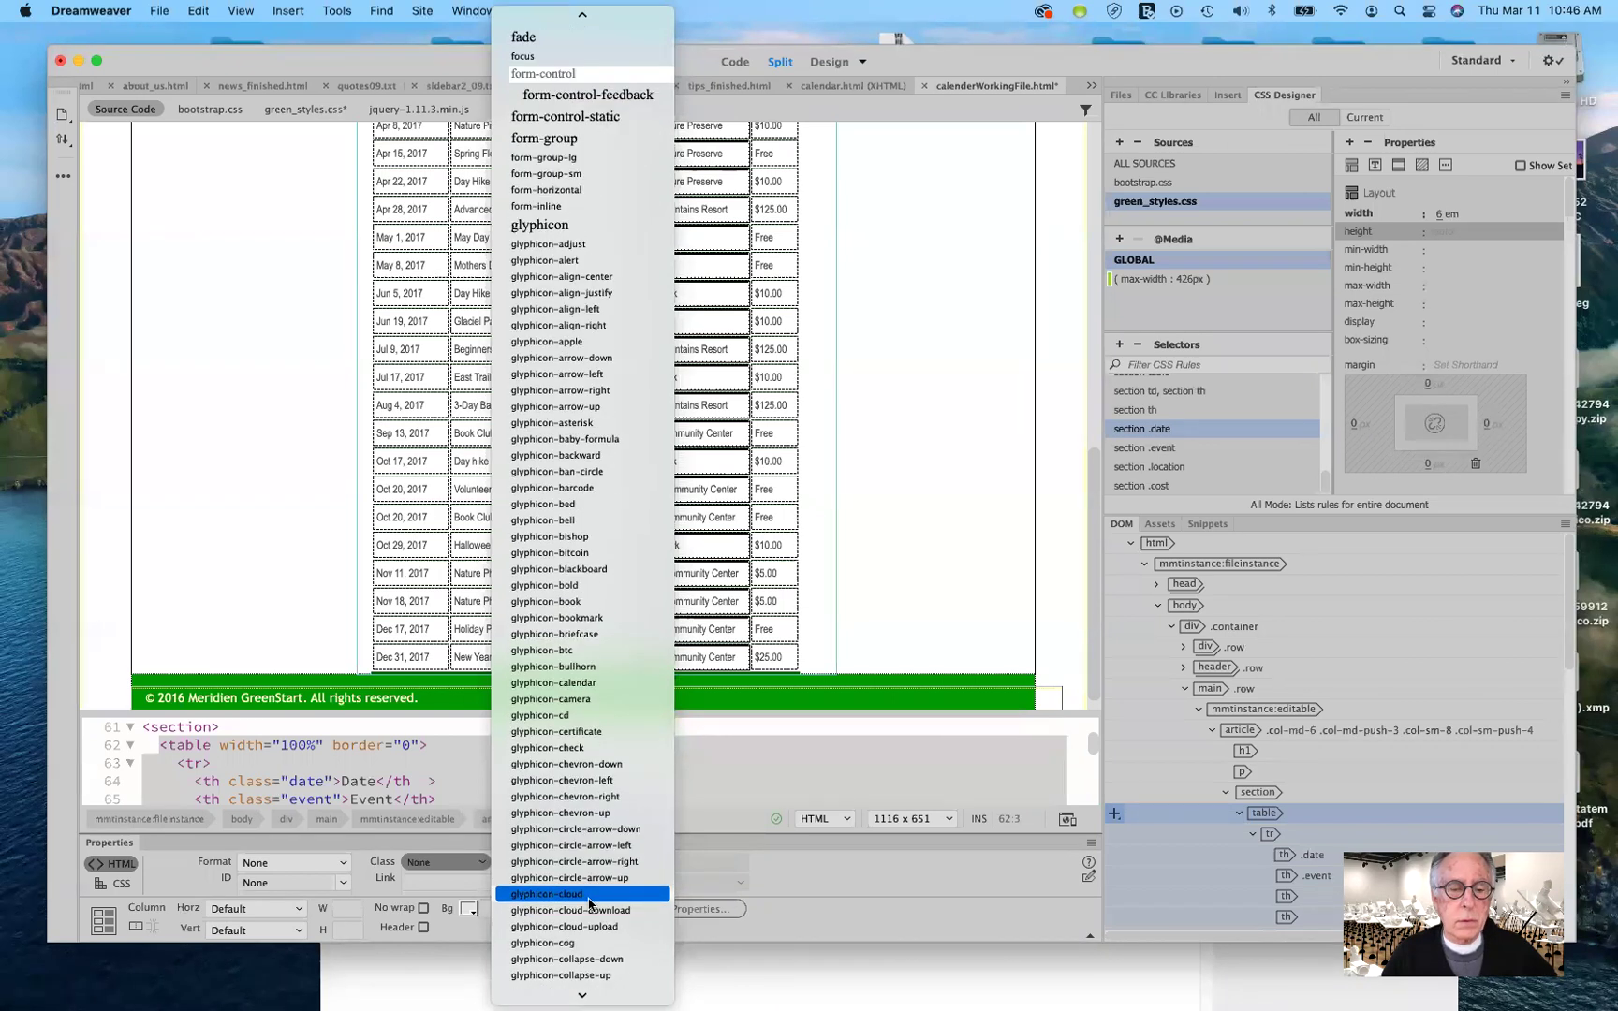
pyautogui.scroll(-9, 590, 904)
pyautogui.scroll(-9, 590, 904)
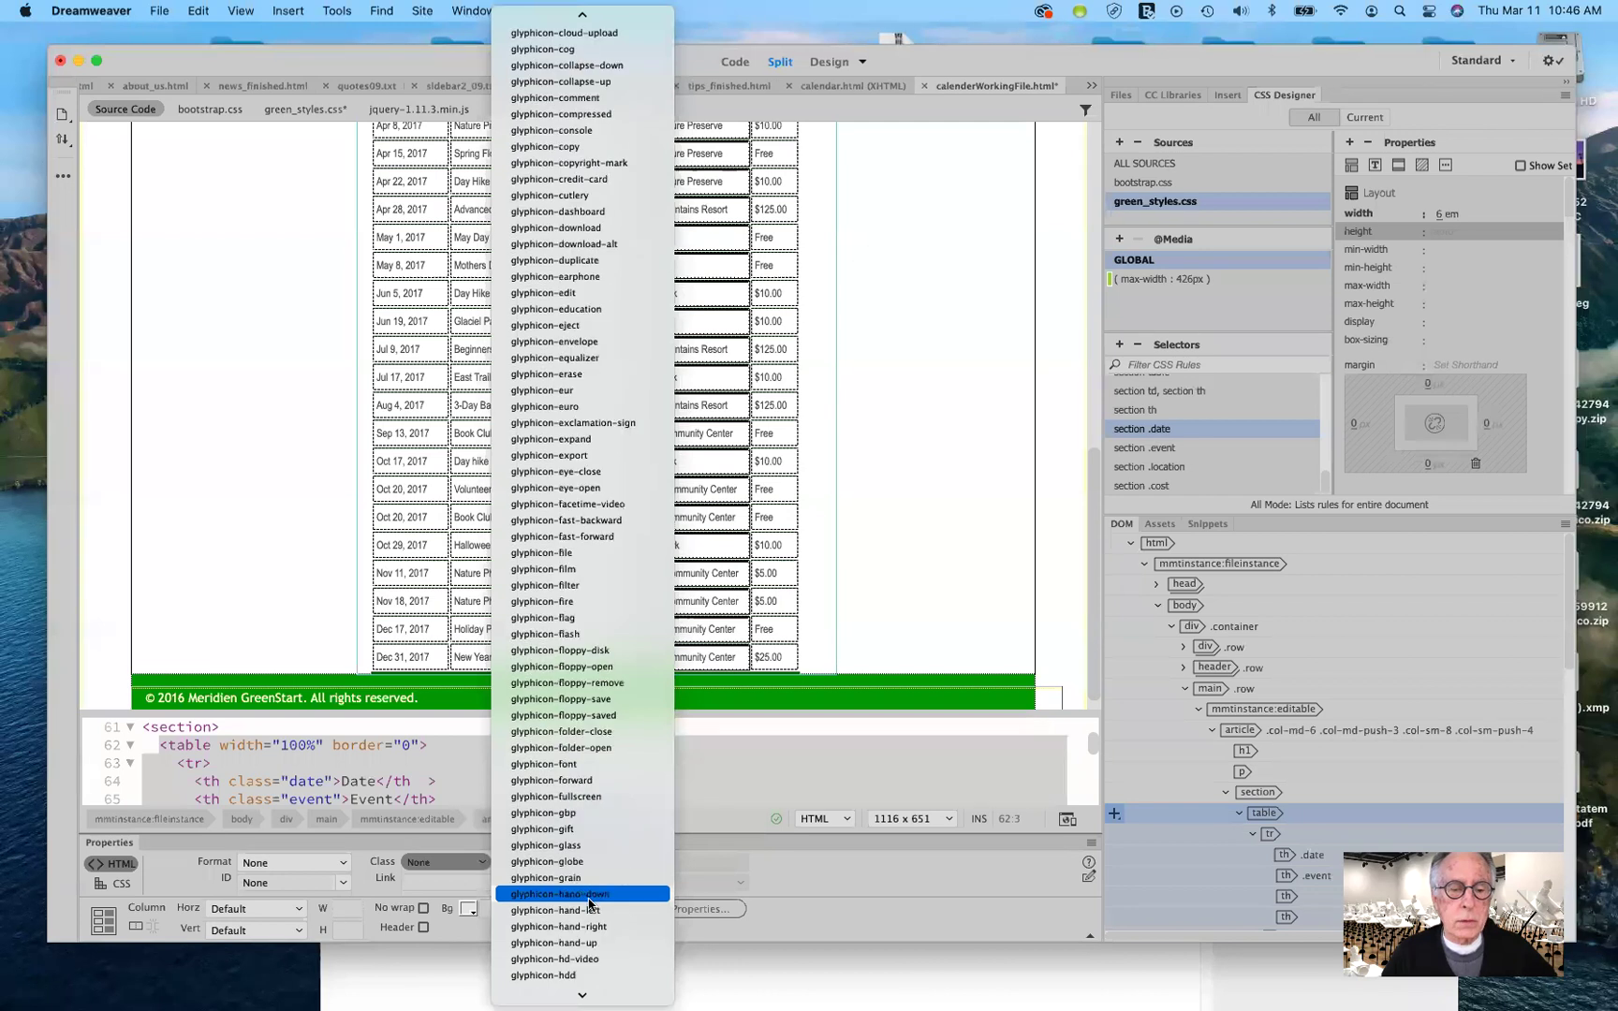
pyautogui.scroll(-14, 590, 903)
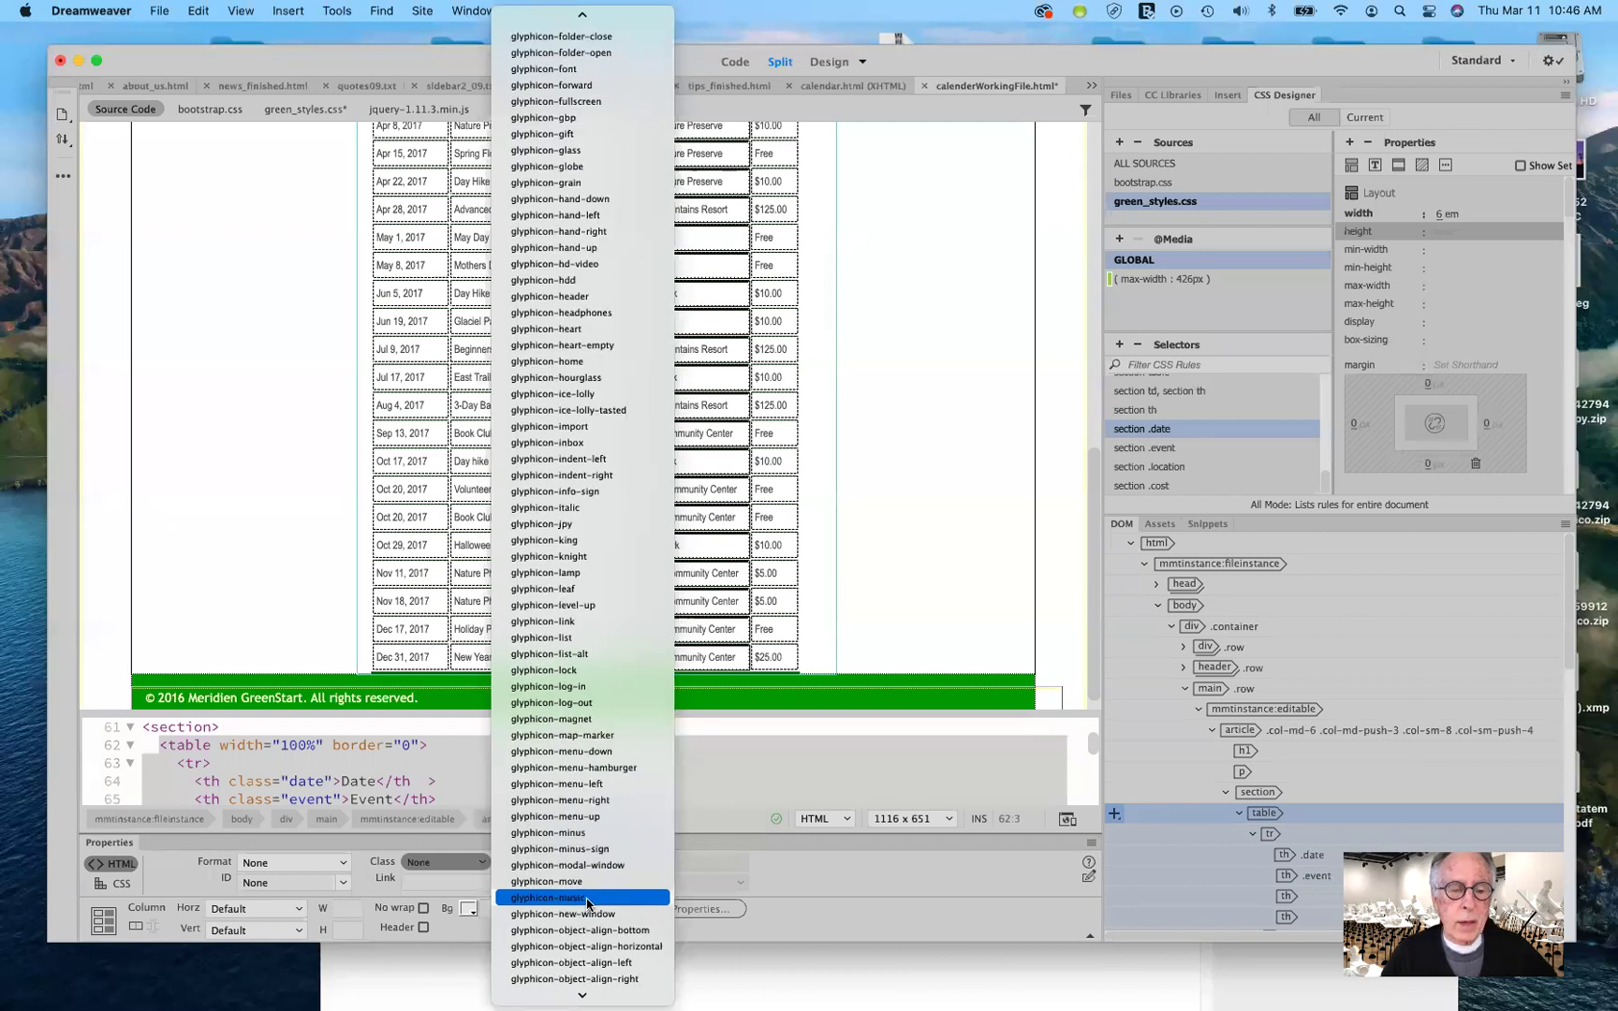
pyautogui.scroll(-11, 590, 904)
pyautogui.scroll(-11, 589, 904)
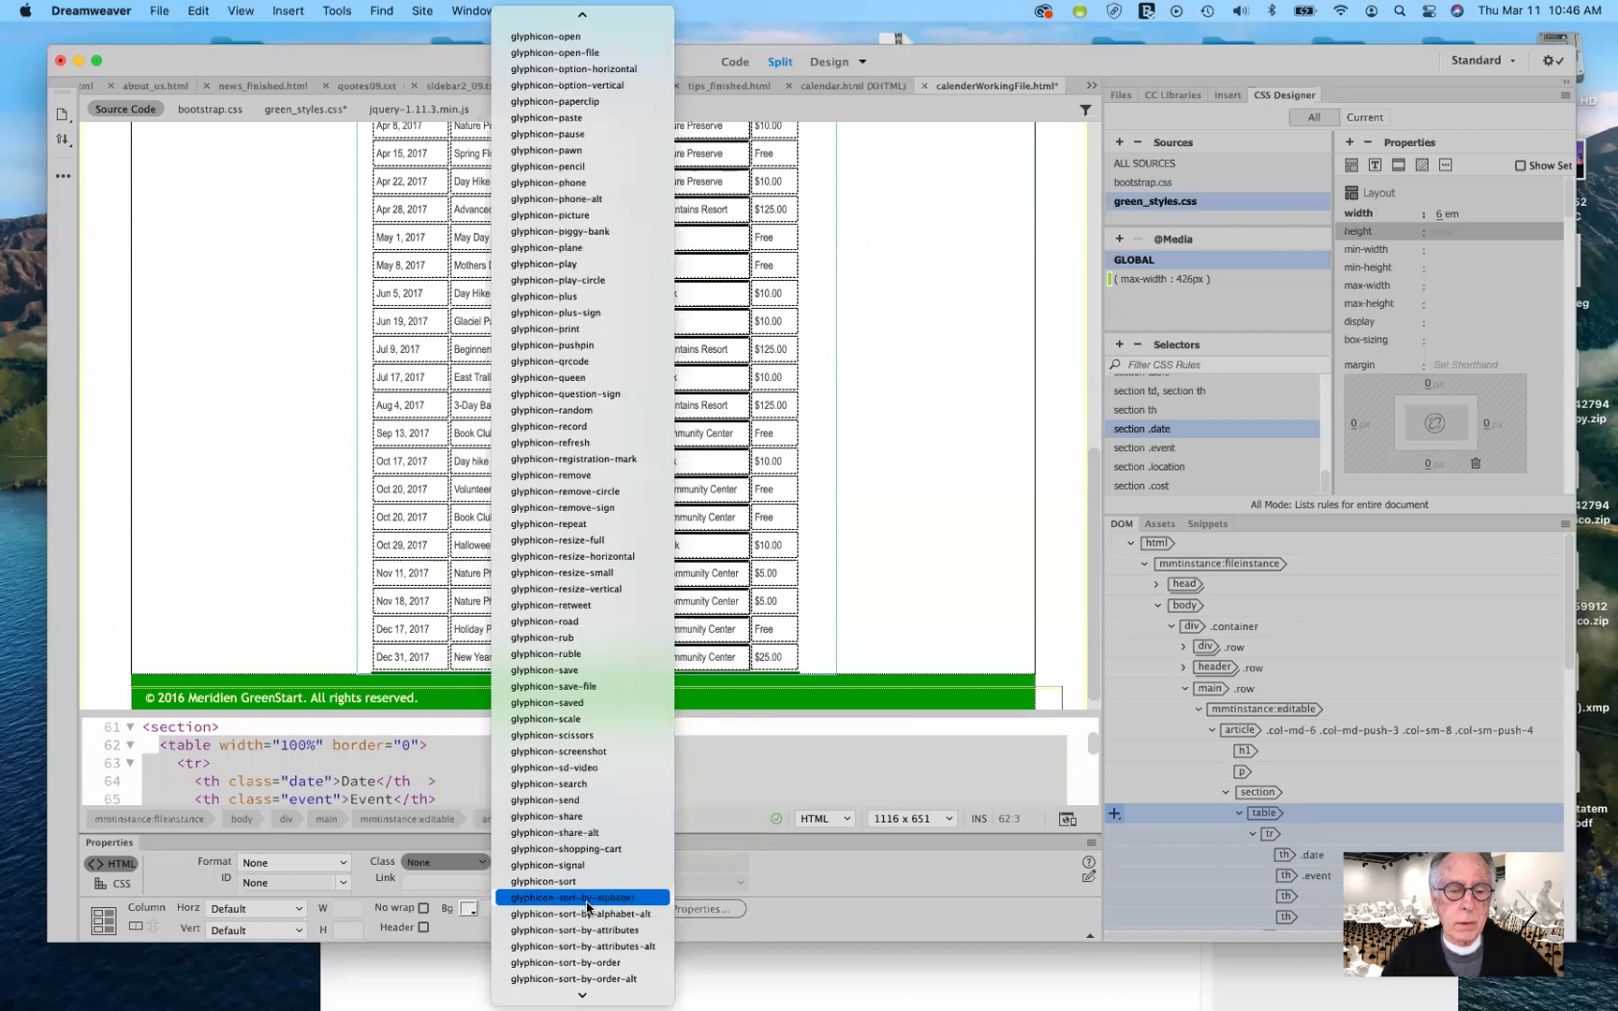
pyautogui.scroll(-20, 589, 906)
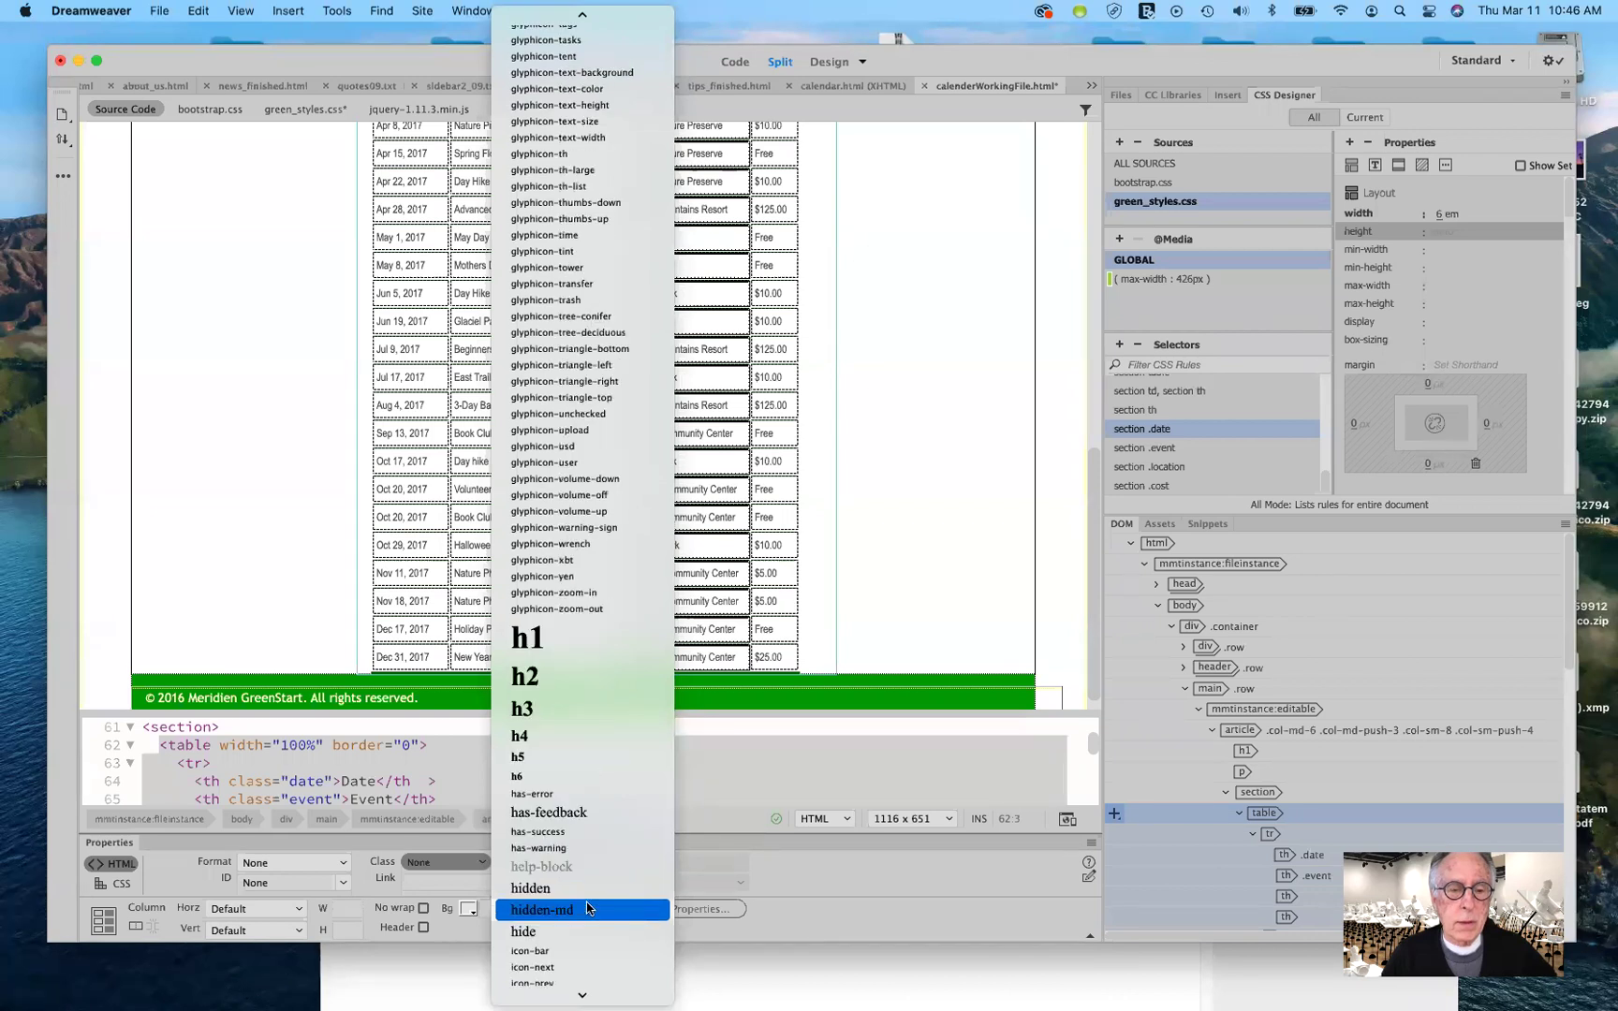
pyautogui.scroll(-15, 589, 906)
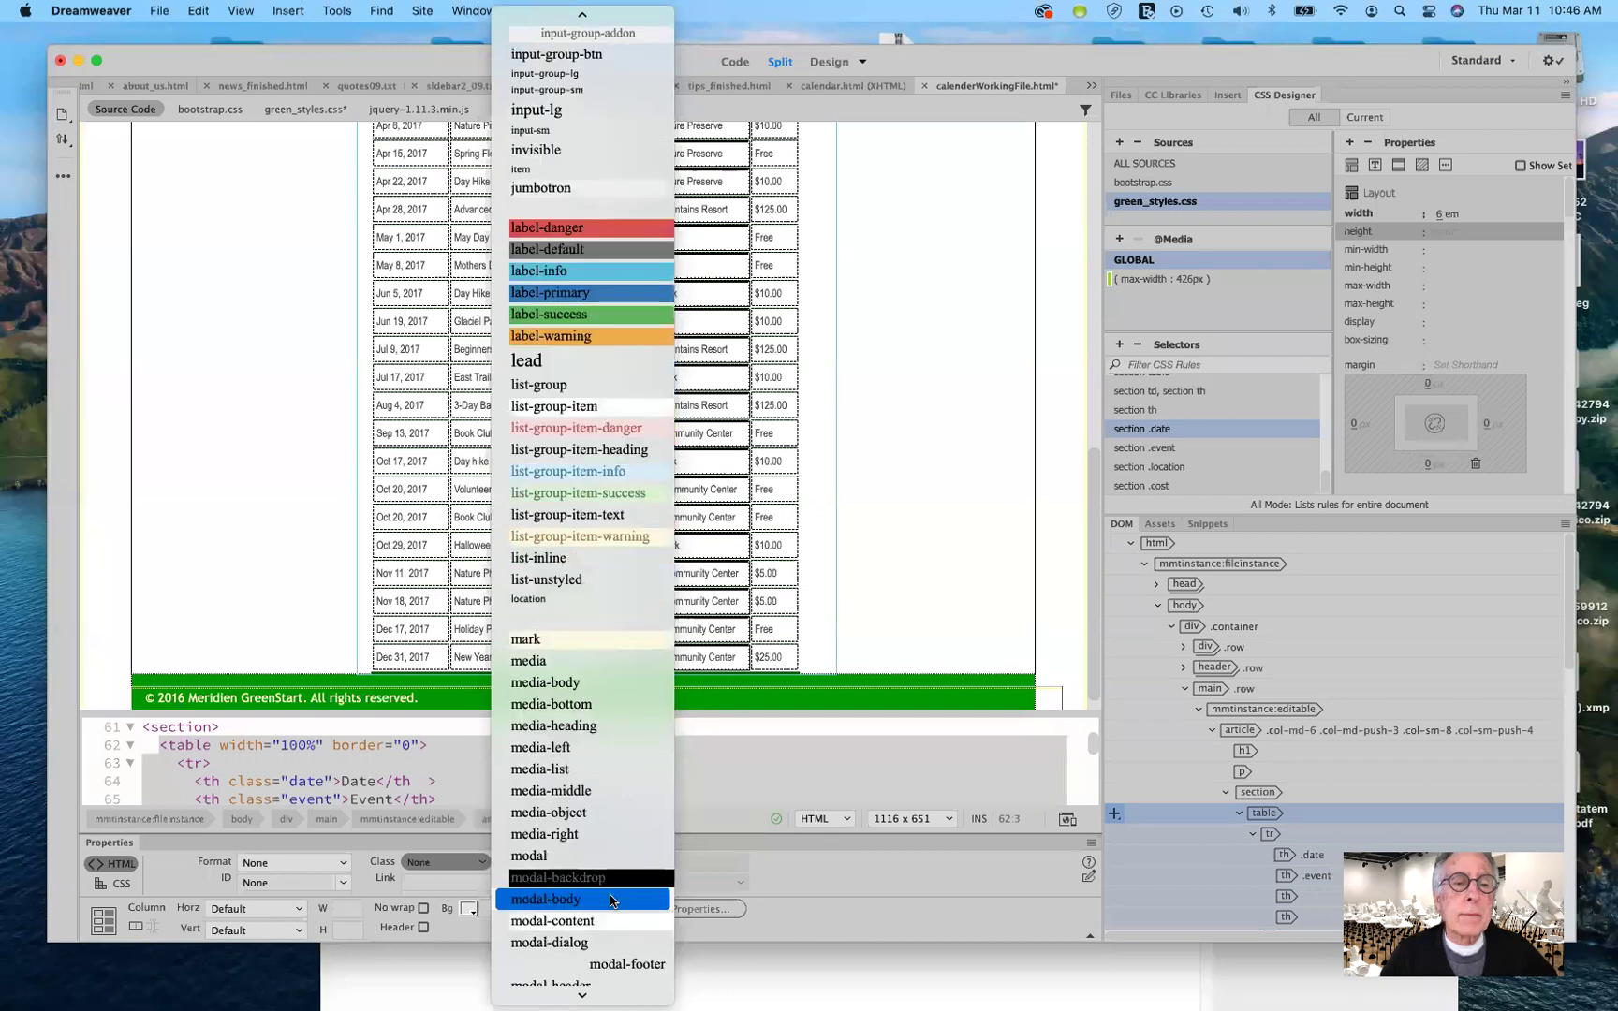
pyautogui.scroll(-5, 610, 901)
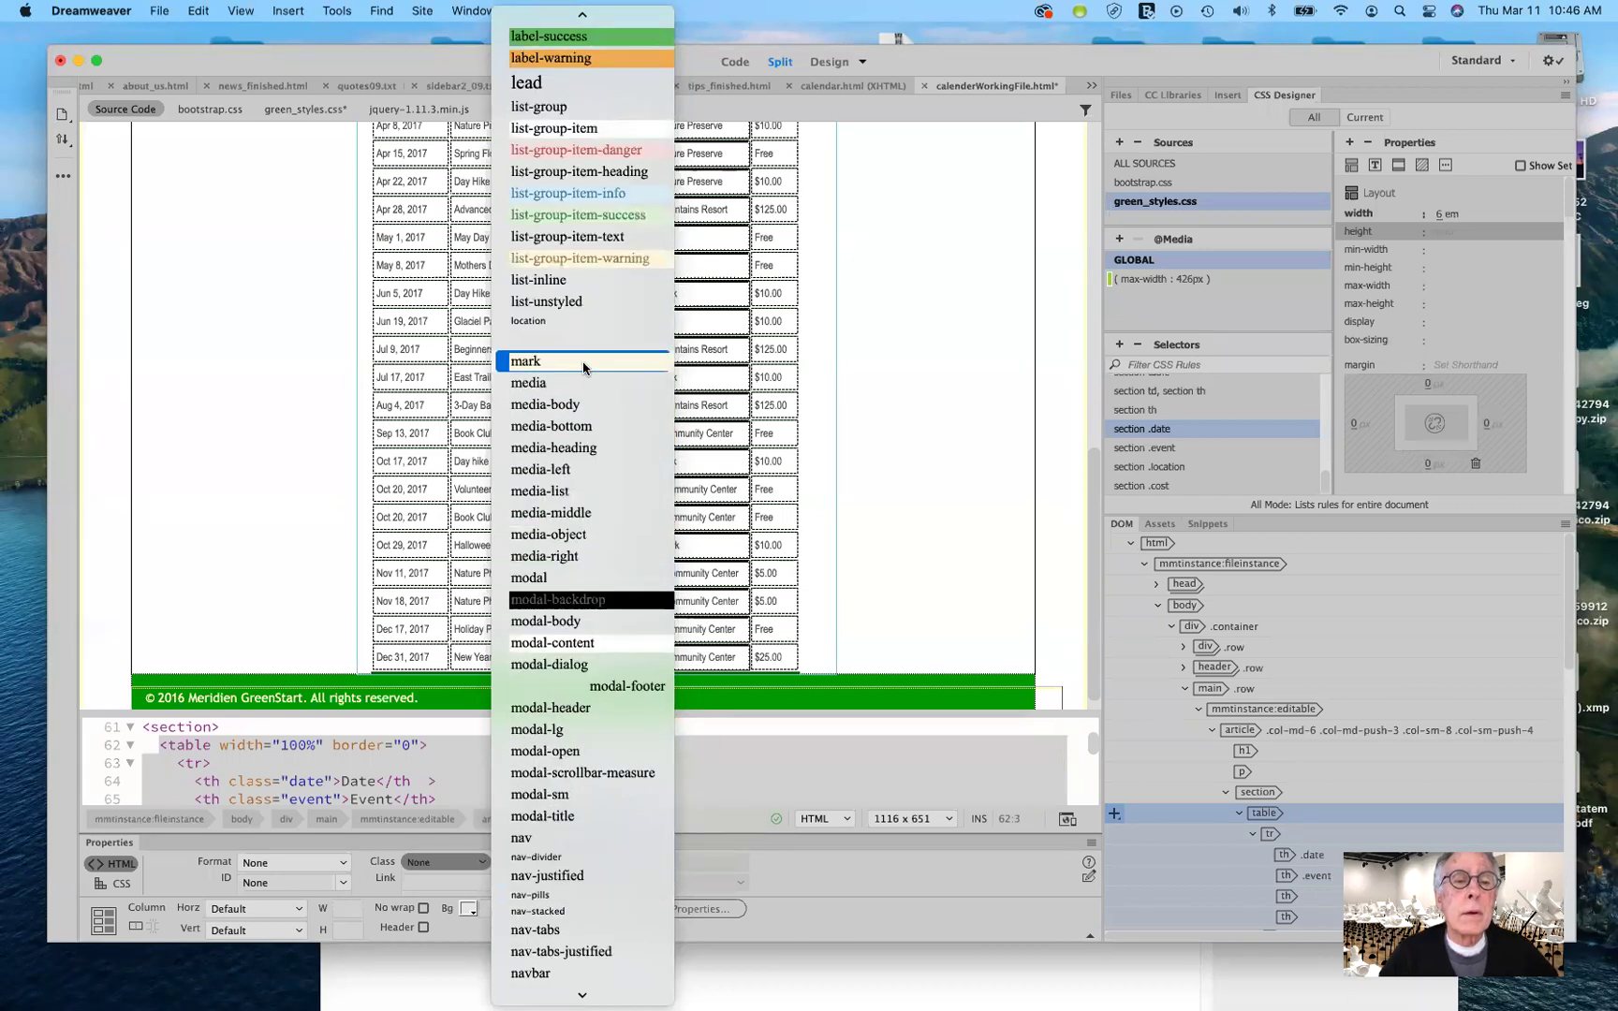
pyautogui.click(531, 323)
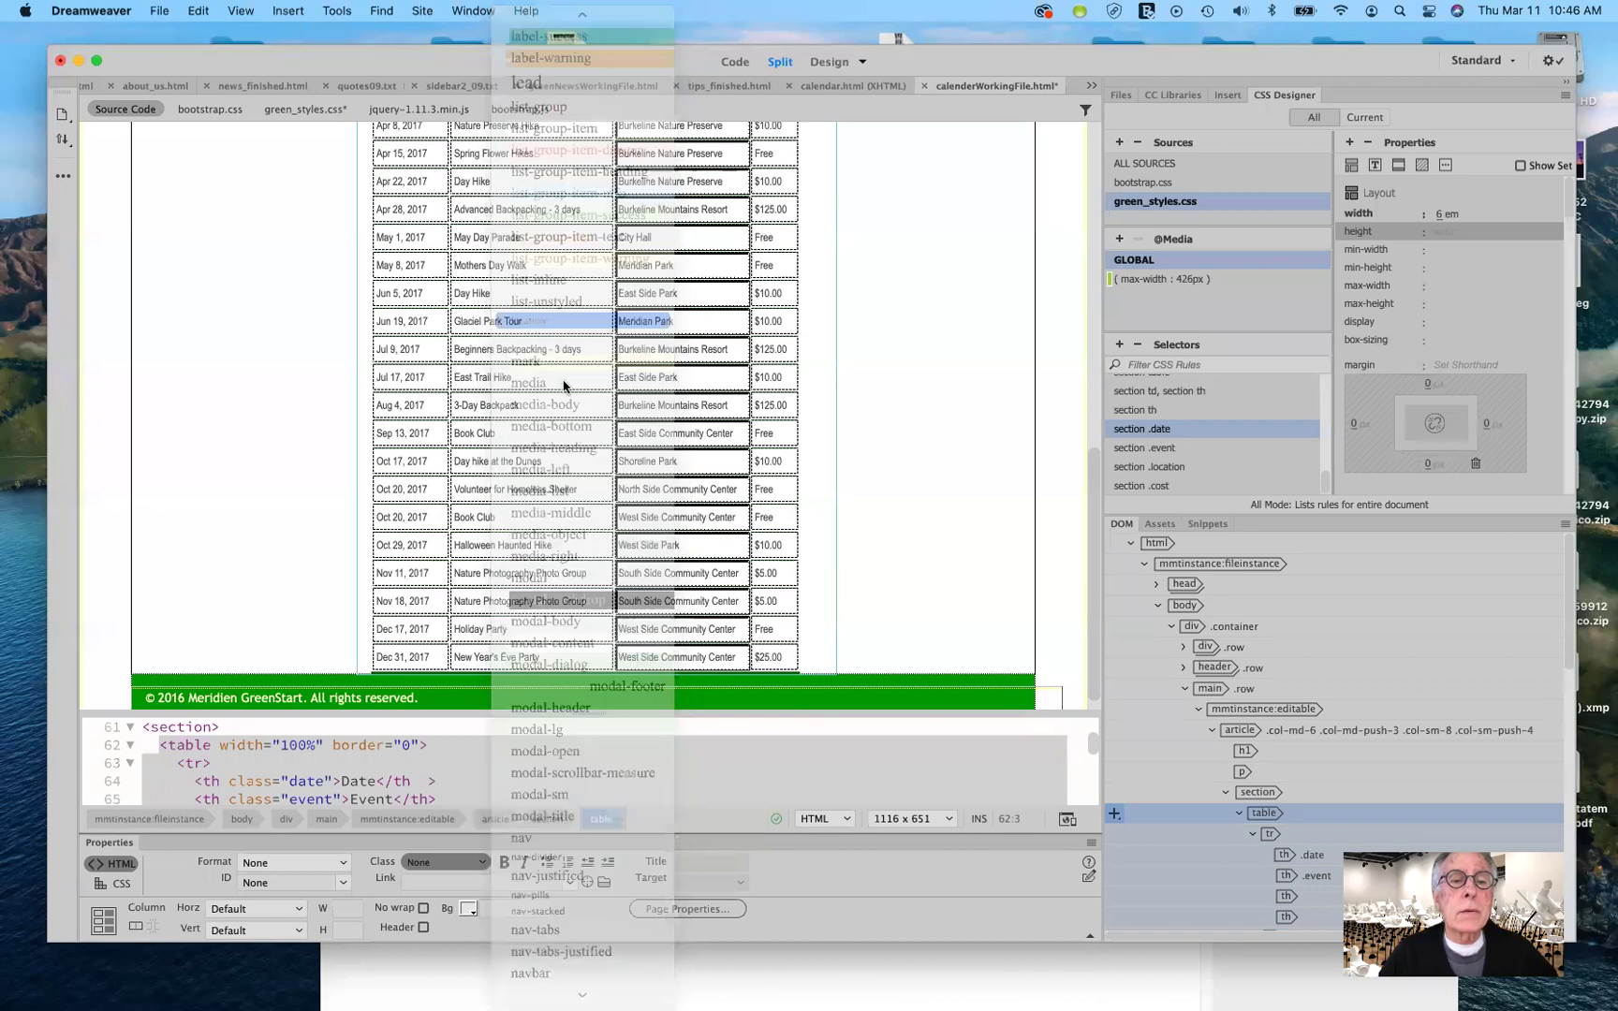
# Assign the cost class to every cell of the table's Cost column, from the header to the last row.
pyautogui.scroll(10, 777, 408)
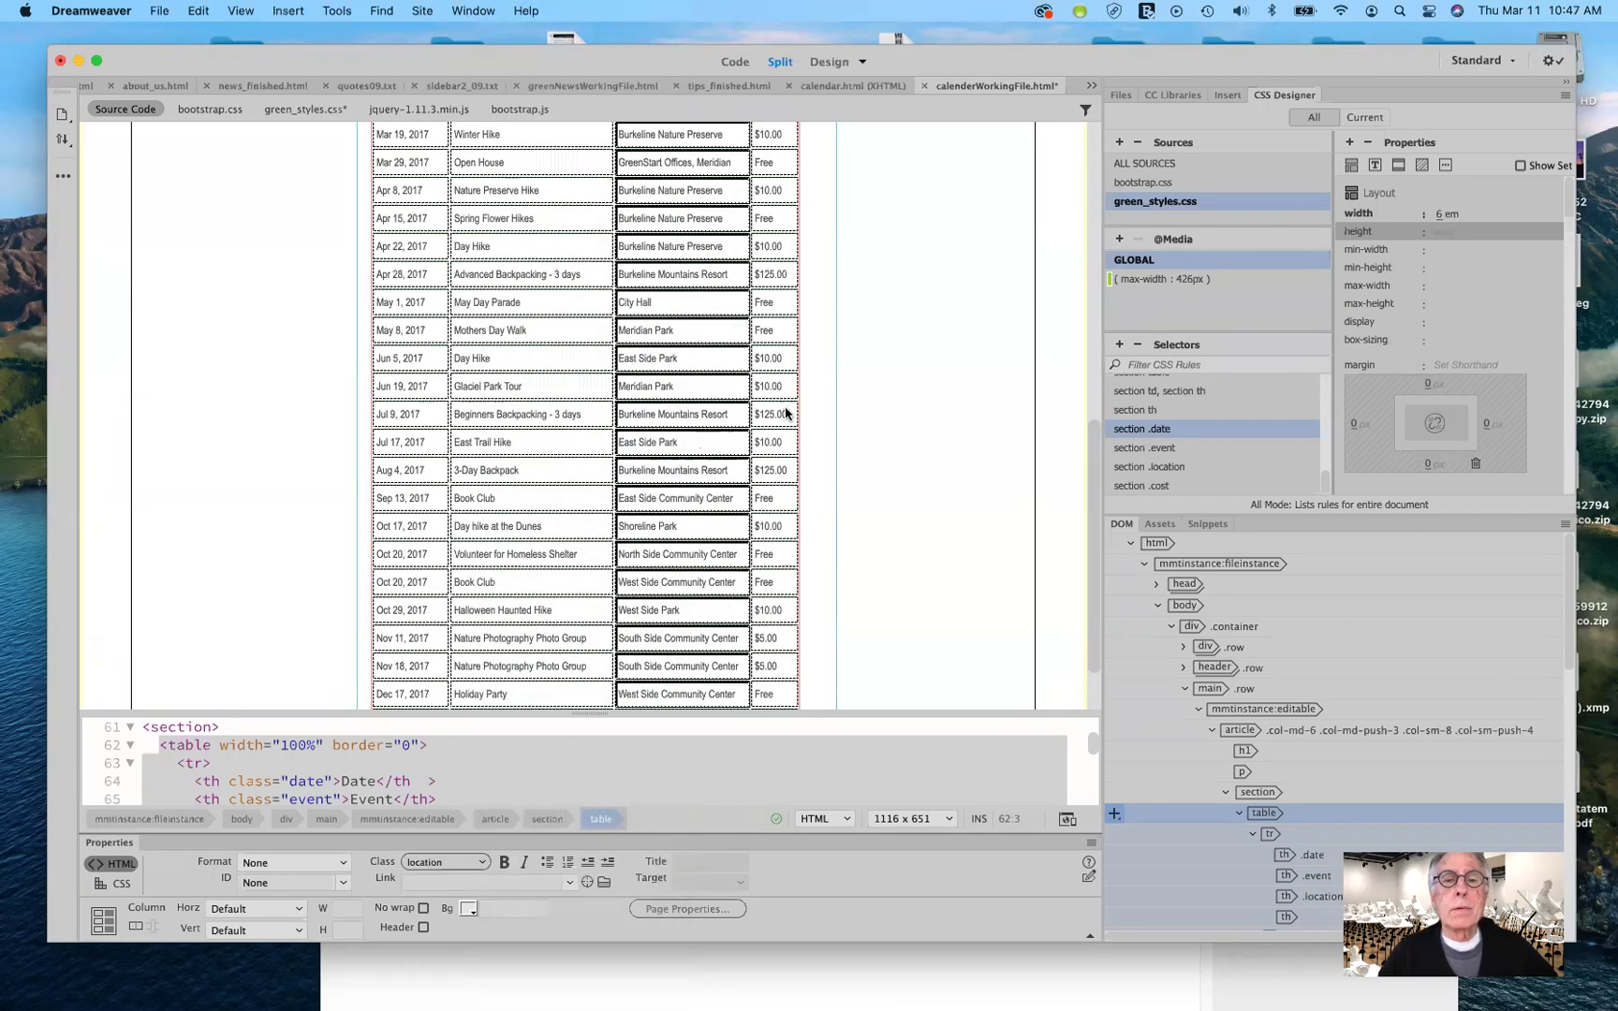
pyautogui.scroll(4, 784, 406)
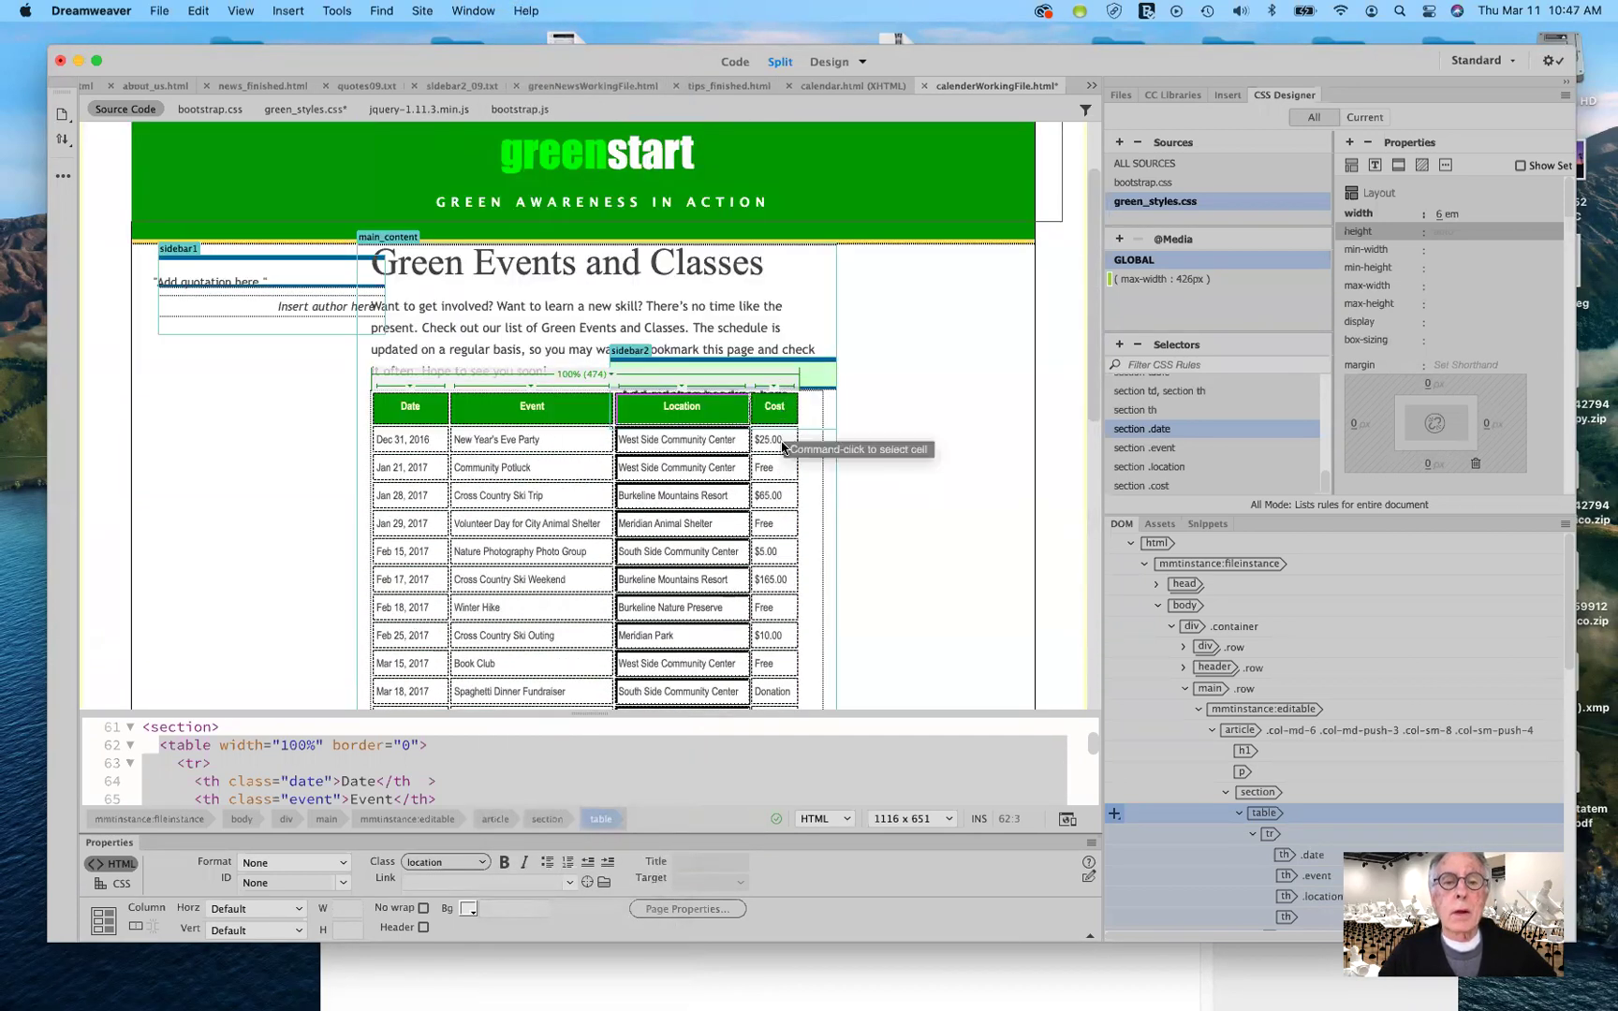
pyautogui.click(781, 419)
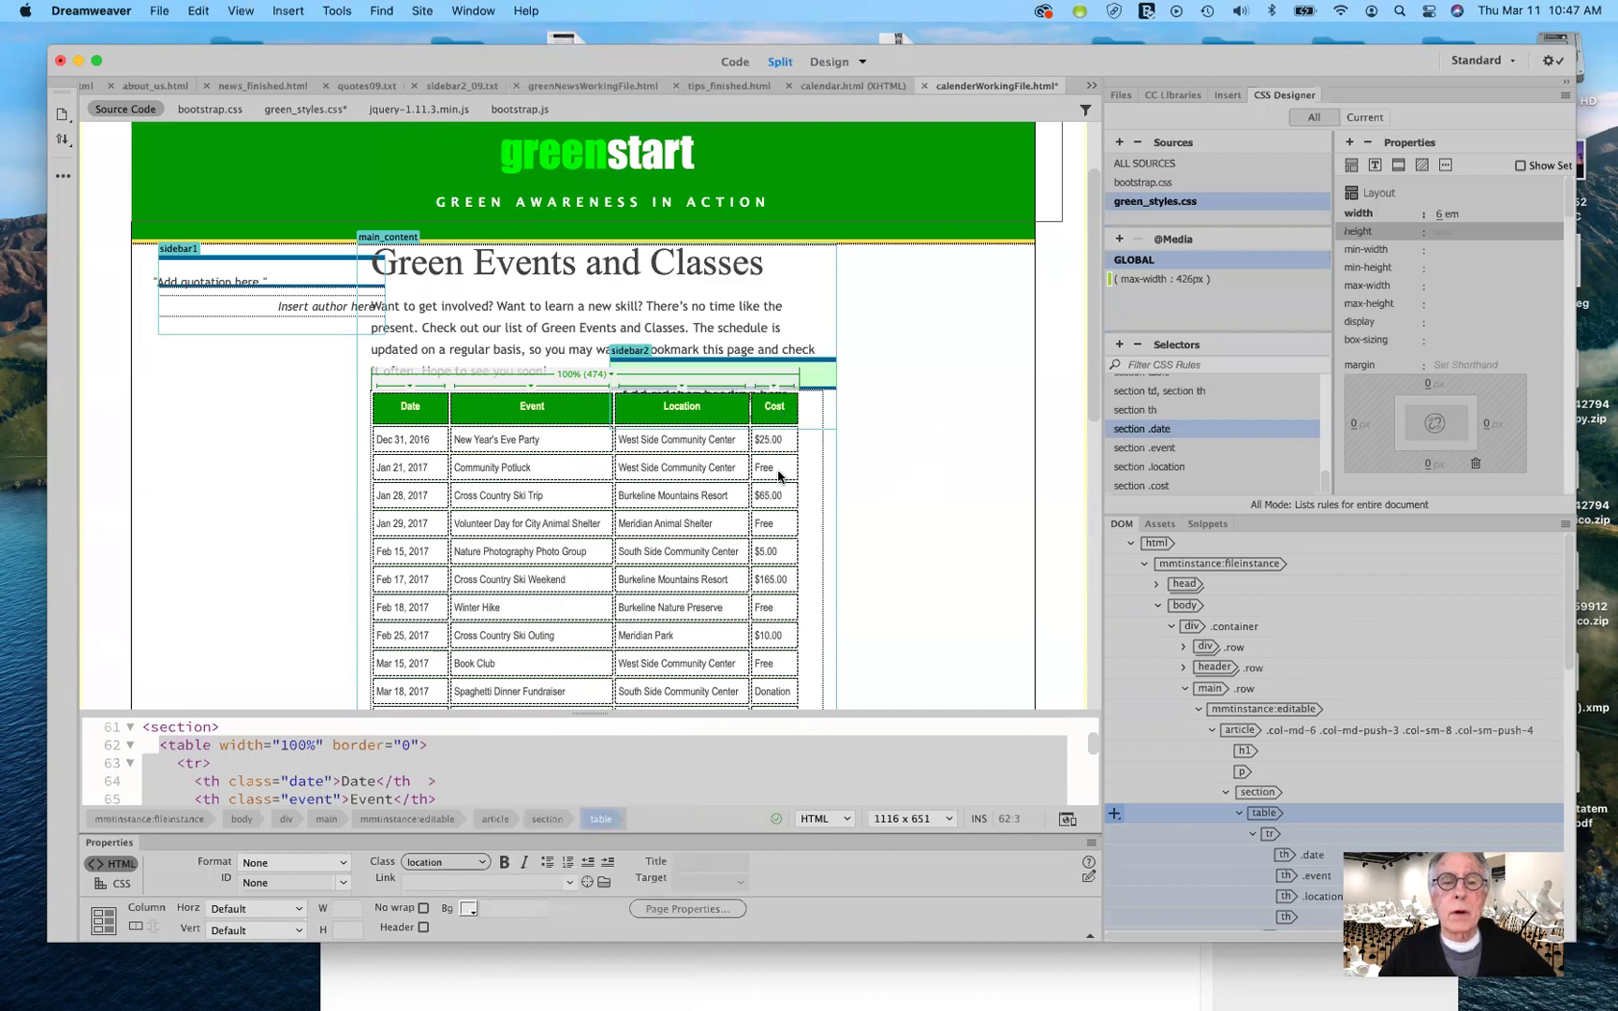
pyautogui.click(782, 709)
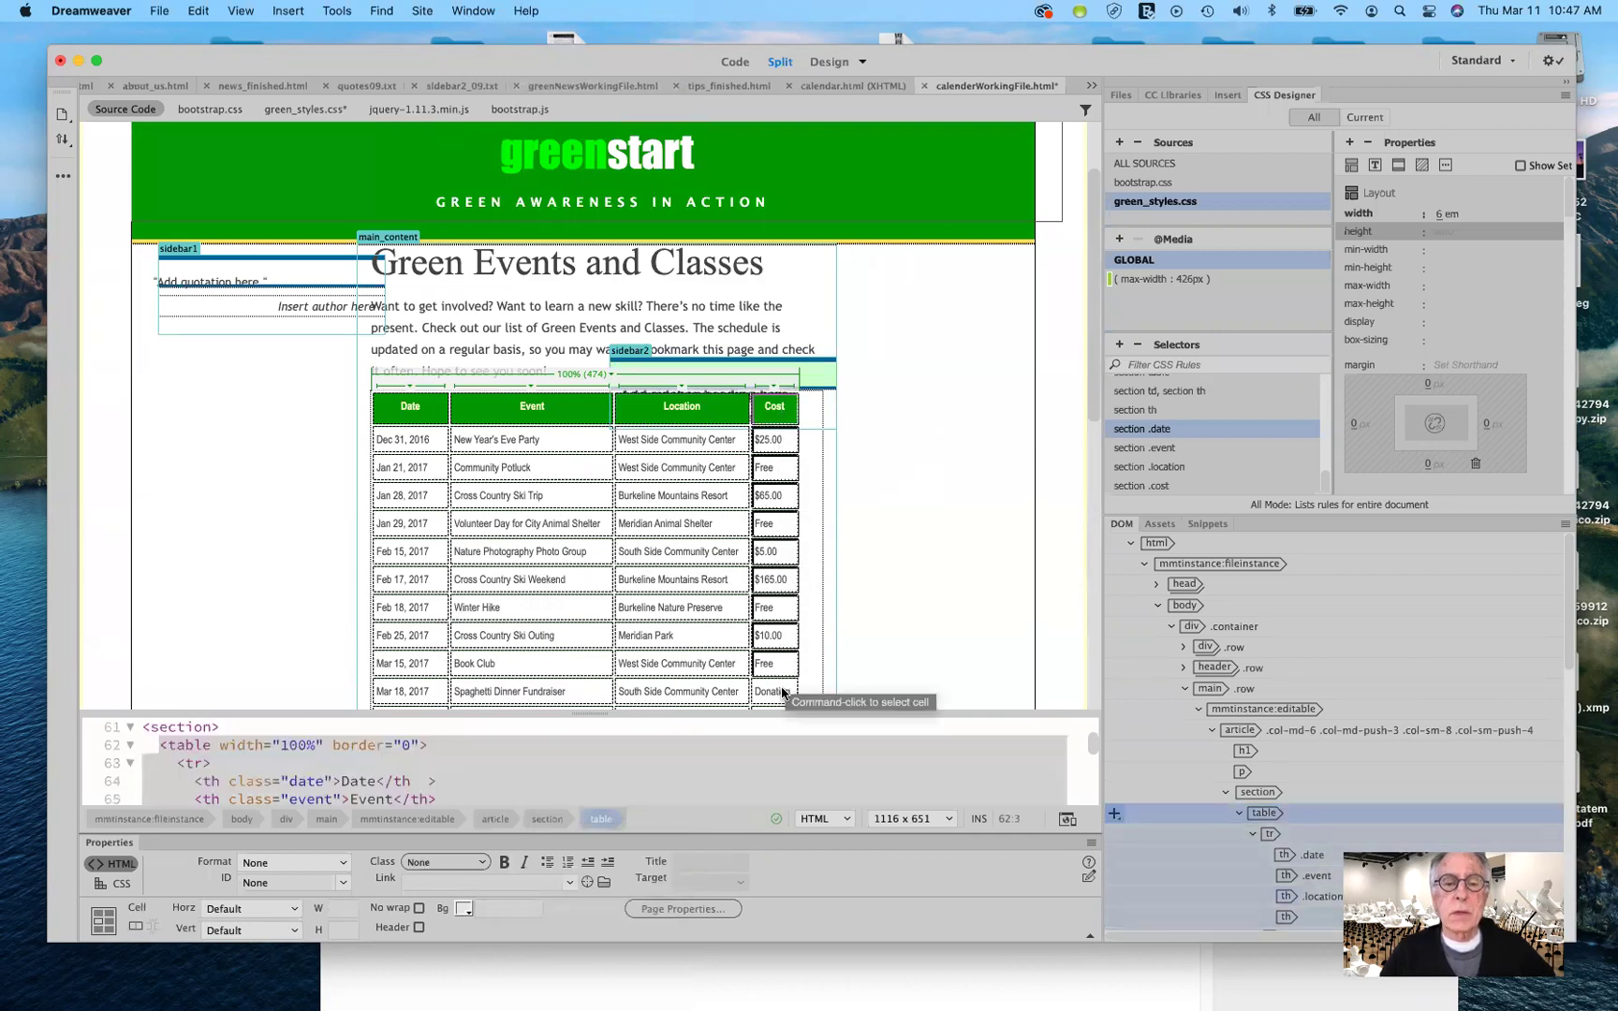
pyautogui.scroll(-3, 781, 713)
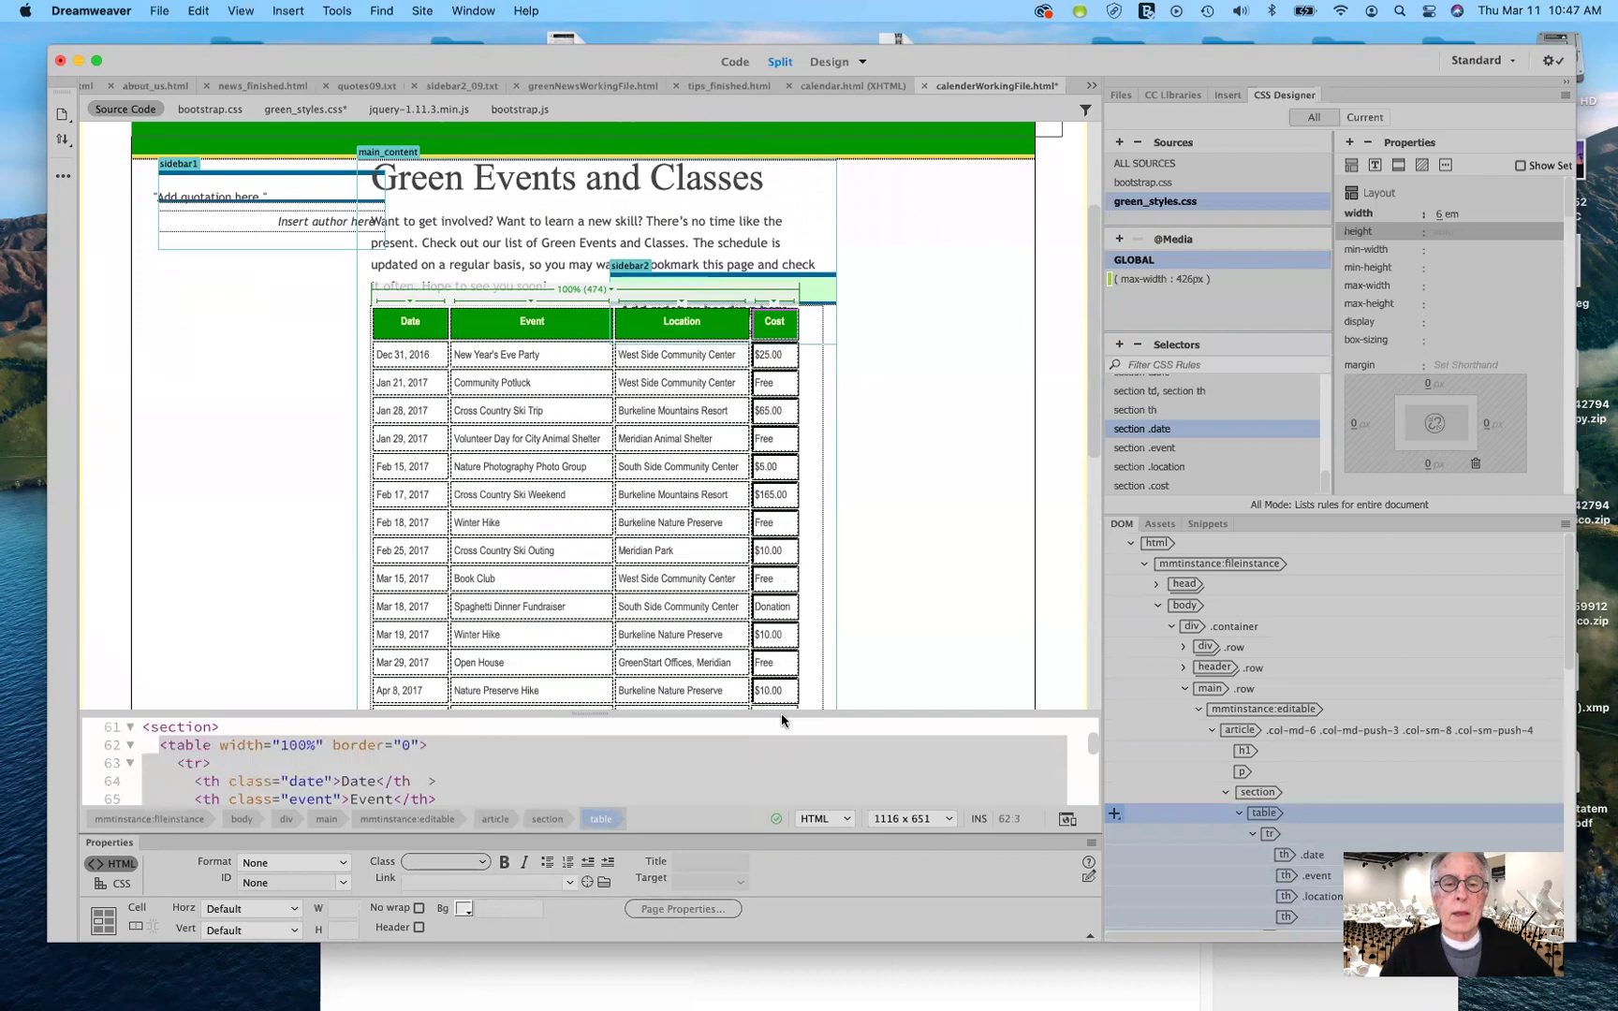
pyautogui.scroll(-4, 781, 713)
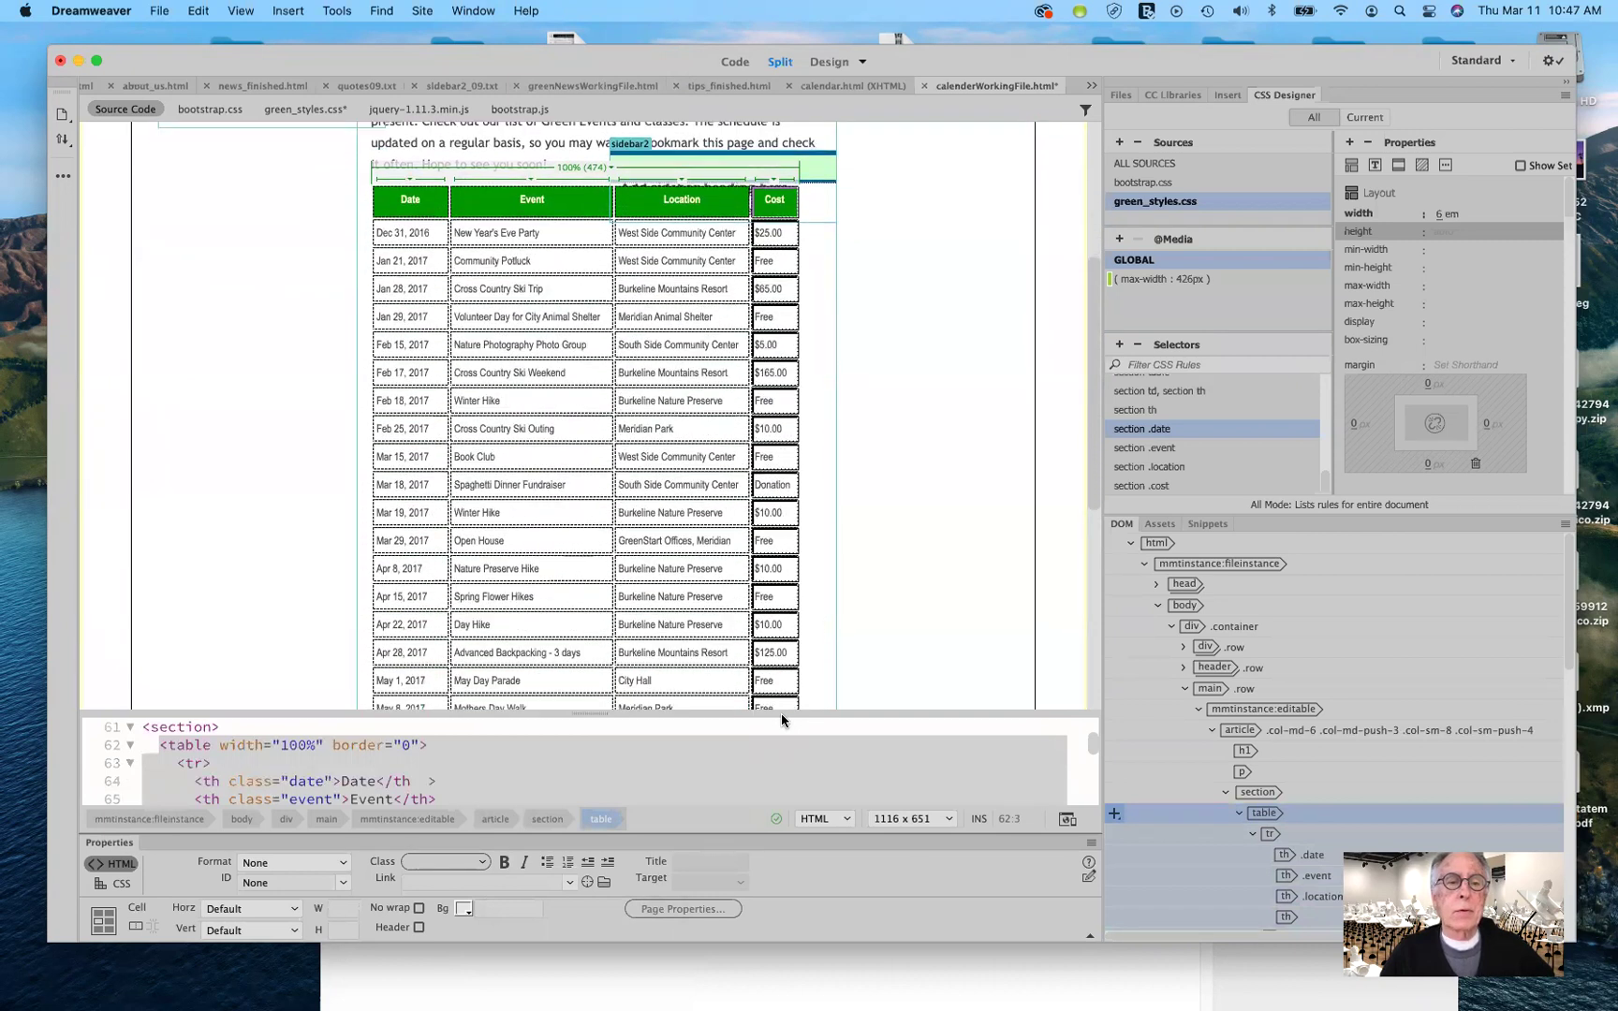
pyautogui.scroll(-3, 781, 712)
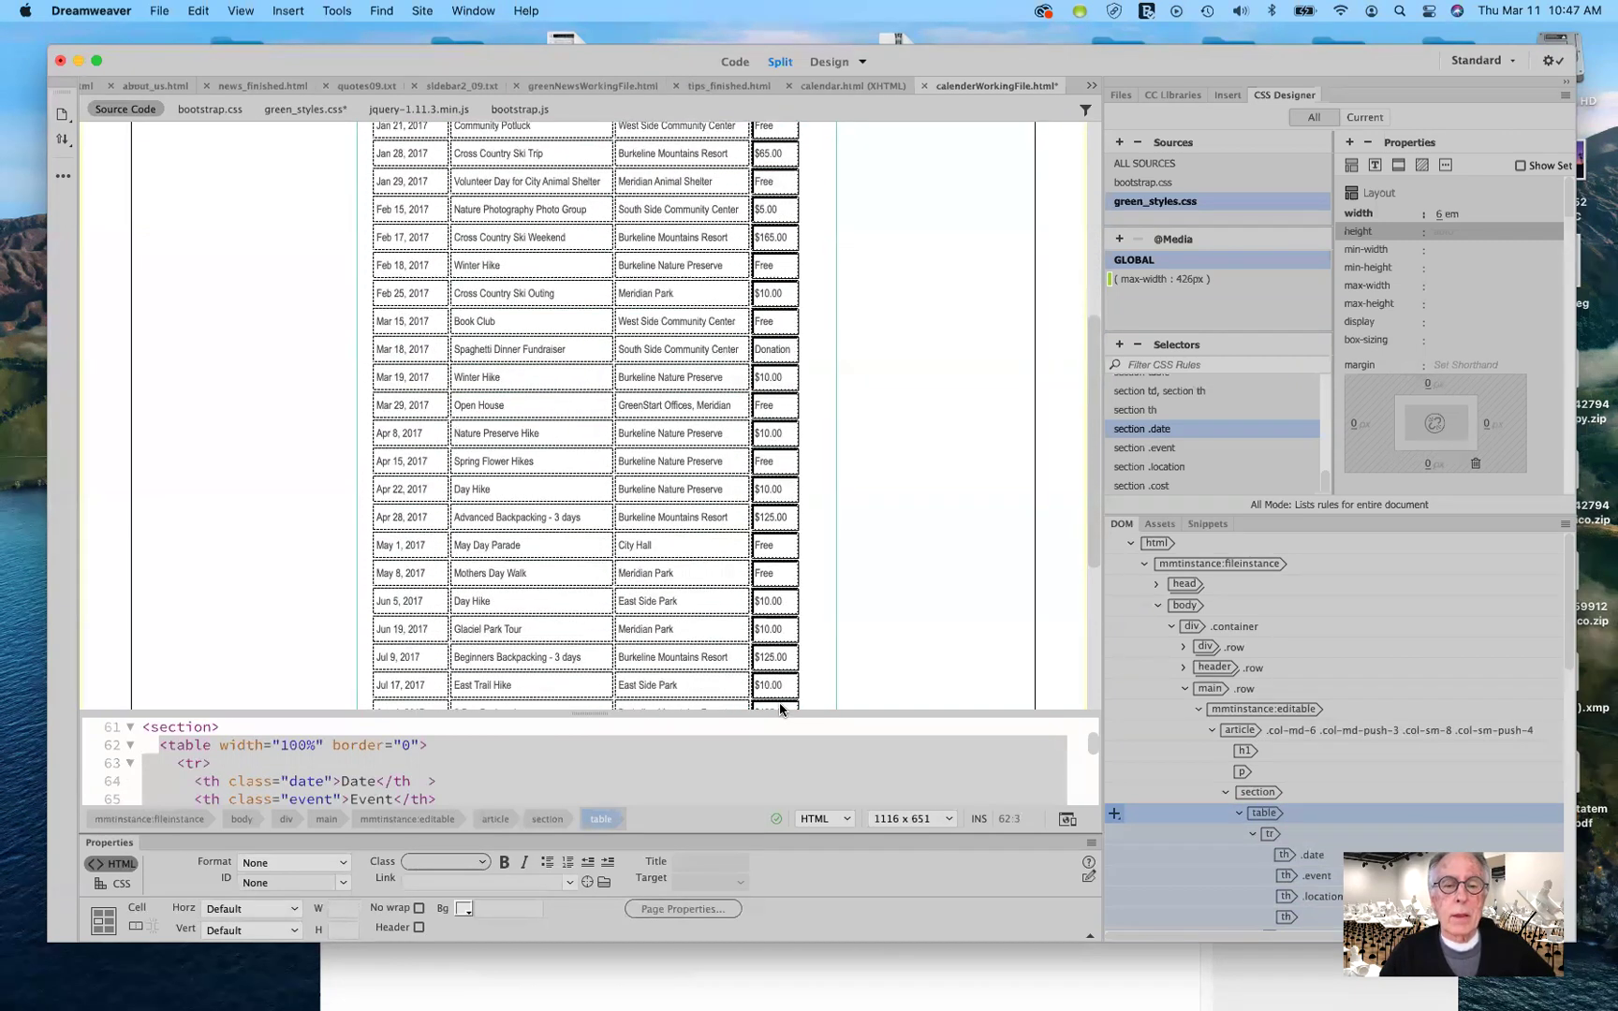
pyautogui.scroll(-2, 777, 702)
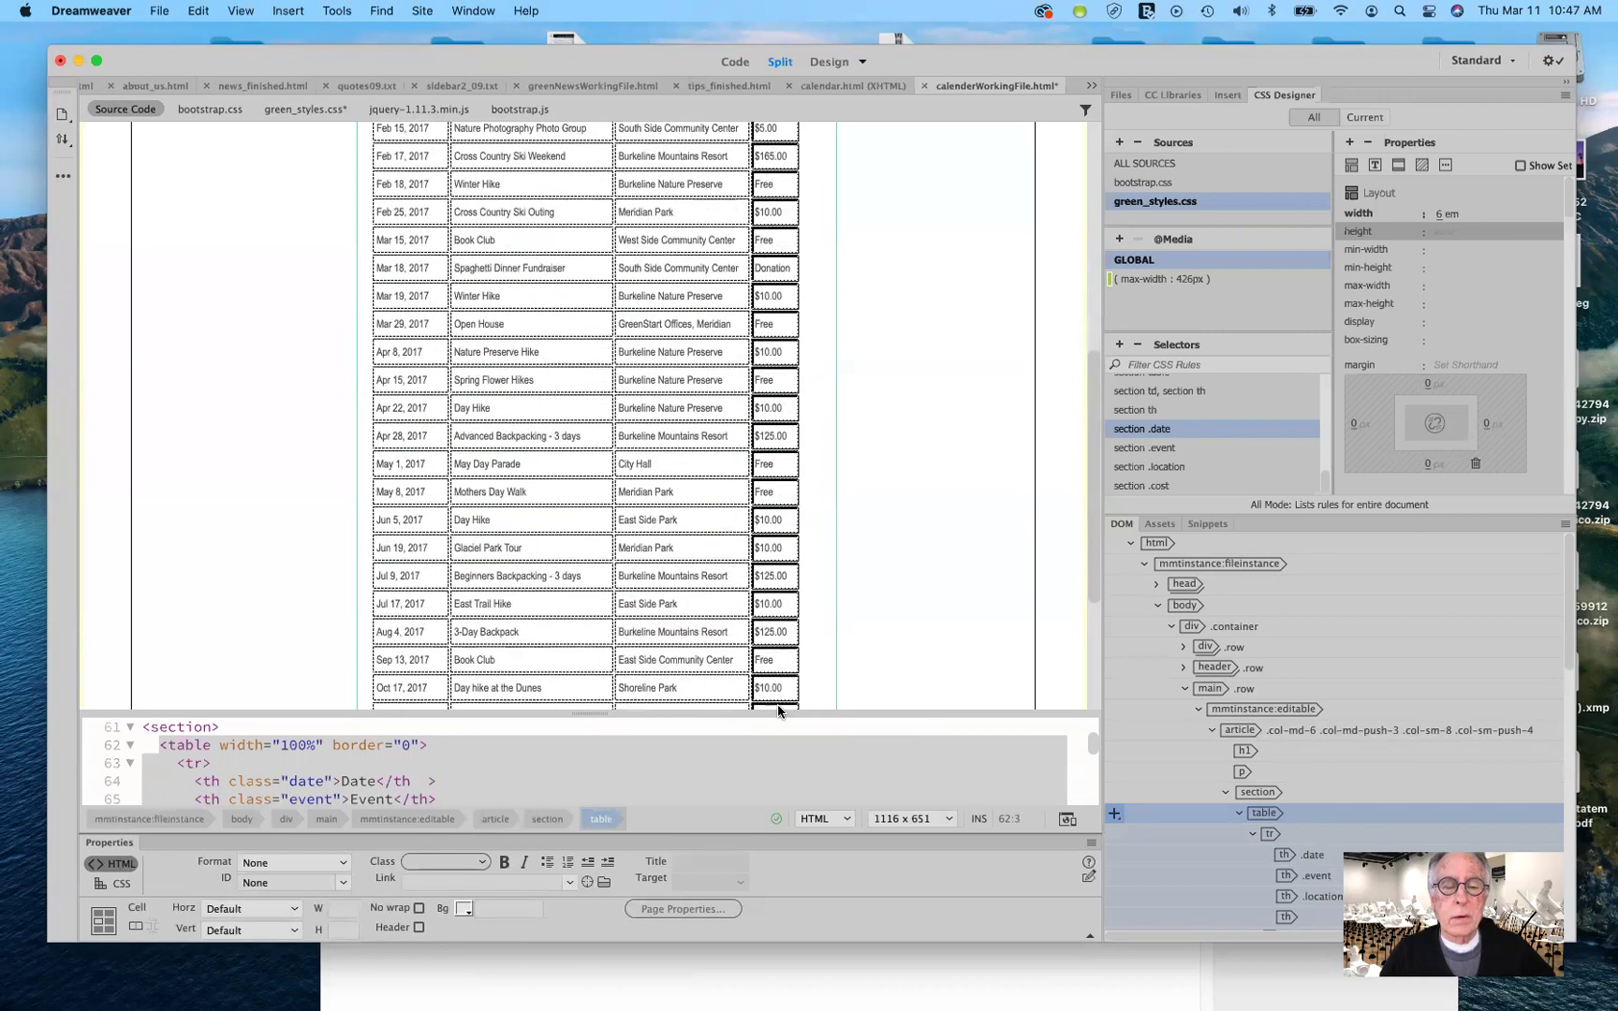
pyautogui.scroll(-3, 777, 709)
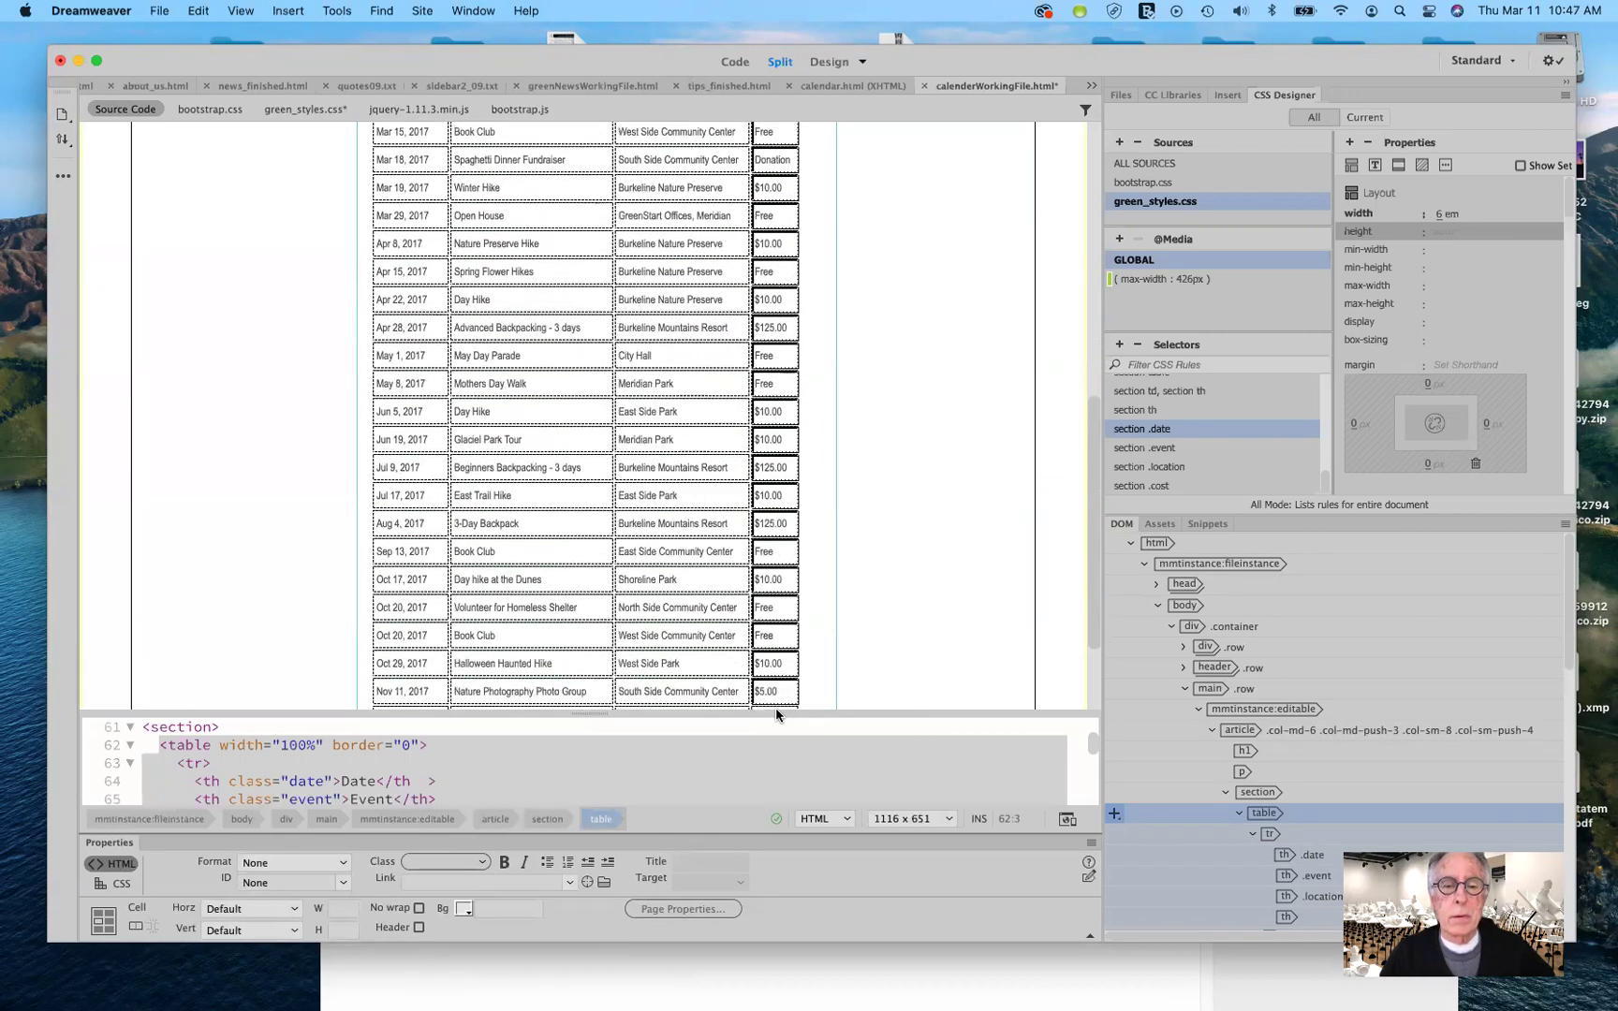
pyautogui.scroll(-3, 776, 716)
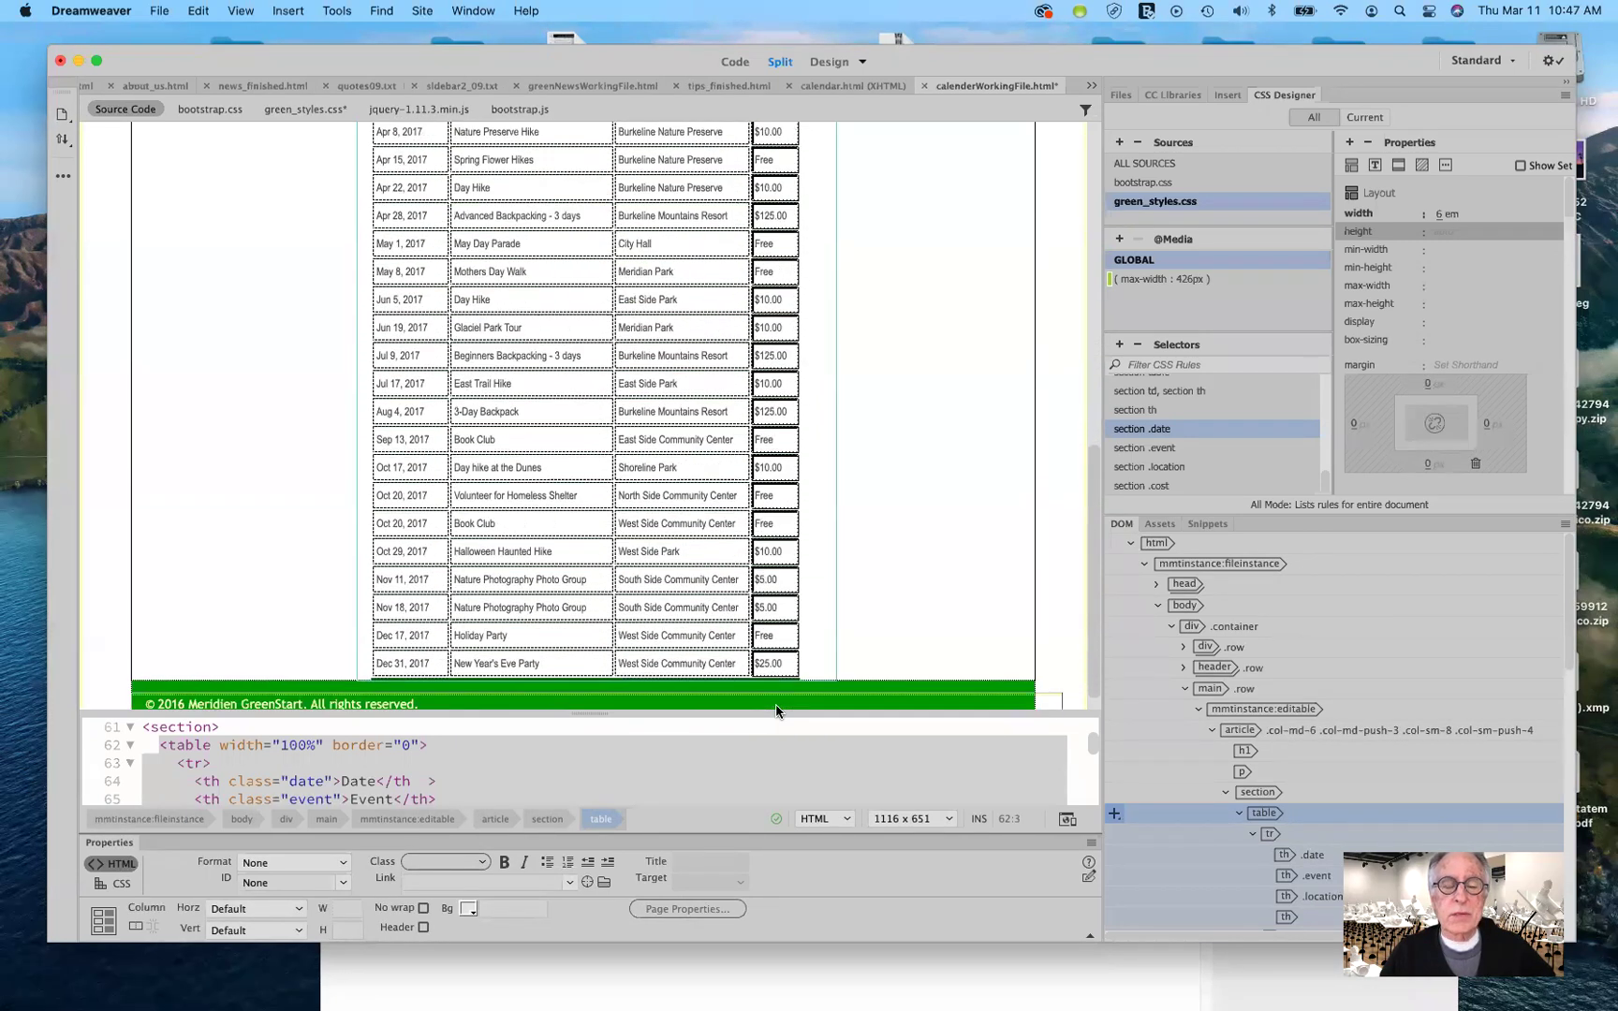
pyautogui.click(774, 640)
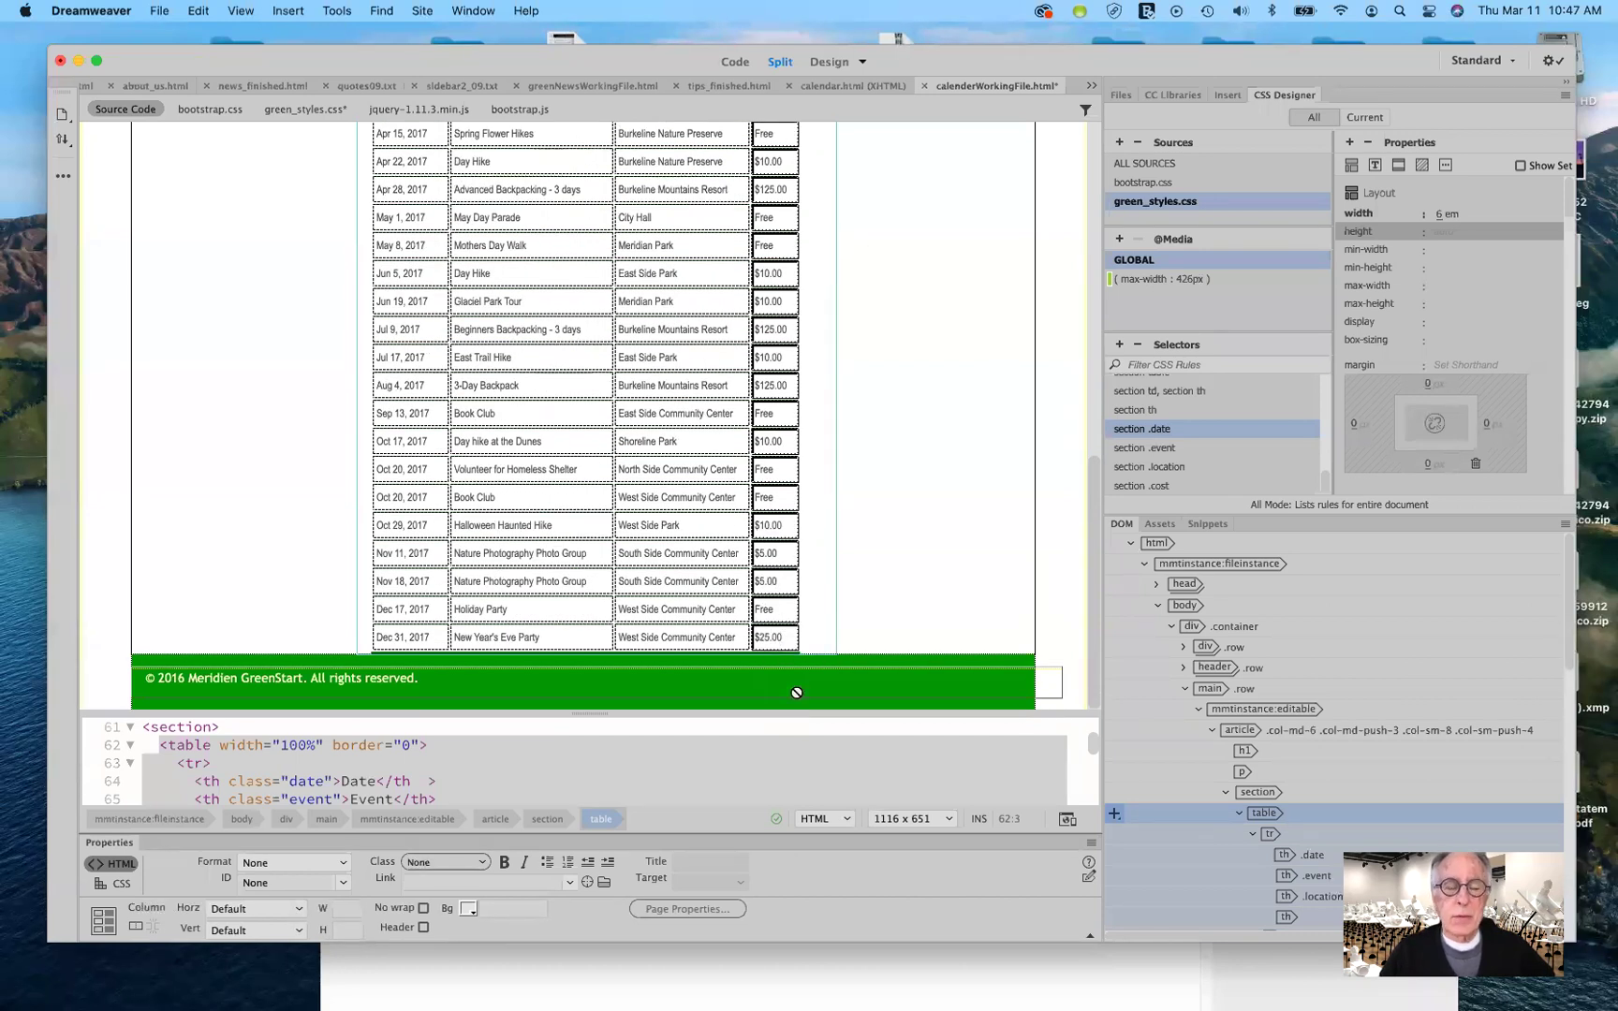
pyautogui.click(484, 863)
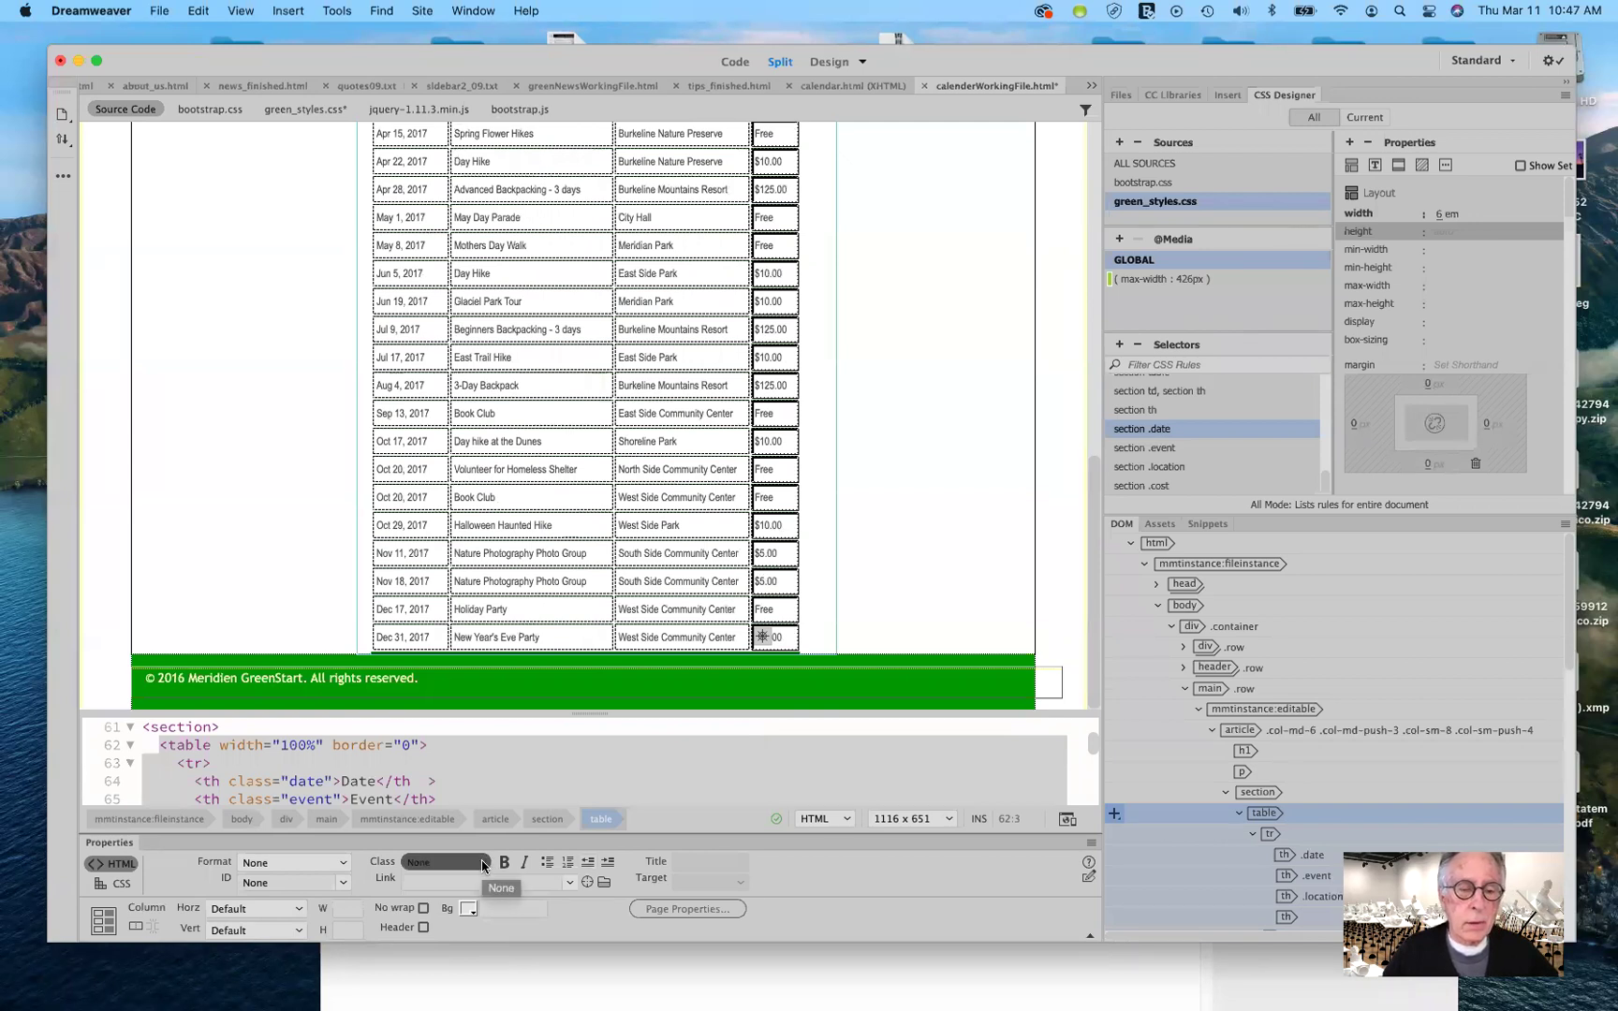
pyautogui.click(484, 862)
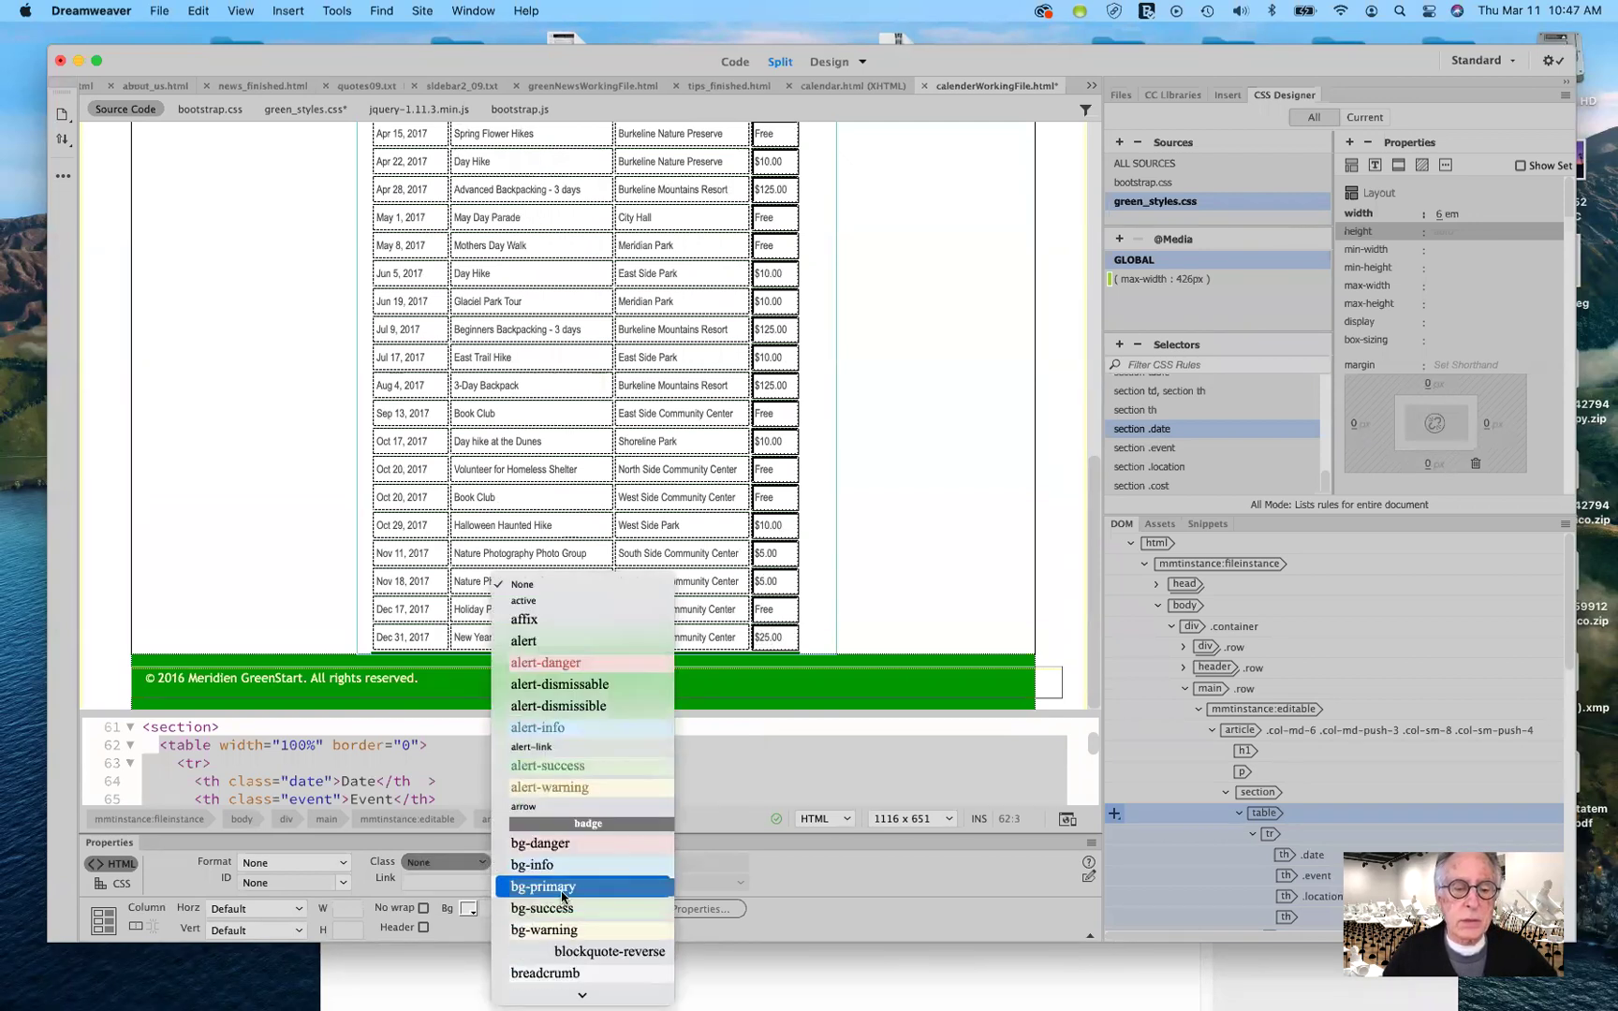
pyautogui.scroll(-8, 562, 897)
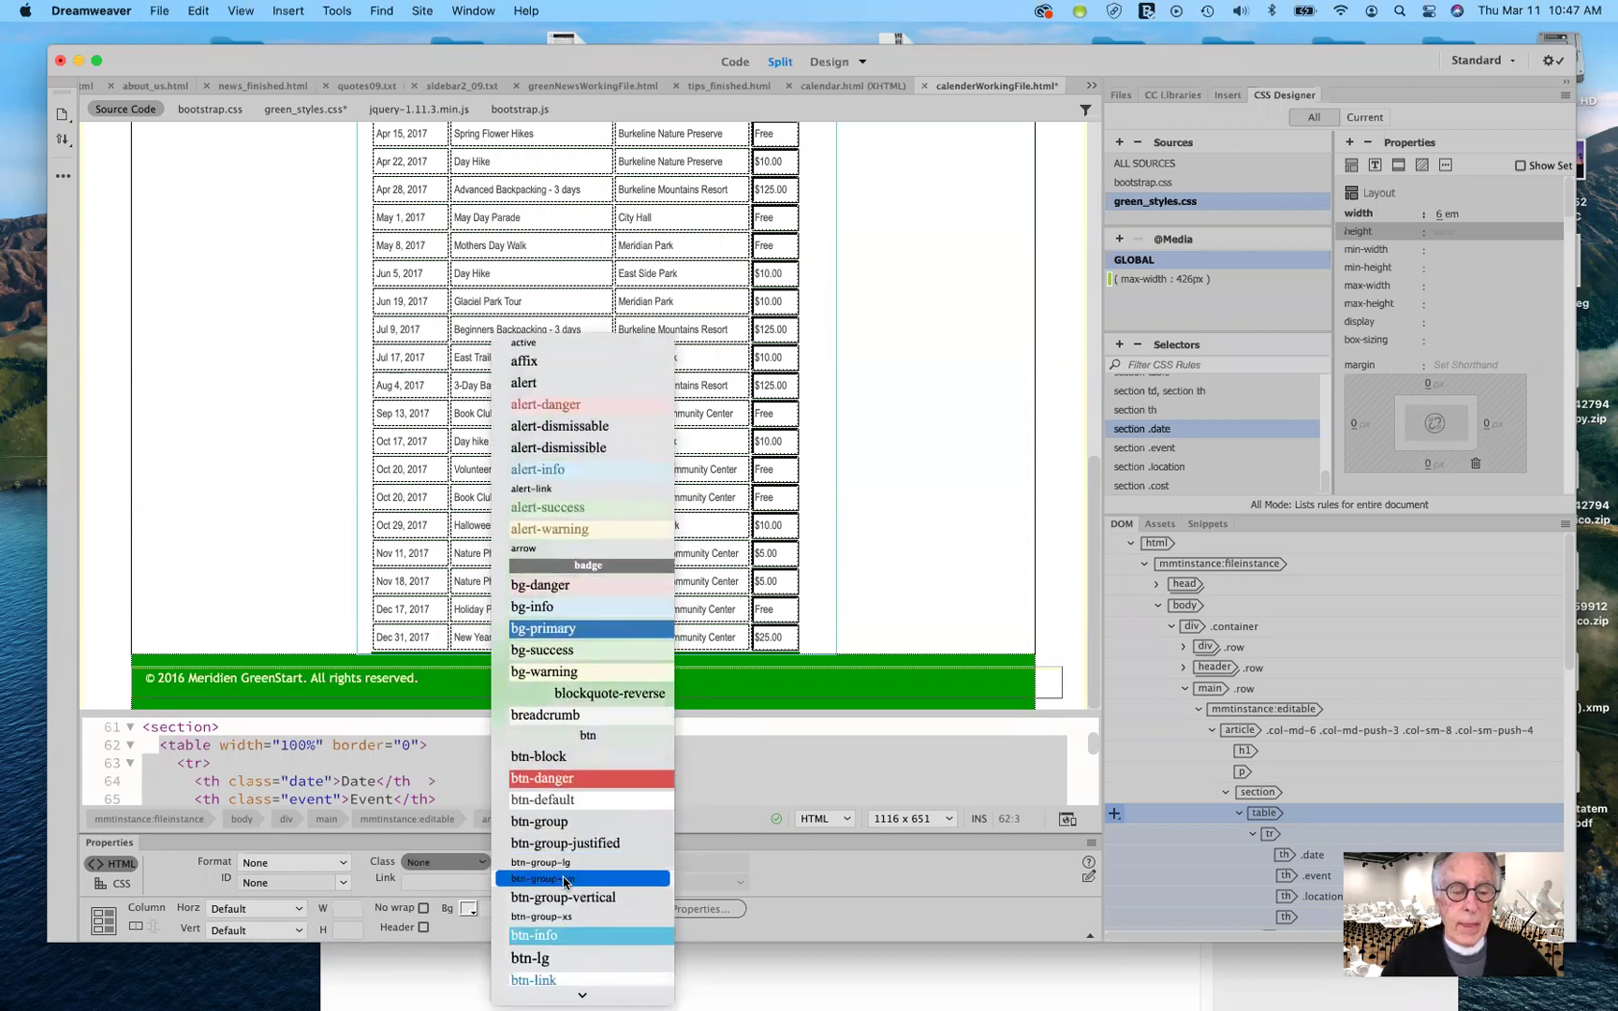
pyautogui.scroll(-8, 564, 882)
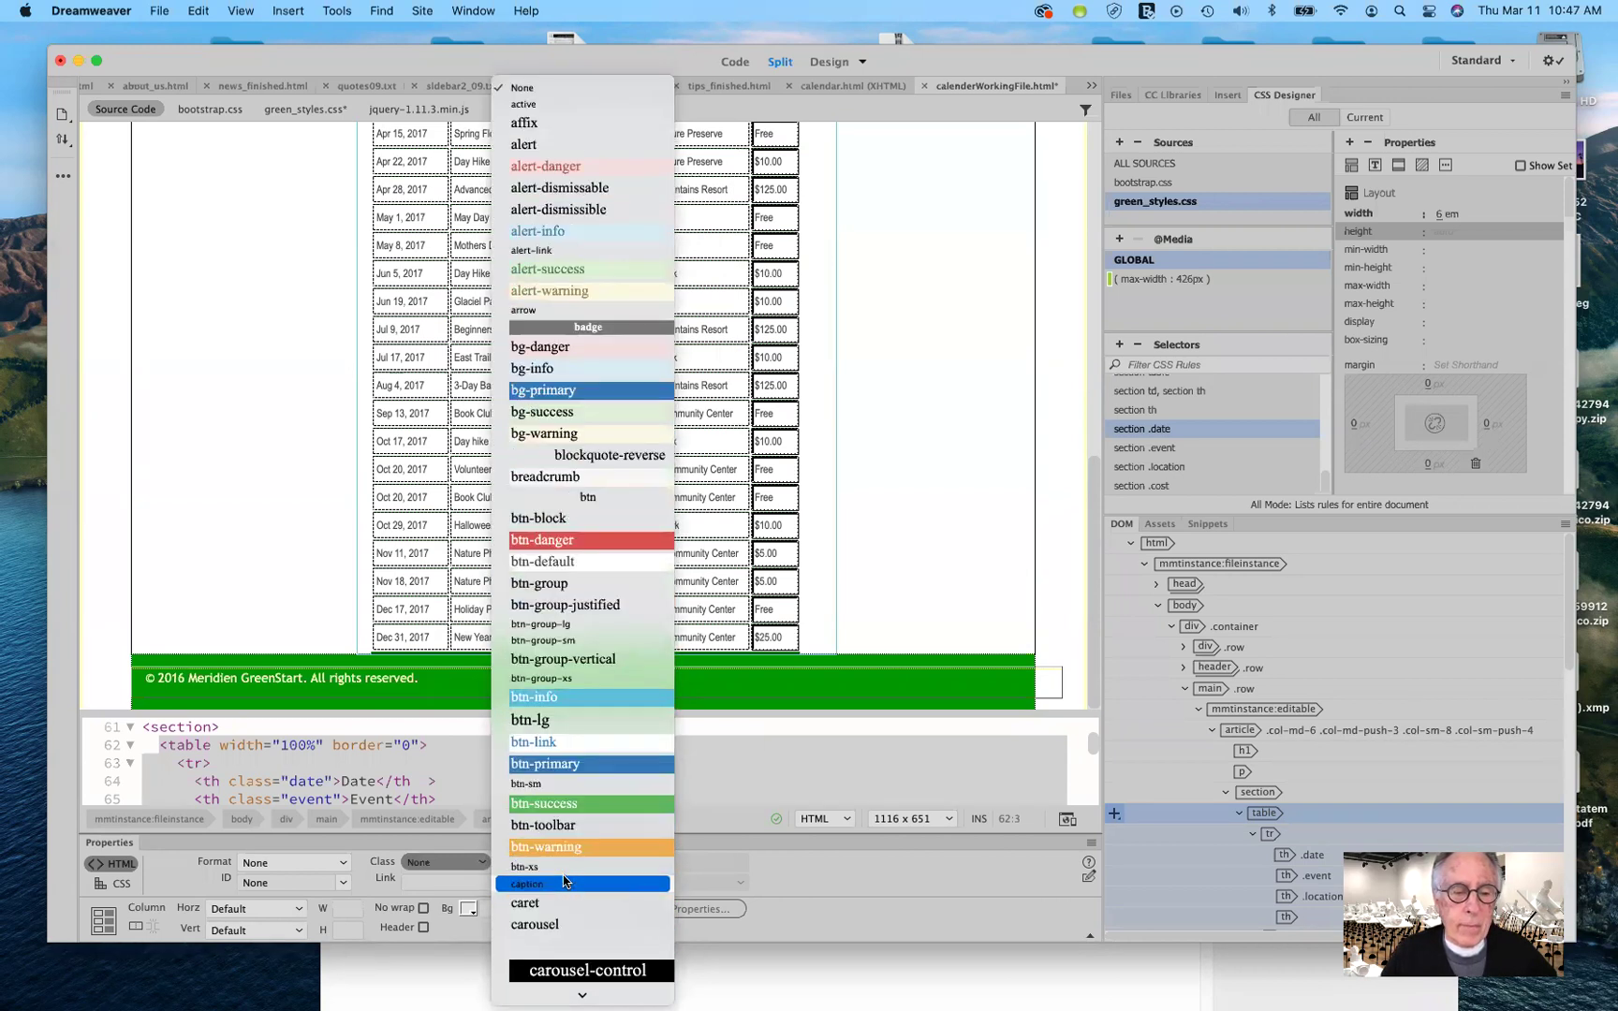
pyautogui.scroll(-5, 569, 888)
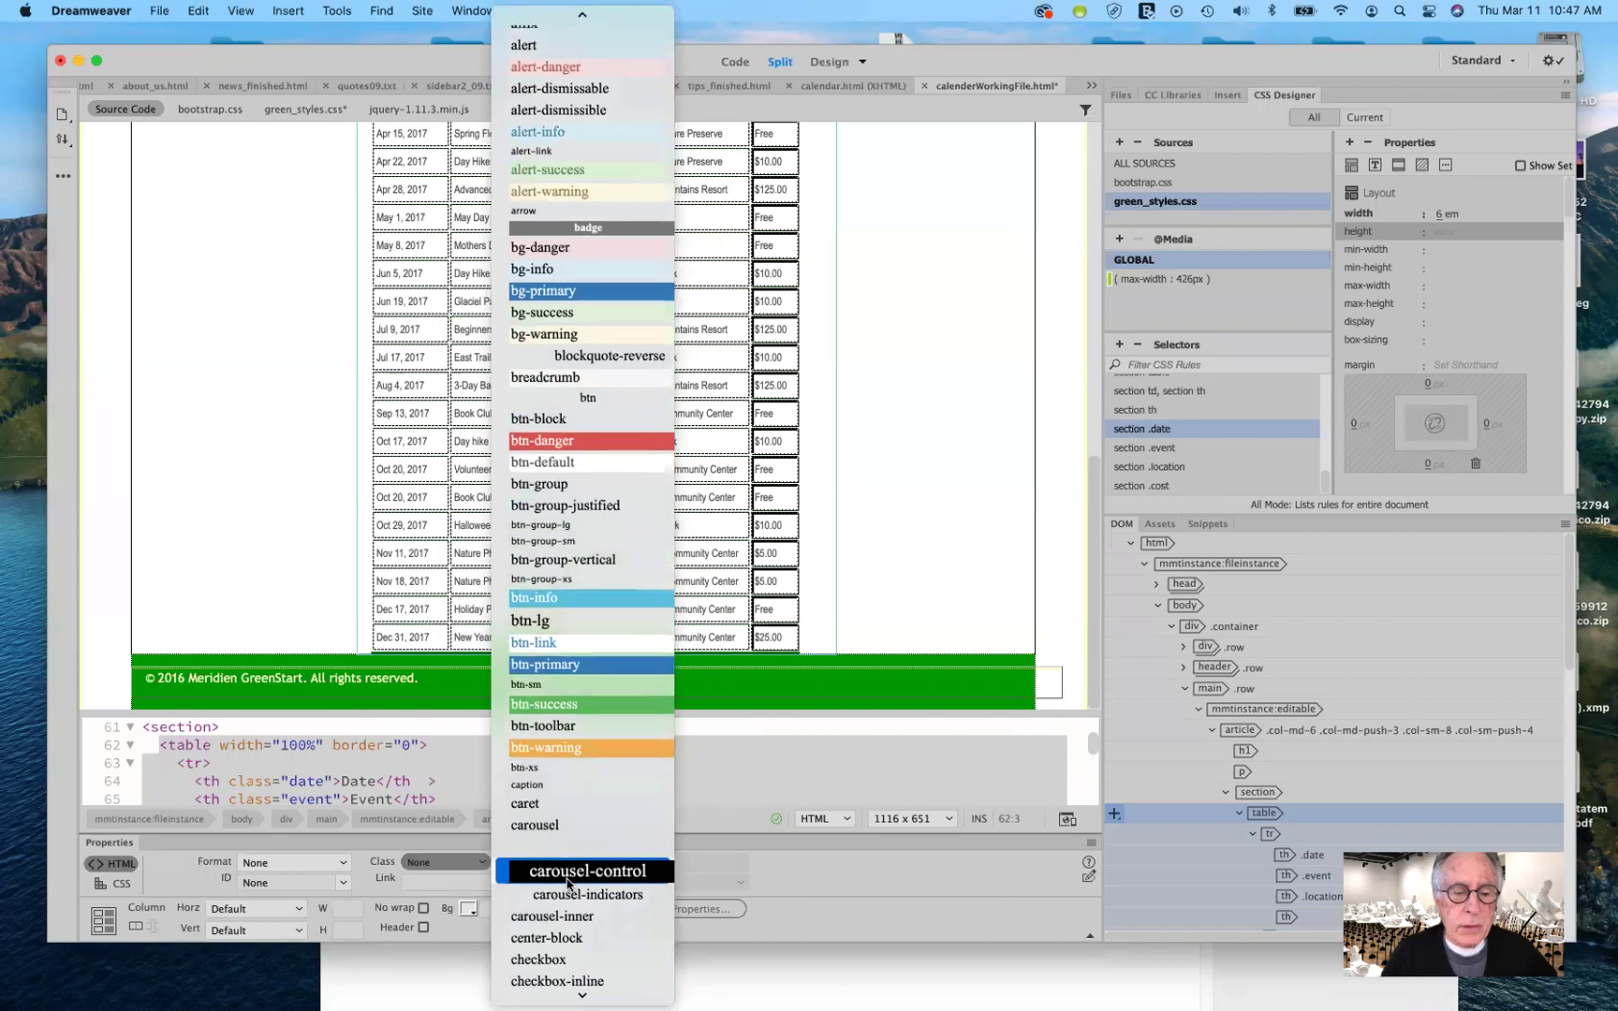
pyautogui.scroll(-2, 570, 885)
pyautogui.scroll(-4, 581, 903)
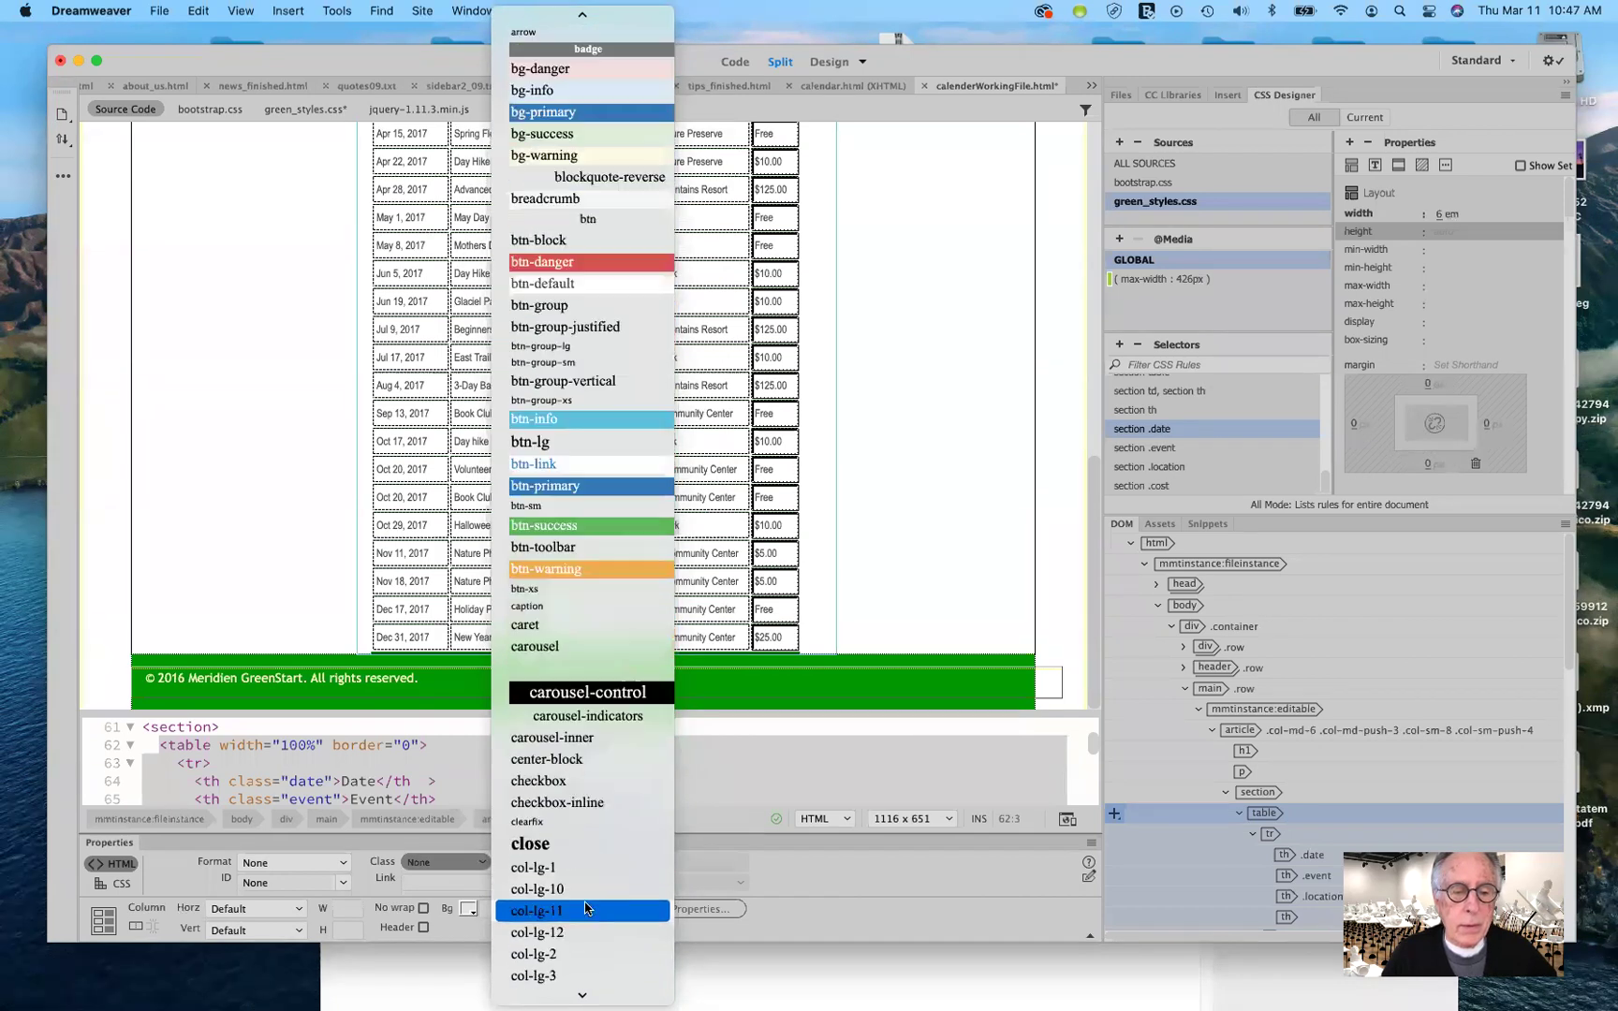
pyautogui.scroll(-3, 584, 904)
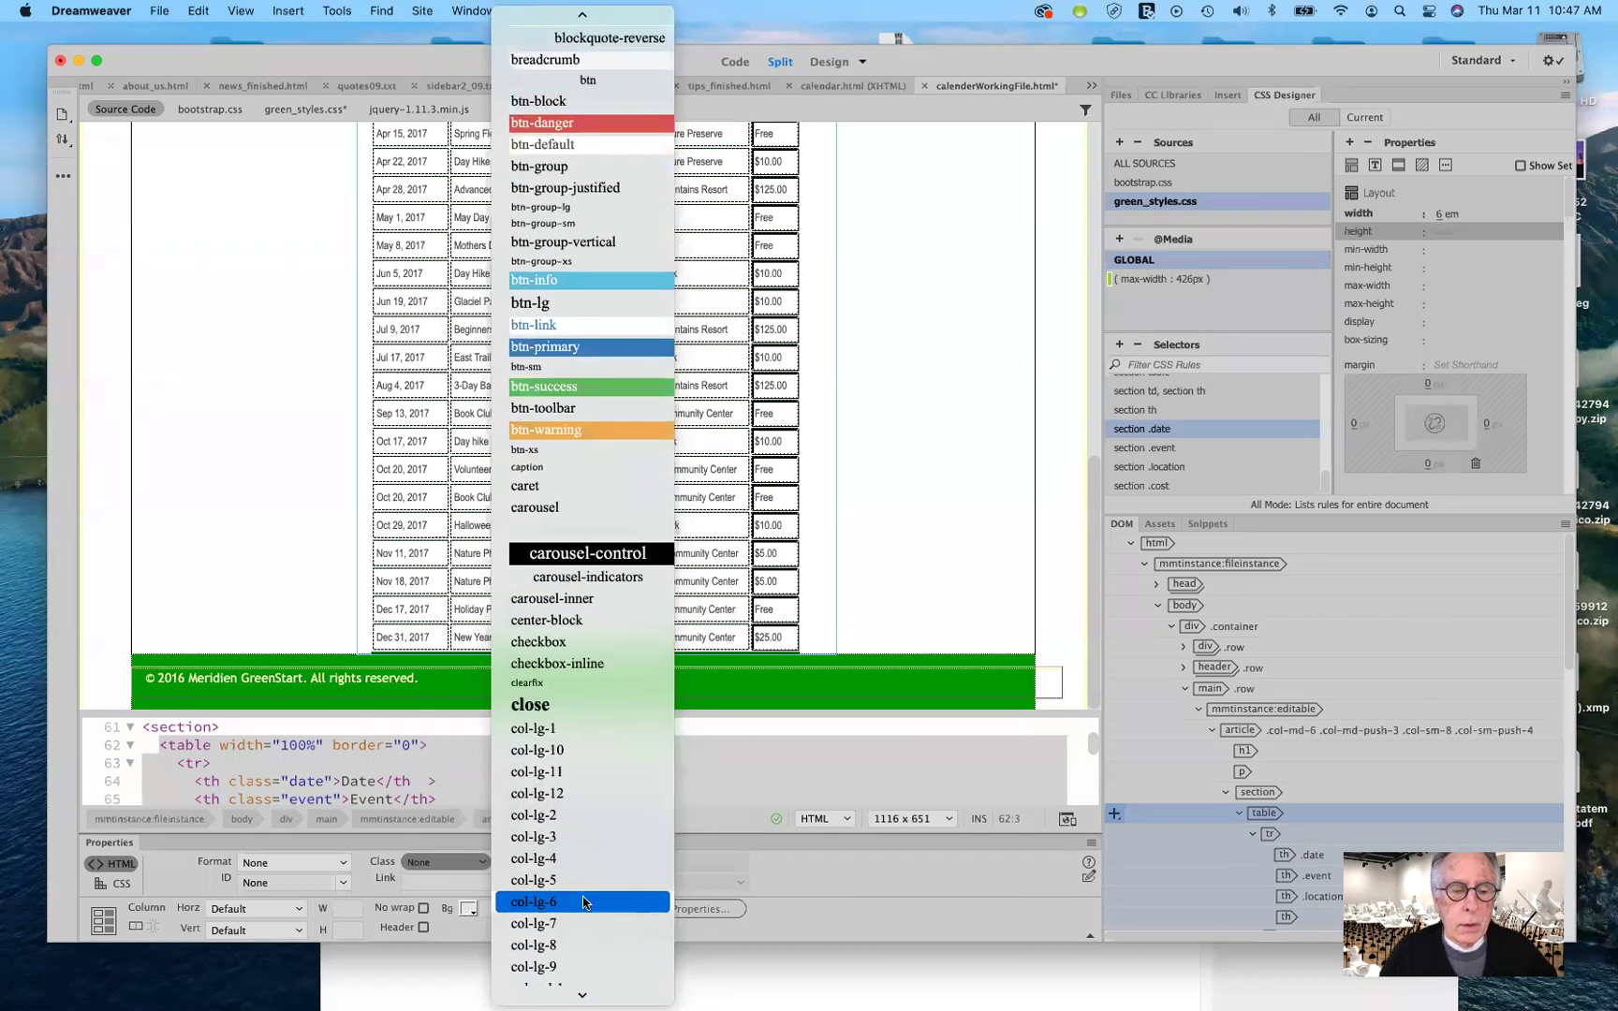
pyautogui.scroll(-4, 584, 901)
pyautogui.scroll(-8, 582, 897)
pyautogui.scroll(-8, 583, 897)
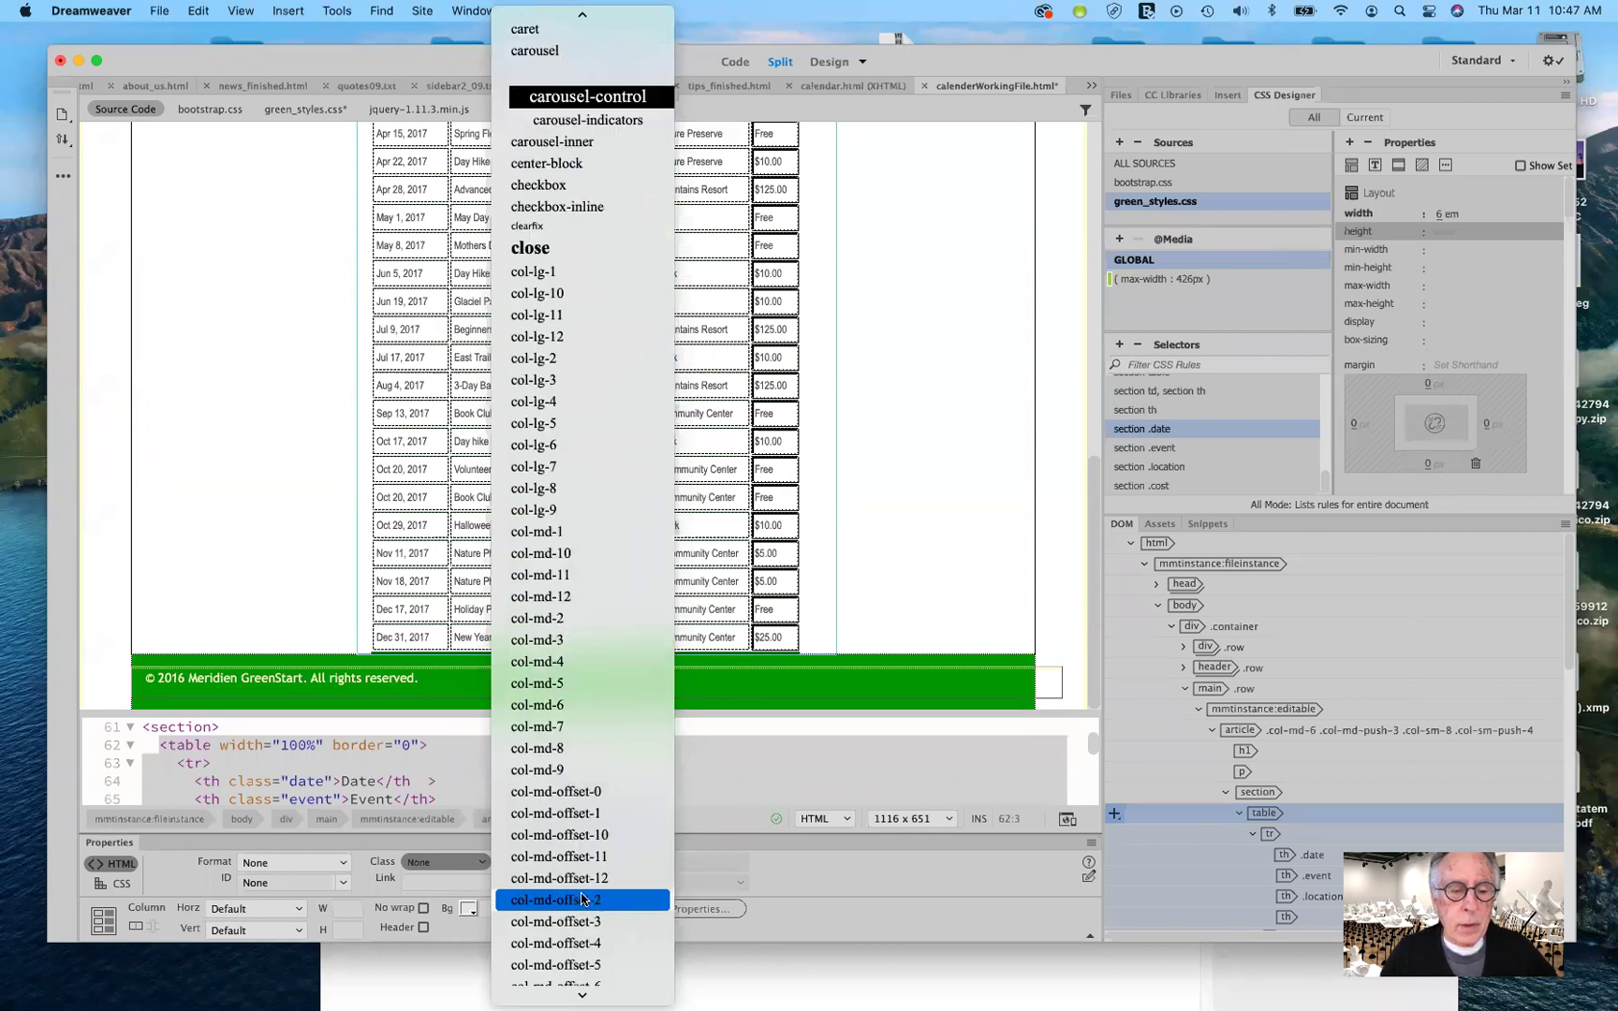
pyautogui.scroll(-10, 585, 899)
pyautogui.scroll(-20, 584, 899)
pyautogui.scroll(-14, 584, 897)
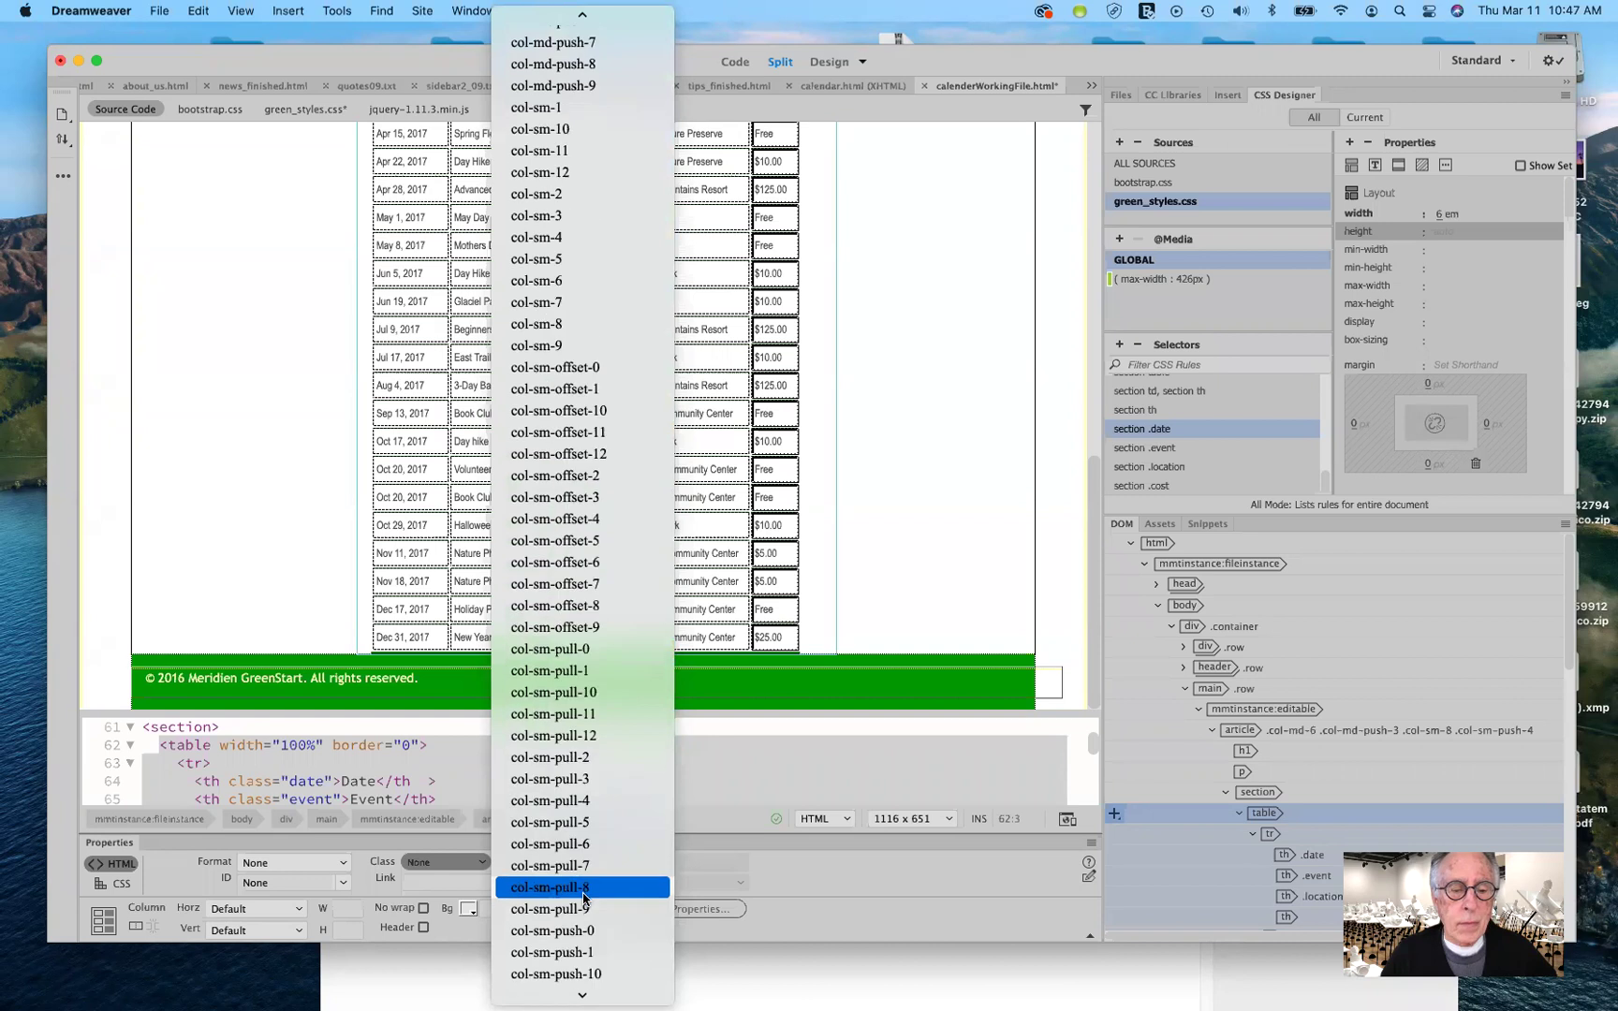
pyautogui.scroll(-20, 584, 899)
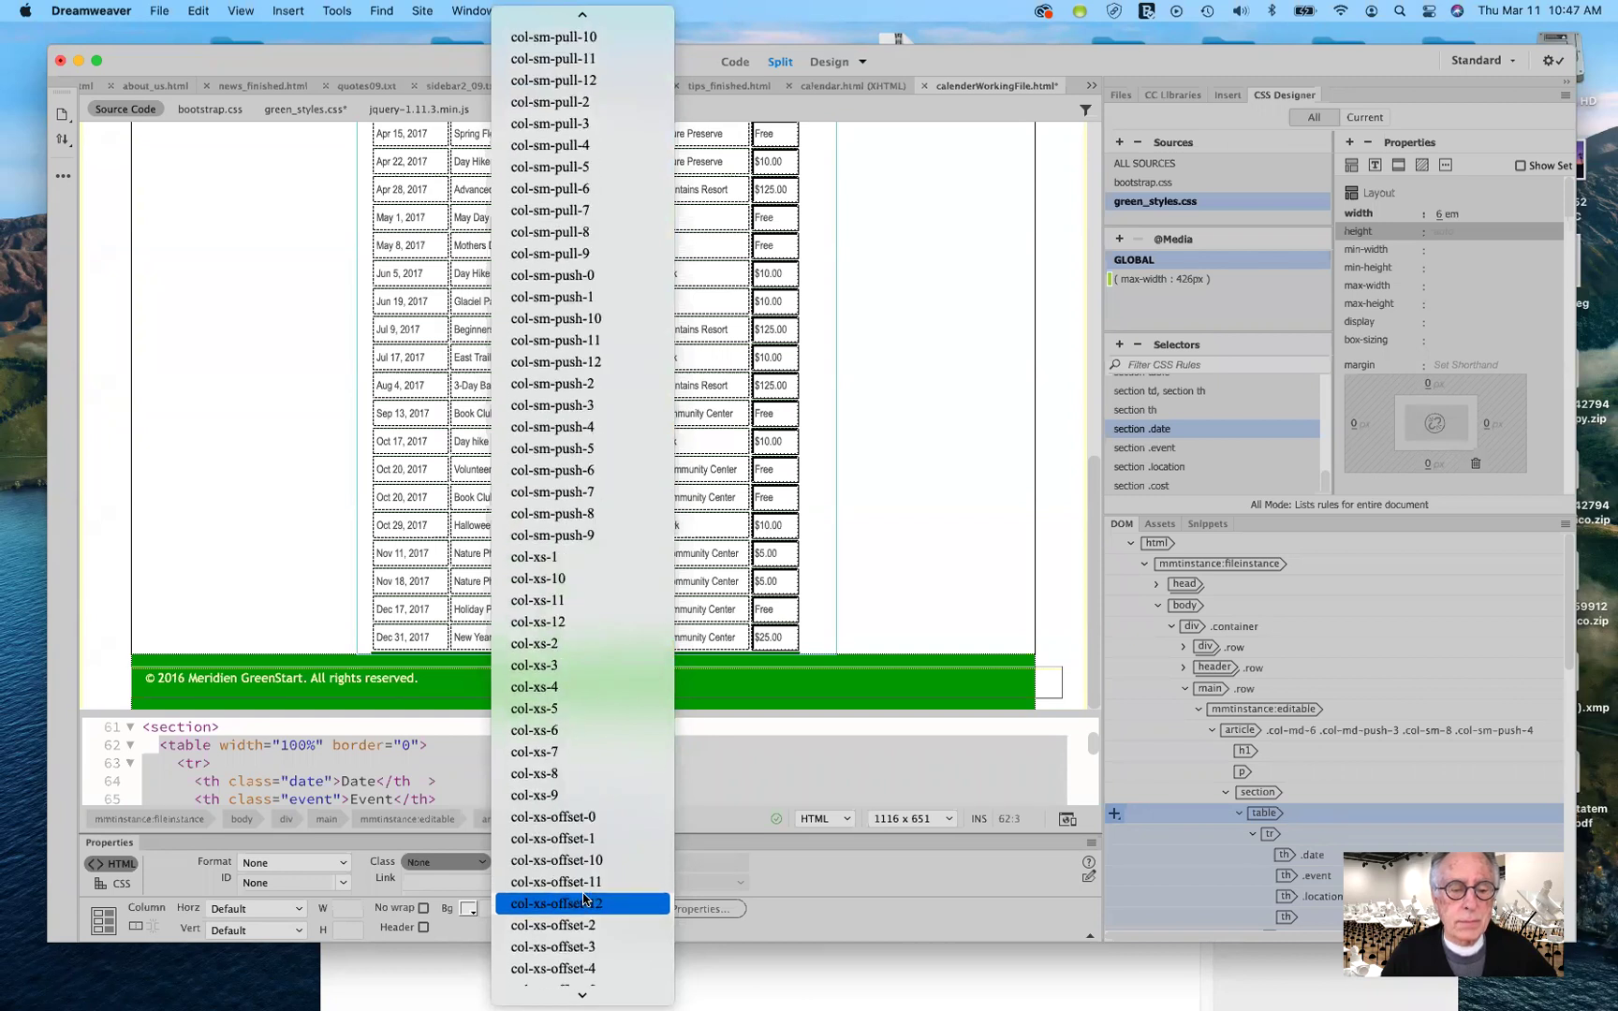
pyautogui.scroll(-14, 584, 899)
pyautogui.scroll(-12, 585, 899)
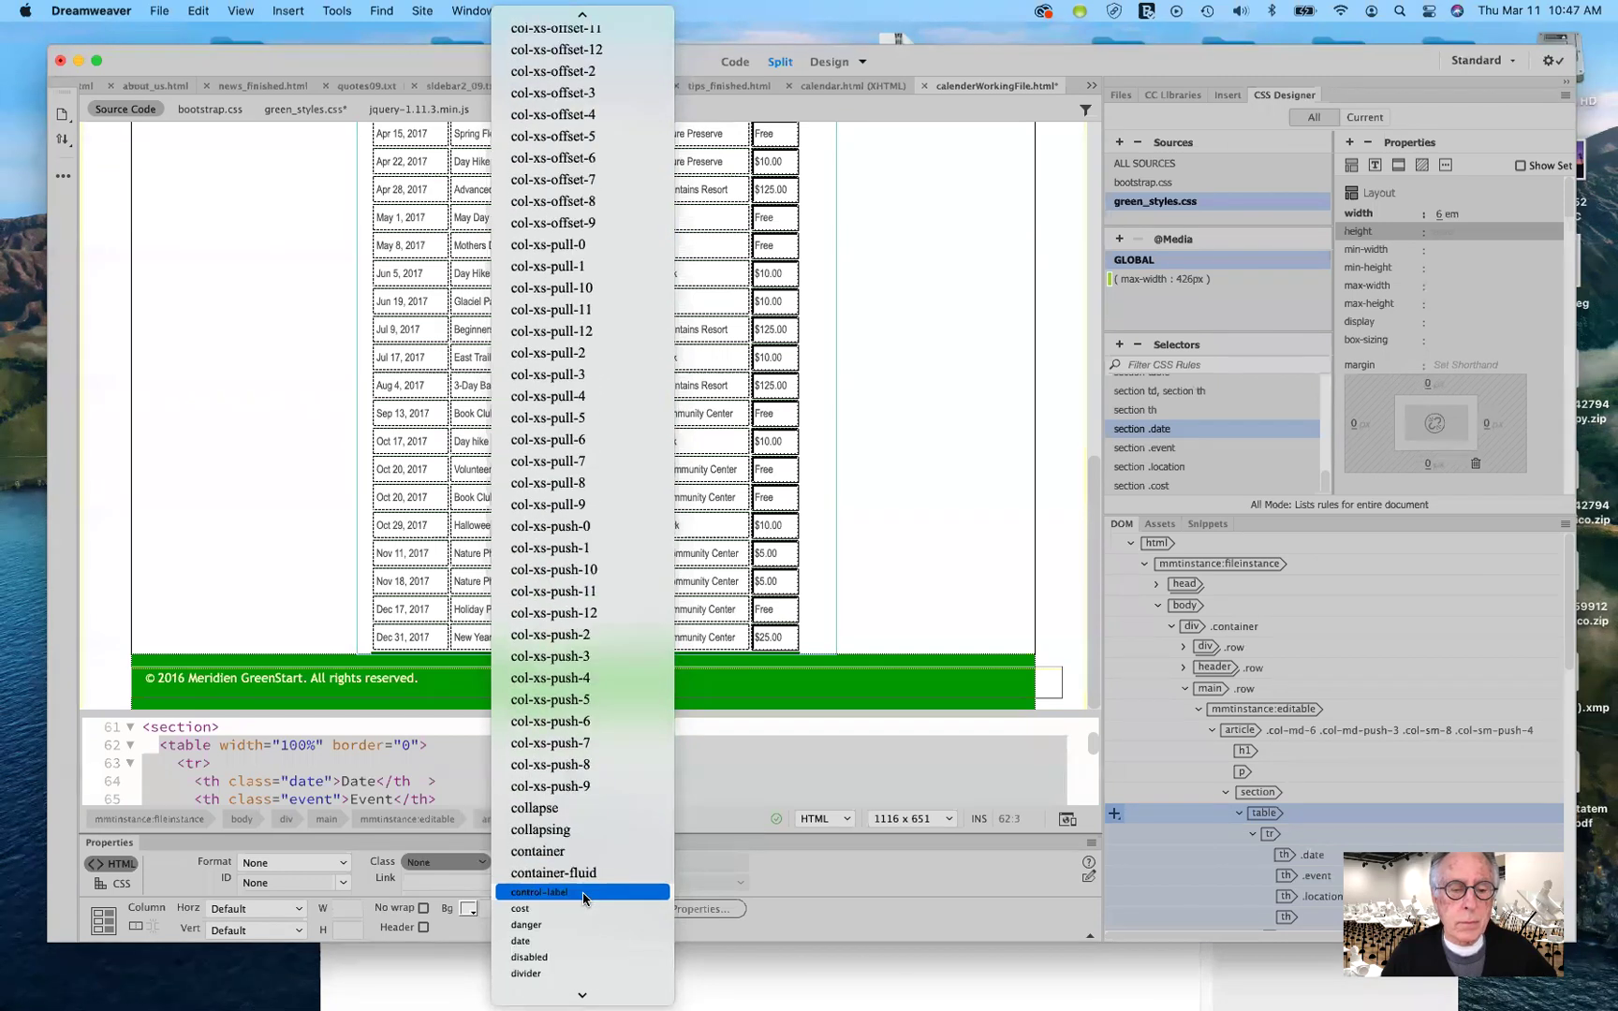
pyautogui.scroll(-8, 584, 899)
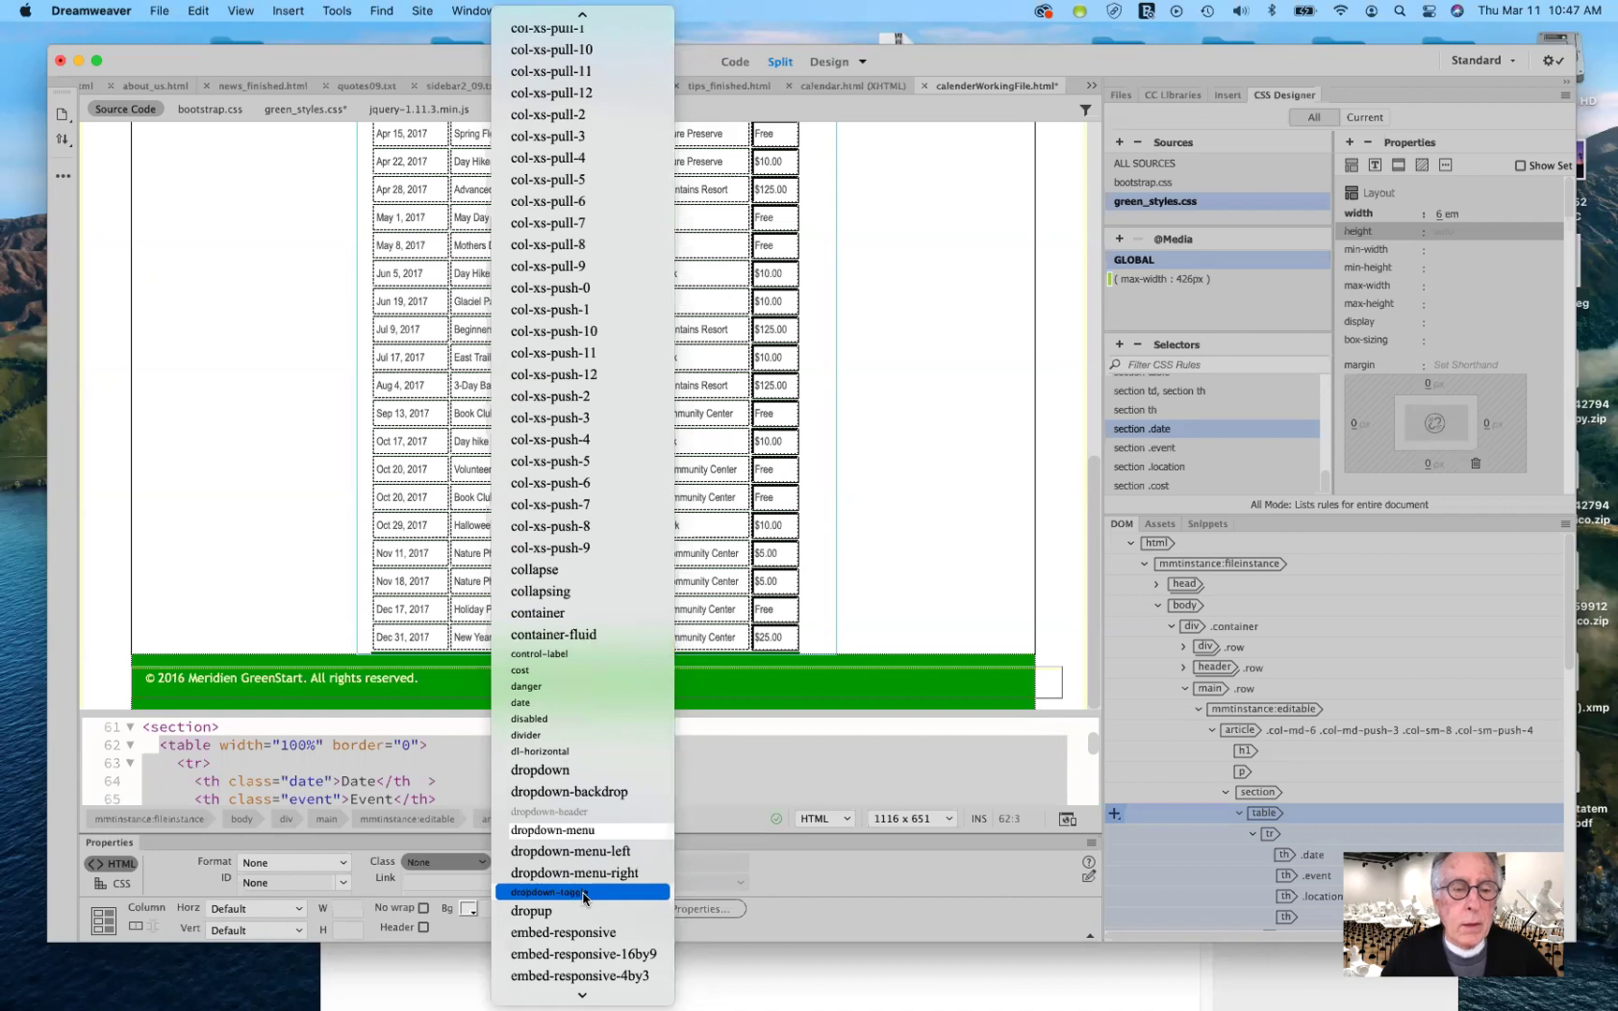
pyautogui.click(563, 670)
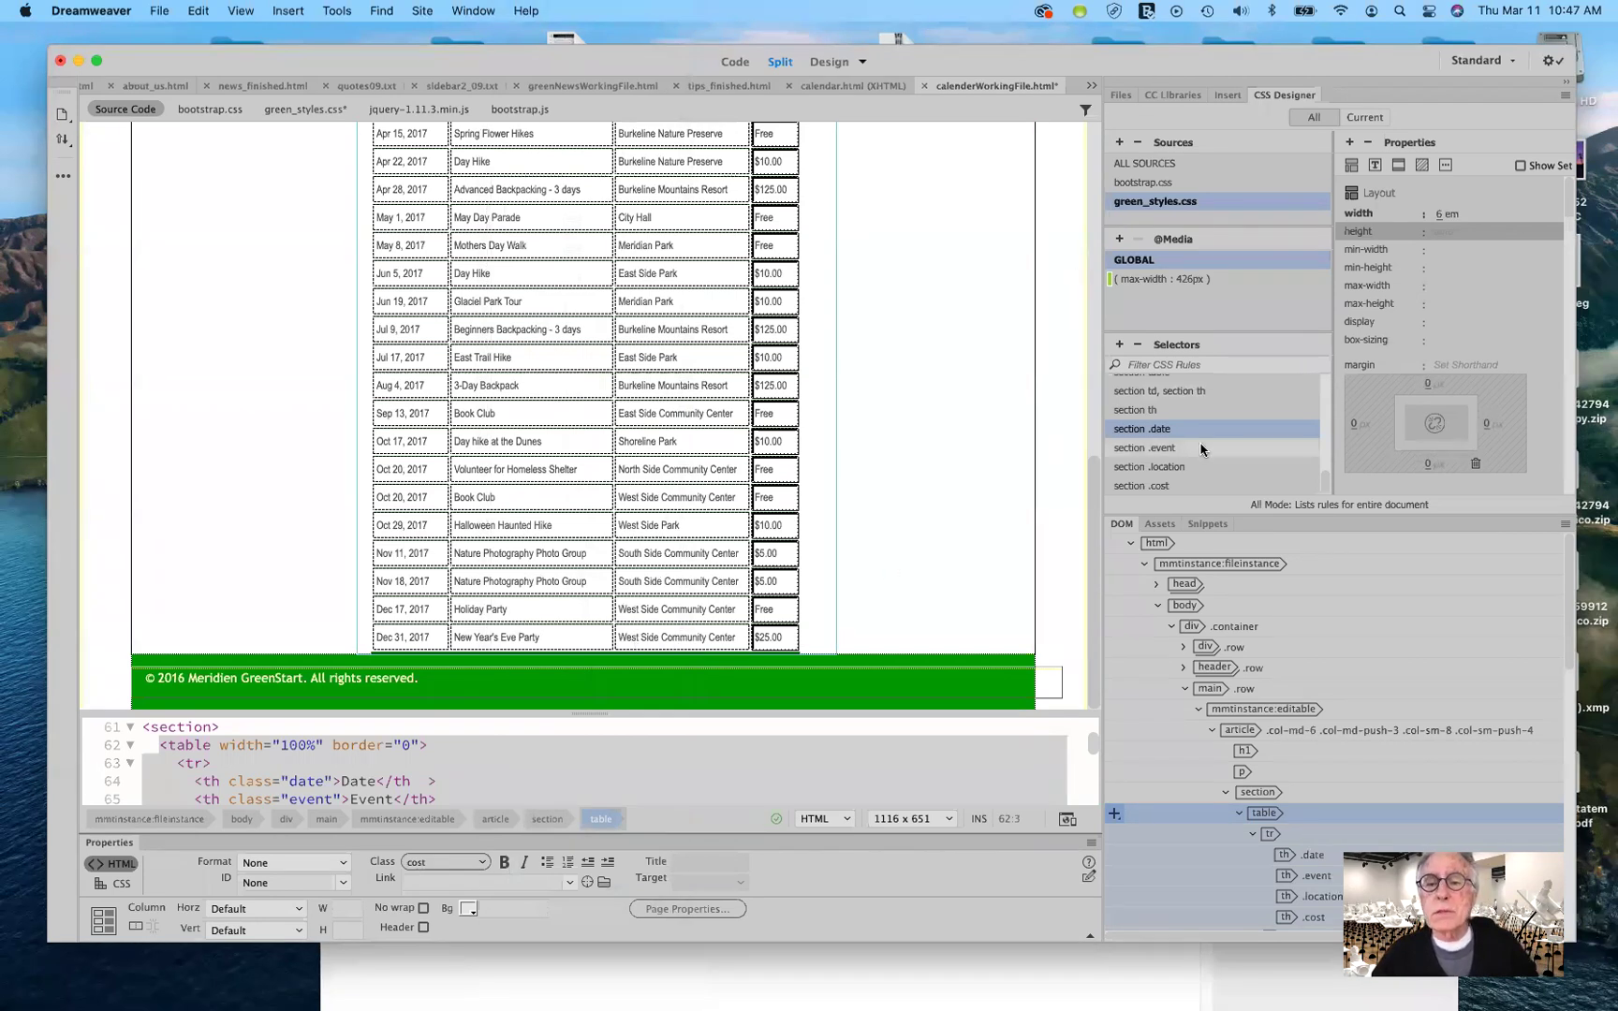
# Set the text alignment of the section .cost rule to center.
pyautogui.click(1175, 486)
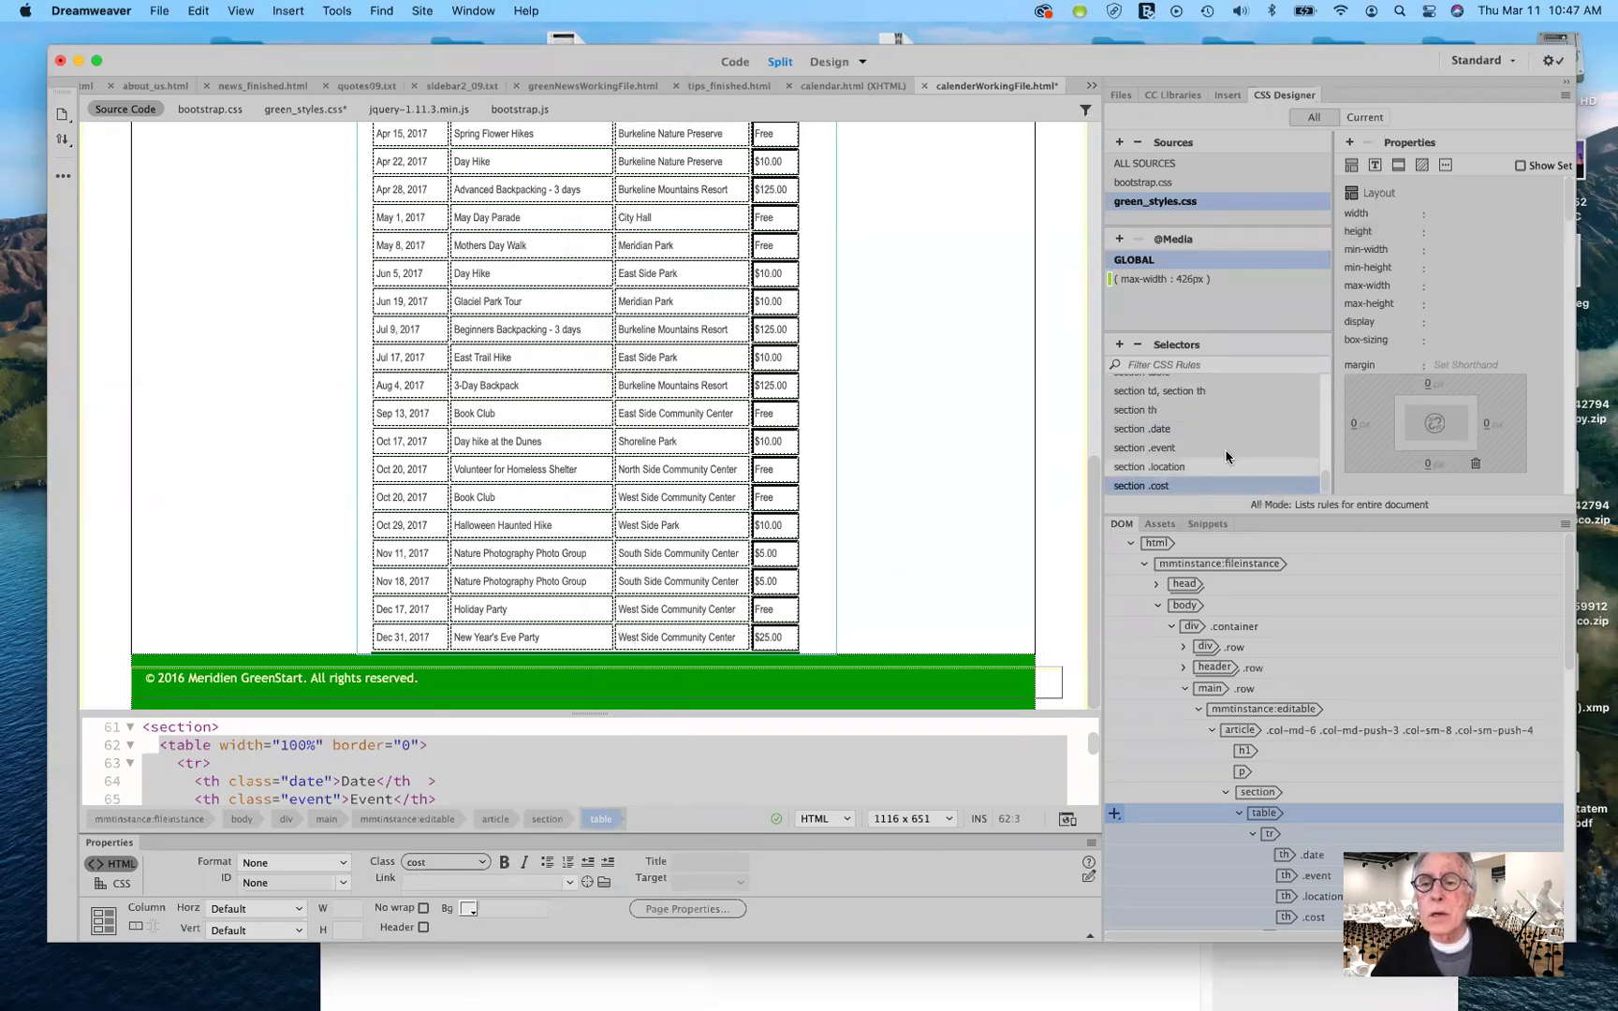
pyautogui.click(1376, 166)
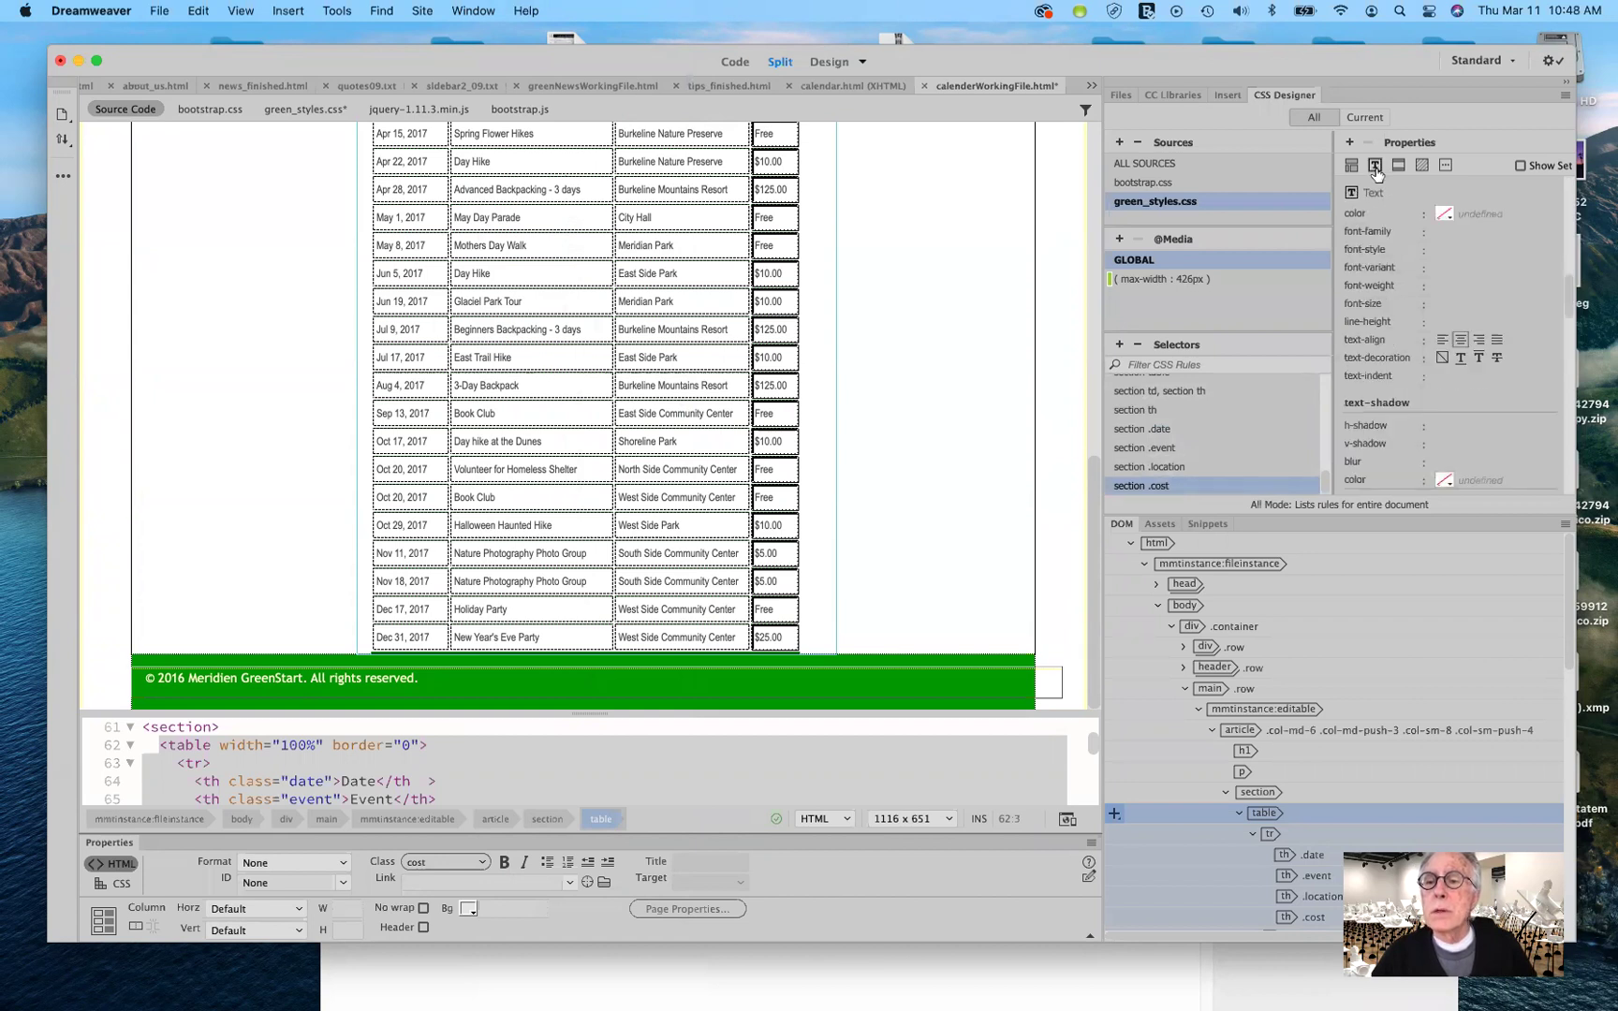
pyautogui.click(1461, 340)
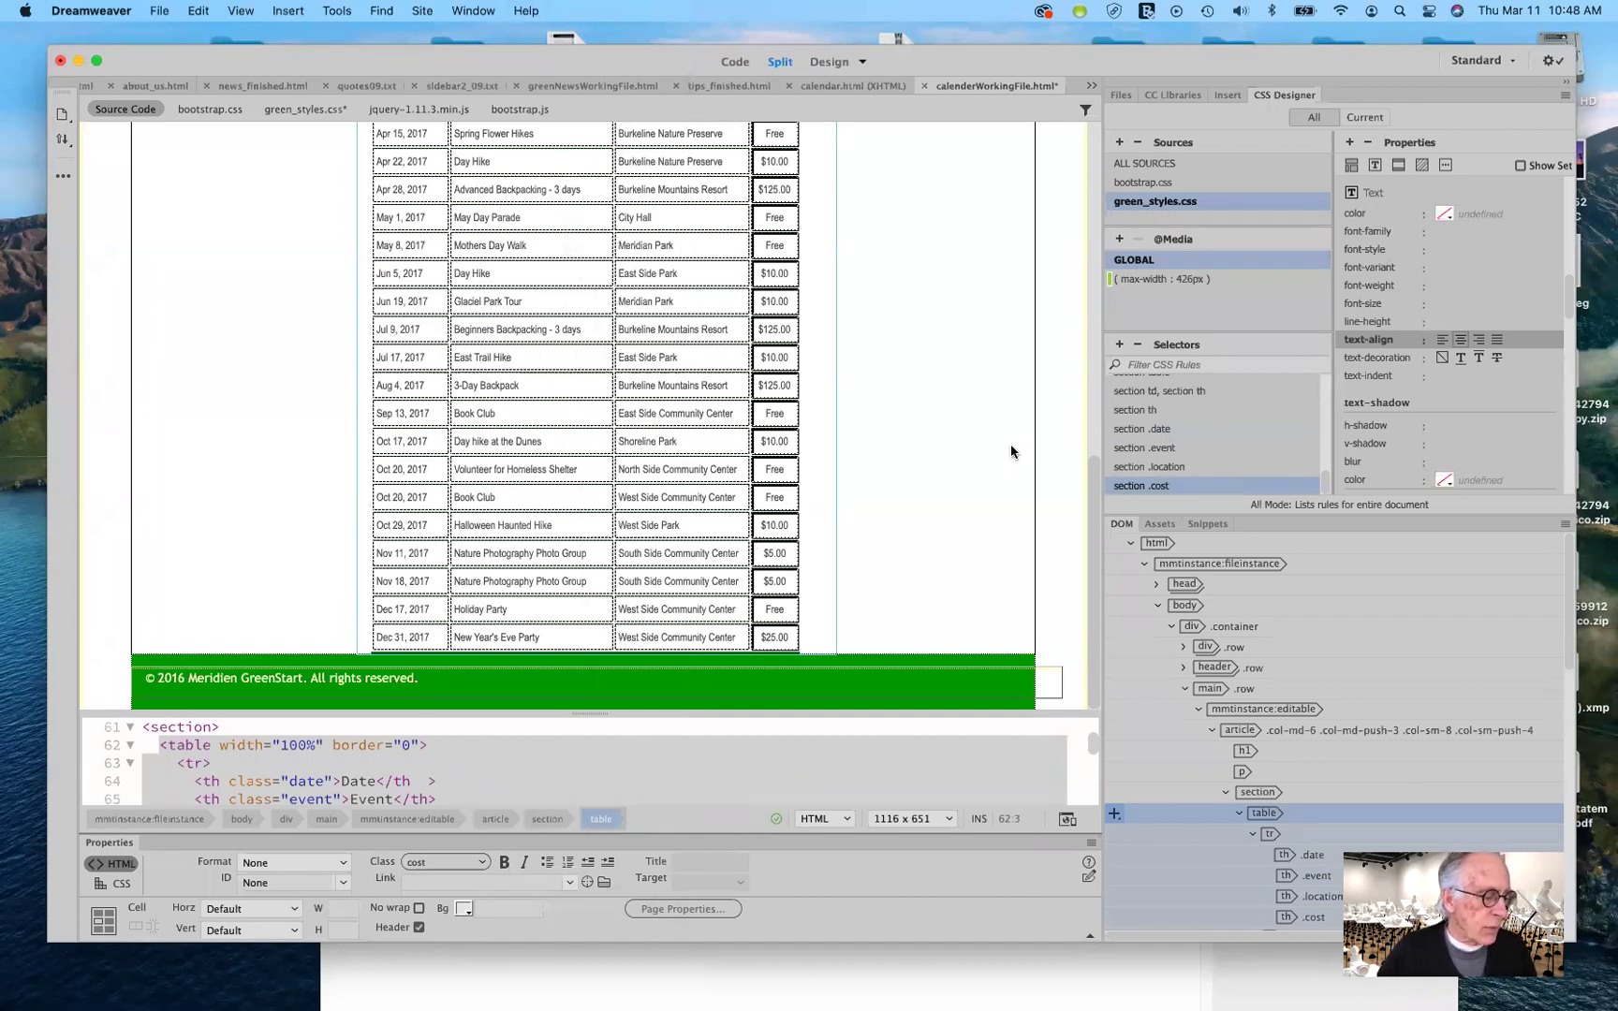
# Set the width of the section .cost rule to 4 em.
pyautogui.click(1351, 165)
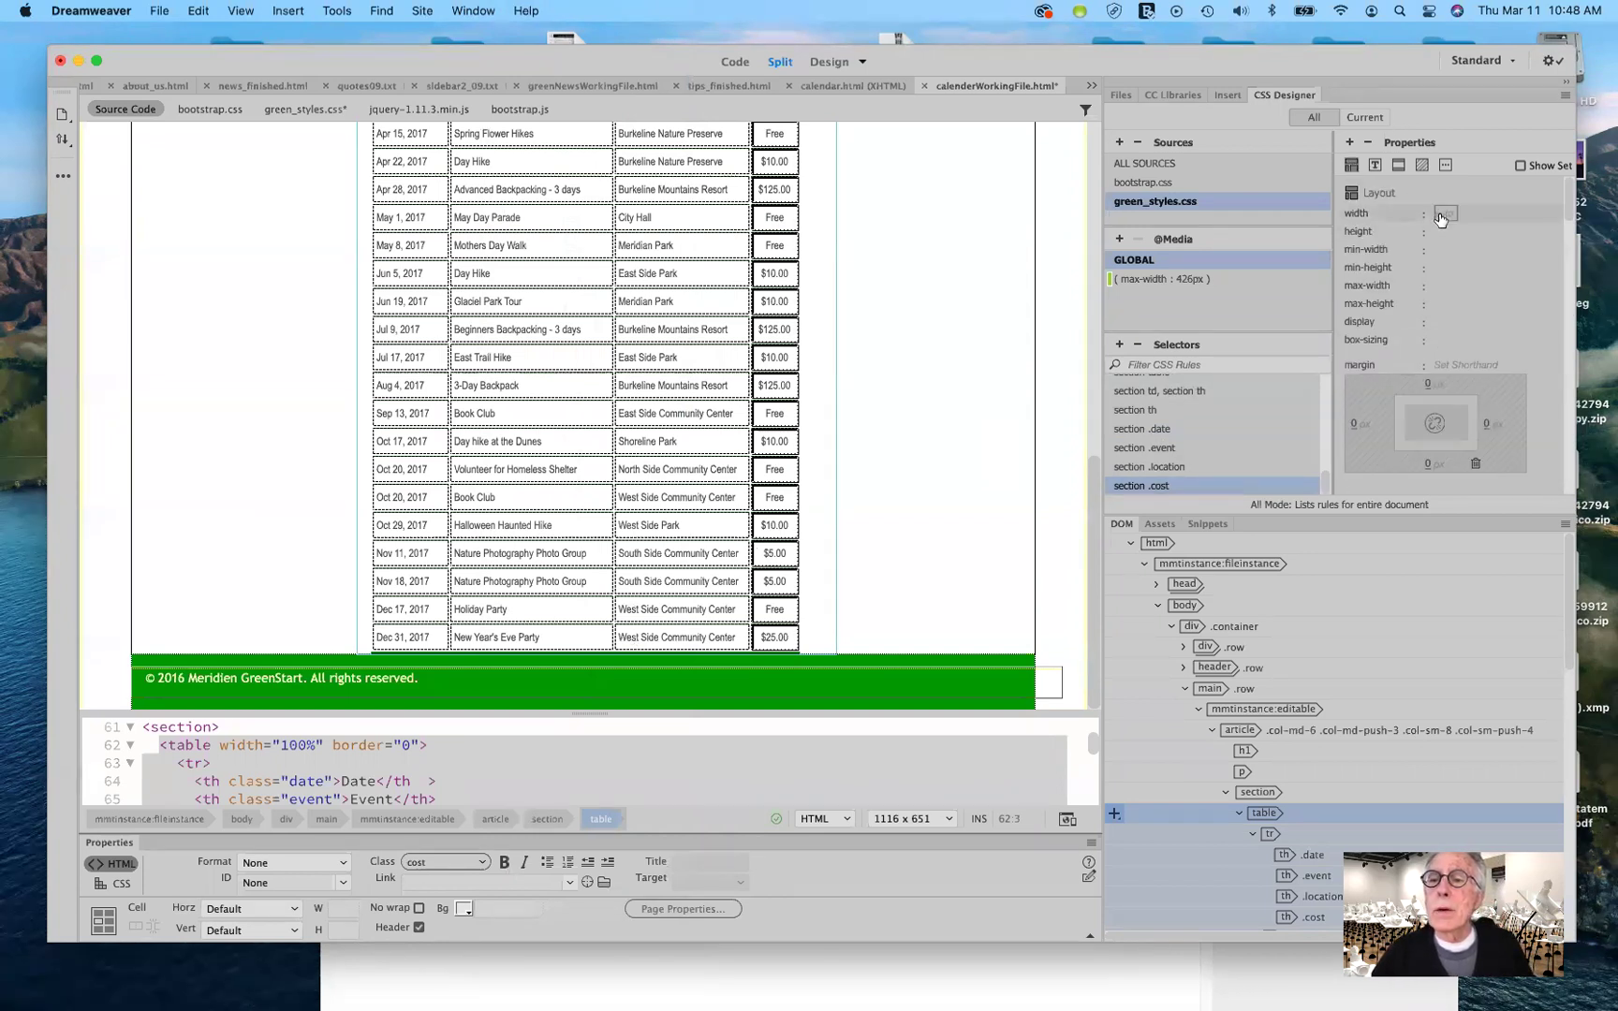
pyautogui.click(1447, 214)
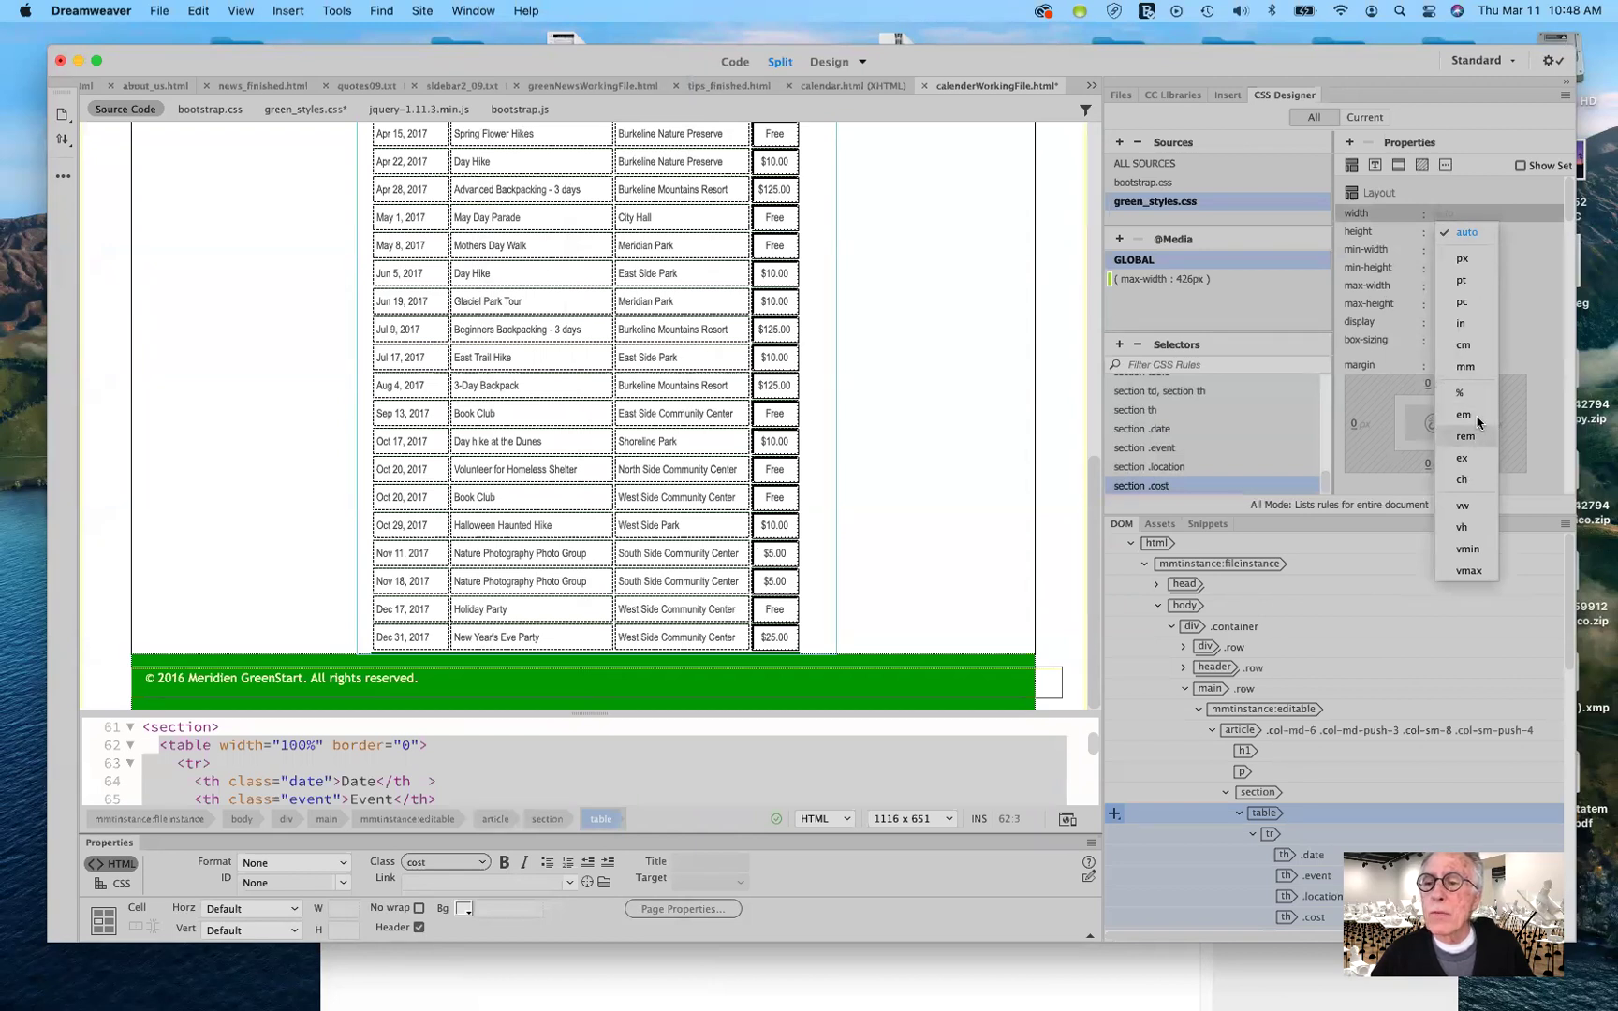
pyautogui.click(1464, 414)
pyautogui.click(1440, 215)
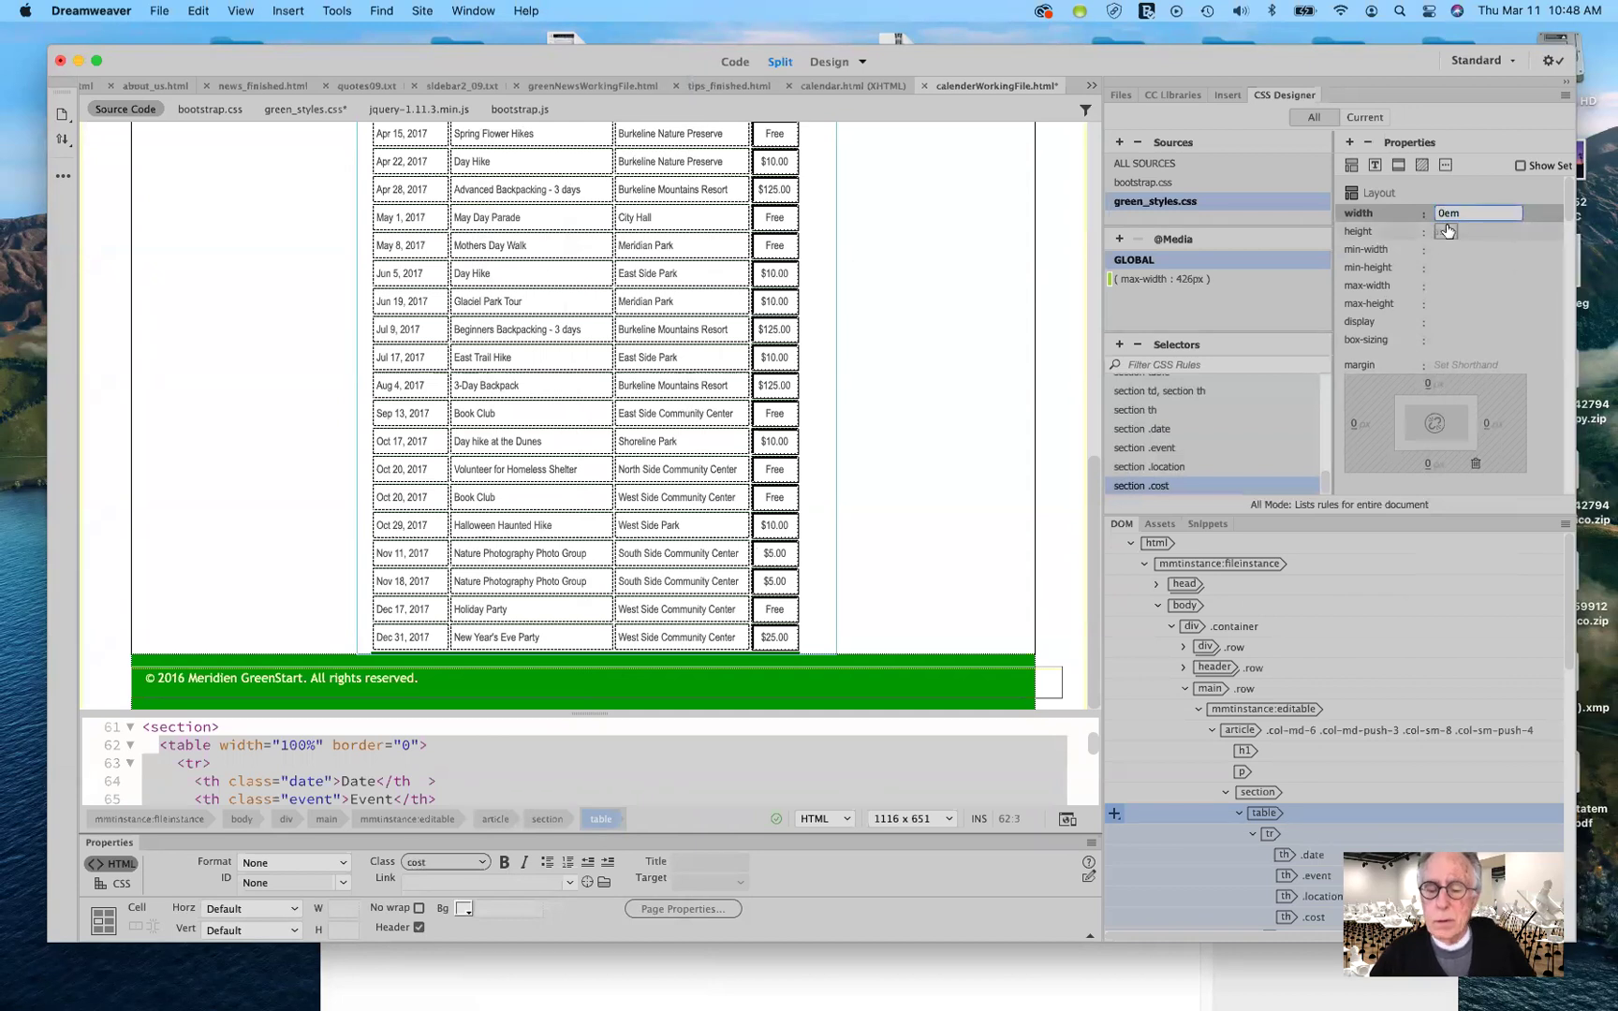
pyautogui.press('BackSpace')
pyautogui.write('4')
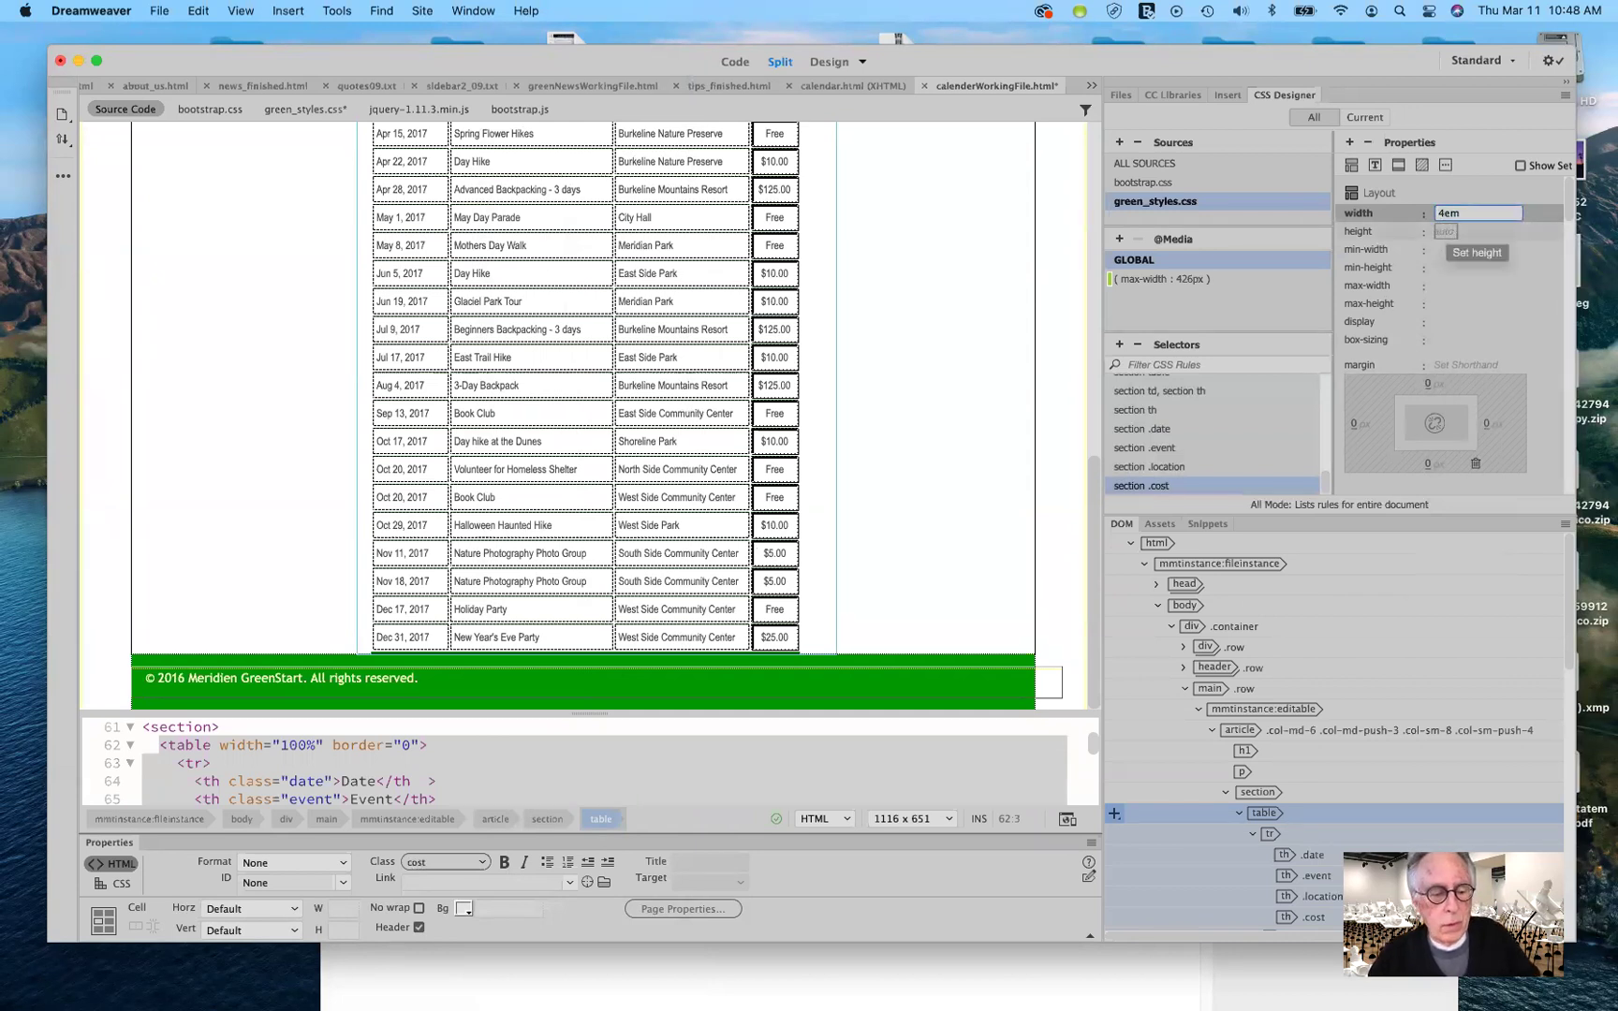
pyautogui.press('Return')
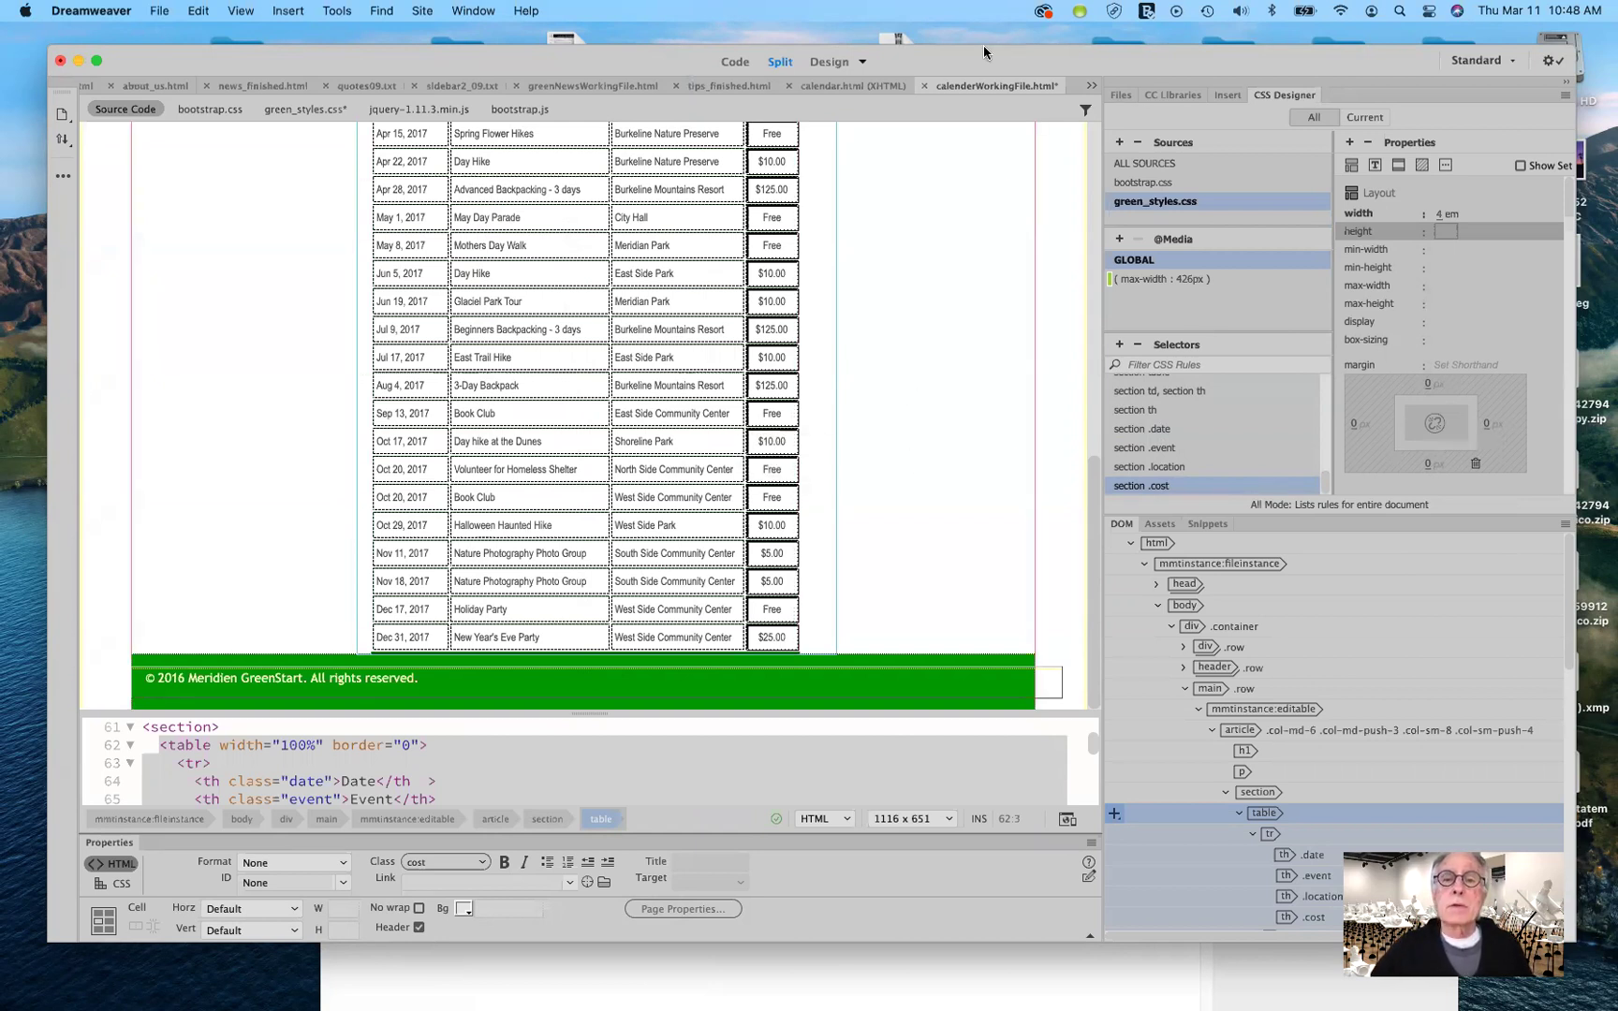
# Switch the page preview to Live view and review the styled event table down its rows.
pyautogui.click(863, 62)
pyautogui.click(909, 285)
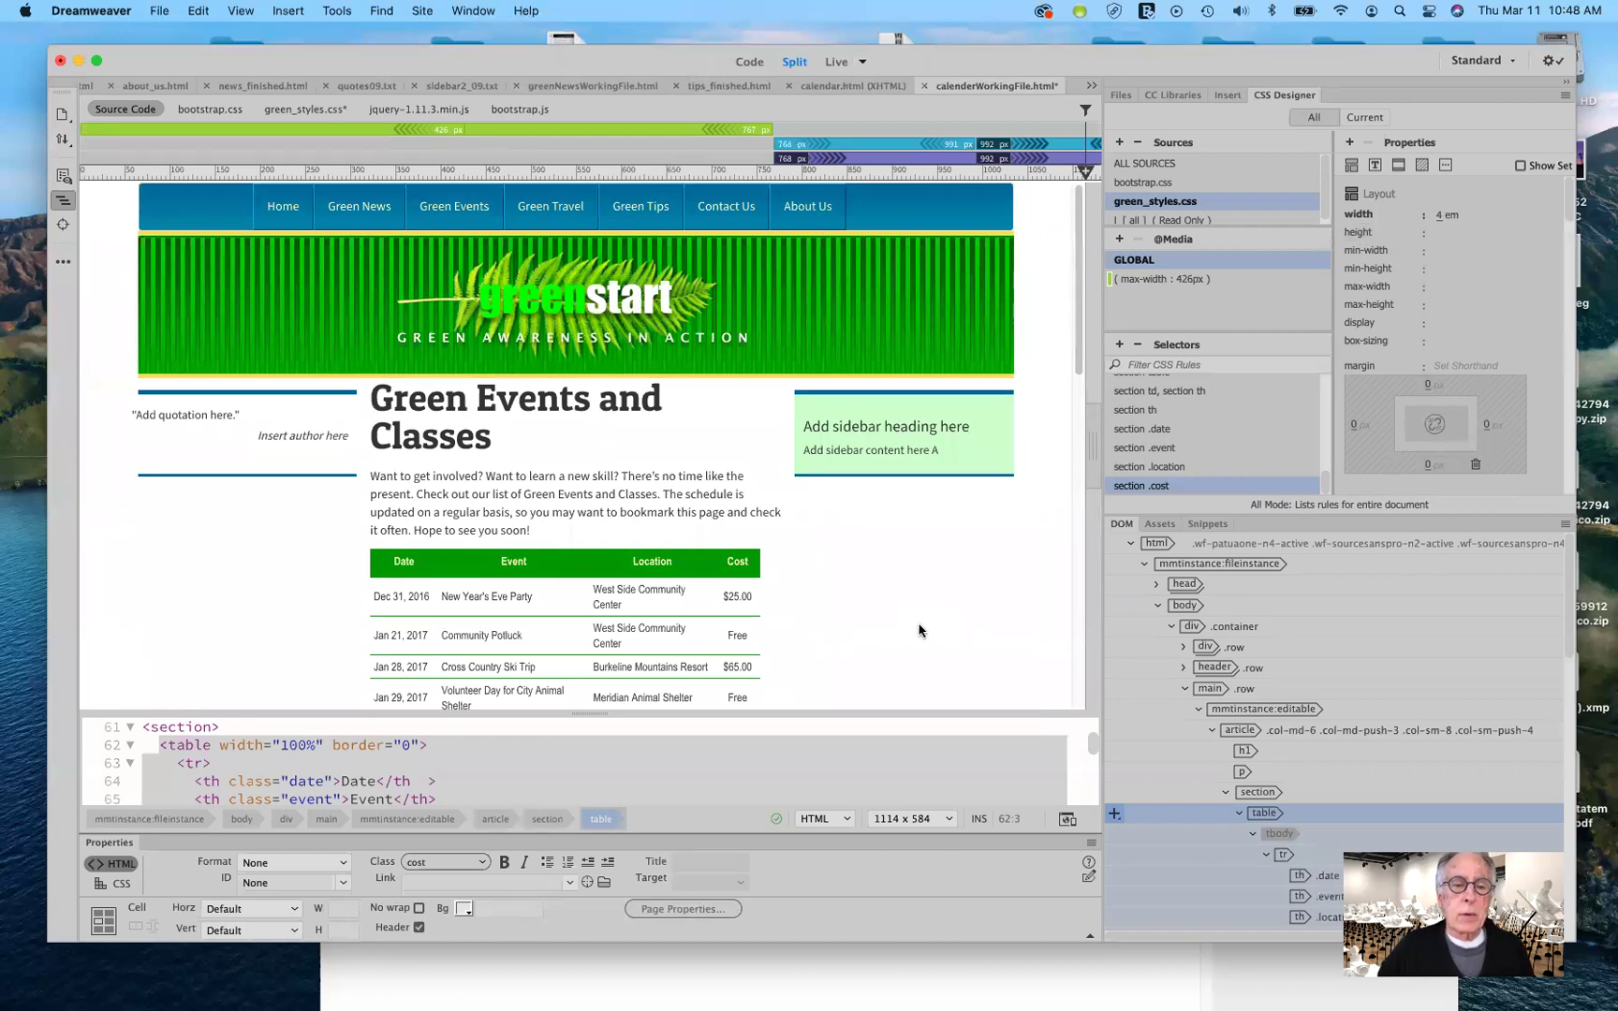
pyautogui.click(700, 613)
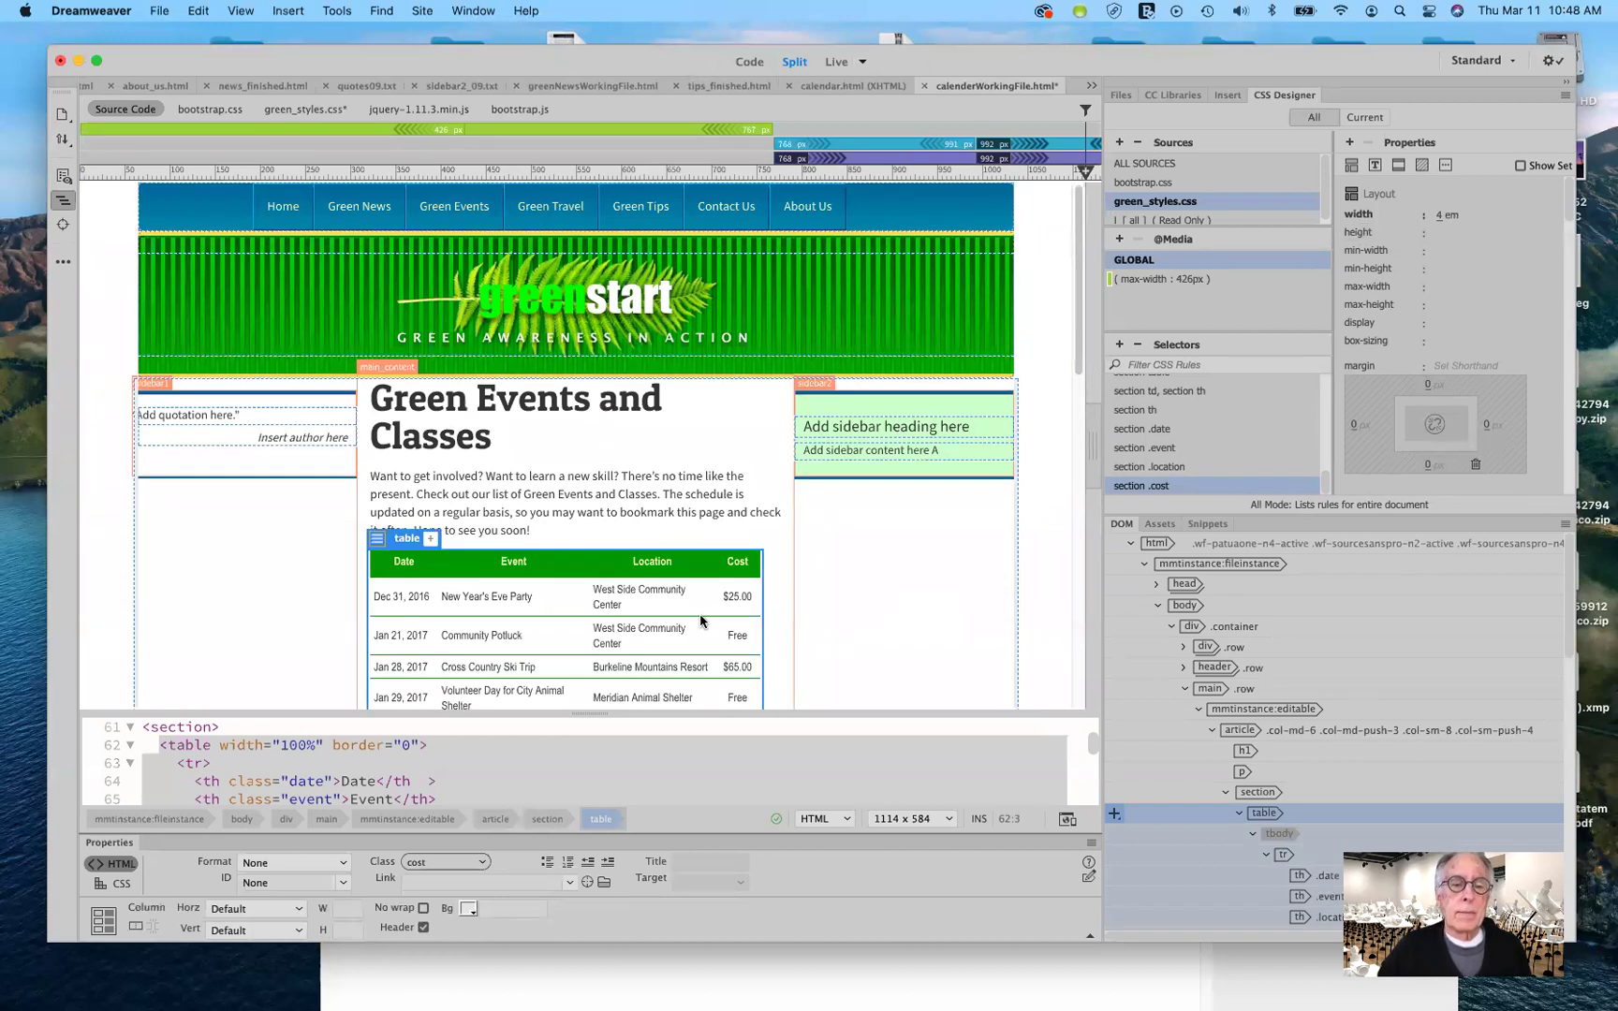
pyautogui.scroll(-10, 712, 614)
pyautogui.scroll(-3, 715, 615)
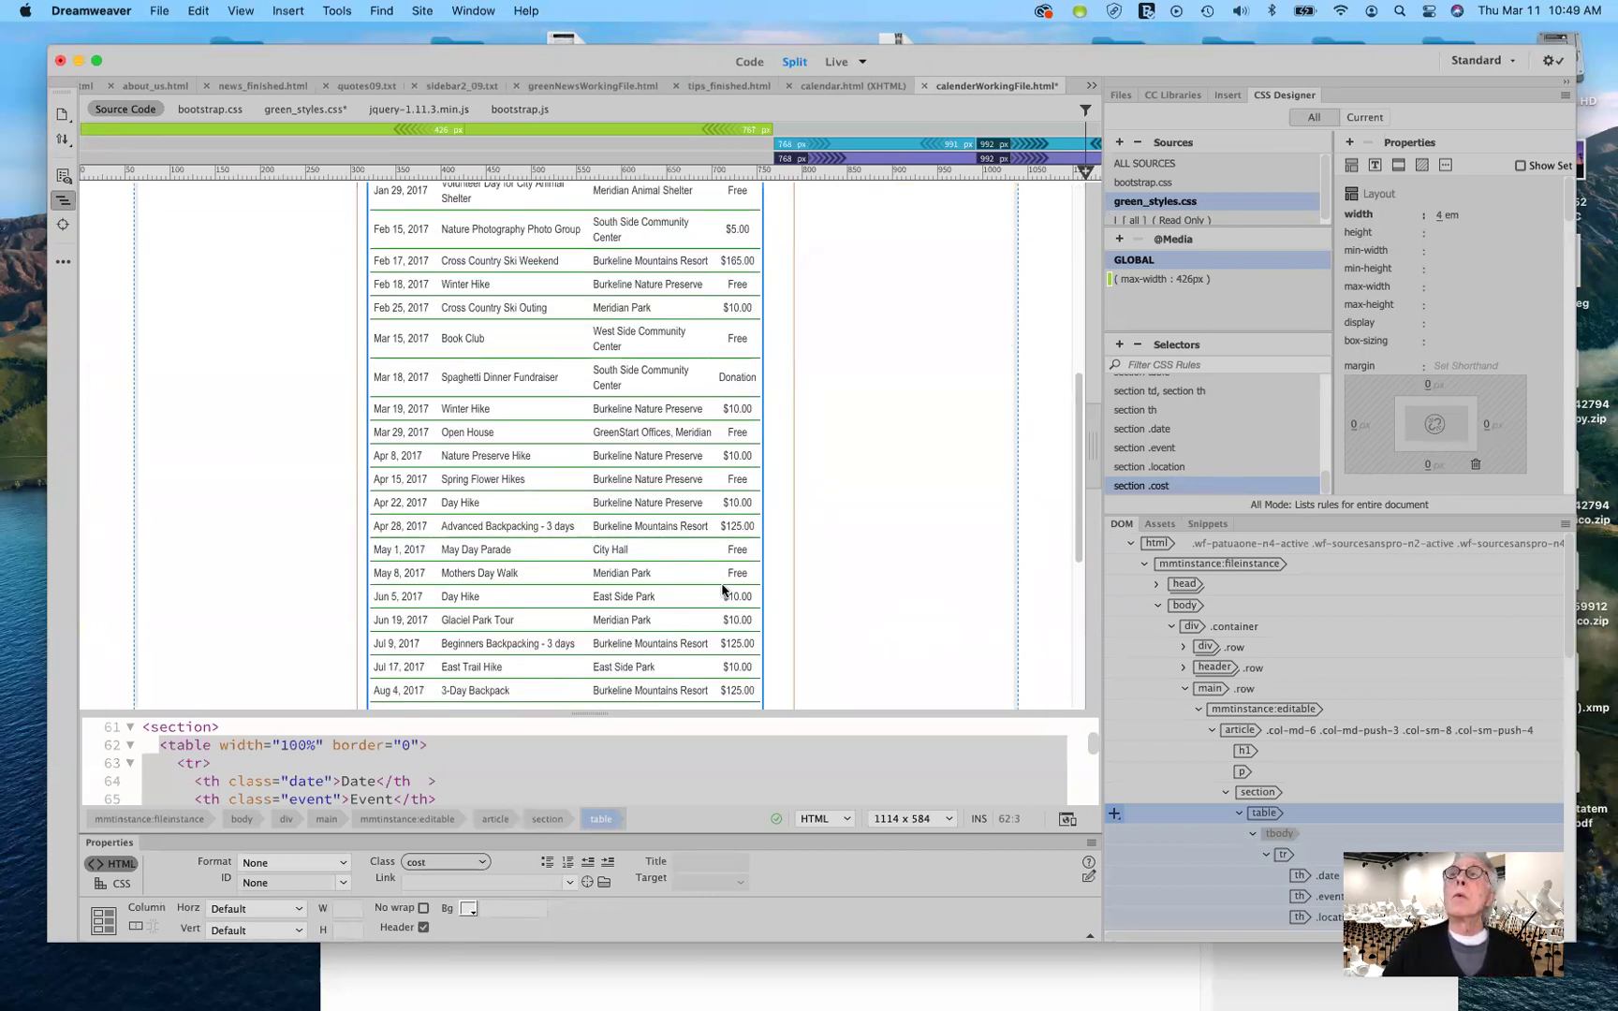
# Review the remaining rows of the styled event table down to the page footer and back up to its header.
pyautogui.scroll(-3, 724, 590)
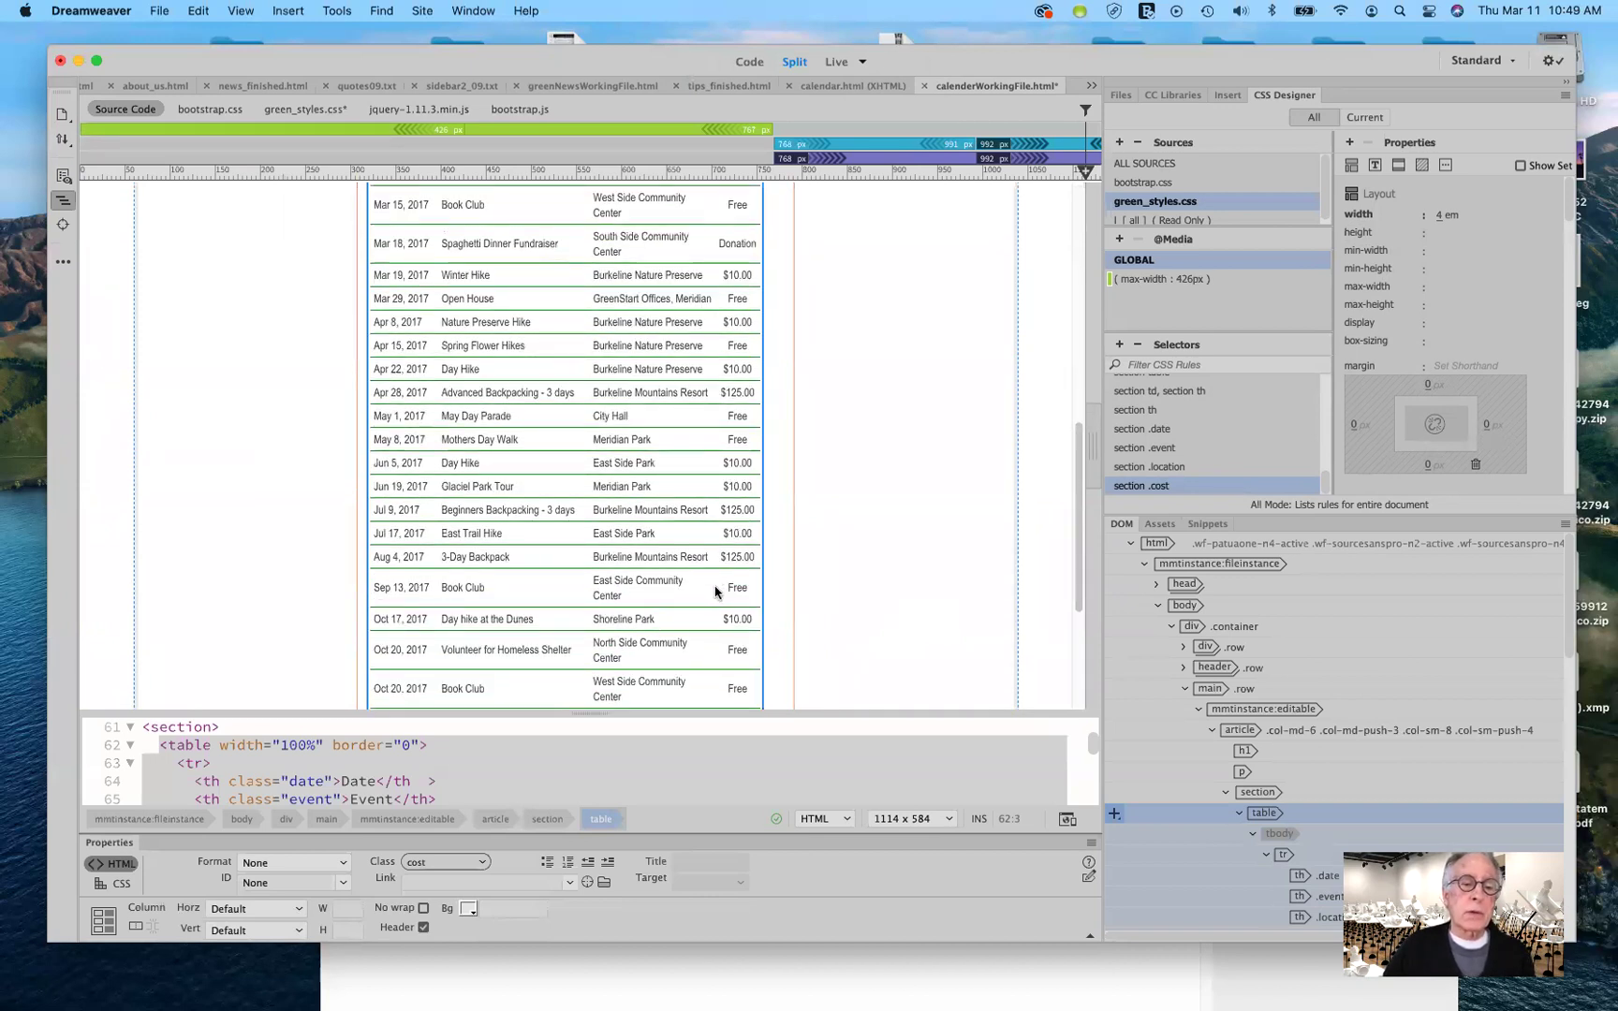
pyautogui.scroll(-5, 716, 592)
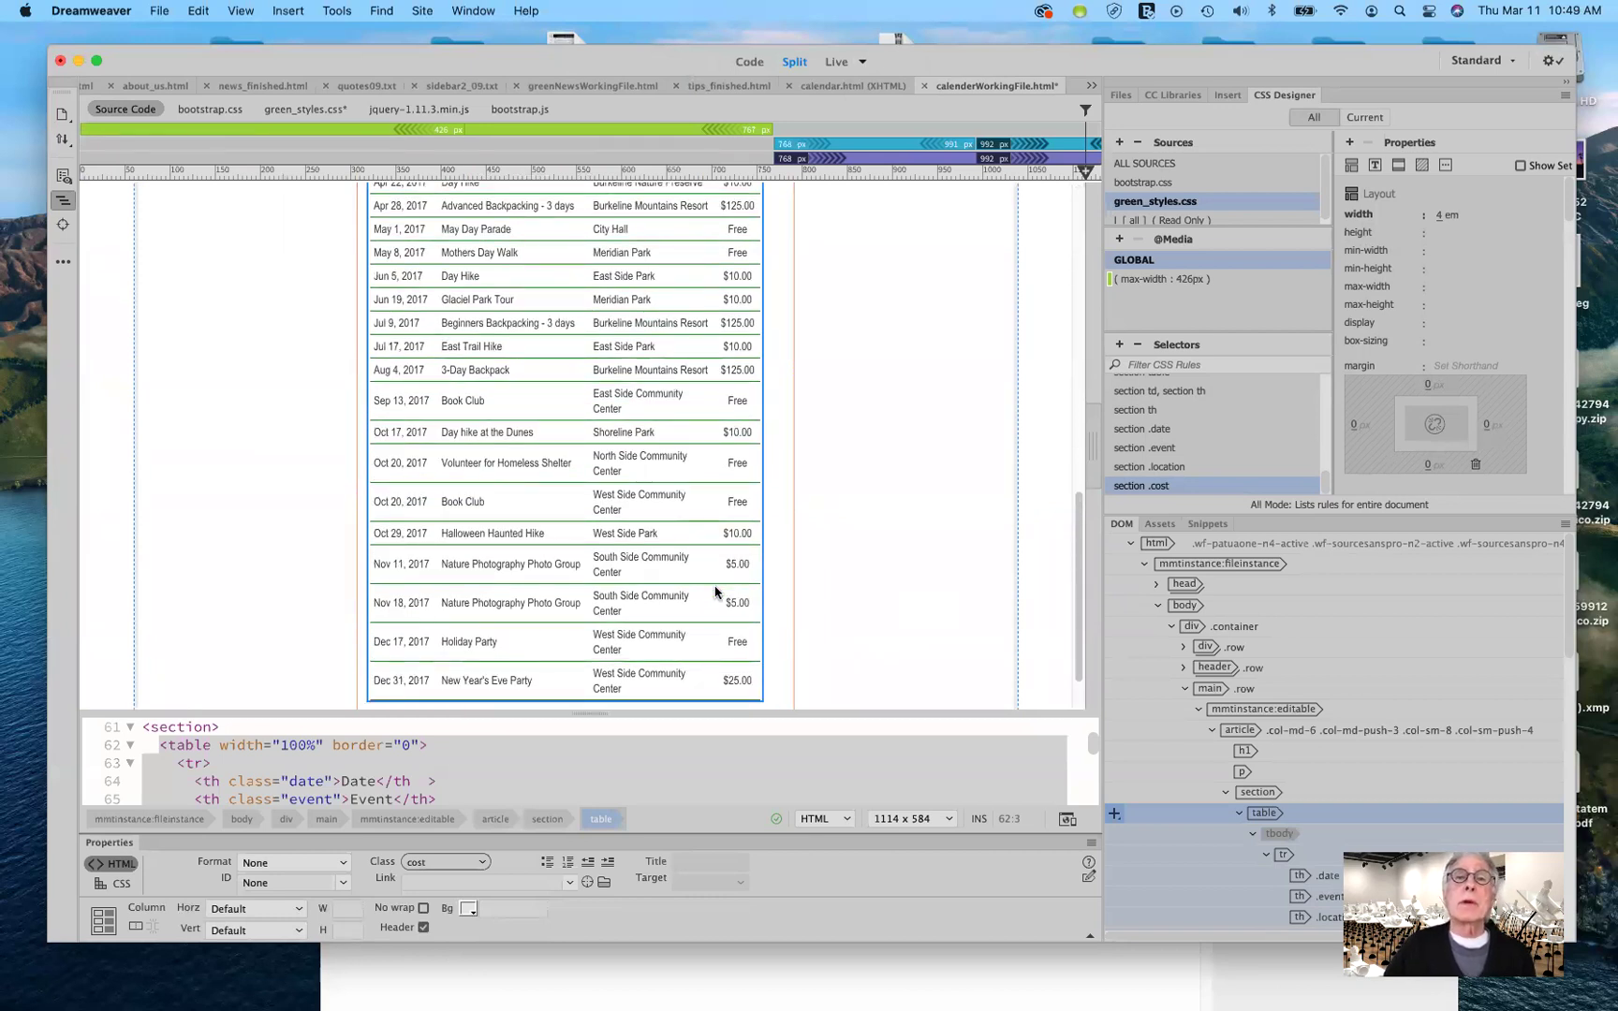
pyautogui.scroll(-1, 716, 592)
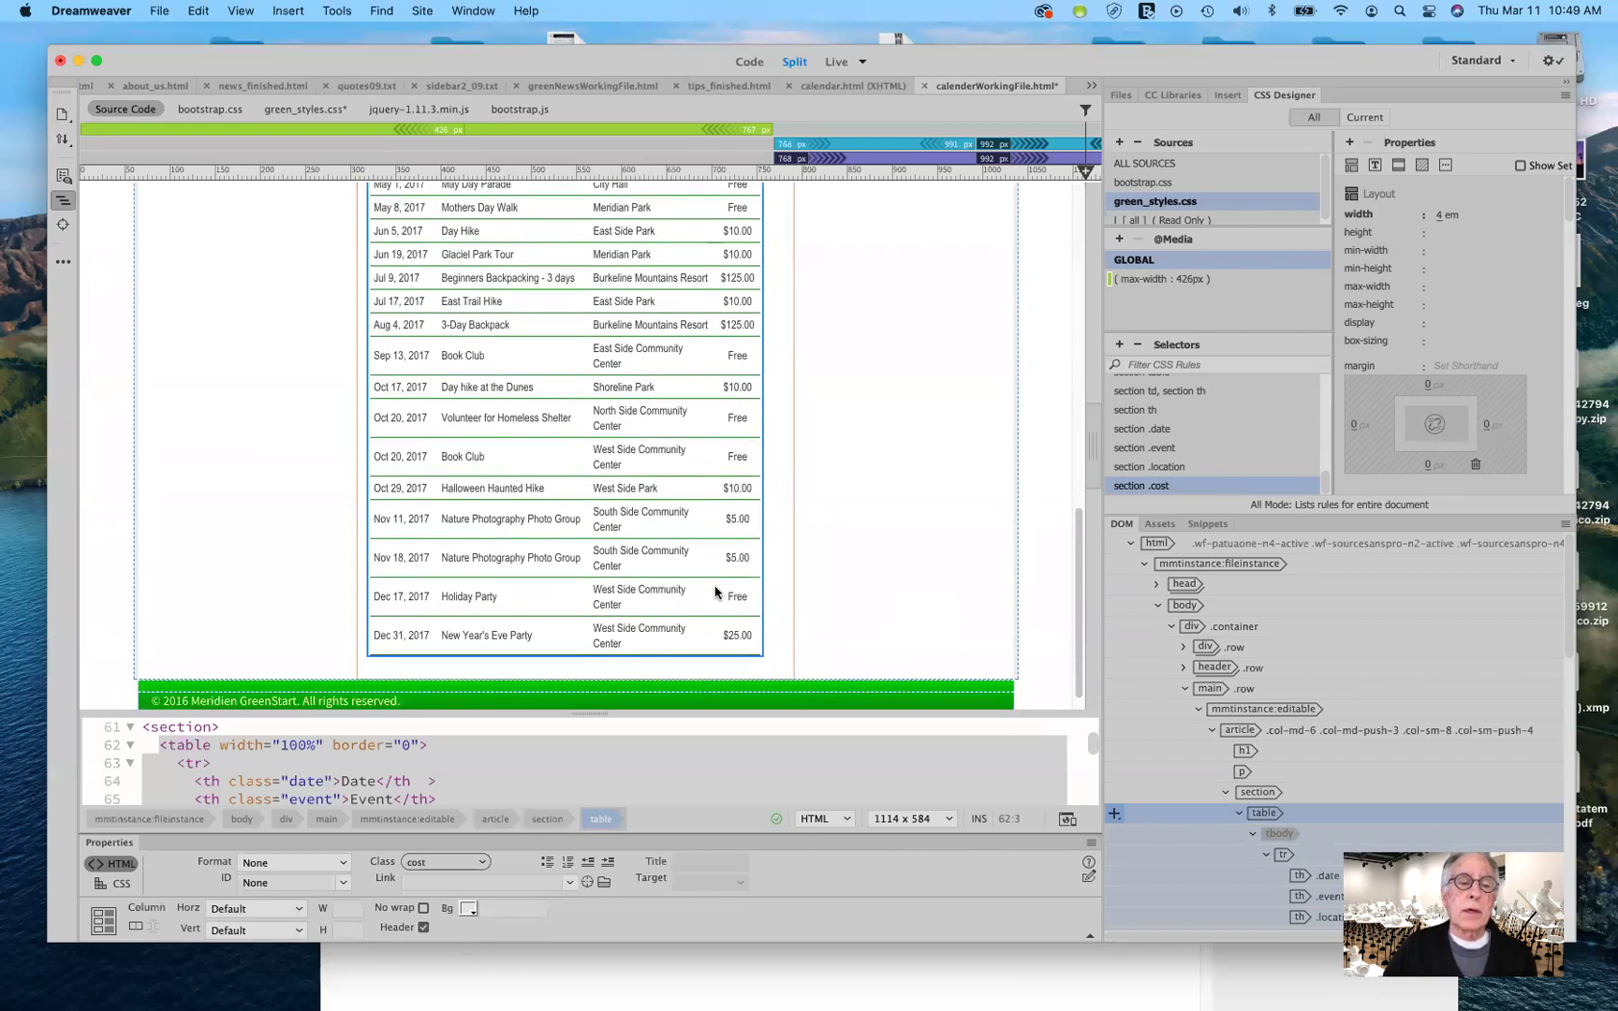
pyautogui.scroll(3, 715, 592)
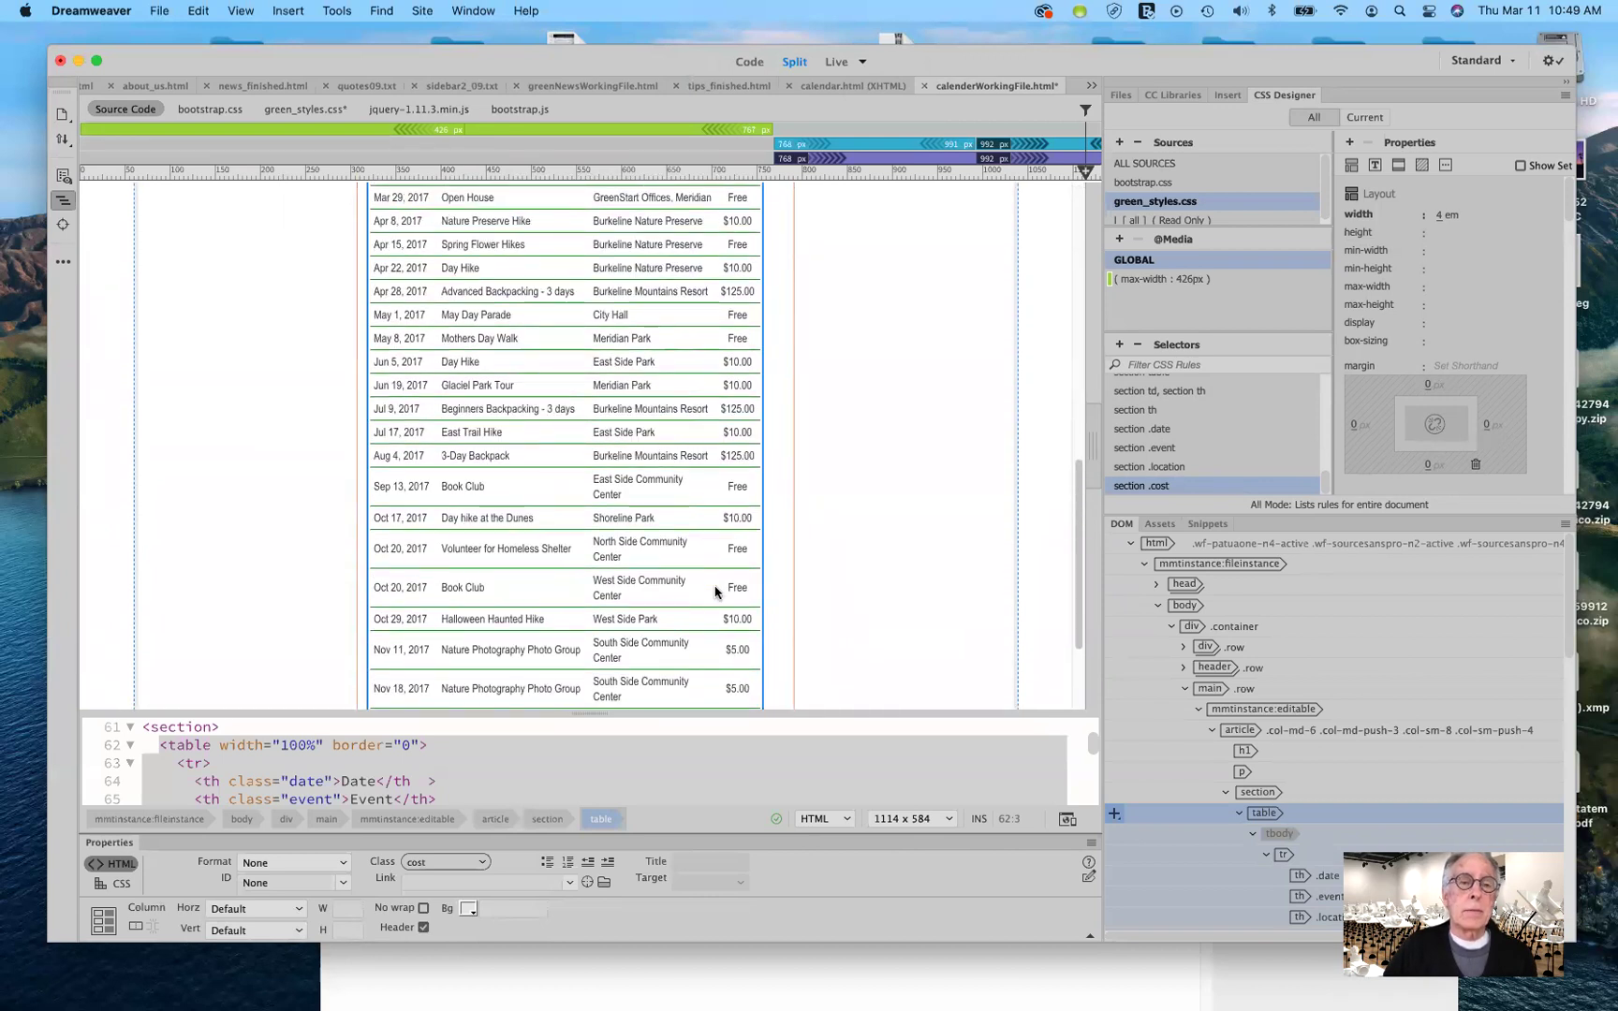
pyautogui.scroll(2, 715, 592)
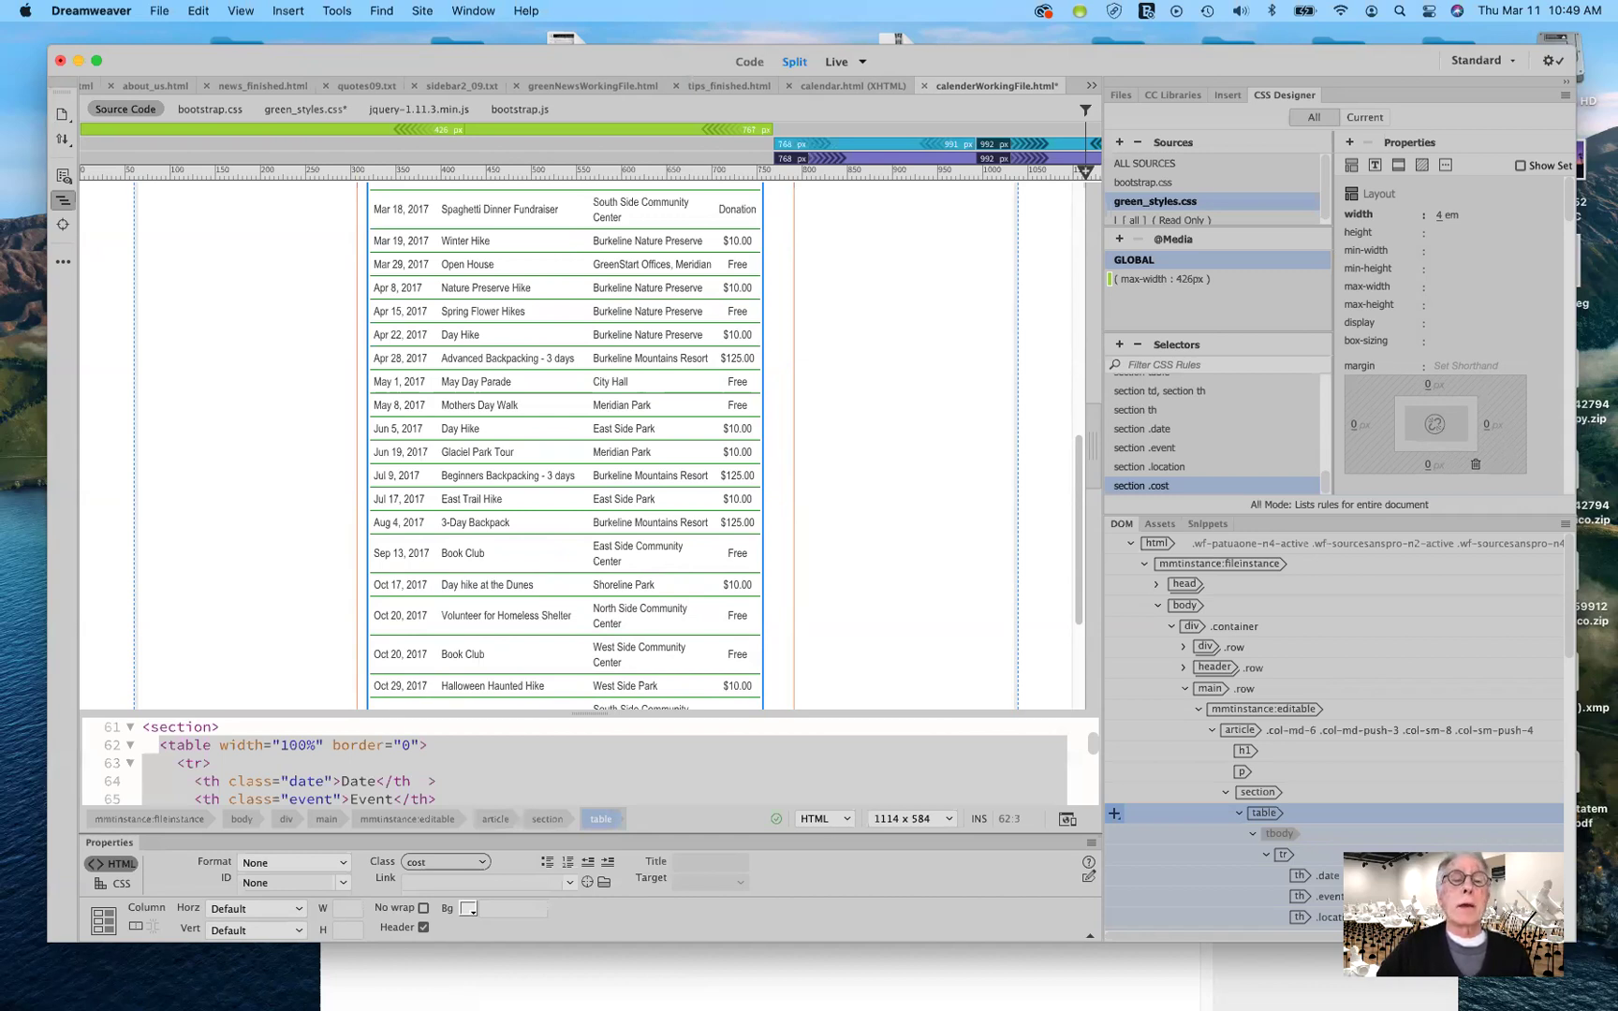
pyautogui.scroll(2, 859, 443)
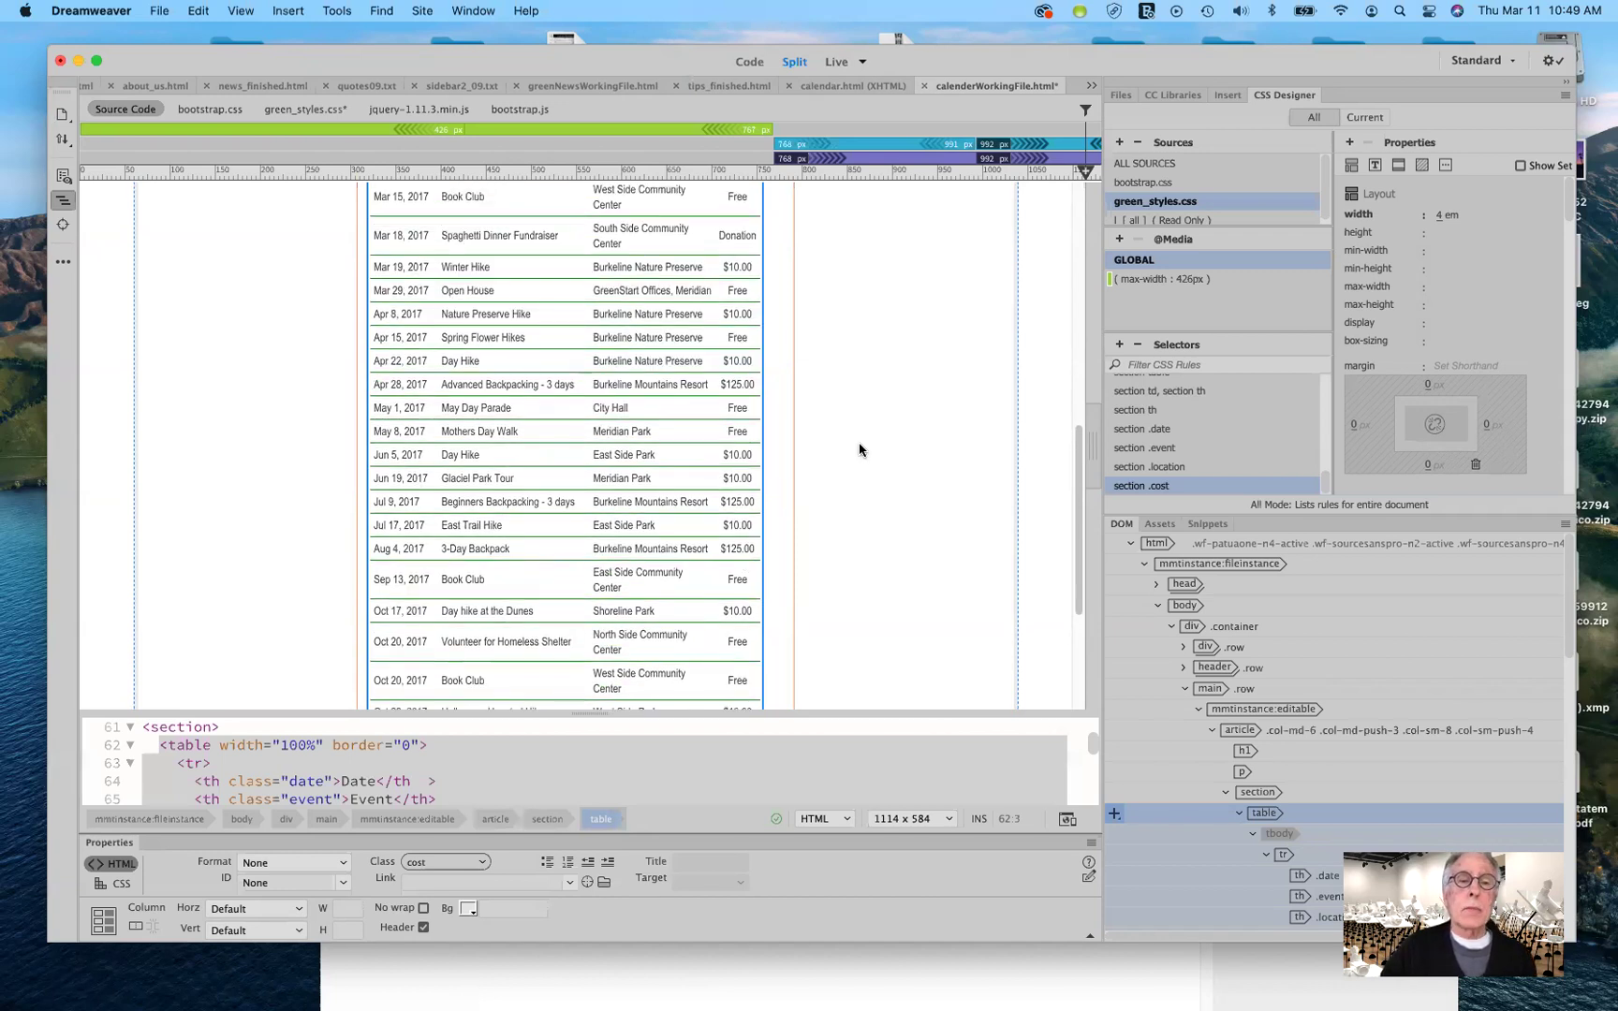
pyautogui.scroll(10, 859, 446)
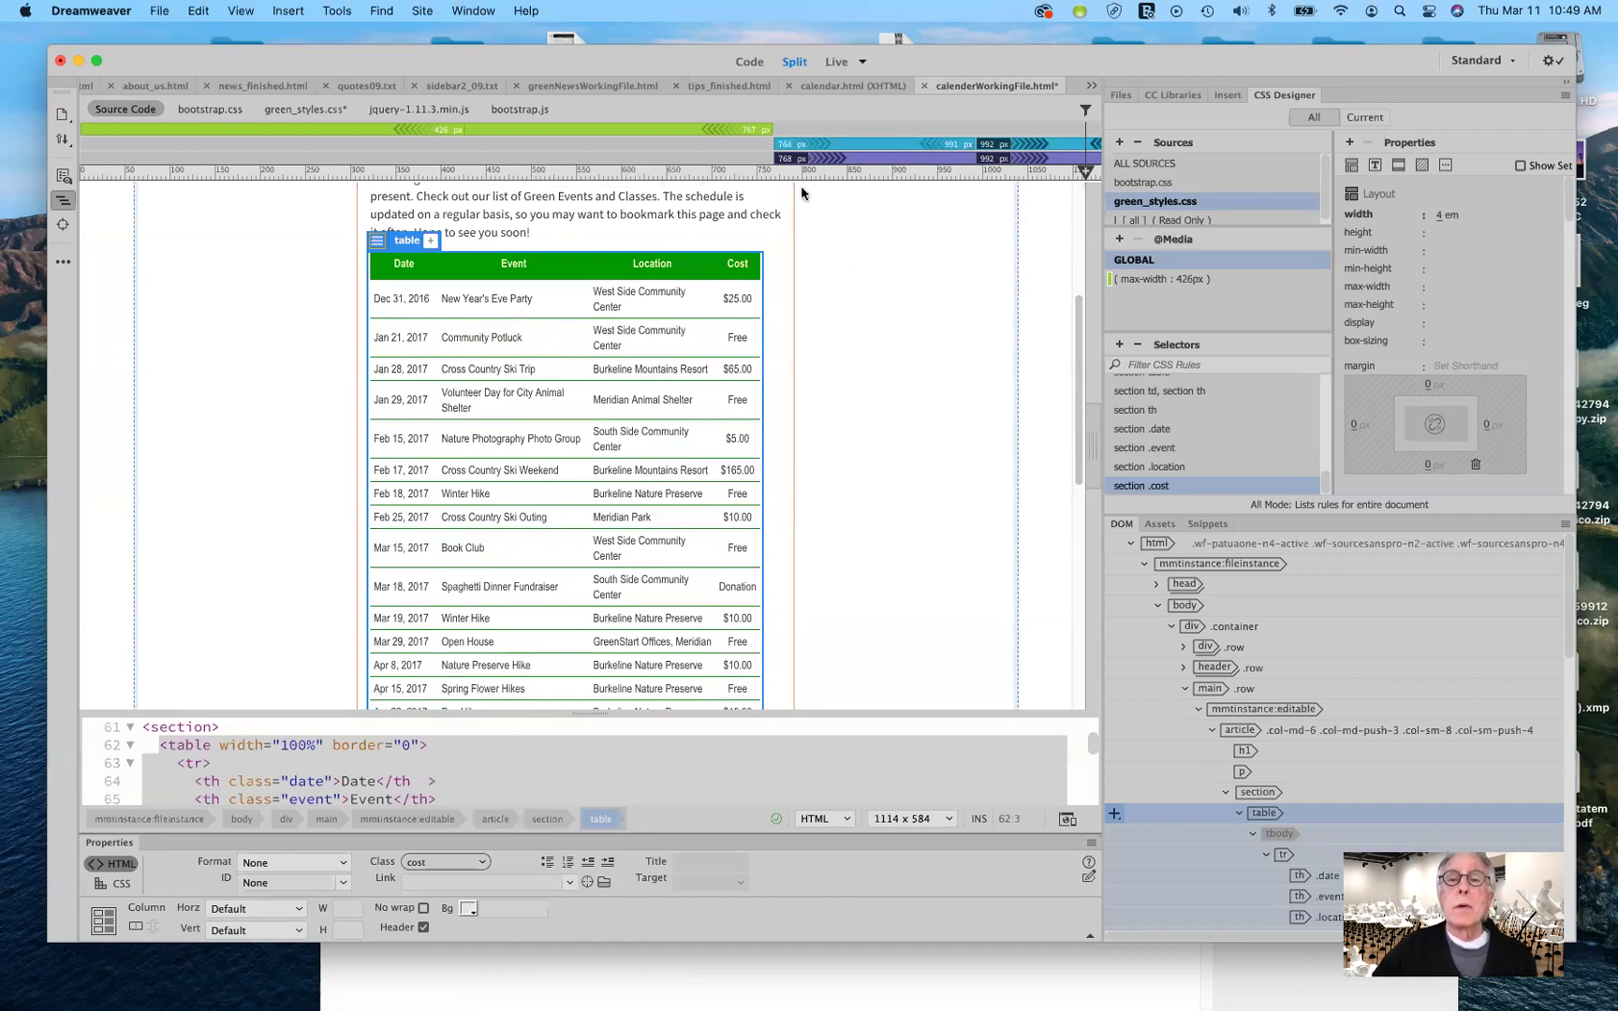
# Switch the page preview to Design view, and select the entire unstyled event table in calendar.html.
pyautogui.click(864, 62)
pyautogui.click(923, 290)
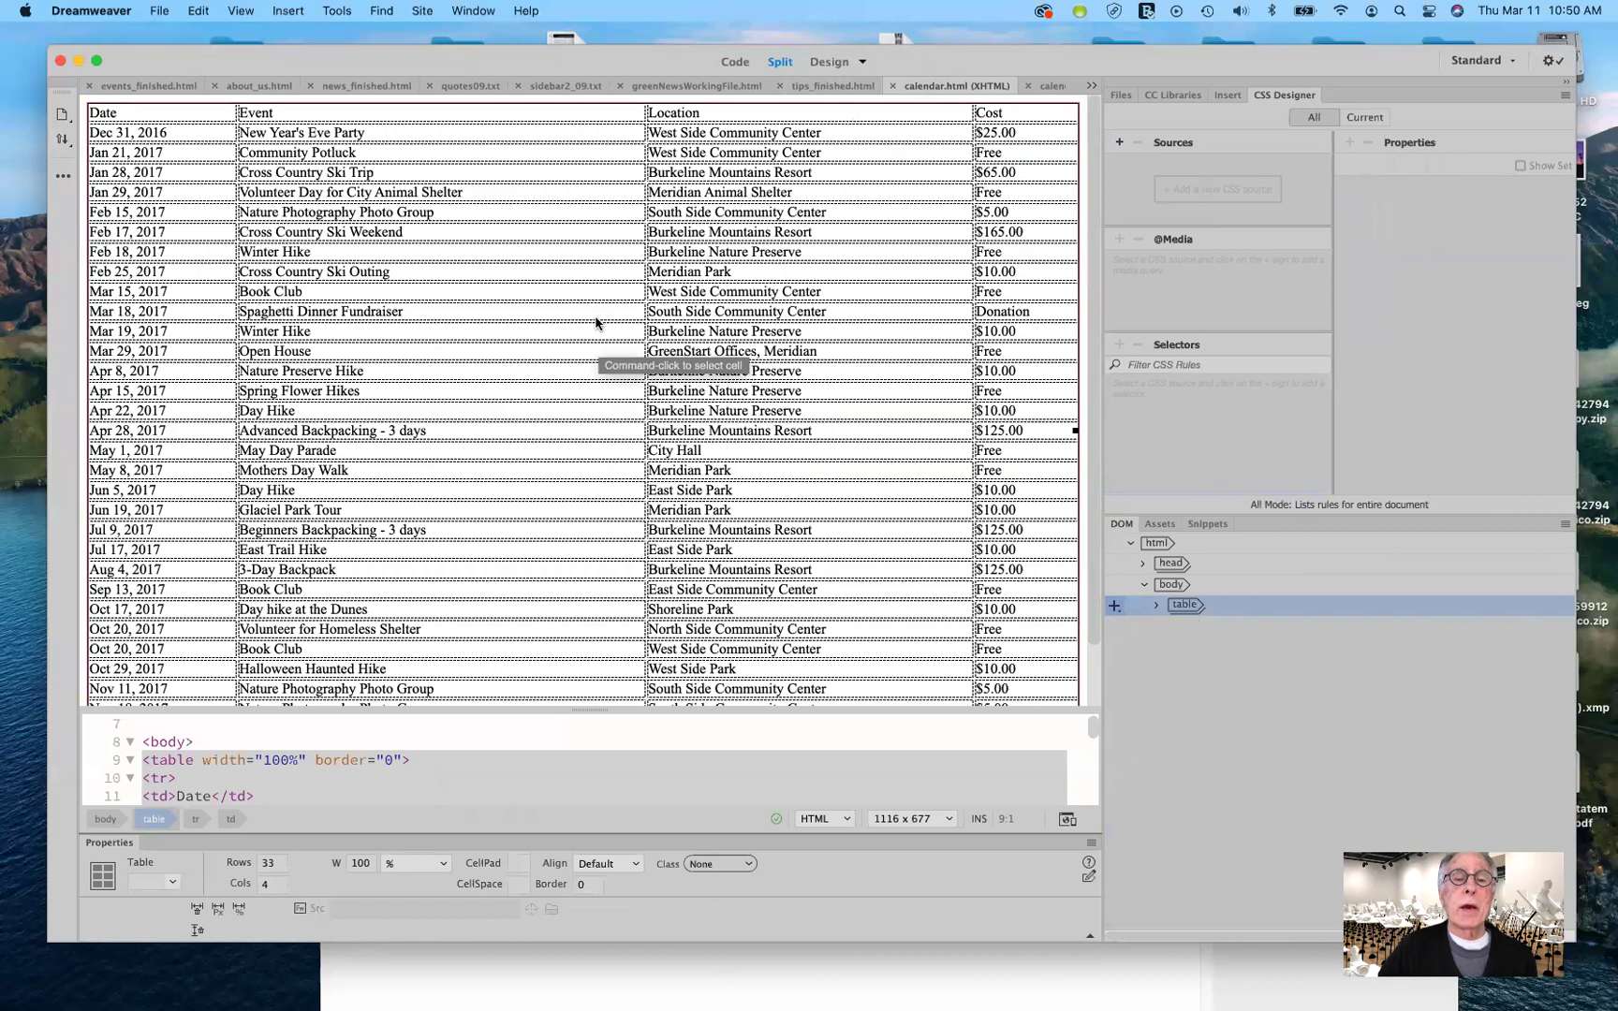
pyautogui.click(614, 288)
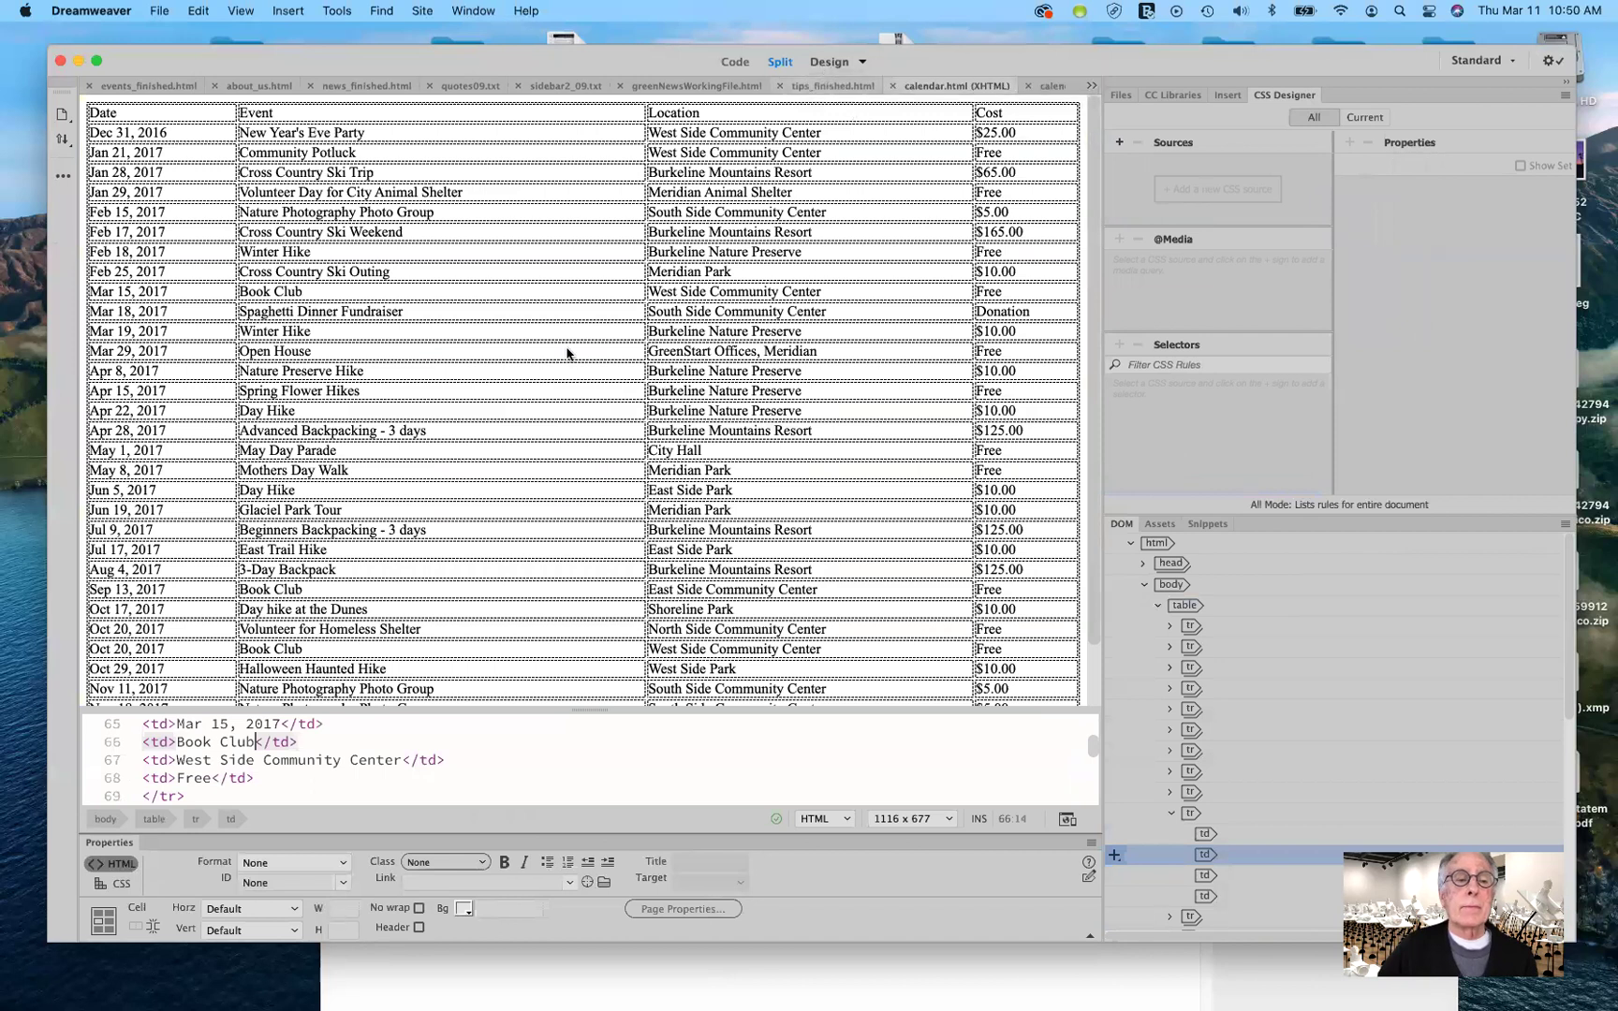
pyautogui.click(510, 431)
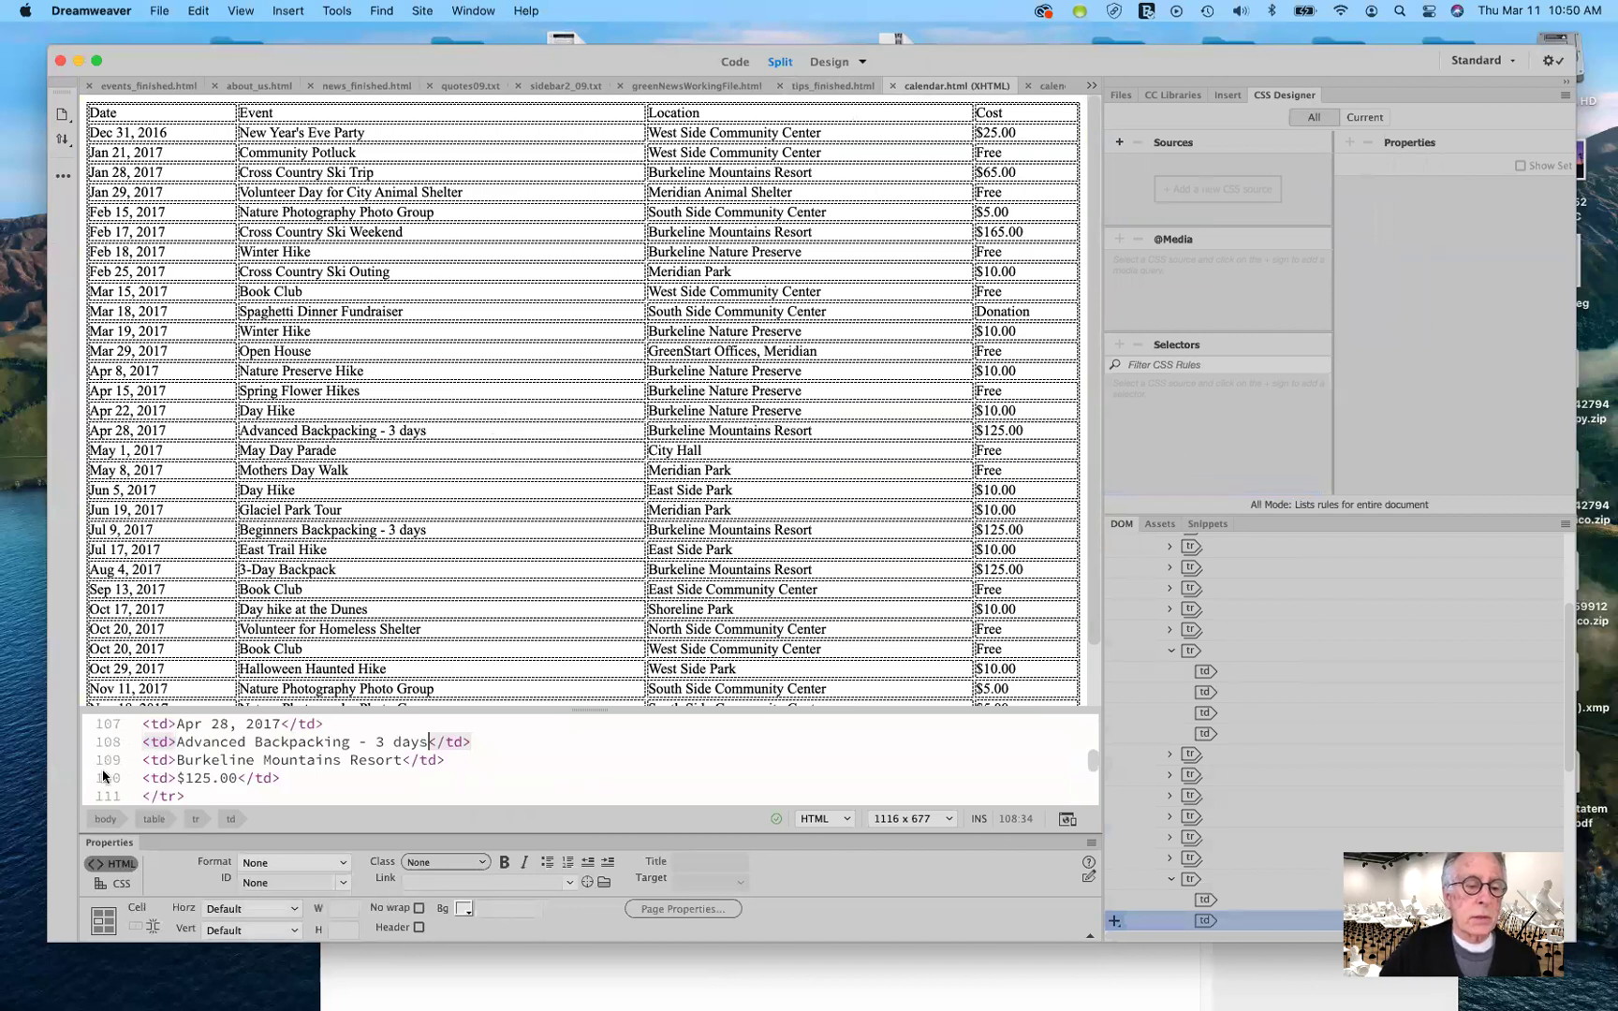
pyautogui.click(153, 820)
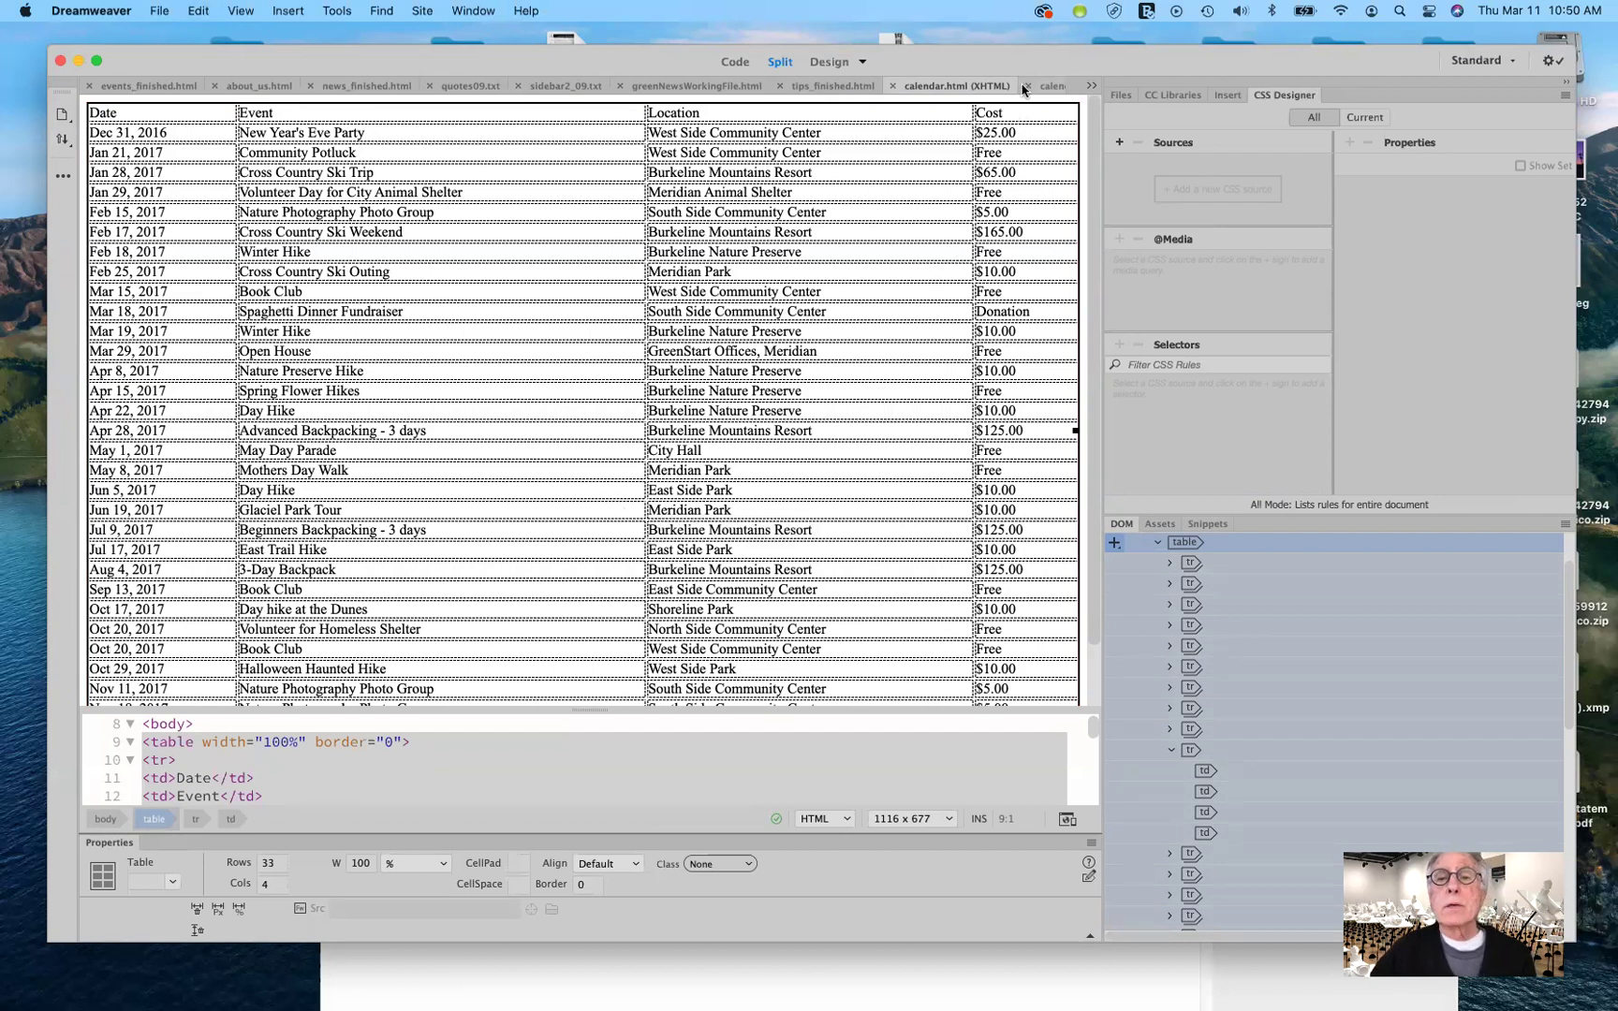
# Return to calenderWorkingFile.html and select the whole event table inside the section element.
pyautogui.click(1048, 87)
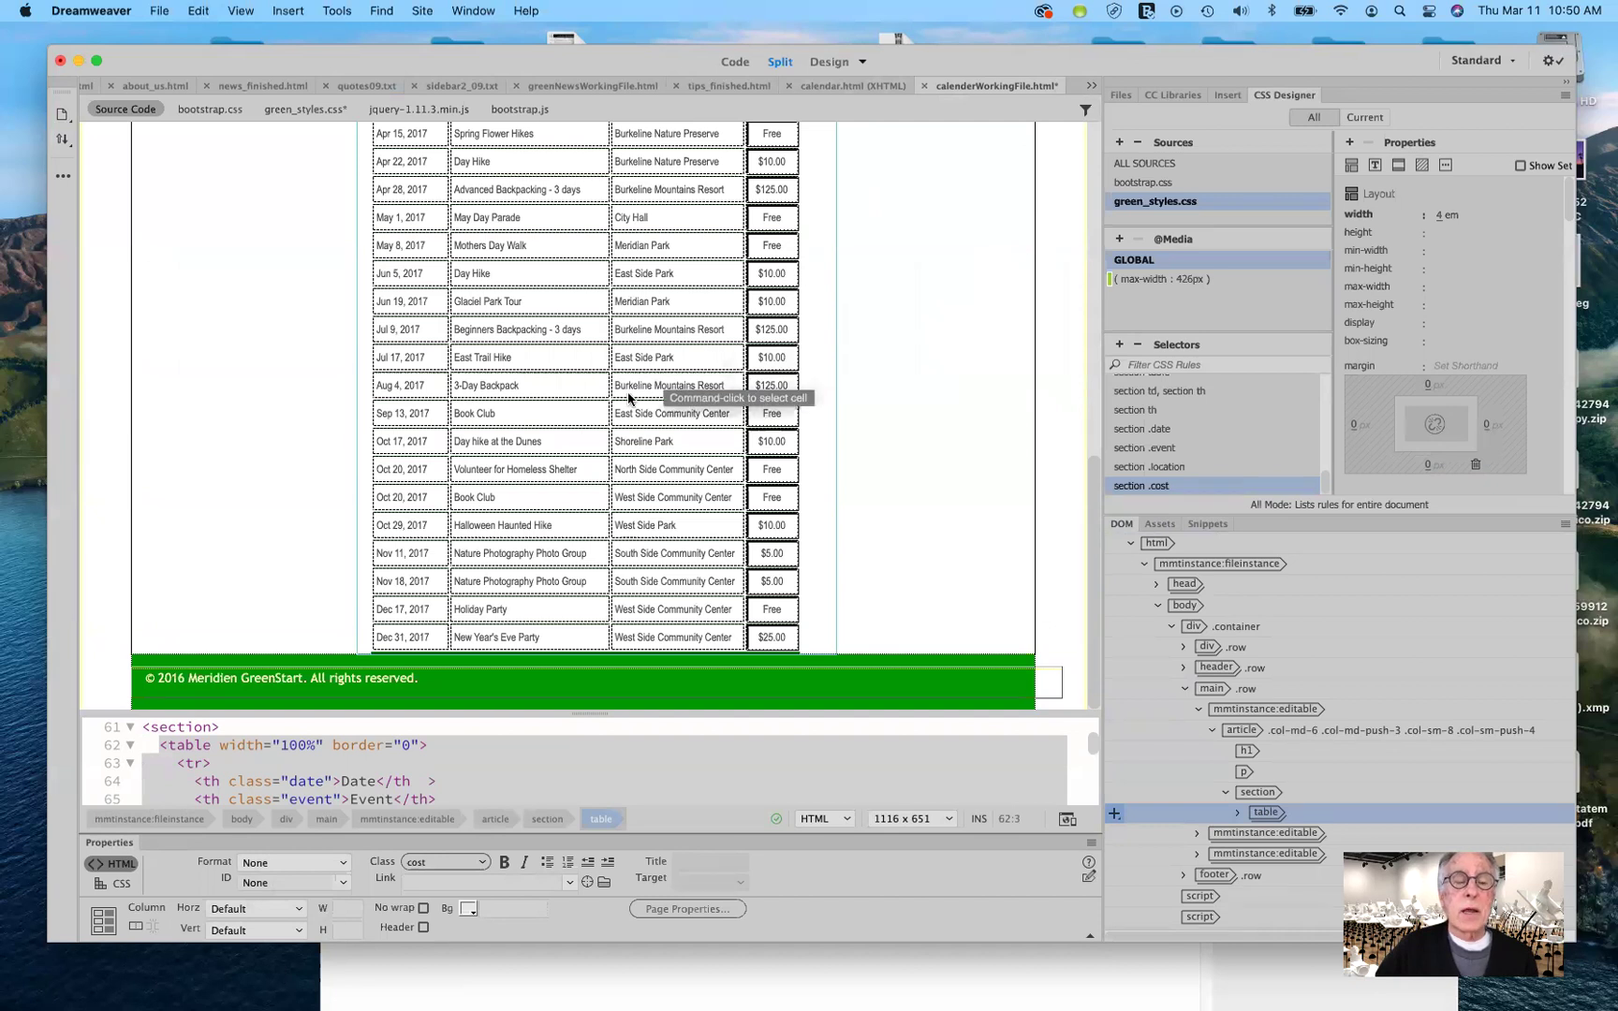
pyautogui.click(558, 386)
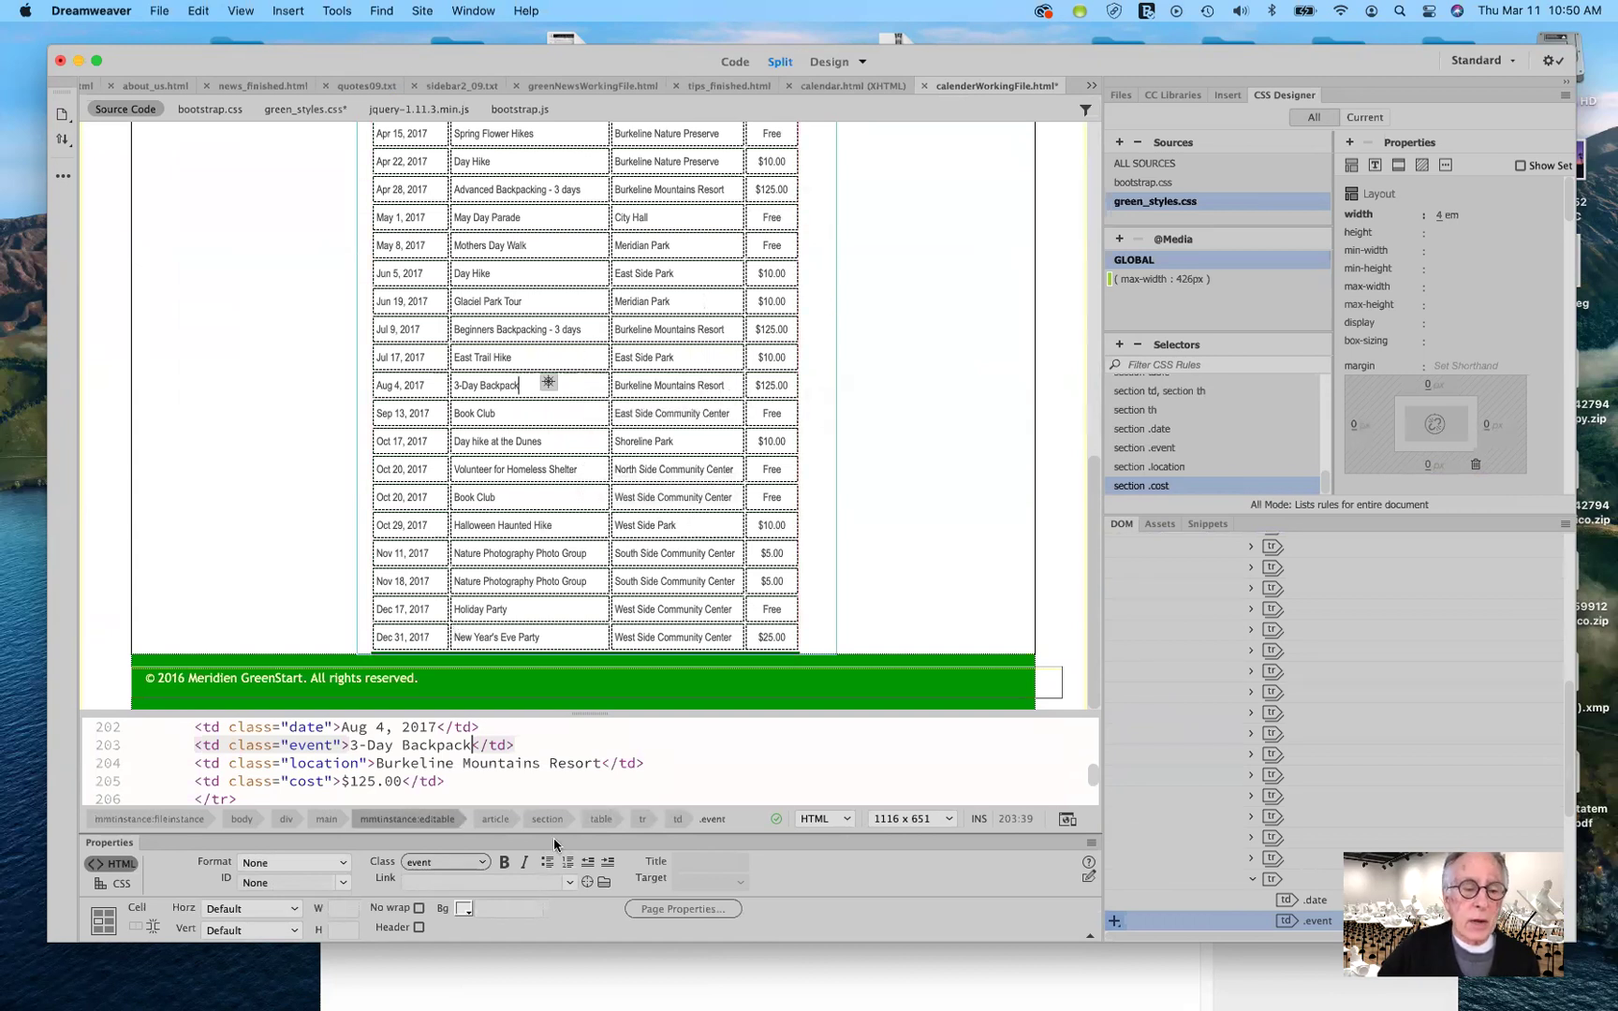
pyautogui.click(602, 820)
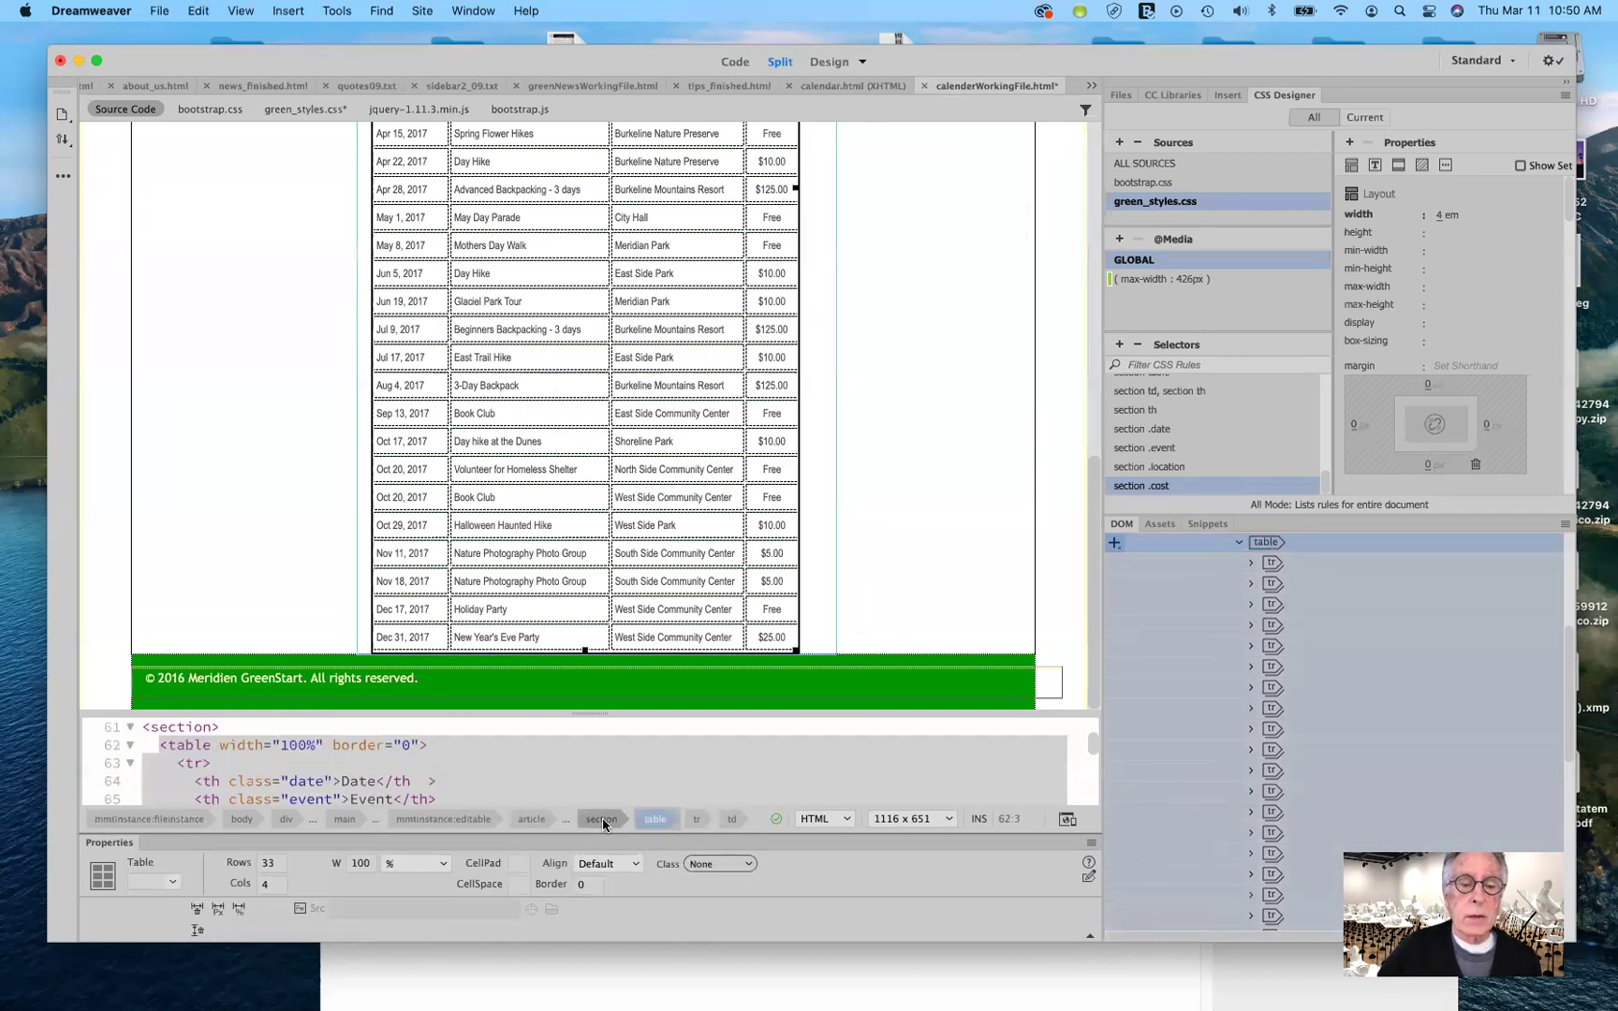
pyautogui.click(602, 820)
pyautogui.click(641, 821)
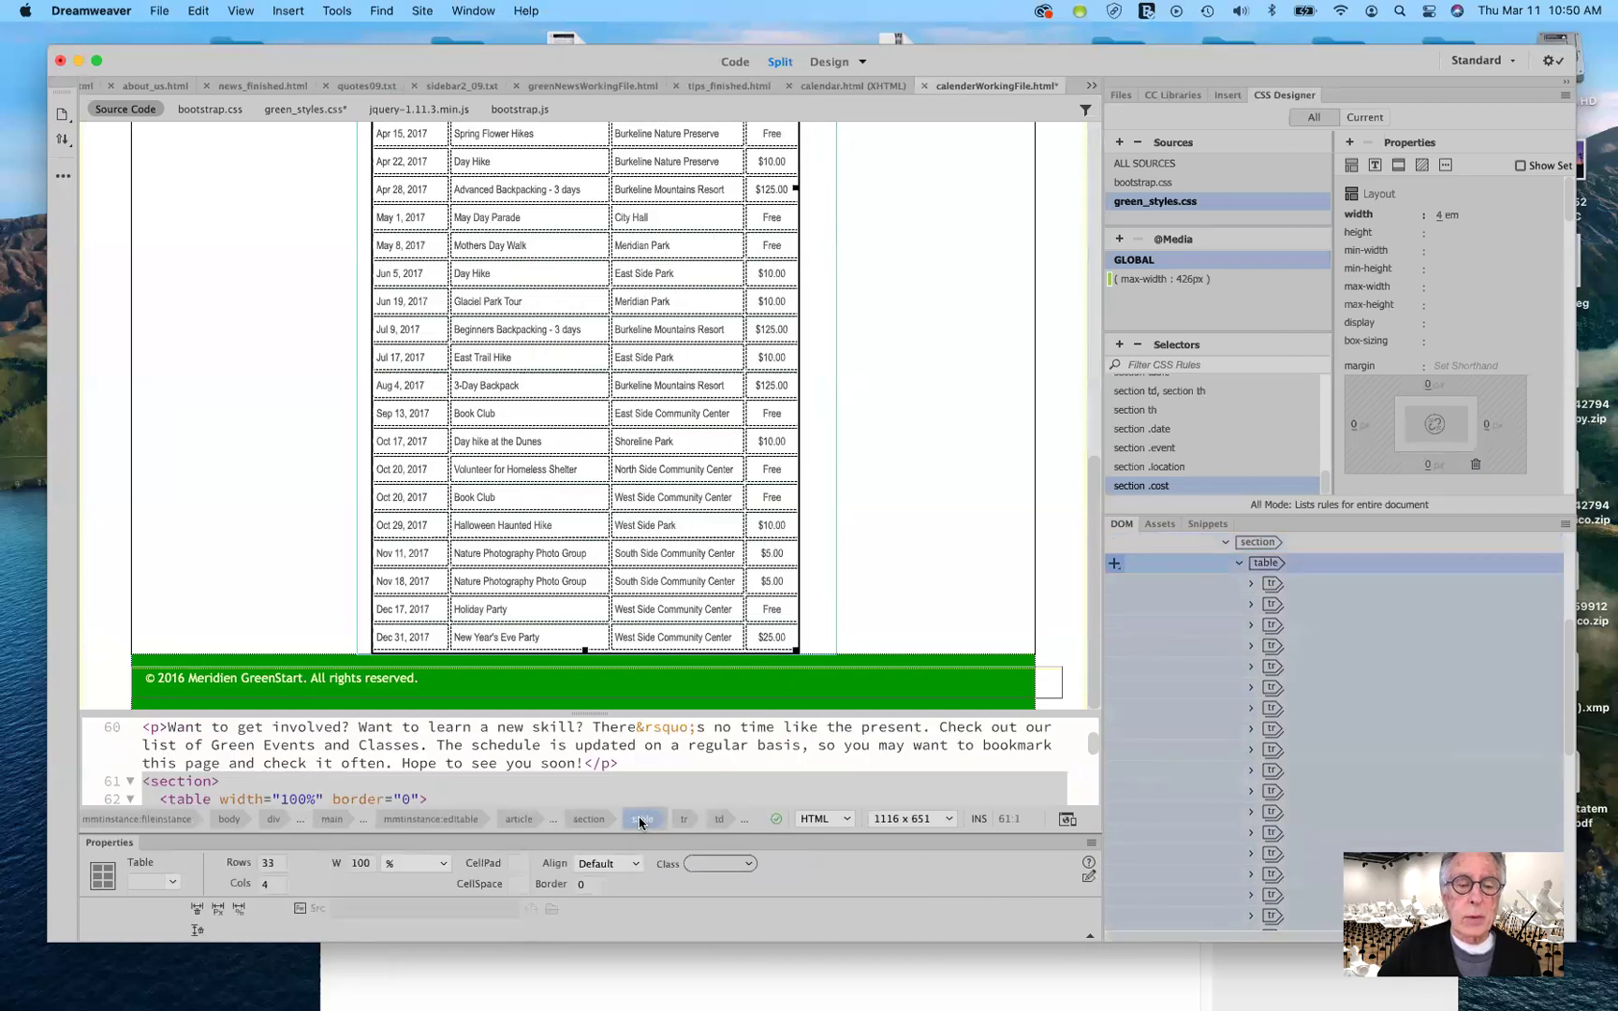